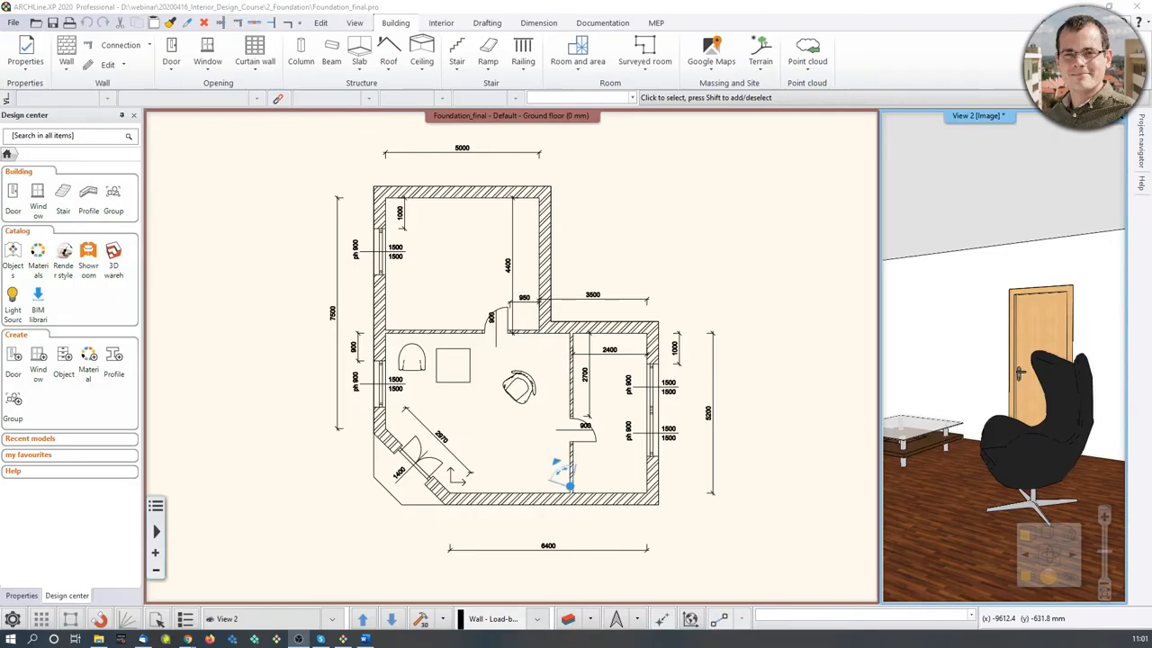
Step: Select the black armchair in the 3D view to locate it on the floor plan, and clear the selection
left_click(985, 396)
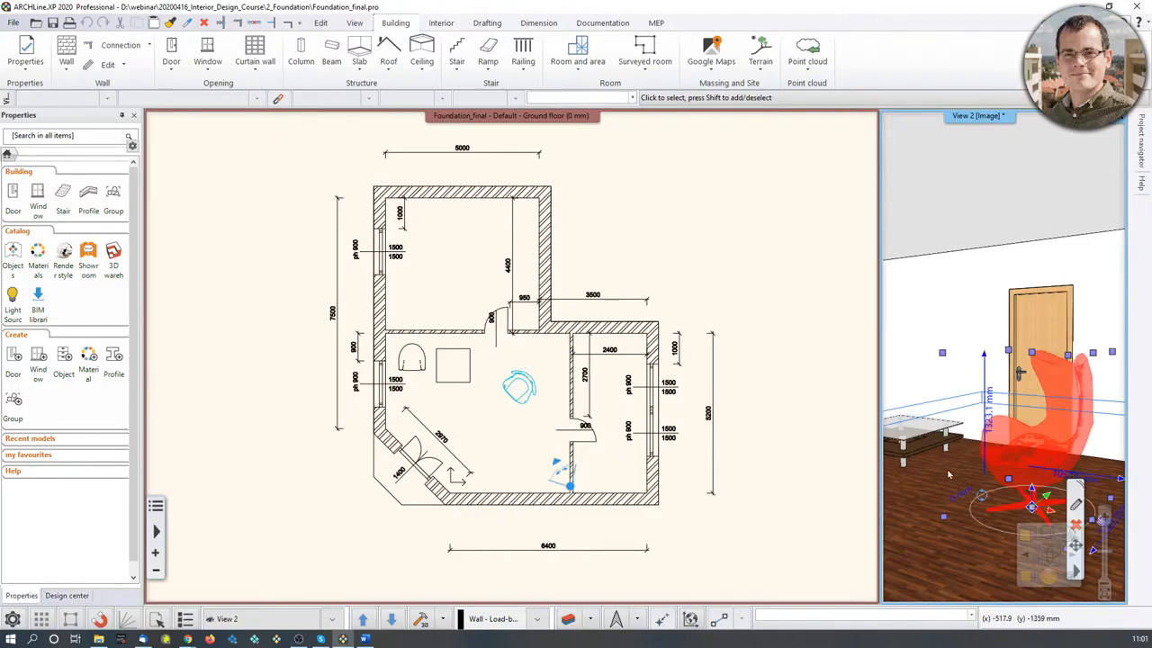
left_click(774, 321)
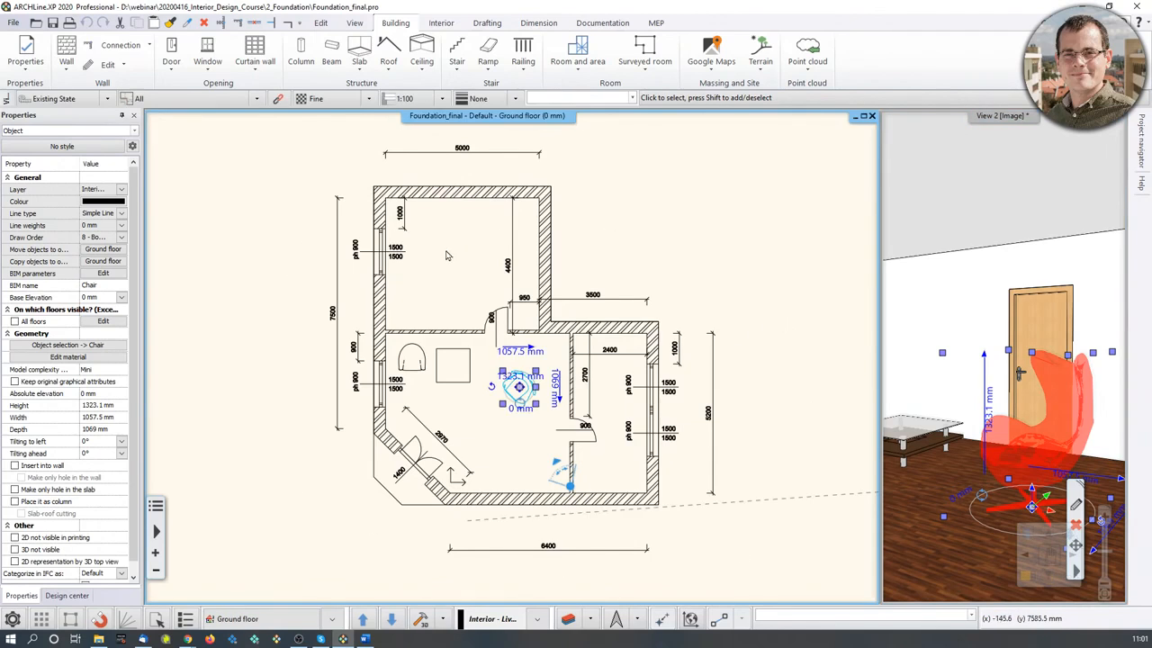
left_click(298, 395)
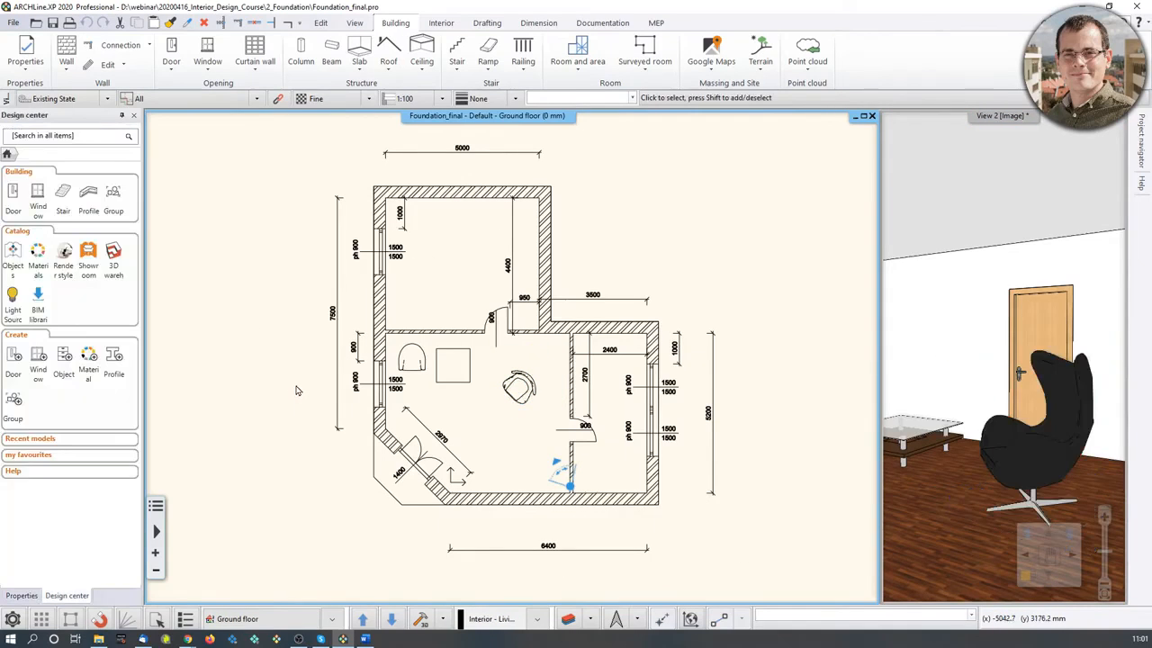
Step: Switch to Chrome and look through the ARCHLine.XP webinars page: course schedule, webinar file downloads, session videos and webinar archives
mouse_move(194, 640)
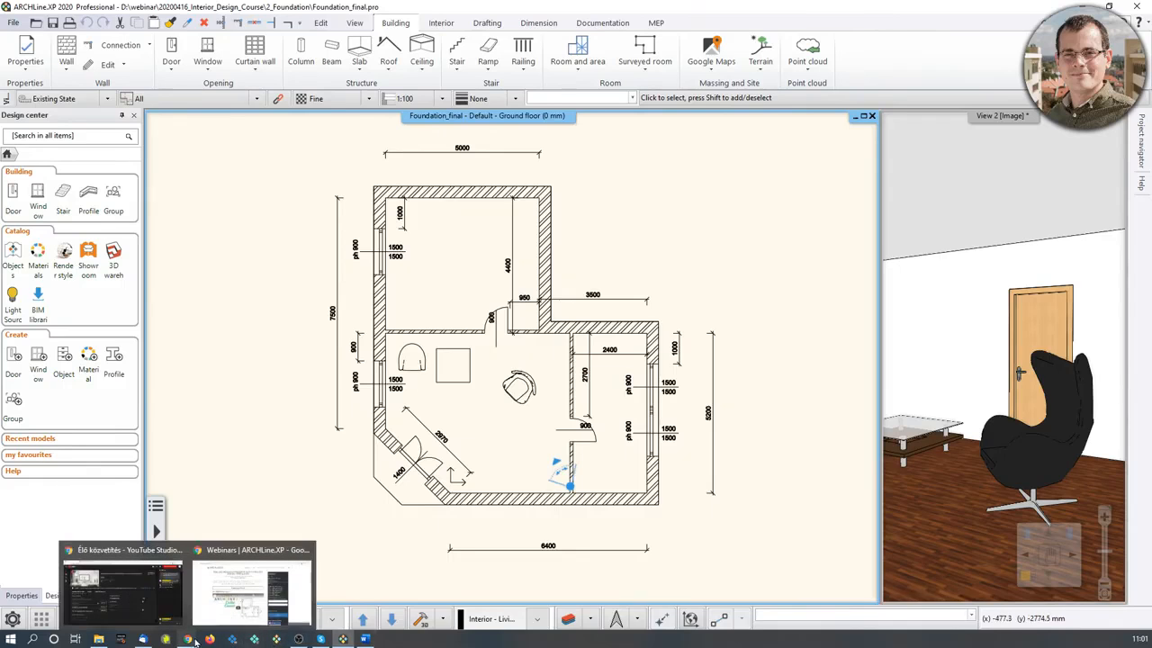
left_click(247, 590)
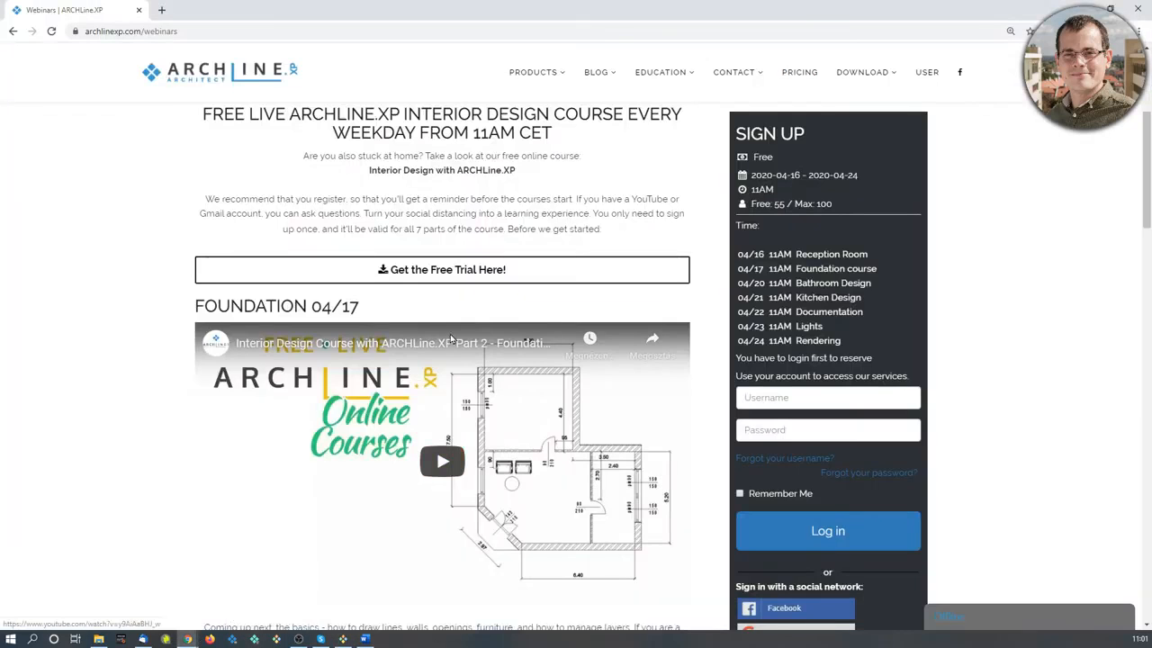
scroll(450, 331, "up", 2)
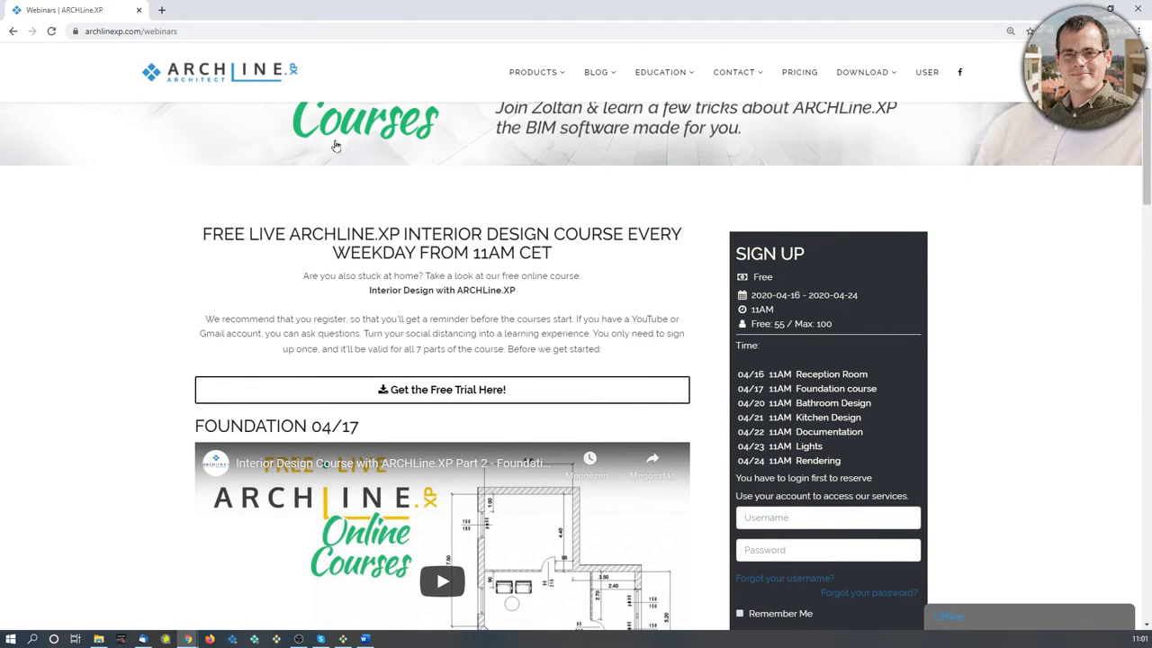
scroll(467, 332, "down", 2)
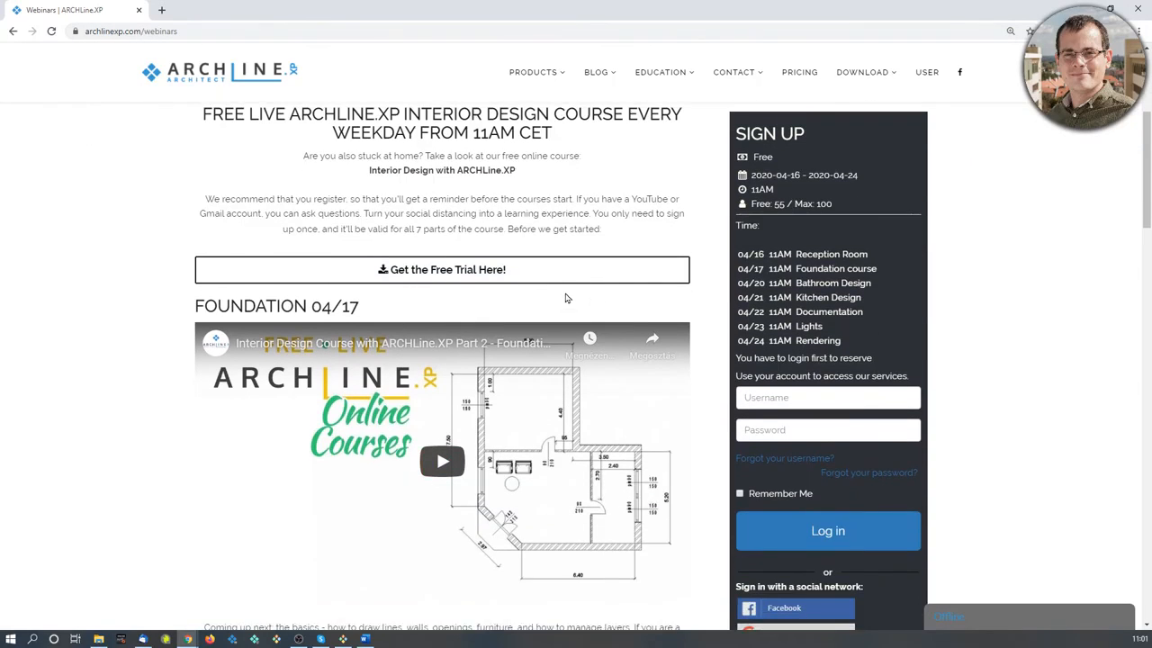
scroll(621, 421, "down", 8)
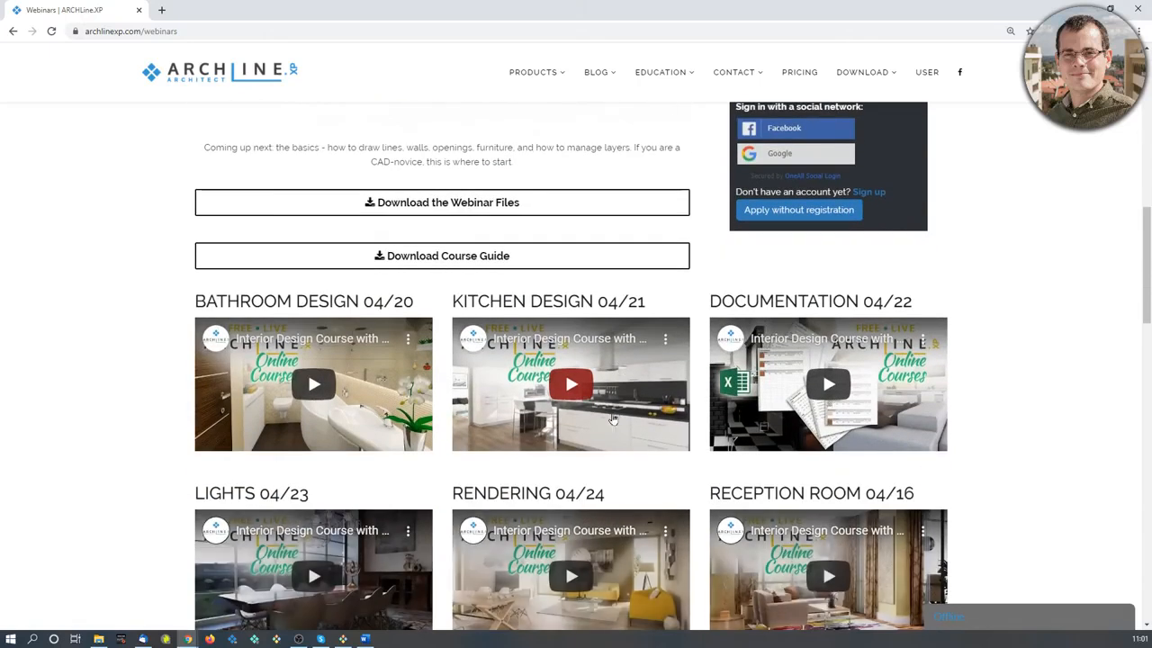
scroll(772, 473, "down", 5)
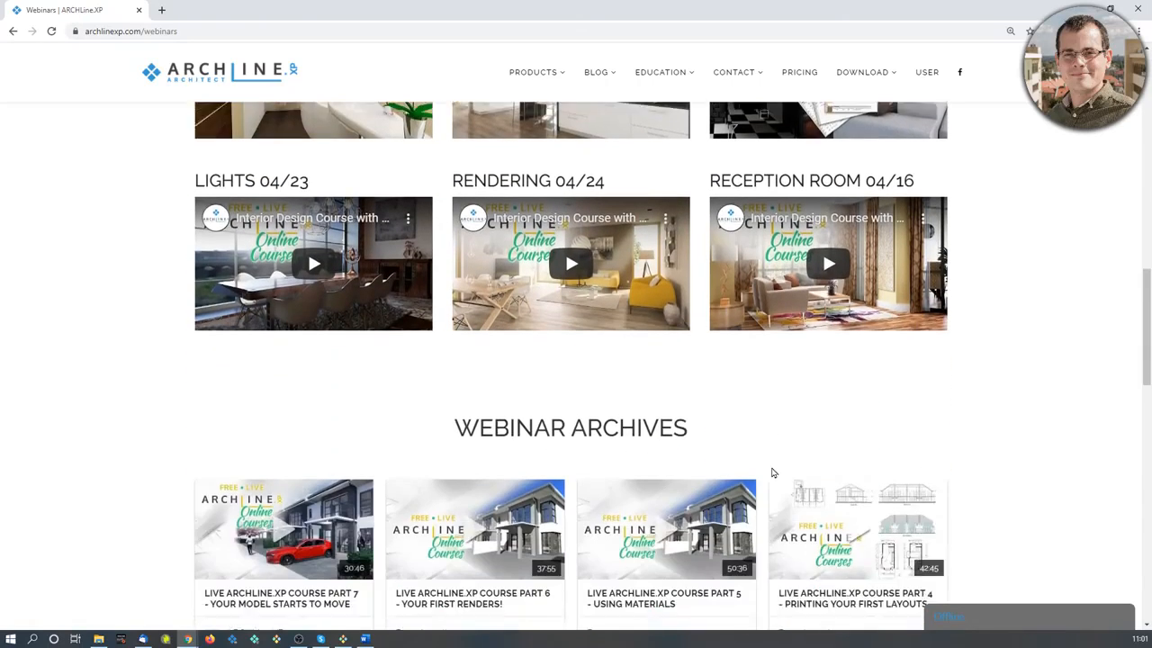
scroll(772, 473, "down", 2)
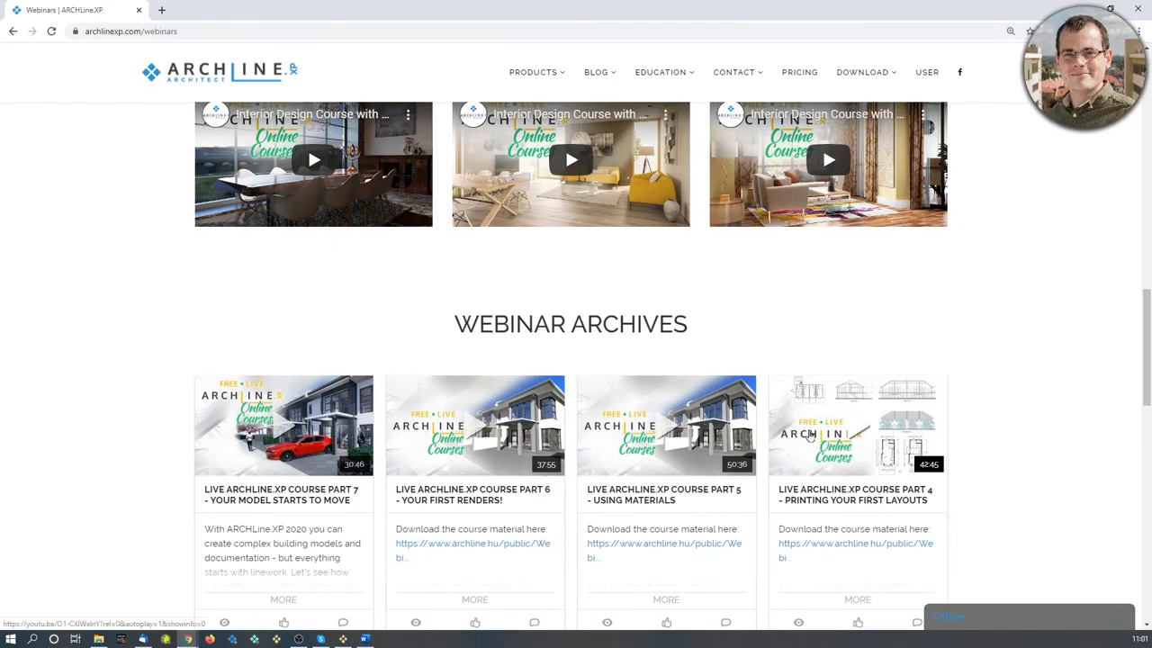
scroll(810, 423, "up", 10)
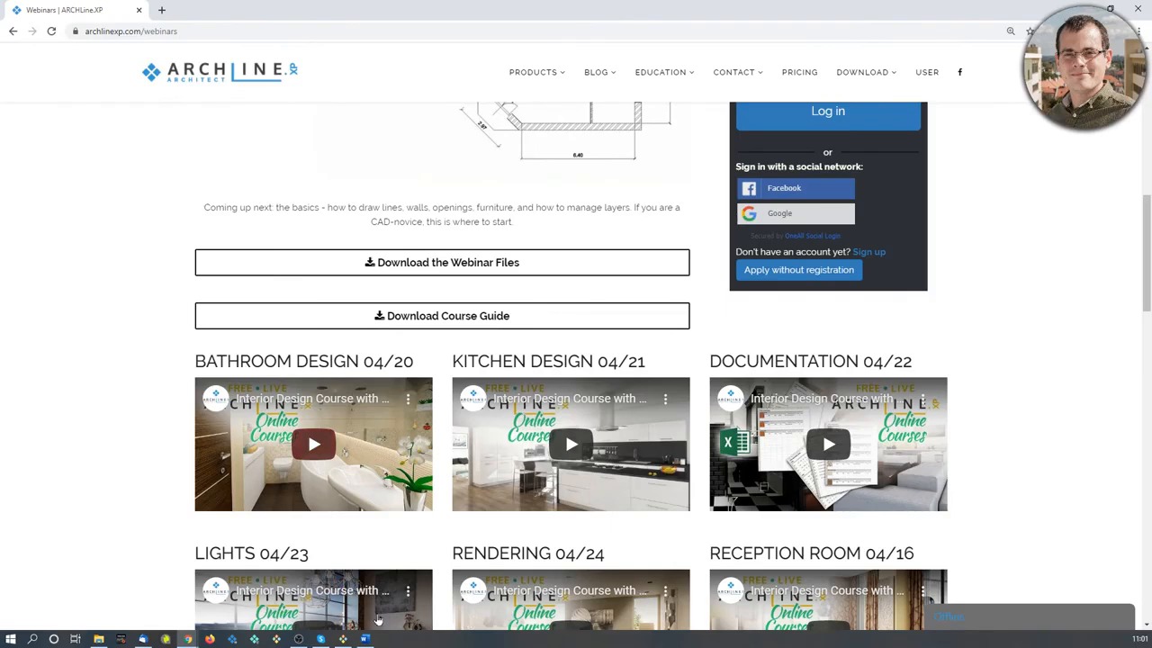
Step: Switch back to ARCHLine.XP, leave the Foundation_final project and create a new empty project
left_click(343, 639)
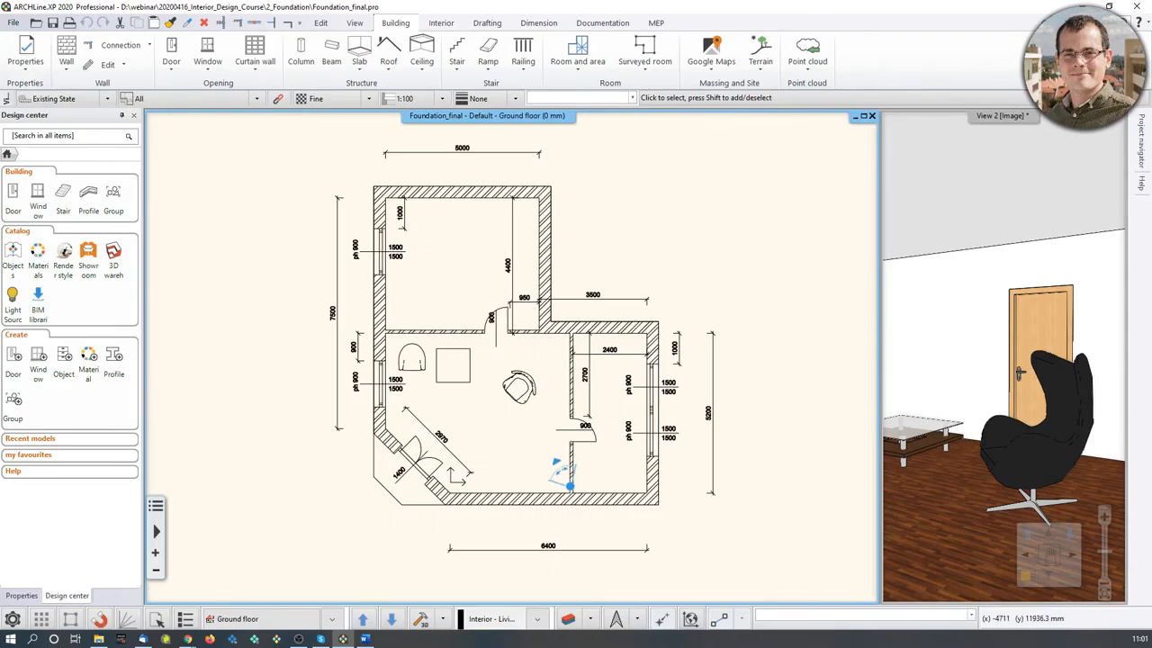
left_click(14, 23)
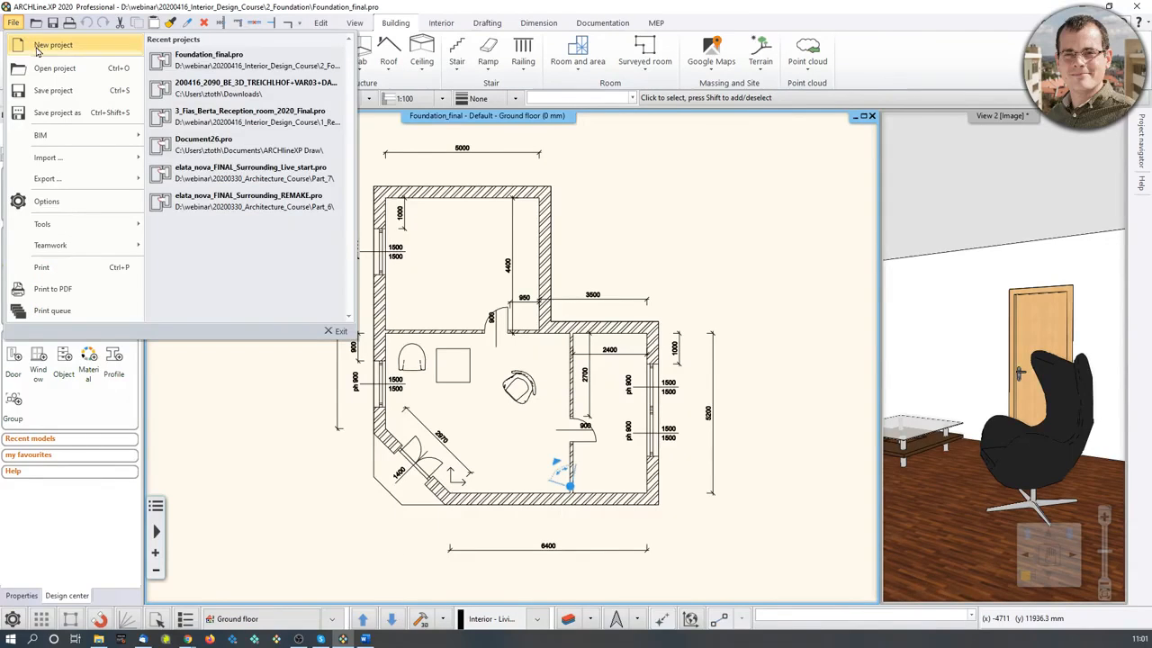
left_click(34, 44)
left_click(487, 347)
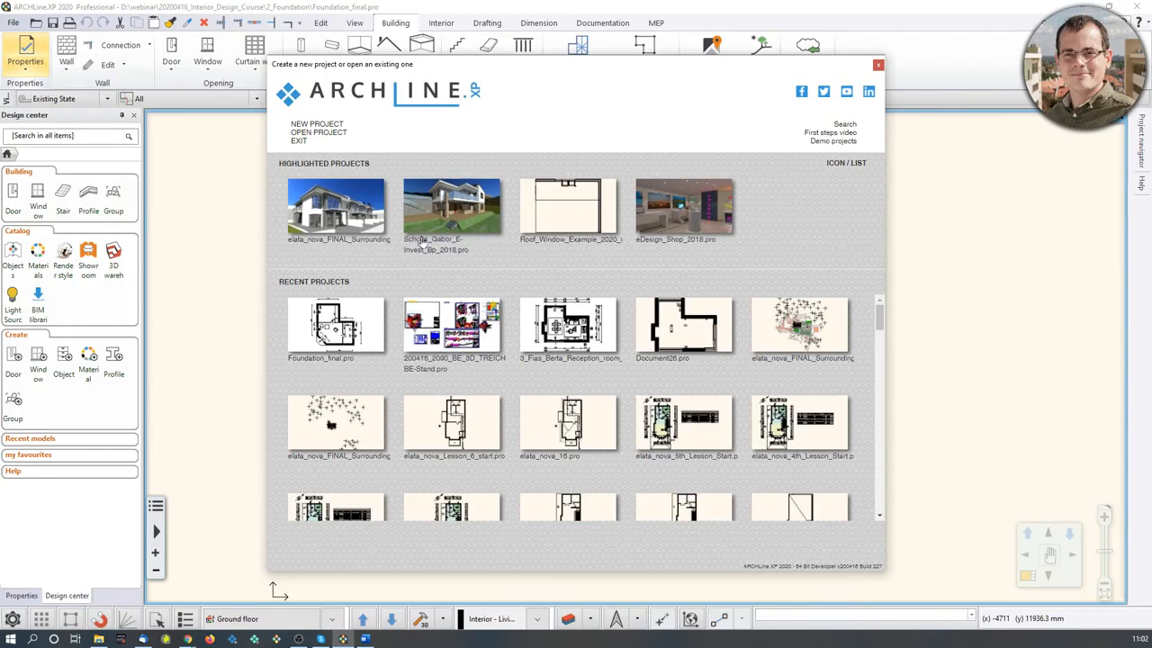
left_click(321, 125)
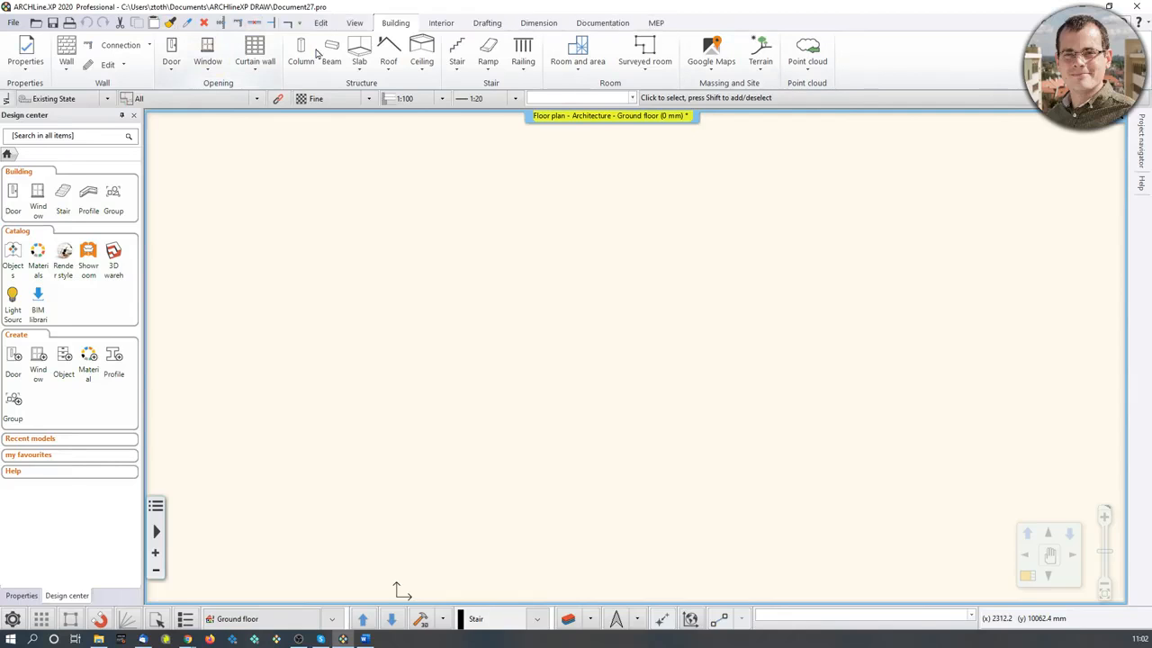
left_click(355, 23)
left_click(395, 22)
left_click(440, 23)
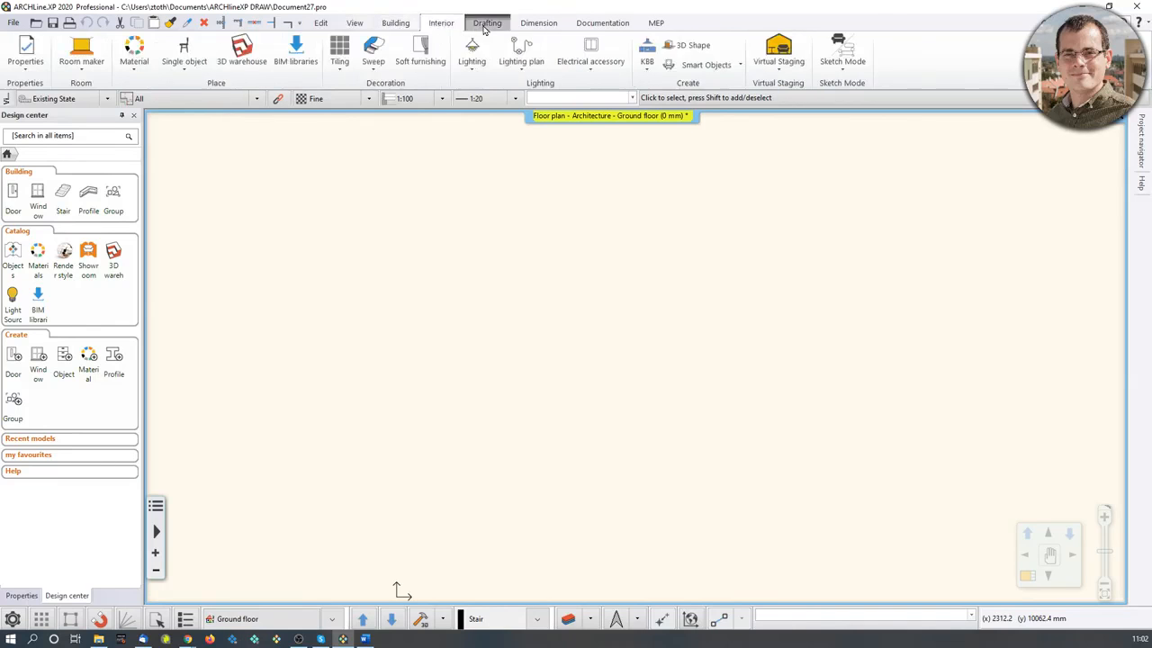
left_click(486, 23)
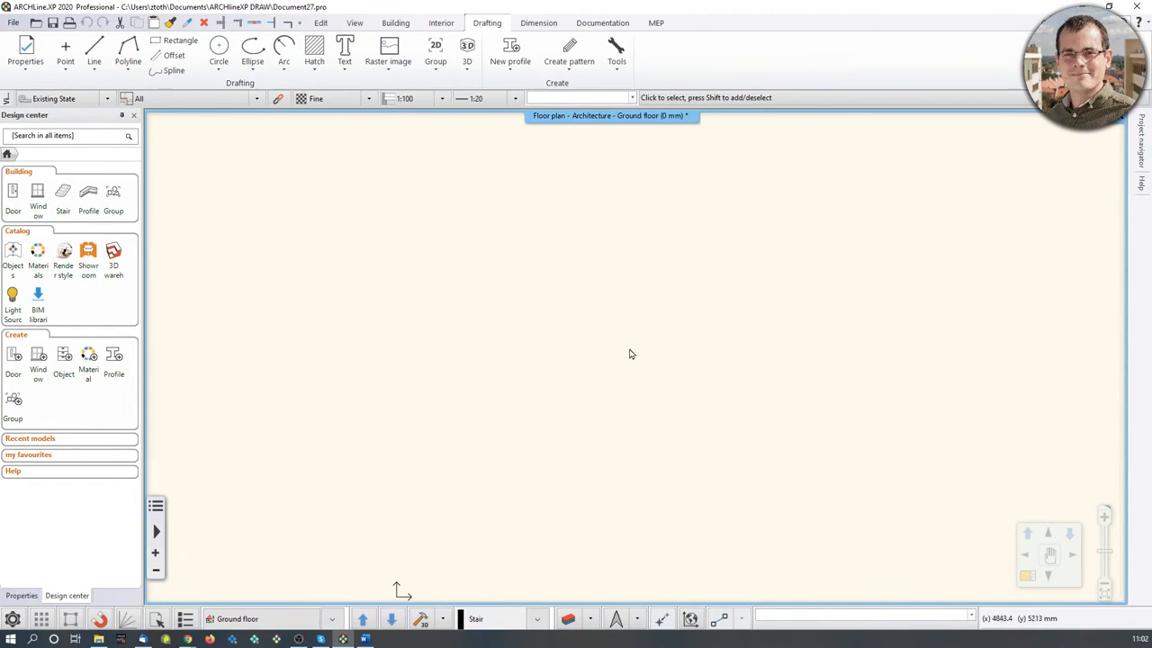
left_click(97, 51)
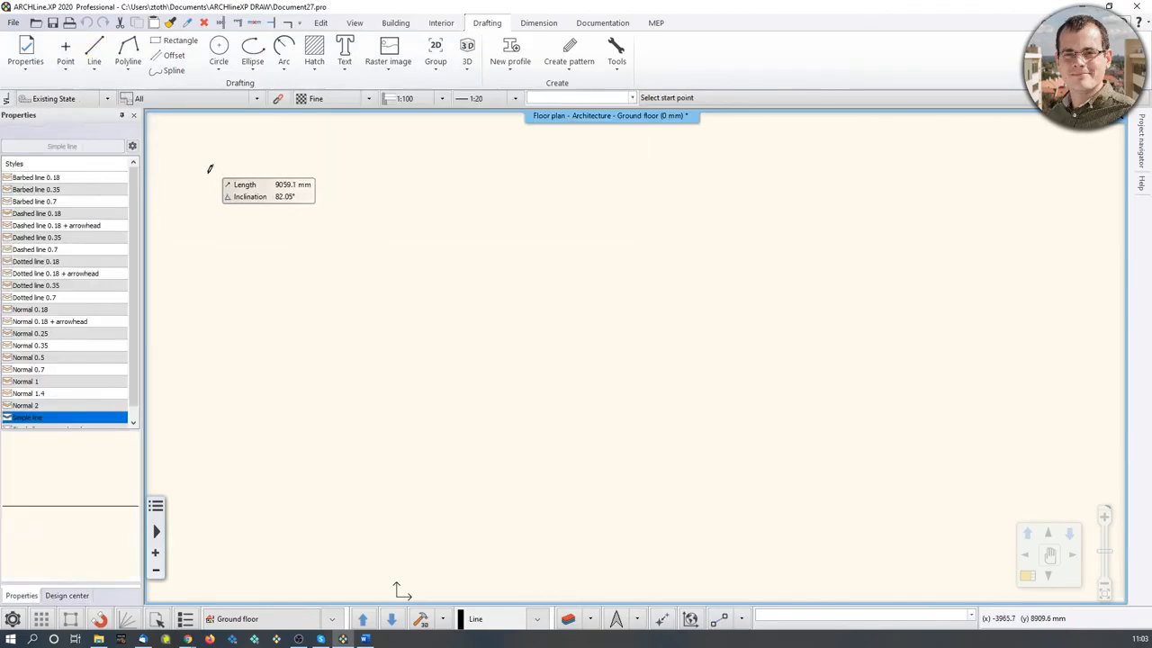
left_click(241, 246)
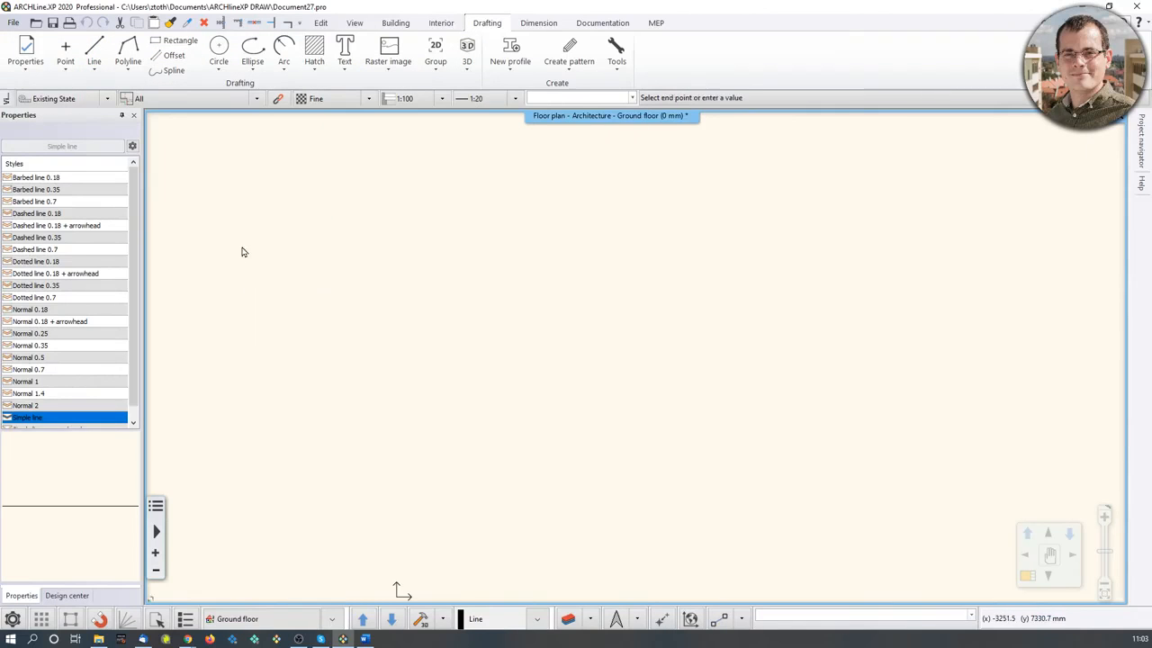
key("Escape")
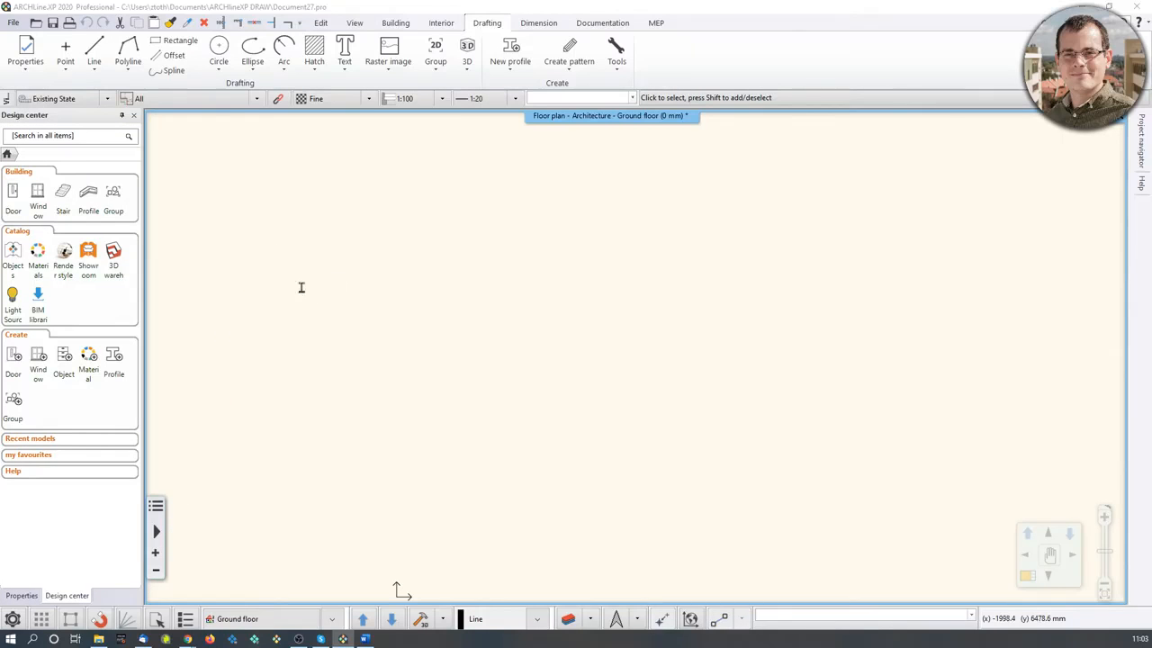
Step: Draw three connected lines: a horizontal one about 7400 mm long, followed by a rising and a falling segment forming a peak
type("line")
key("Return")
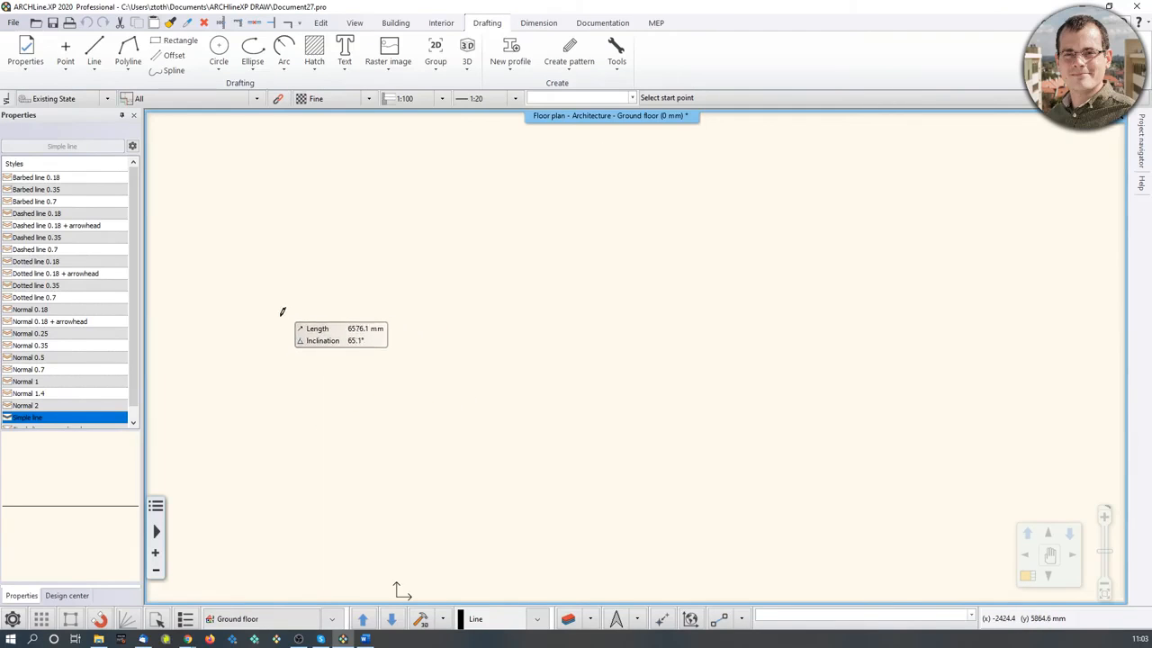
left_click(279, 315)
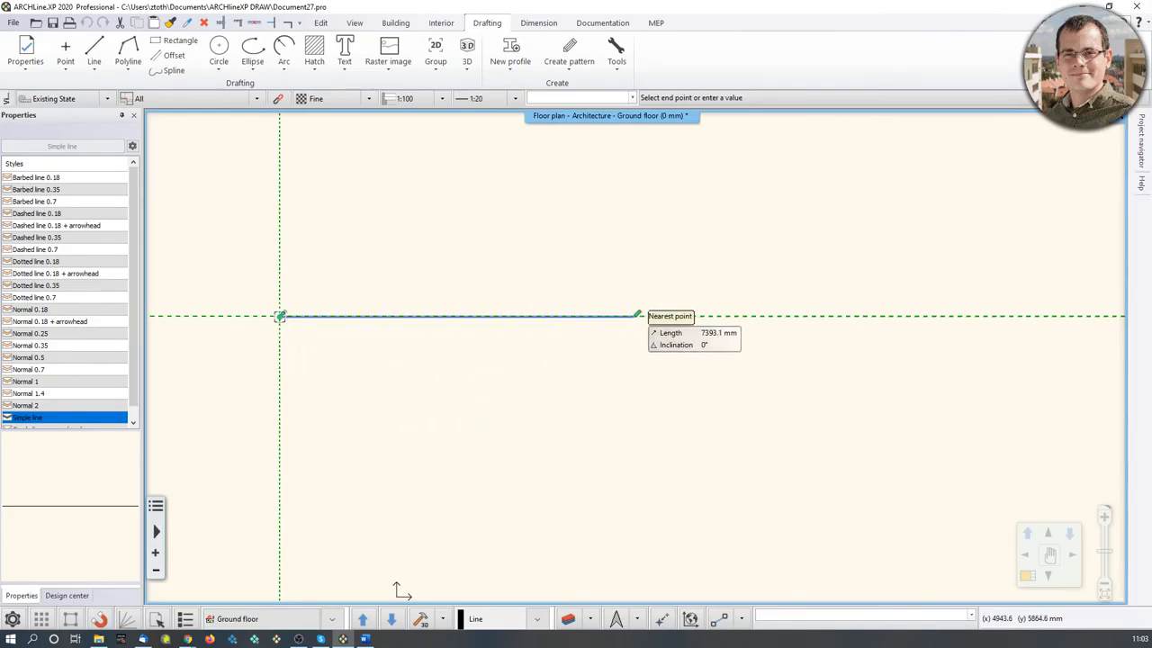
left_click(633, 316)
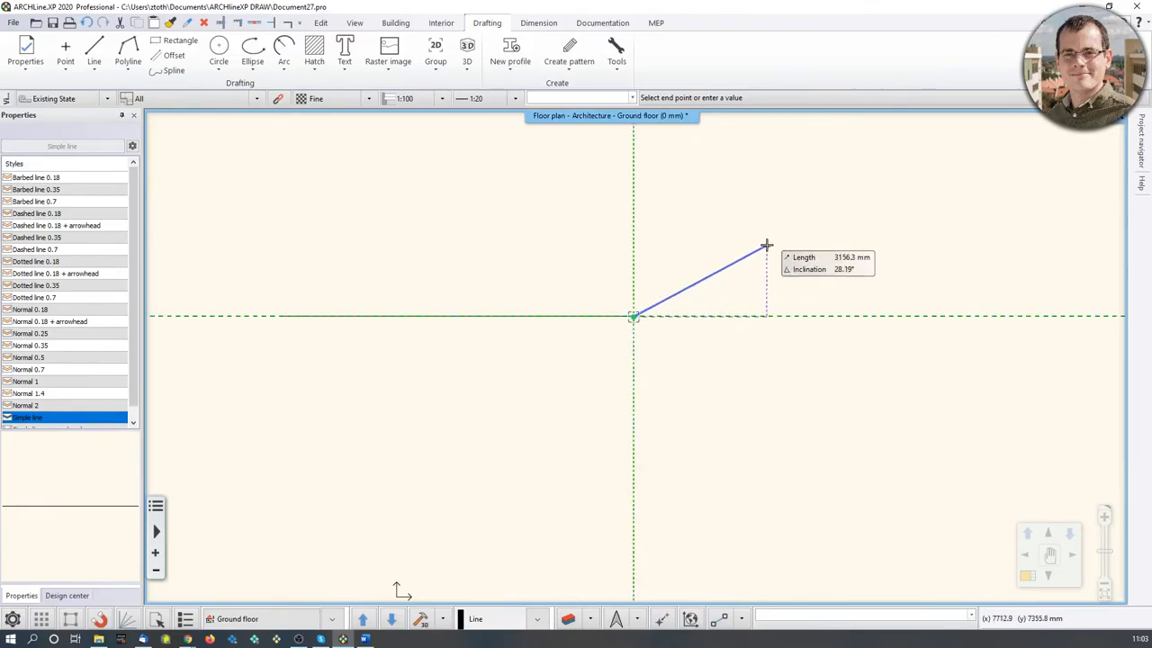
left_click(708, 216)
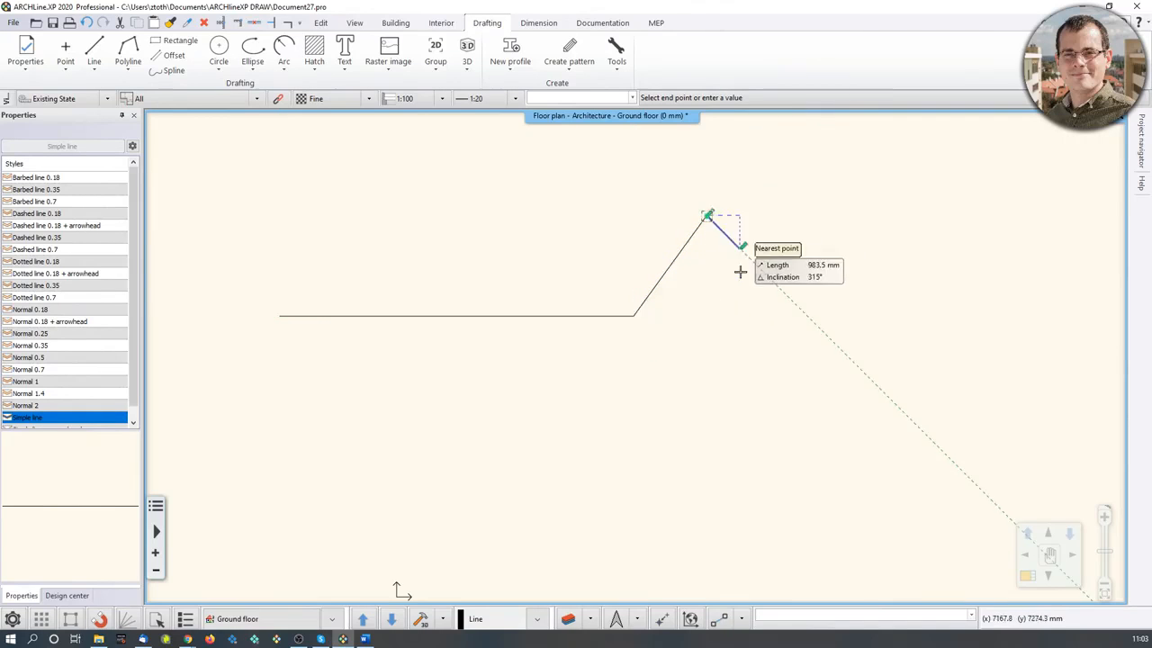
left_click(774, 311)
key("Return")
scroll(731, 348, "down", 3)
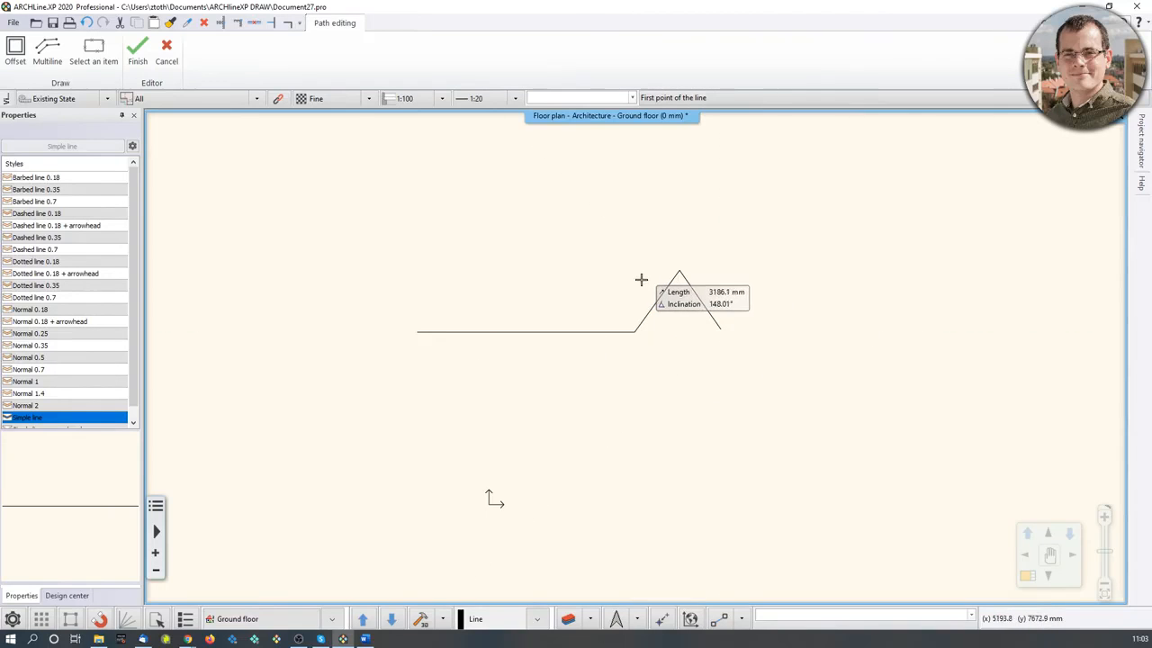
key("Escape")
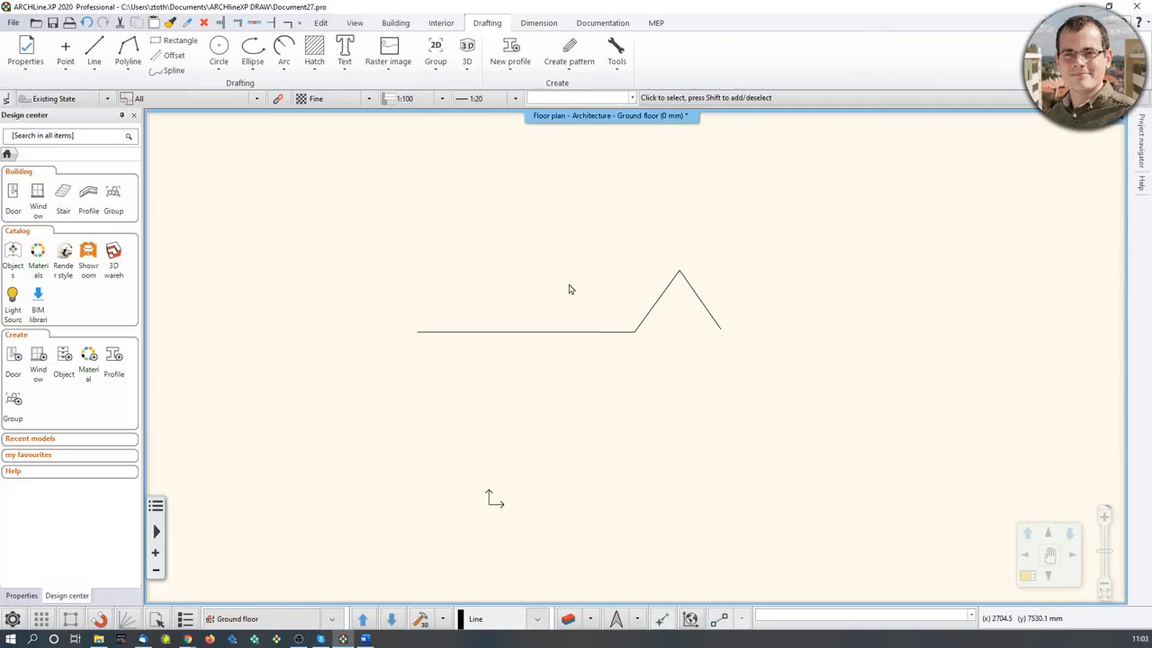
middle_click_drag(533, 274, 544, 278)
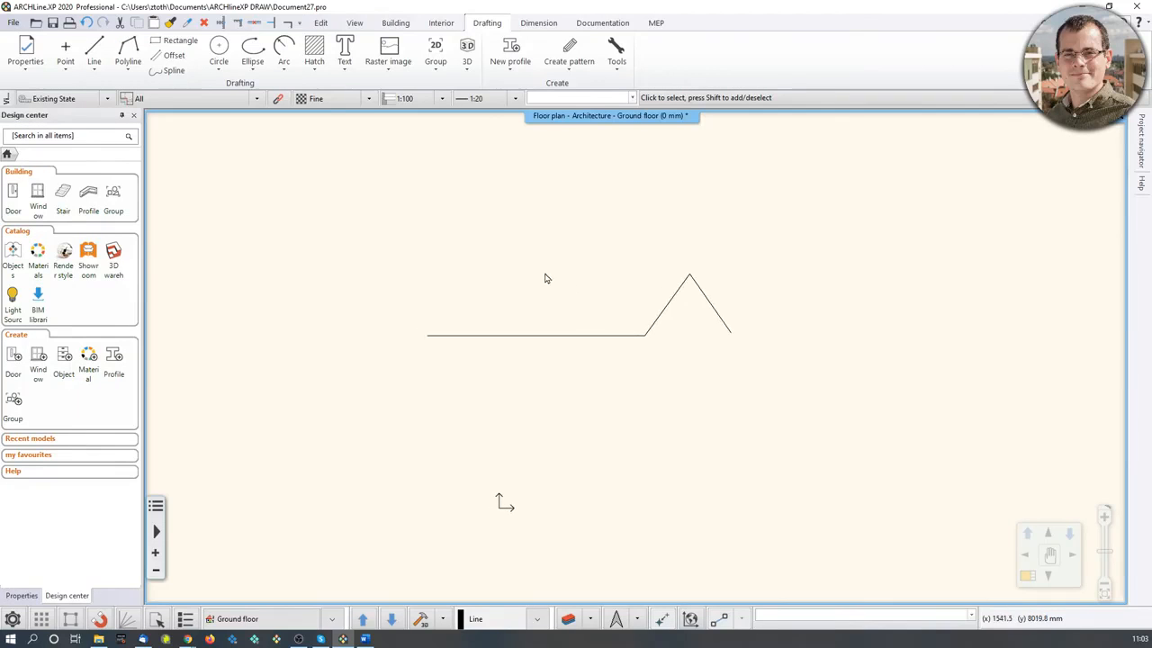
right_click(511, 233)
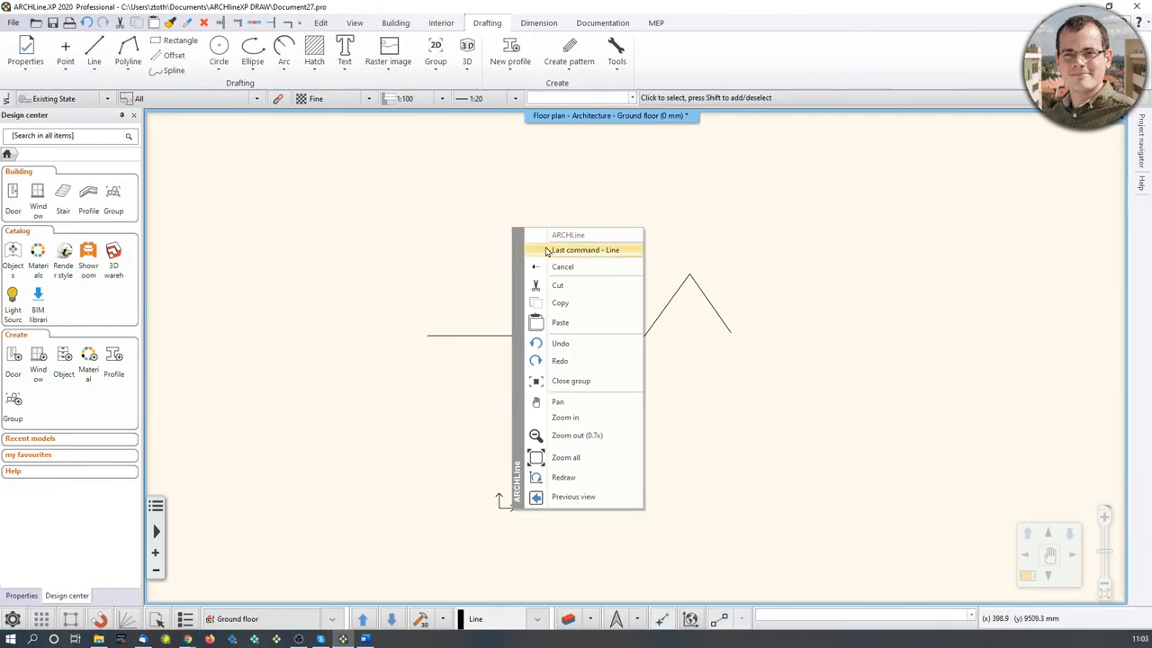
left_click(515, 157)
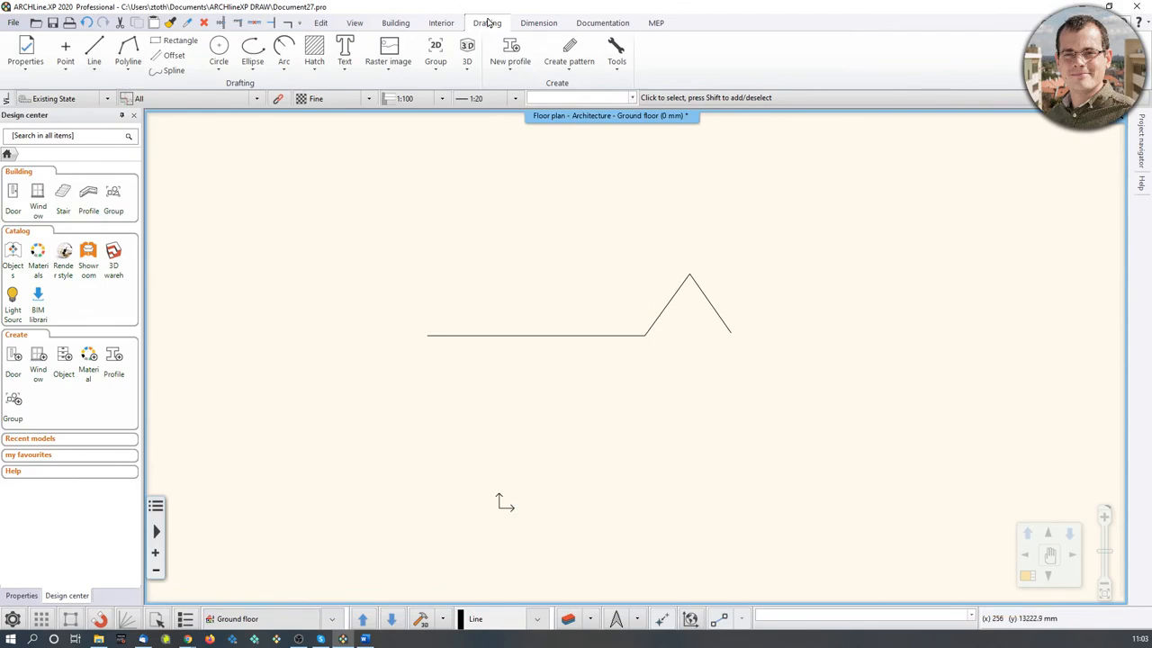
Step: Repeat the Line command and draw a horizontal line 5000 mm long in the empty area above the existing lines
right_click(410, 216)
left_click(437, 236)
middle_click_drag(450, 247, 518, 458)
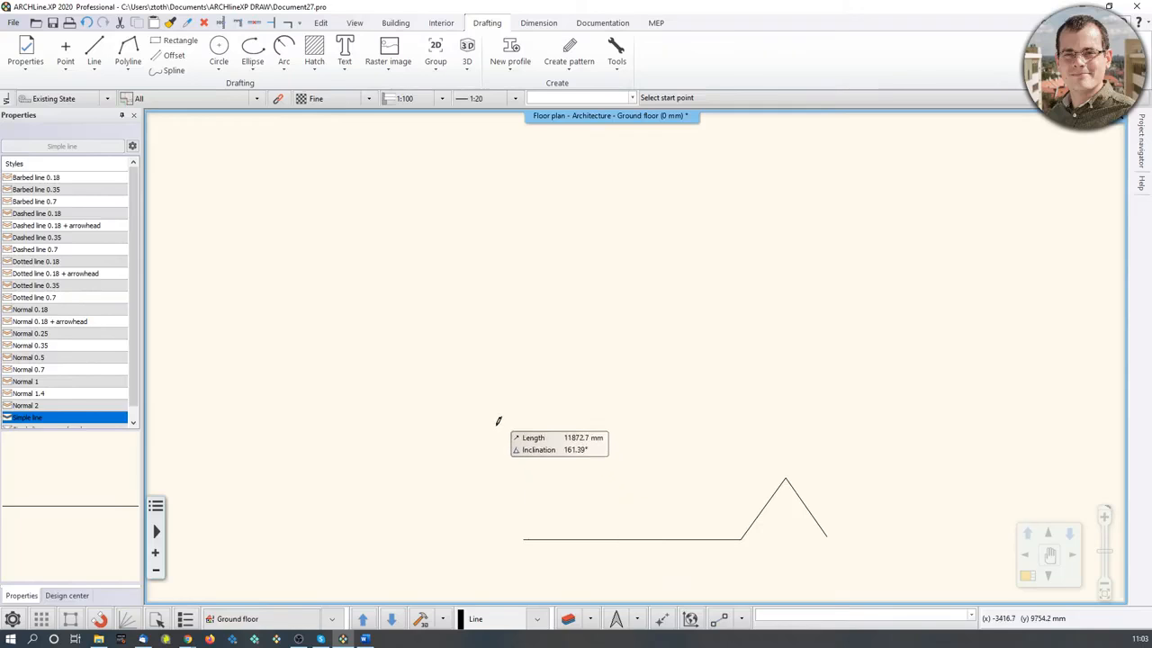
left_click(460, 415)
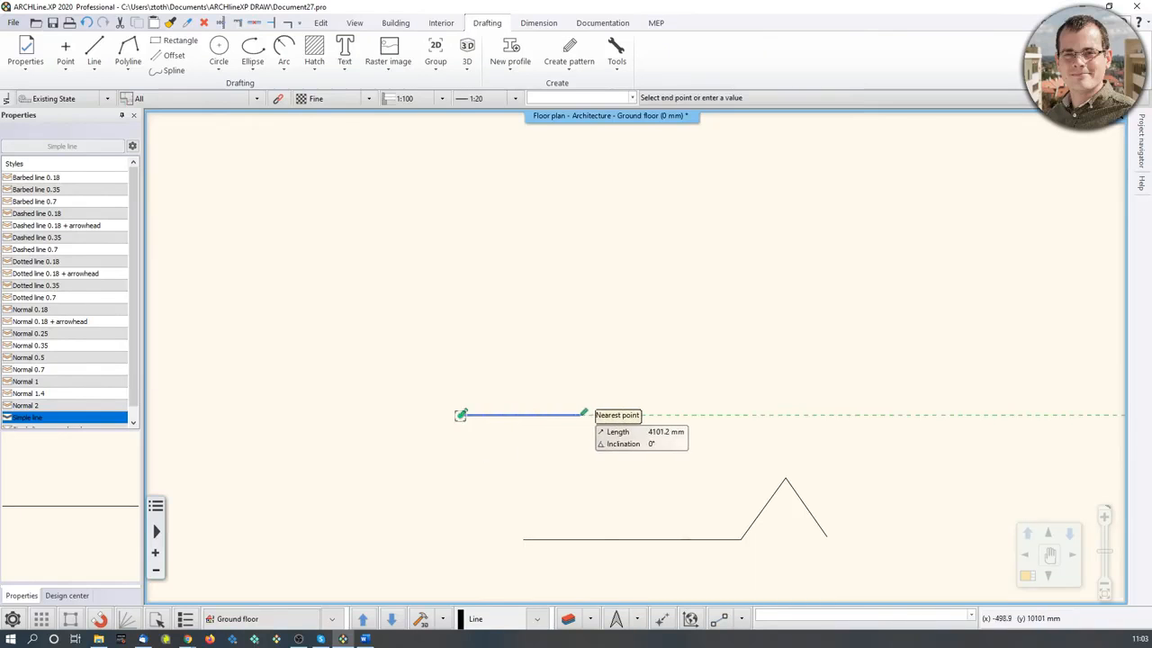
scroll(548, 419, "up", 3)
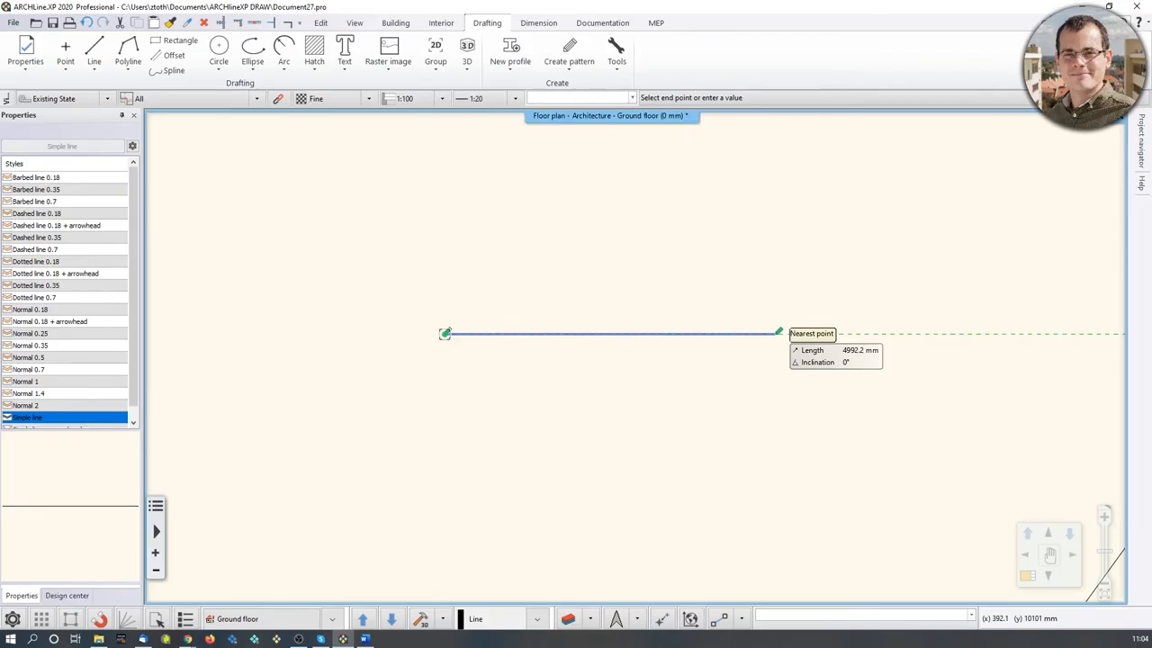
type("5000")
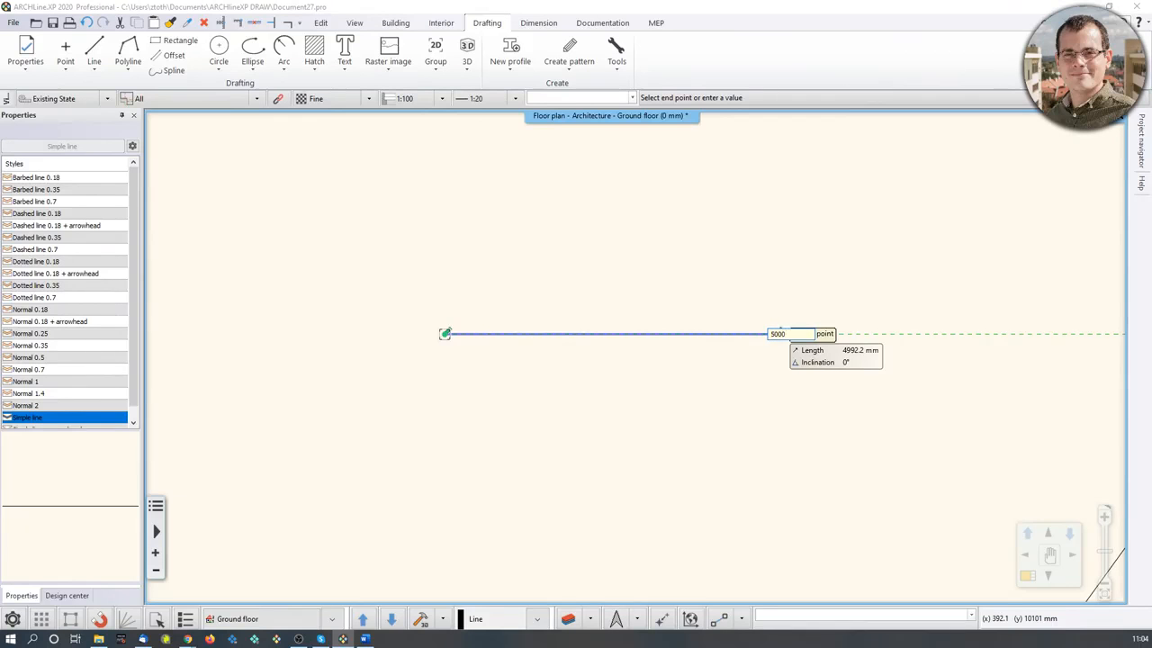
key("Return")
left_click(774, 333)
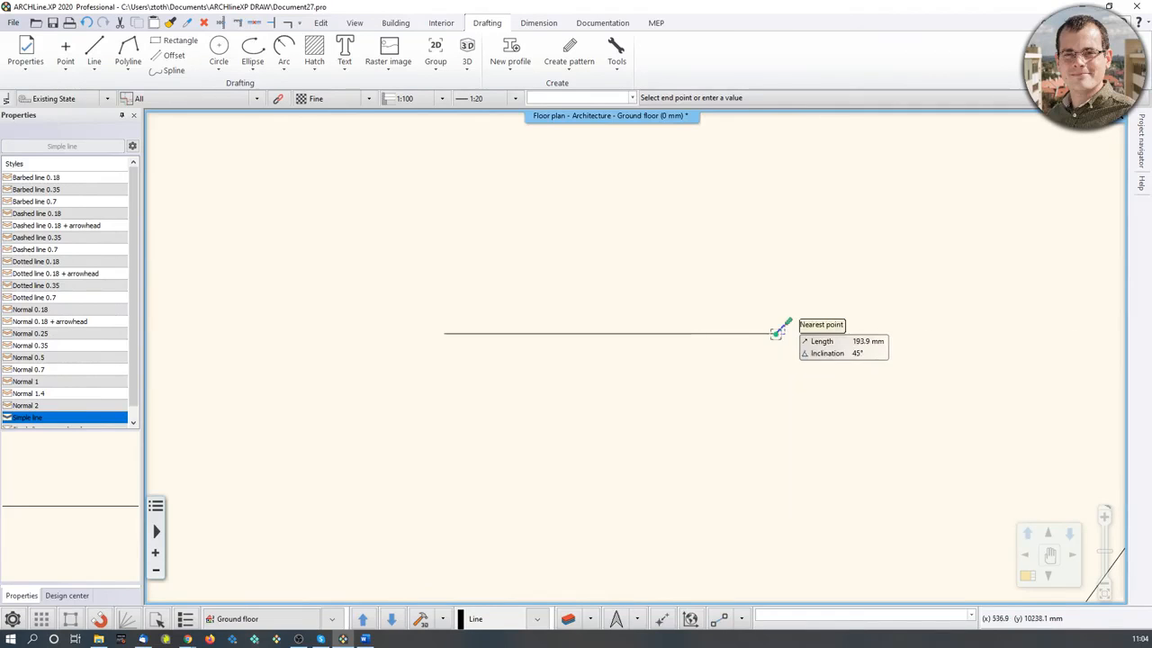
middle_click_drag(777, 257, 747, 440)
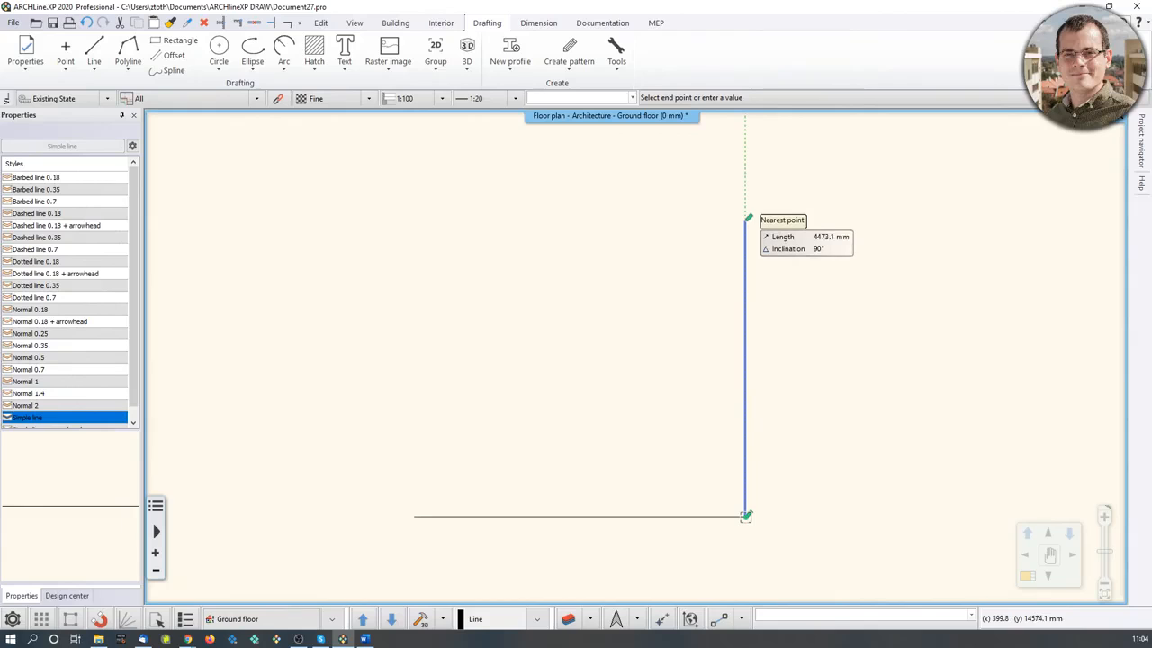
Step: Complete a square on the 5000 mm line by drawing the 5000 mm right side, the top side and the closing left side
type("5000")
key("Return")
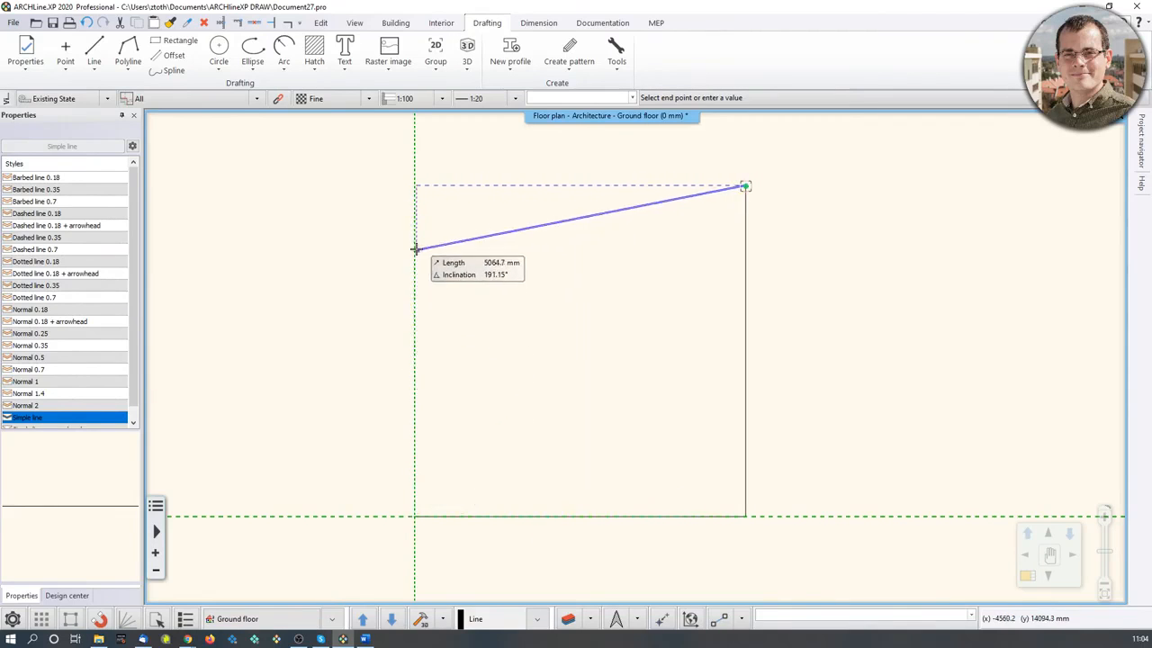
left_click(414, 185)
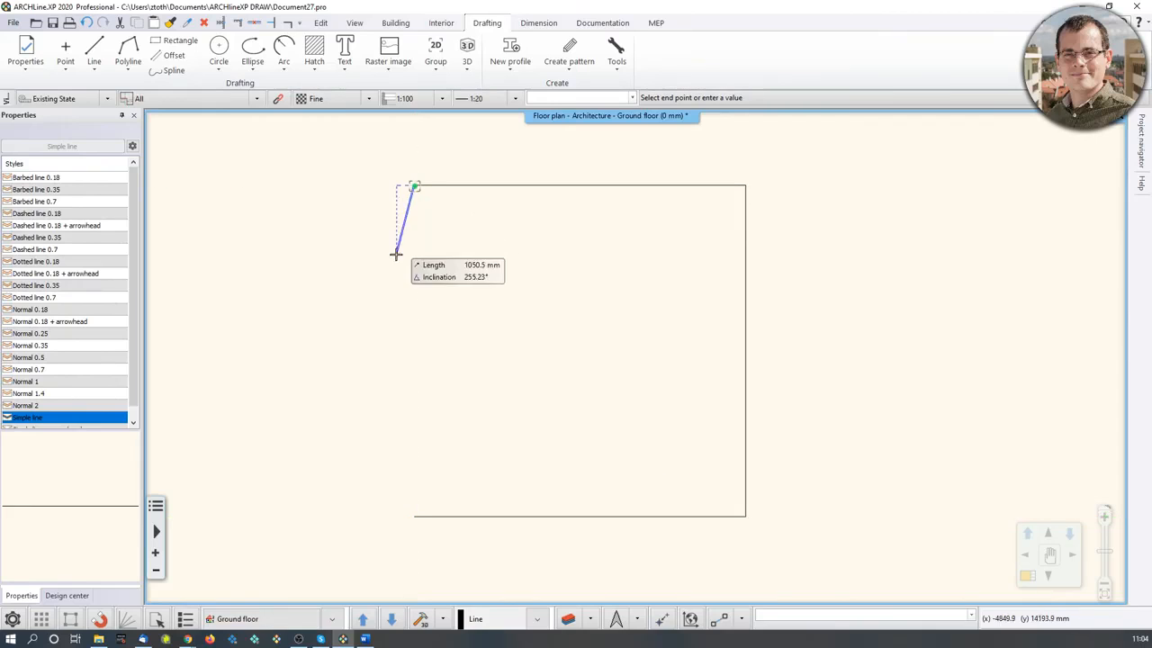
left_click(414, 517)
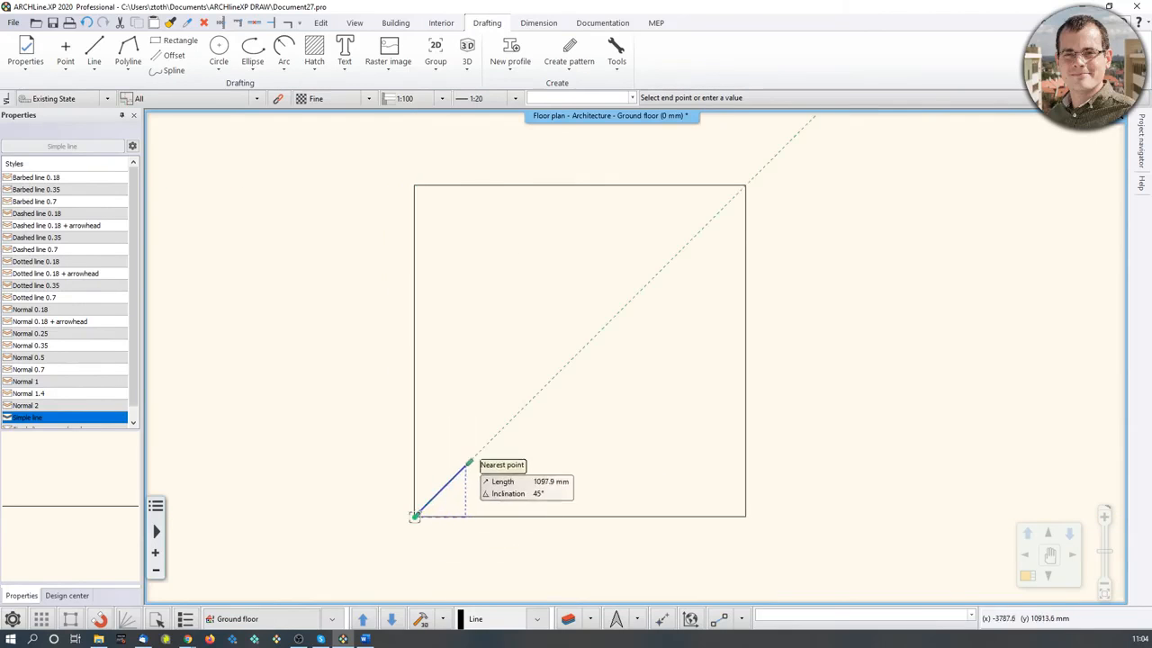
key("Return")
scroll(473, 456, "down", 3)
key("Escape")
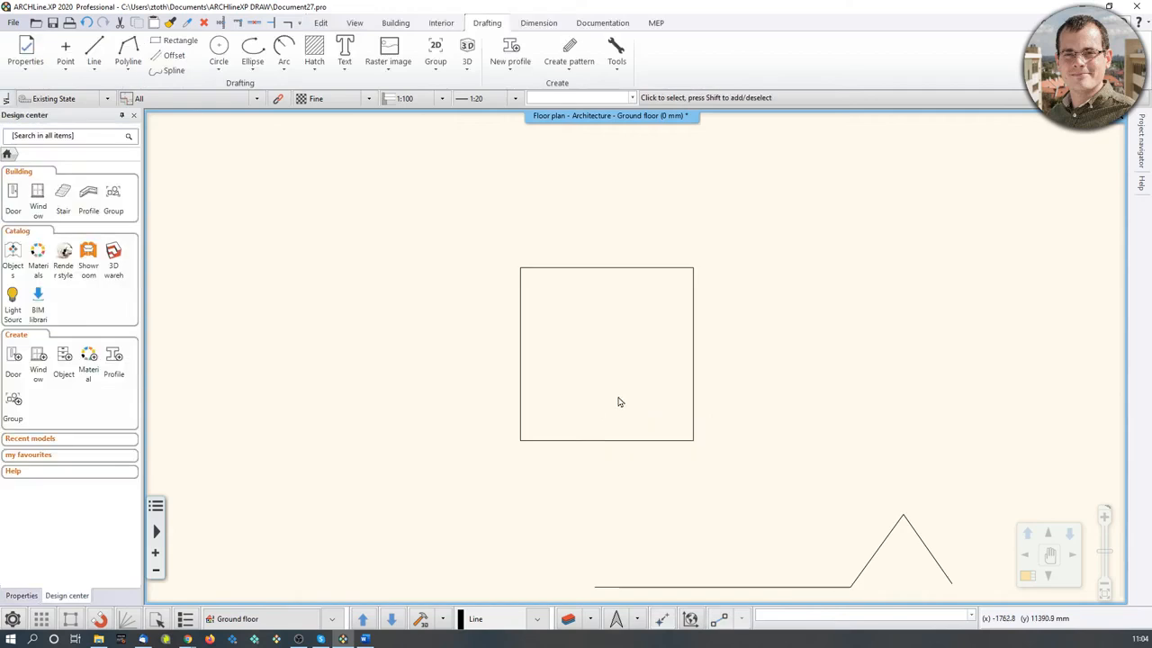
Step: Draw a circle with a radius of about 931 mm beside the square, touching the square's right side
middle_click_drag(617, 401, 567, 413)
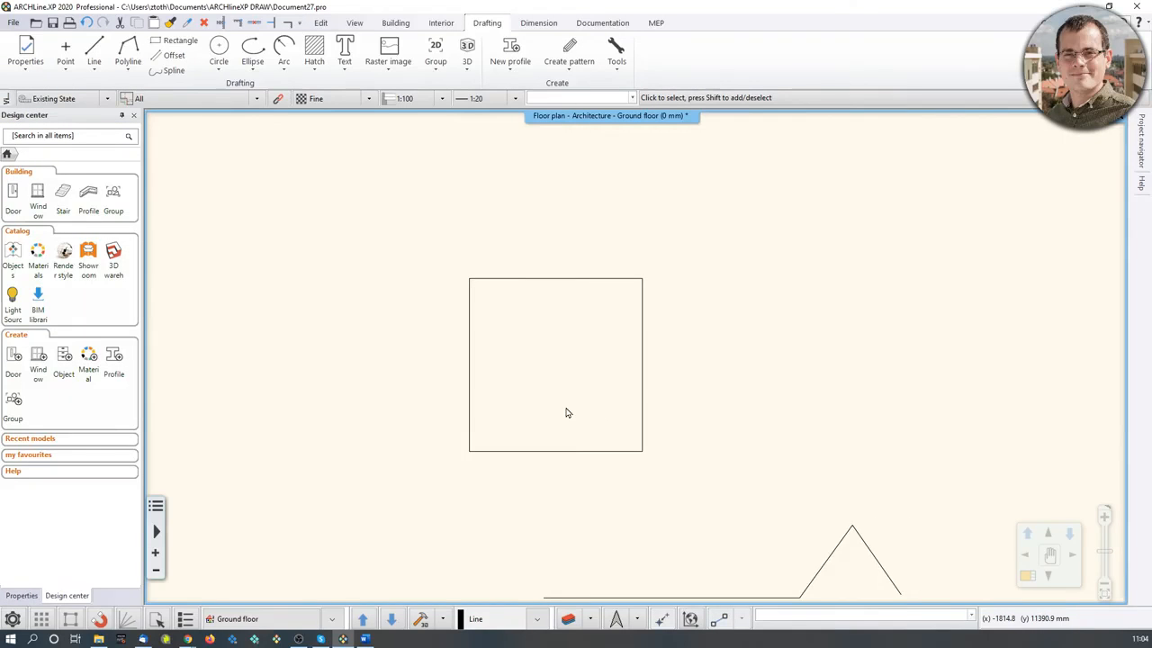
scroll(565, 396, "down", 2)
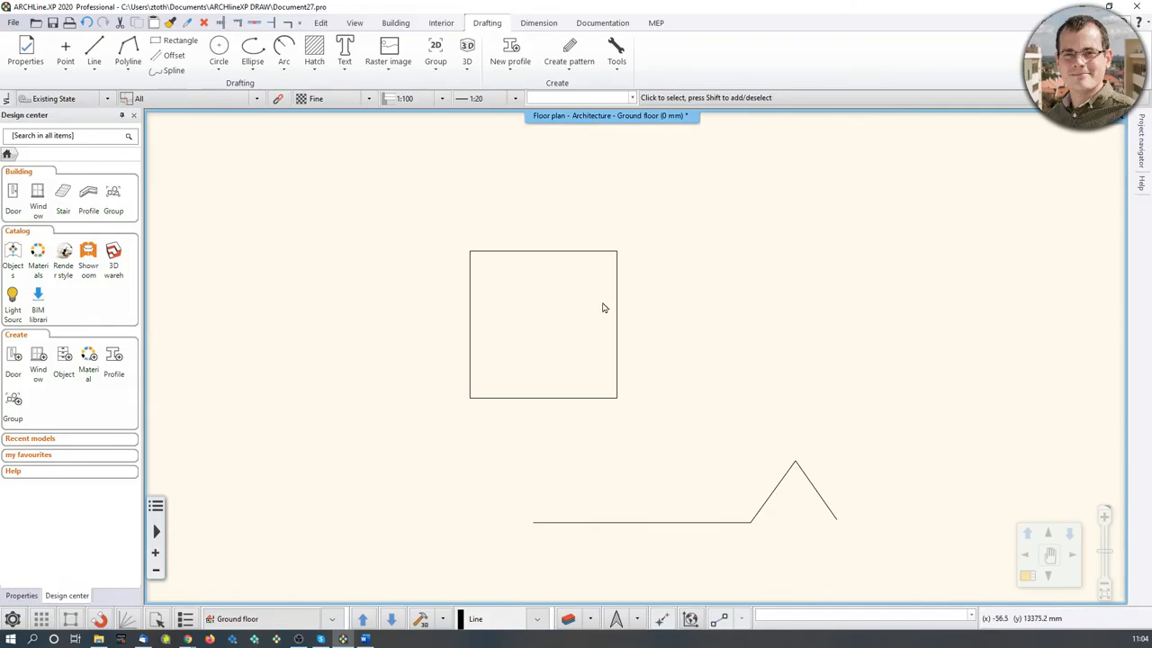
middle_click_drag(599, 324, 593, 317)
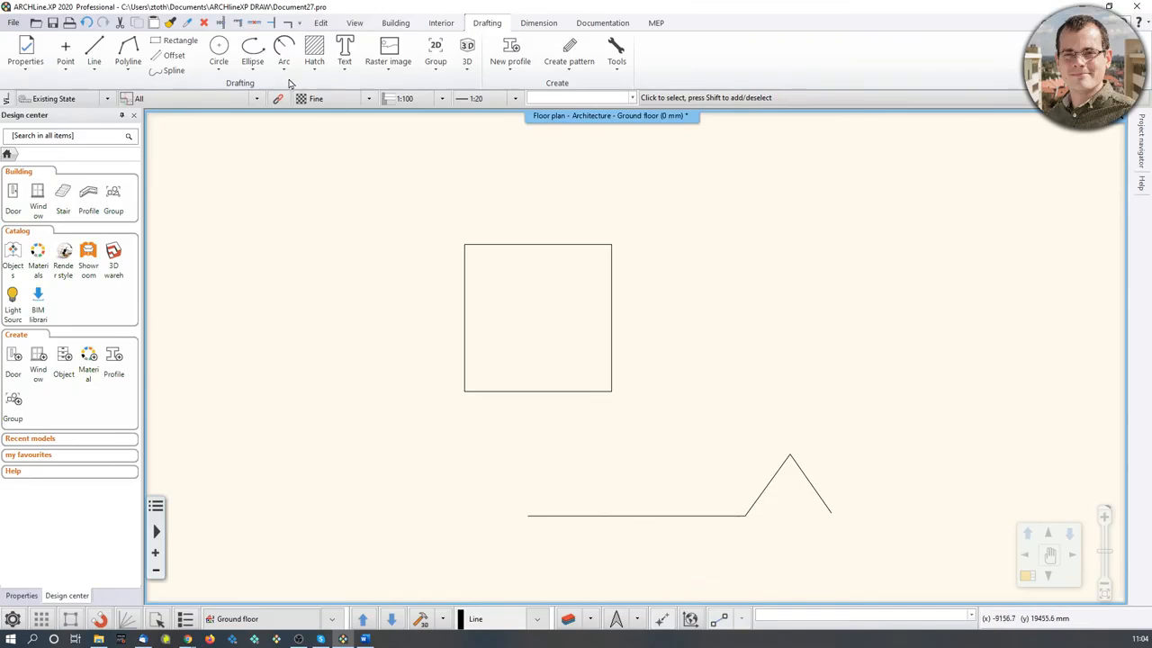
left_click(219, 49)
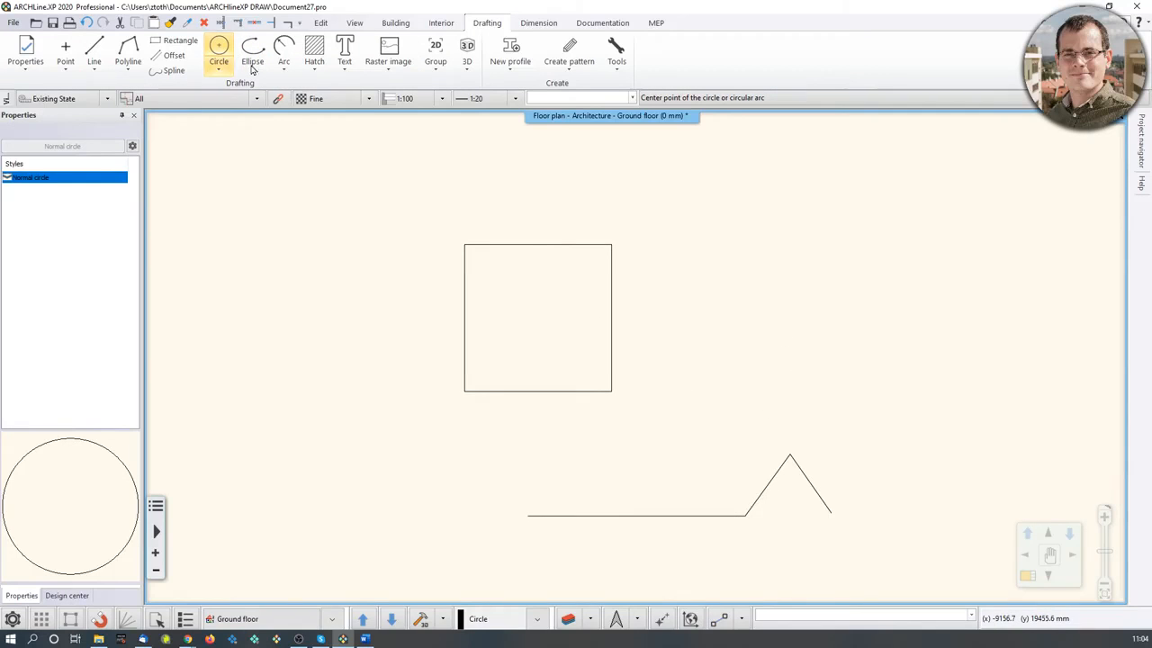
left_click(639, 337)
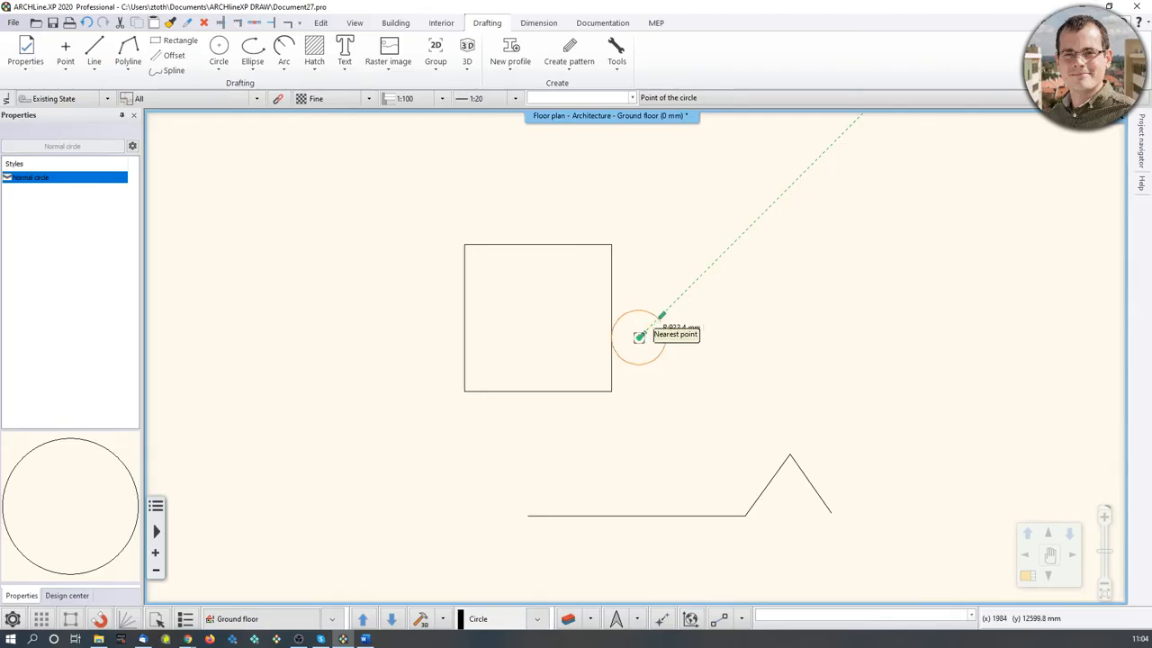
scroll(651, 302, "up", 2)
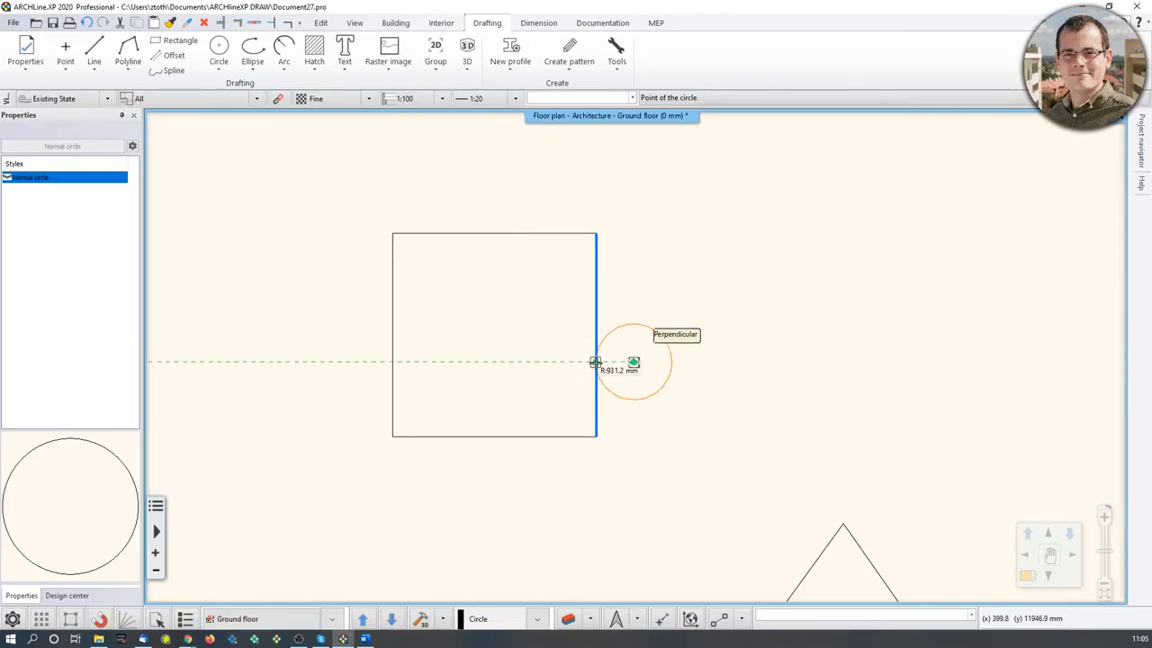
left_click(595, 362)
key("Escape")
scroll(647, 373, "up", 1)
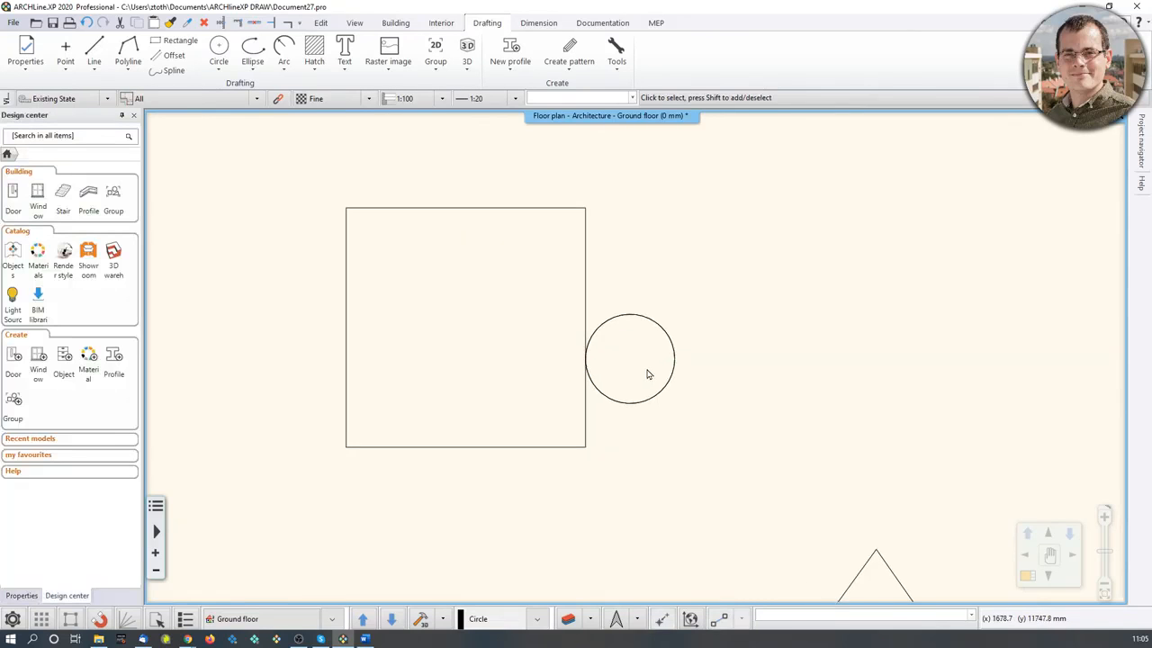
scroll(630, 375, "up", 1)
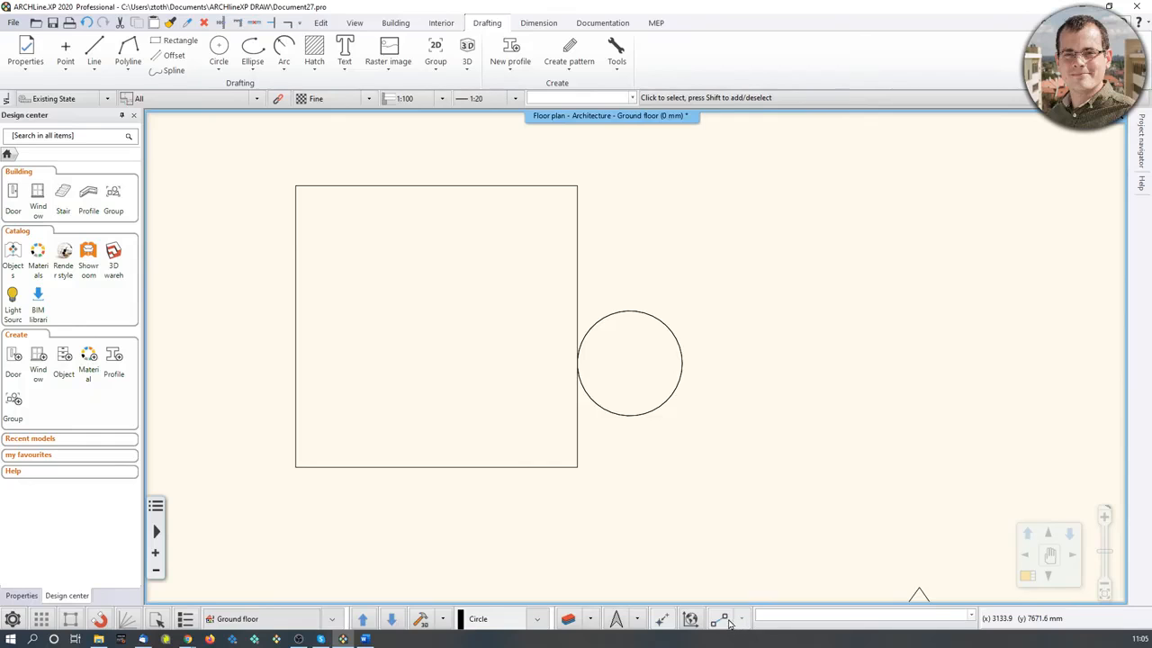
Step: Start the Line command, show the list of snap and reference point modes, and leave the command without drawing
left_click(93, 50)
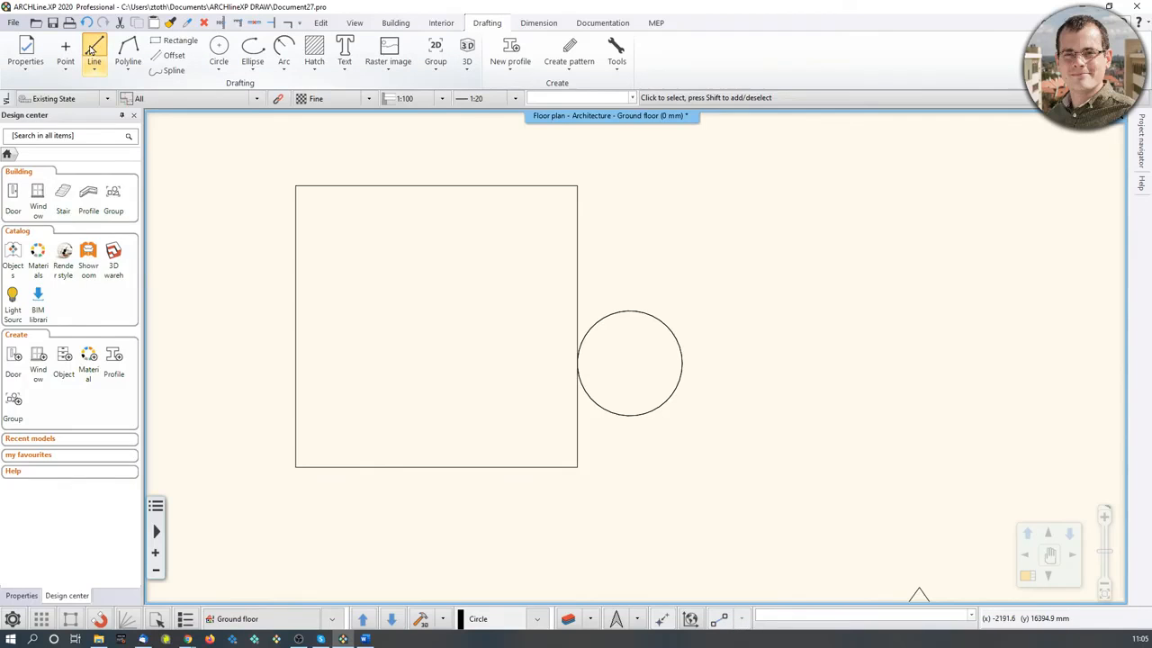
left_click(726, 621)
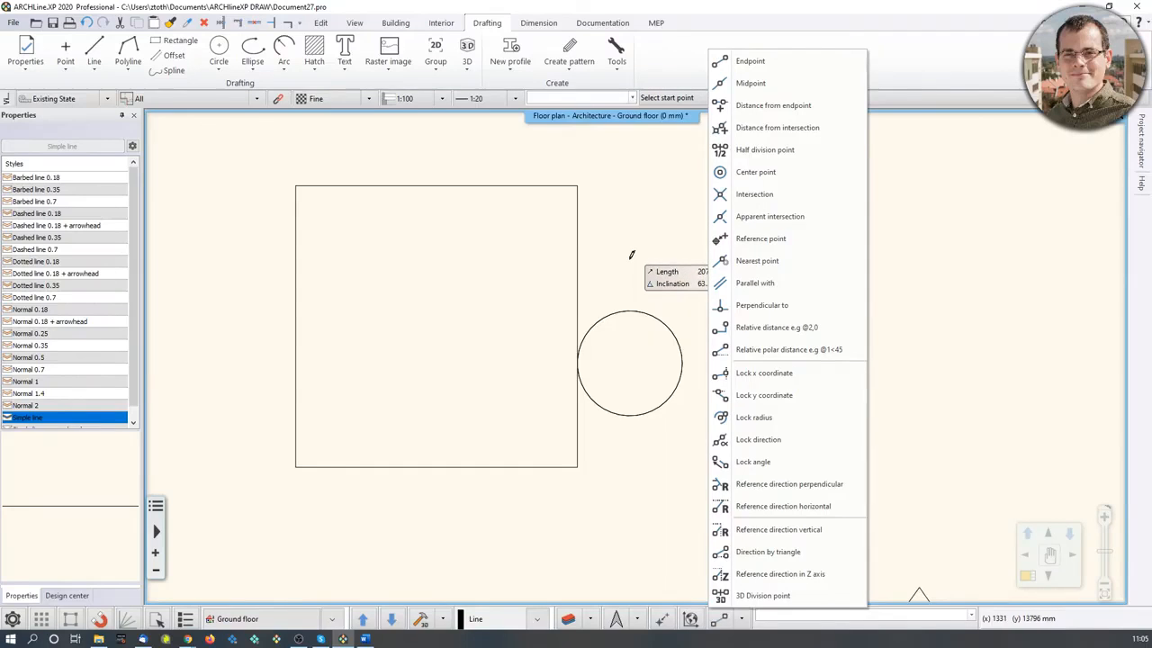
key("Escape")
scroll(662, 288, "down", 2)
key("Return")
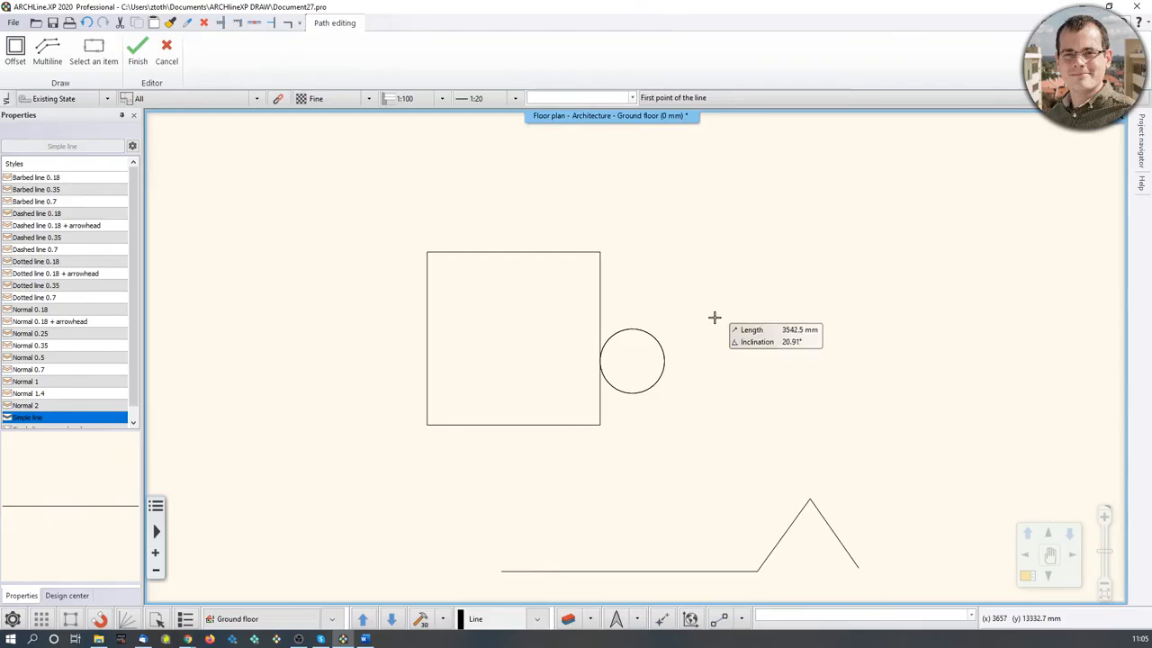
key("Escape")
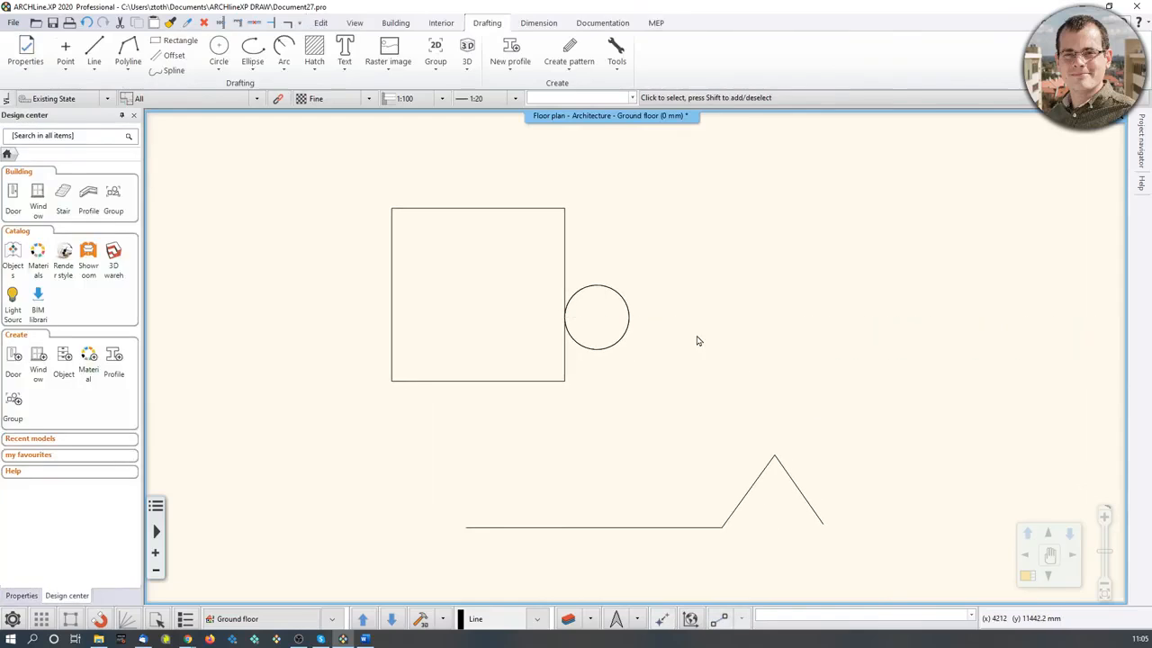
Step: Draw a small circle just above the long horizontal line, below the square, and end the Circle command
left_click(219, 50)
left_click(565, 484)
left_click(589, 461)
key("Escape")
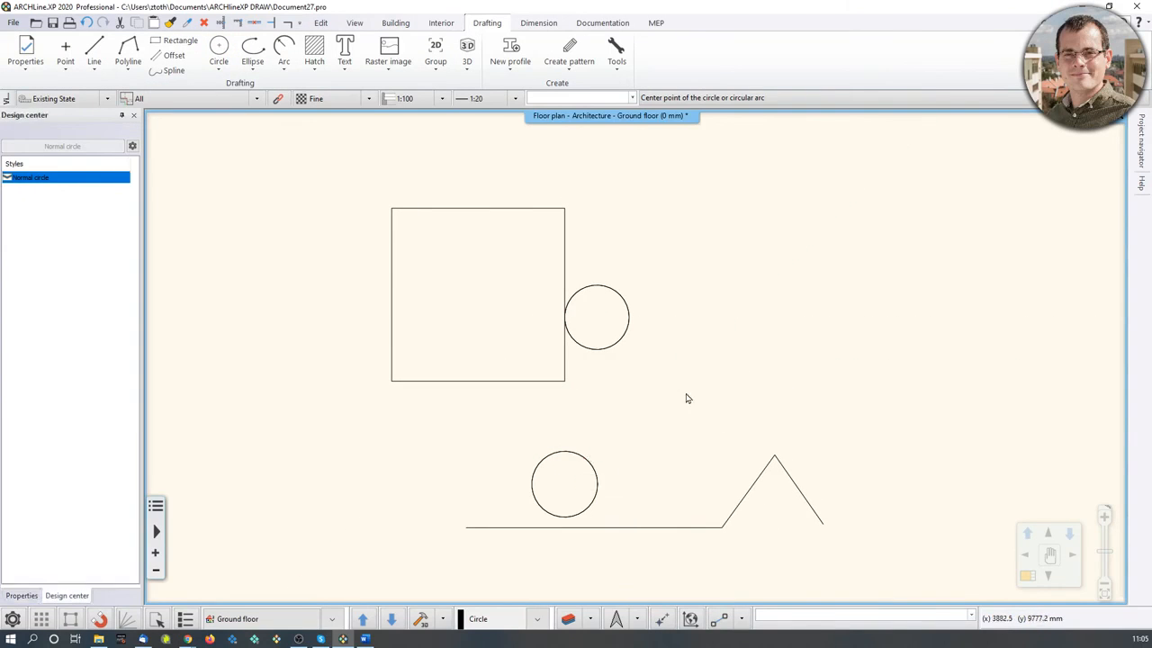
left_click(677, 385)
key("Escape")
Step: Repeat the last Circle command and draw a larger circle between the two small circles and the peak
right_click(689, 376)
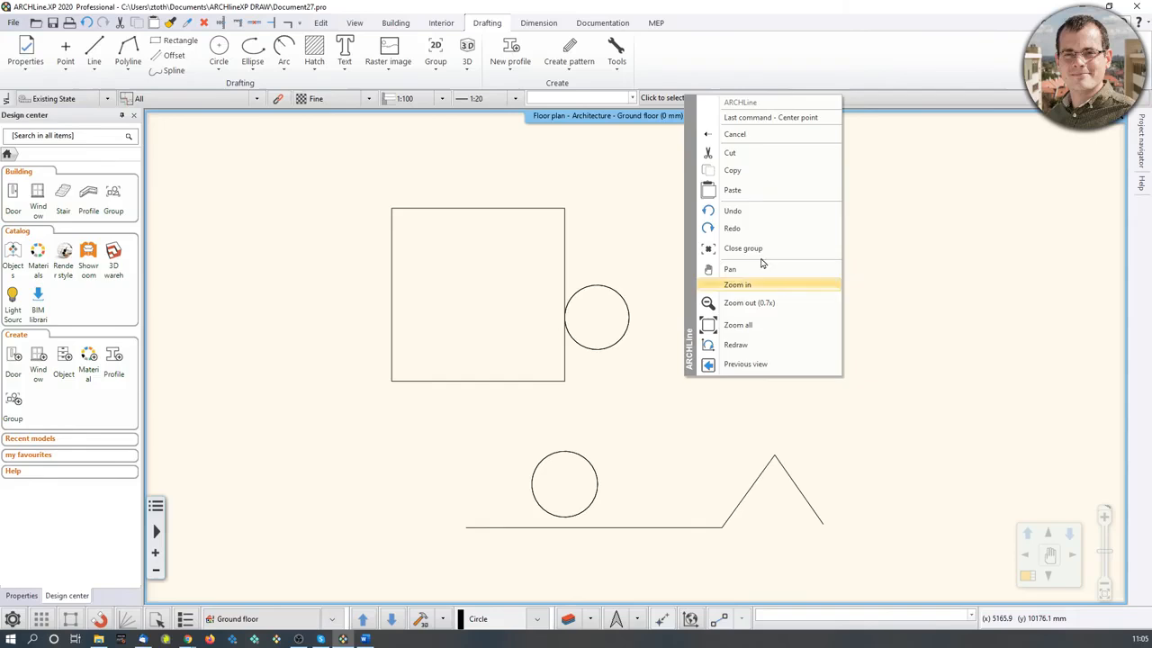
left_click(738, 114)
left_click(676, 433)
left_click(712, 398)
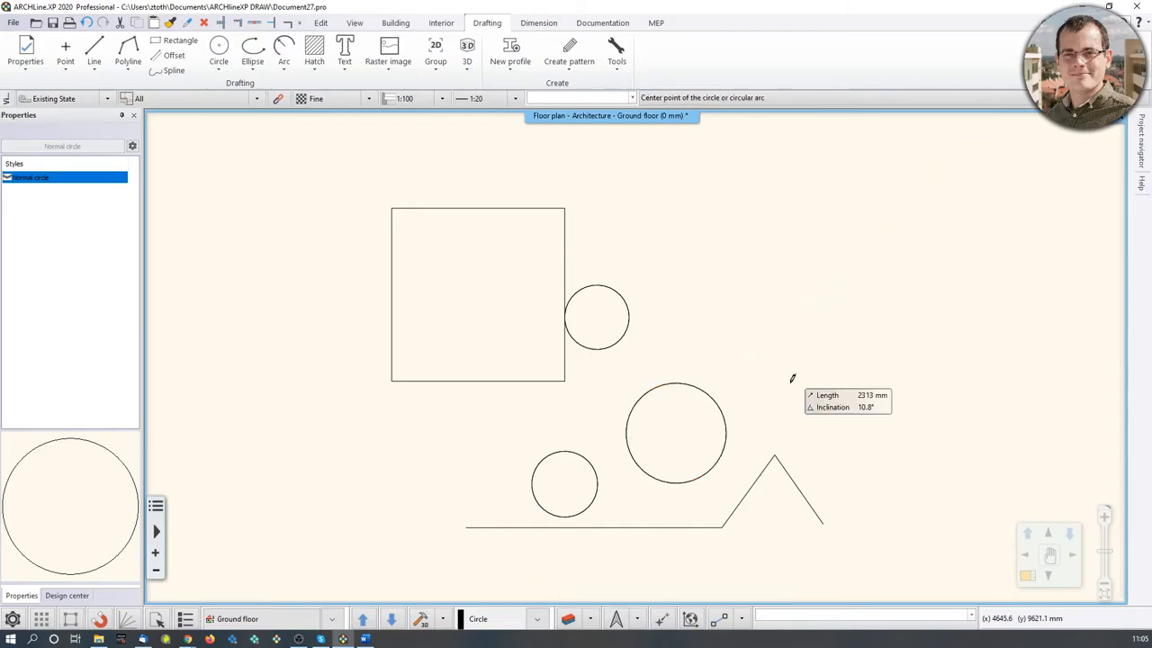
key("Escape")
scroll(746, 427, "down", 2)
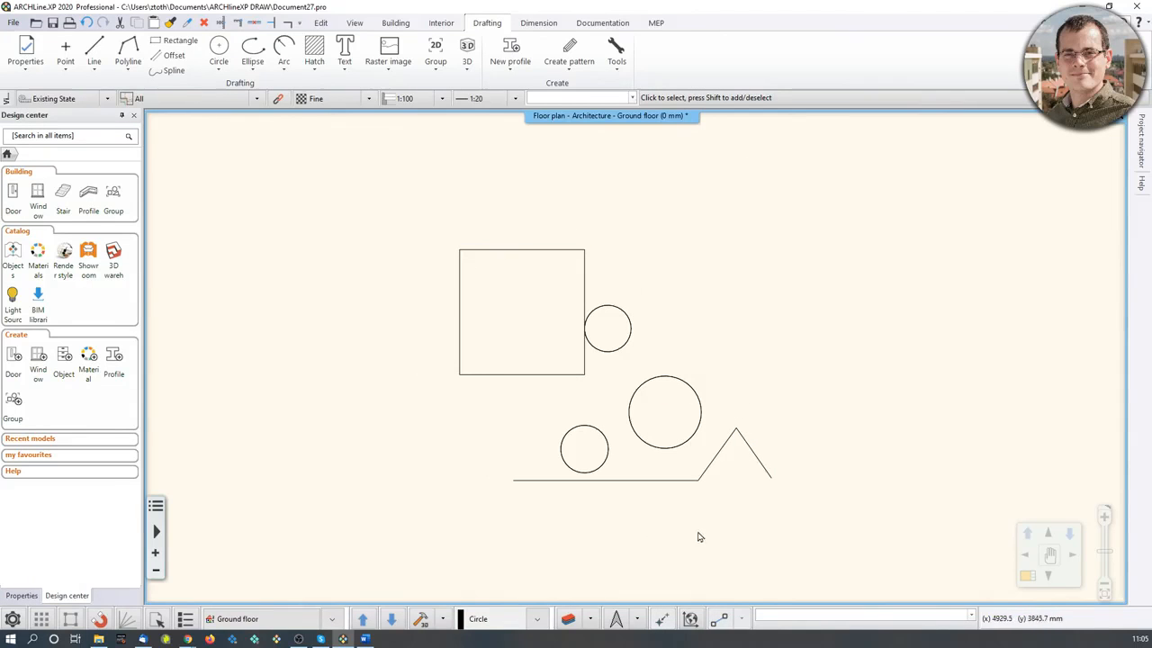
Step: Select all four sides of the square and move them together to the left, clear of the circle, and deselect them
left_click(459, 320)
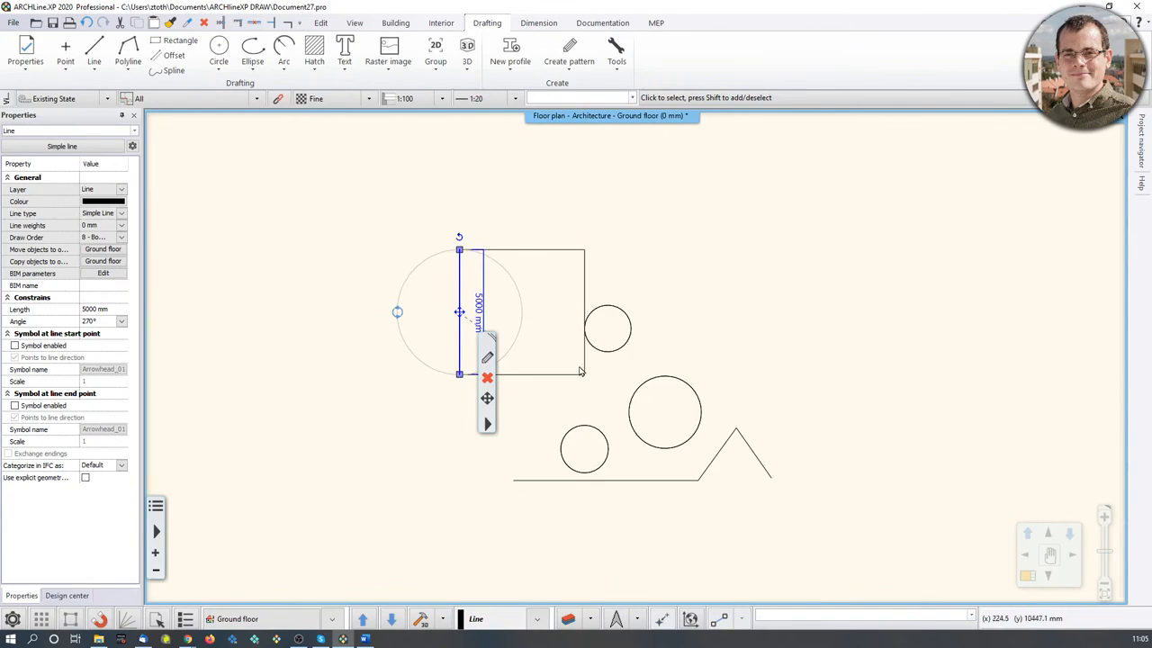
middle_click_drag(489, 282, 490, 332)
scroll(491, 335, "up", 3)
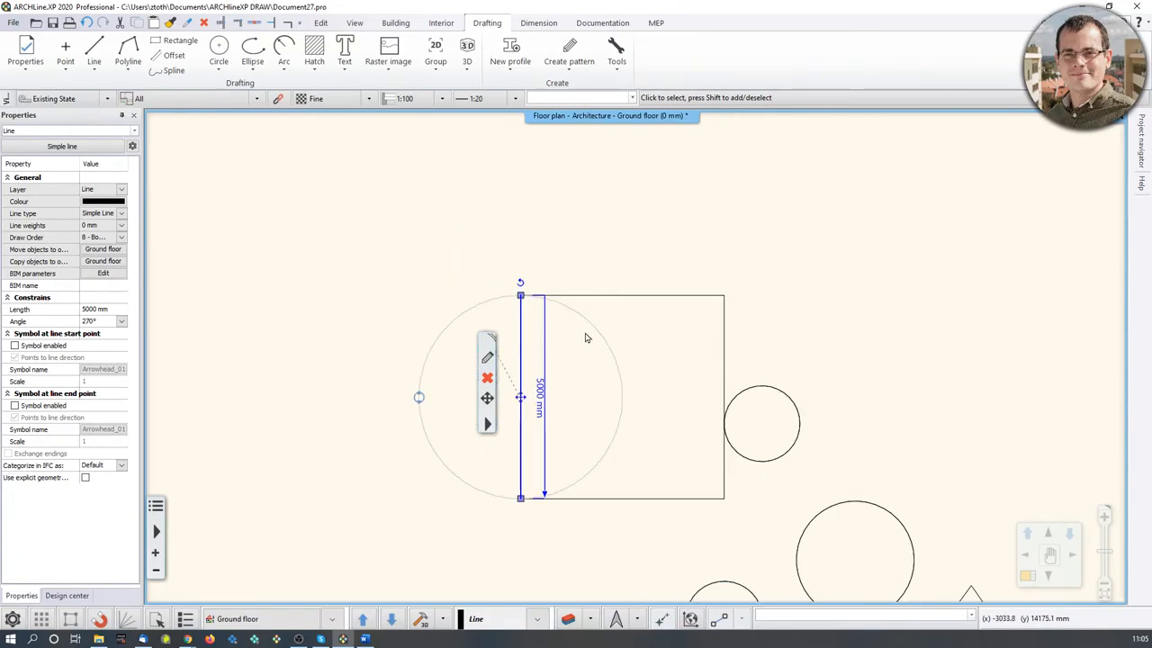
left_click(627, 298, "shift")
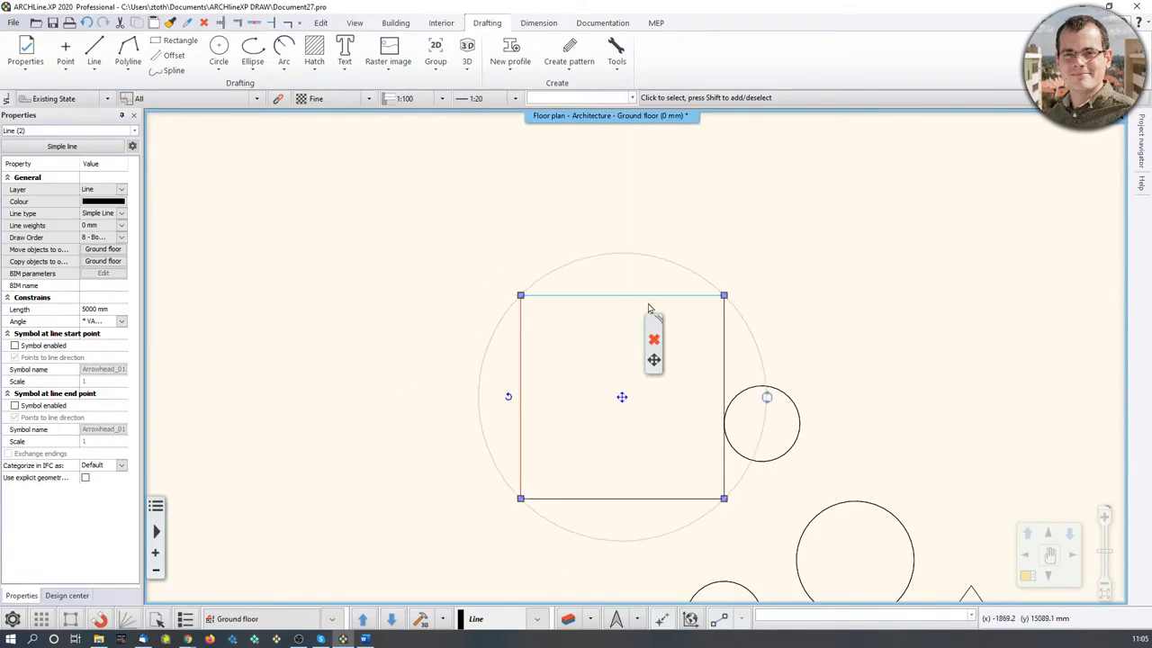
left_click(725, 369, "shift")
left_click(680, 498, "shift")
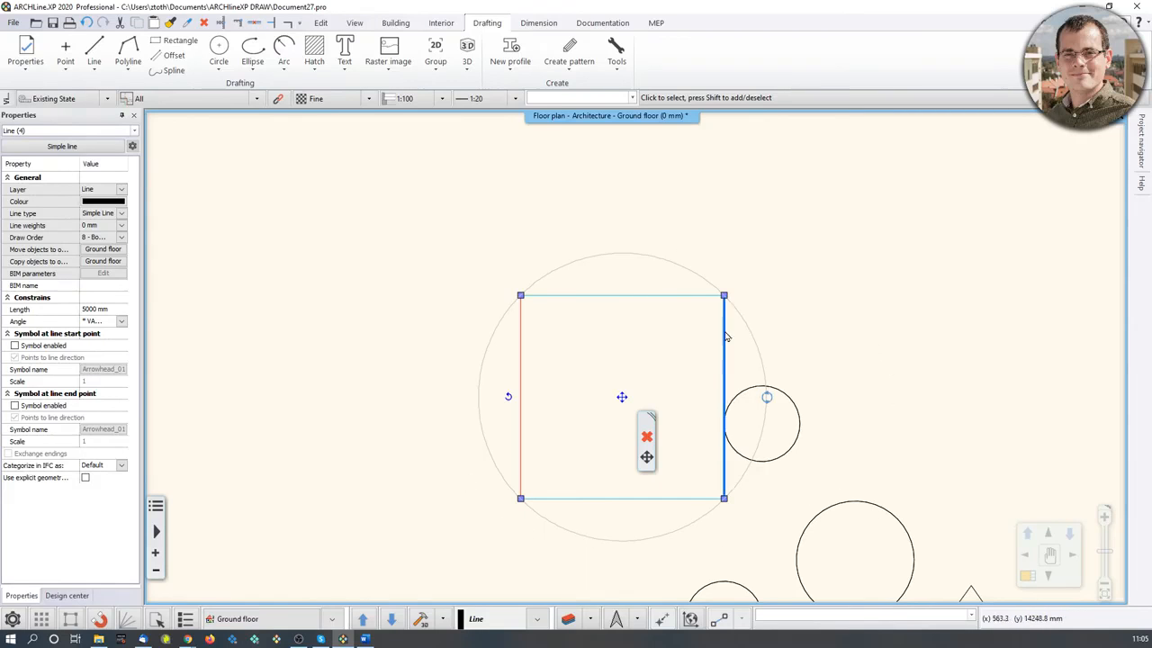
left_click(623, 398)
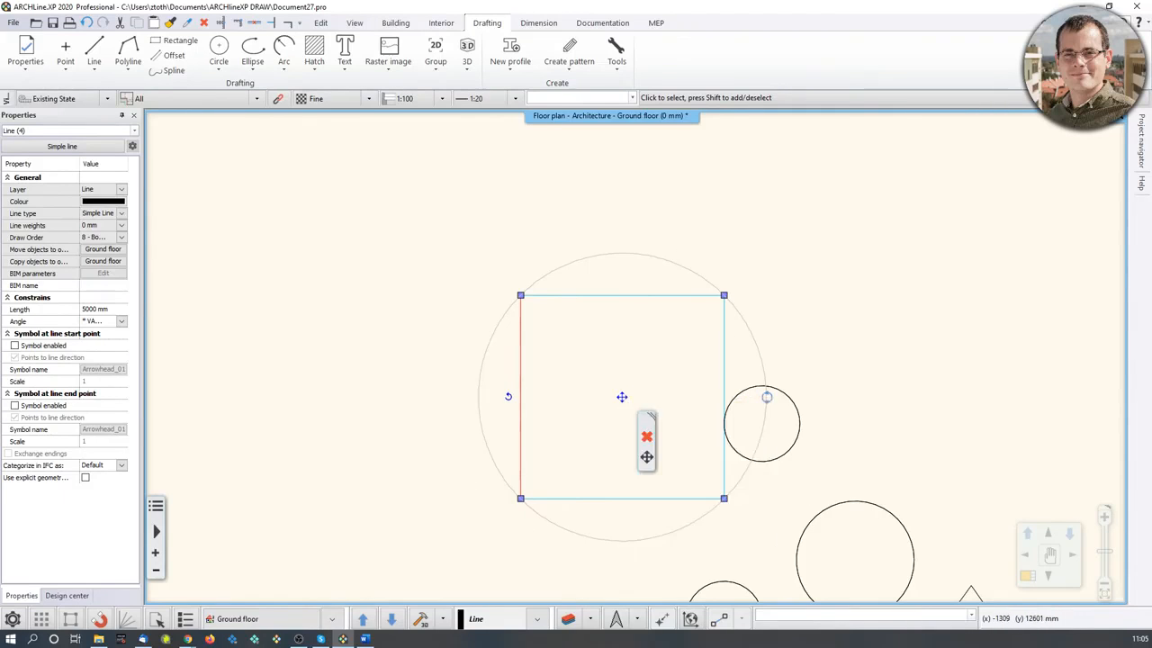
left_click(431, 341)
middle_click_drag(956, 447, 910, 337)
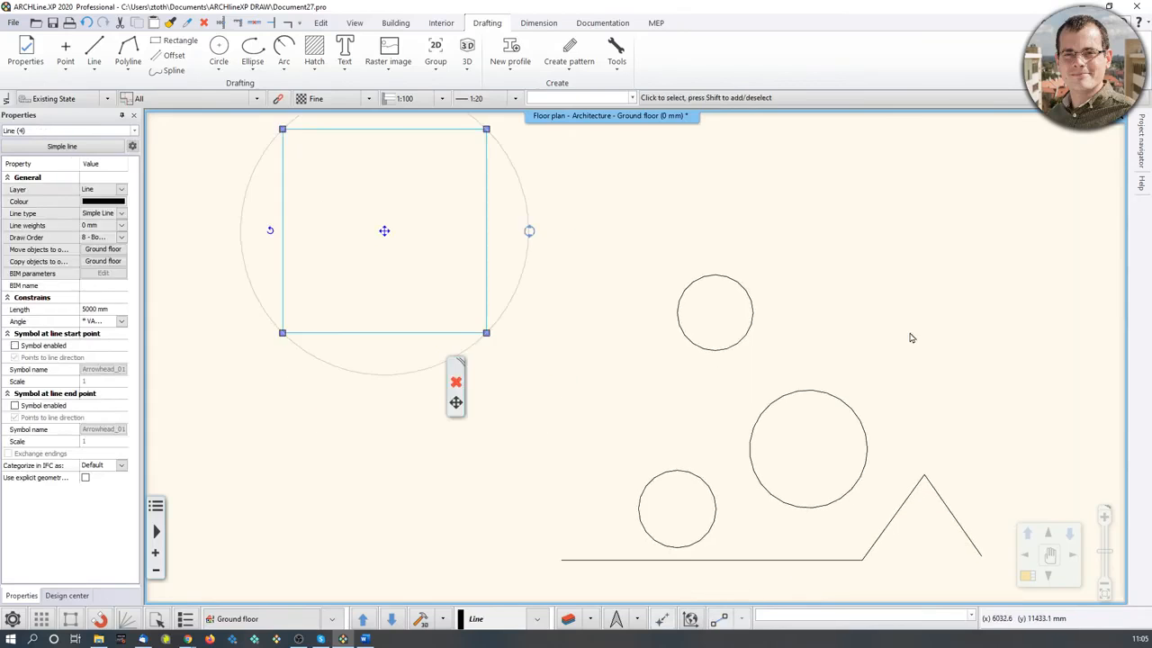
left_click(833, 358)
Step: Select the three circles and the falling segment of the peak together, and clear the selection
left_click(745, 336)
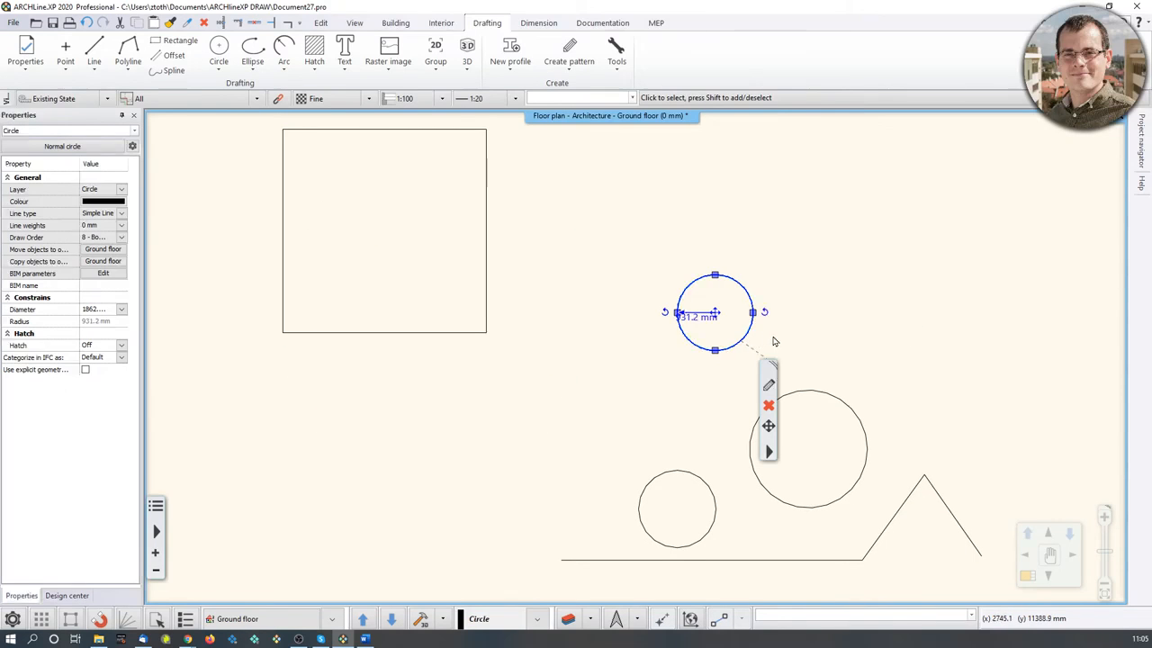
left_click(856, 415, "shift")
left_click(720, 488, "shift")
left_click(946, 504, "shift")
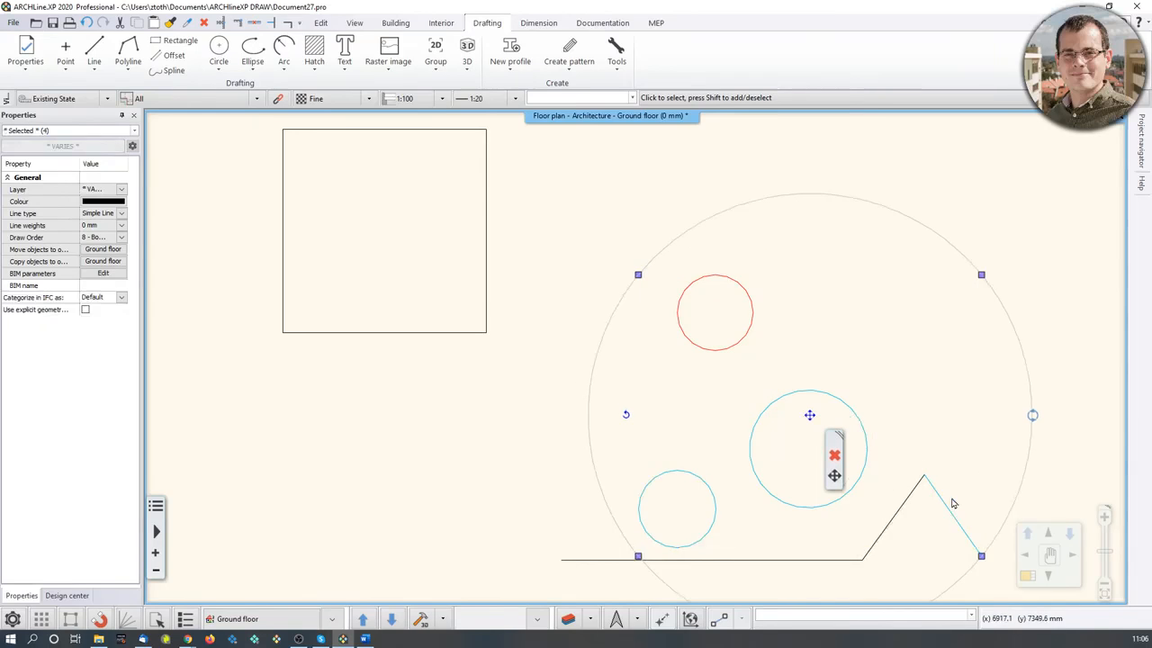
left_click(1067, 318)
Step: Try a selection window in the empty area above the circles, beside the square
scroll(1071, 342, "down", 3)
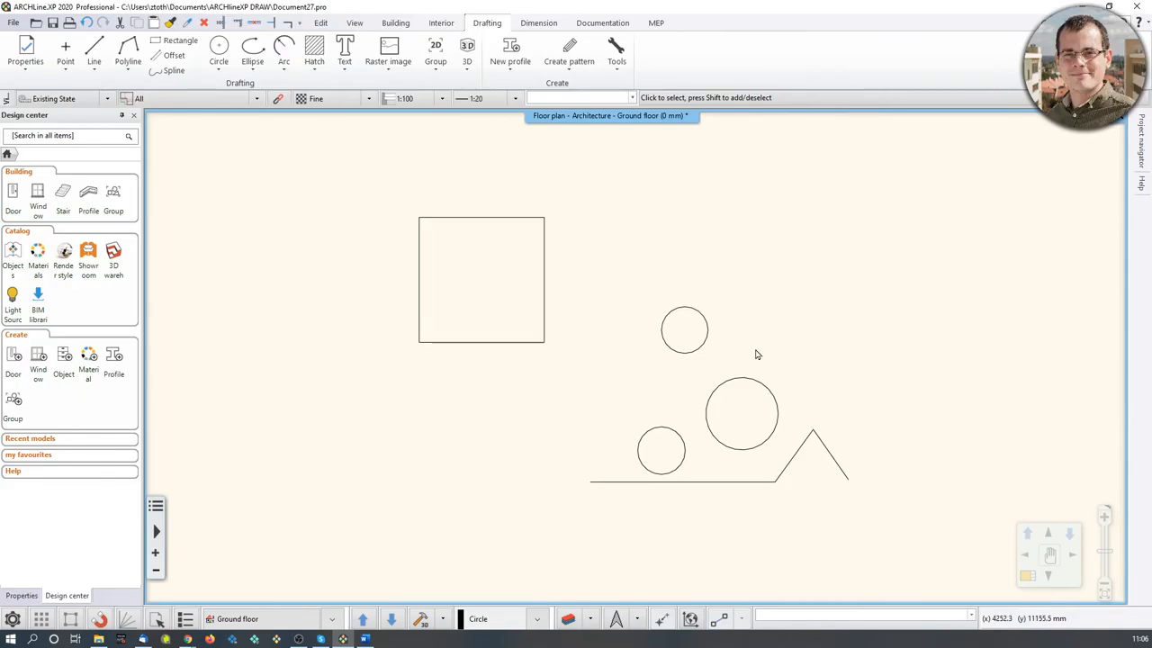
middle_click_drag(757, 355, 687, 380)
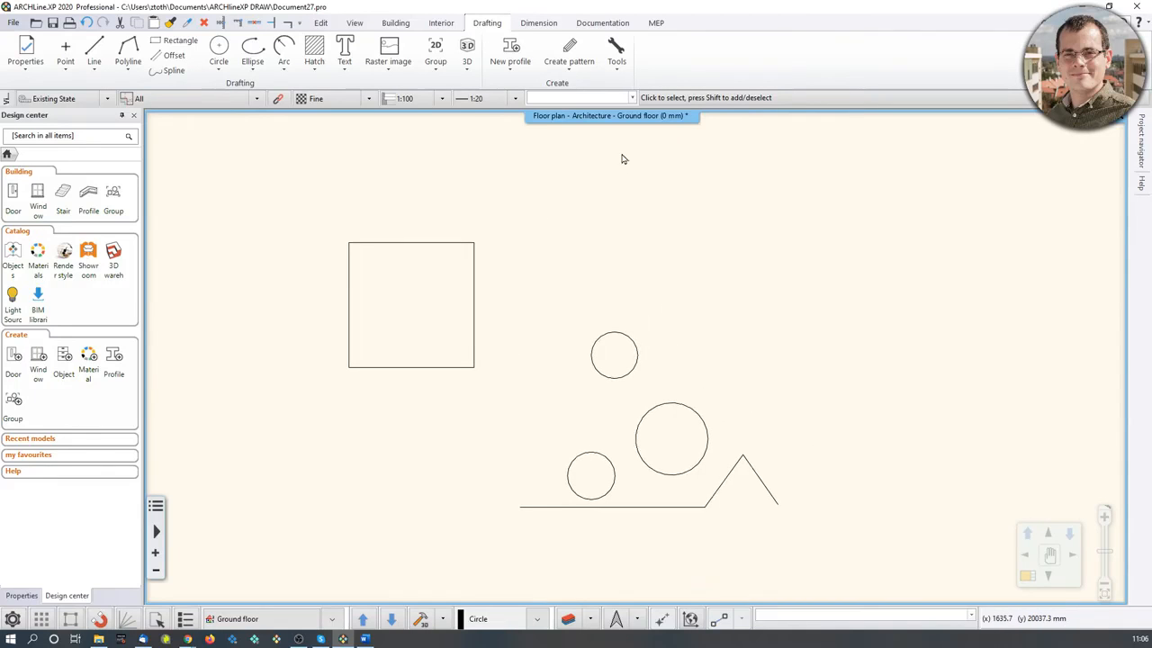
left_click(621, 155)
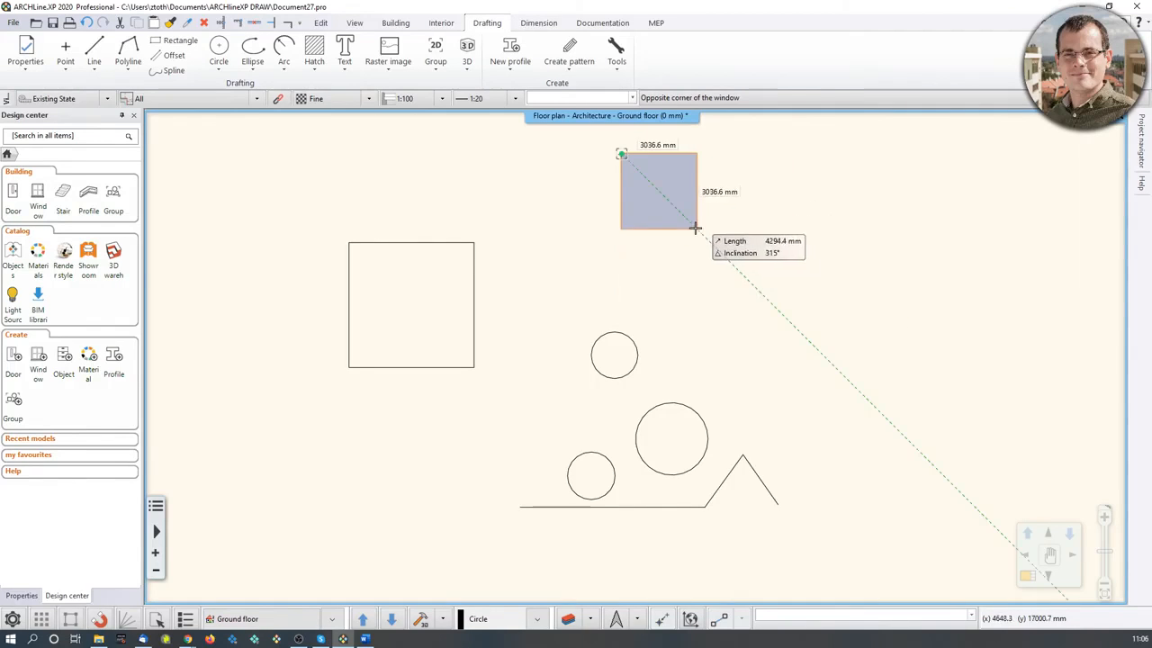
left_click(509, 265)
scroll(513, 274, "down", 1)
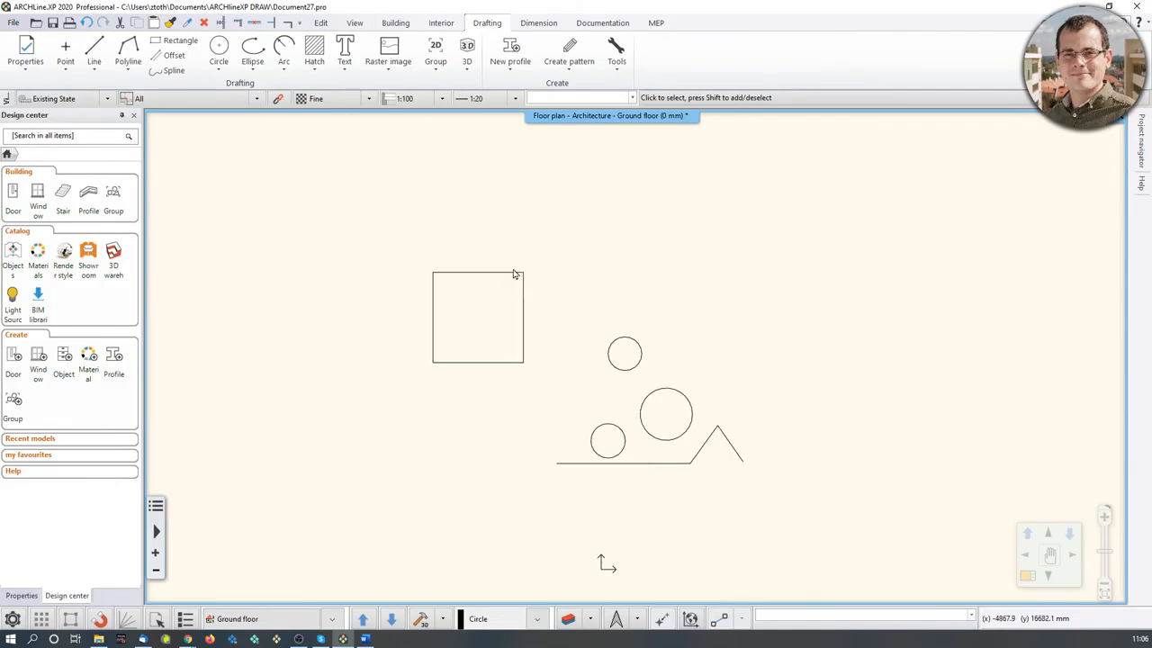
Step: Select the square's left side with a selection window that fully encloses only that line, and clear the selection
left_click(327, 176)
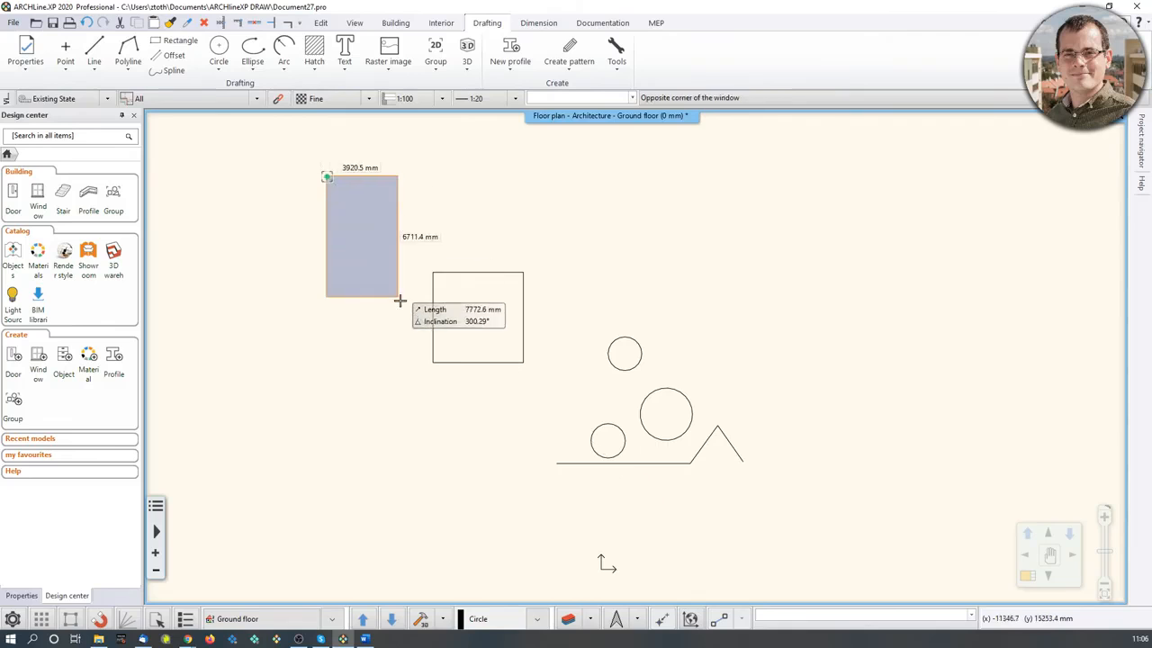
left_click(496, 427)
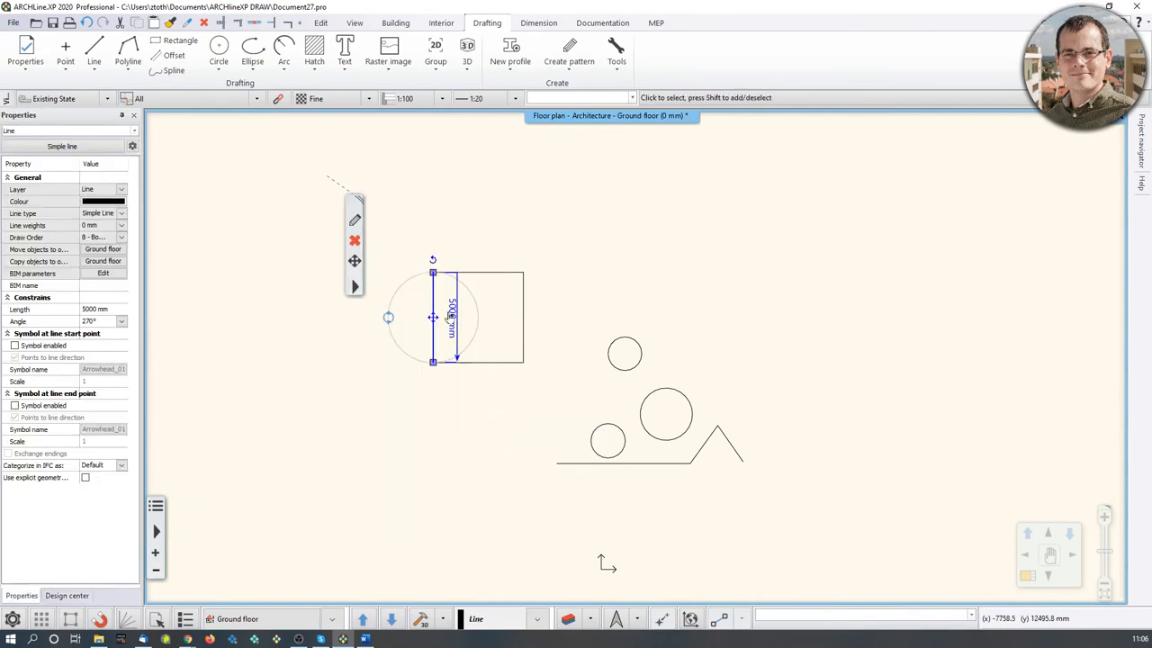
key("Escape")
Step: Enclose the square's left side once more in a larger left-to-right selection window, and clear the selection
left_click(288, 160)
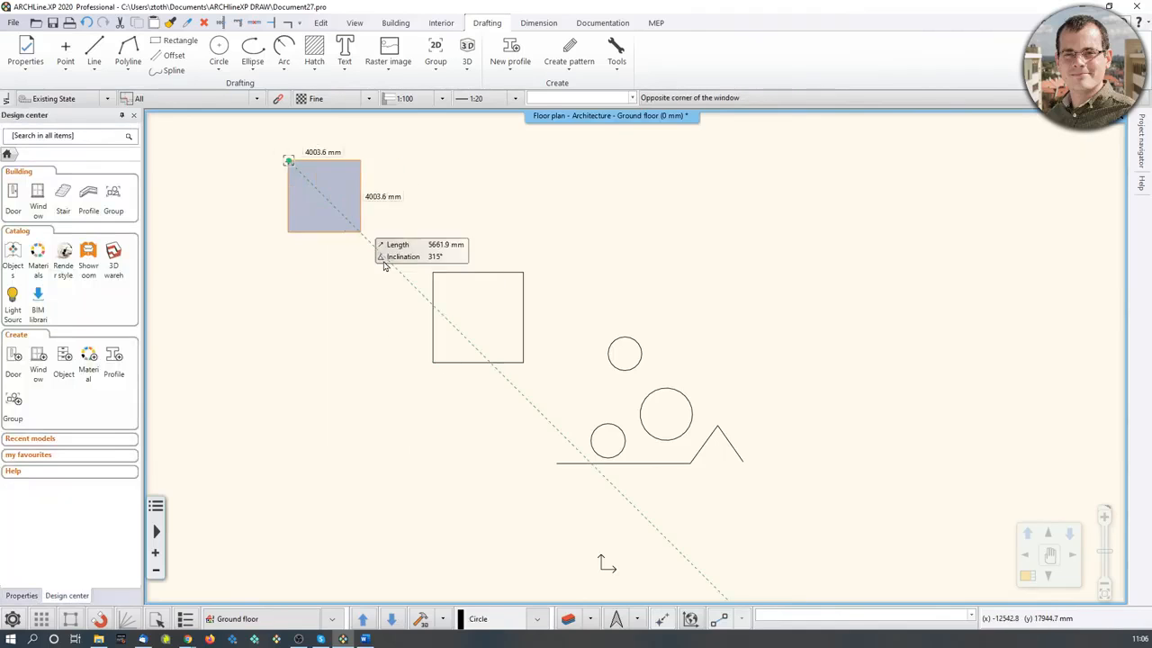
left_click(502, 437)
key("Escape")
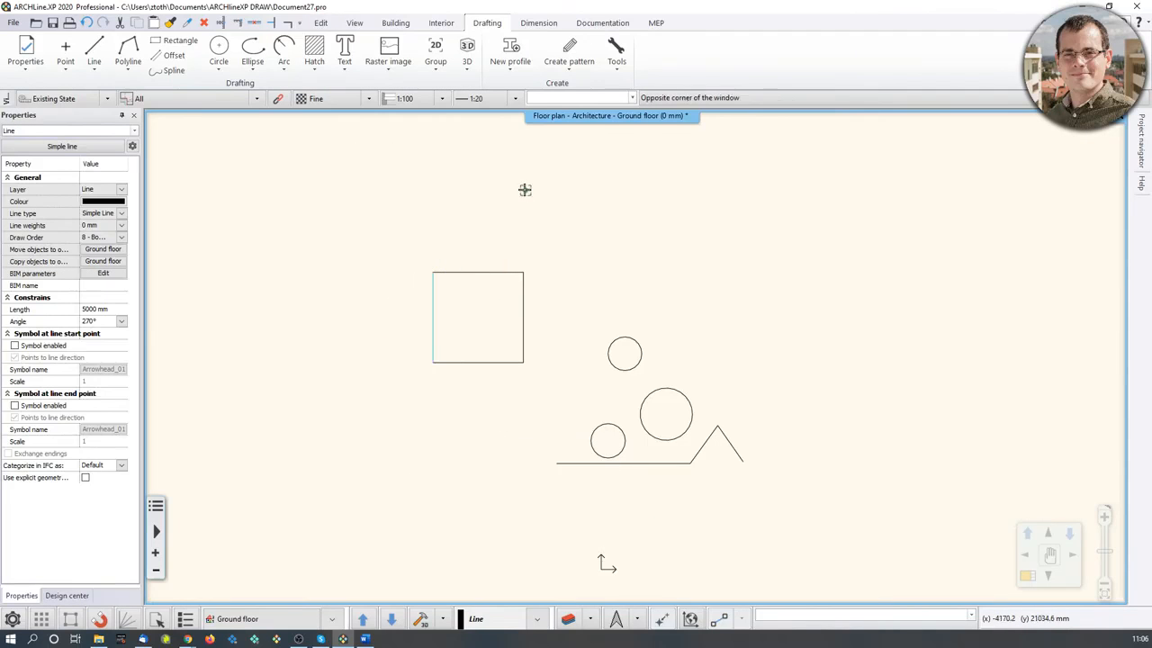
Step: Select the square's left, upper and lower sides with a right-to-left crossing window, and clear the selection
left_click(510, 174)
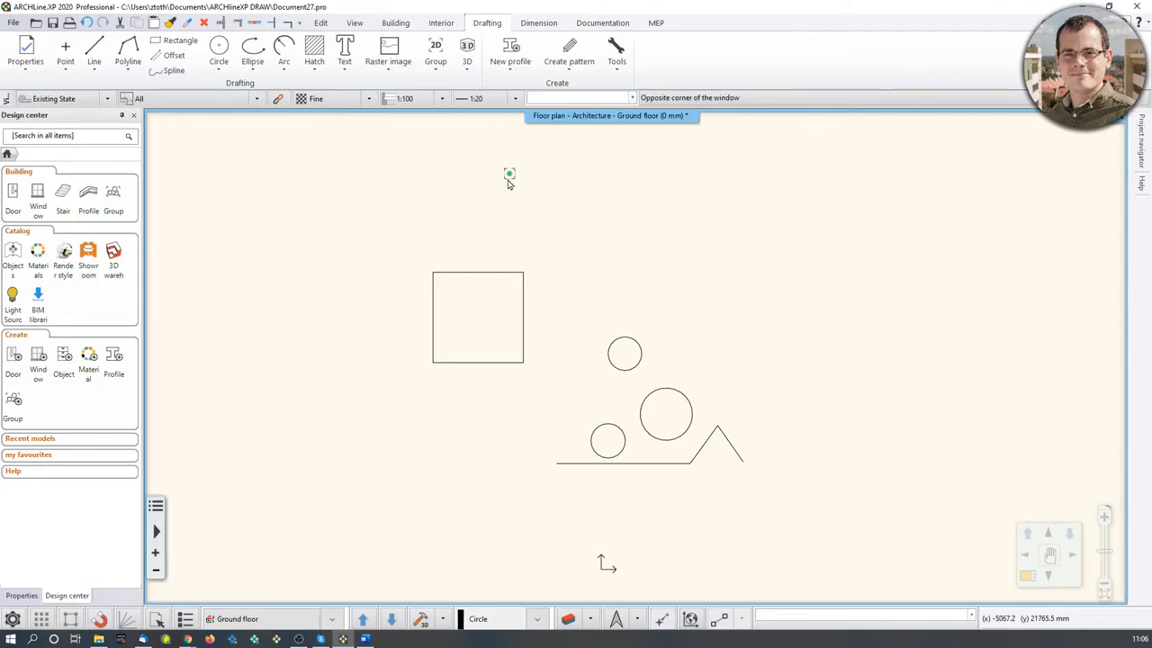
left_click(382, 430)
key("Escape")
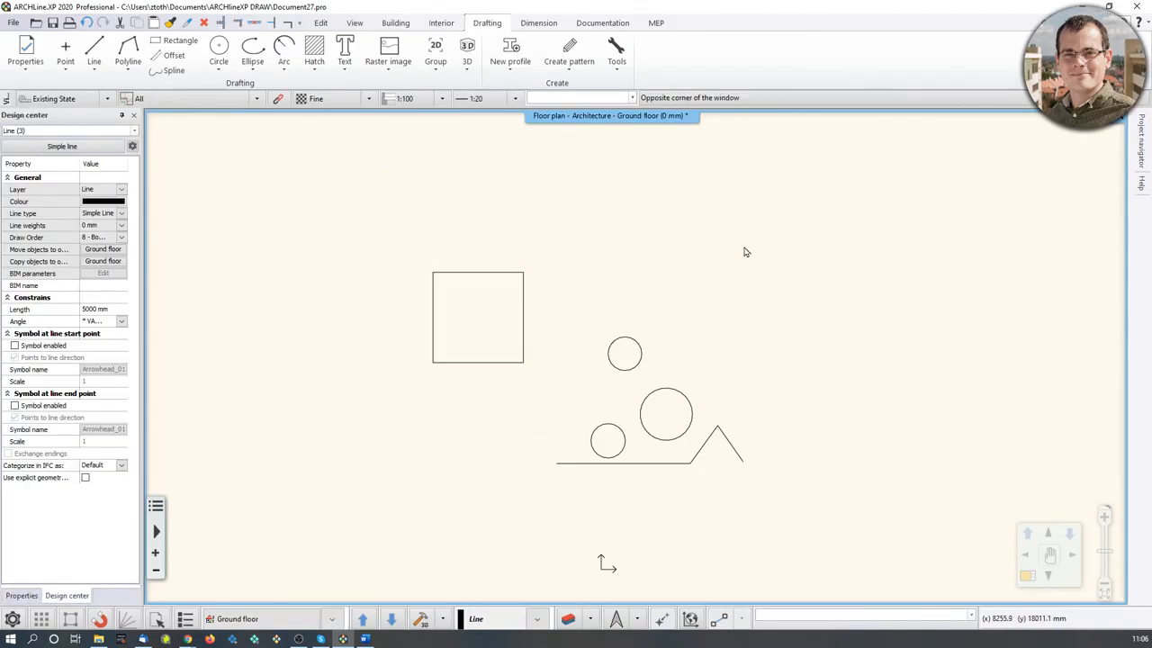
Step: Select the square, the three circles and the horizontal line with one right-to-left crossing window, and clear the selection
left_click(658, 162)
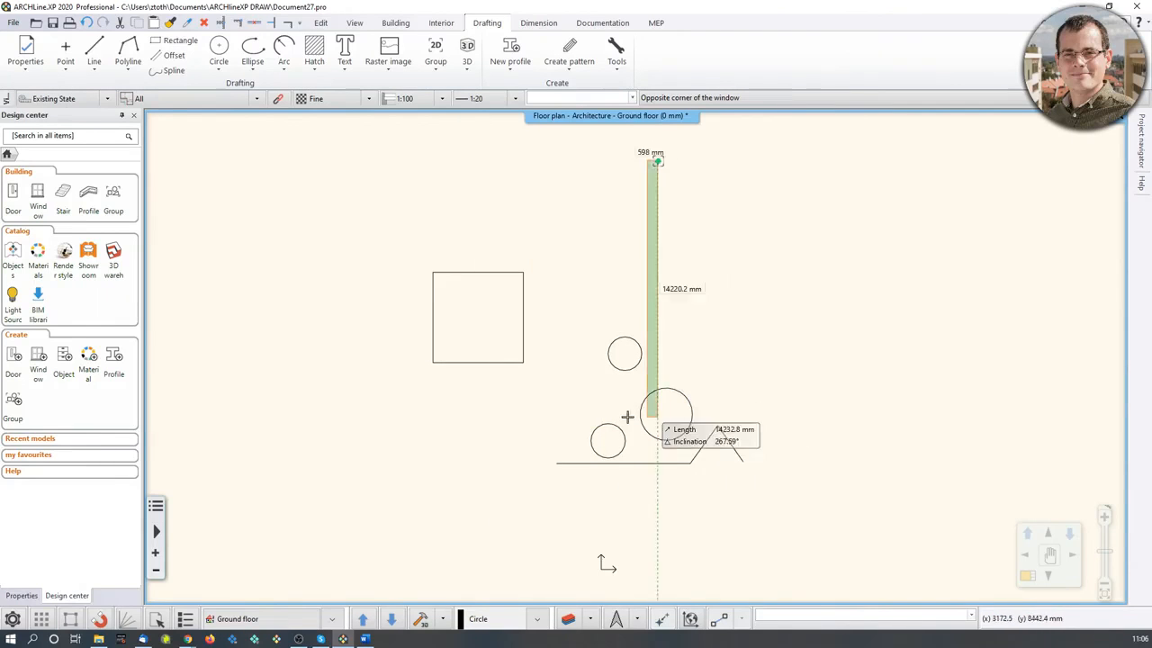
left_click(384, 495)
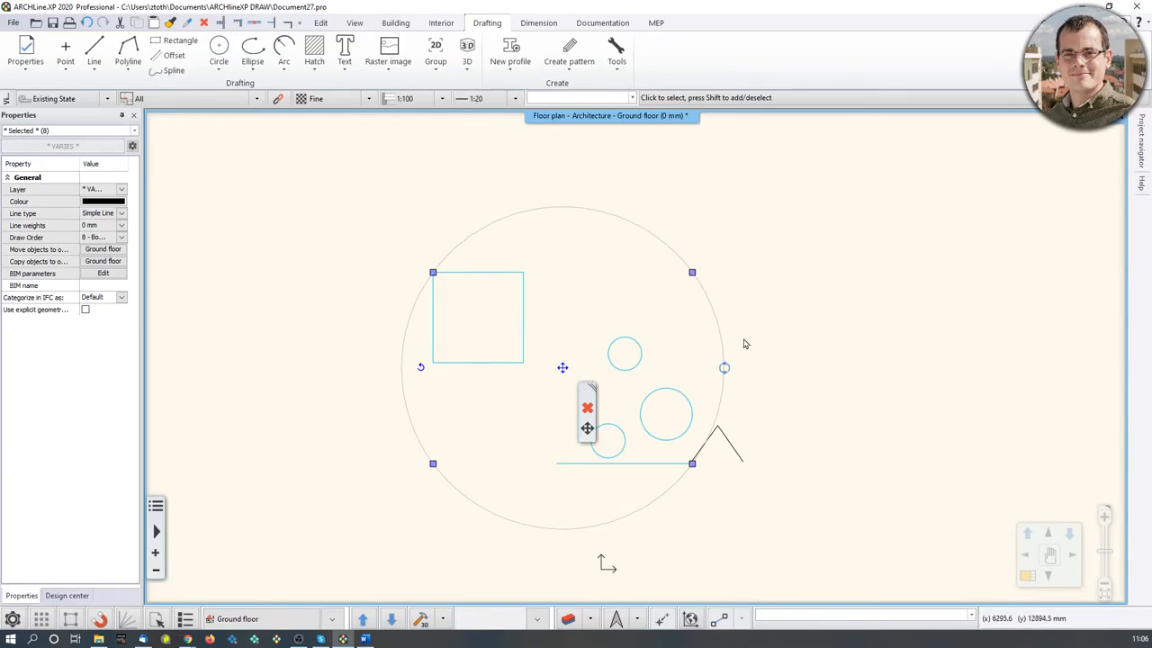
key("Escape")
Step: Delete the uppermost small circle and the large circle
scroll(639, 369, "up", 3)
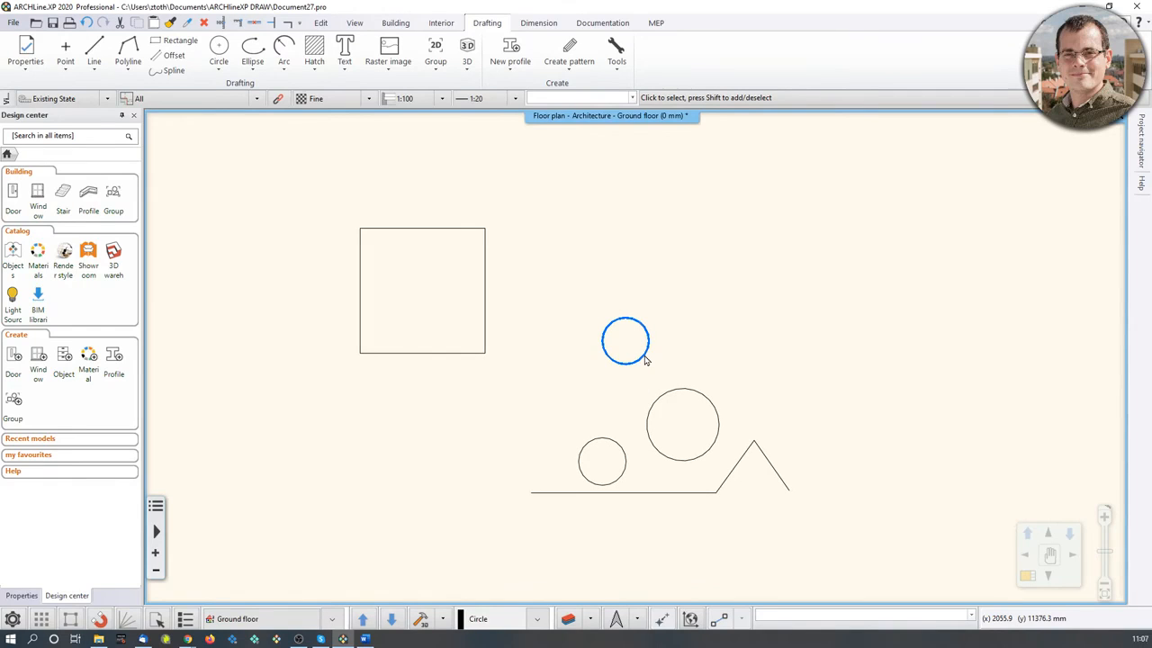
left_click(645, 360)
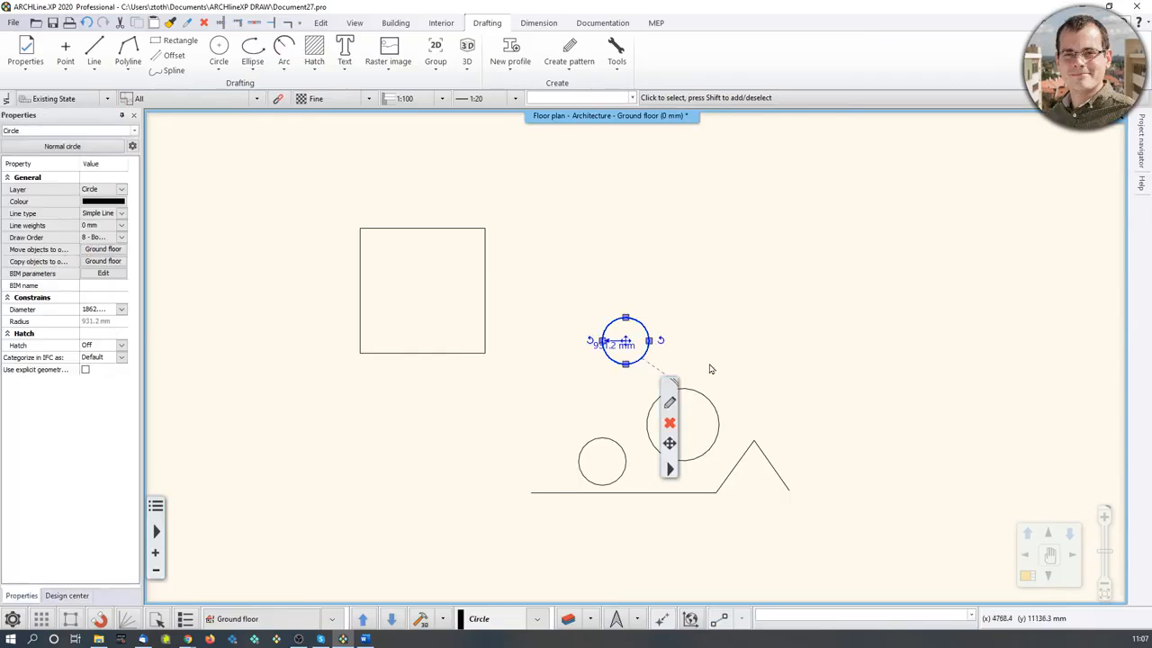
left_click(670, 423)
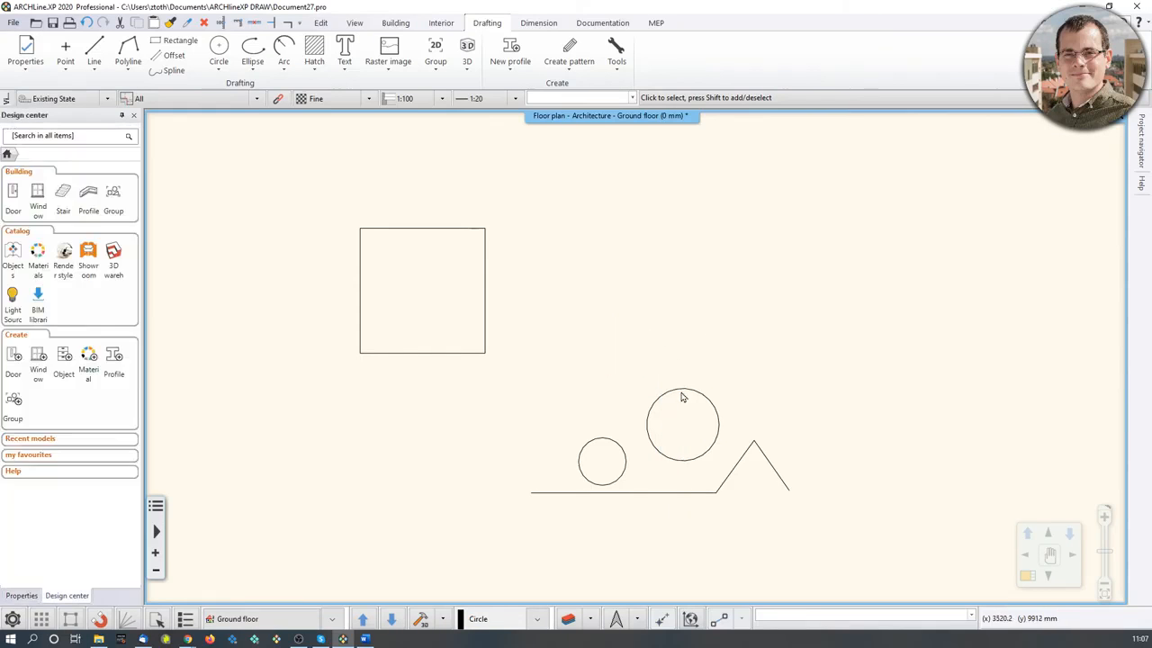
left_click(706, 450)
left_click(710, 455)
scroll(675, 404, "down", 2)
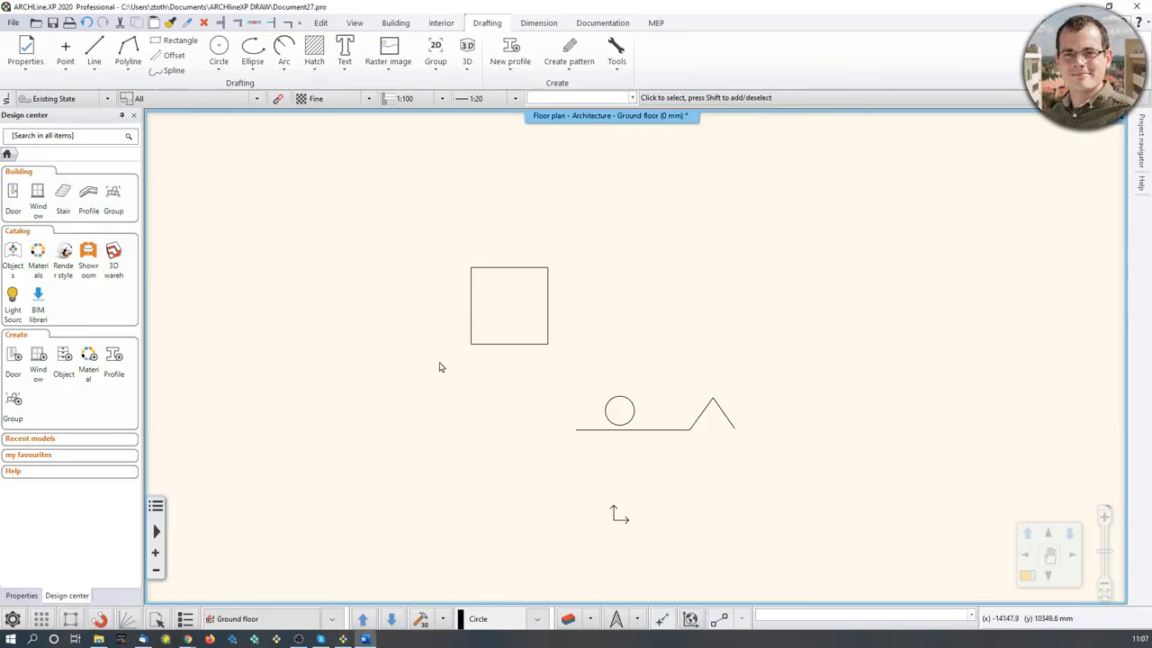
Step: Select the square, the remaining circle and the peaked line chain with one enclosing window and delete them all
left_click(394, 217)
left_click(783, 490)
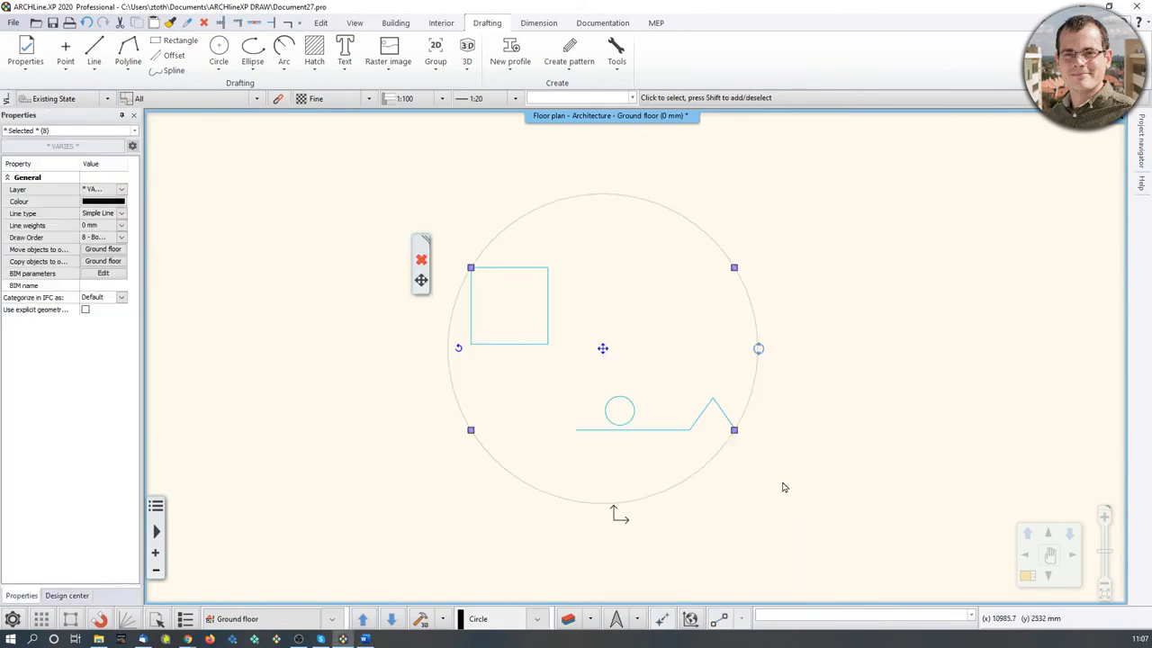
key("Delete")
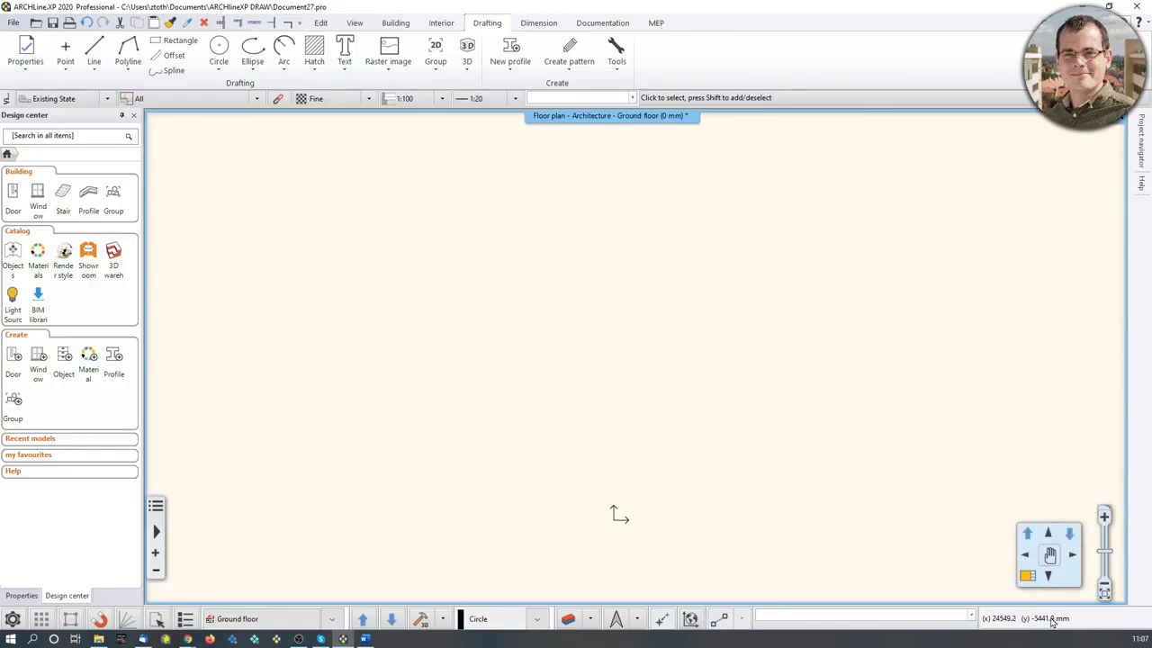
Step: Examine the Units and angles settings in the program options, and close the options
left_click(13, 619)
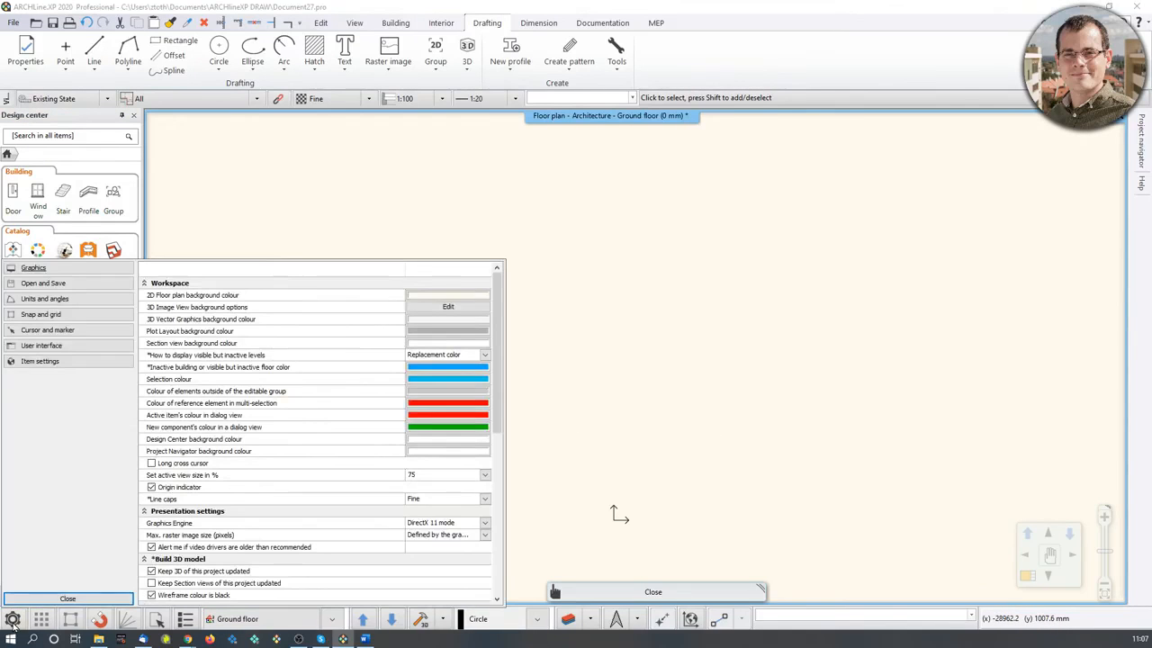
left_click(45, 300)
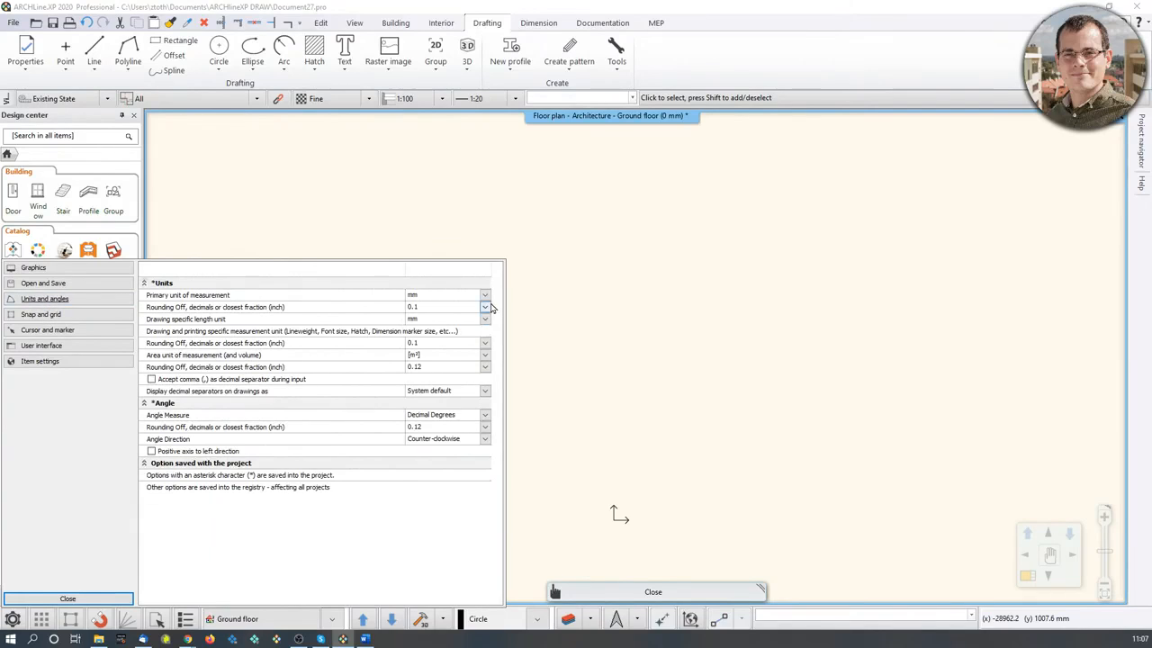
left_click(103, 599)
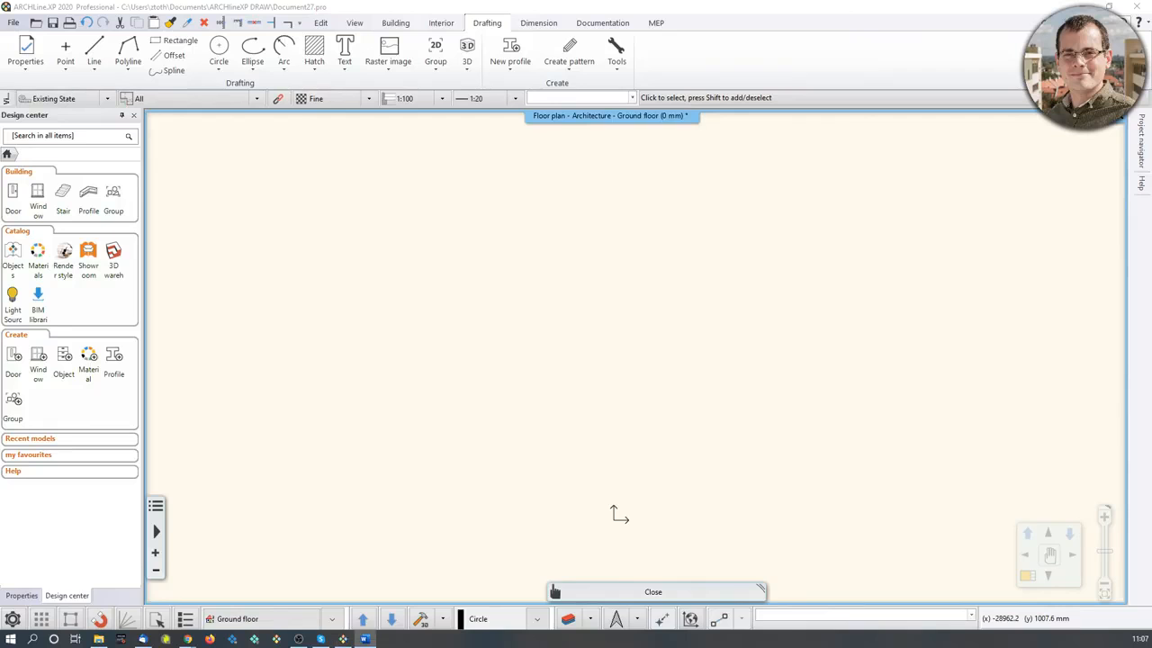
left_click(555, 591)
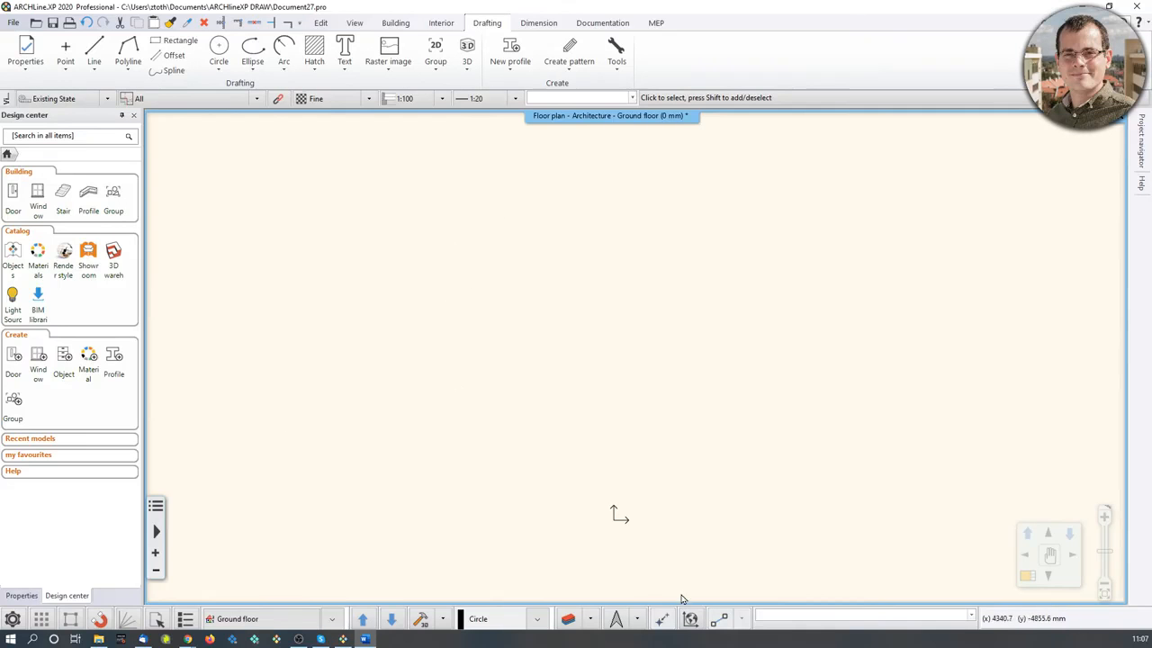
Step: Switch to the Word document ARCHLineXP2020_Tutorial_ENG.doc, examine the dimensioned wall plan, and return to the empty floor plan in ARCHLine.XP
left_click_drag(0, 43, 477, 30)
scroll(499, 413, "down", 5)
scroll(656, 332, "up", 3)
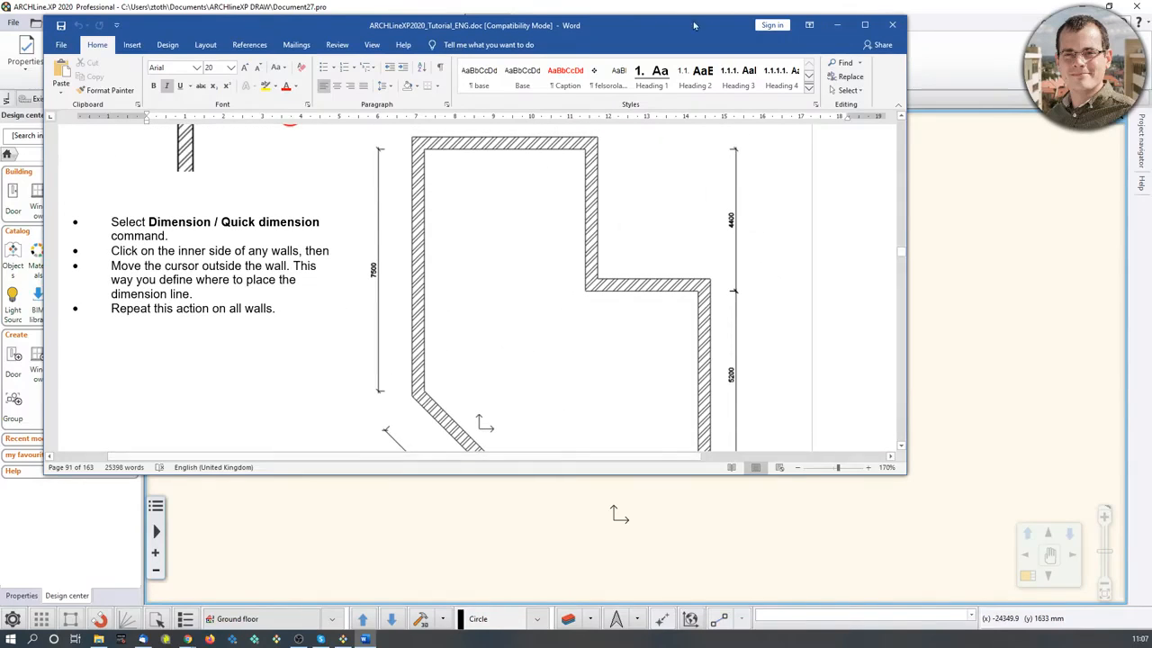
left_click_drag(674, 32, 0, 70)
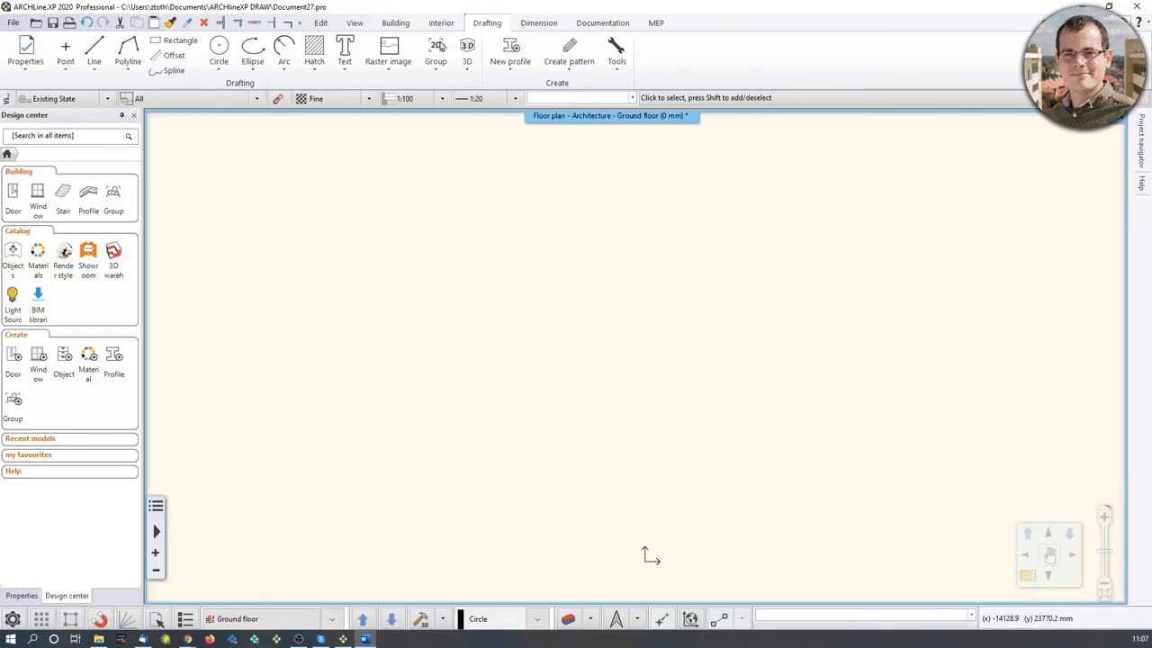
Step: Check the default wall properties, including the unconnected height and total thickness, and accept them
left_click(396, 23)
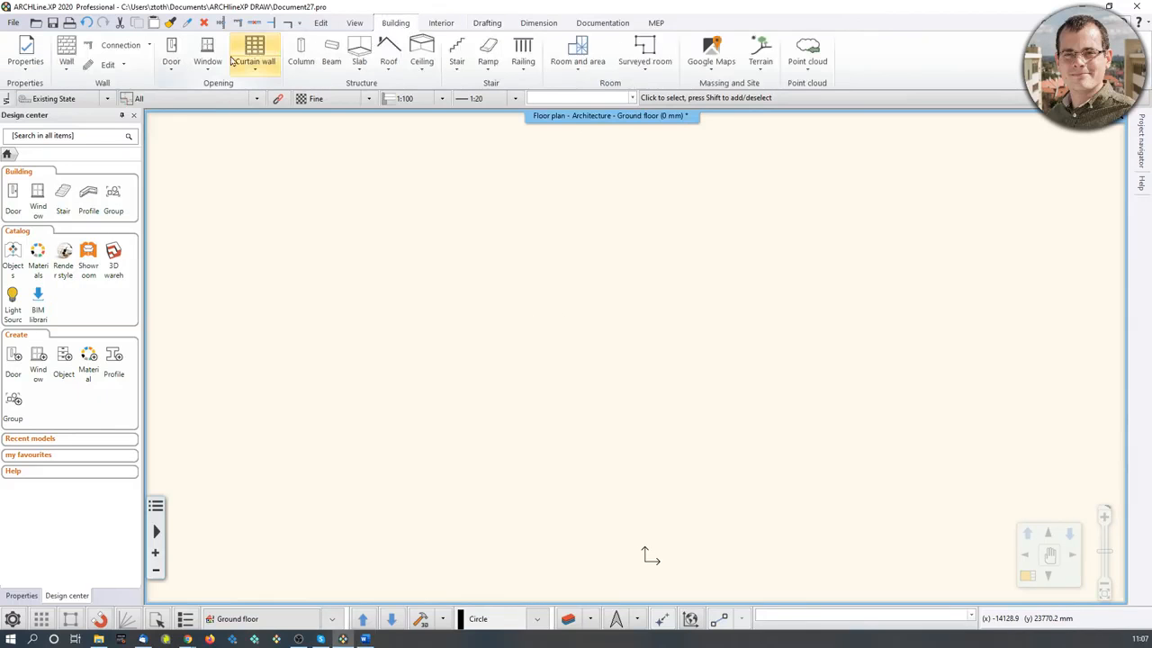
right_click(65, 51)
left_click(85, 55)
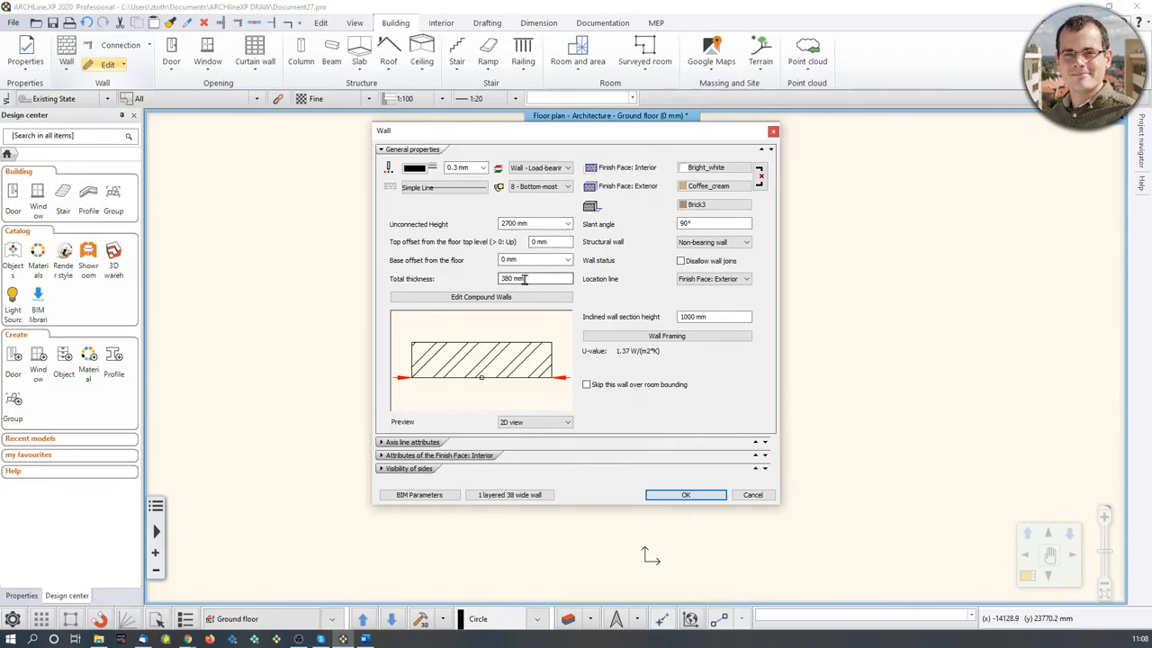
left_click(687, 495)
Step: Draw a vertical wall 7500 mm long upward on the floor plan in the 1 layered 38 wide wall style, and end the Wall command
left_click(65, 52)
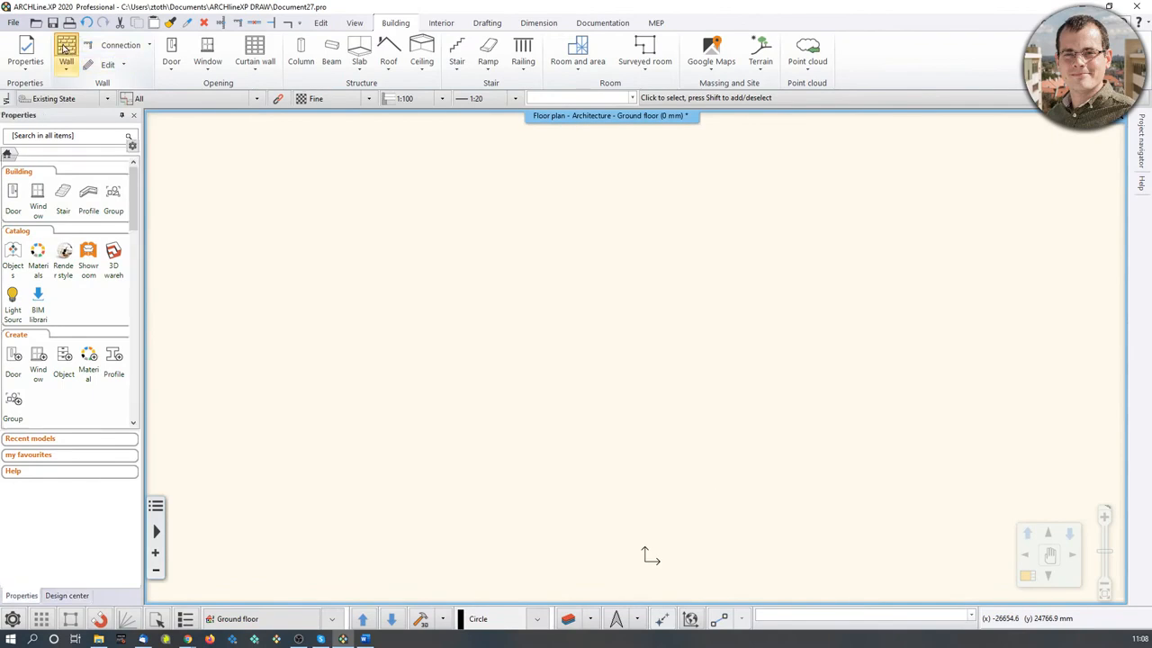
right_click(355, 501)
left_click(354, 501)
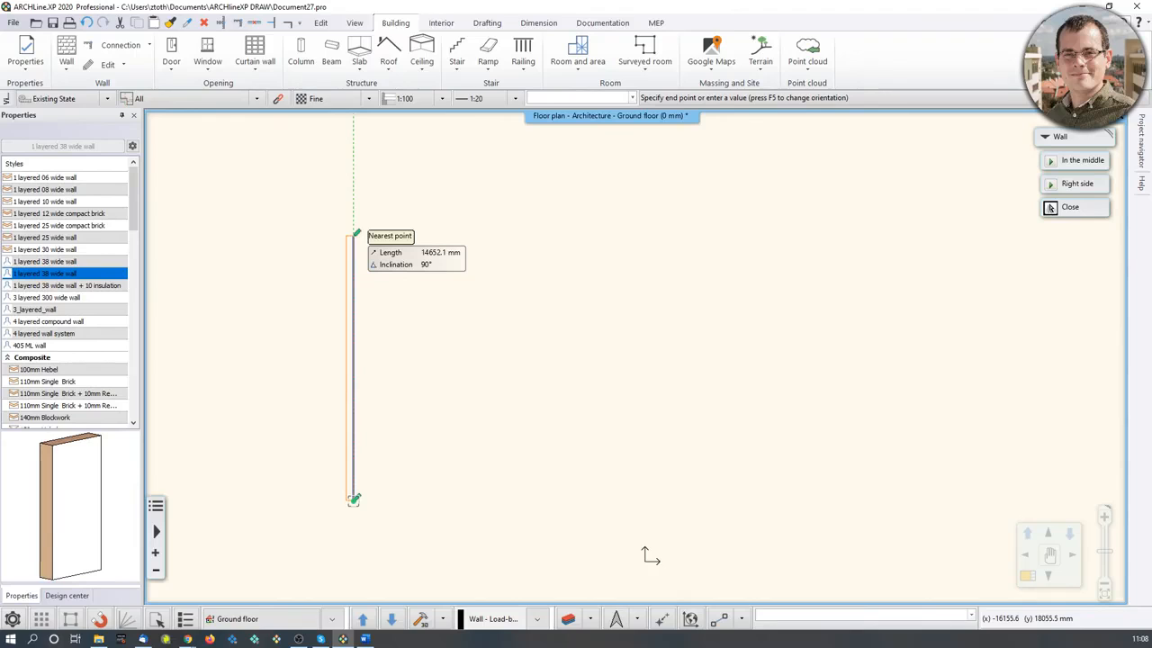
type("75")
key("Return")
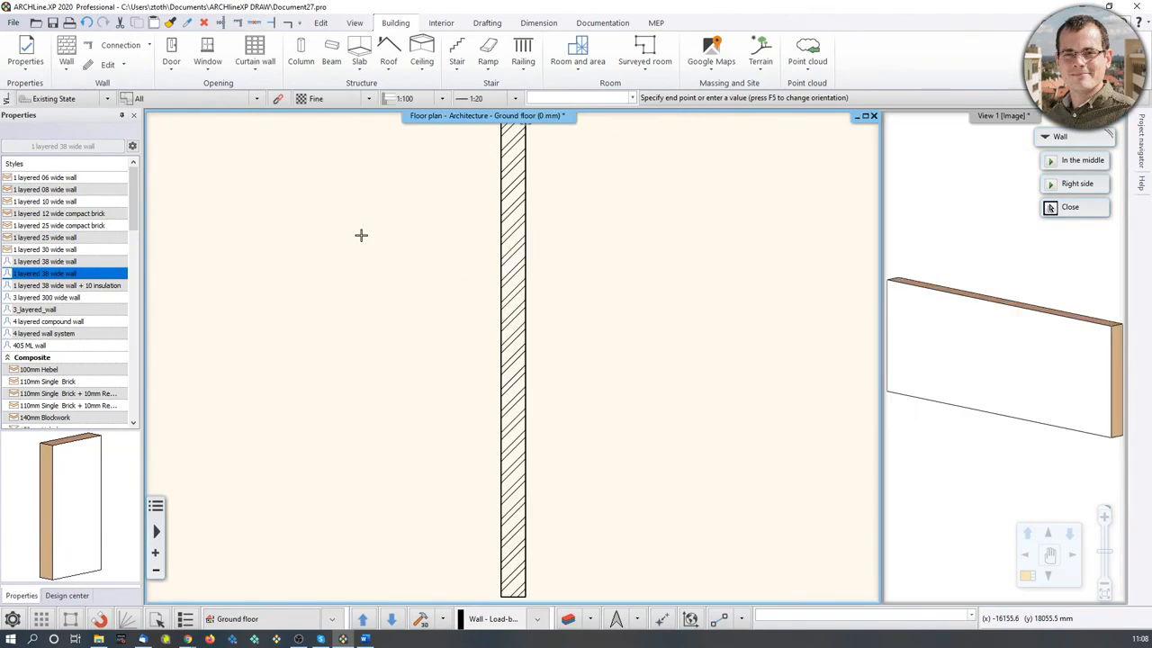
key("Escape")
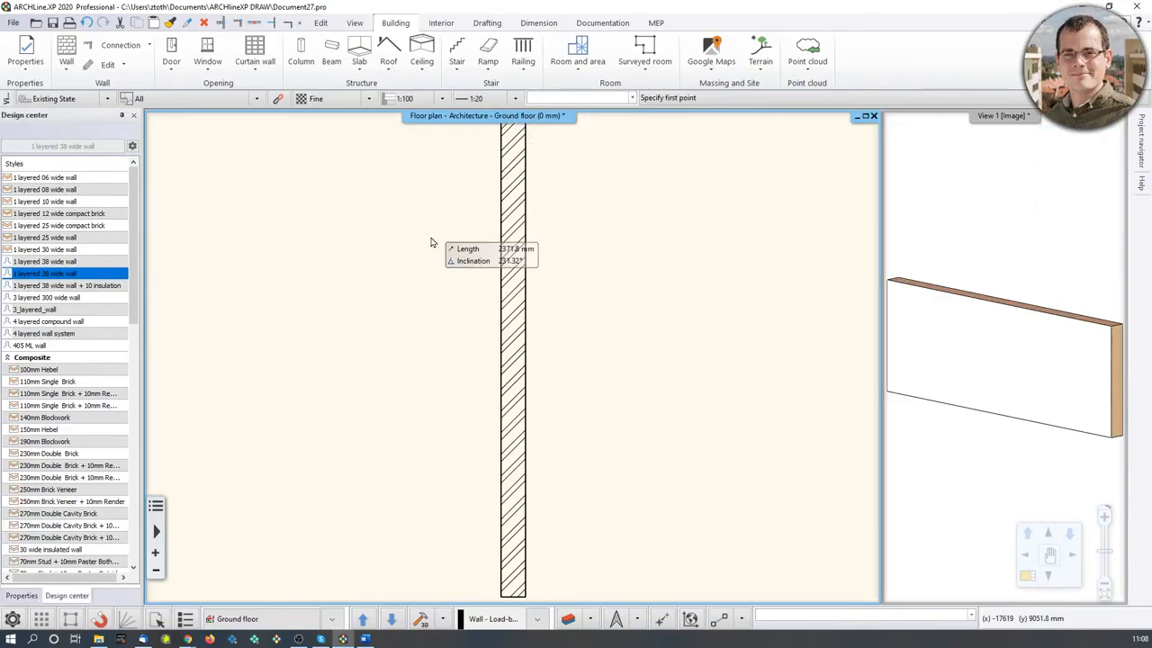
key("Escape")
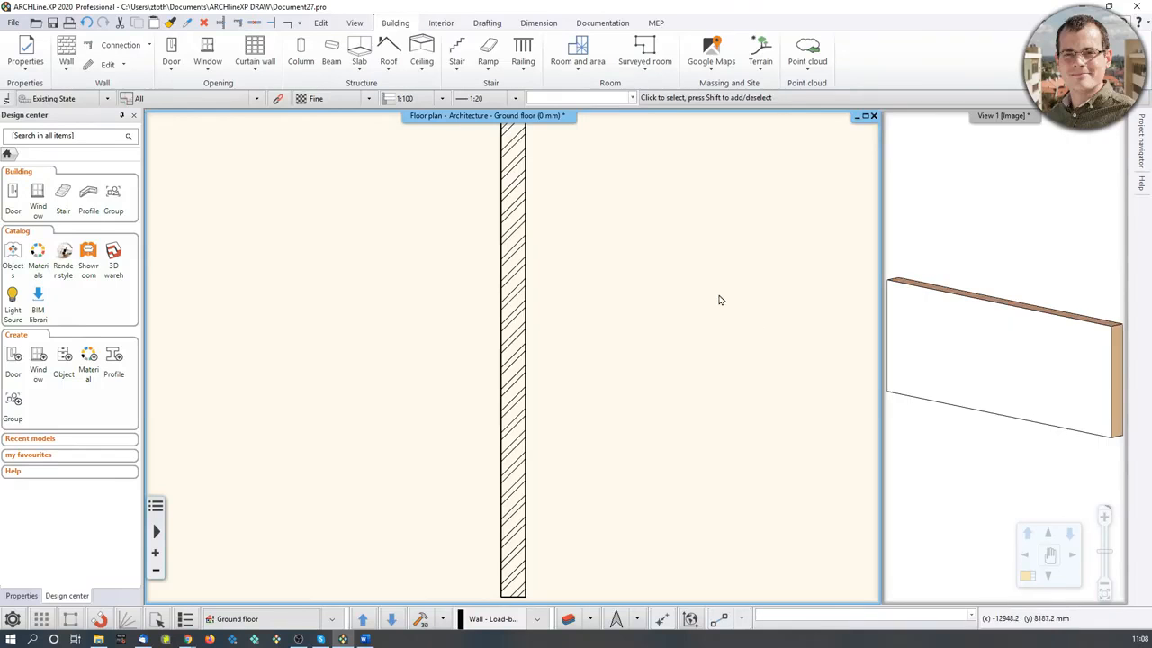
Step: Examine the wall's hatching up close on the floor plan, and bring the whole wall back into view
scroll(605, 278, "down", 1)
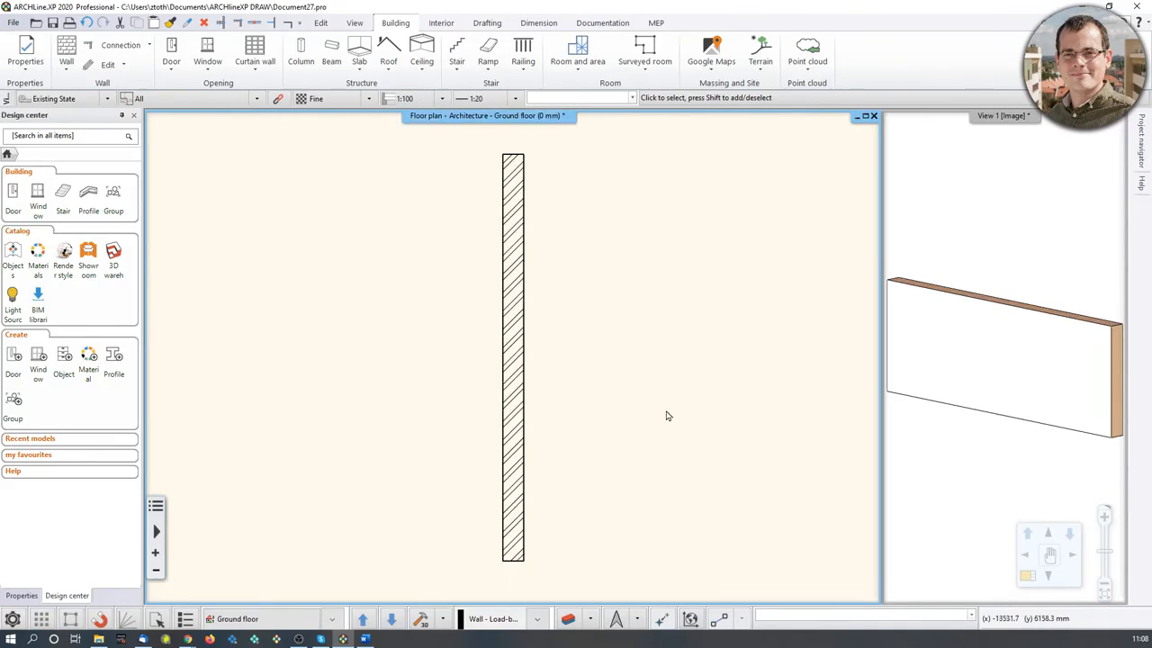
scroll(558, 383, "up", 2)
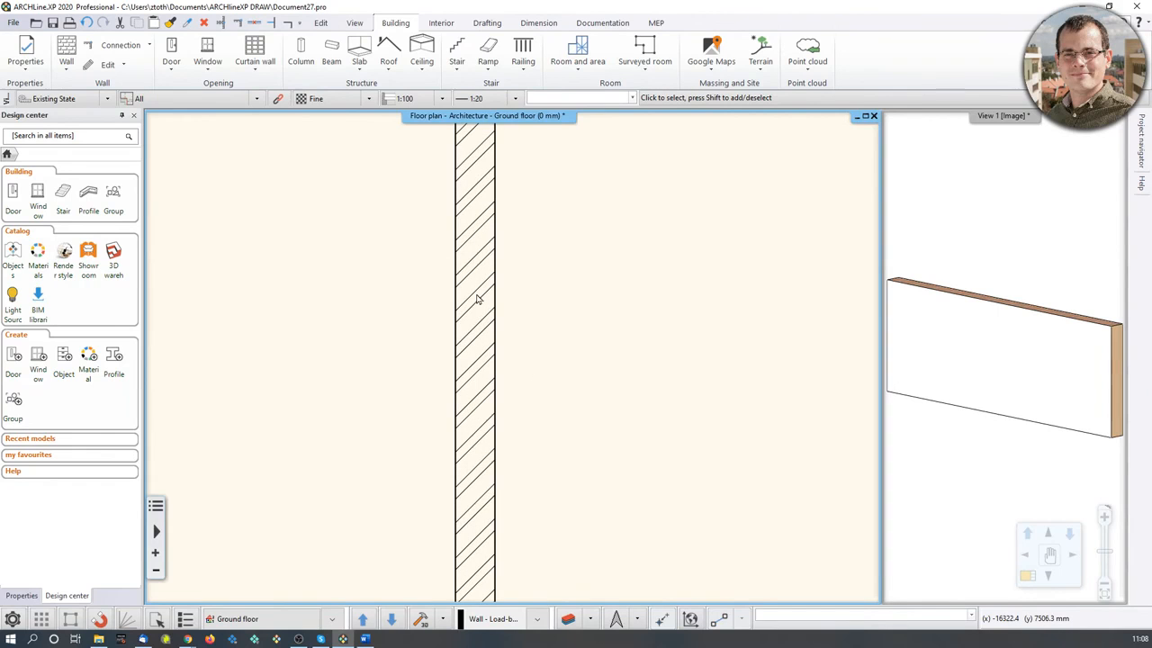
scroll(504, 311, "down", 2)
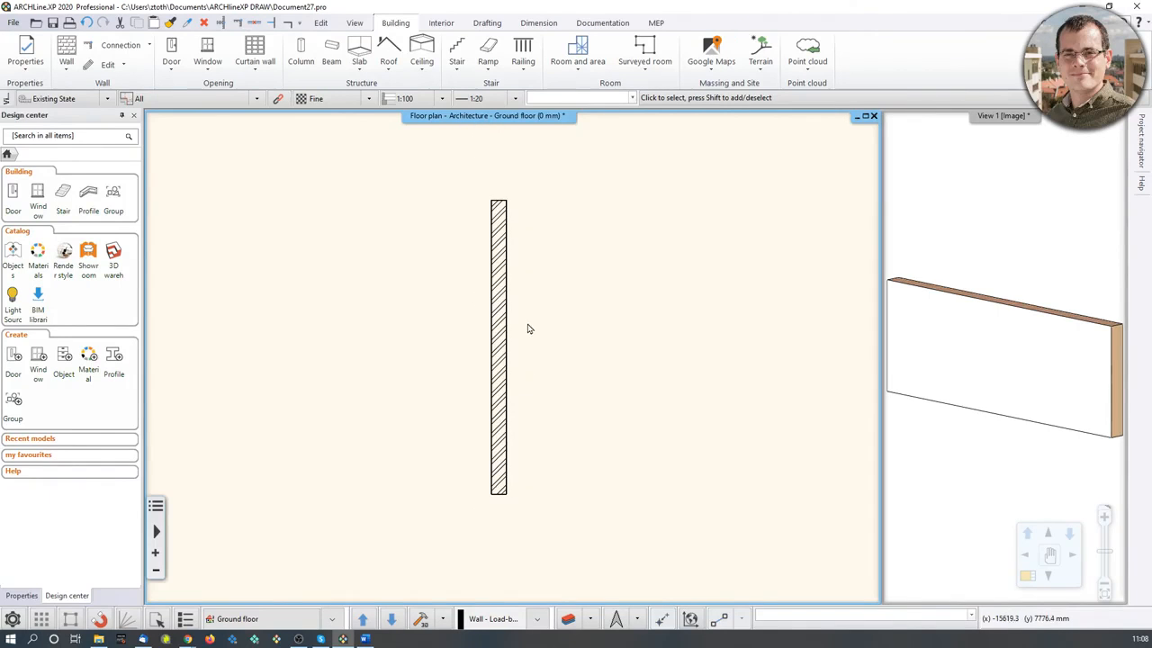
middle_click_drag(542, 317, 565, 315)
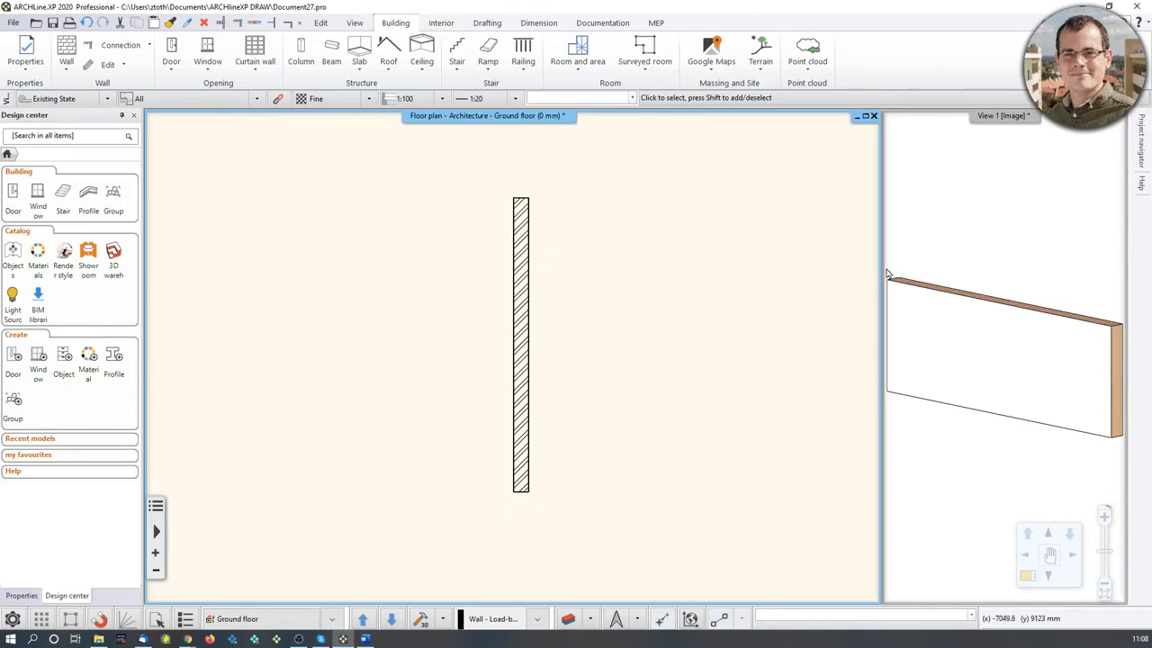
Step: Make the 3D view the large main view and examine the wall from a higher, turned angle
left_click(971, 218)
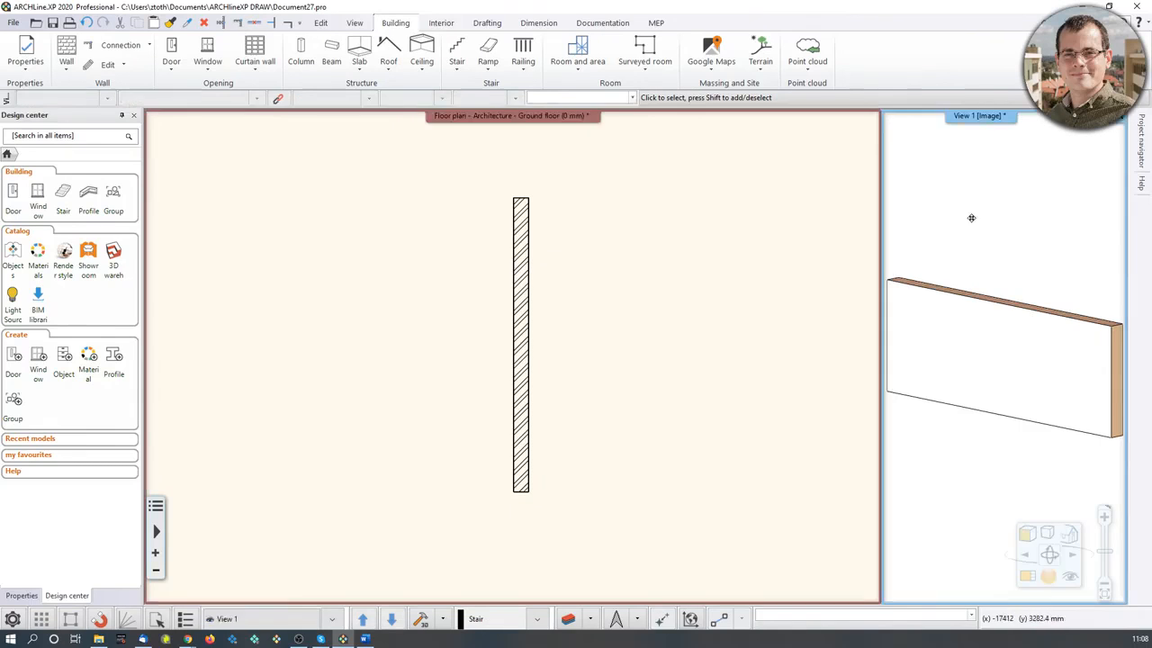
left_click(1032, 582)
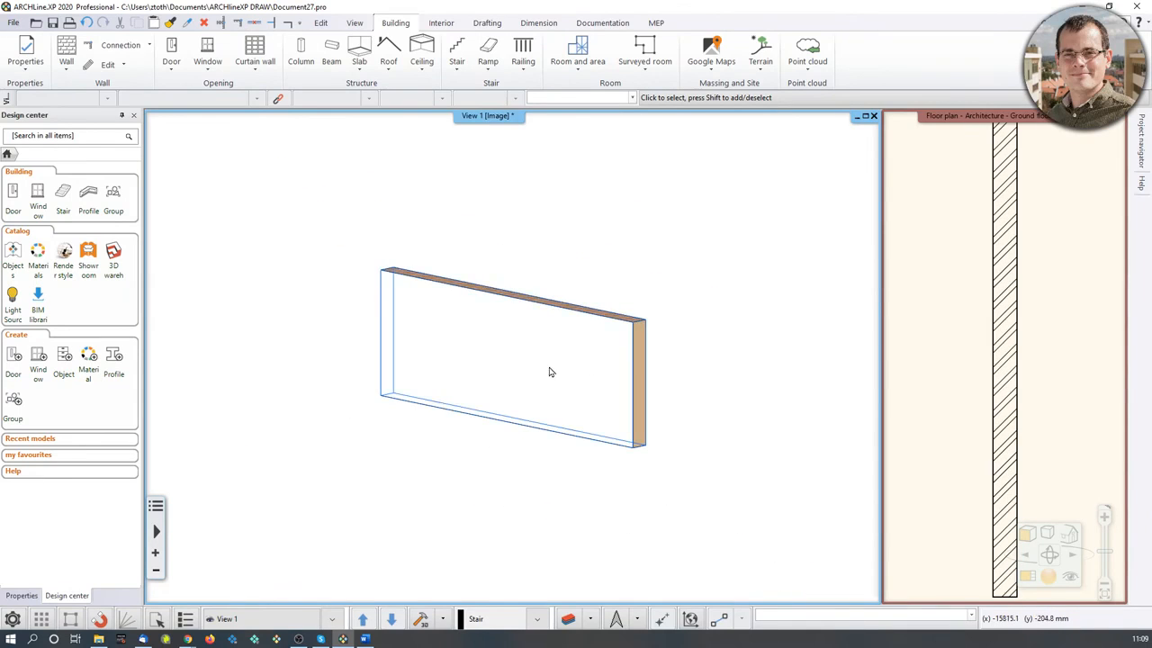
scroll(550, 371, "up", 3)
scroll(549, 371, "down", 3)
left_click(547, 370)
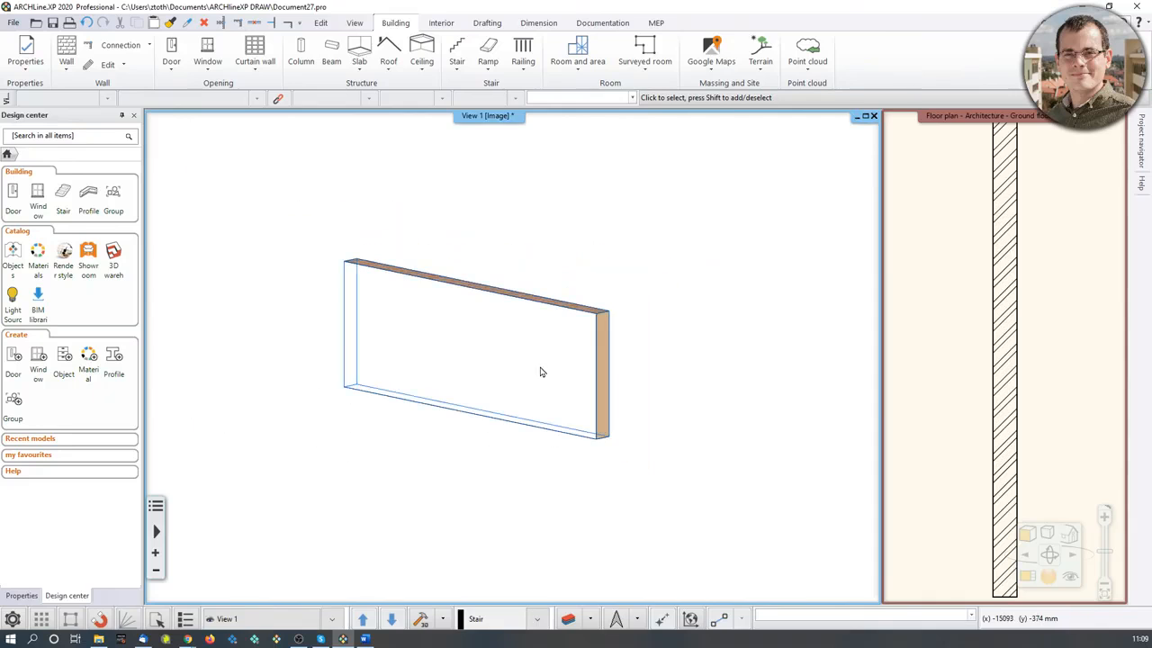
middle_click_drag(496, 342, 464, 365)
Step: Make the floor plan the large main view again with the whole wall in sight, and check the wall in 3D
left_click(972, 406)
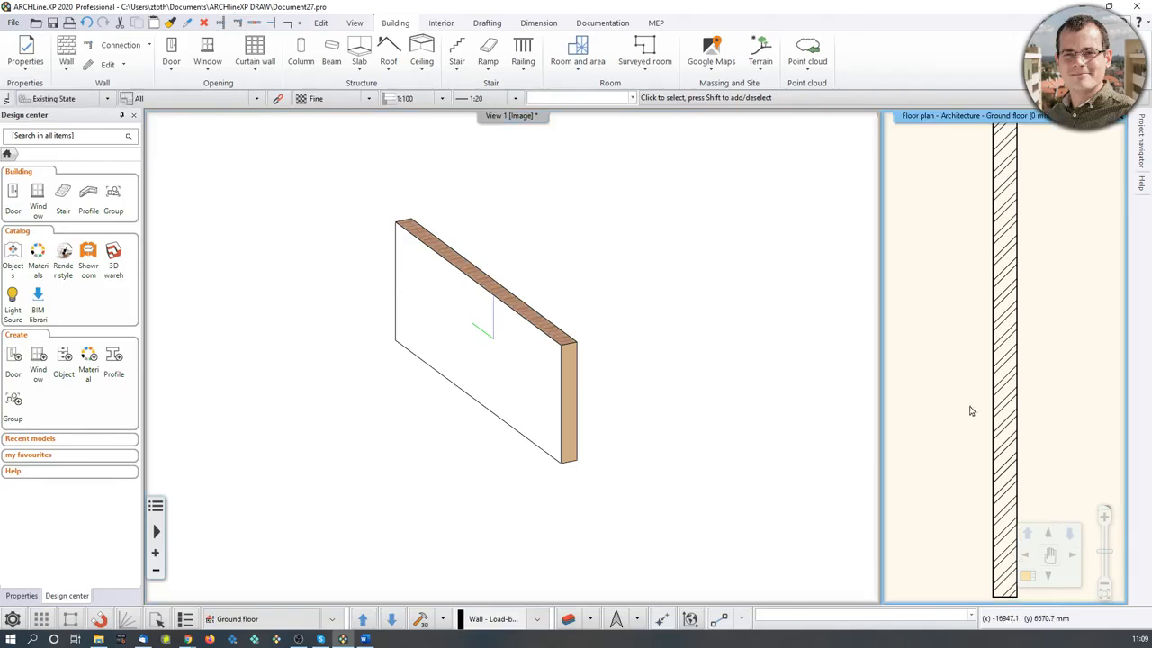
left_click(1029, 579)
scroll(550, 304, "down", 3)
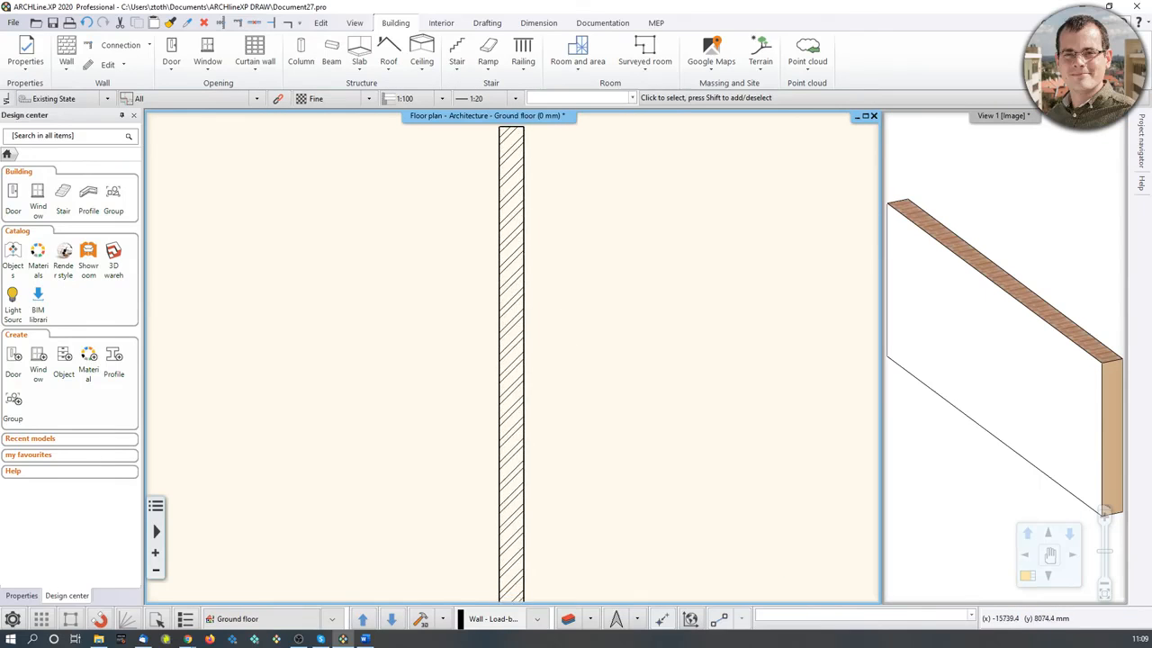
middle_click_drag(1051, 309, 1041, 325)
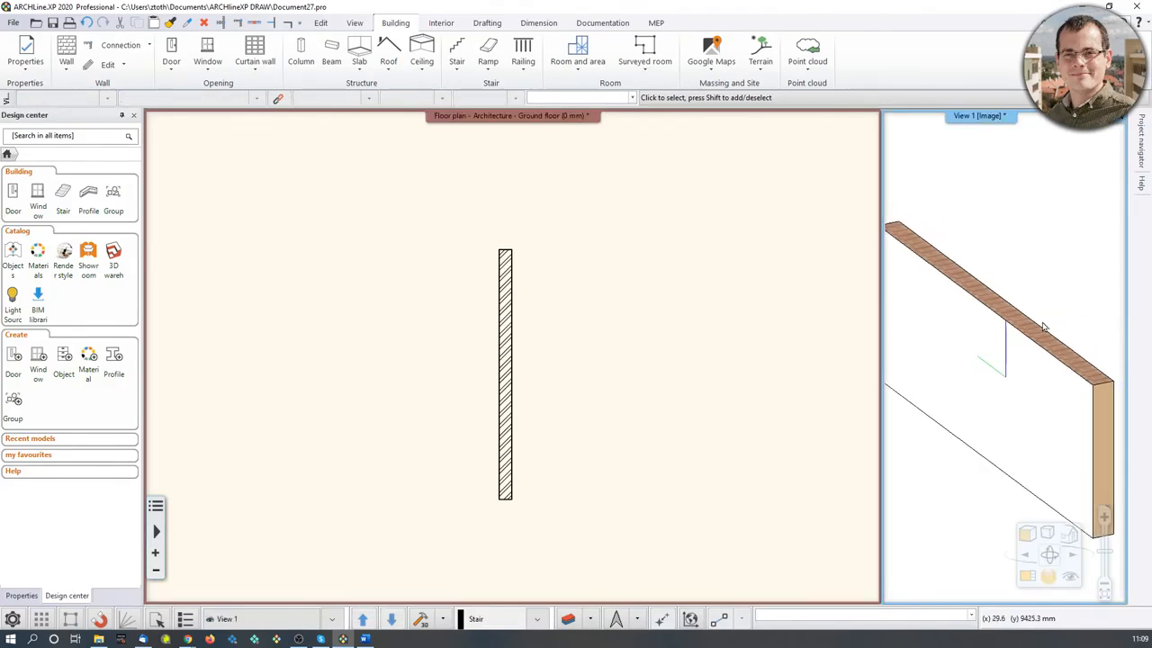
Step: Draw a 5000 mm horizontal wall to the right from the inner corner at the upper end of the vertical wall
scroll(1041, 325, "down", 4)
middle_click_drag(555, 331, 536, 325)
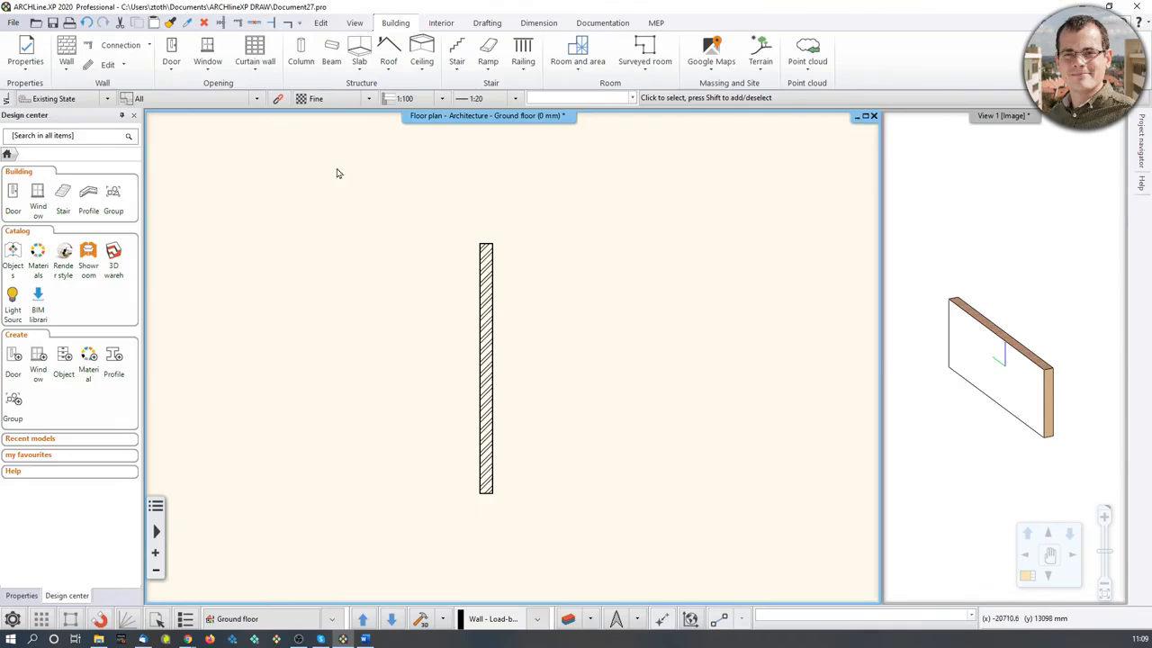
left_click(66, 54)
left_click(487, 244)
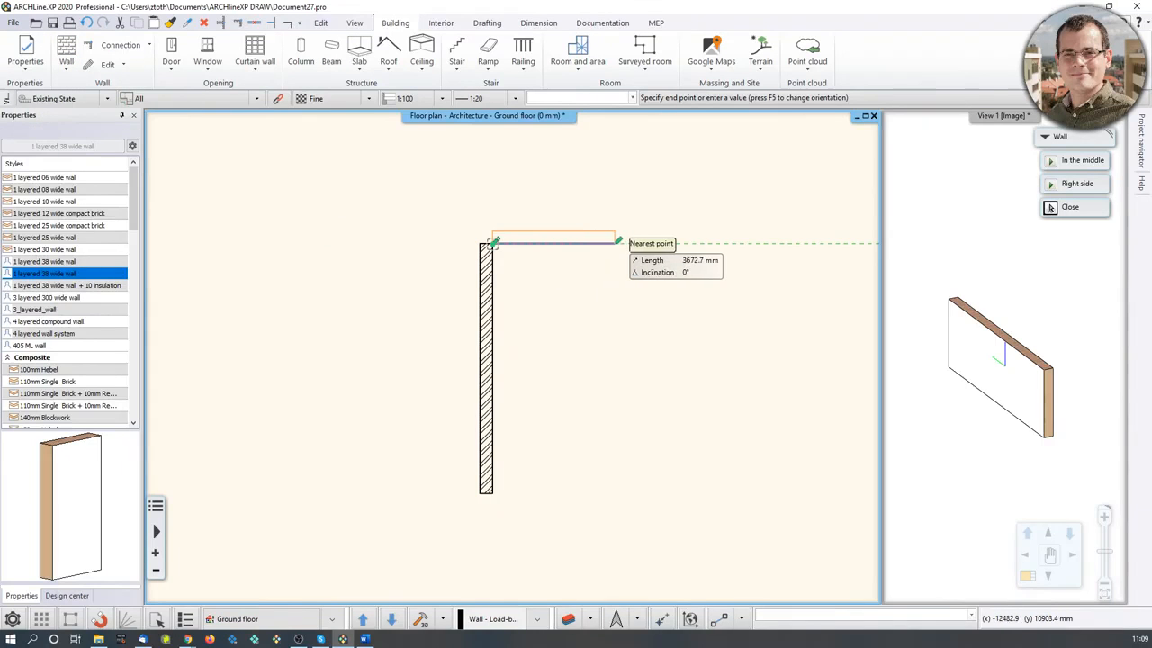
key("Escape")
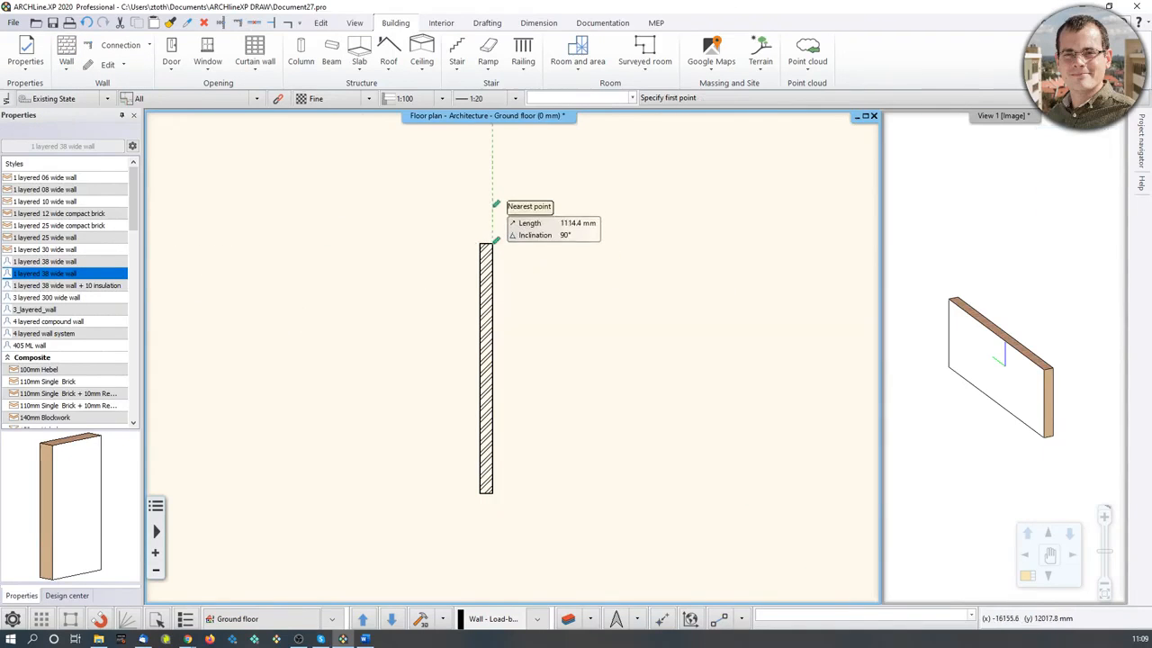
left_click(487, 244)
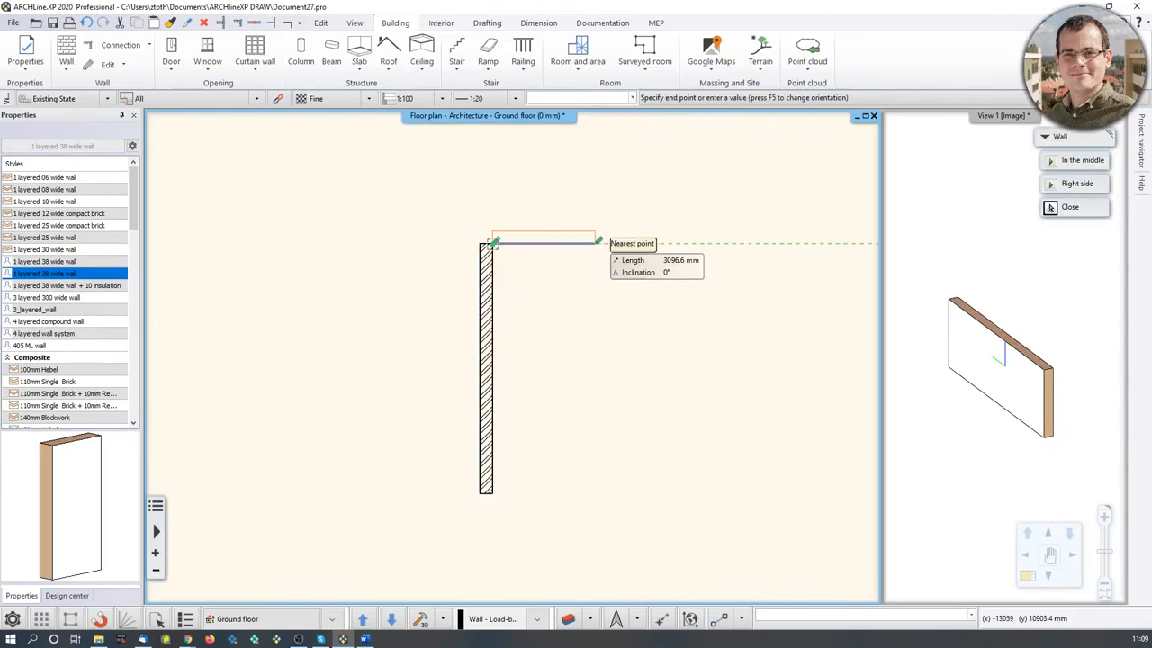
type("5000")
key("Return")
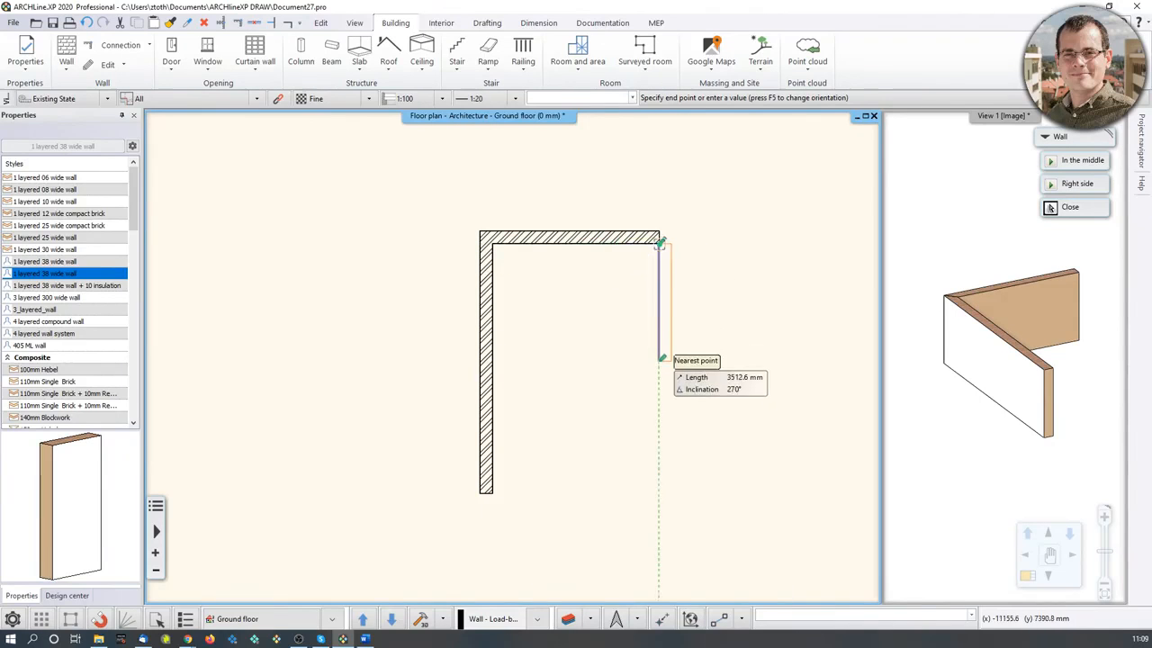
Step: Continue the wall chain 4400 mm downward, followed by 3500 mm to the right
type("340")
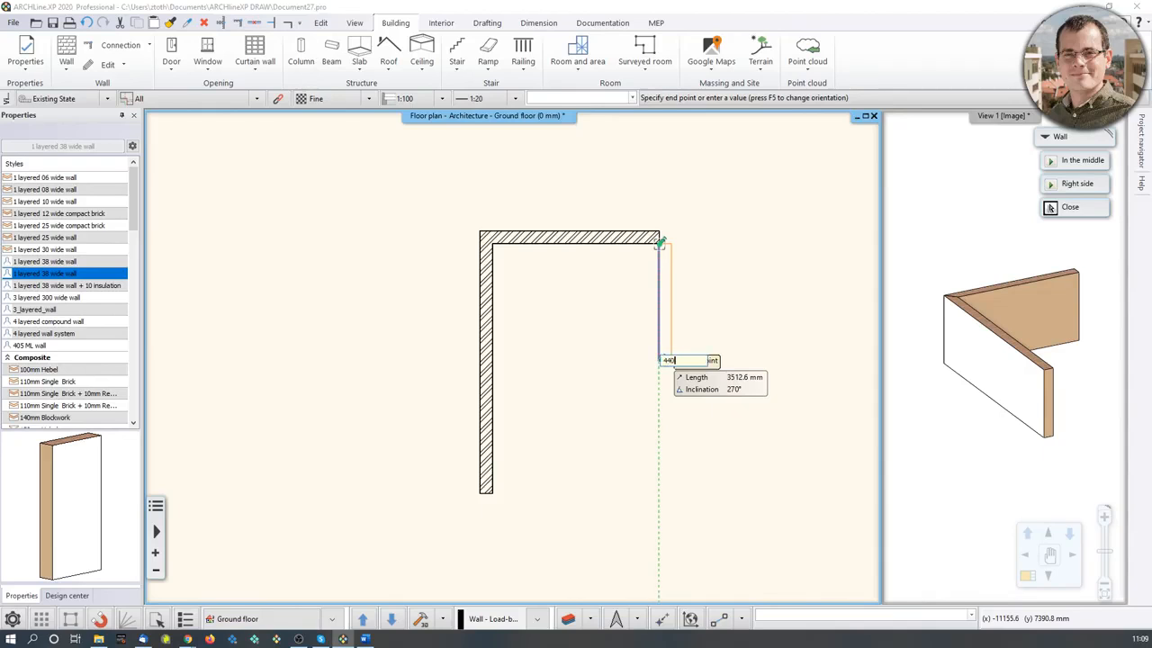
type("0")
key("Return")
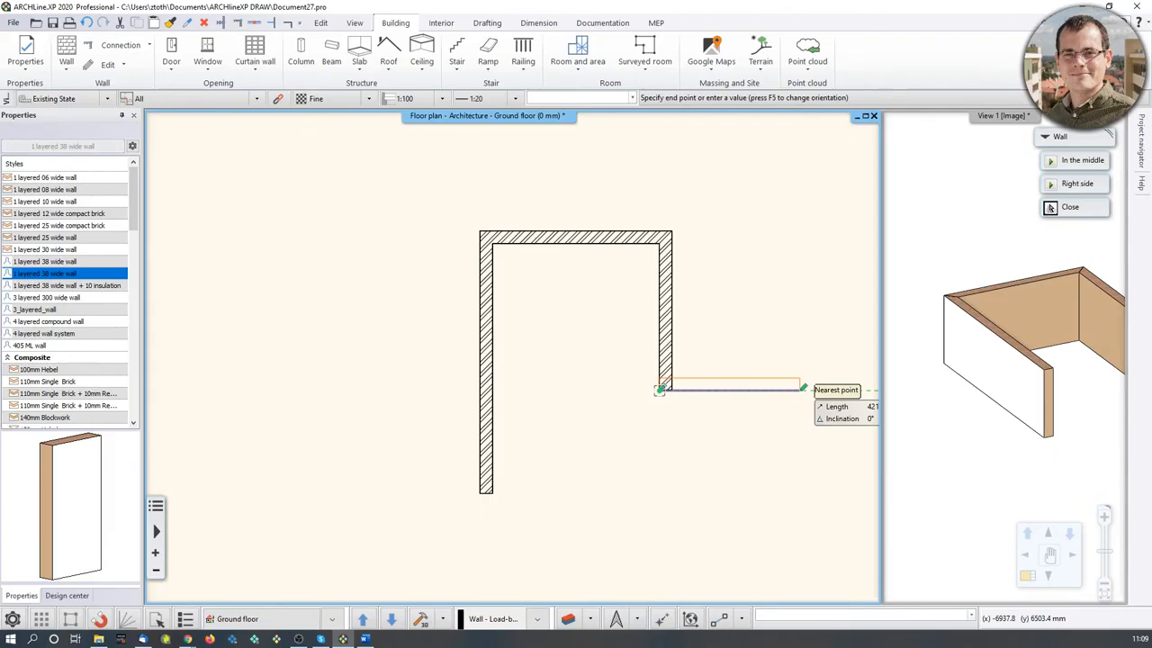
type("350")
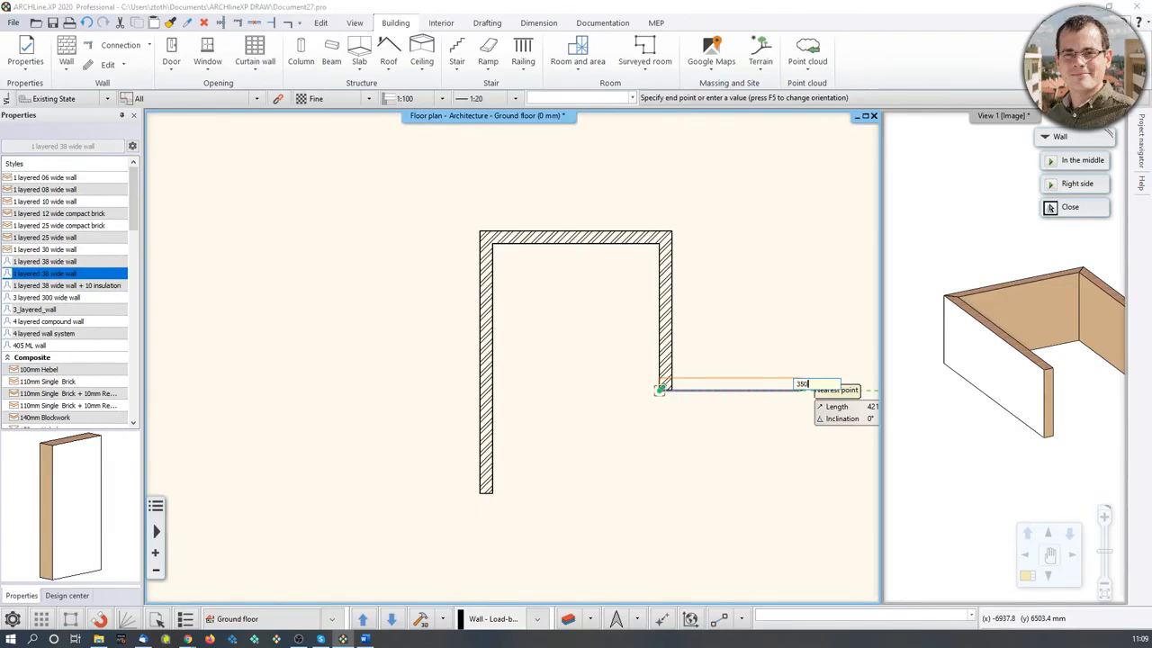
type("0")
key("Return")
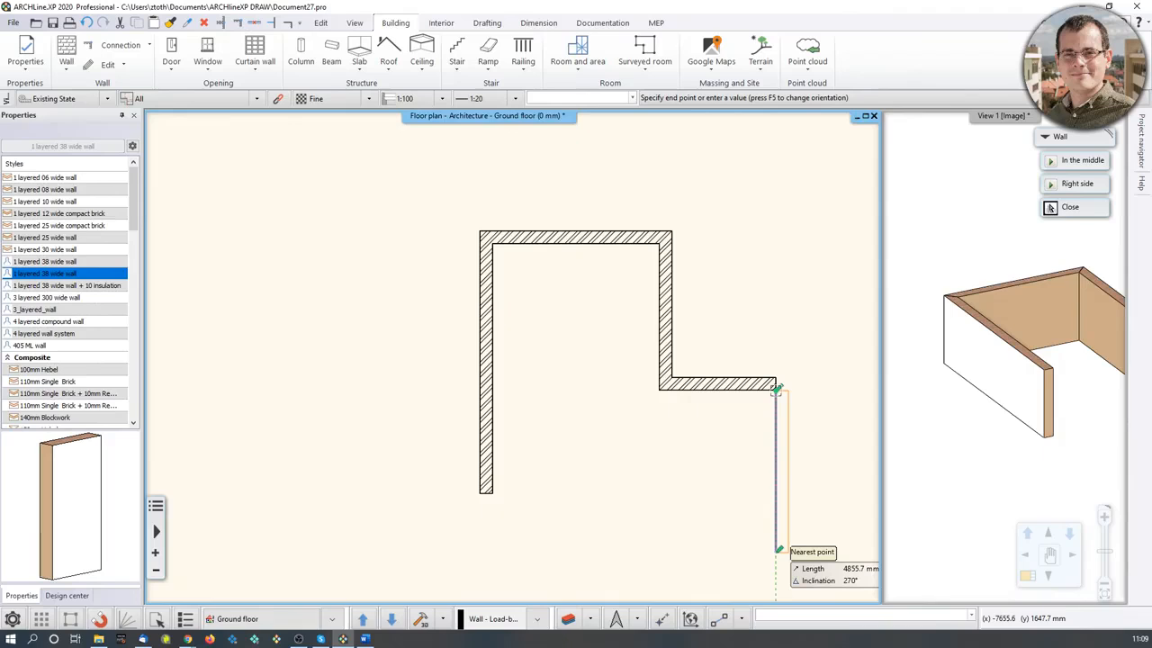
Step: Continue the wall chain 5200 mm downward and 6400 mm back to the left
type("5200")
key("Return")
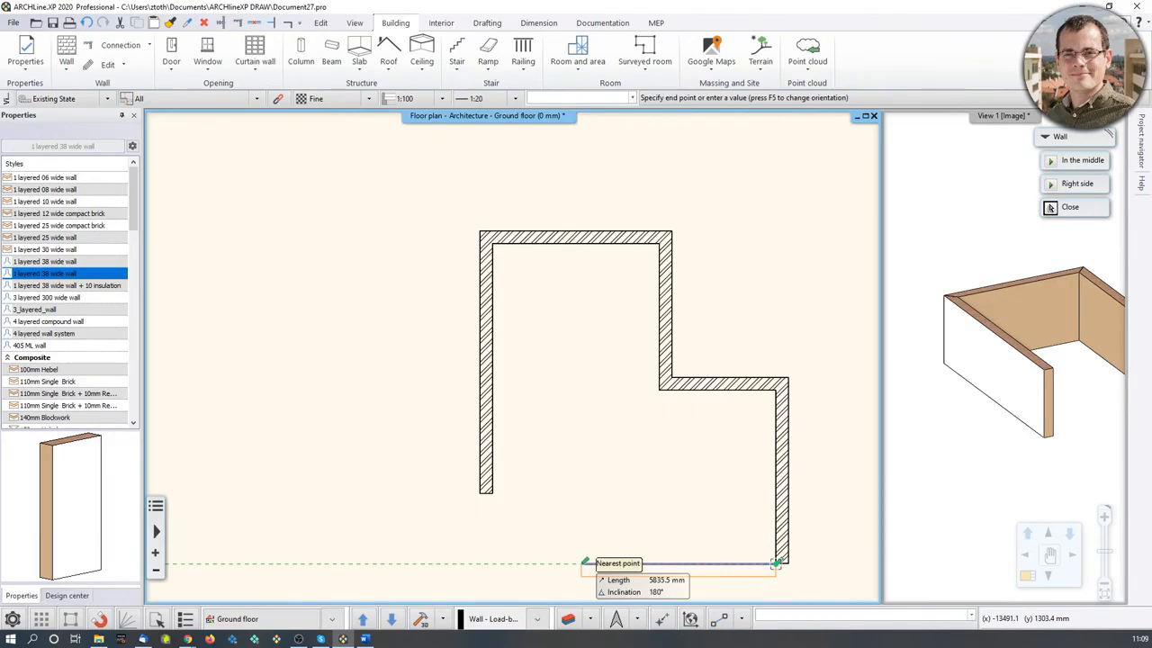
type("5")
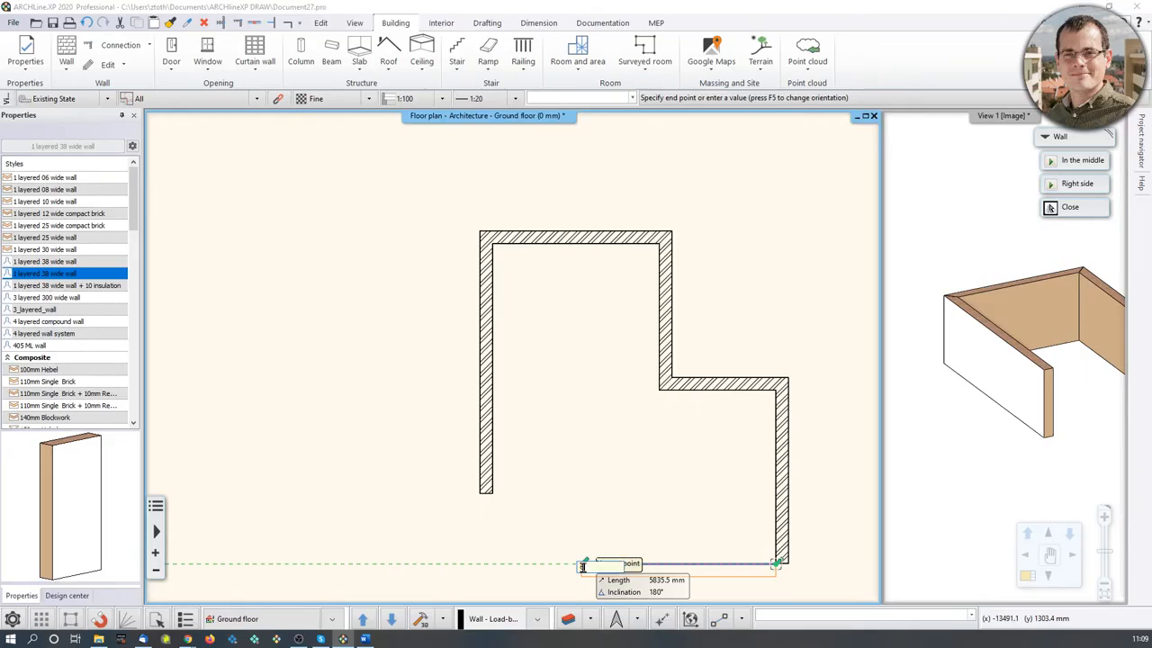
type("400")
key("Return")
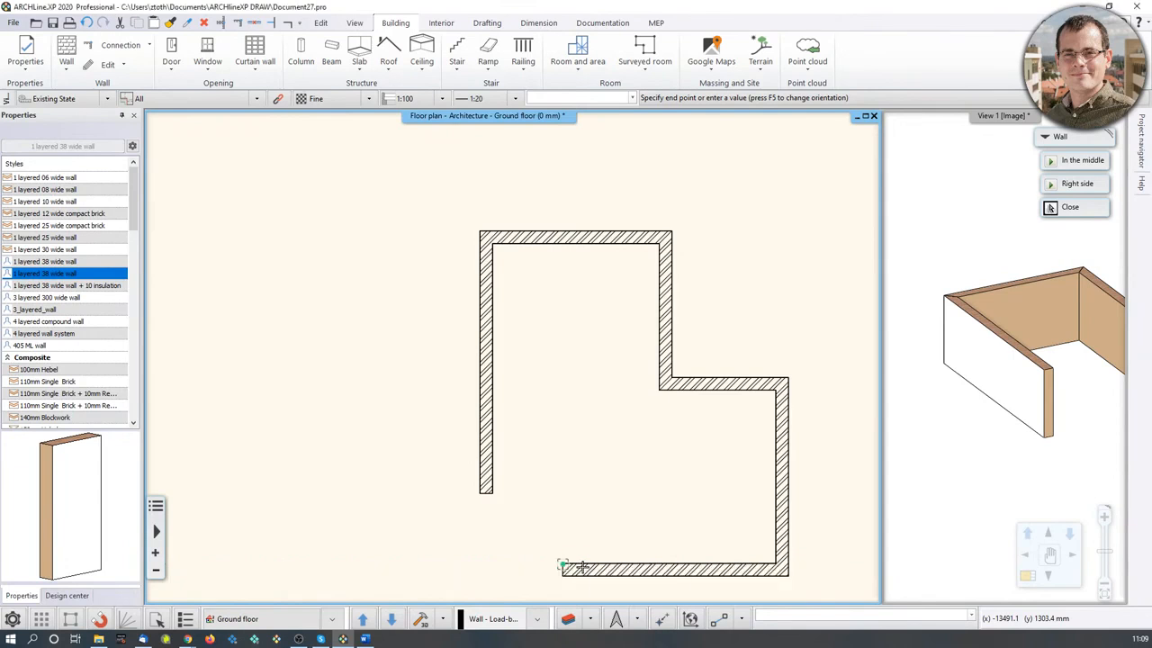
Step: Close the outline with a diagonal wall to the inner lower endpoint of the first wall, end the Wall command, and check the walls in 3D
middle_click_drag(564, 524, 564, 477)
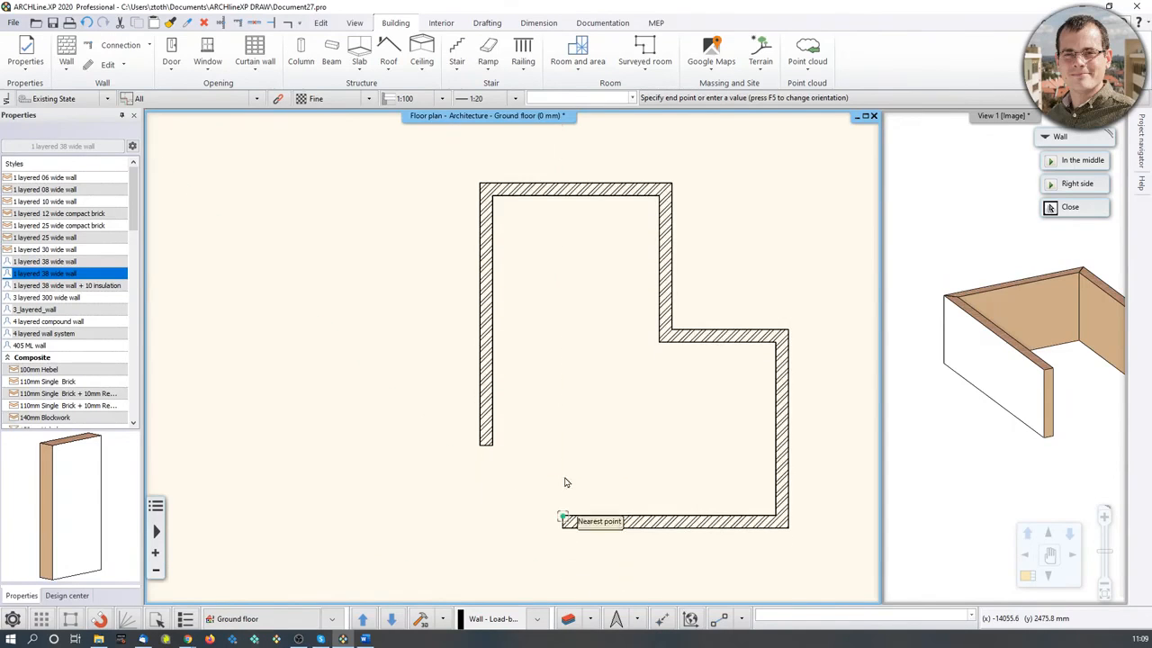
scroll(561, 514, "up", 2)
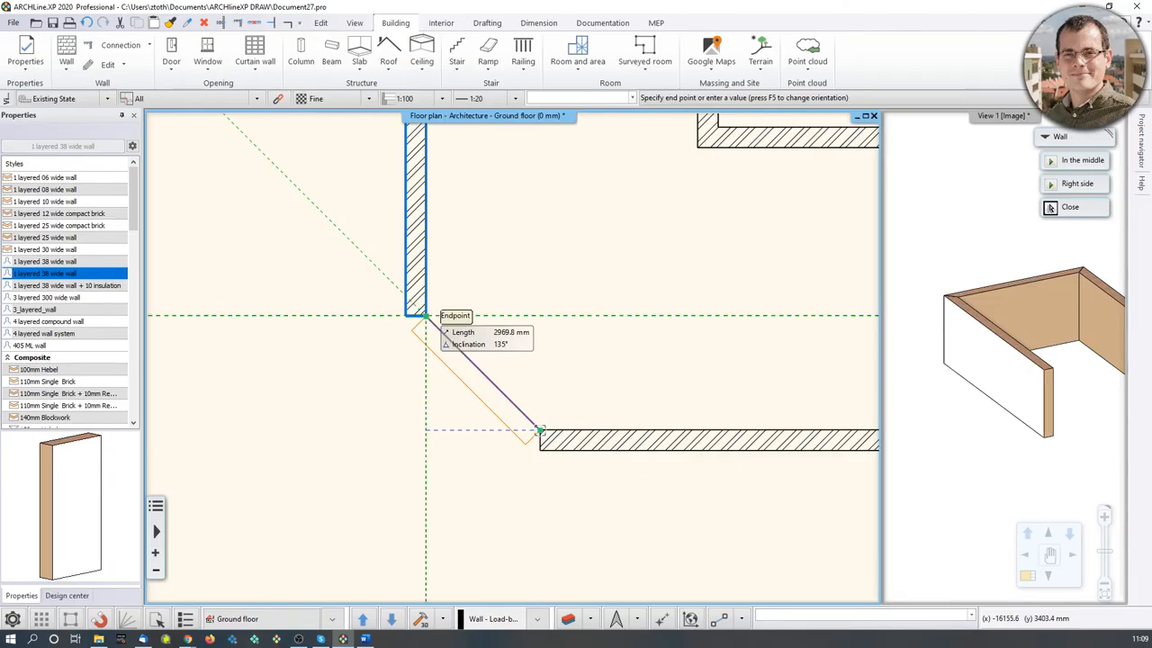
left_click(425, 315)
key("Escape")
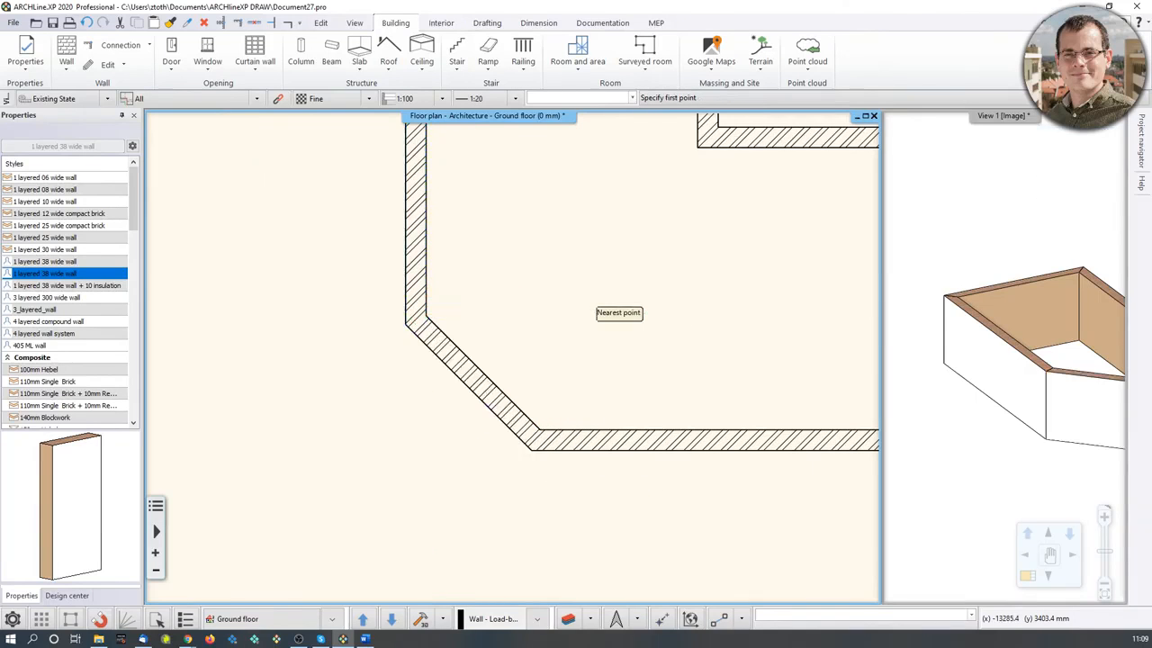
left_click(1080, 353)
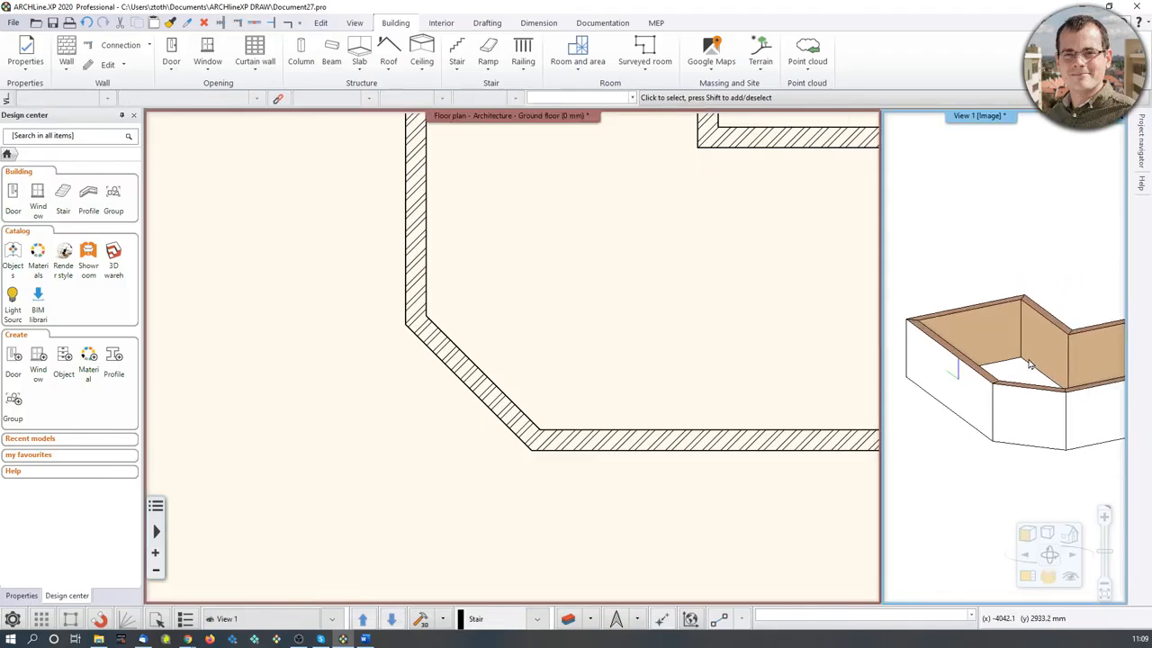
left_click_drag(1075, 360, 1006, 423)
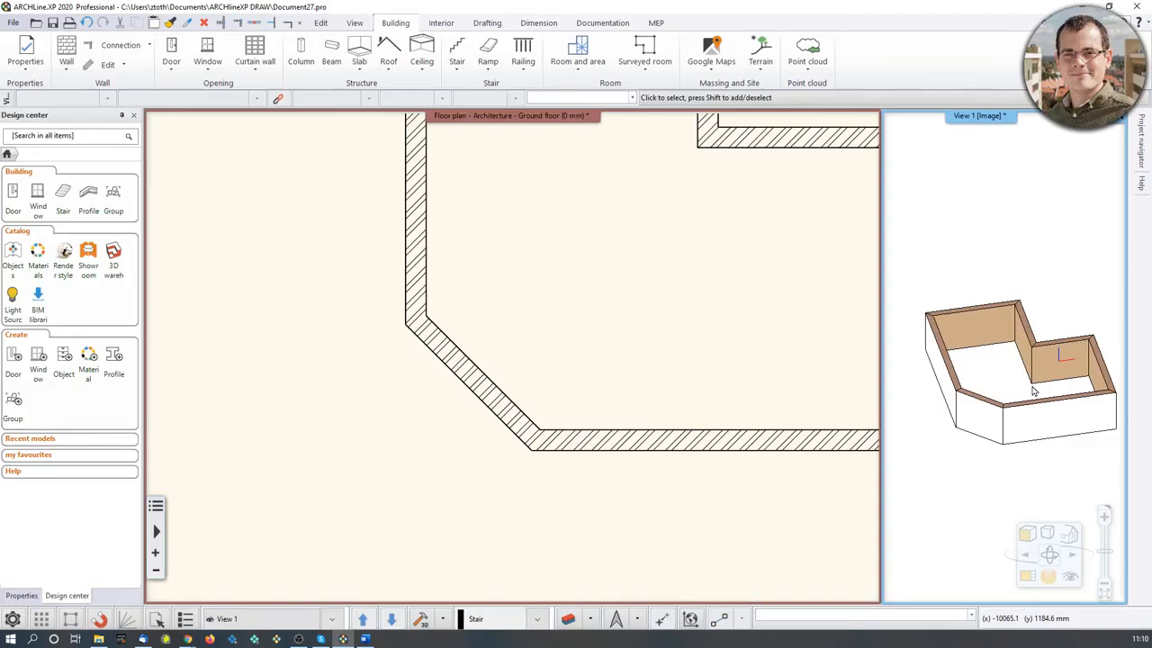
Step: Select all seven walls on the floor plan, set their exterior finish face material to Bright_white, and deselect them
scroll(640, 450, "down", 5)
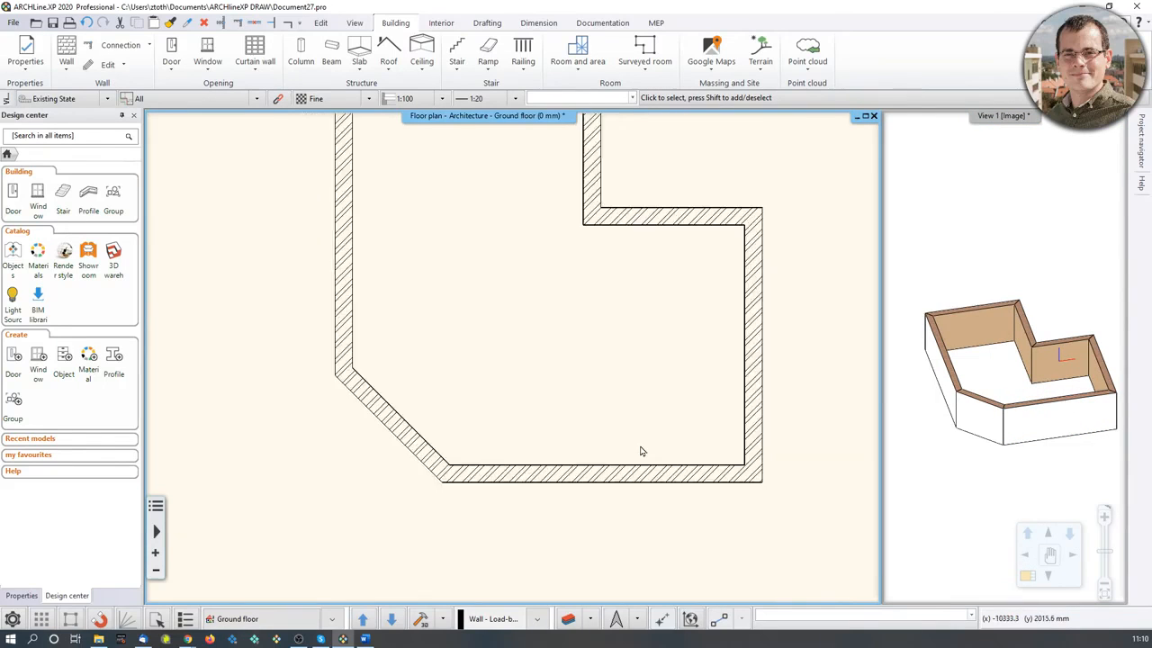
left_click(293, 133)
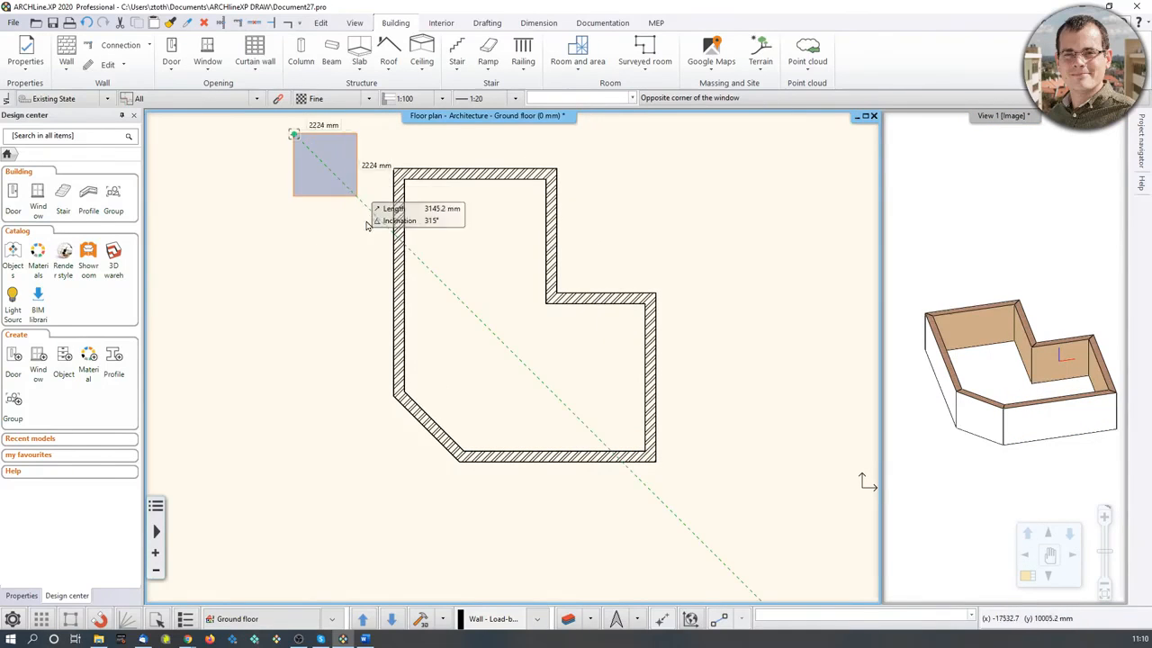
left_click(717, 512)
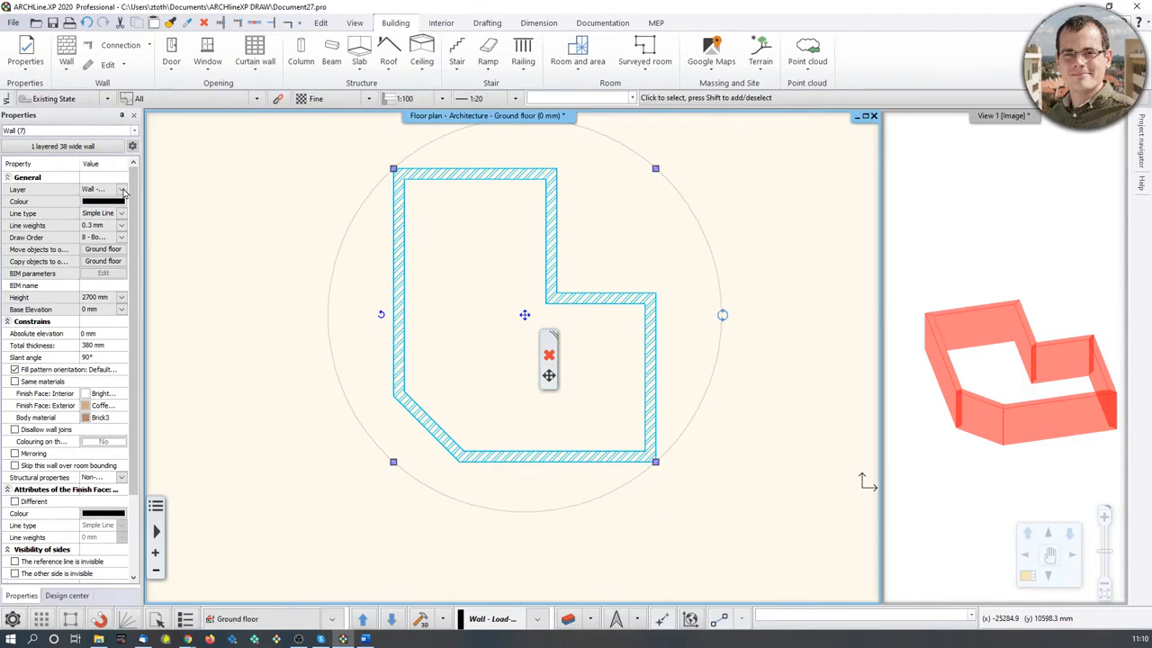
left_click(85, 406)
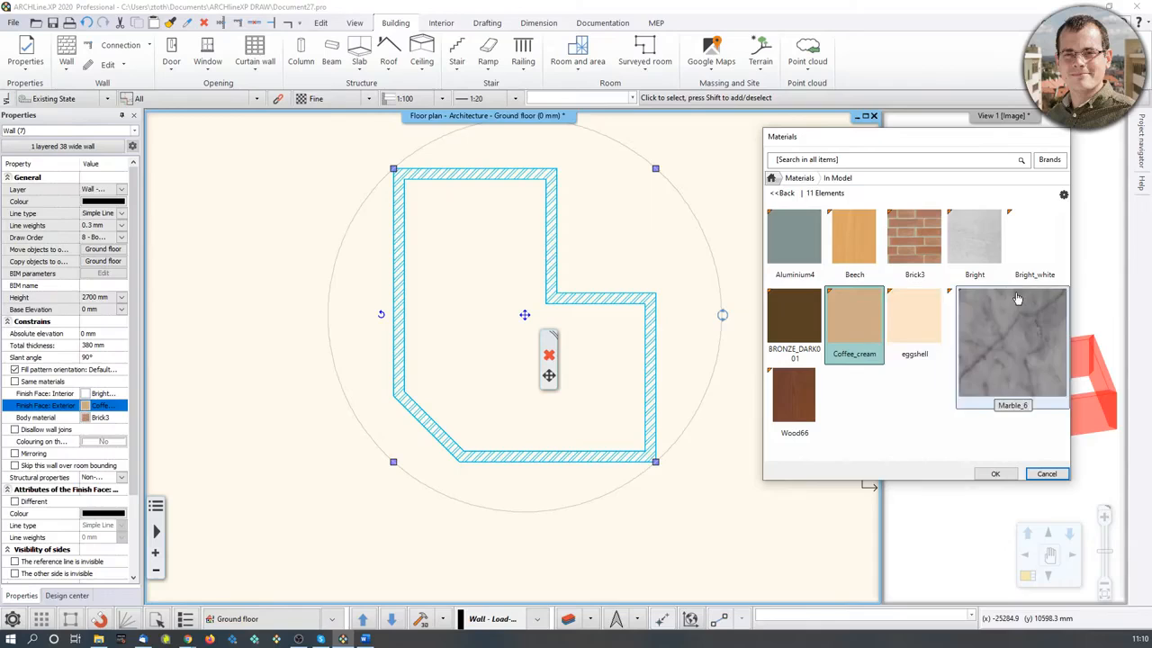
left_click(1042, 237)
left_click(997, 475)
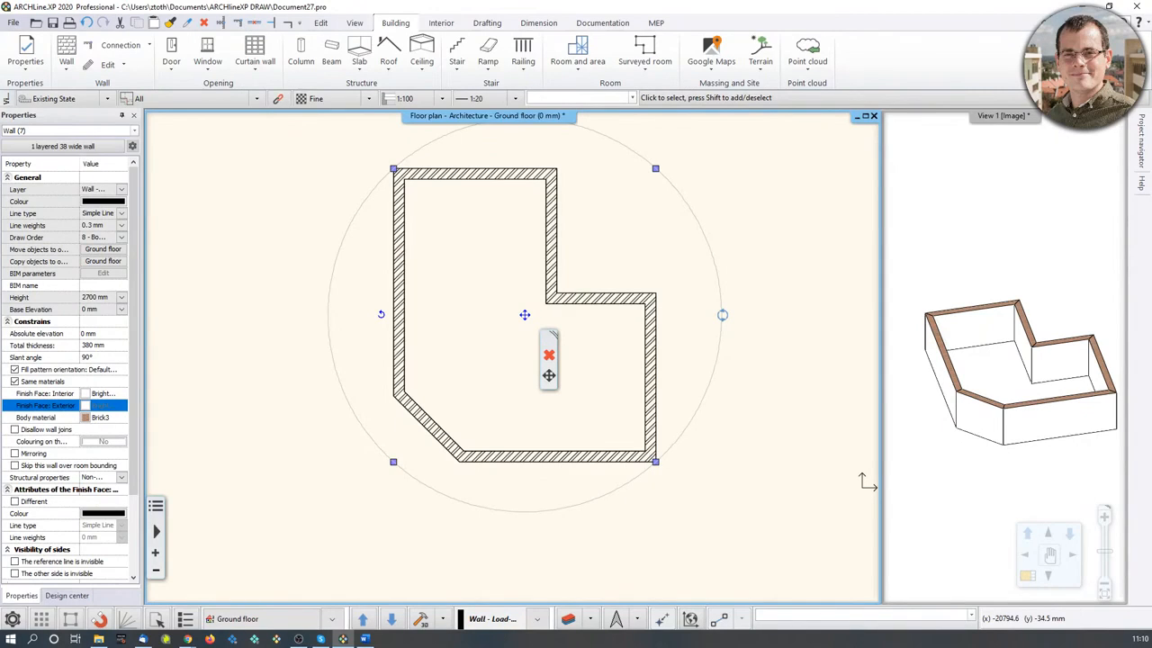
middle_click_drag(775, 259, 787, 293)
left_click(788, 294)
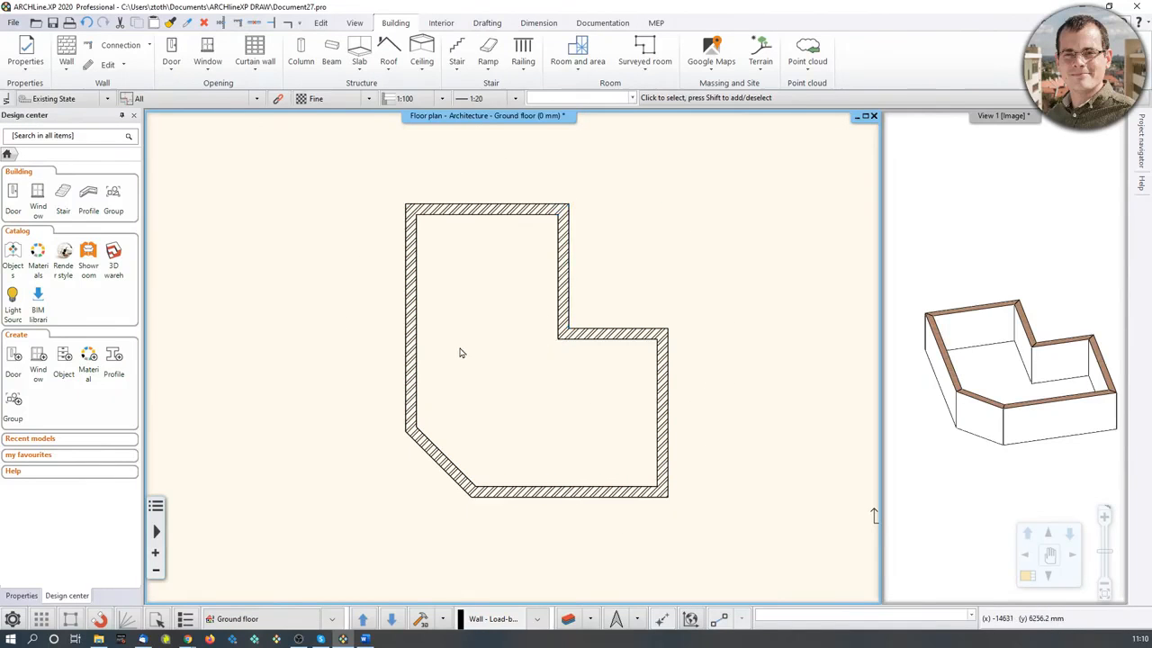
Step: Set the default wall properties to a total thickness of 100 mm with the same Bright_white finish on both faces
right_click(59, 47)
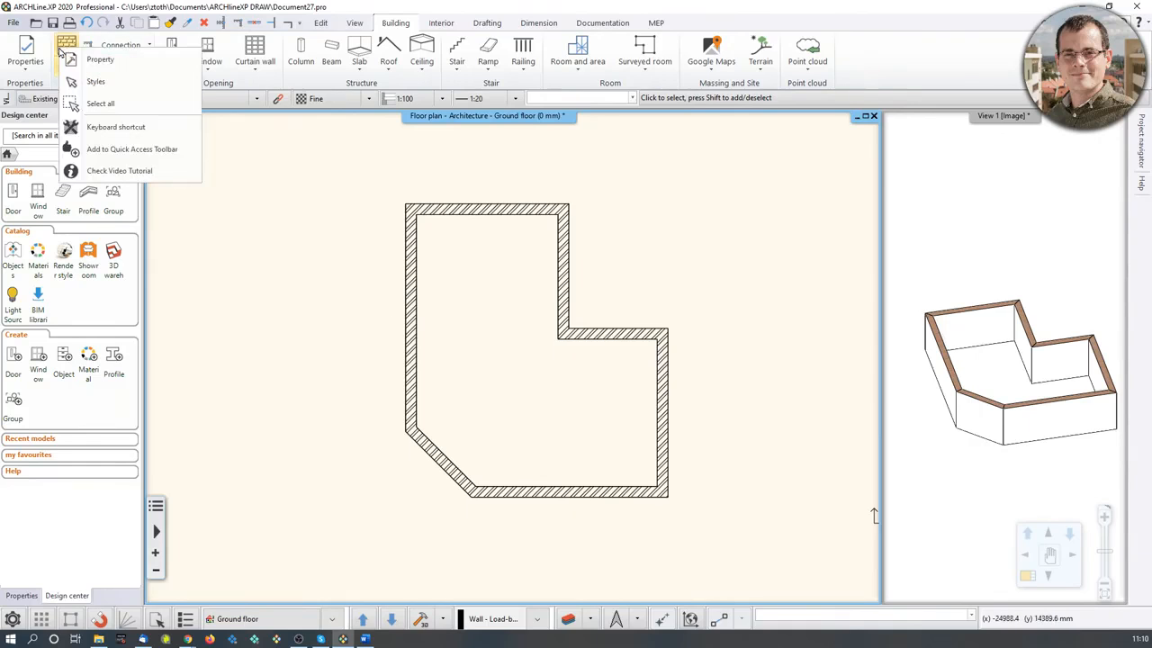
left_click(71, 57)
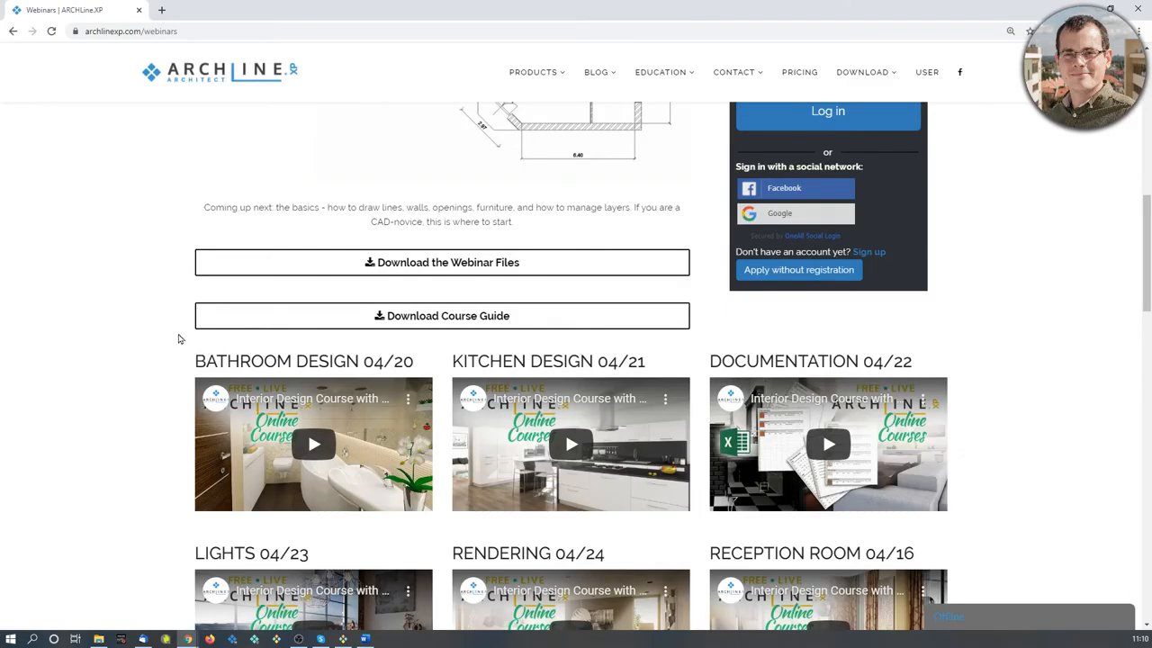
left_click(343, 639)
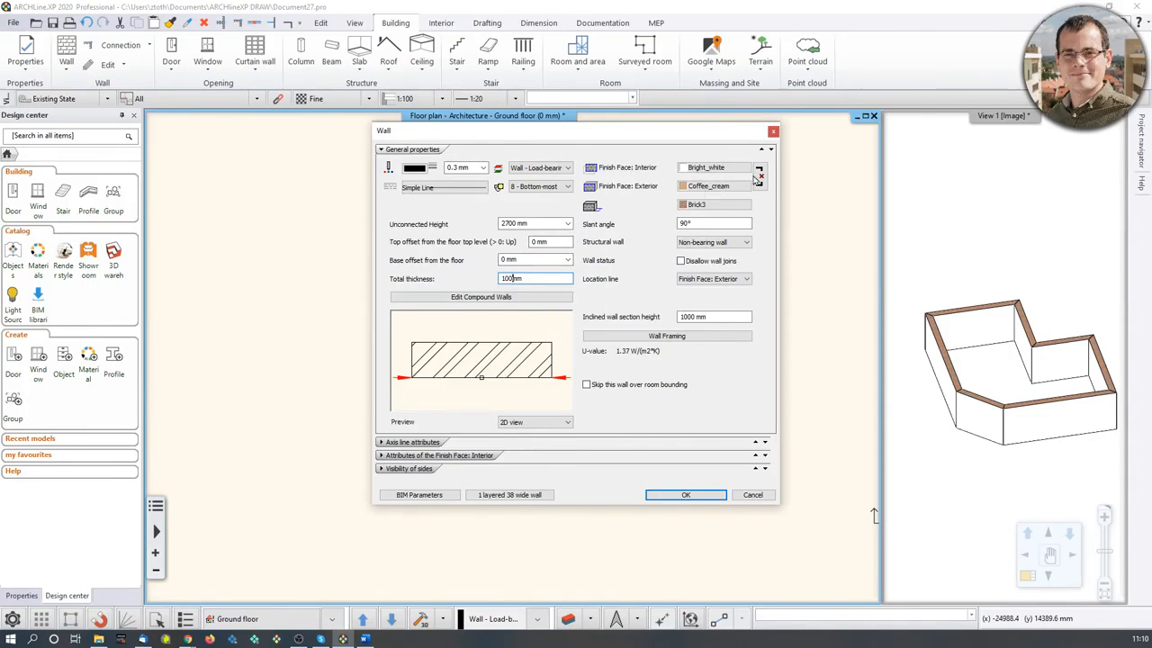
left_click(759, 177)
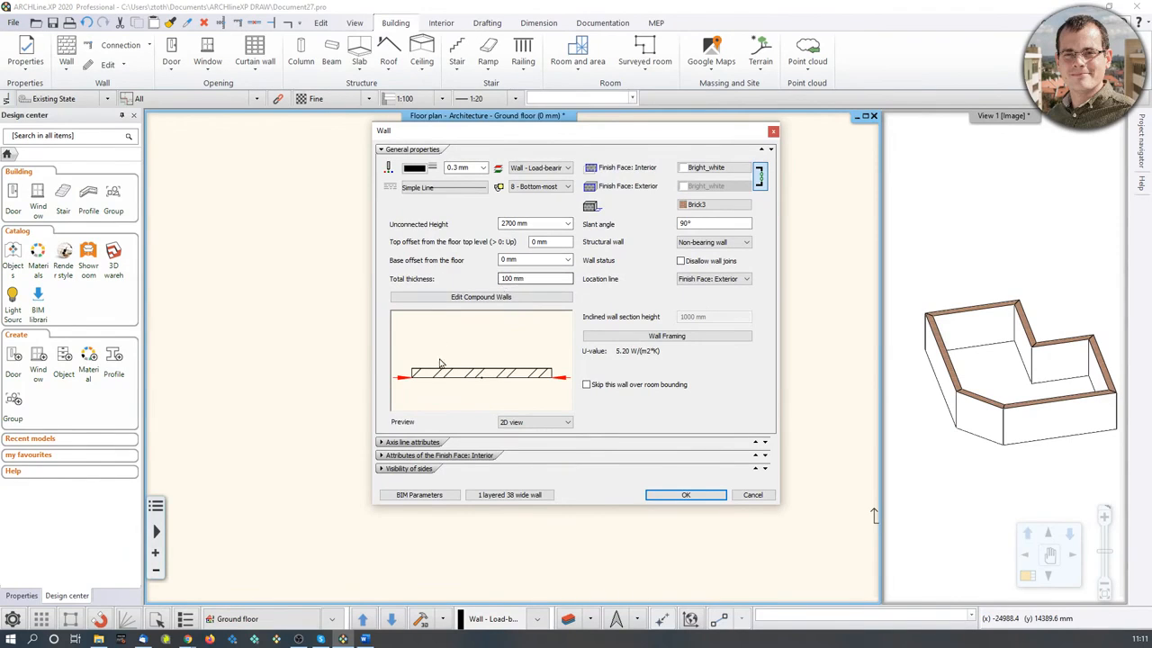
left_click(684, 495)
Step: Draw a horizontal partition wall from the outline's inward corner to the inner face of the long vertical wall, using the right side as reference
scroll(553, 373, "up", 2)
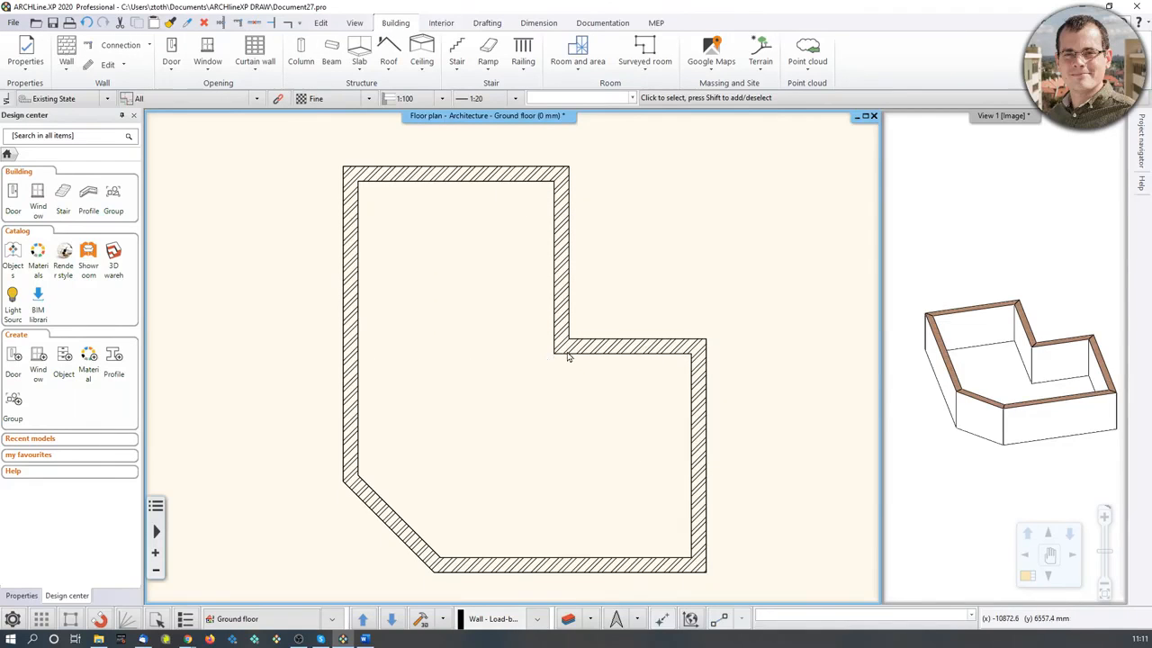
left_click(70, 54)
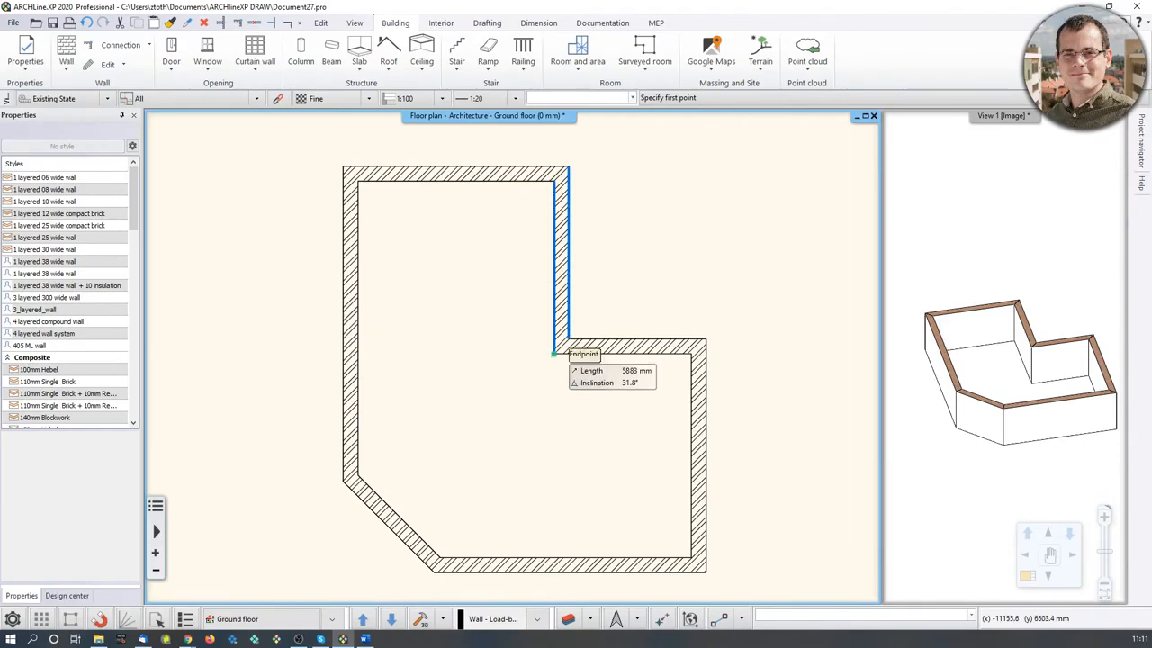
left_click(555, 355)
scroll(514, 360, "up", 2)
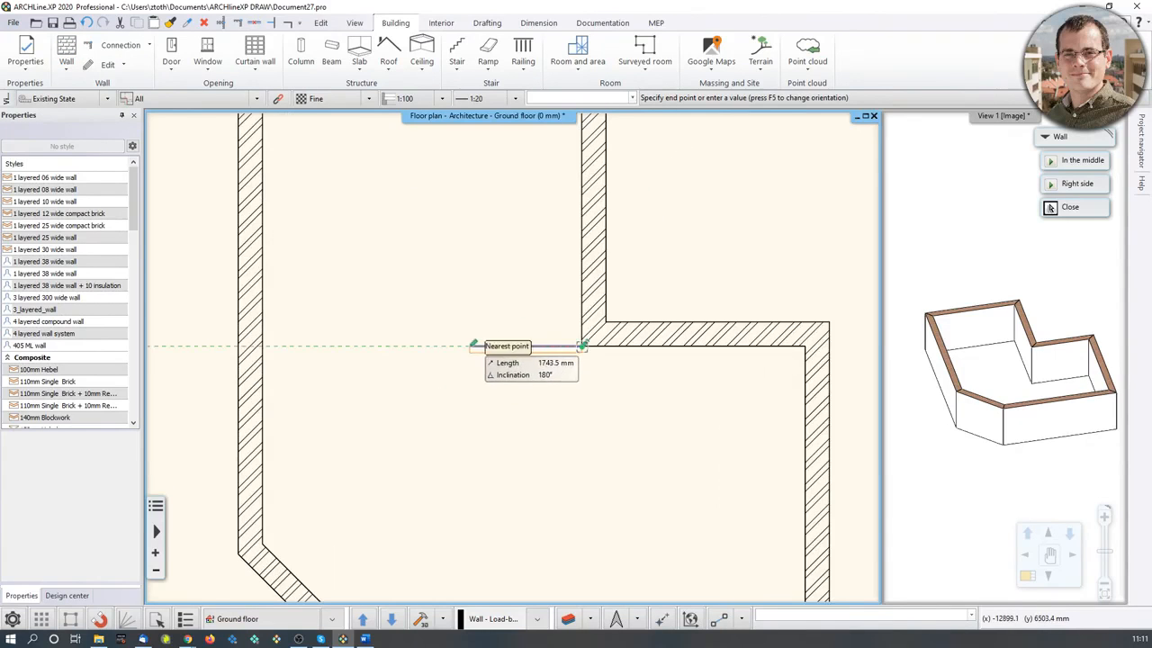
scroll(484, 351, "up", 1)
scroll(561, 355, "up", 1)
scroll(450, 369, "up", 1)
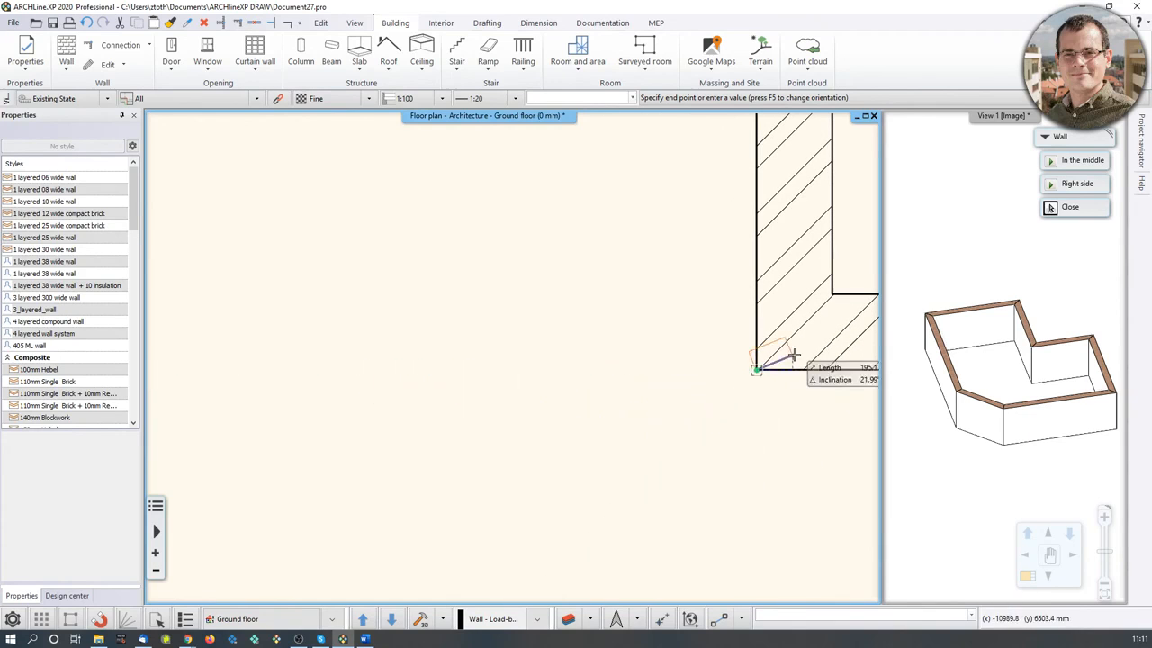
scroll(445, 369, "down", 1)
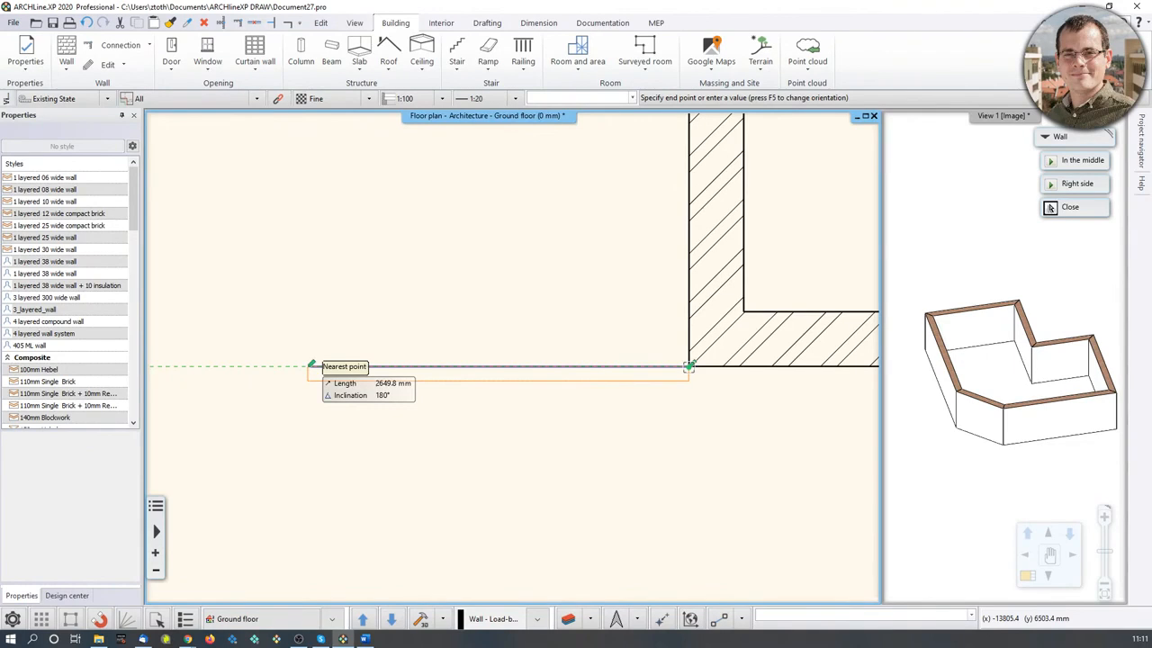
left_click(1076, 182)
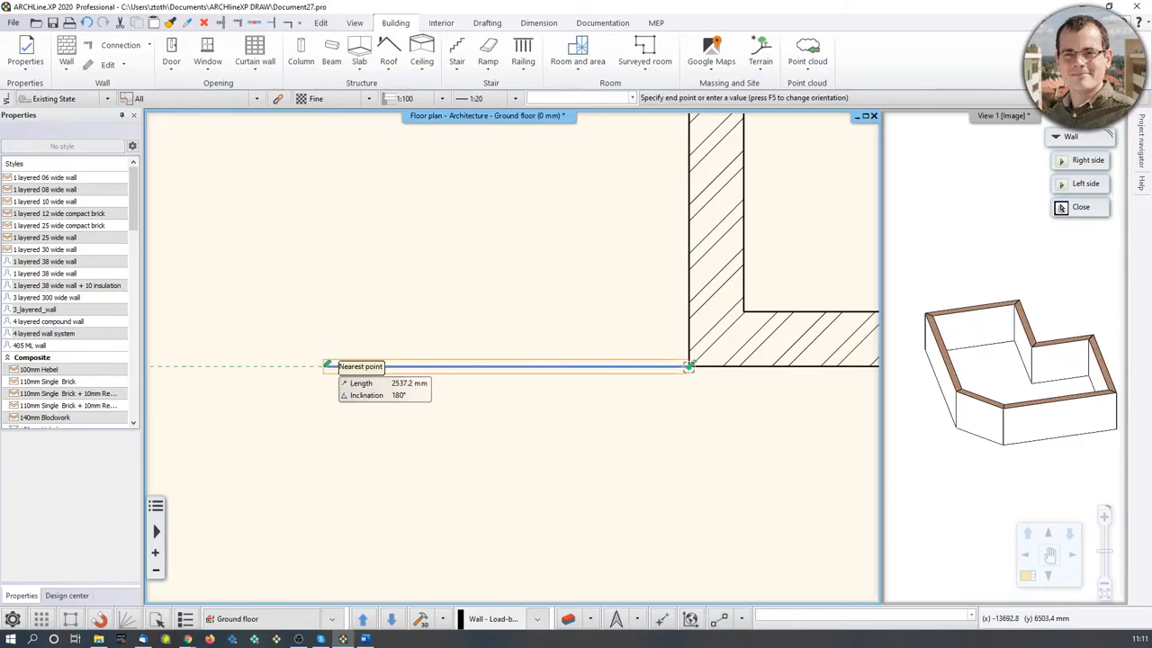
scroll(324, 360, "down", 3)
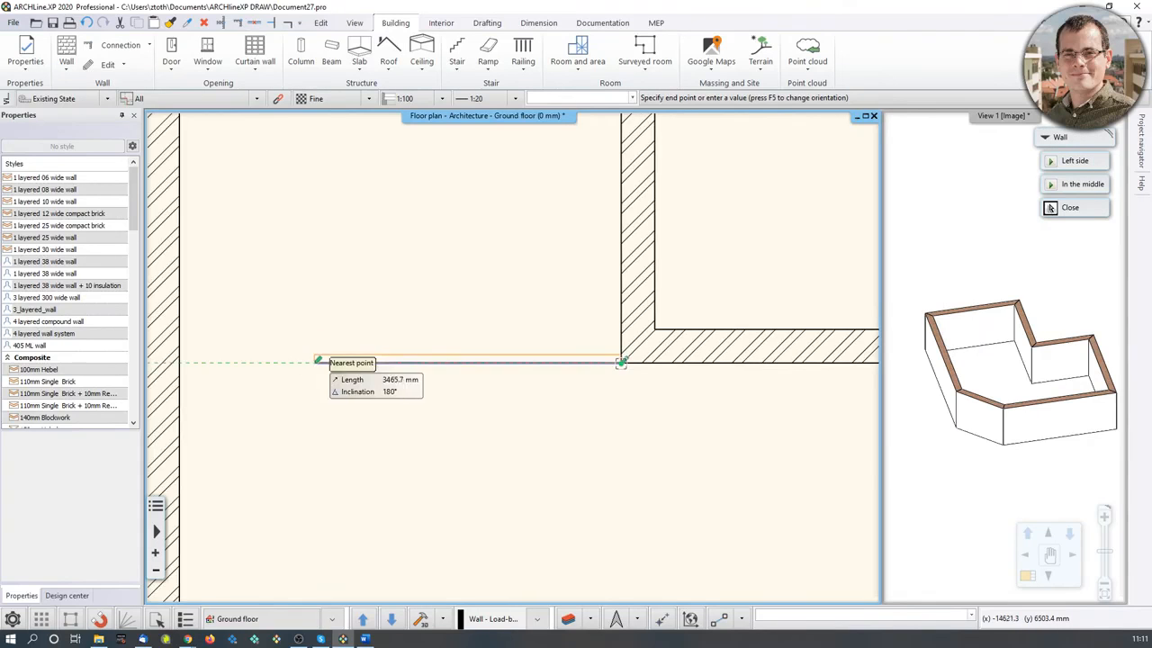
left_click(267, 360)
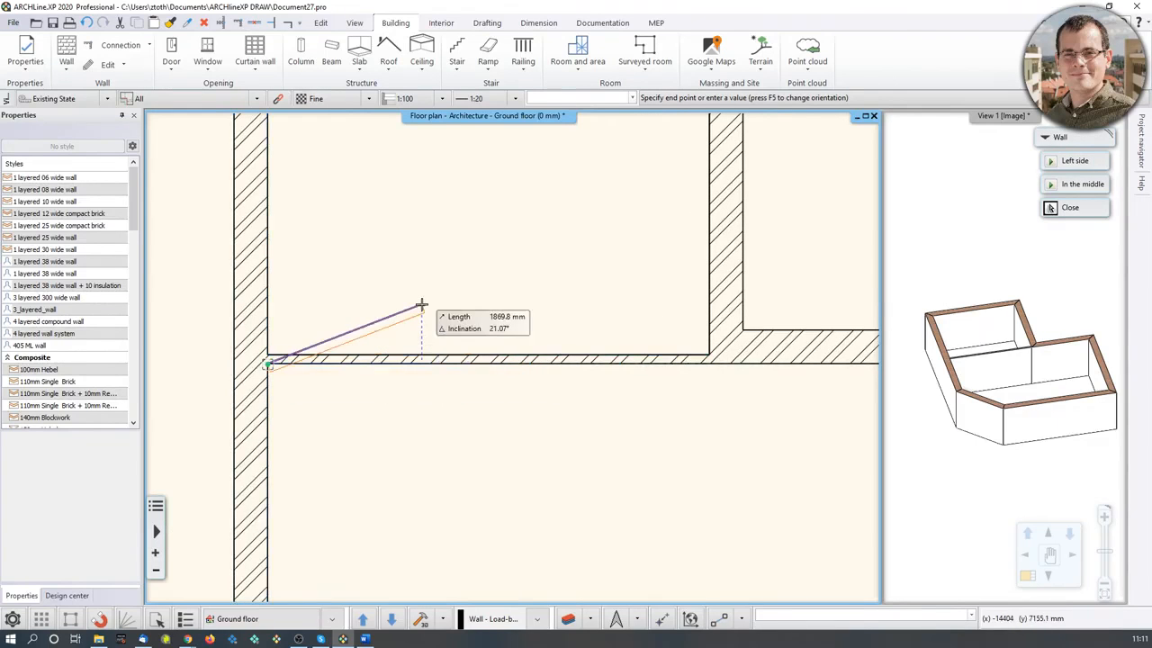
Step: End the wall chain at the horizontal partition's last point and leave the Wall command
key("Escape")
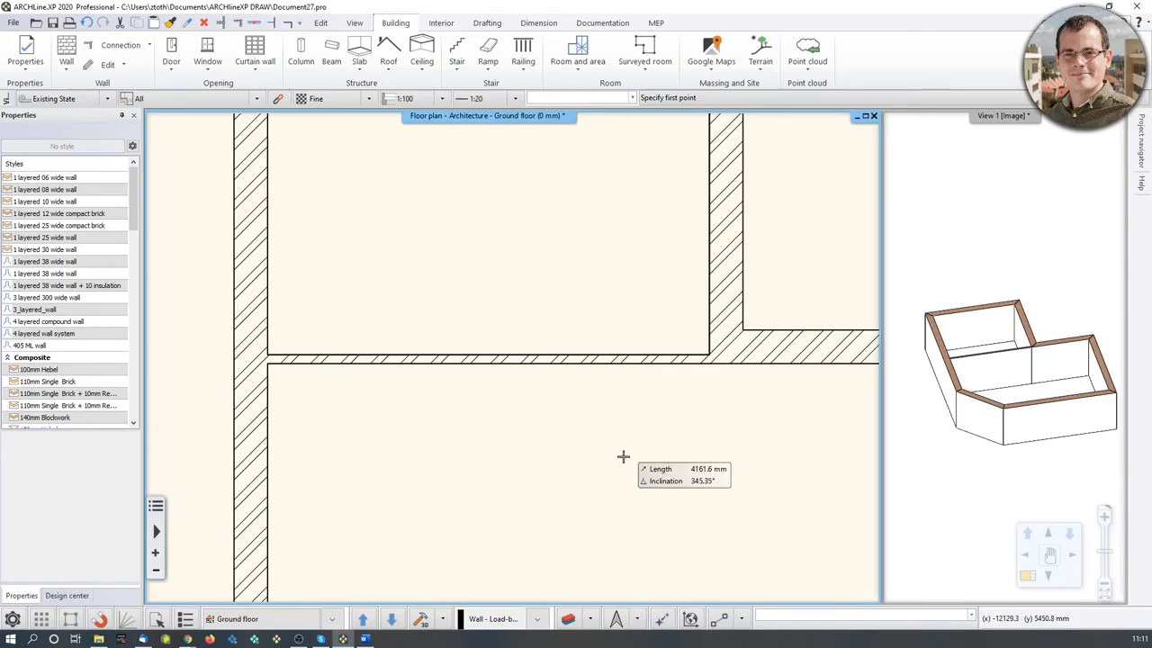
key("Escape")
scroll(670, 456, "down", 2)
scroll(684, 456, "down", 2)
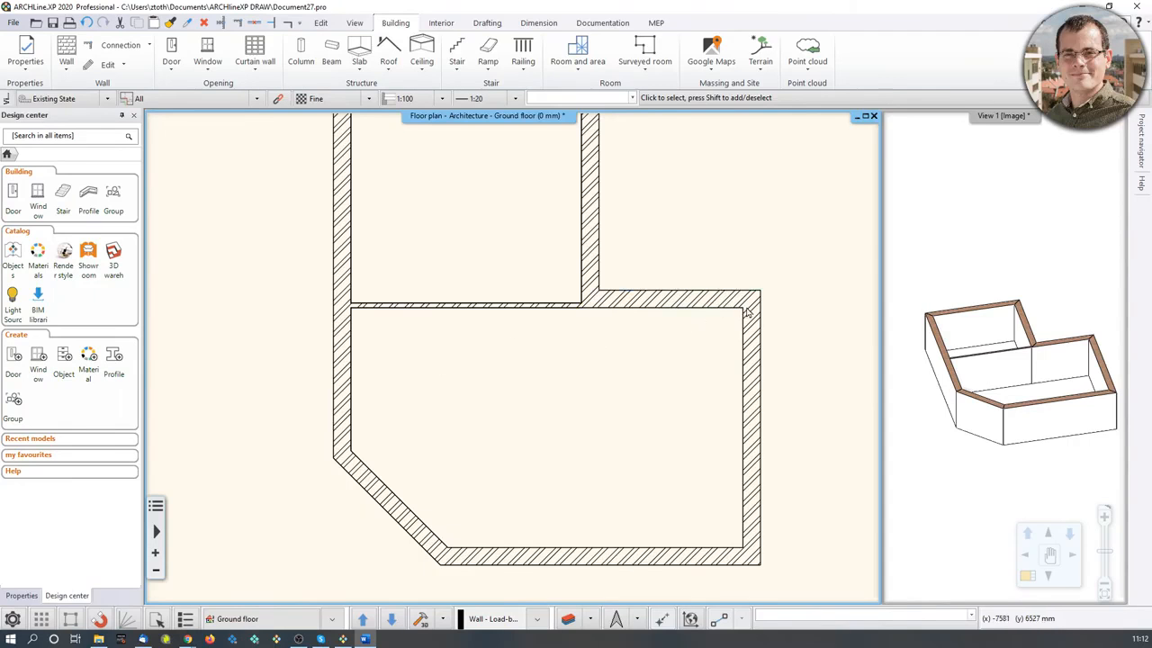
Step: Draw a vertical partition wall starting 2400 mm left of the lower room's inner upper-right corner, down to the bottom wall's inner face
left_click(66, 53)
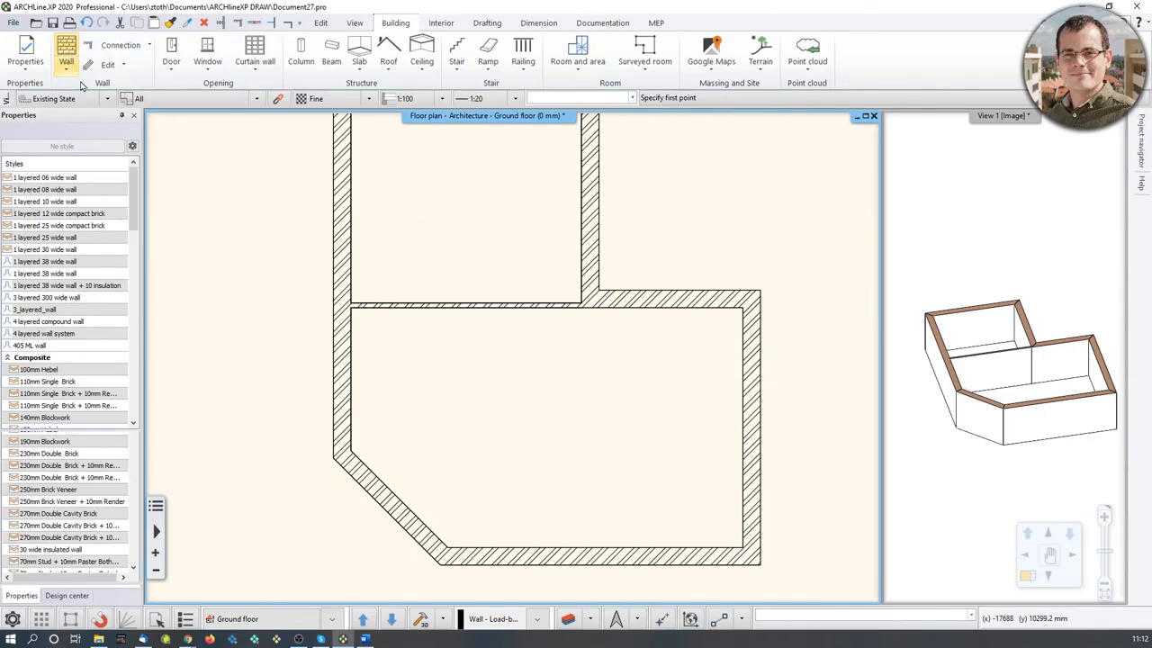
left_click(662, 621)
scroll(765, 369, "up", 1)
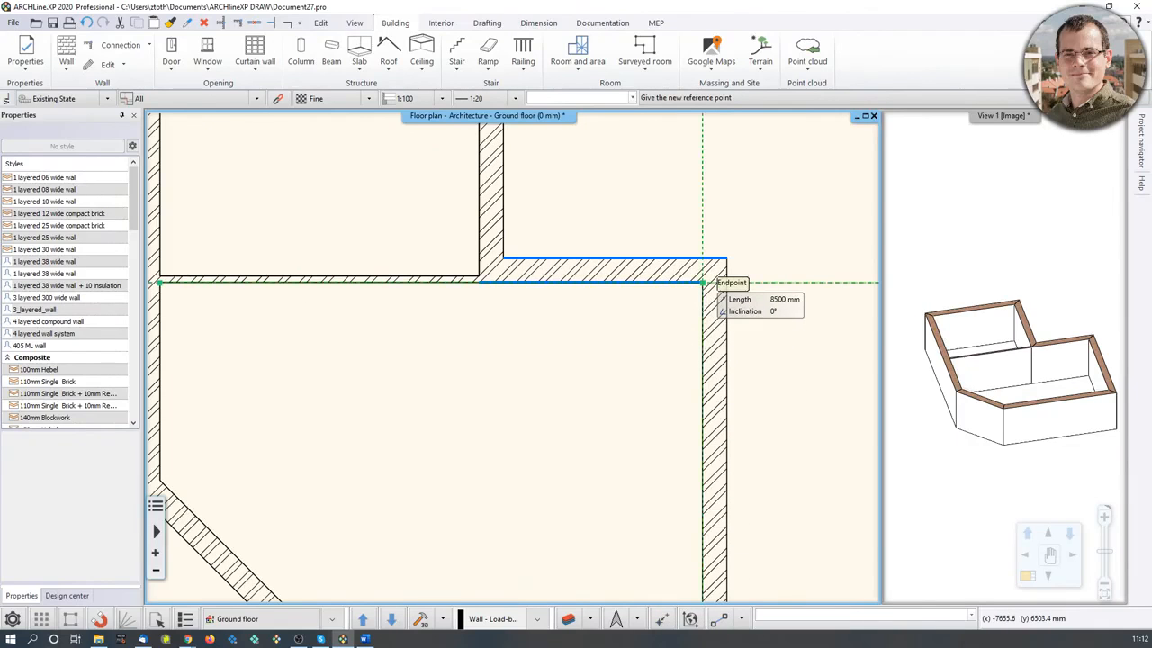
left_click(703, 282)
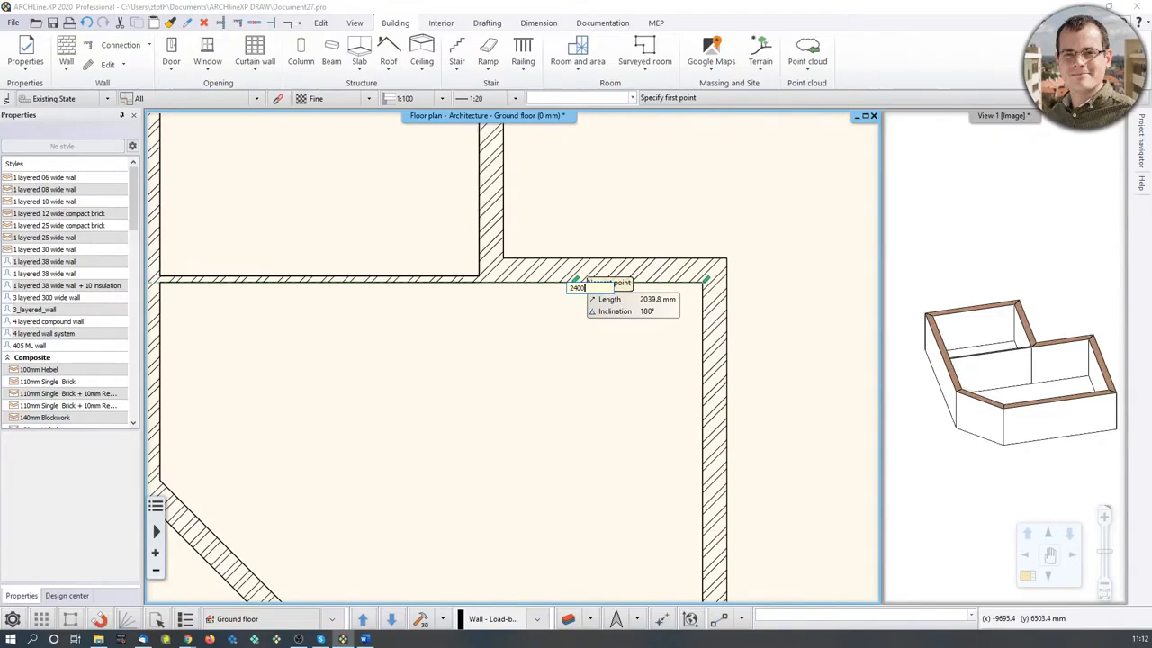
type("2400")
key("Return")
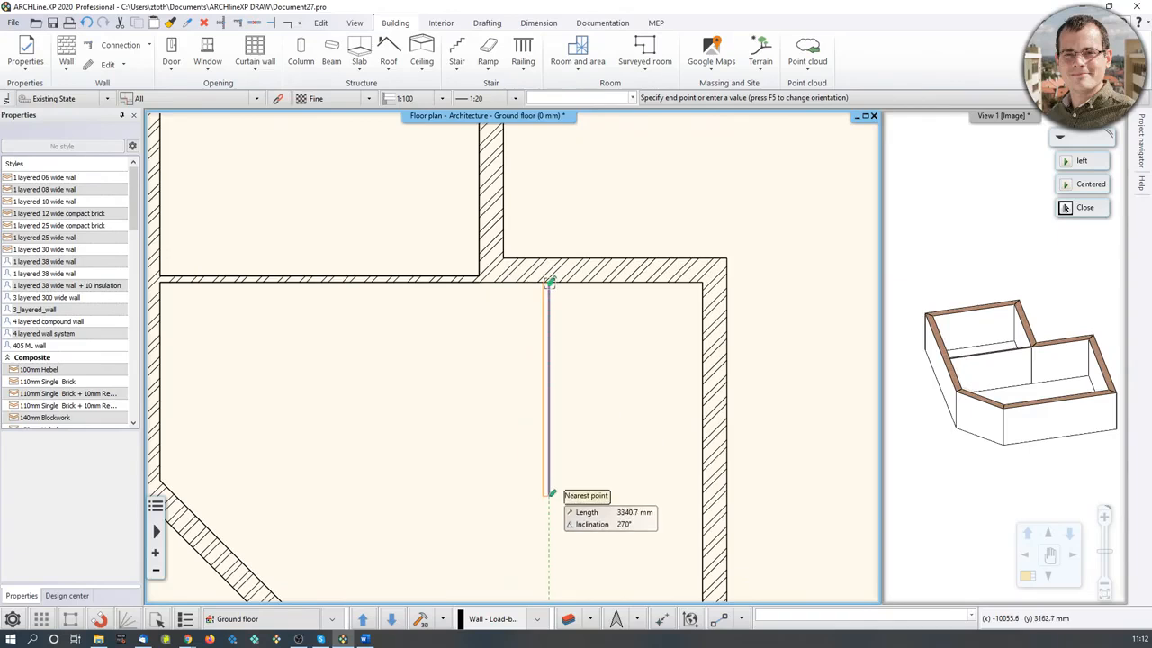
middle_click_drag(551, 493, 553, 309)
left_click(550, 432)
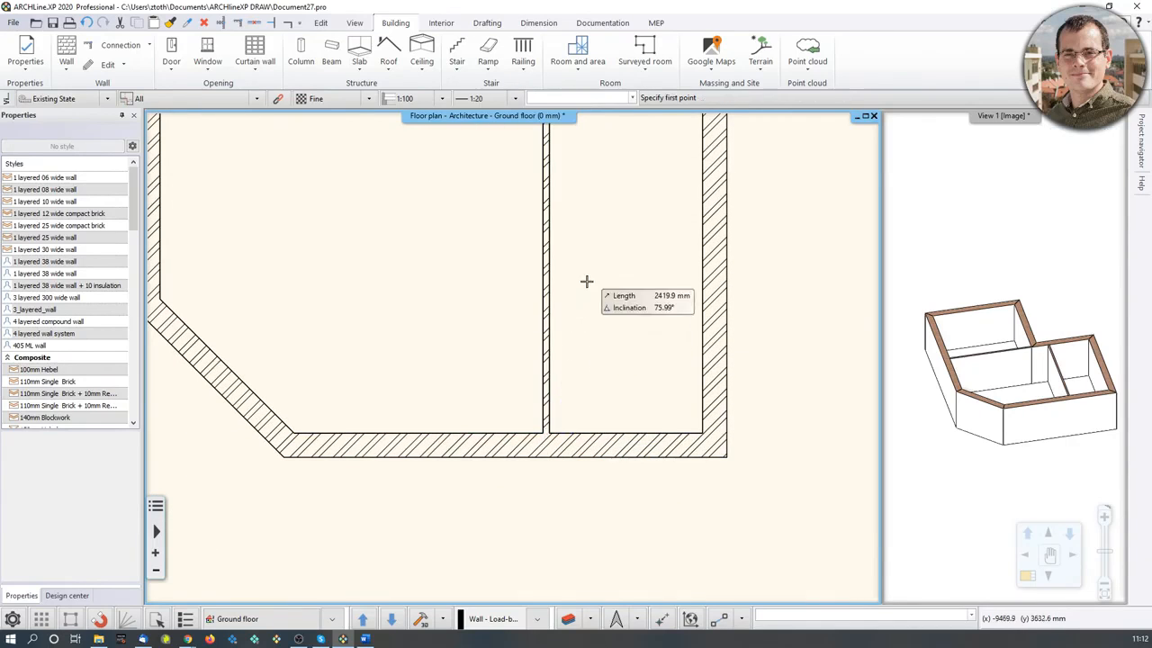
scroll(587, 282, "down", 2)
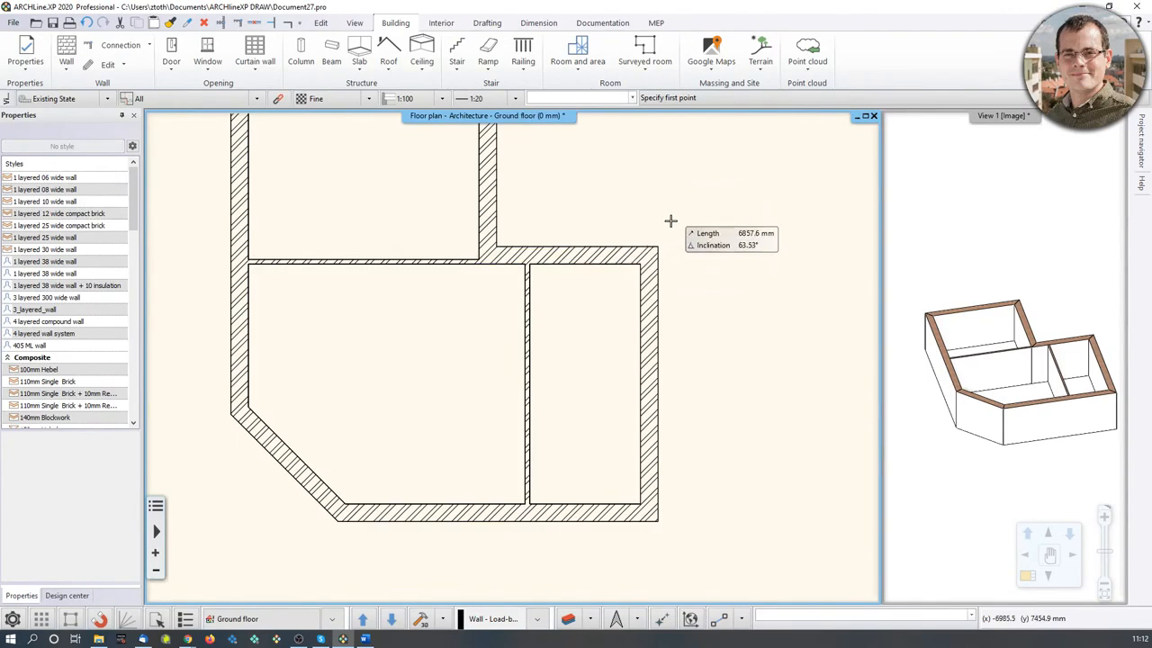
scroll(670, 220, "down", 1)
scroll(670, 220, "down", 2)
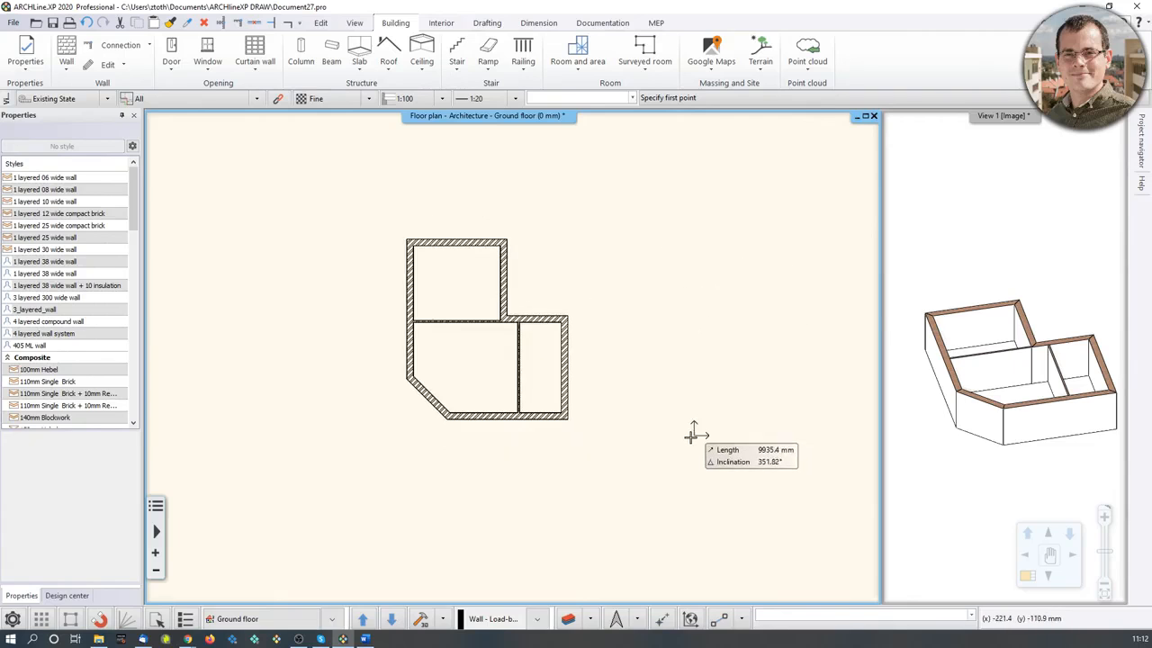
scroll(621, 414, "up", 2)
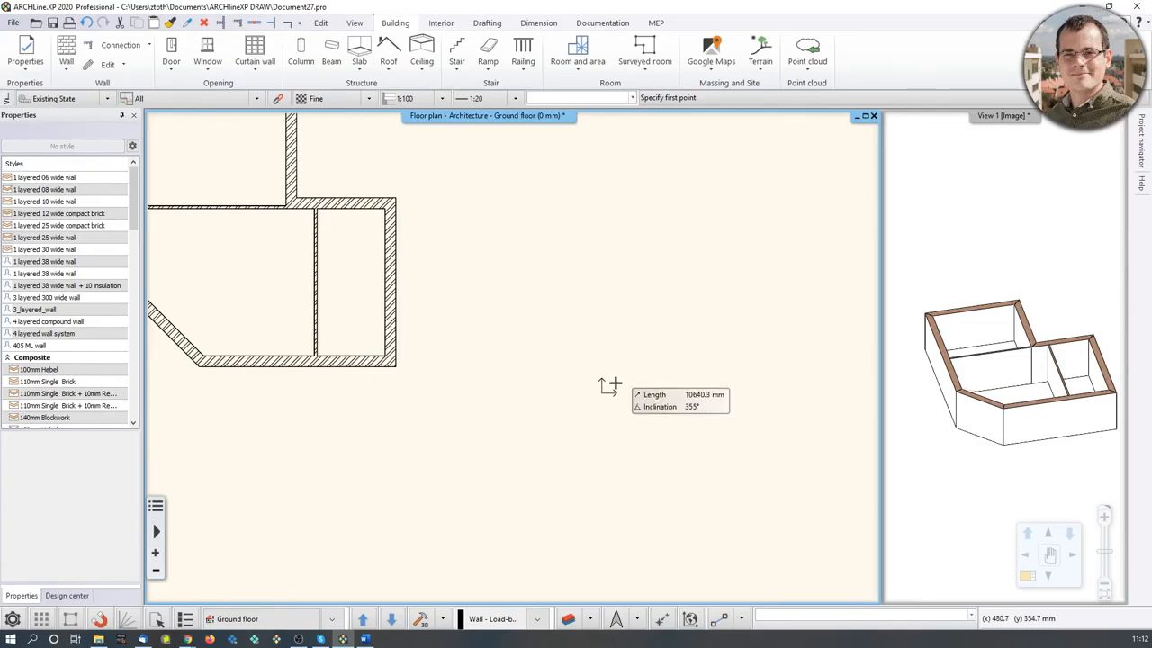
middle_click_drag(401, 248, 471, 341)
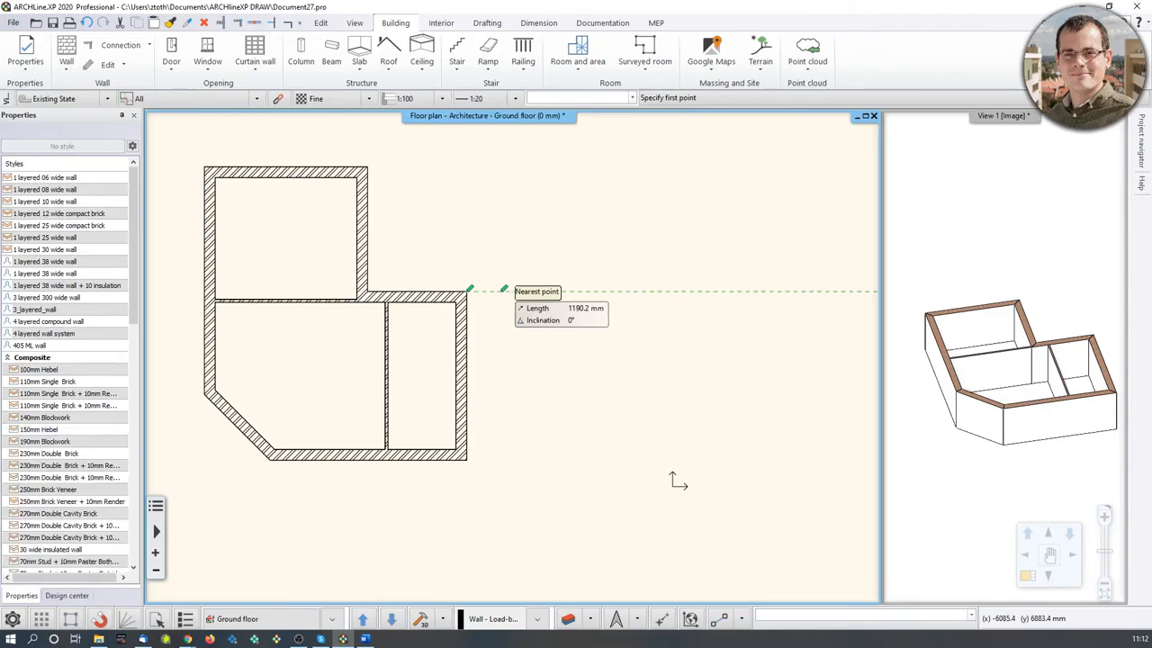
key("Escape")
Step: Draw two separate walls to the right of the plan: a vertical one about 2070 mm long and a horizontal one about 5185 mm above it
middle_click_drag(458, 301, 563, 319)
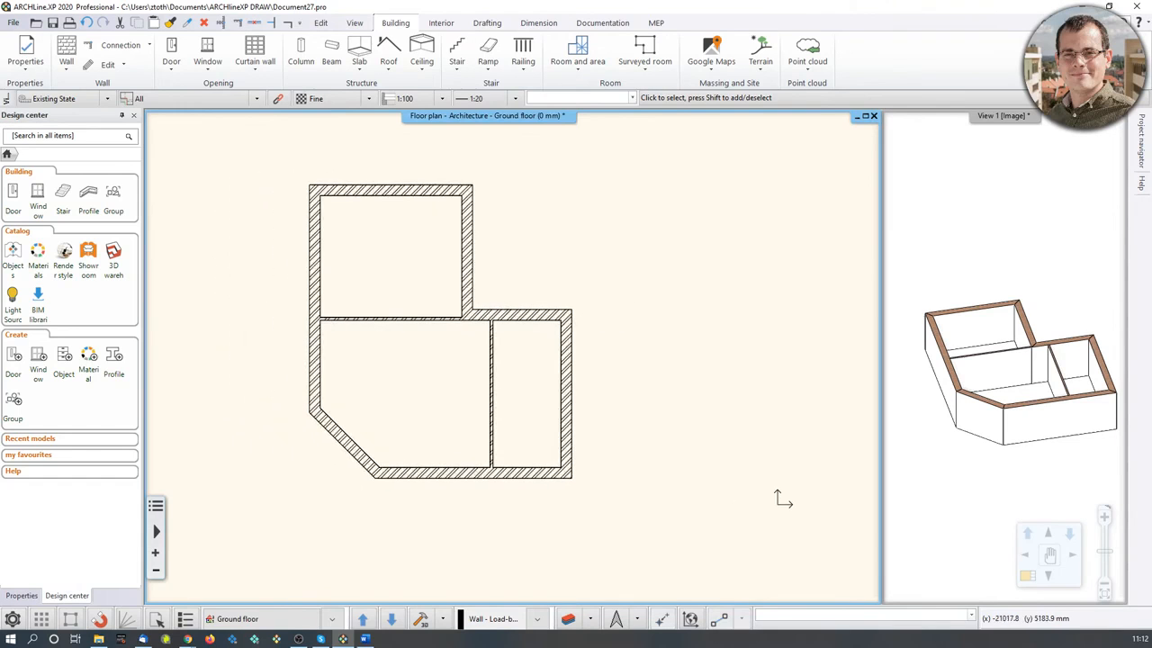
middle_click_drag(483, 374, 501, 366)
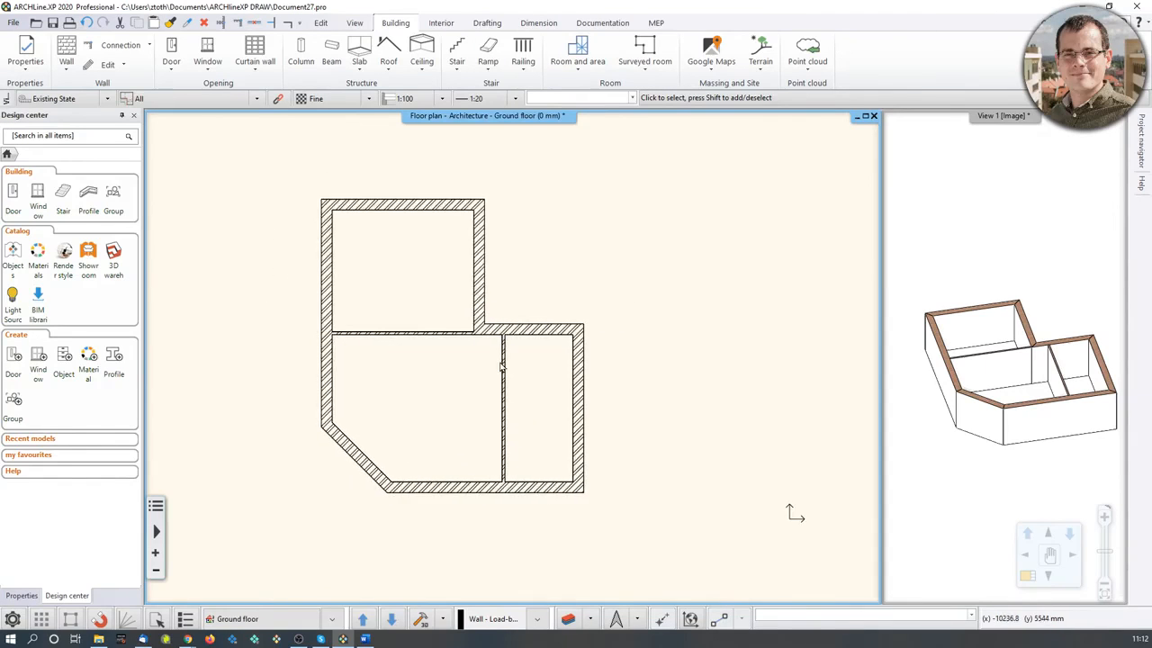
scroll(482, 359, "up", 2)
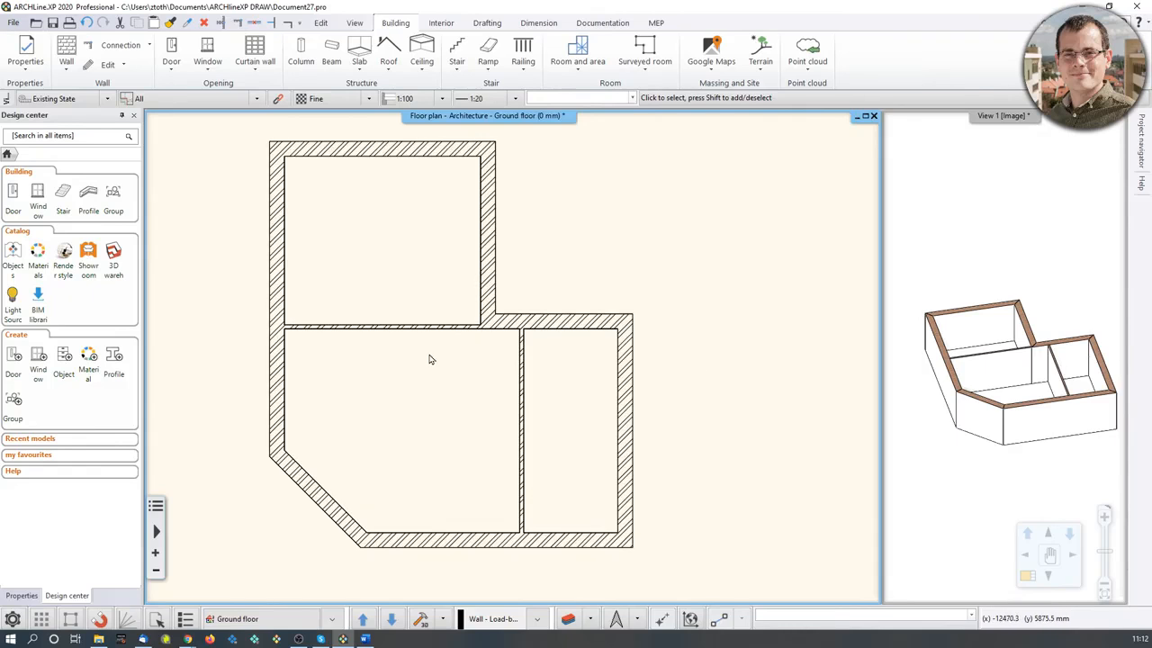
scroll(480, 362, "up", 1)
scroll(360, 326, "down", 2)
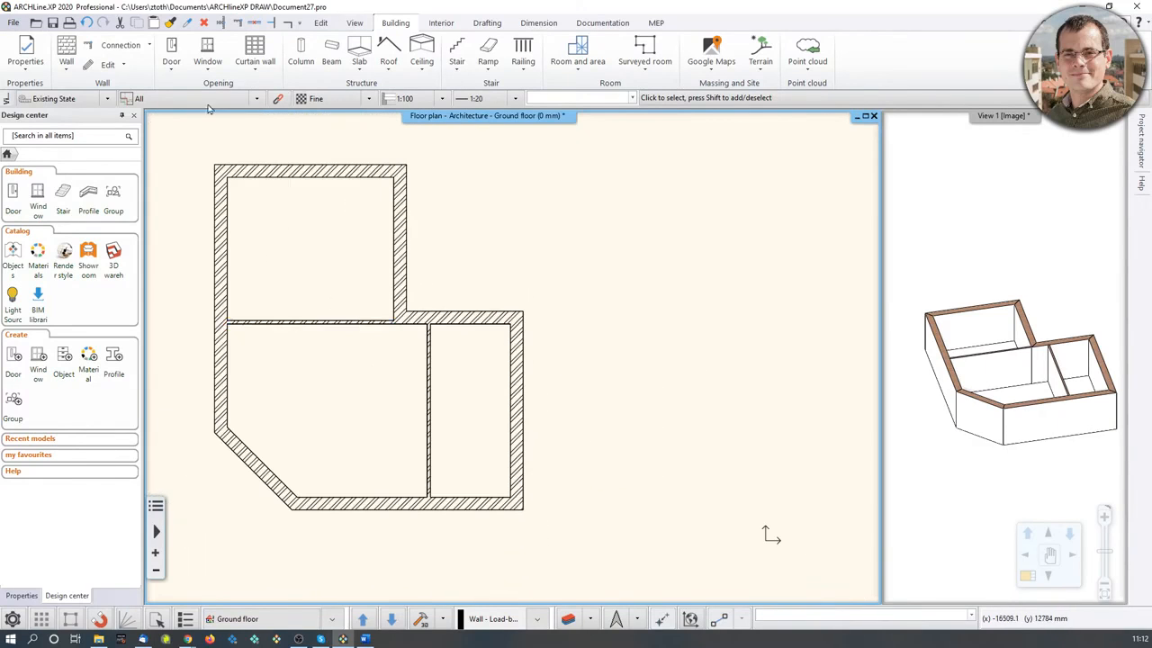
left_click(66, 50)
left_click(656, 416)
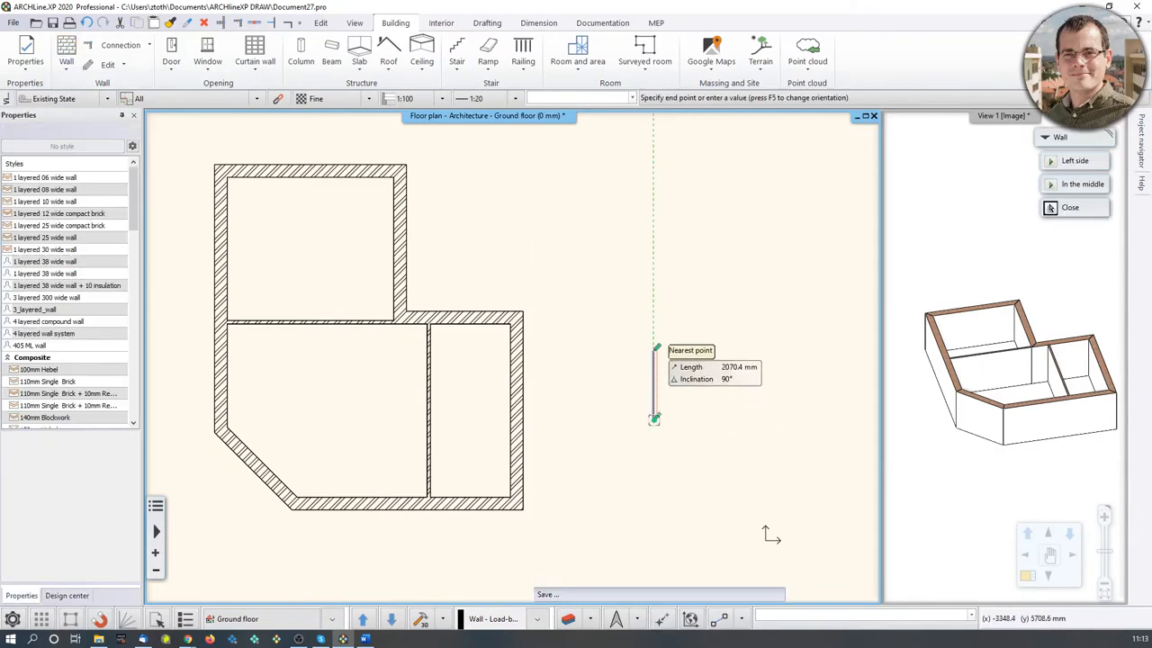
key("Escape")
left_click(589, 328)
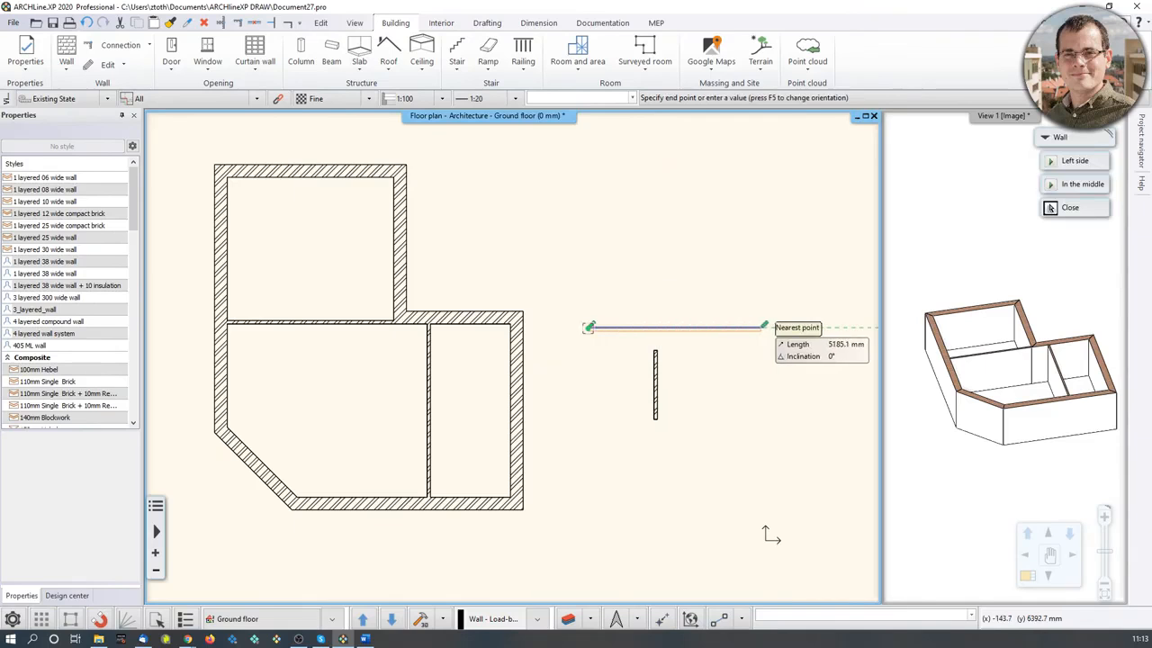
left_click(760, 329)
key("Escape")
Step: Draw another free-standing vertical wall about 1935 mm long, farther right, beside the first loose pair
middle_click_drag(805, 411, 676, 407)
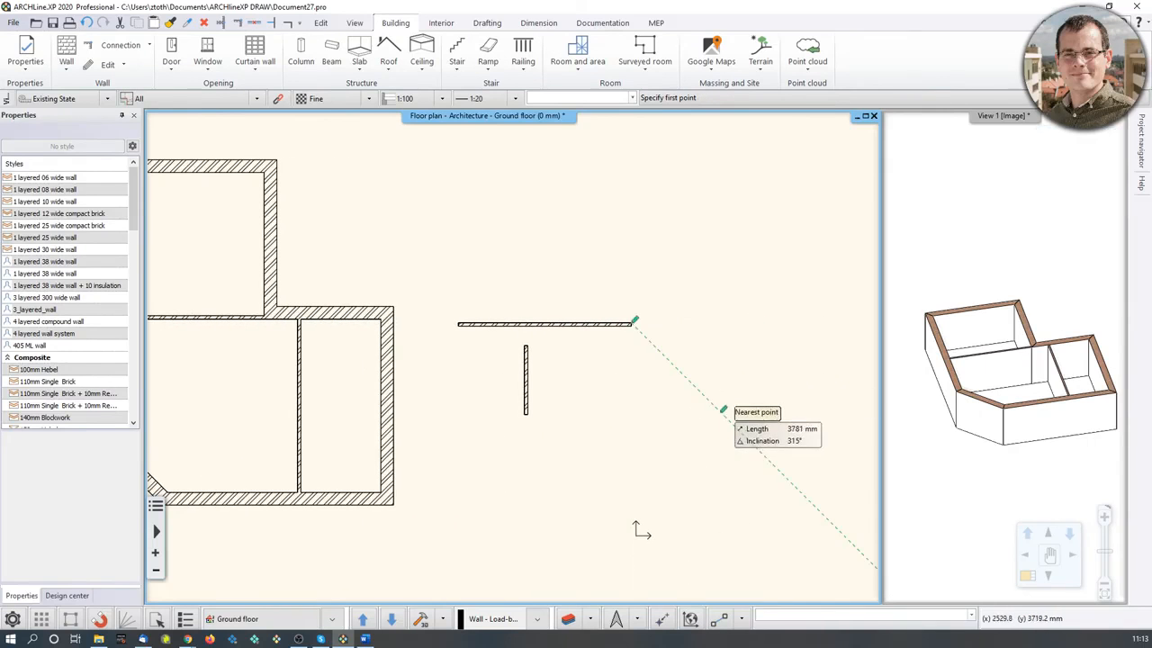
left_click(720, 413)
left_click(720, 347)
key("Escape")
left_click(740, 327)
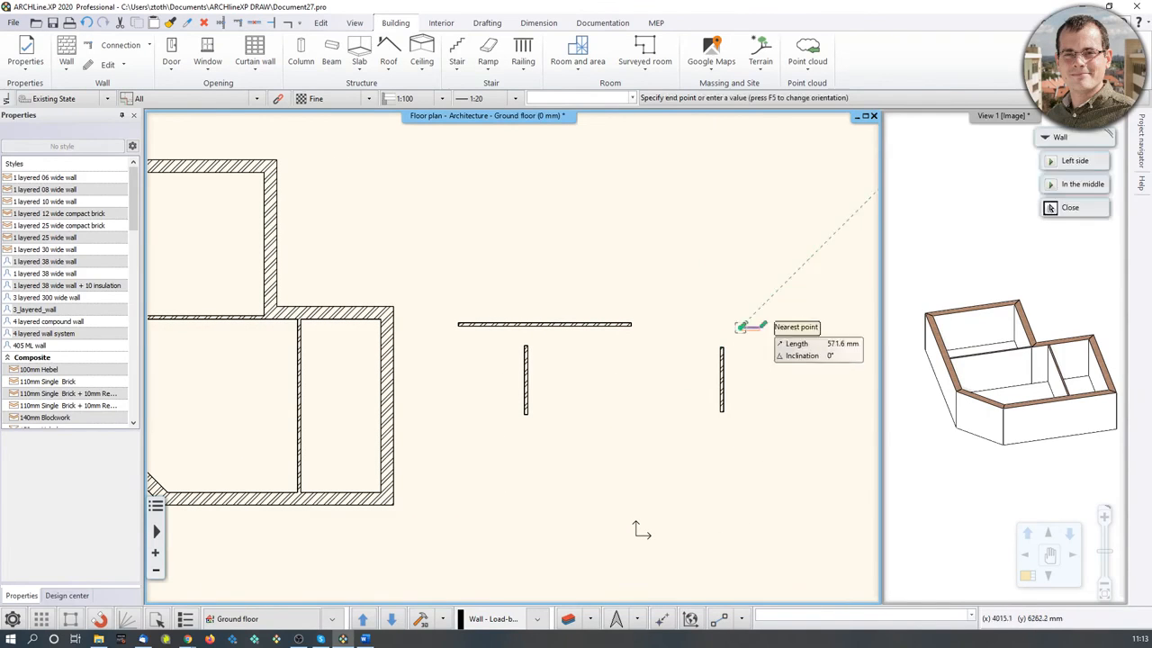
key("Escape")
key("Escape")
key("Escape")
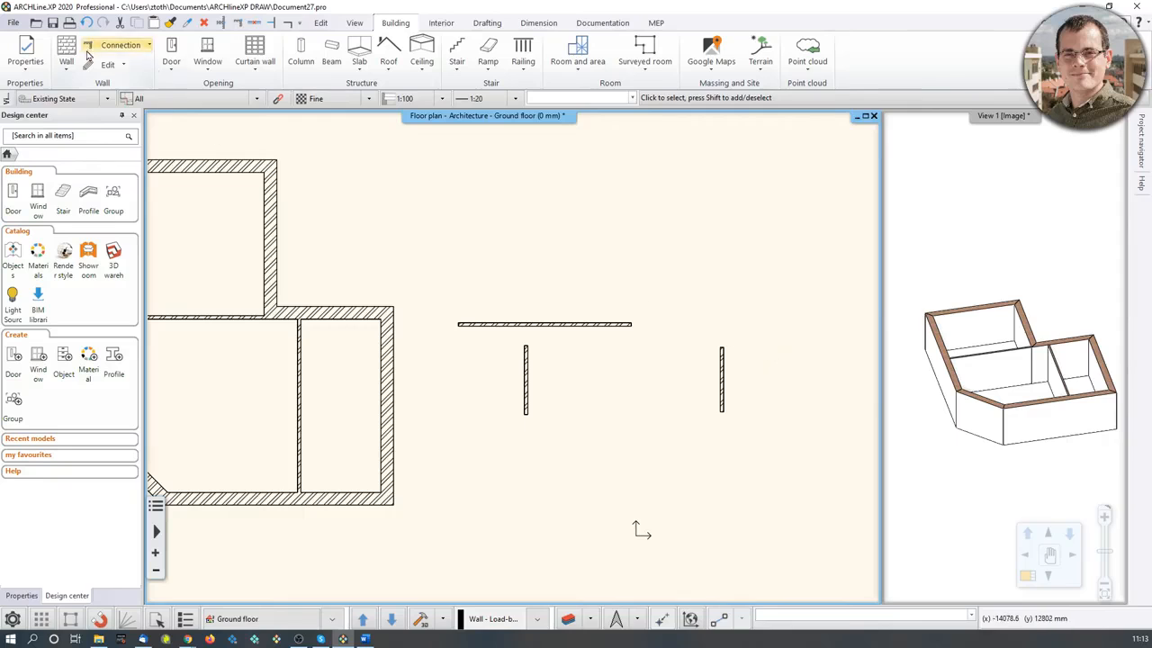
Step: Draw a separate horizontal wall just above the rightmost vertical wall, starting in line with it and running right, and end the Wall command
right_click(542, 236)
left_click(612, 253)
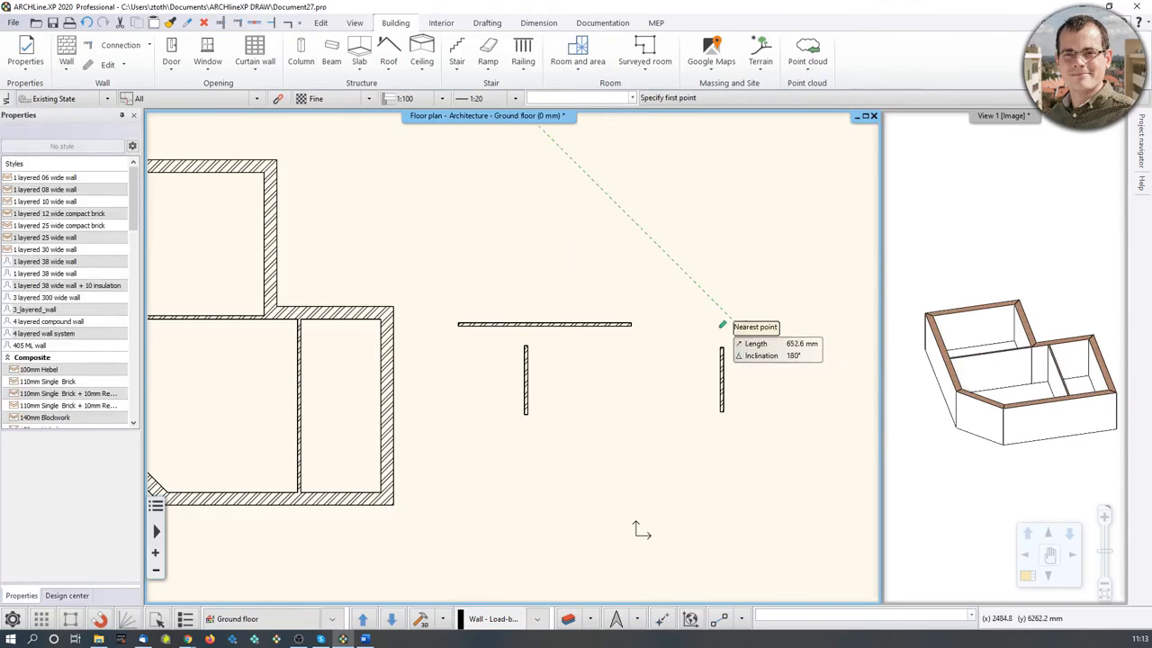
left_click(721, 326)
left_click(815, 326)
key("Escape")
key("Escape")
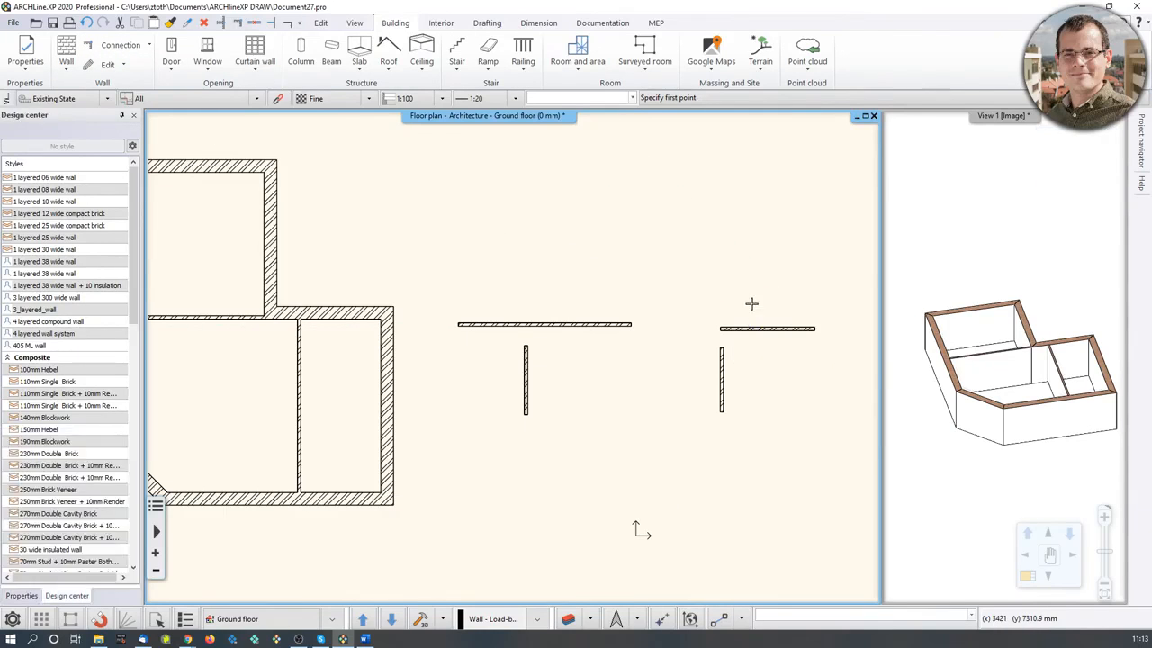
Step: Join the rightmost loose vertical wall and the horizontal wall above it into a corner with an L connection
scroll(781, 347, "up", 4)
middle_click_drag(781, 347, 482, 450)
middle_click_drag(393, 474, 458, 351)
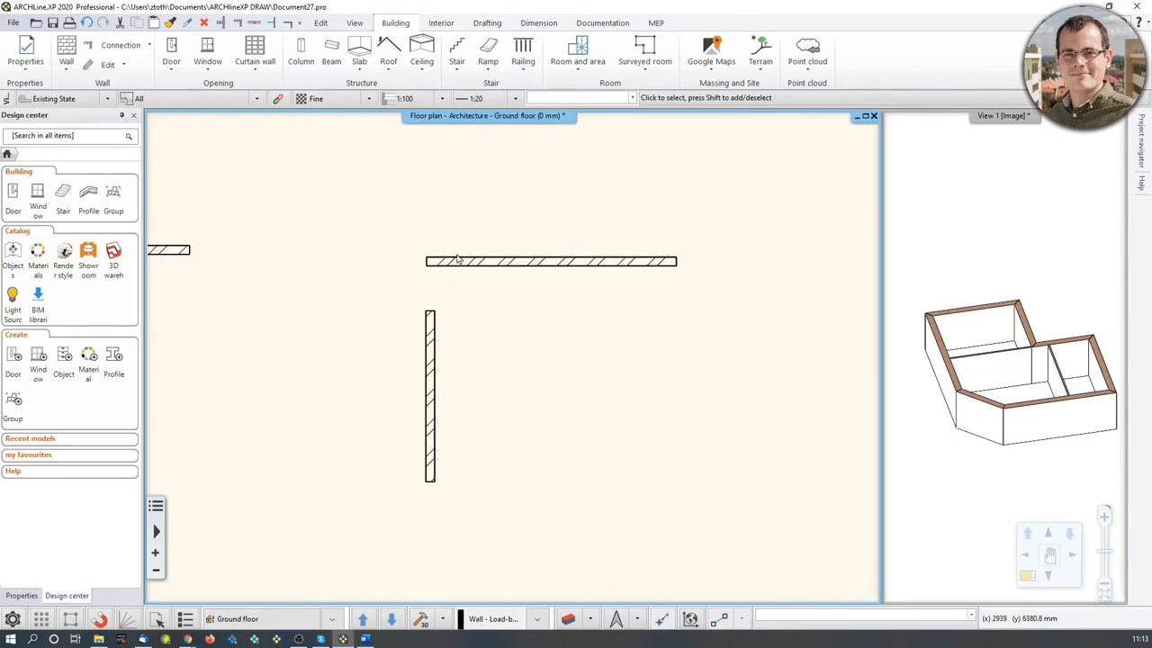
left_click(429, 326)
scroll(429, 325, "up", 2)
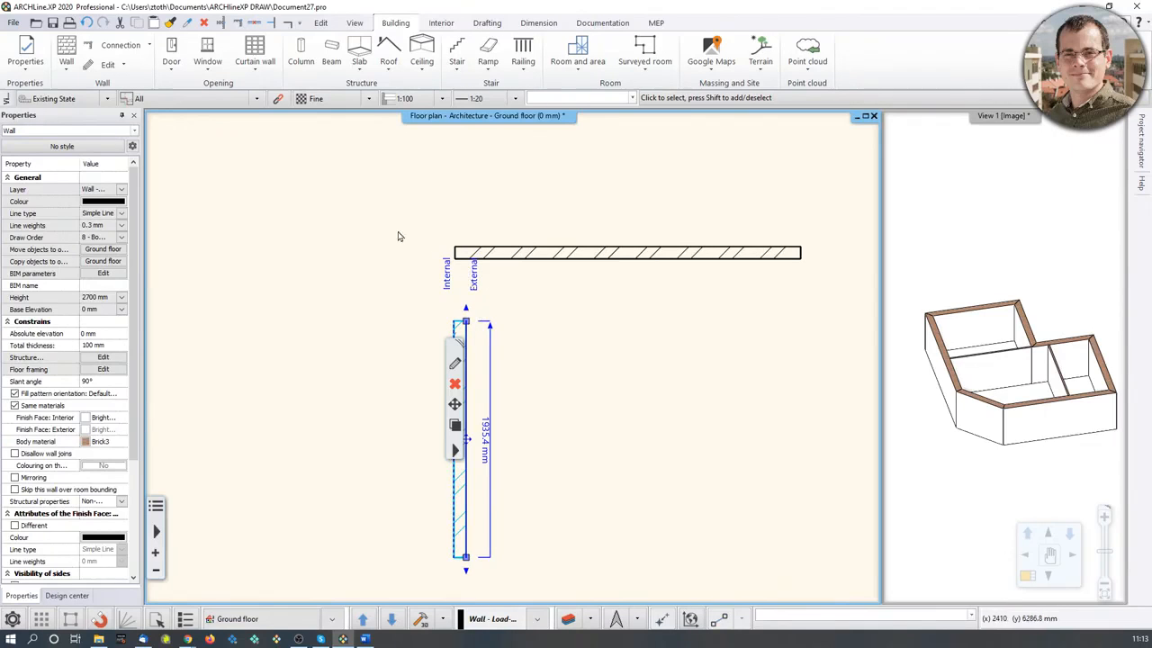
left_click(360, 237)
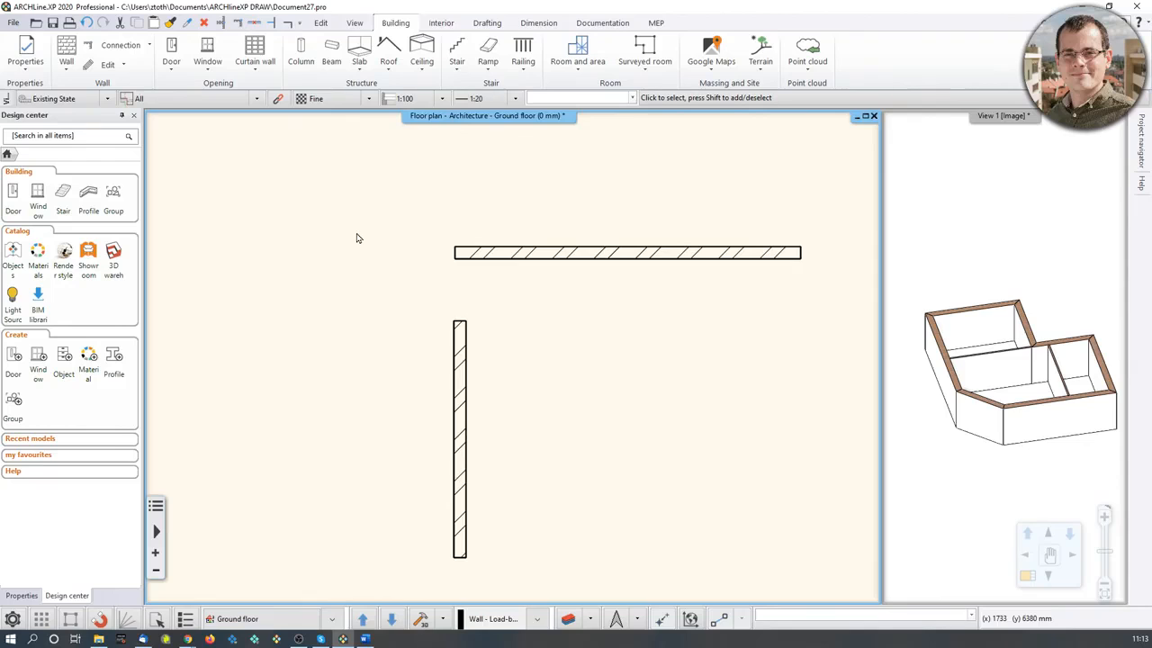
left_click(238, 22)
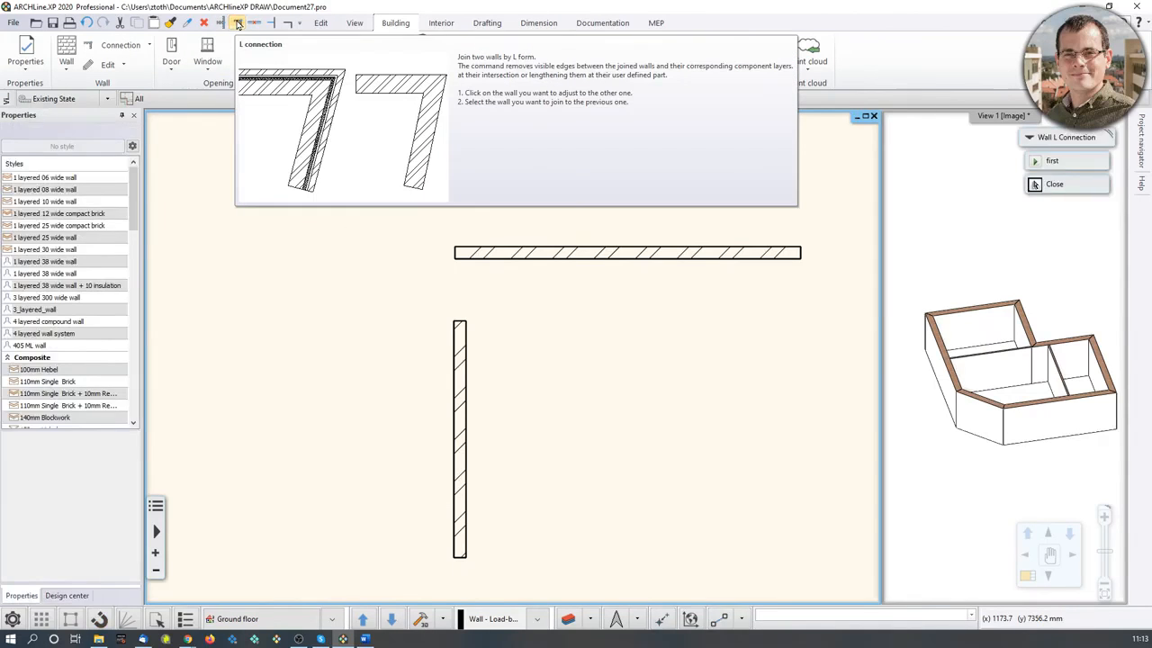
left_click(460, 356)
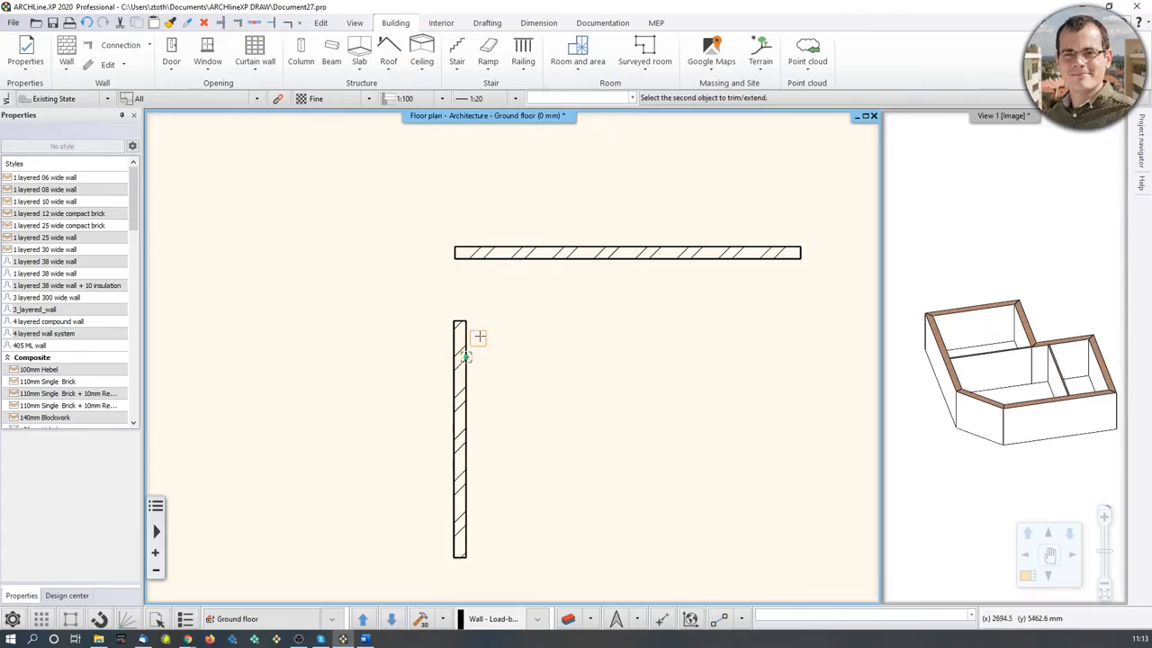
left_click(525, 255)
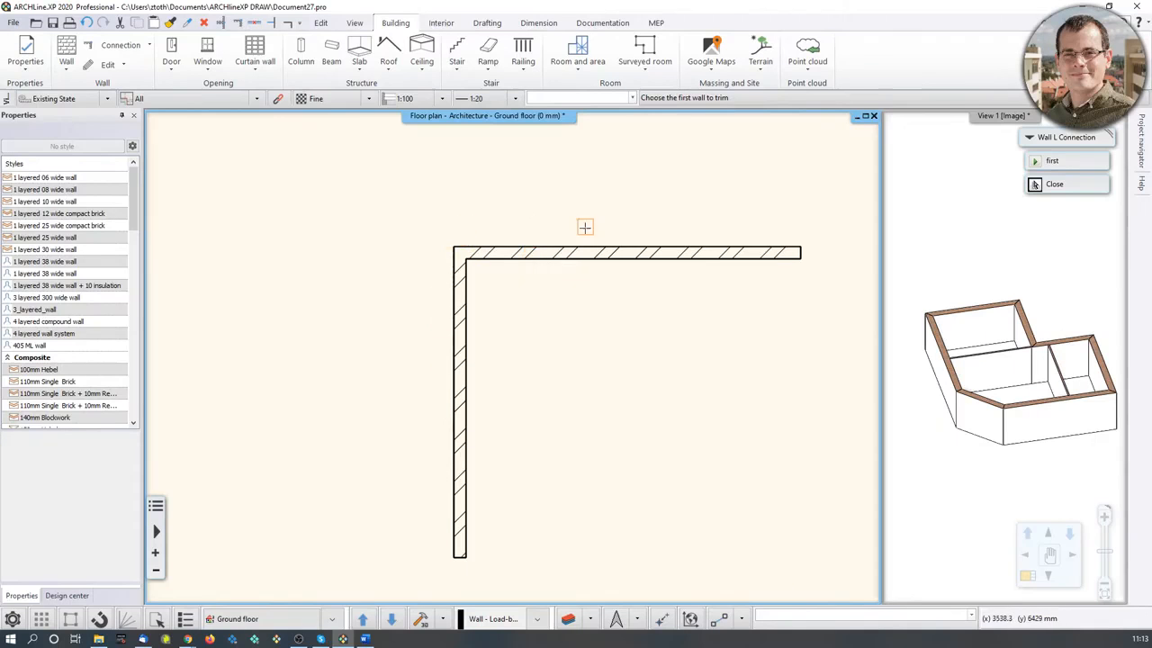
Step: Extend the first loose vertical wall up to the long horizontal wall so that they join in a T connection
scroll(409, 277, "down", 5)
middle_click_drag(351, 286, 629, 237)
scroll(469, 284, "up", 3)
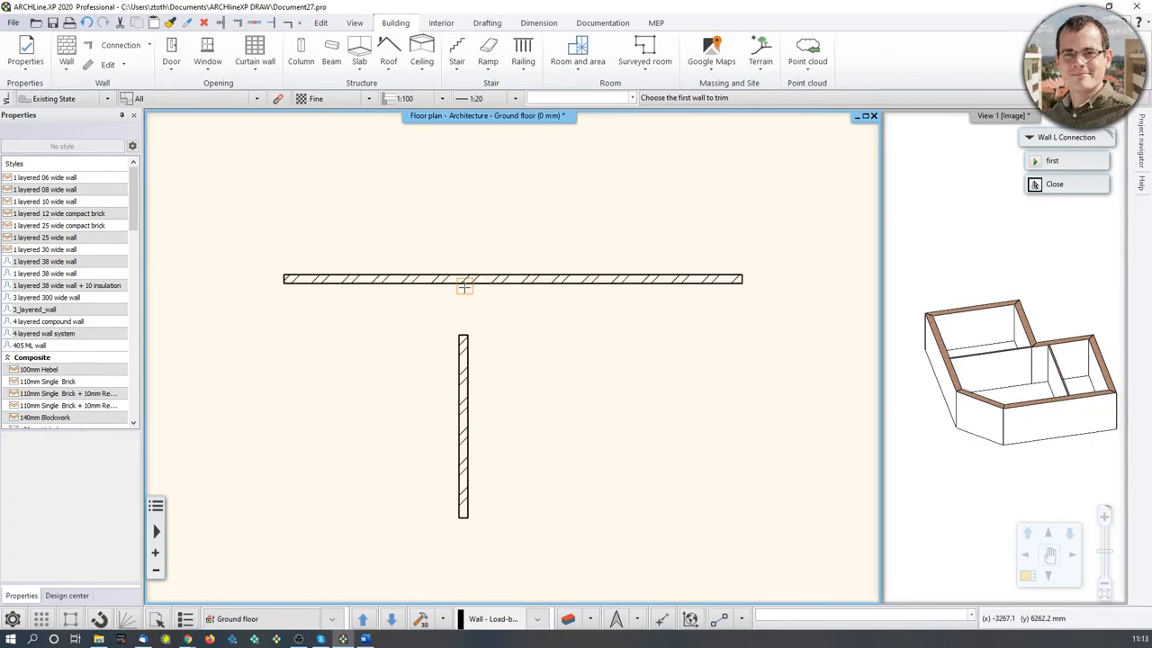
left_click(228, 27)
left_click(465, 382)
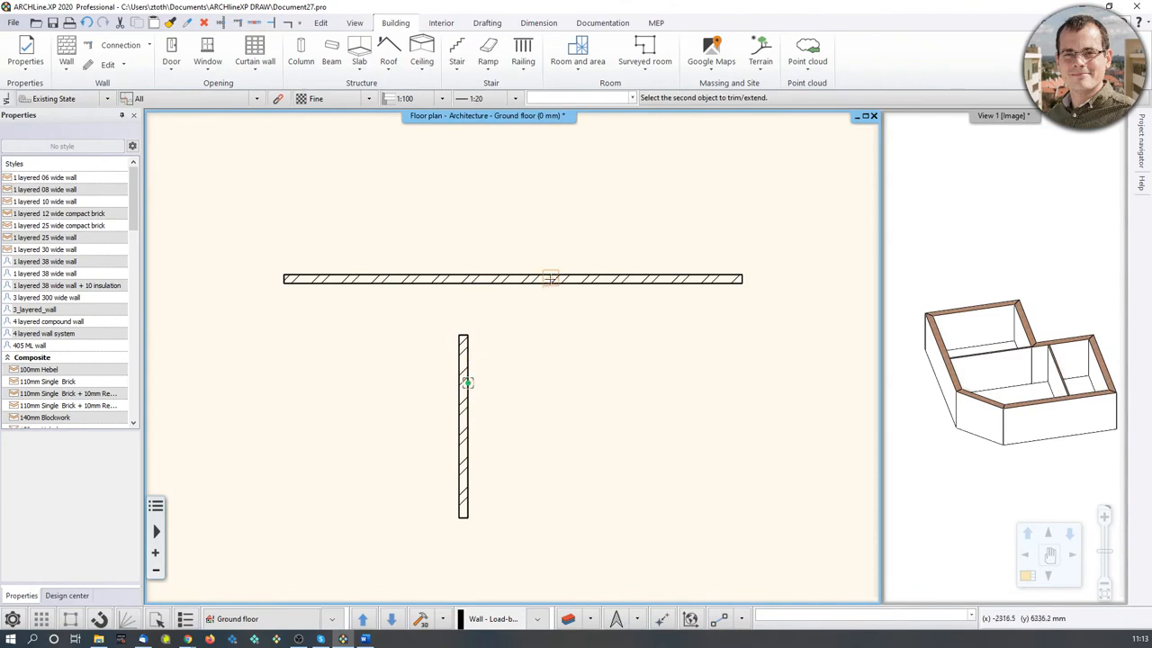
left_click(547, 280)
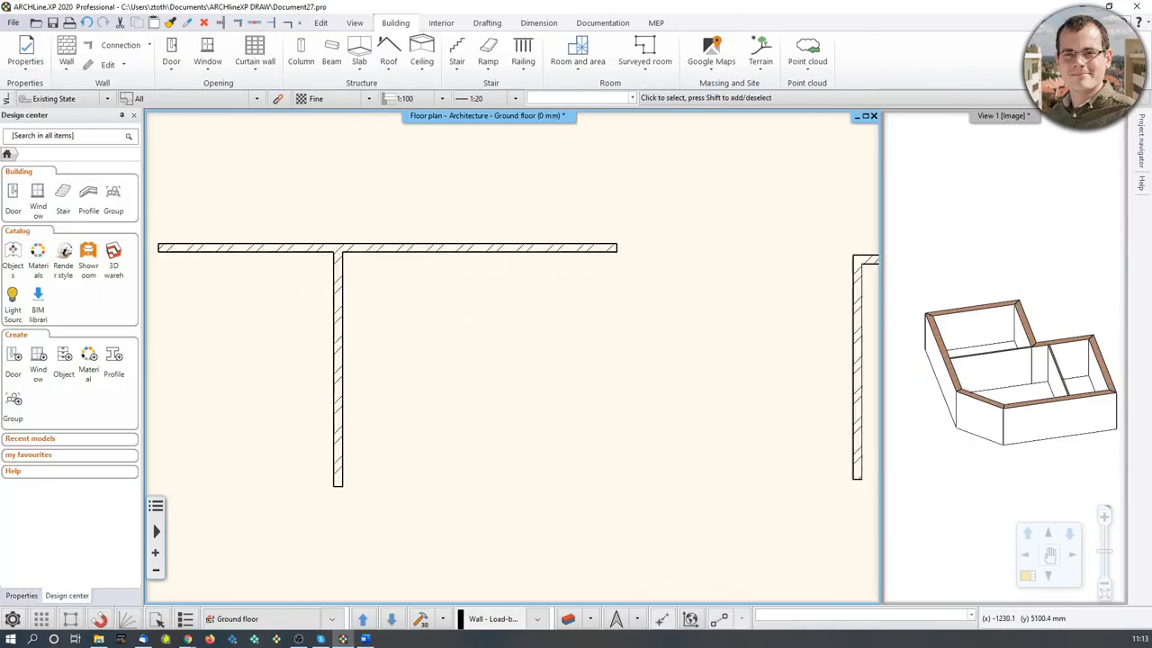
Step: Draw a vertical line about 1222 mm long between the two joined wall pairs and a separate horizontal line just above it
left_click(487, 22)
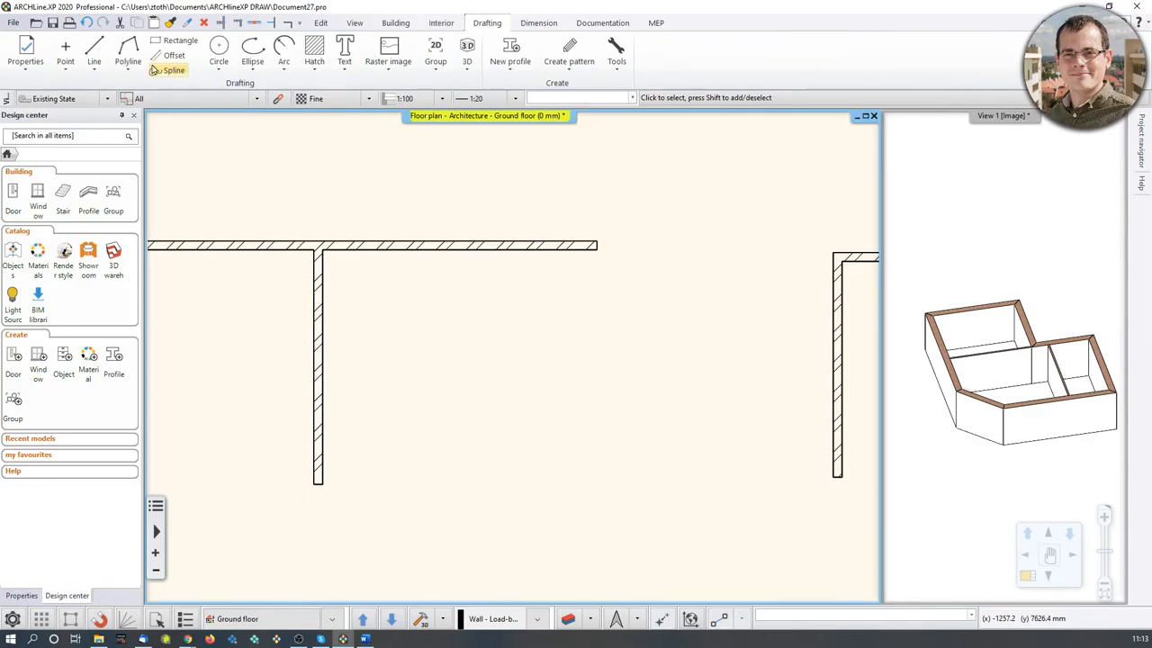
left_click(95, 54)
left_click(545, 522)
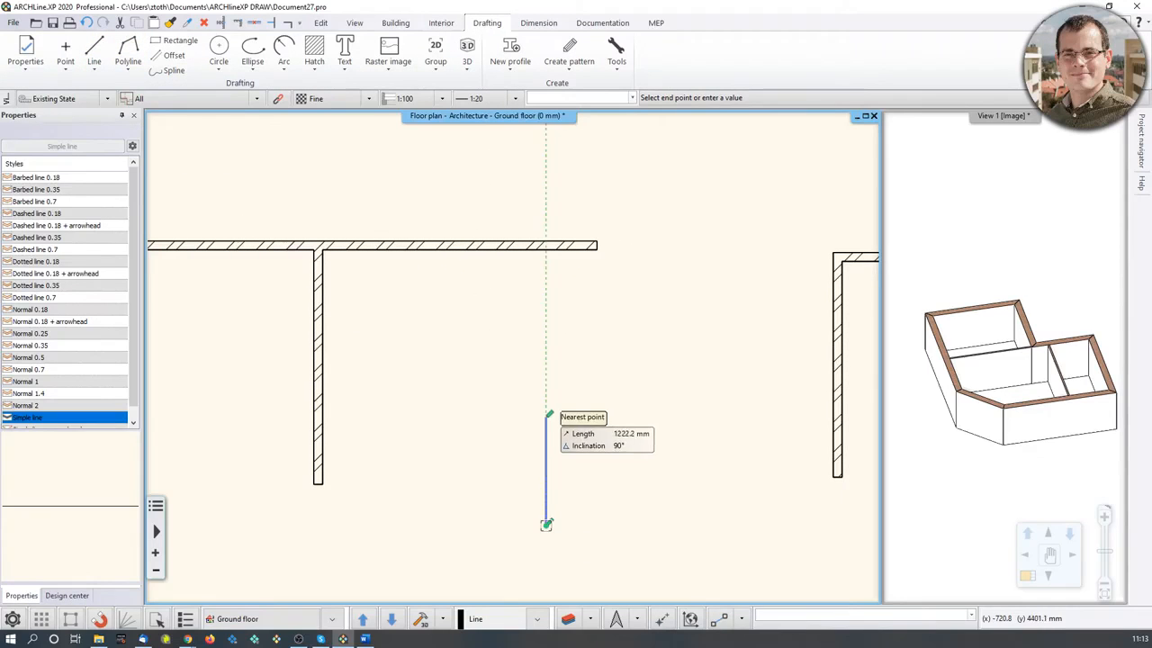
left_click(546, 416)
key("Return")
left_click(473, 390)
left_click(643, 391)
key("Return")
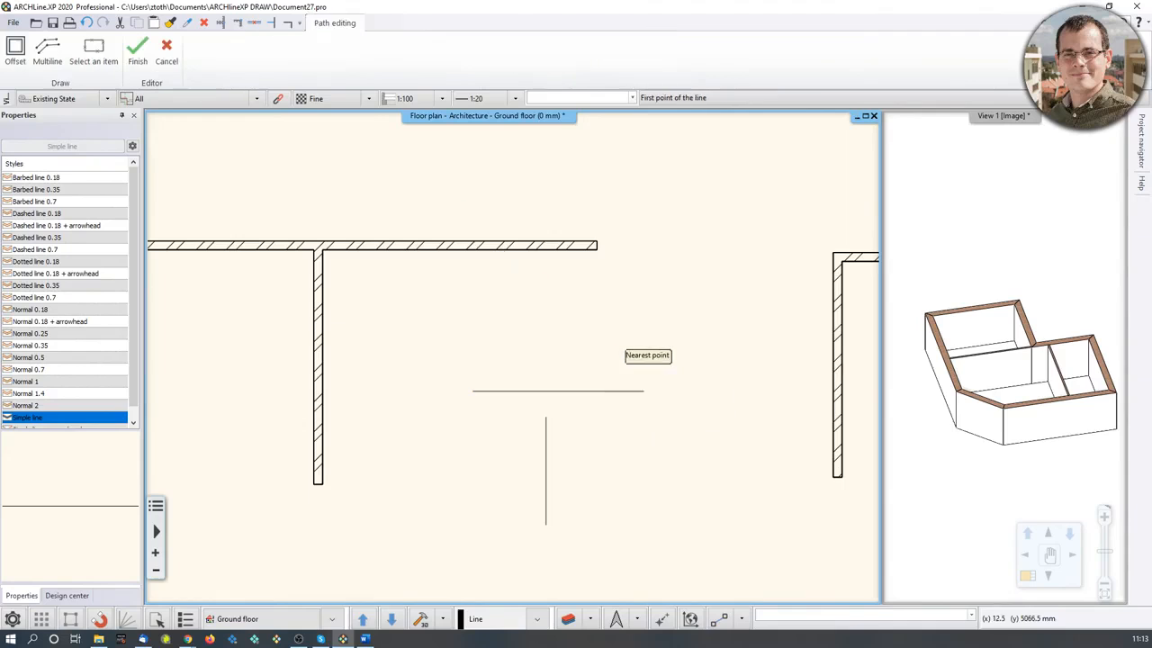
scroll(586, 465, "up", 2)
key("Escape")
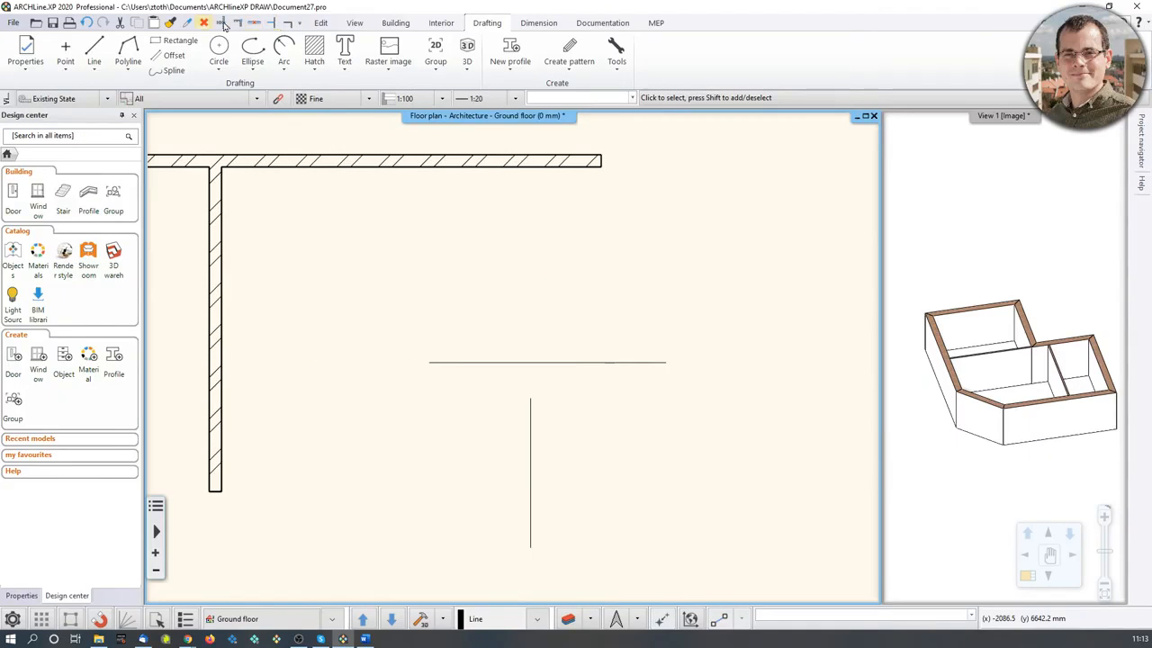
Step: Extend the sample vertical line up to the horizontal line above it with a T connection
left_click(272, 23)
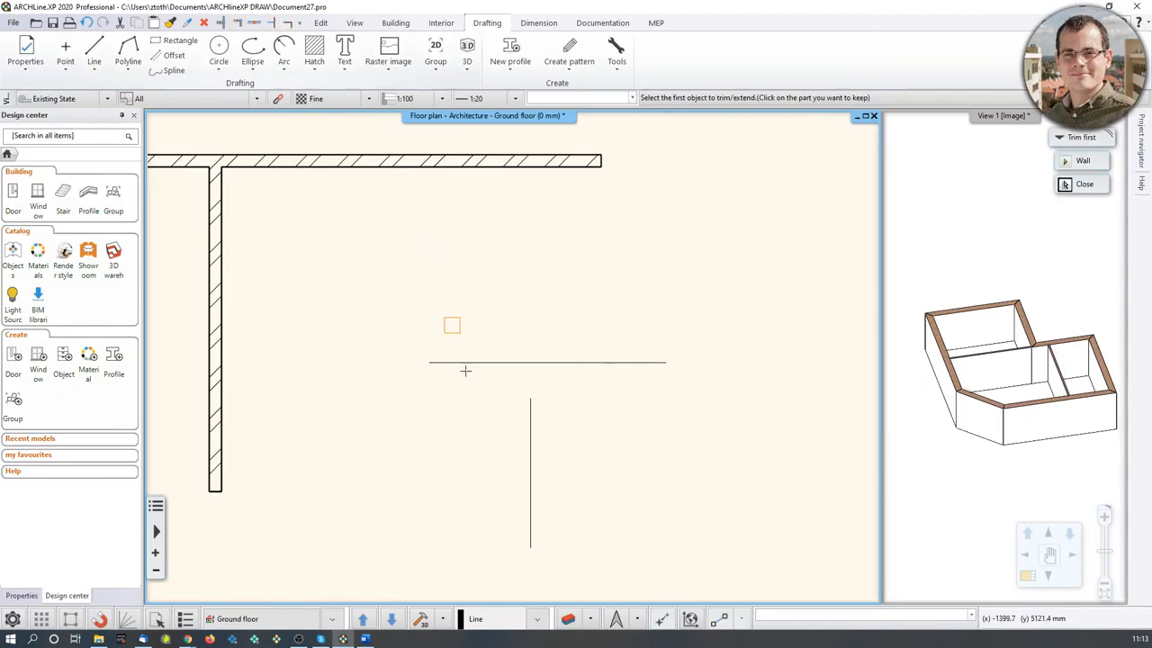
left_click(529, 443)
left_click(561, 363)
key("Escape")
Step: Delete all the sample walls and lines beside the floor plan, keeping the building itself
scroll(616, 396, "down", 5)
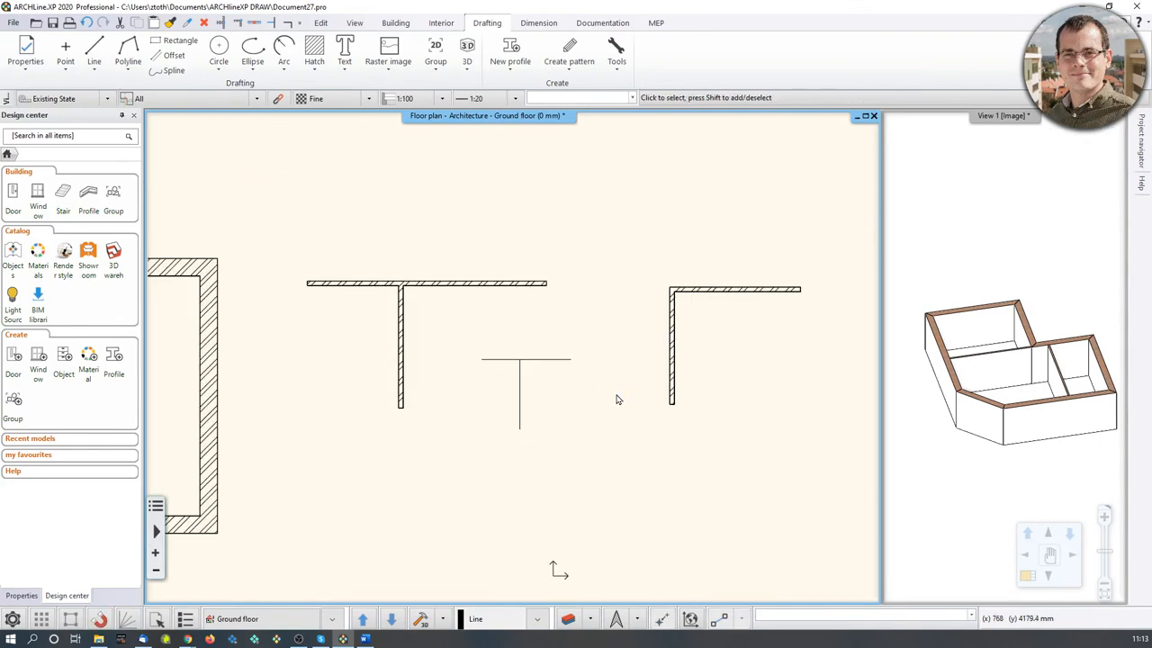
left_click_drag(380, 226, 765, 470)
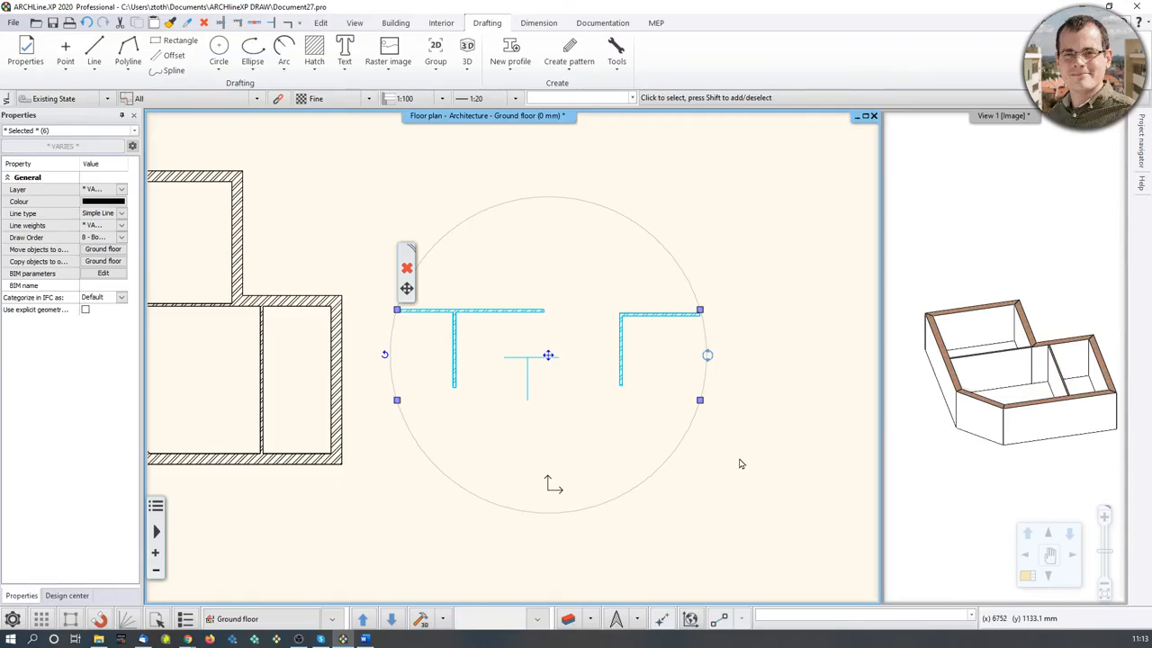
key("Delete")
middle_click_drag(549, 480, 835, 506)
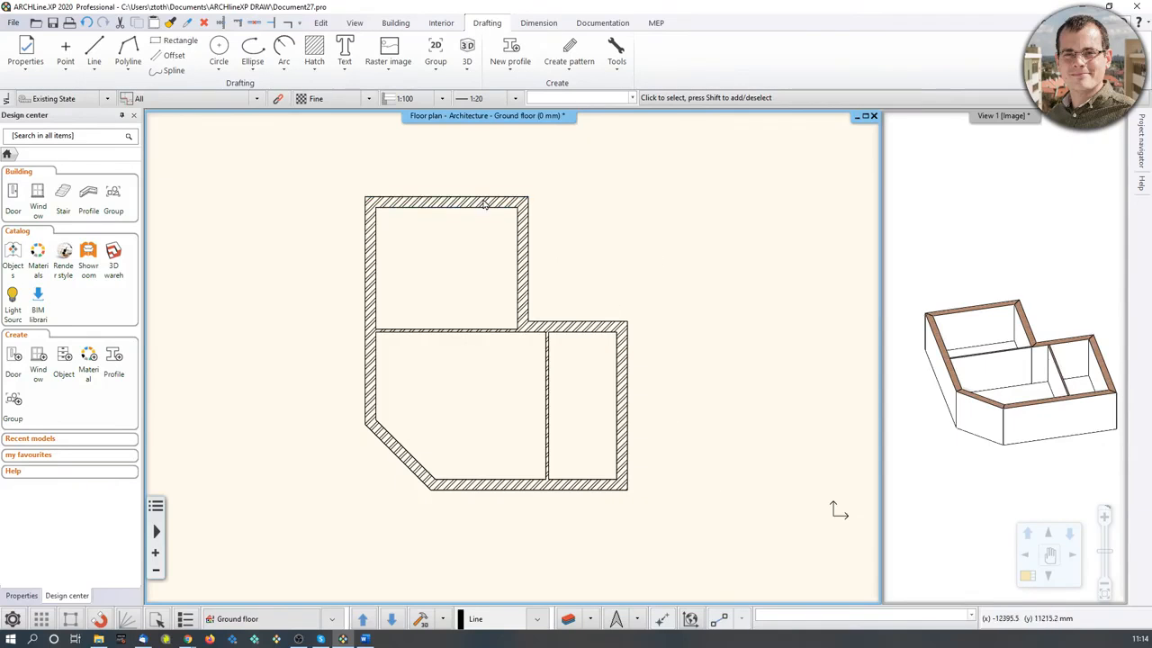
Step: Change the side material of the default slab properties to Bright_white
left_click(394, 23)
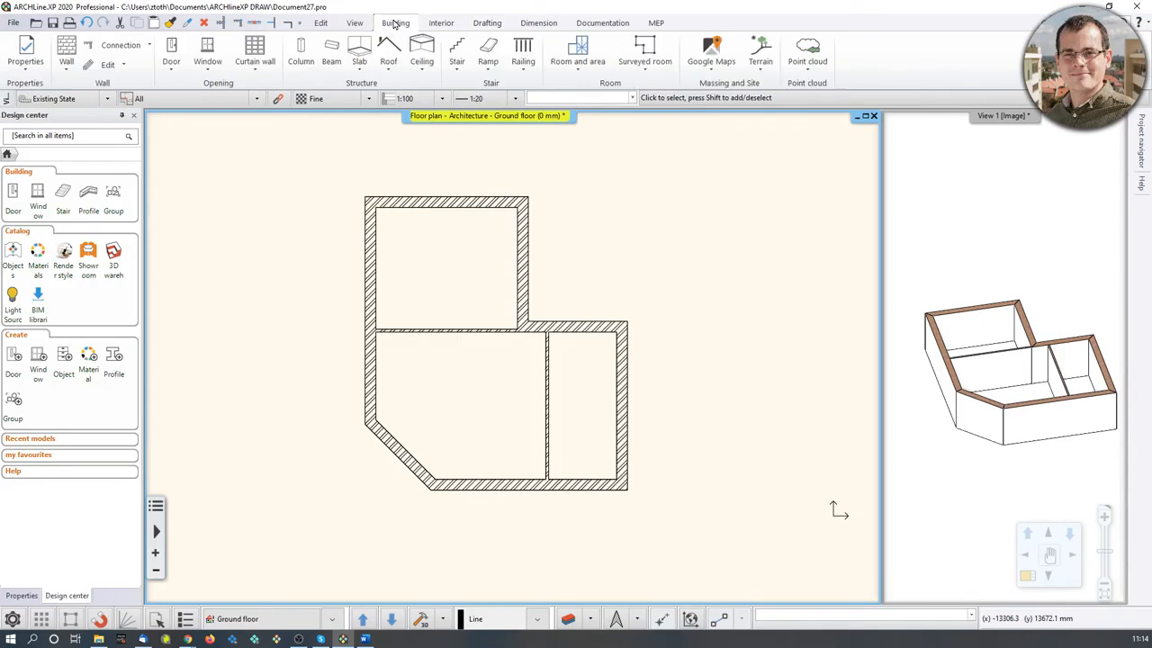
left_click(359, 60)
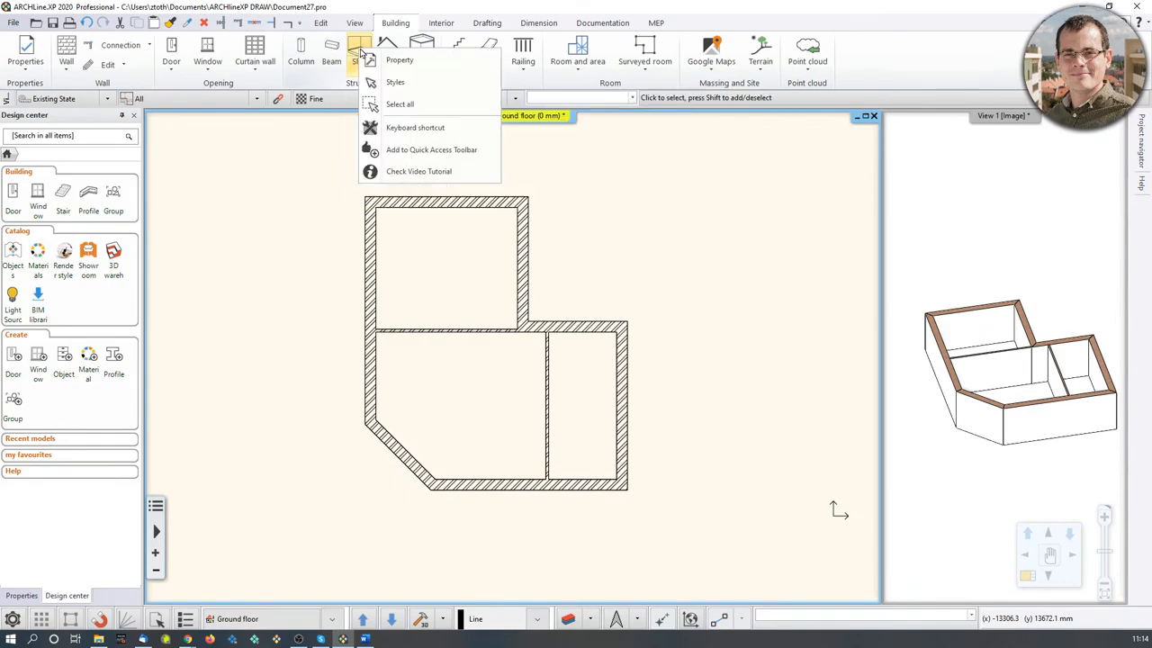
left_click(389, 72)
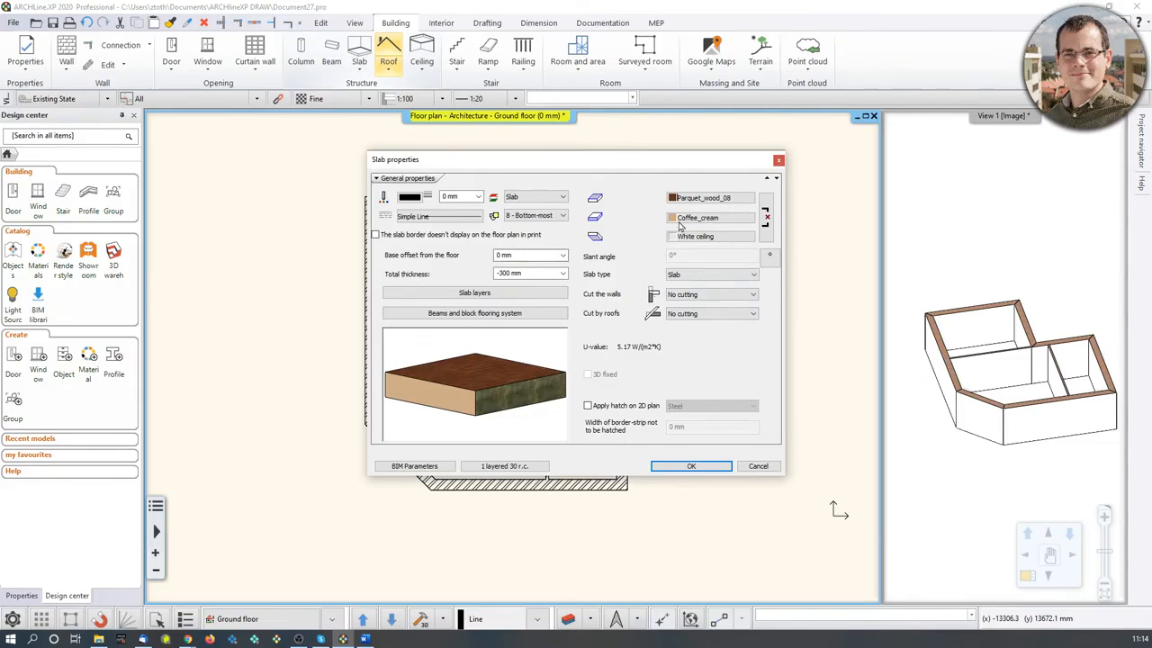
left_click(711, 218)
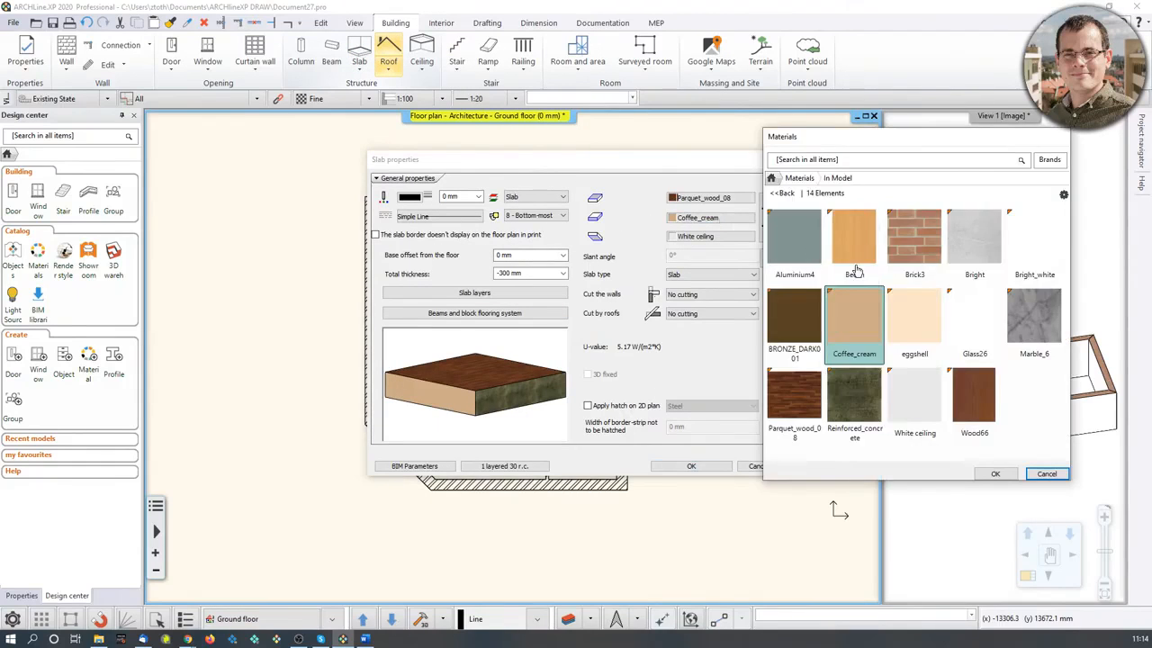
left_click(1028, 271)
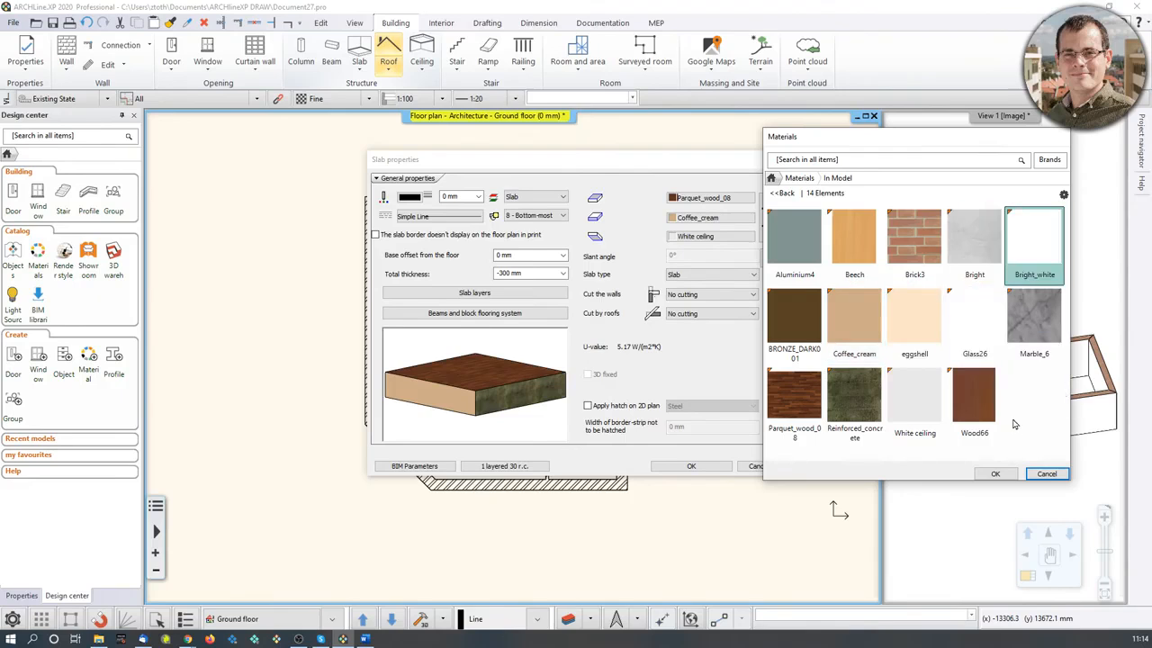
left_click(995, 473)
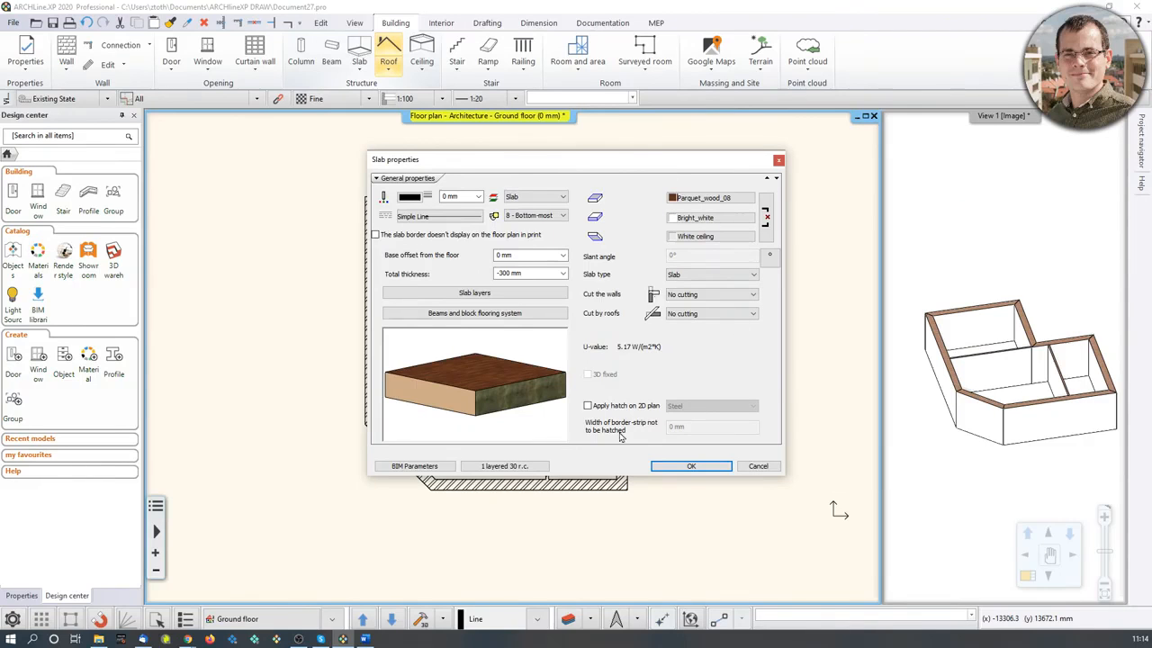
left_click(691, 466)
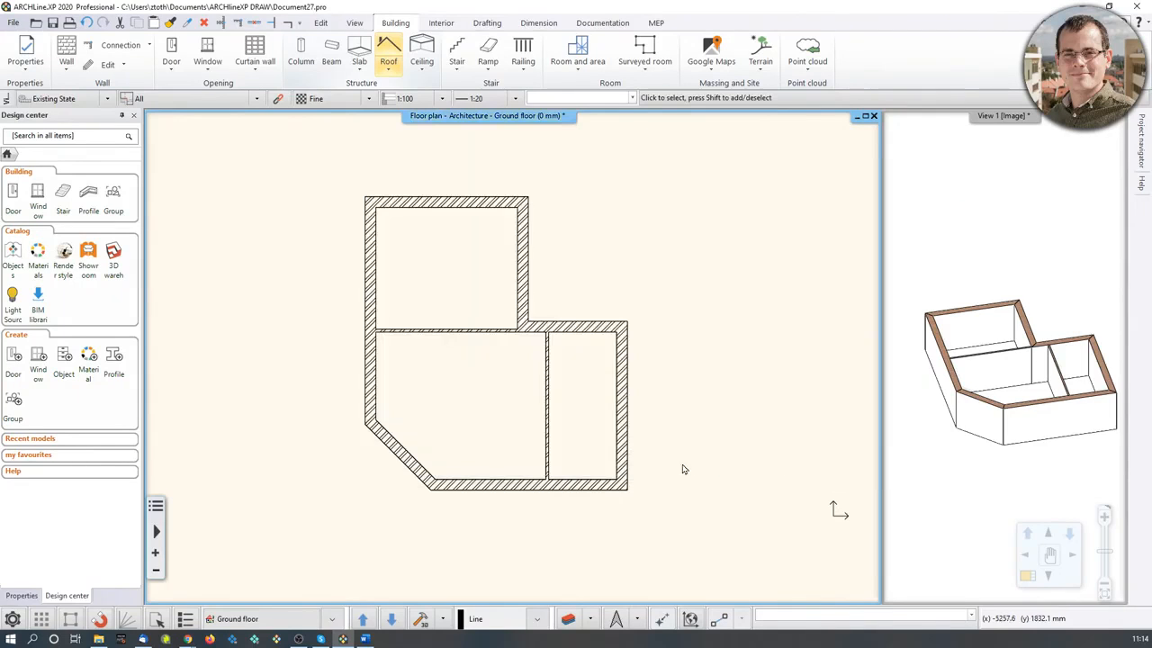
Step: Create a floor slab from the walls' combined outer contour by enclosing the whole building in a bounding rectangle
left_click(359, 70)
left_click(391, 110)
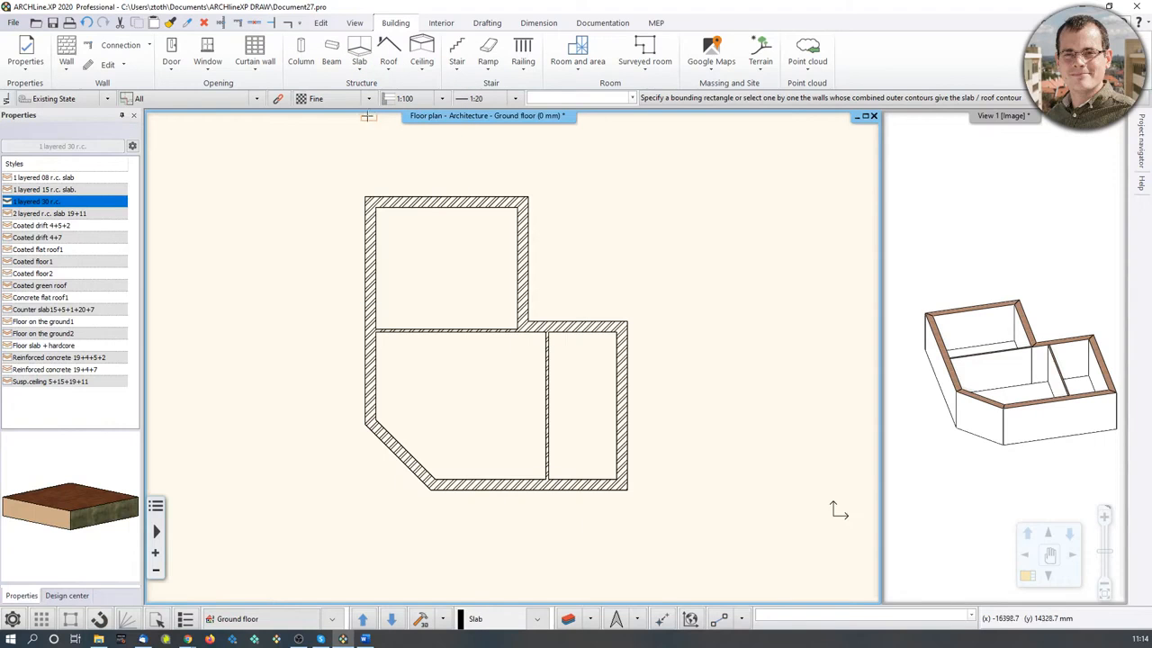
left_click(288, 140)
left_click(688, 540)
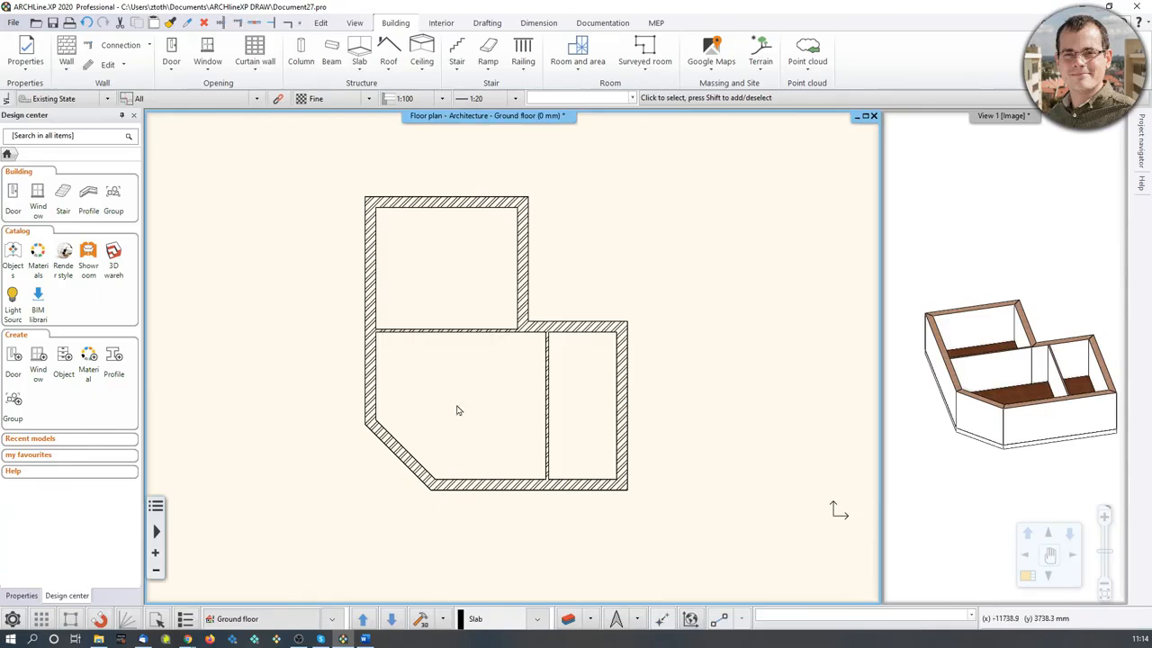
scroll(387, 385, "up", 2)
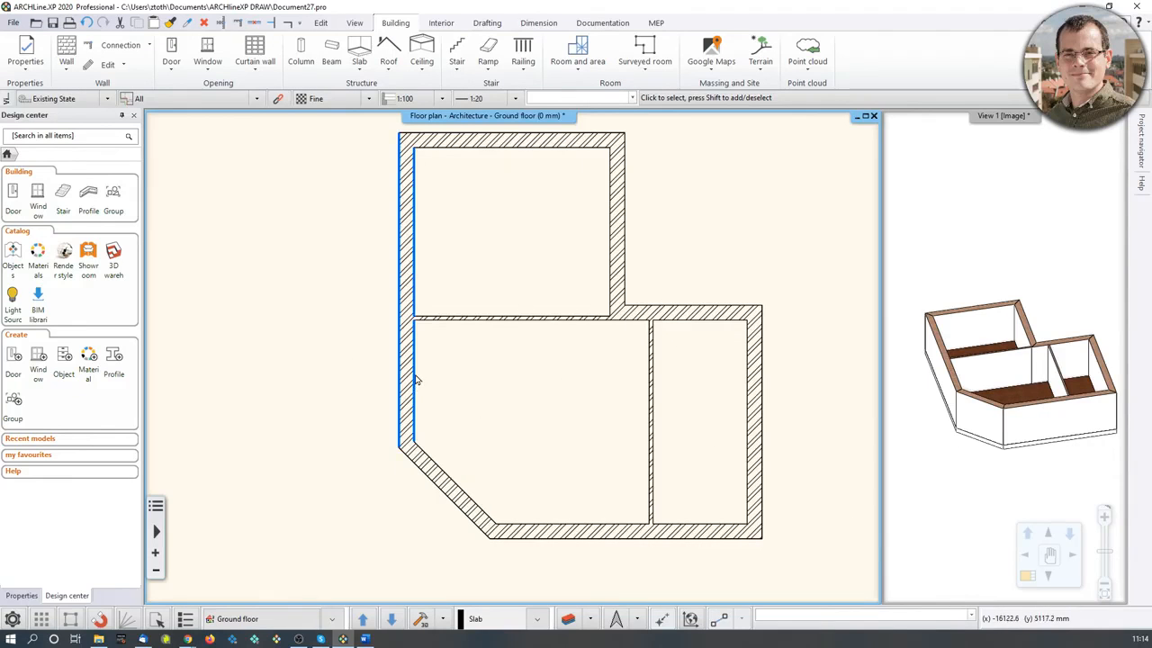
middle_click_drag(442, 368, 386, 378)
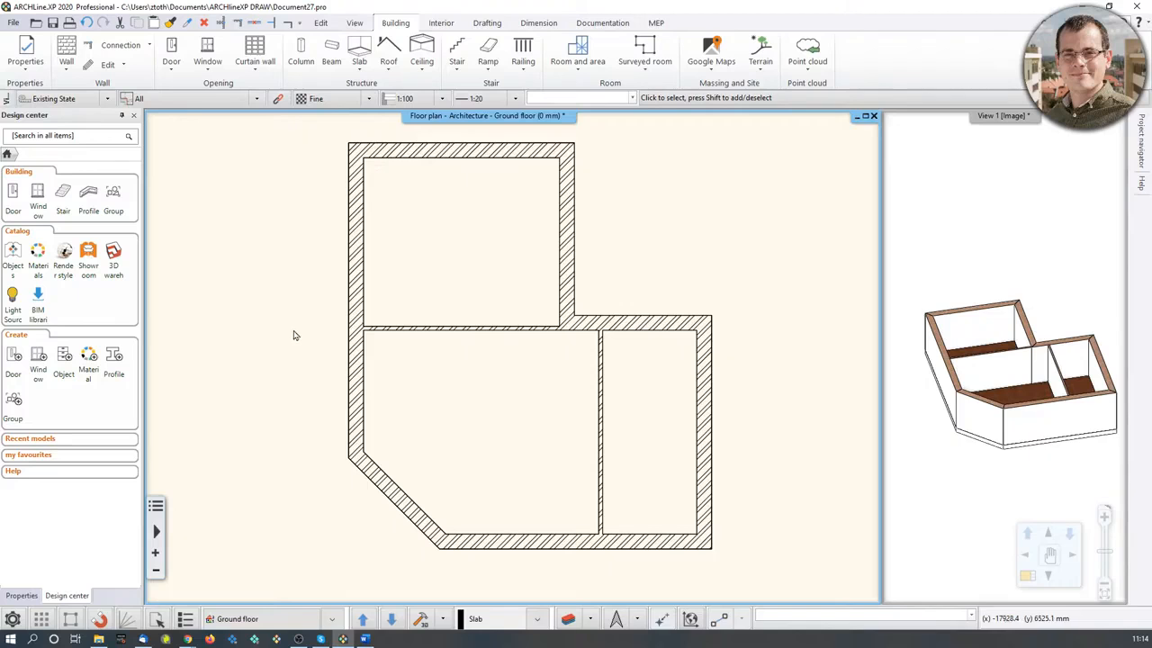
scroll(365, 211, "up", 10)
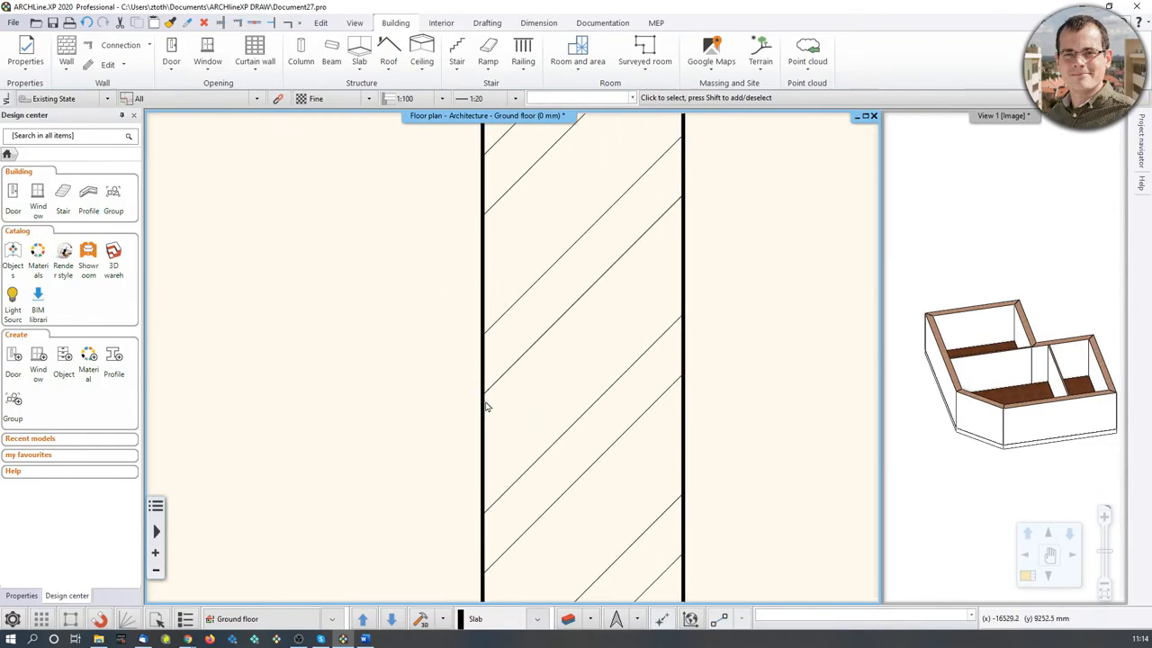
scroll(492, 352, "down", 5)
scroll(491, 352, "down", 5)
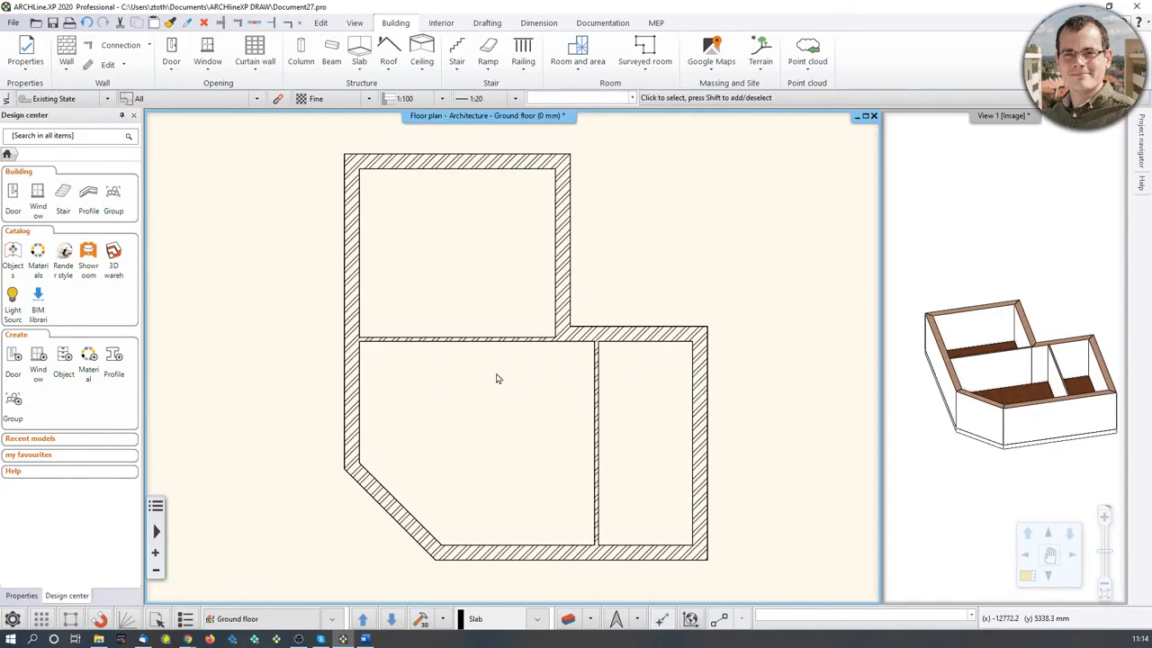
Step: Try line weights scales of 1:1, 1:100 and 1:200 on the floor plan, and settle on 1:10
left_click(22, 596)
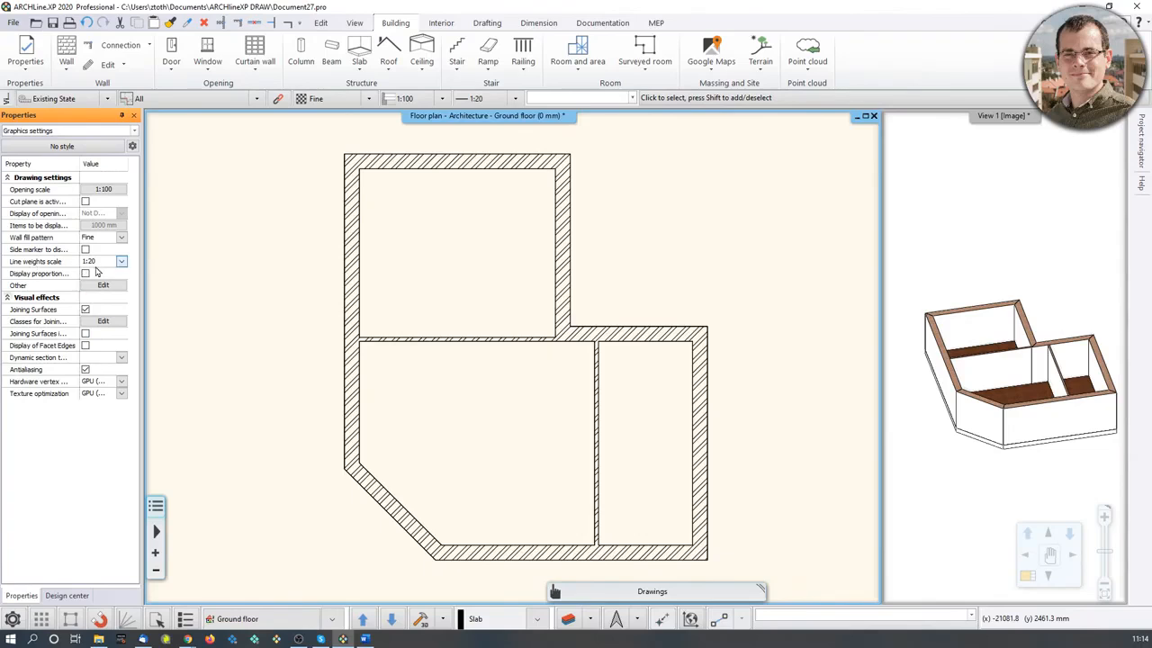
left_click(122, 261)
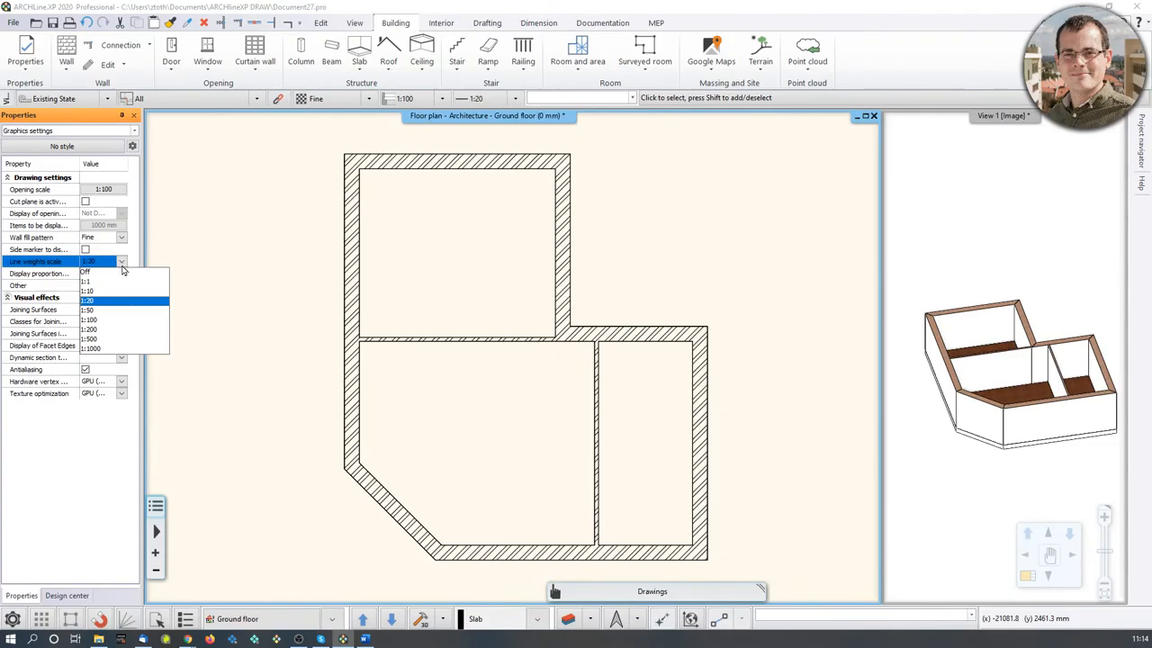
left_click(118, 286)
left_click(123, 261)
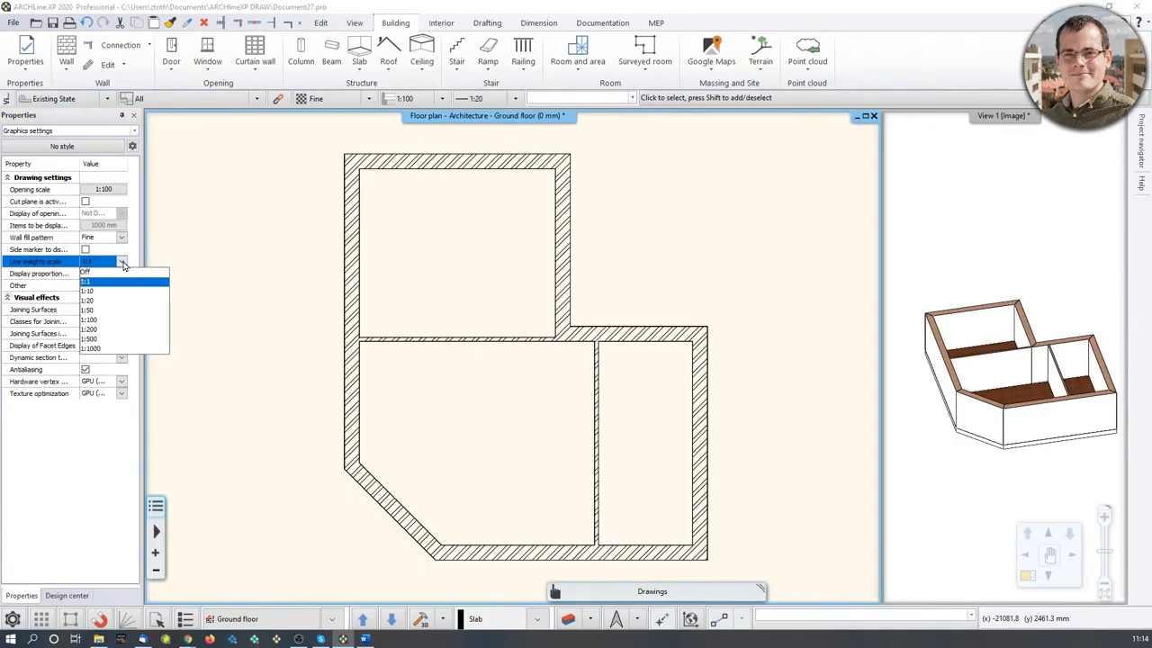
left_click(103, 321)
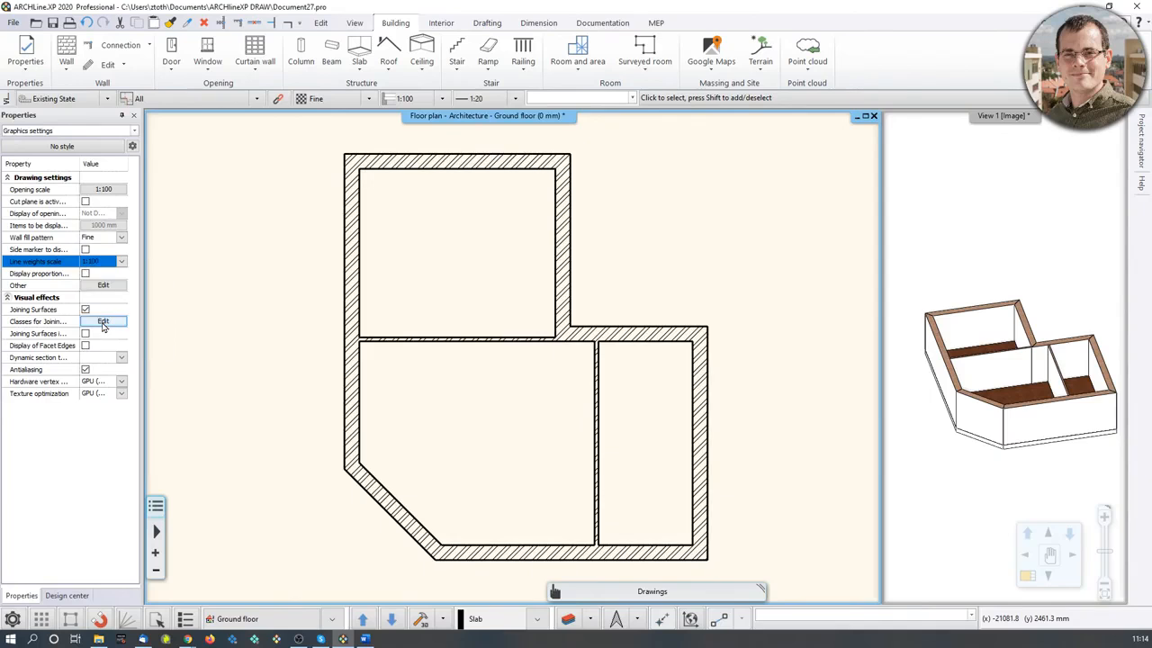
left_click(122, 262)
left_click(106, 331)
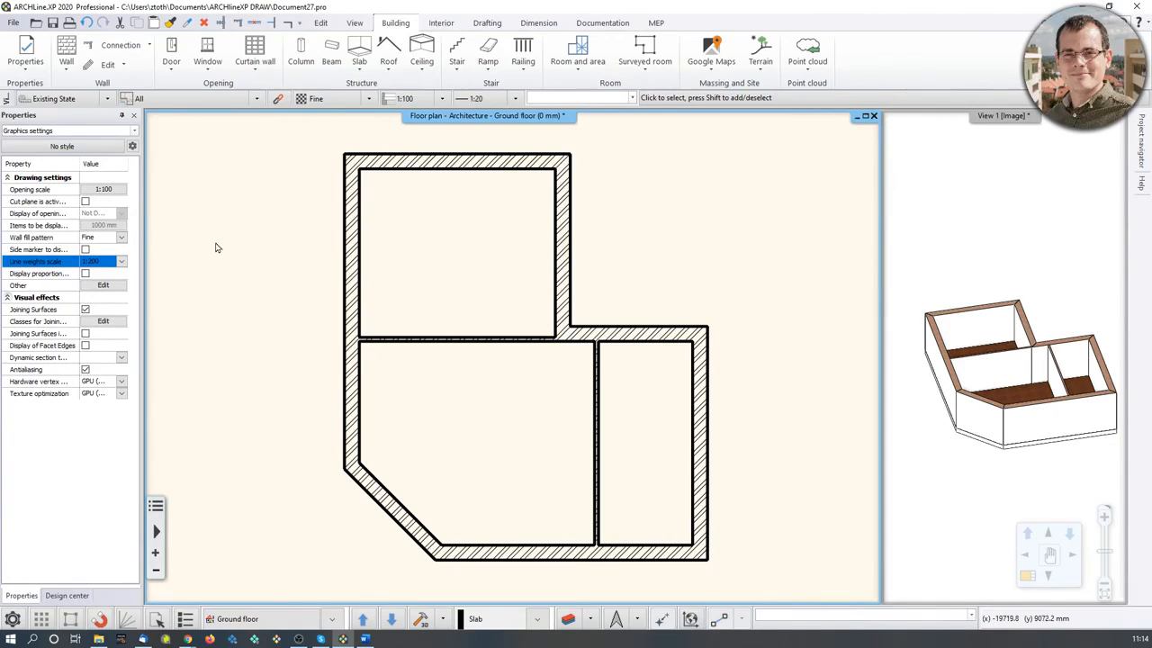
left_click(122, 262)
left_click(122, 291)
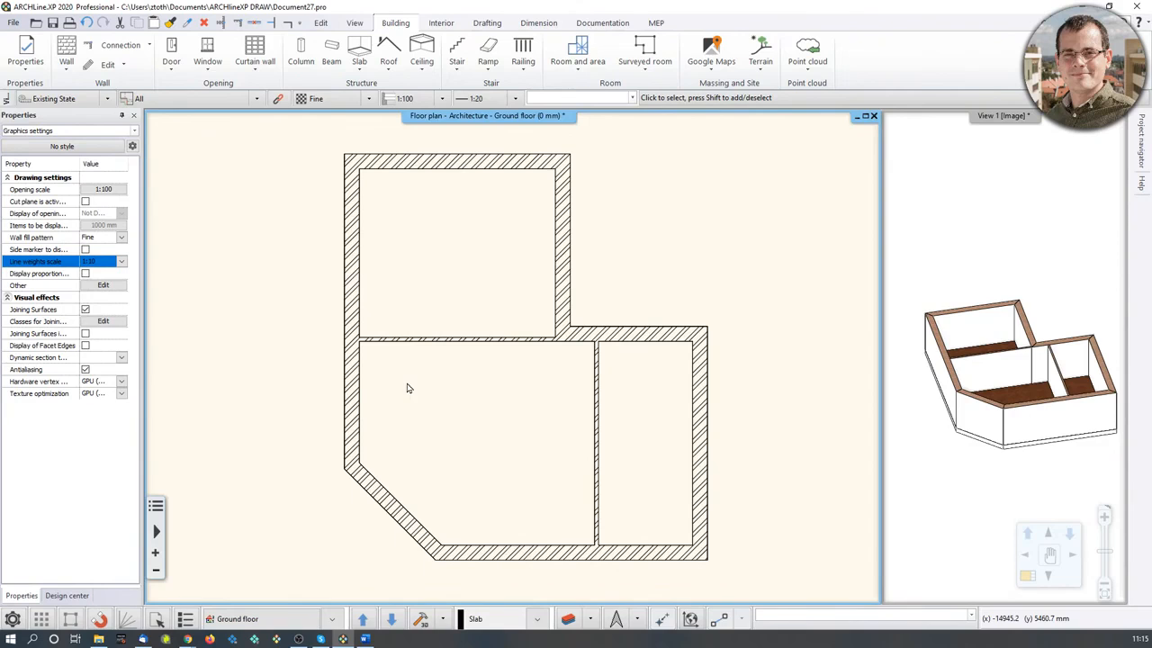
Step: Save the project under the new file name Webinar_project_001.pro in the ARCHlineXP Draw folder
left_click(15, 21)
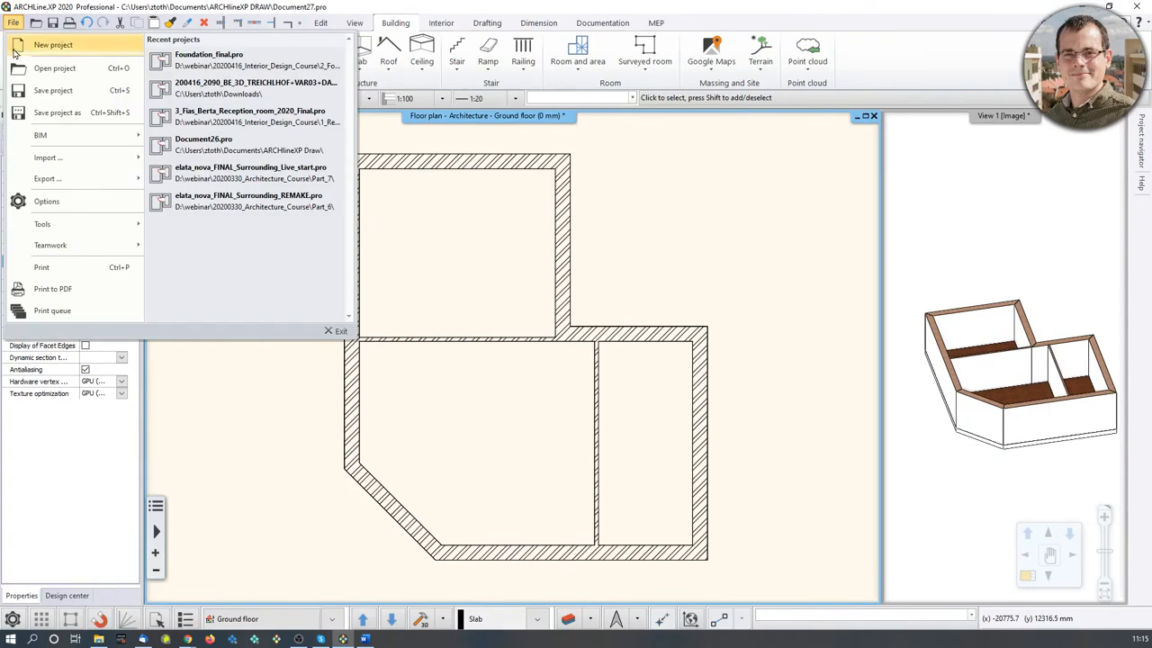
left_click(61, 118)
left_click(662, 469)
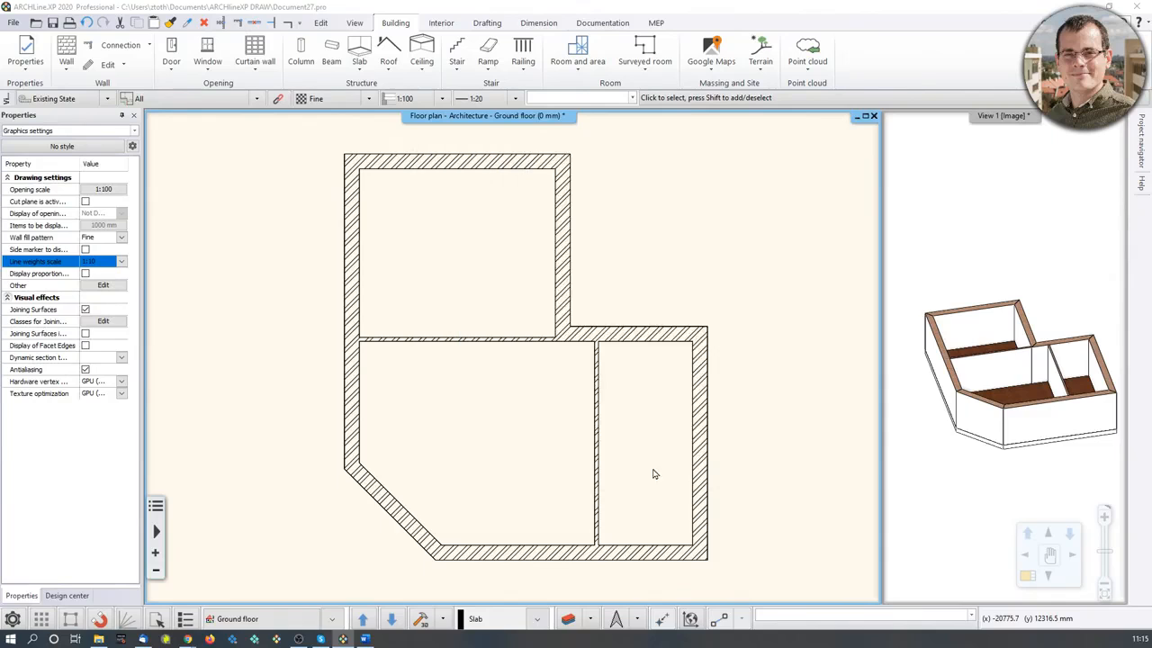
left_click(566, 437)
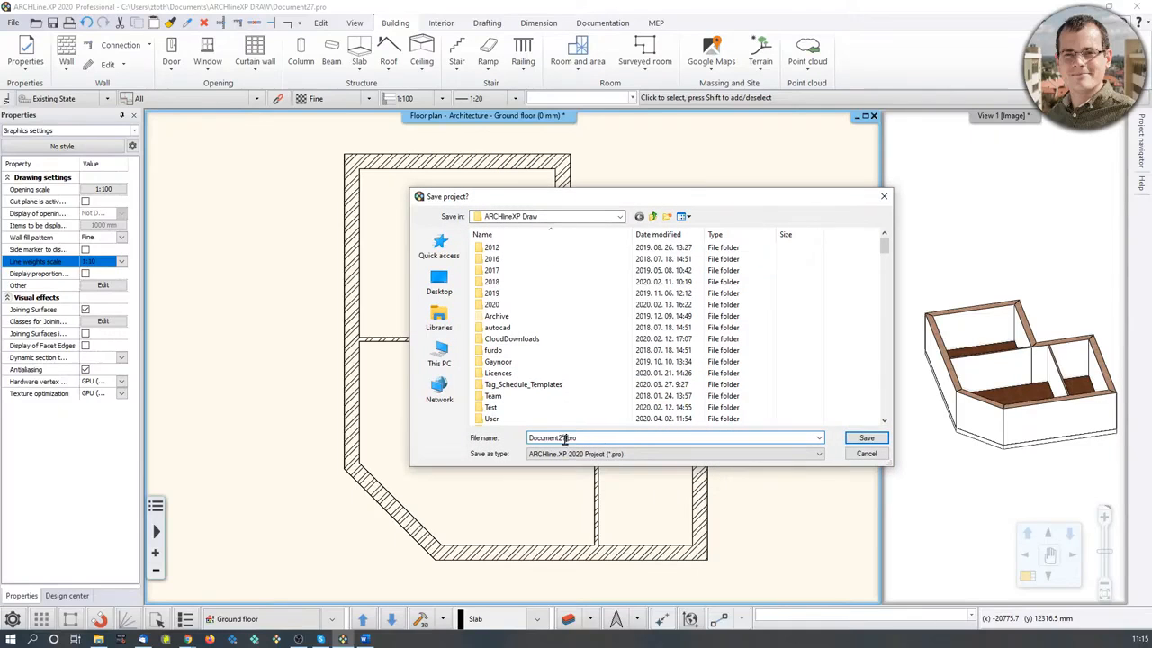
left_click_drag(567, 437, 465, 447)
type("Webinar")
type("_f")
type("roject")
type("_001")
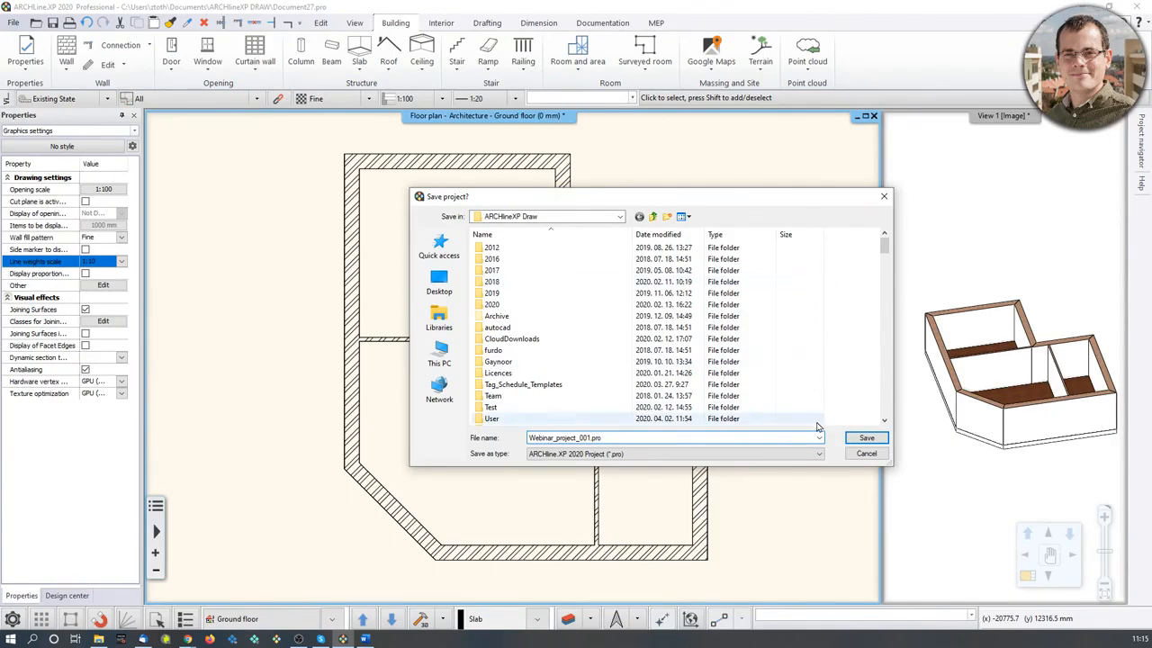
left_click(866, 437)
Step: Offset the floor slab's edge beneath the diagonal exterior wall outward by 1000 mm
left_click(66, 595)
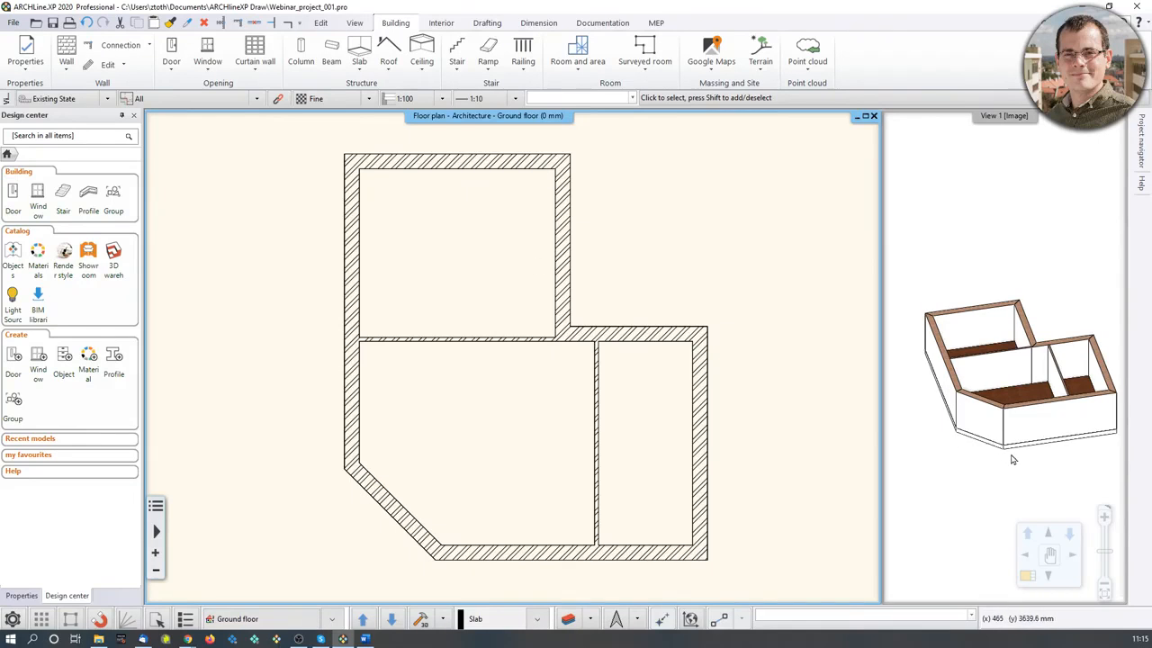
scroll(389, 528, "up", 1)
scroll(390, 529, "up", 1)
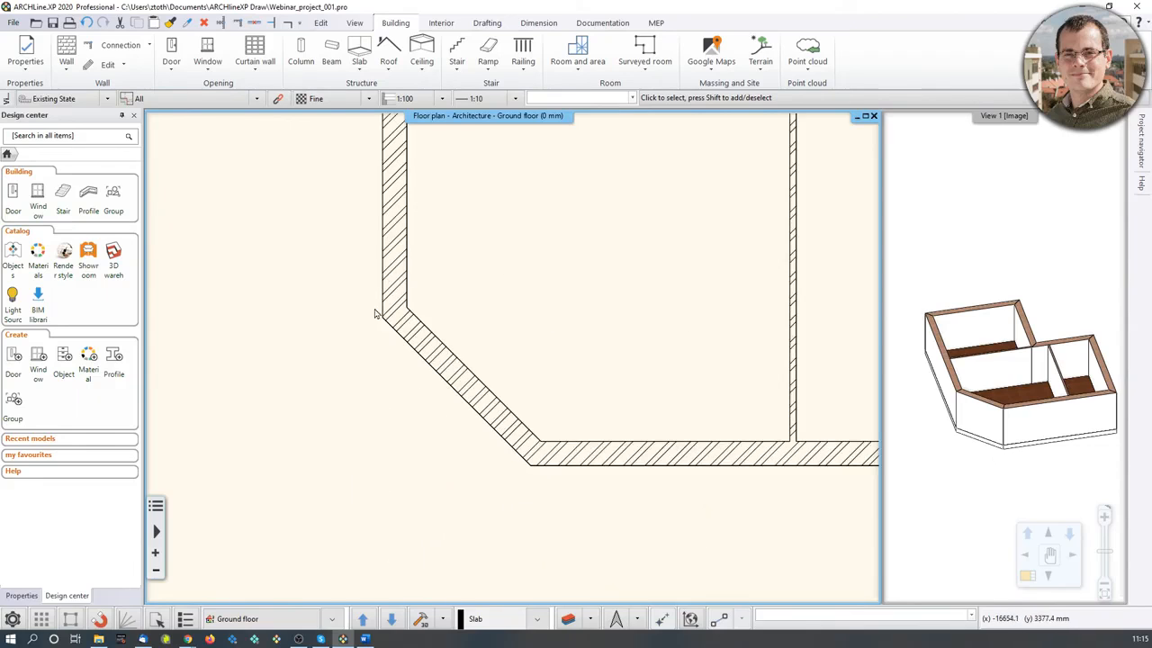
left_click(473, 414)
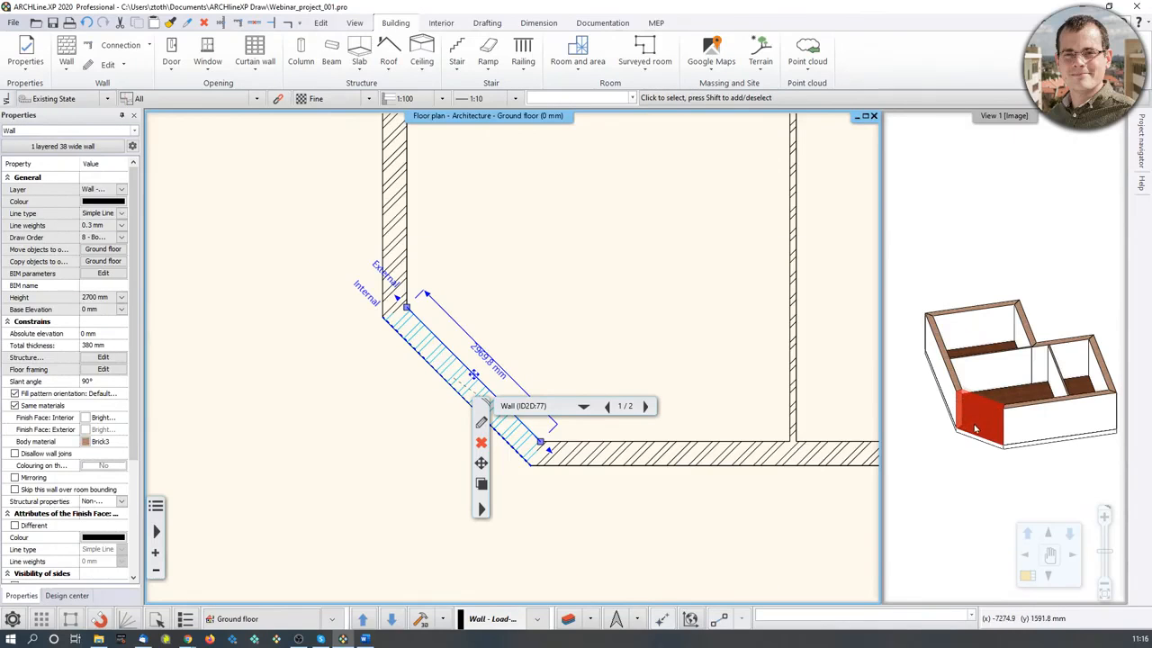
left_click(583, 406)
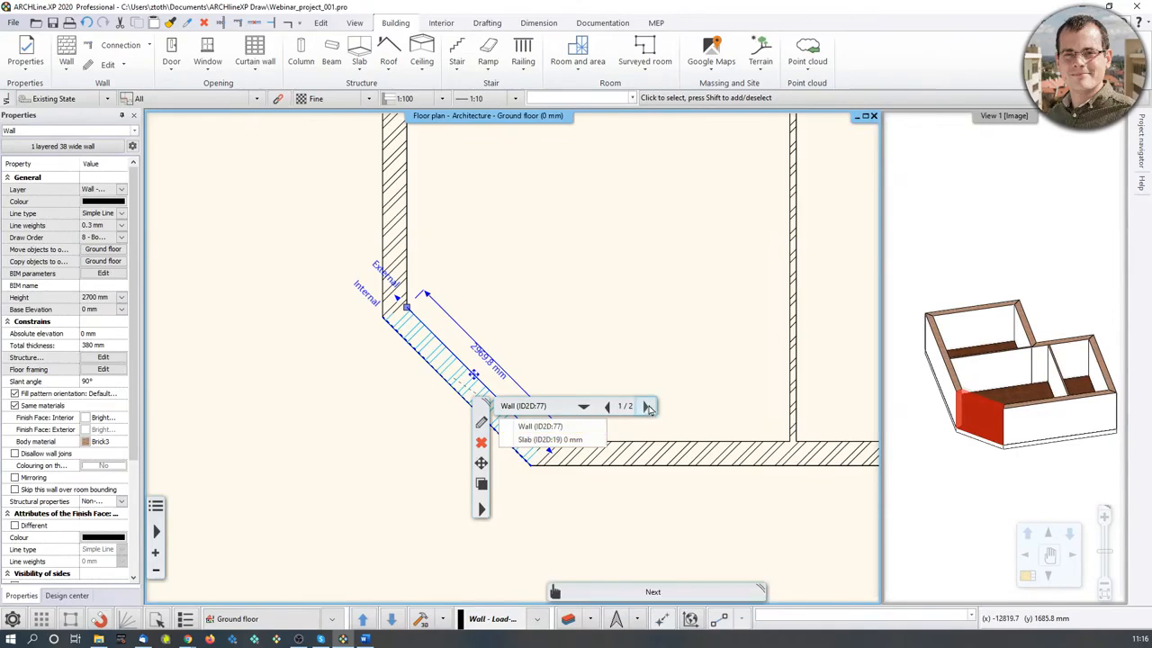
left_click(651, 409)
left_click(613, 408)
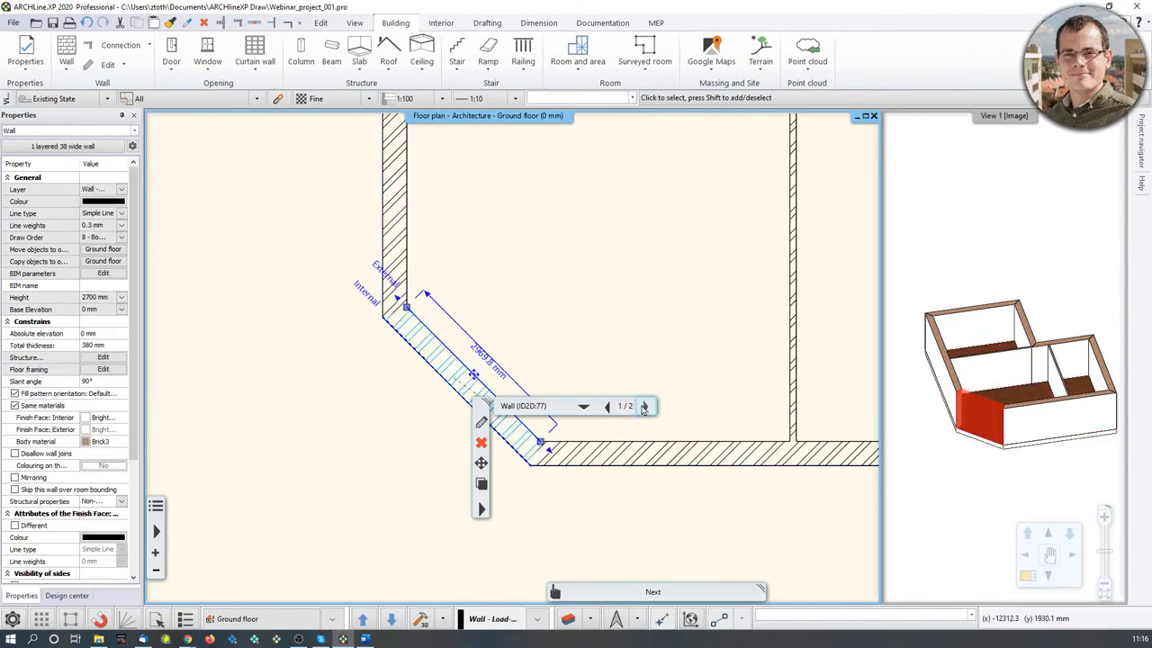
left_click(646, 409)
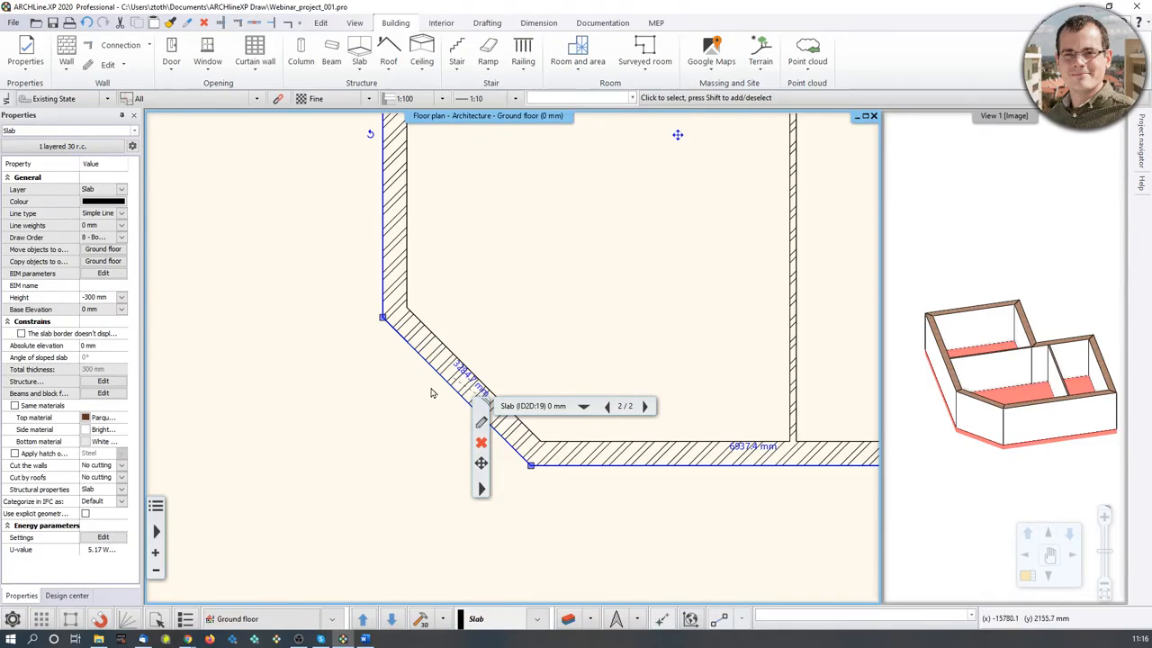
mouse_move(443, 382)
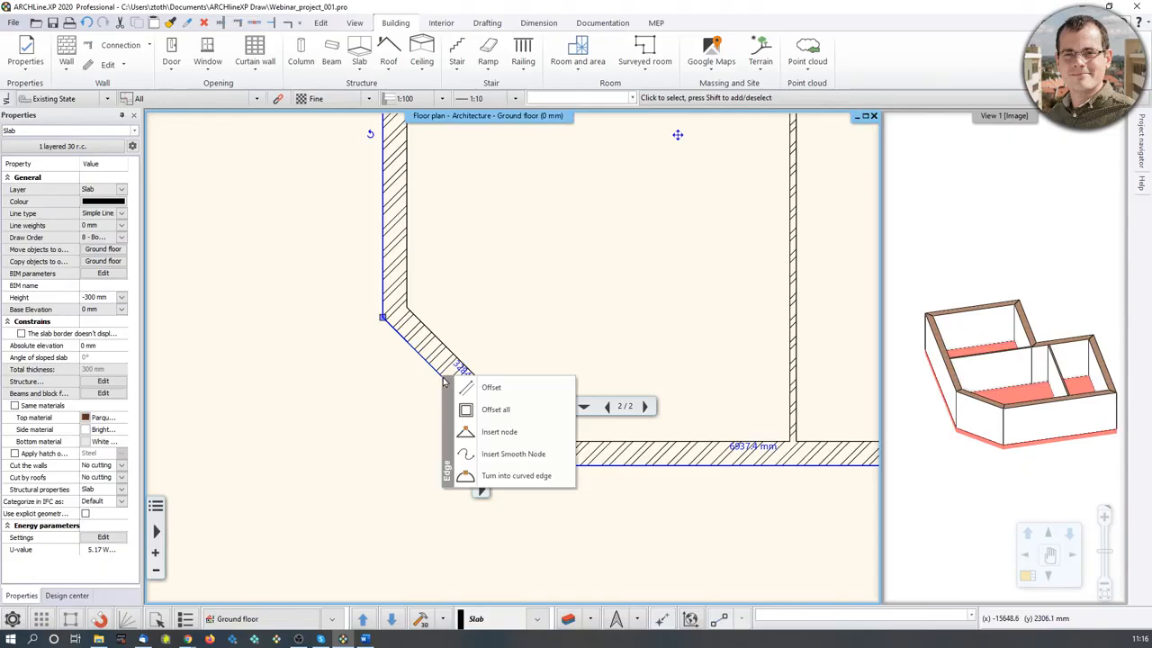
left_click(466, 388)
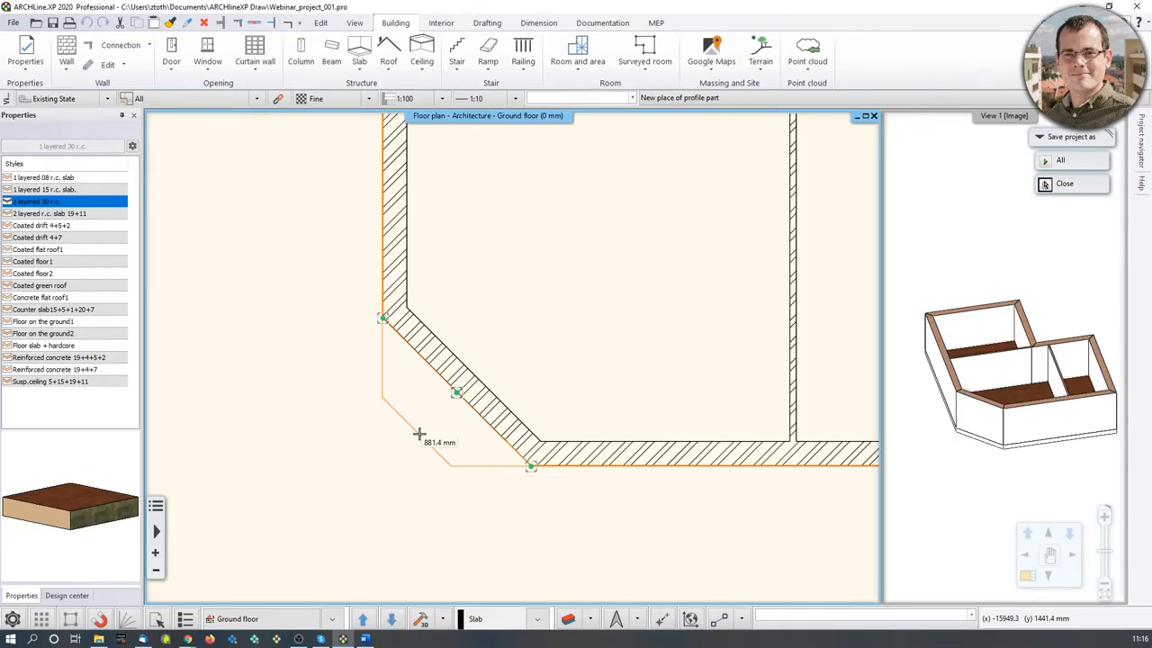
type("10")
key("Return")
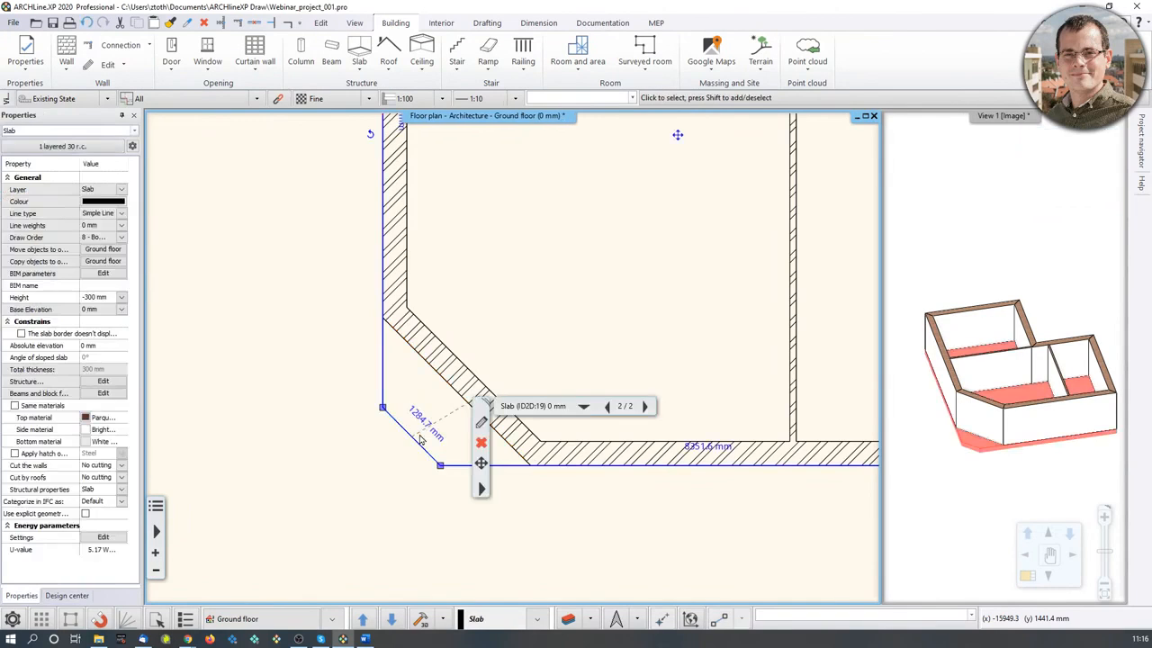
left_click(378, 486)
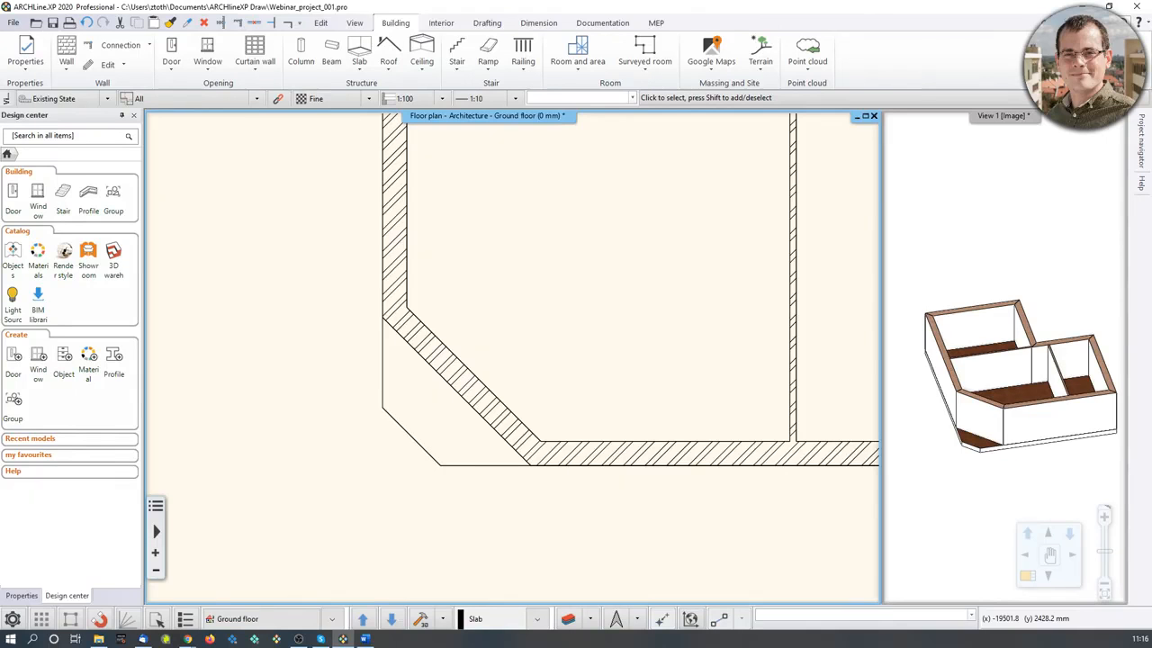
Step: Rename the building level above the ground floor, 1. floor, as Flat roof
scroll(623, 349, "down", 2)
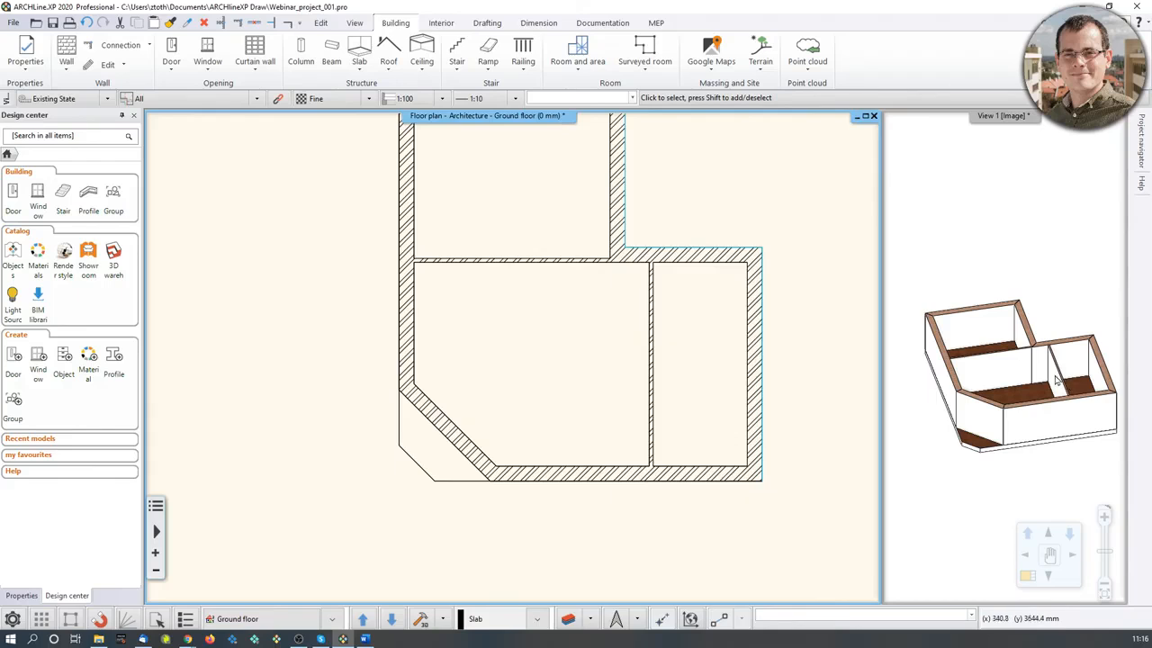
middle_click_drag(991, 344, 978, 381)
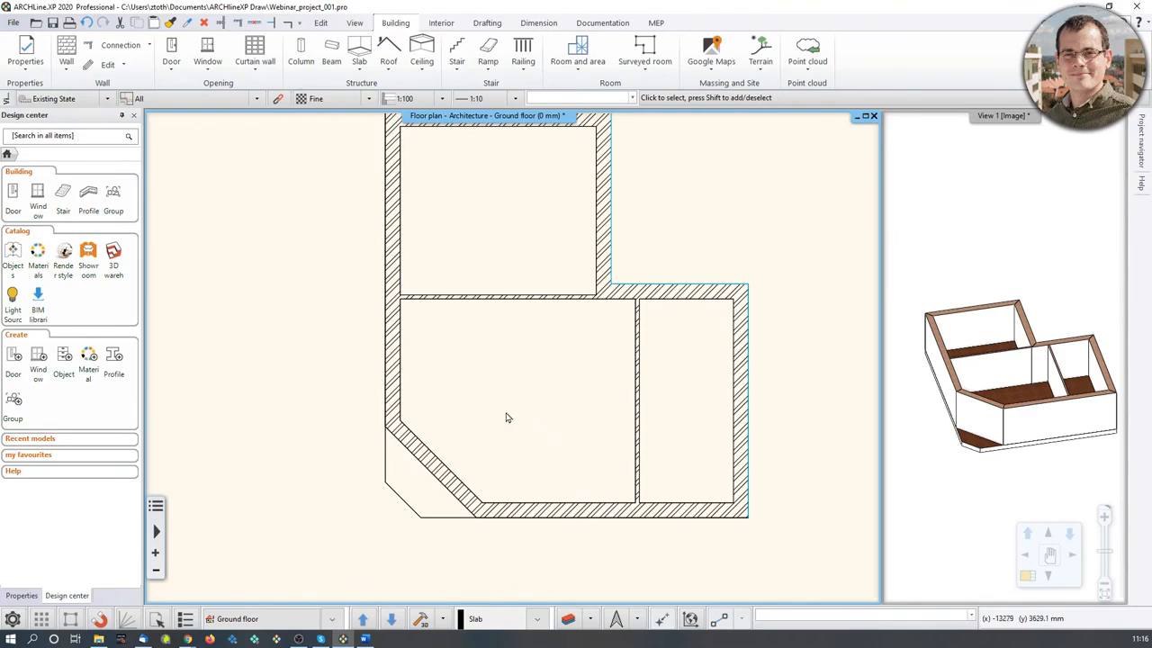
left_click(265, 618)
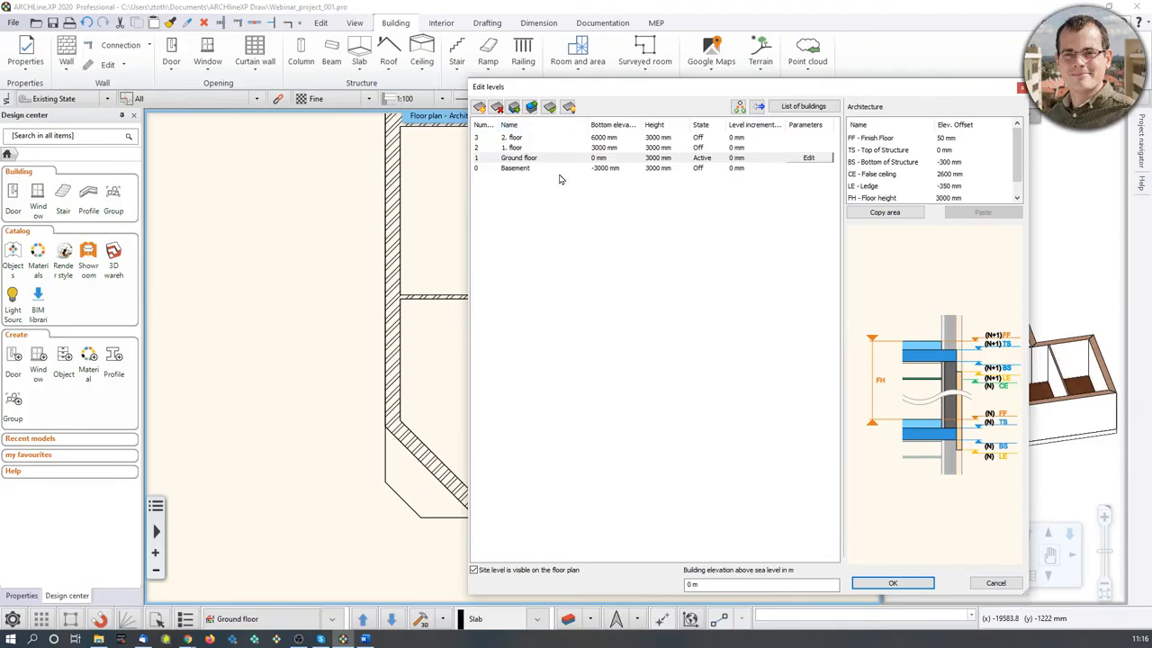
left_click_drag(622, 91, 289, 101)
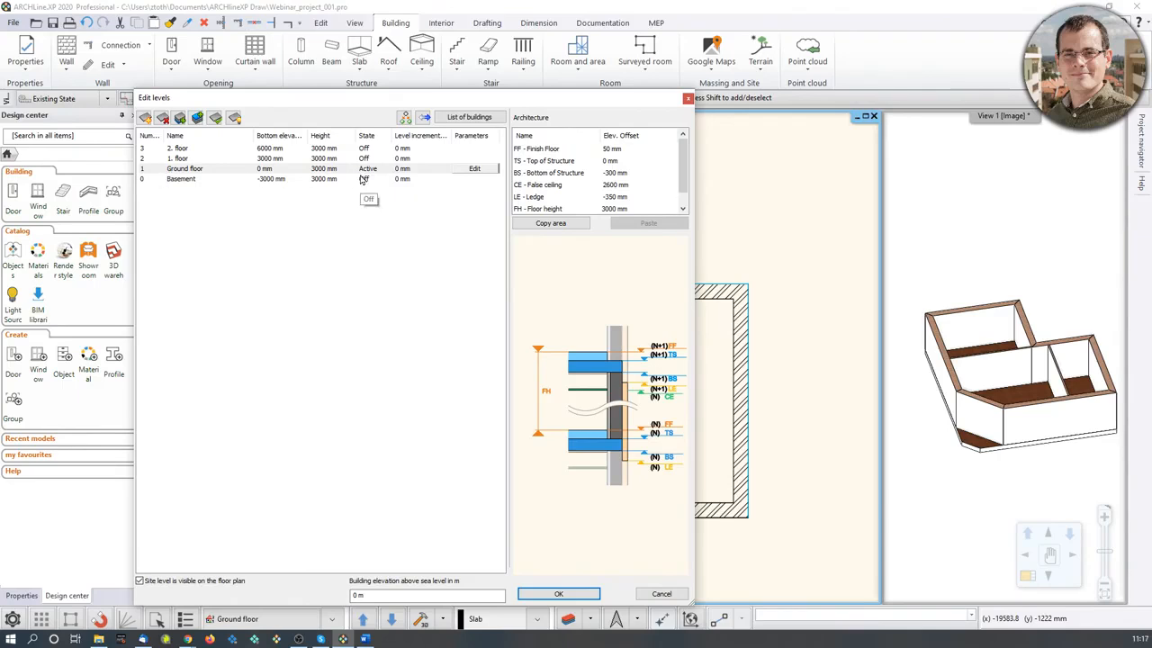
double_click(208, 168)
left_click(190, 158)
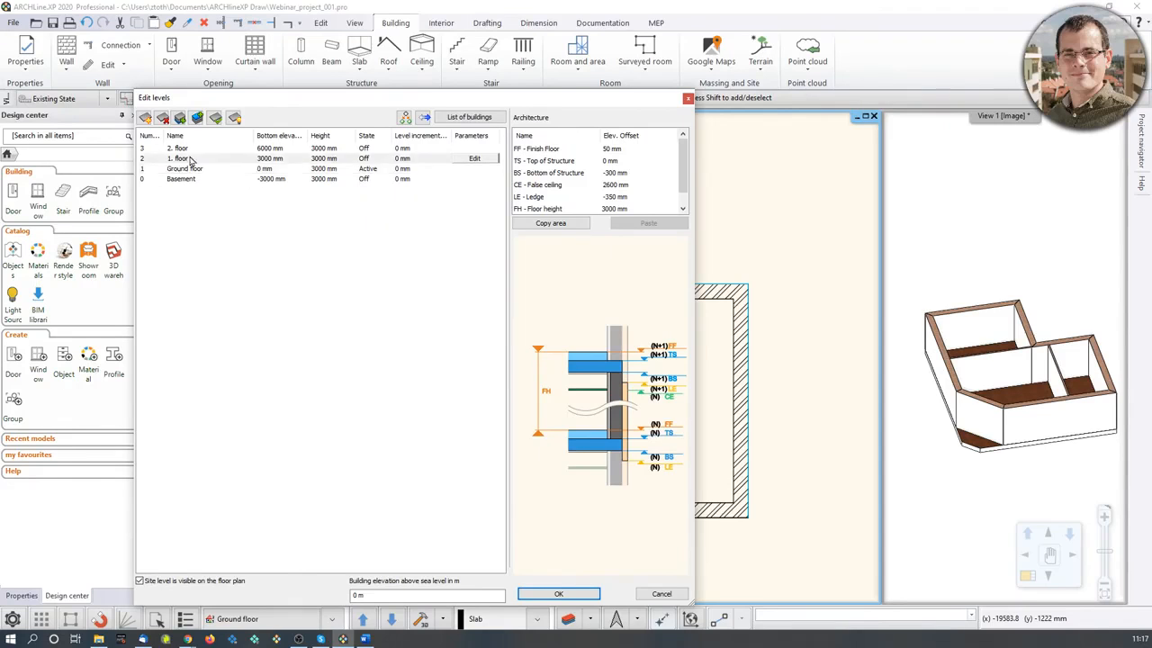
left_click(190, 159)
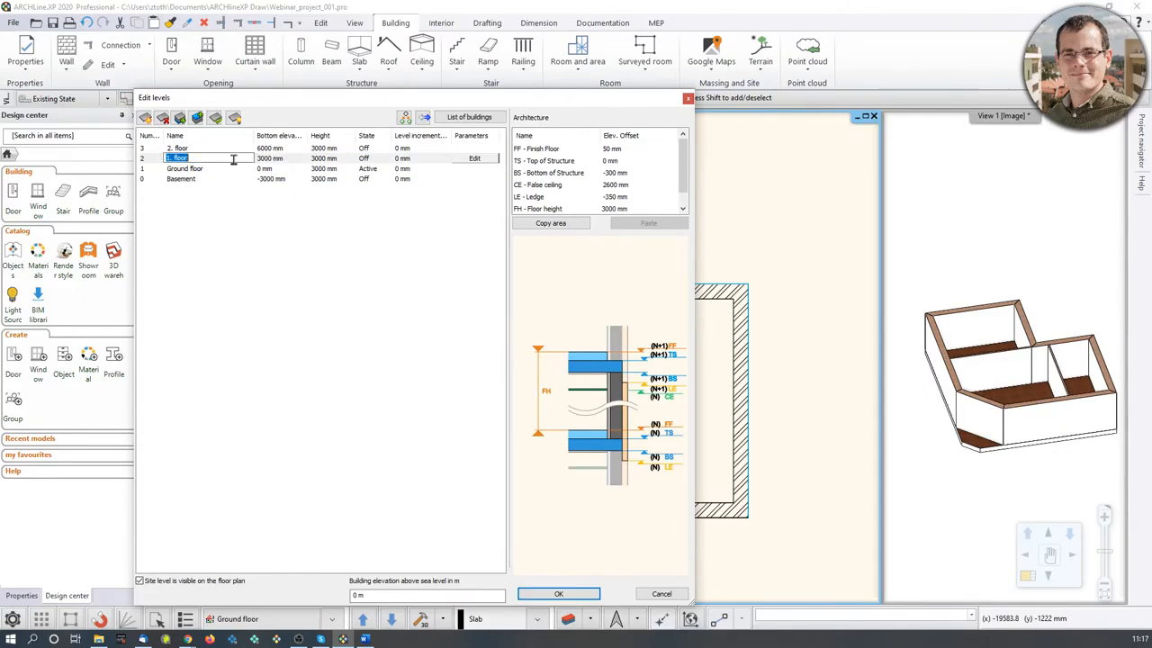
type("Flat roof")
left_click(304, 218)
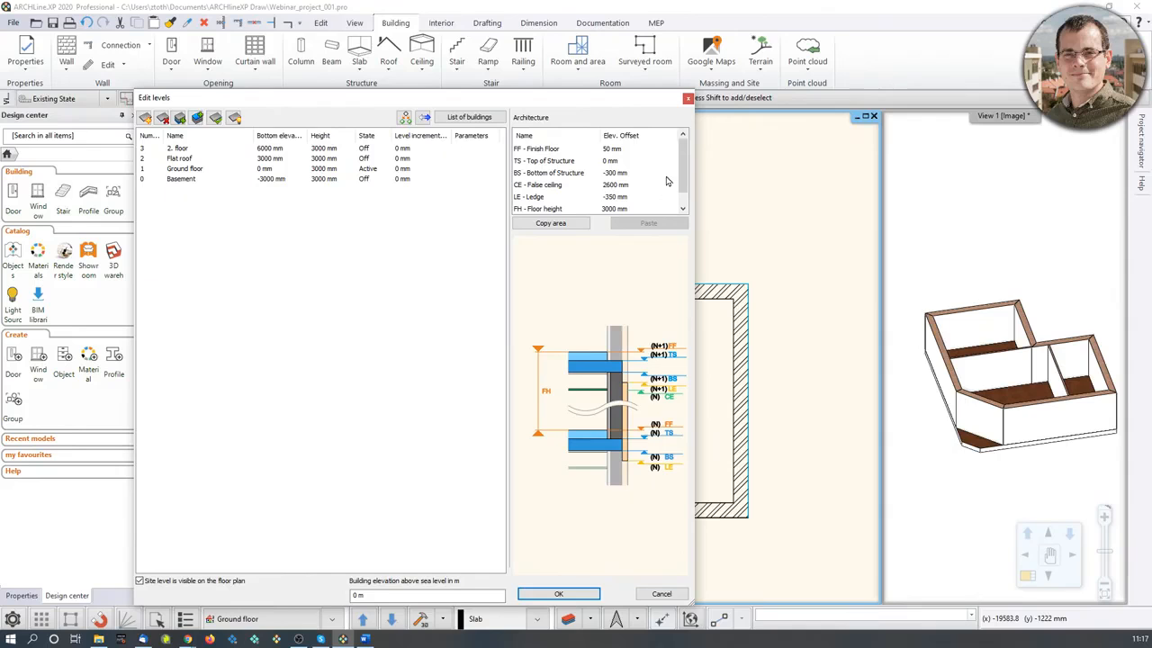
left_click(581, 594)
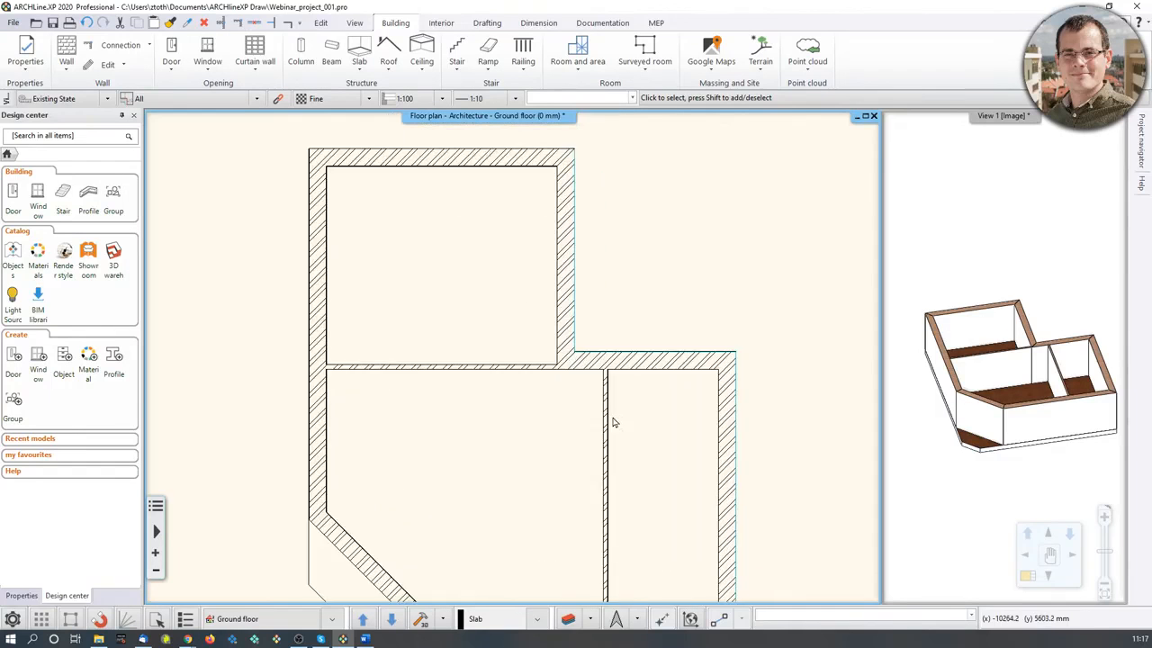
Step: Copy all the ground floor's walls and its slab to the Flat roof level, and make that level active
left_click(318, 184)
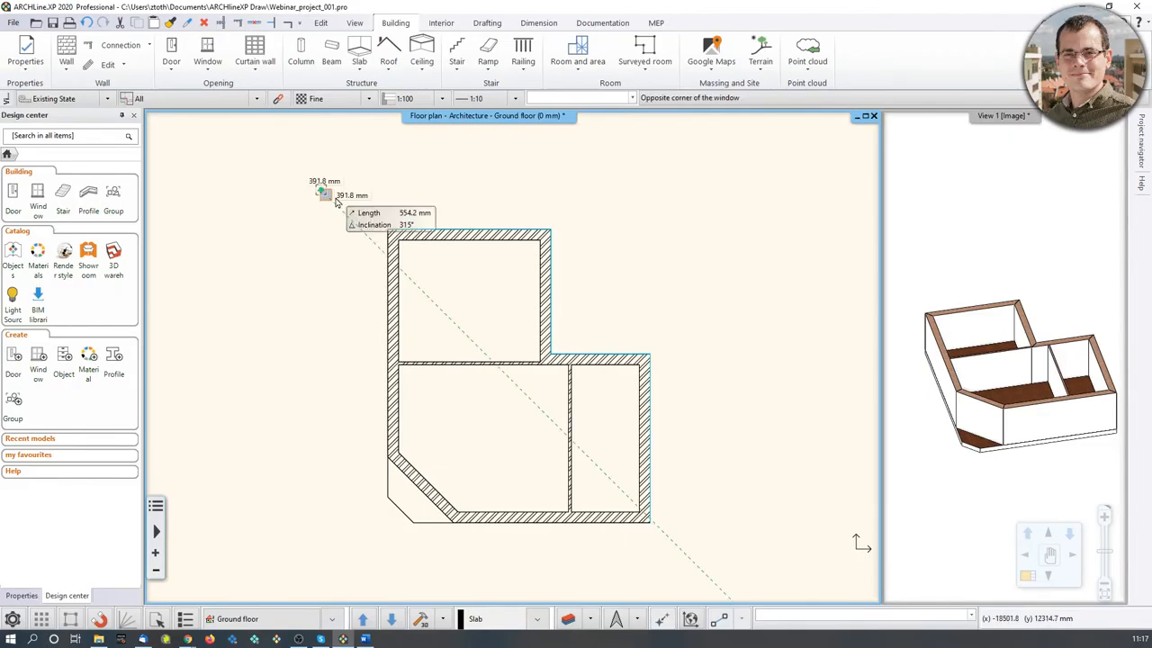
left_click(696, 580)
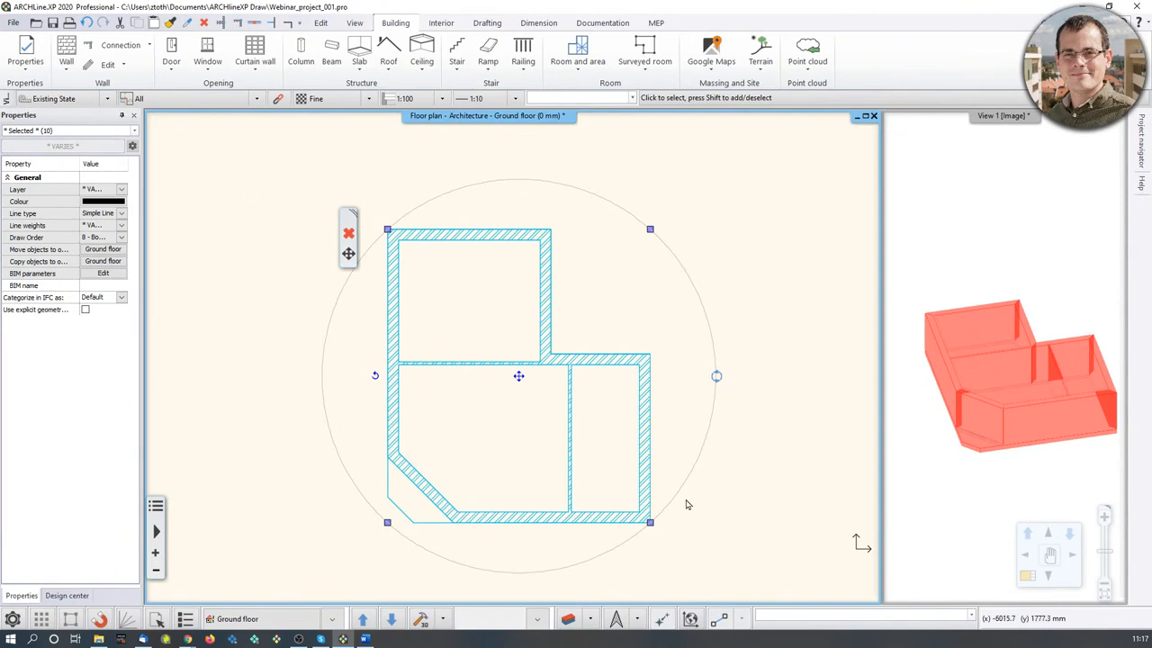
left_click(283, 620)
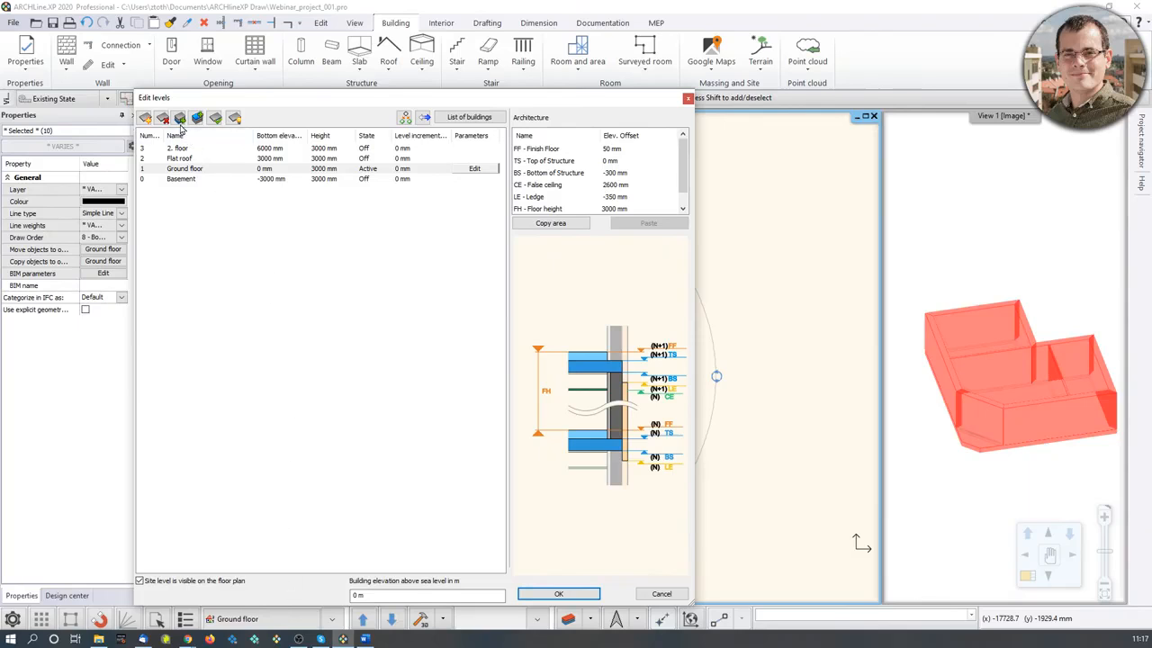
left_click(405, 120)
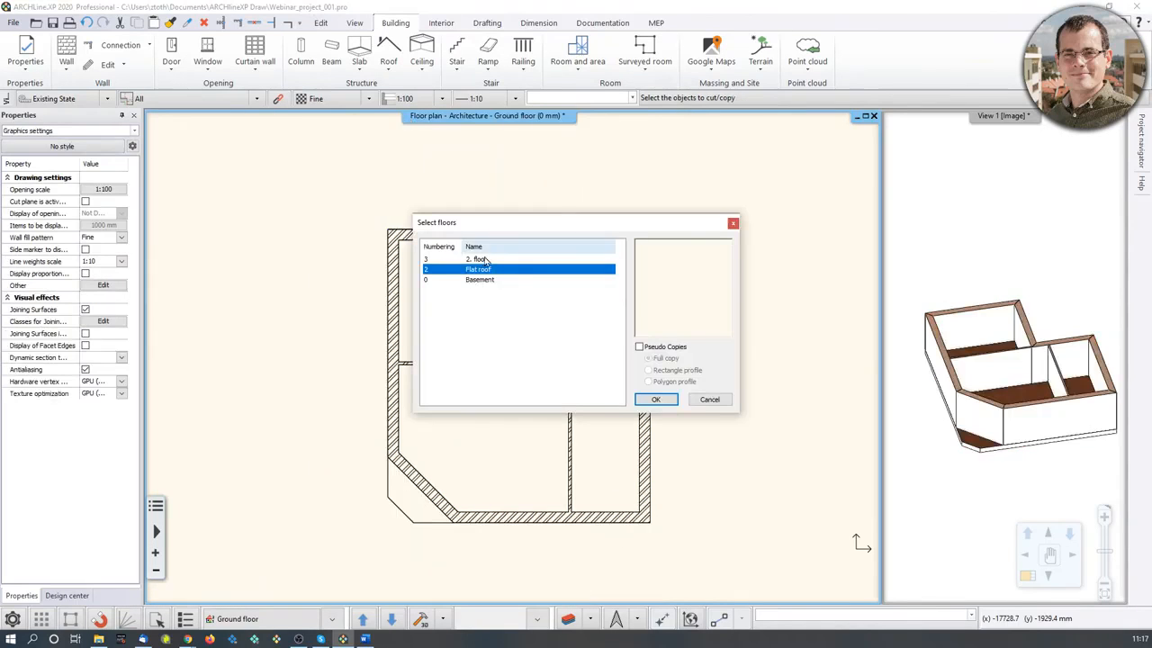
left_click(659, 401)
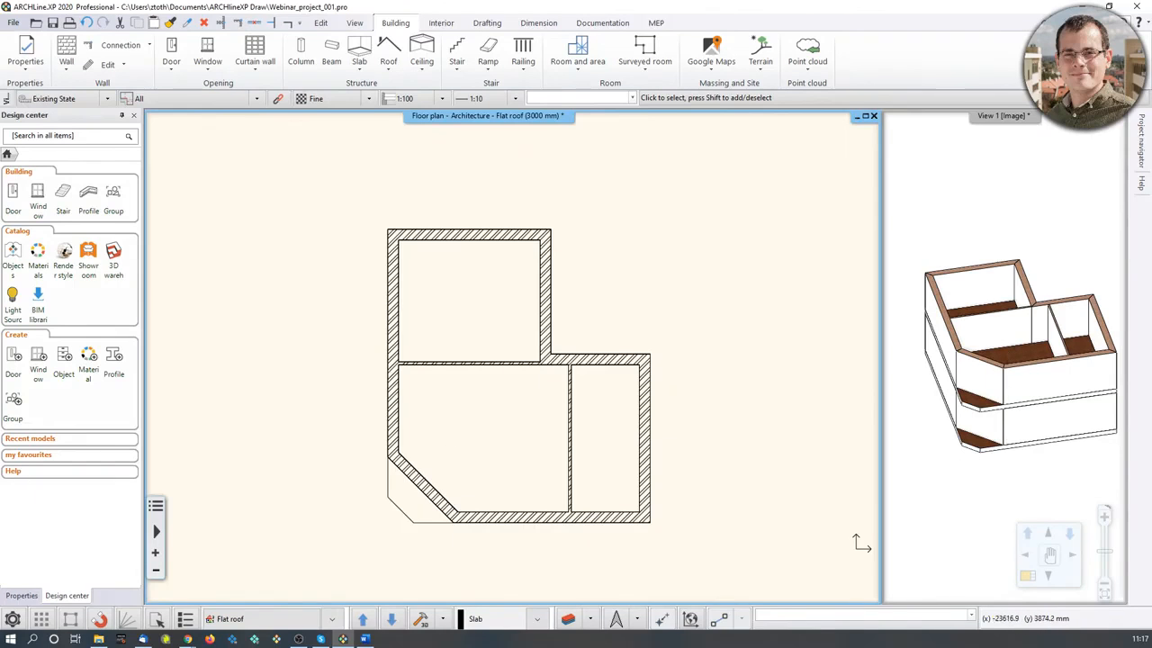
Step: Delete the two interior partition walls of the Flat roof level in the enlarged 3D view
left_click(1034, 322)
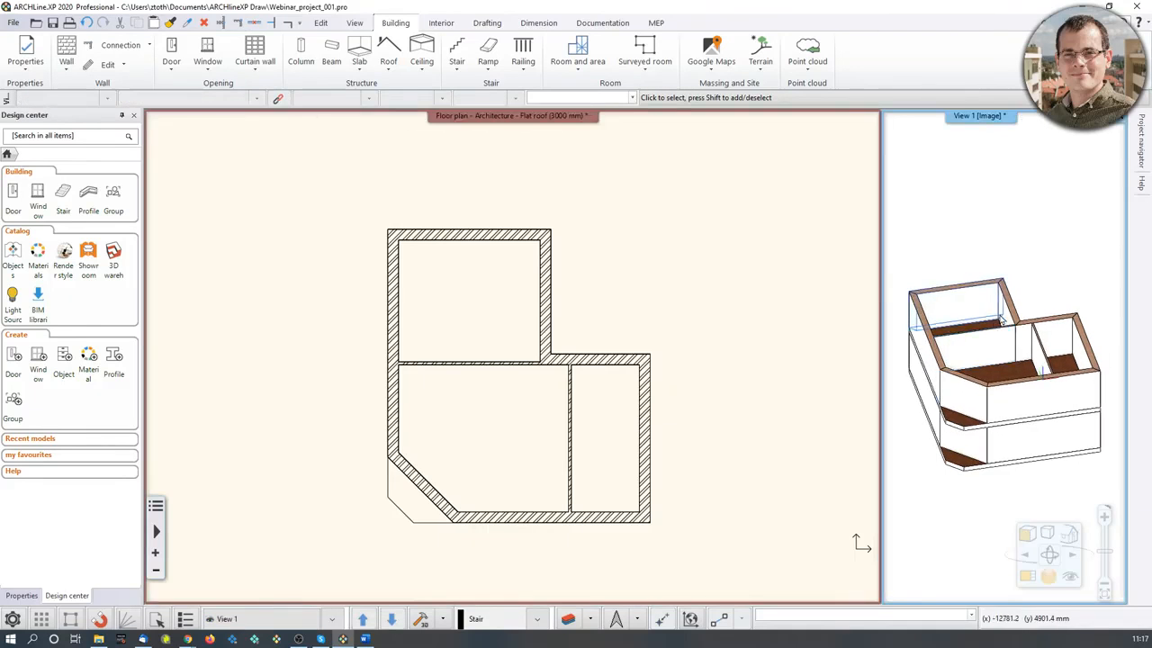
left_click(1026, 580)
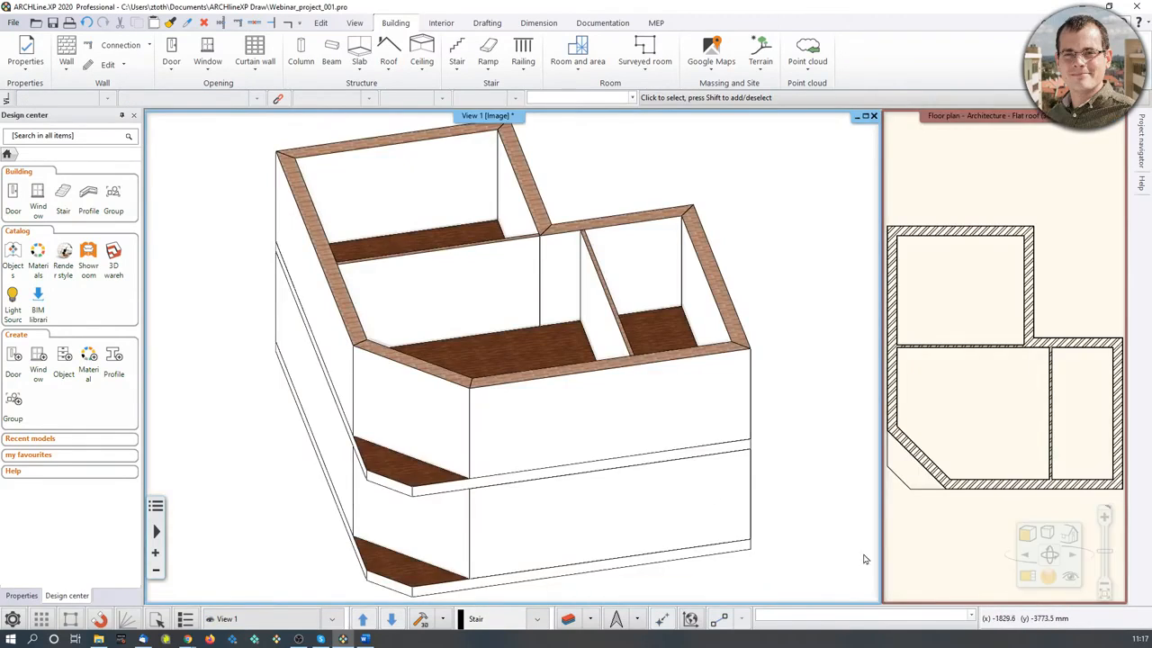
left_click(444, 274)
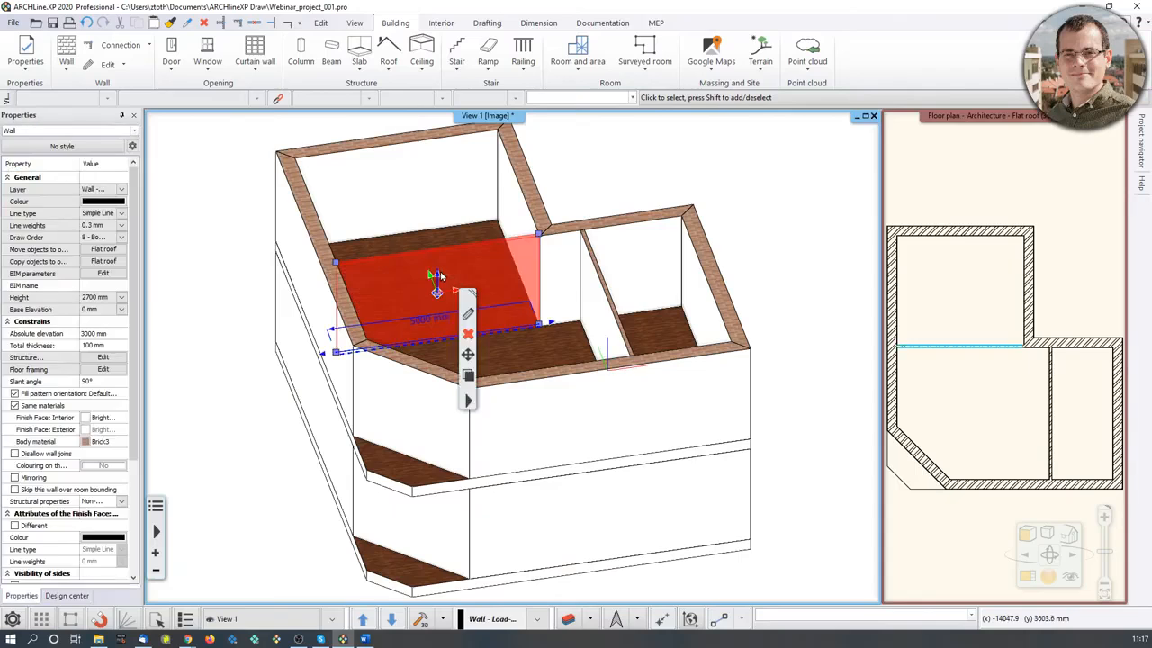
left_click(582, 305, "shift")
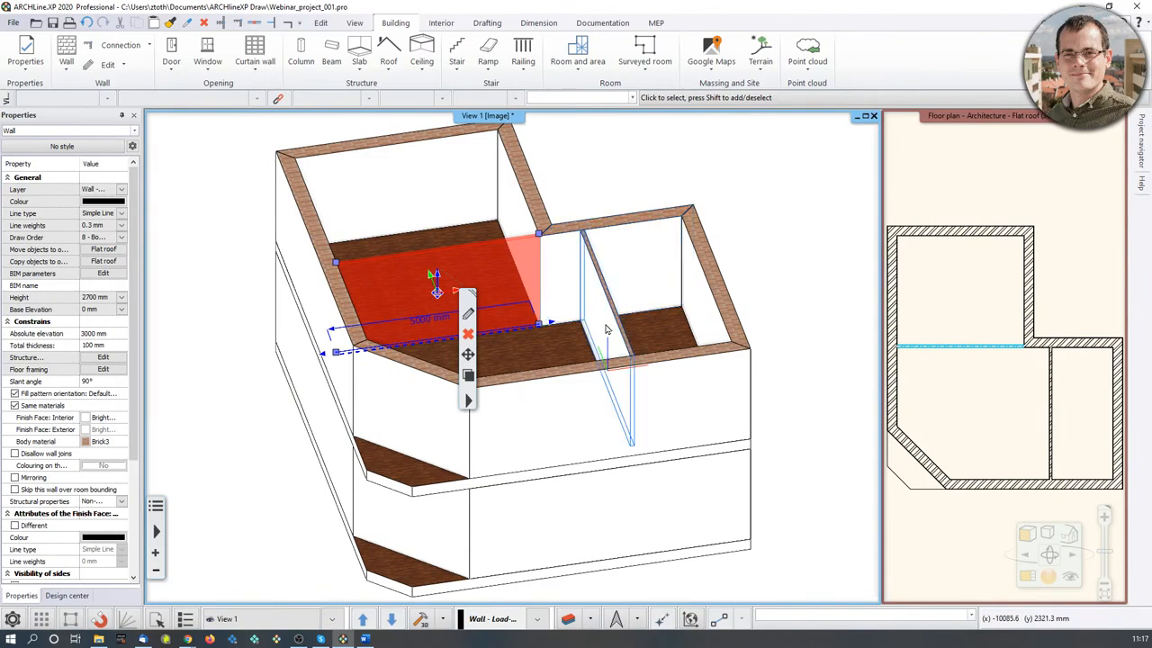
key("Delete")
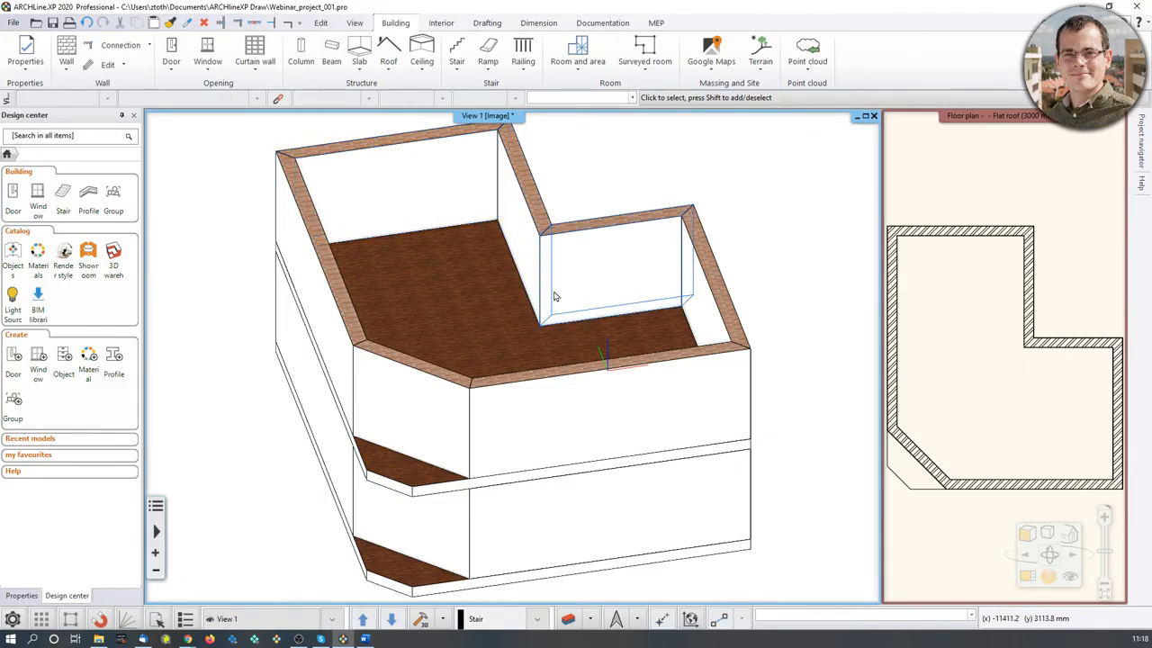
Step: Swap the views so the Flat roof floor plan fills the main window, with no wall selected
left_click(607, 270)
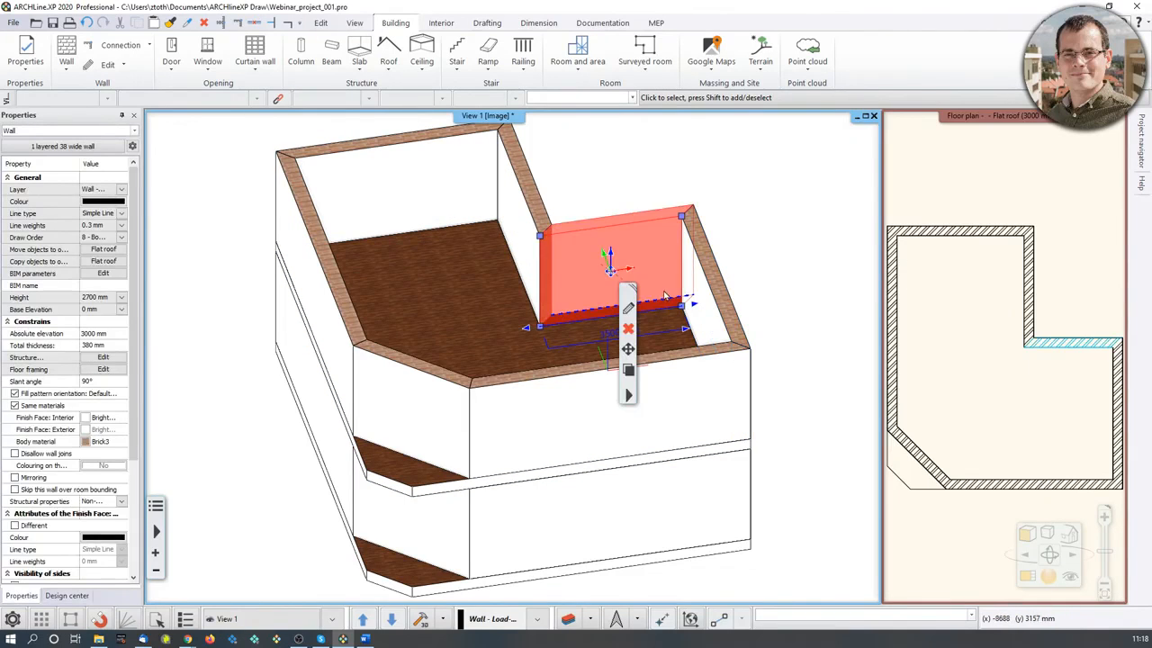
left_click(766, 222)
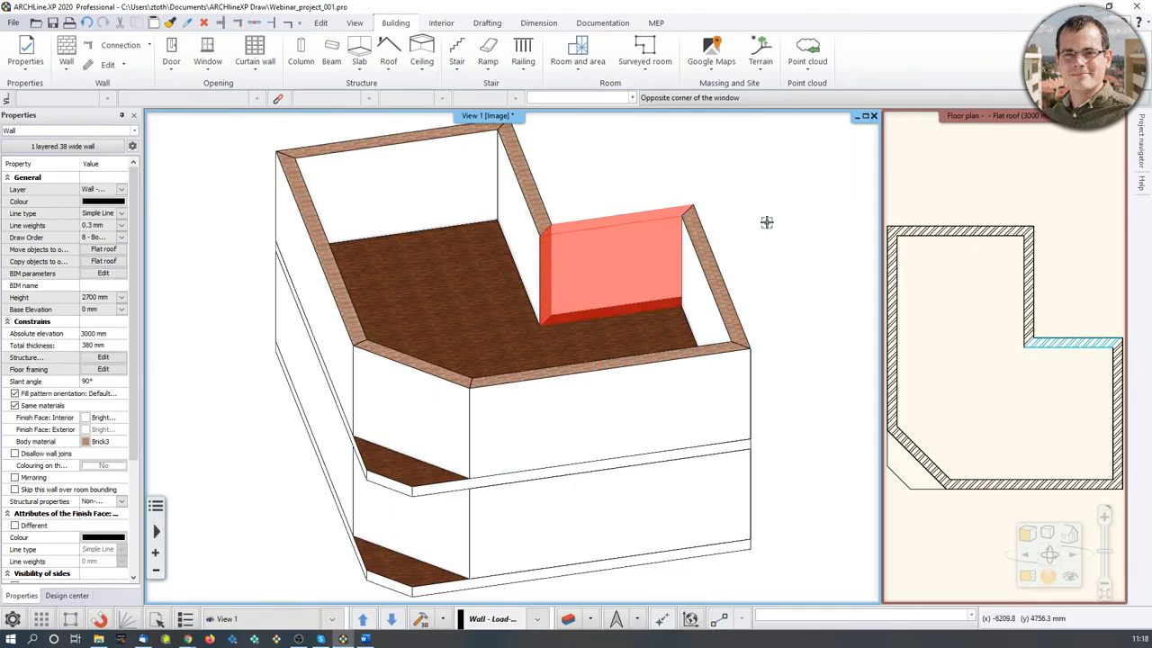
left_click(983, 322)
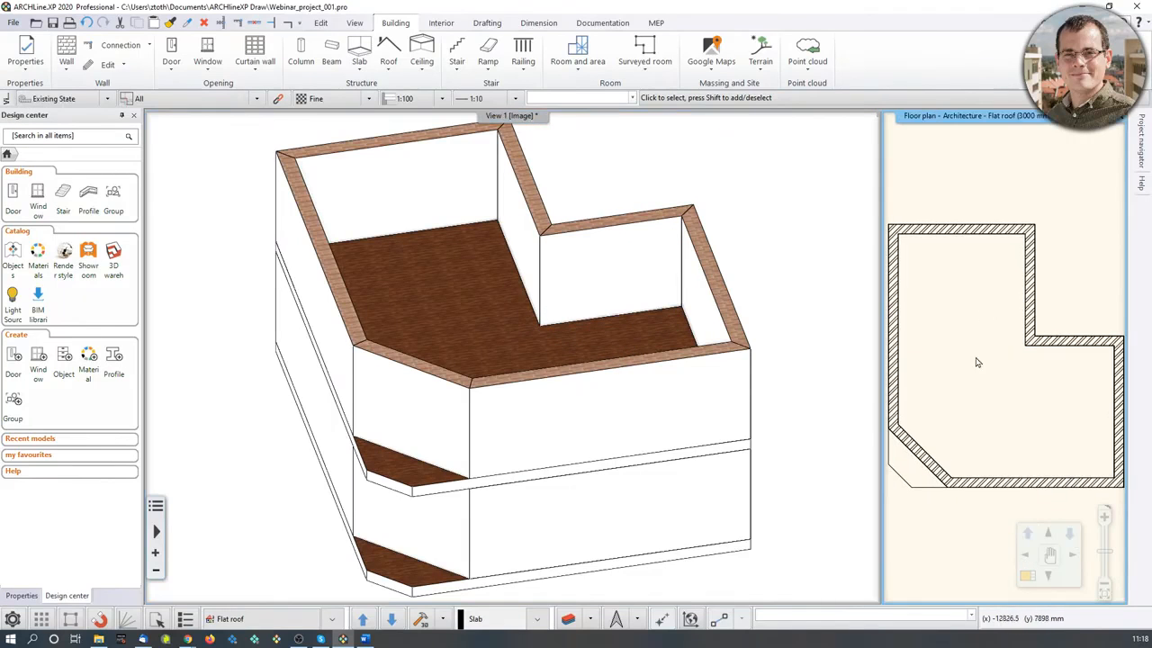
left_click(1028, 576)
scroll(440, 371, "down", 1)
scroll(438, 369, "down", 1)
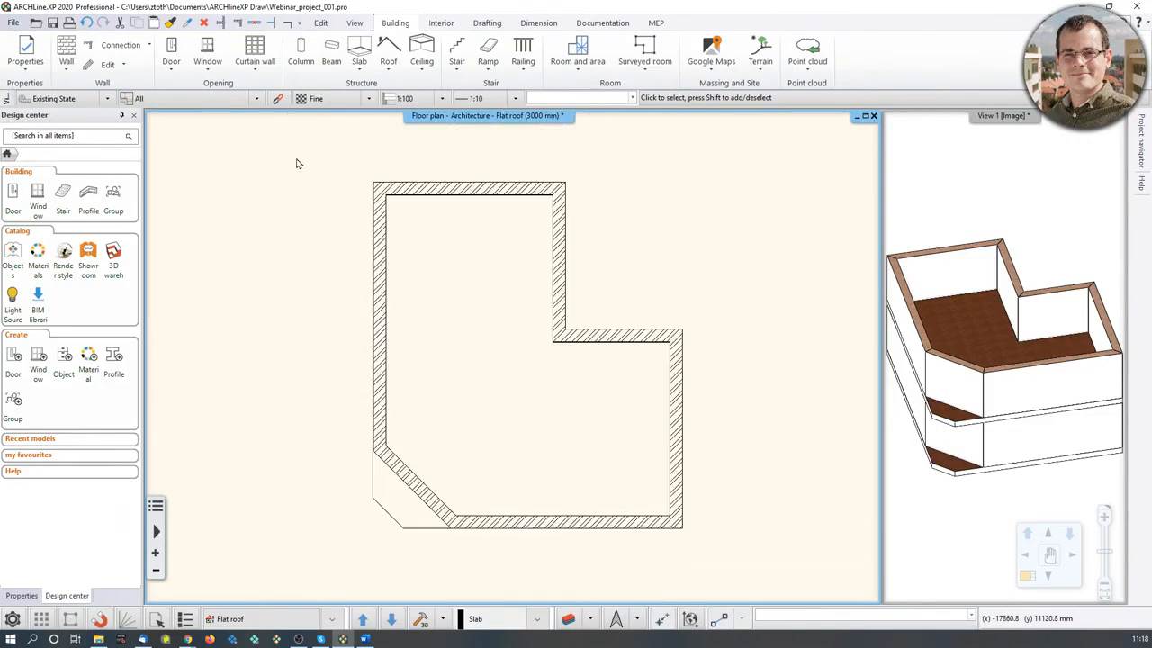
Step: Set the height of all the Flat roof level's walls to 1000 mm, leaving the slab out of the selection
left_click_drag(298, 157, 758, 548)
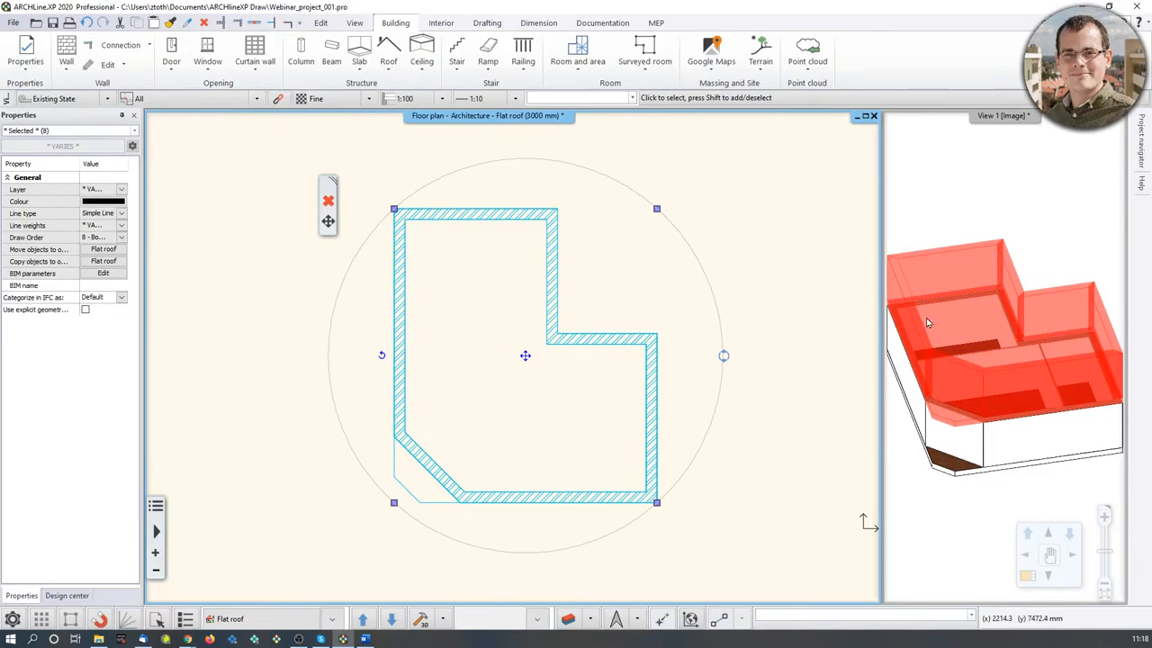
left_click(135, 131)
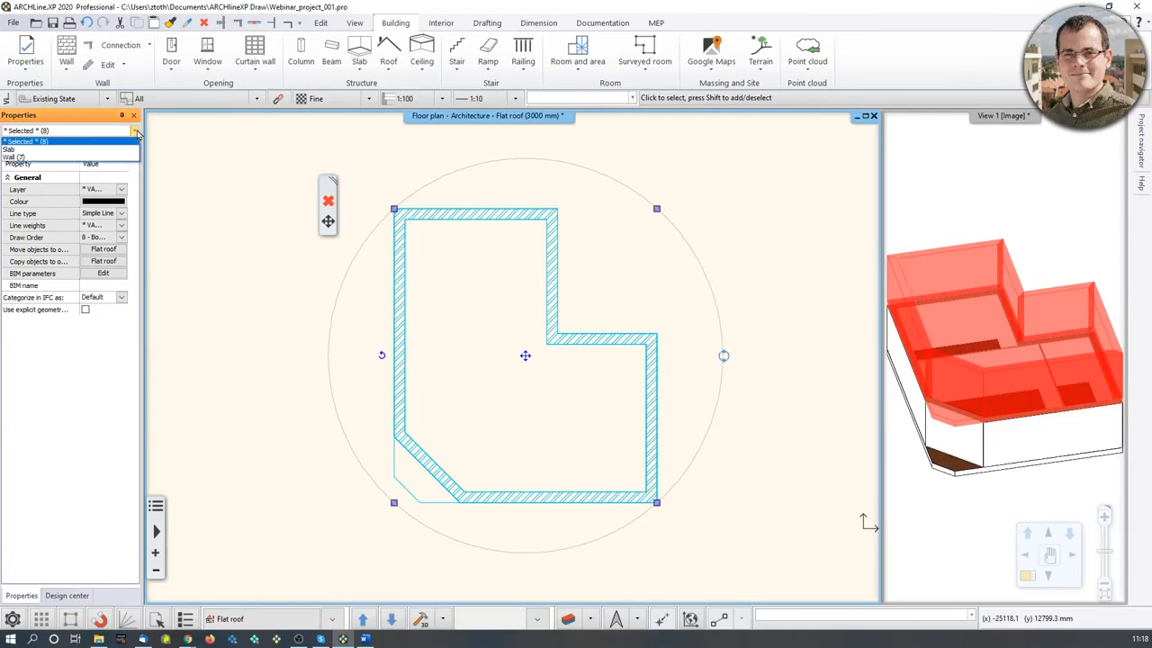
left_click(27, 158)
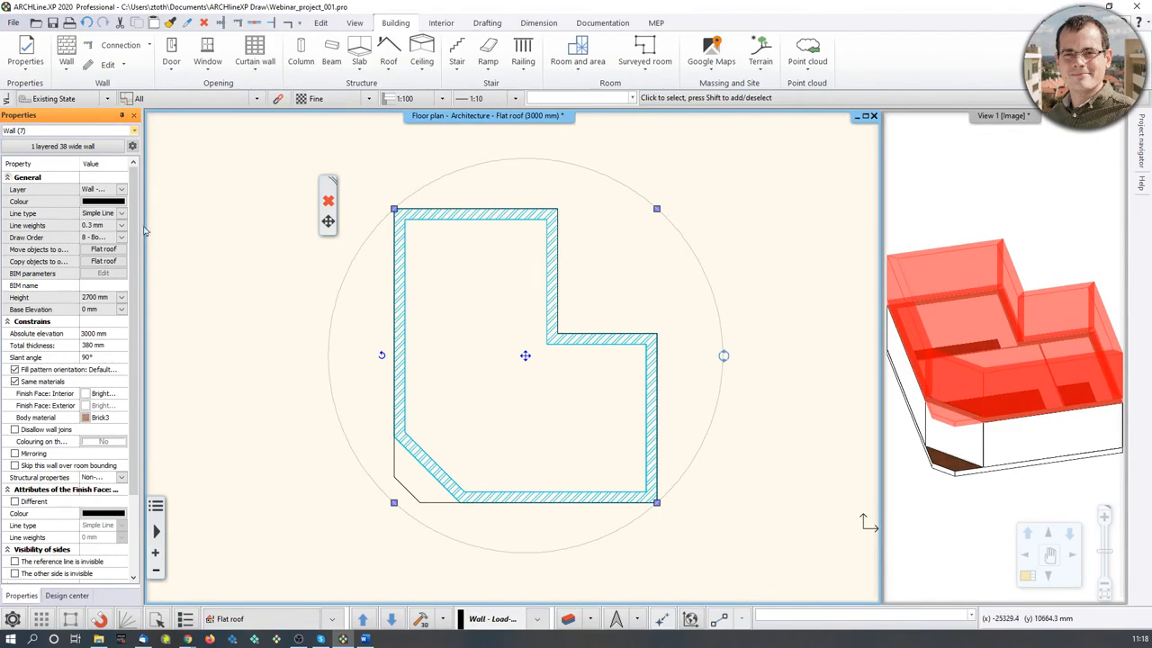
left_click(92, 334)
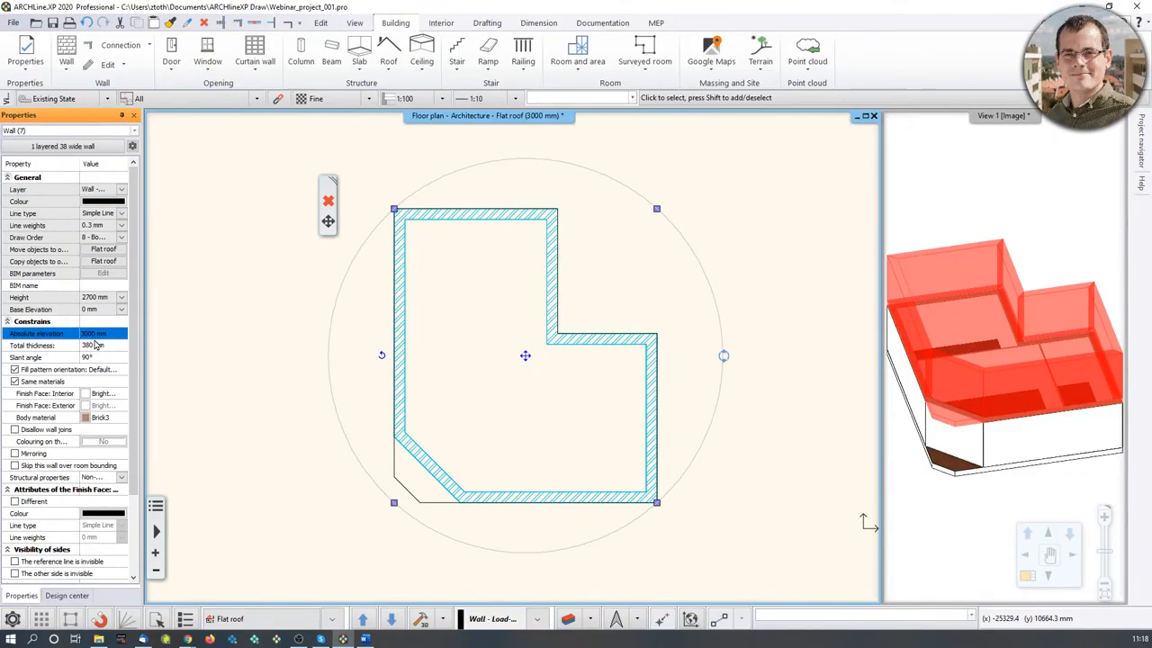
left_click(93, 298)
left_click(93, 298)
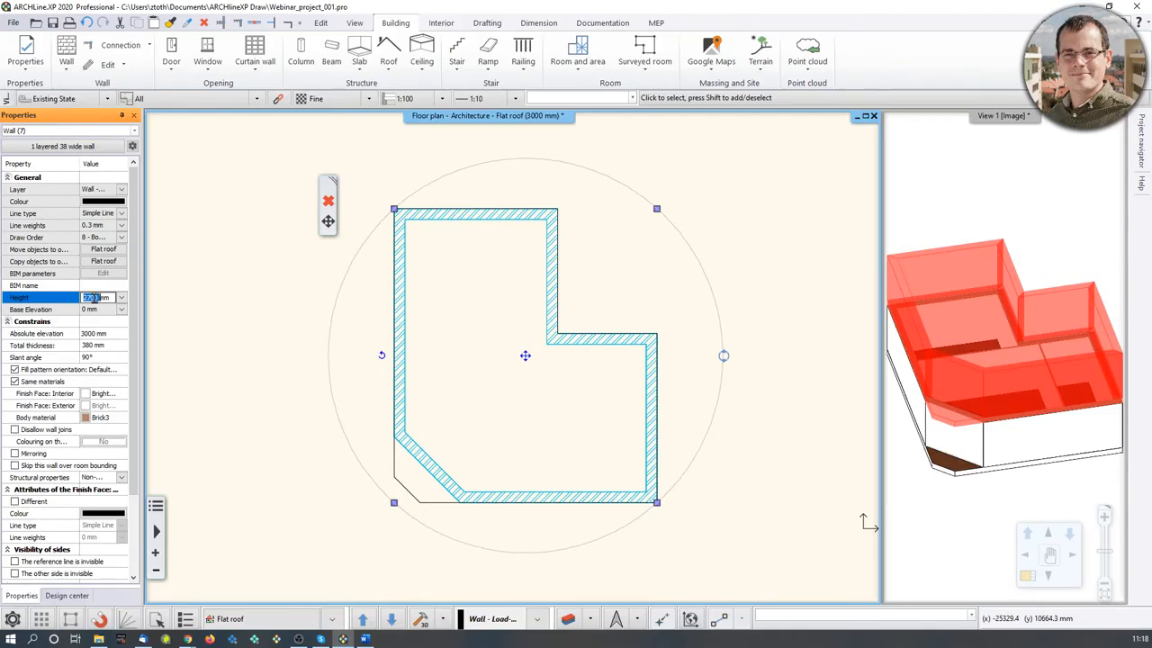
type("1000")
key("Return")
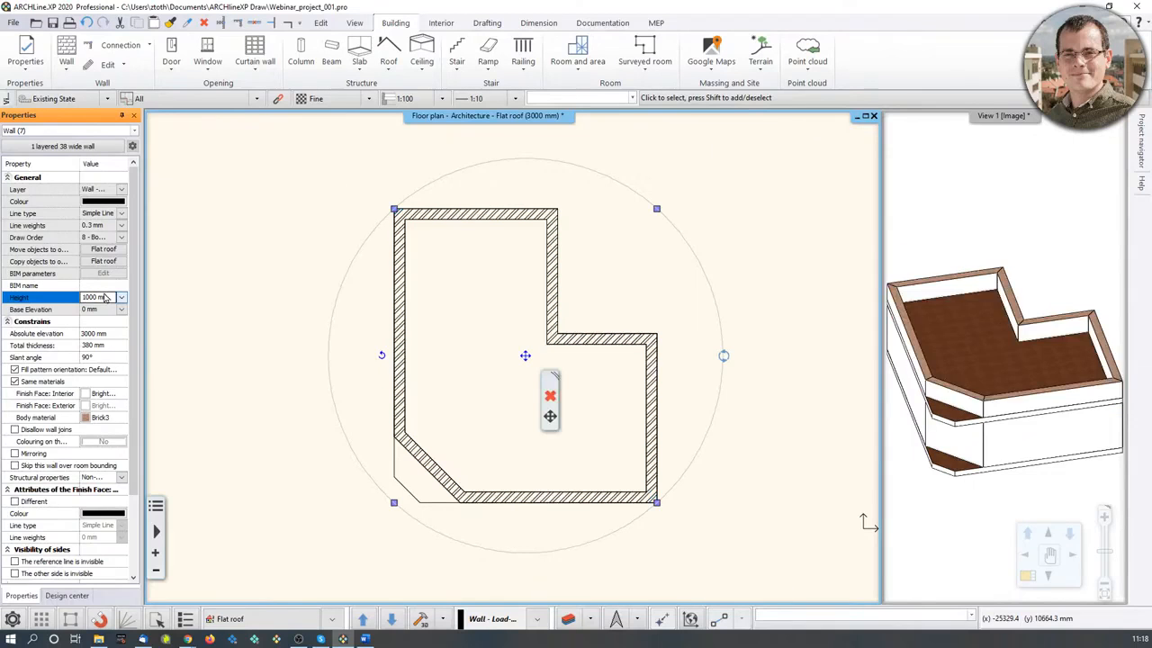
Step: Examine the lowered Flat roof walls in the 3D view, clear the selection and return to the floor plan
left_click(997, 404)
scroll(997, 404, "up", 1)
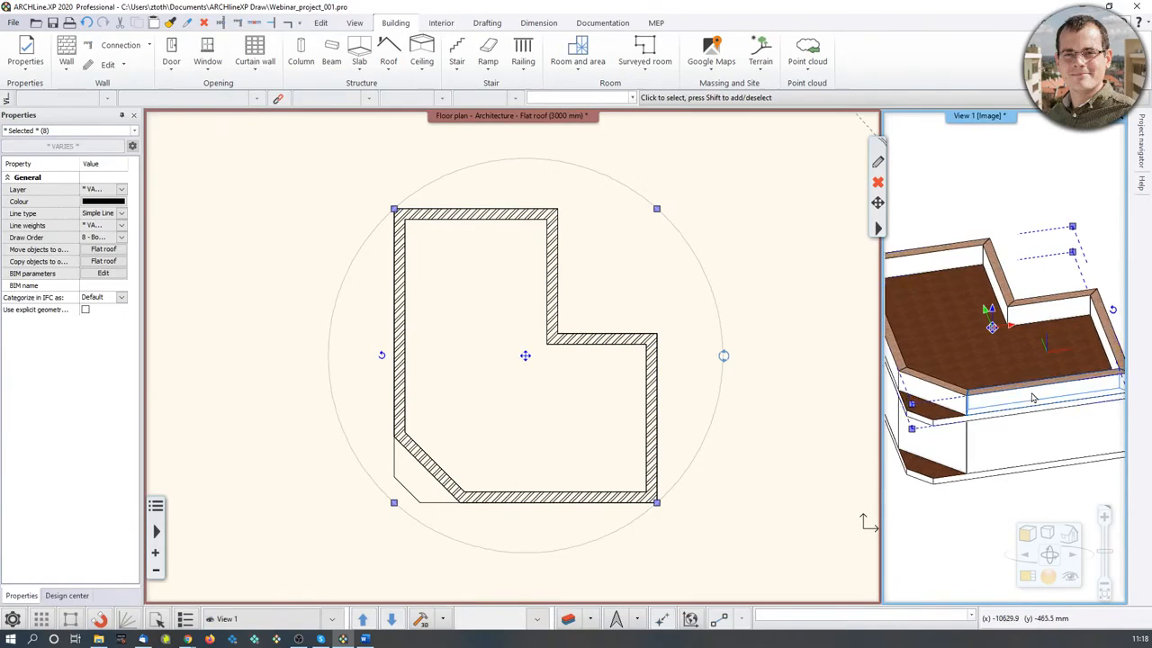
scroll(1031, 397, "down", 2)
mouse_move(1031, 396)
middle_mouse_down()
mouse_move(1027, 367)
mouse_move(1028, 385)
middle_mouse_up()
left_click(1037, 211)
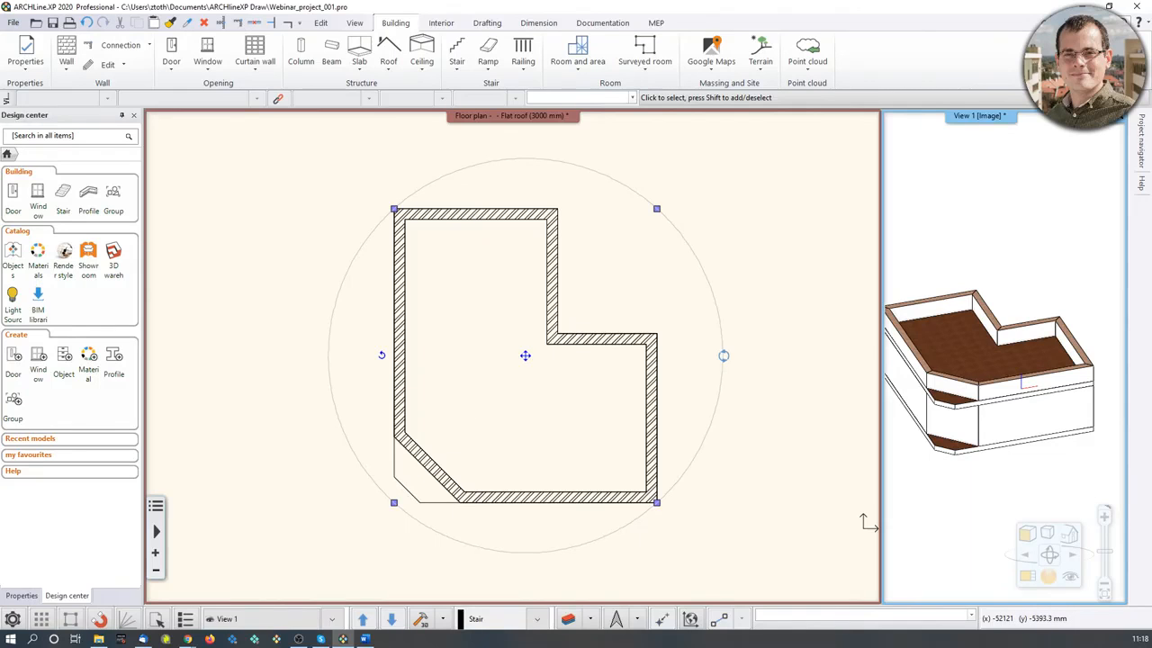
key("alt+Tab")
key("alt+Tab")
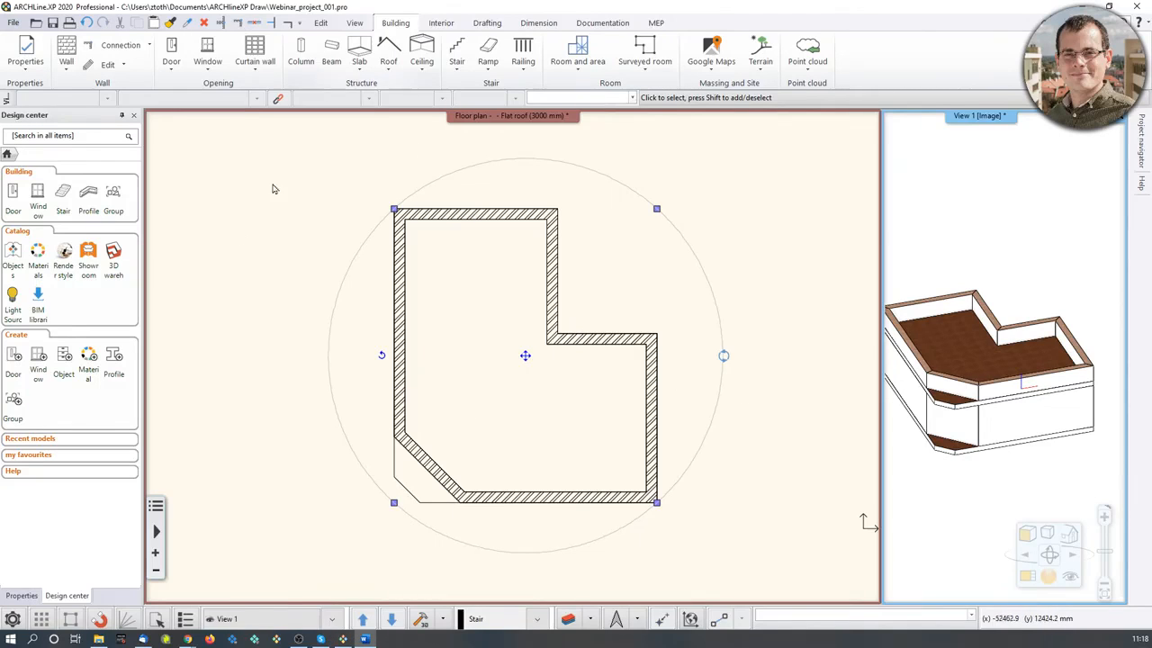
left_click(221, 275)
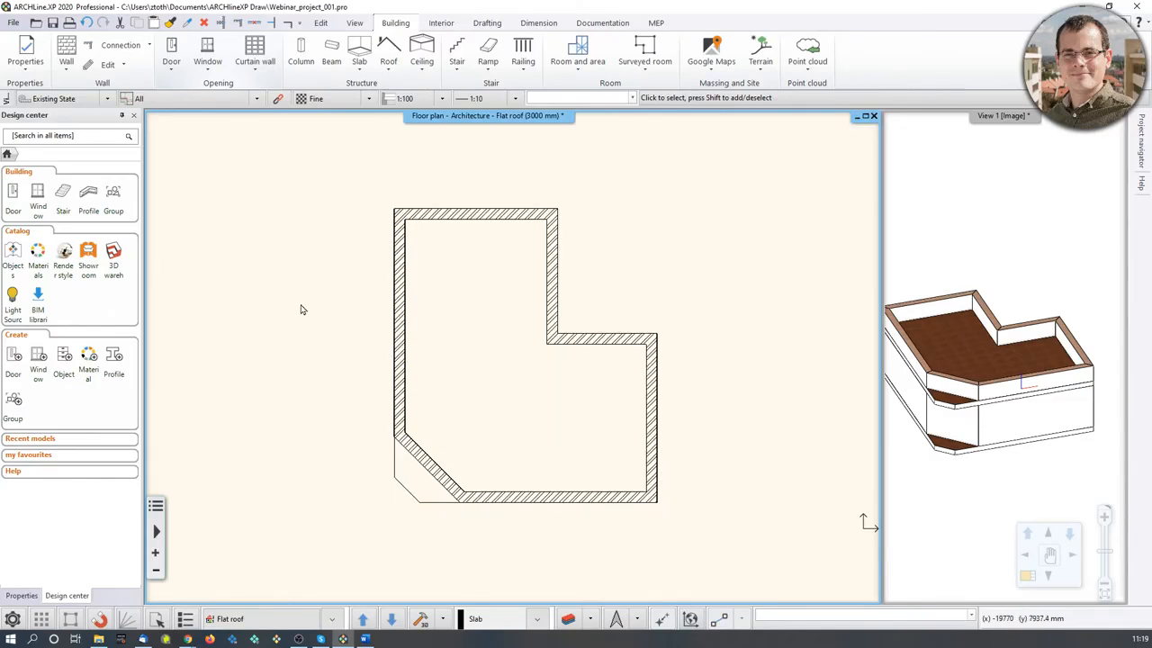
Step: Make the Ground floor the active level in the floor plan
key("Page_Down")
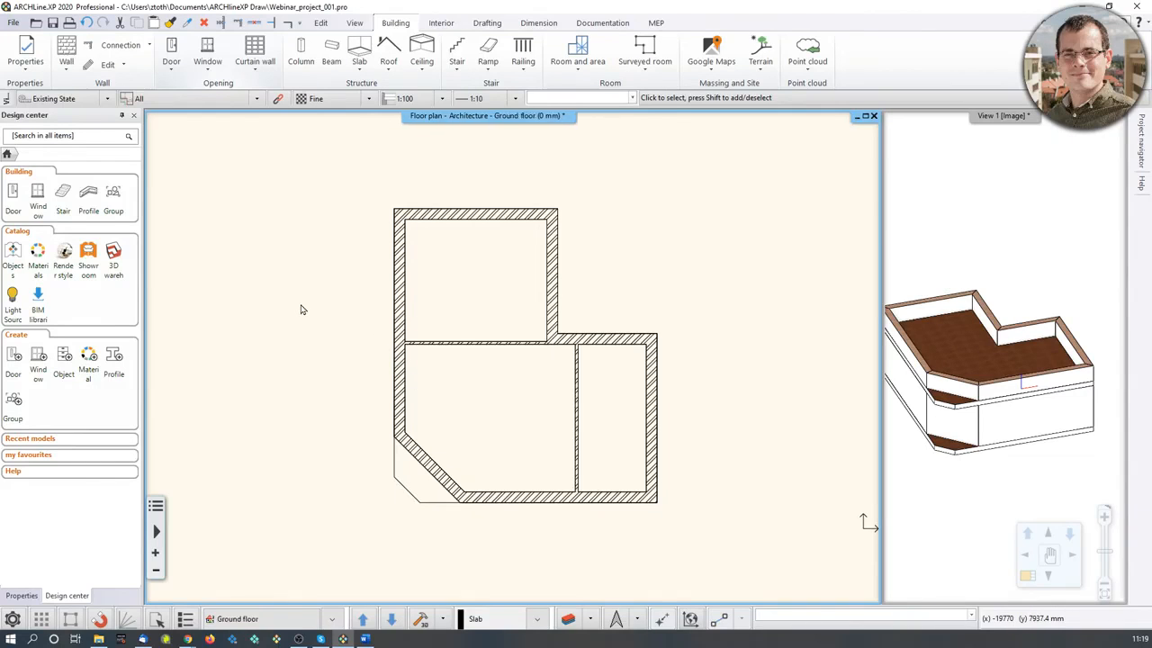
key("Page_Up")
key("Page_Down")
Step: Set the door's default distance from wall line to 0 mm in the door properties
left_click(172, 52)
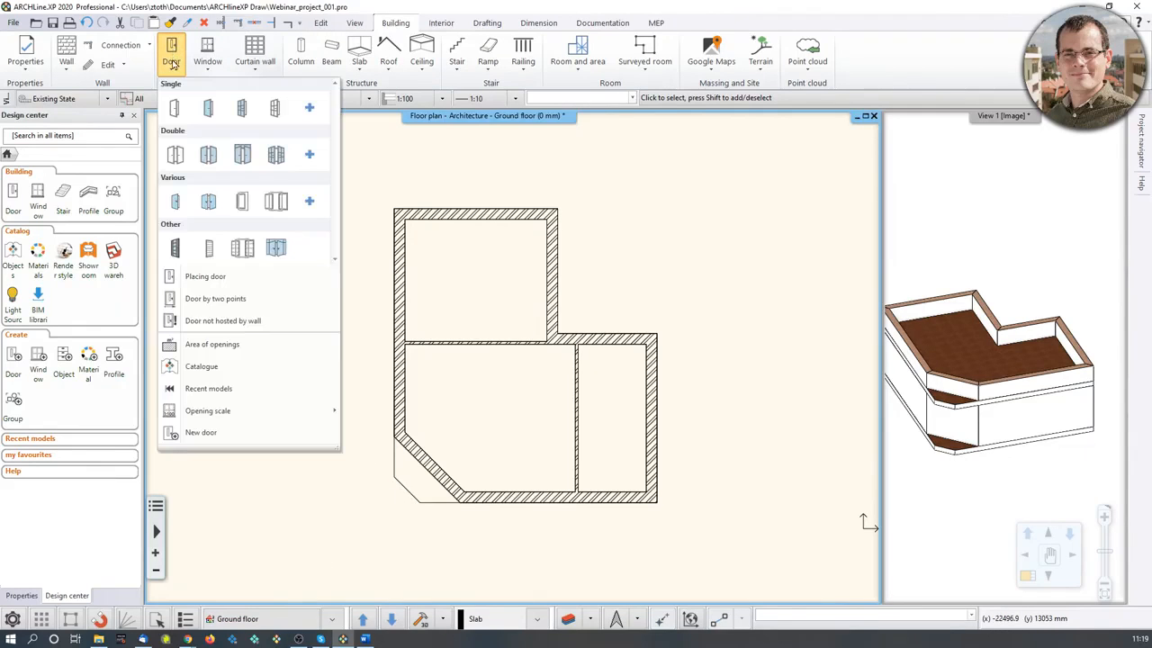
right_click(176, 108)
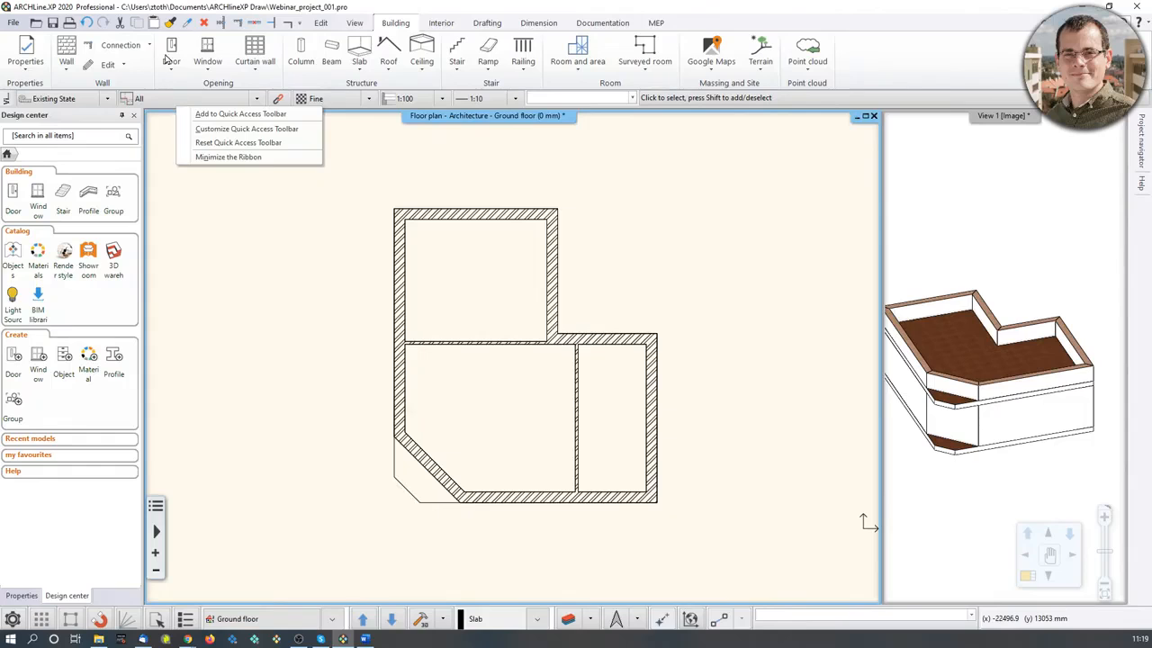
left_click(169, 56)
left_click(206, 64)
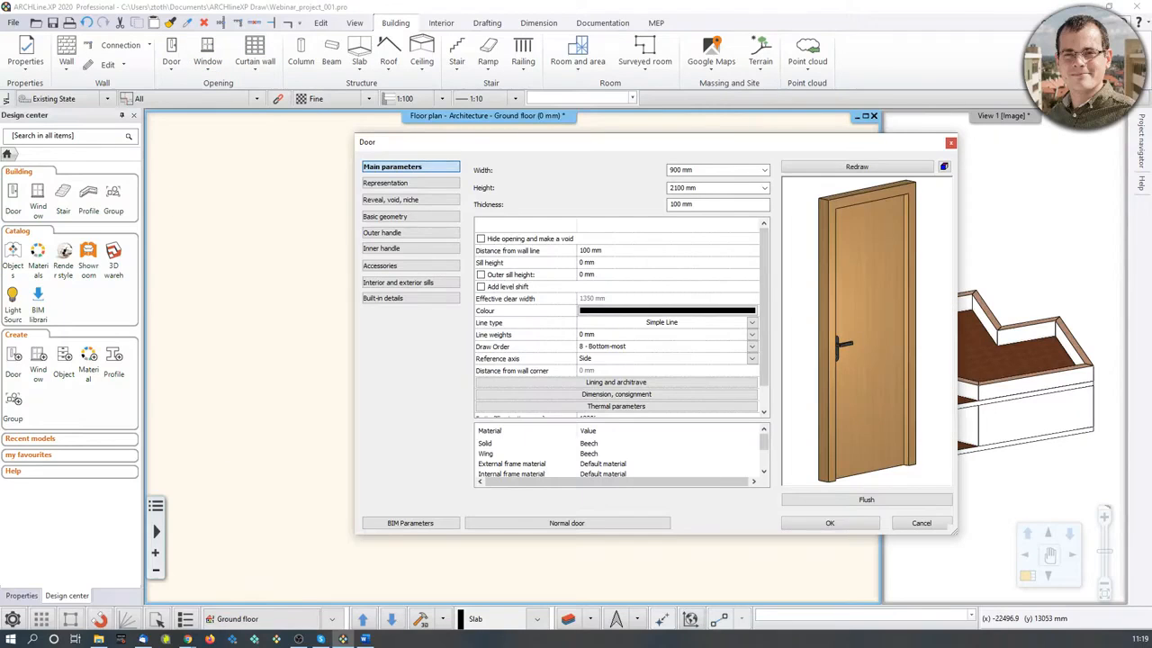
left_click(679, 170)
left_click(682, 188)
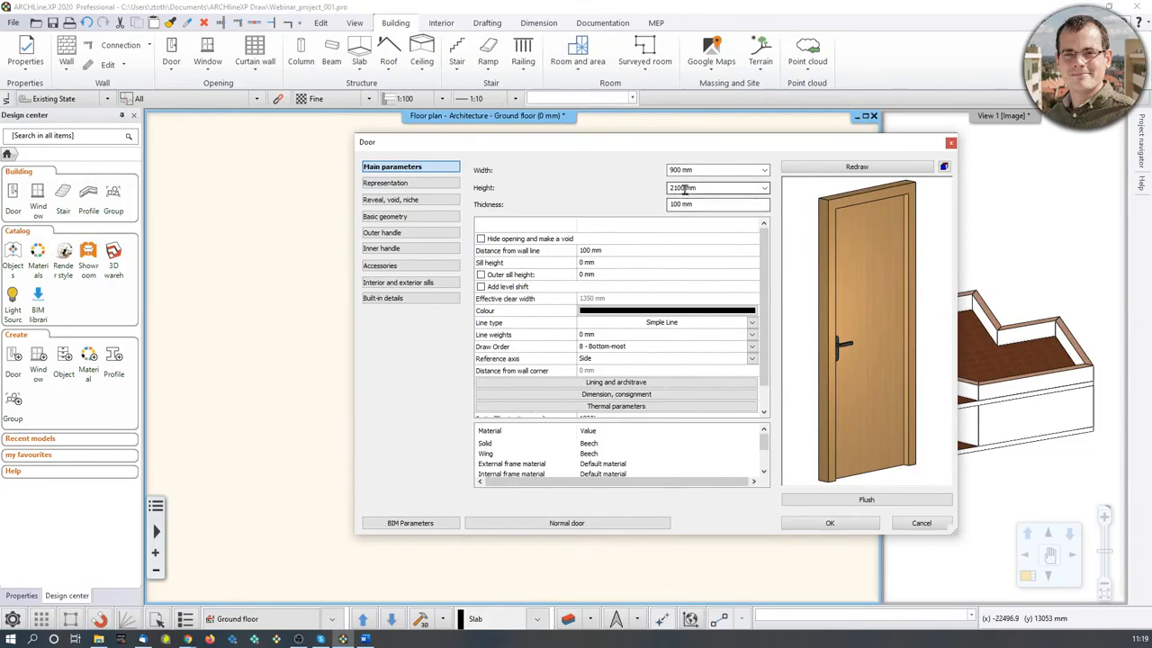
left_click(585, 253)
type("0")
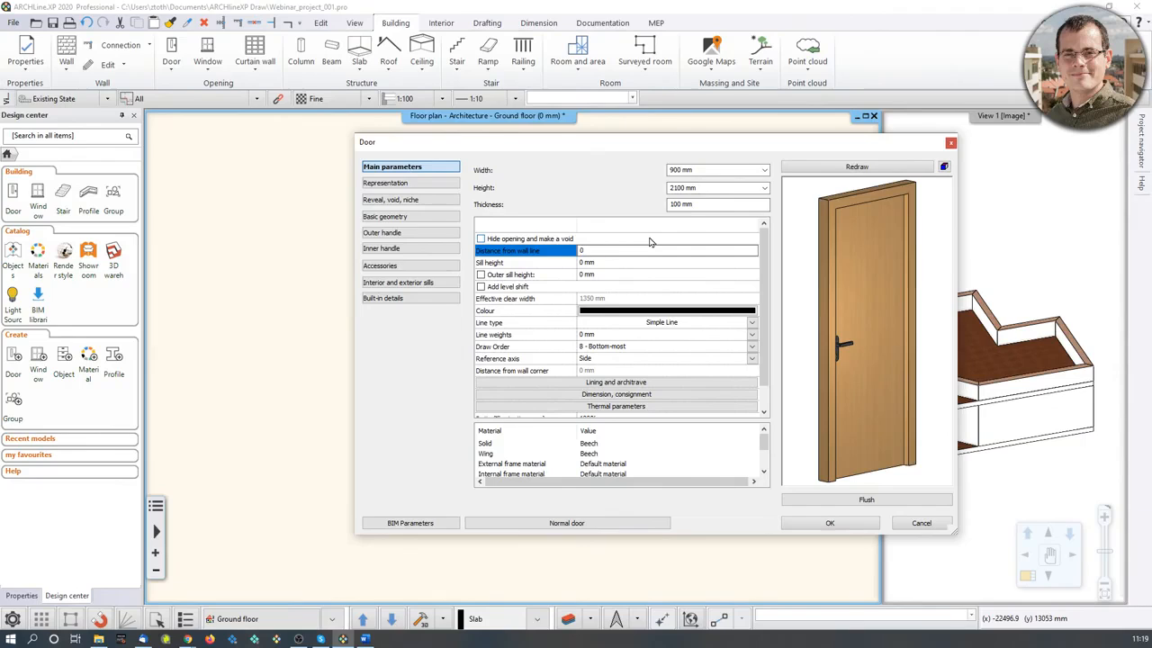
left_click(860, 172)
left_click(841, 523)
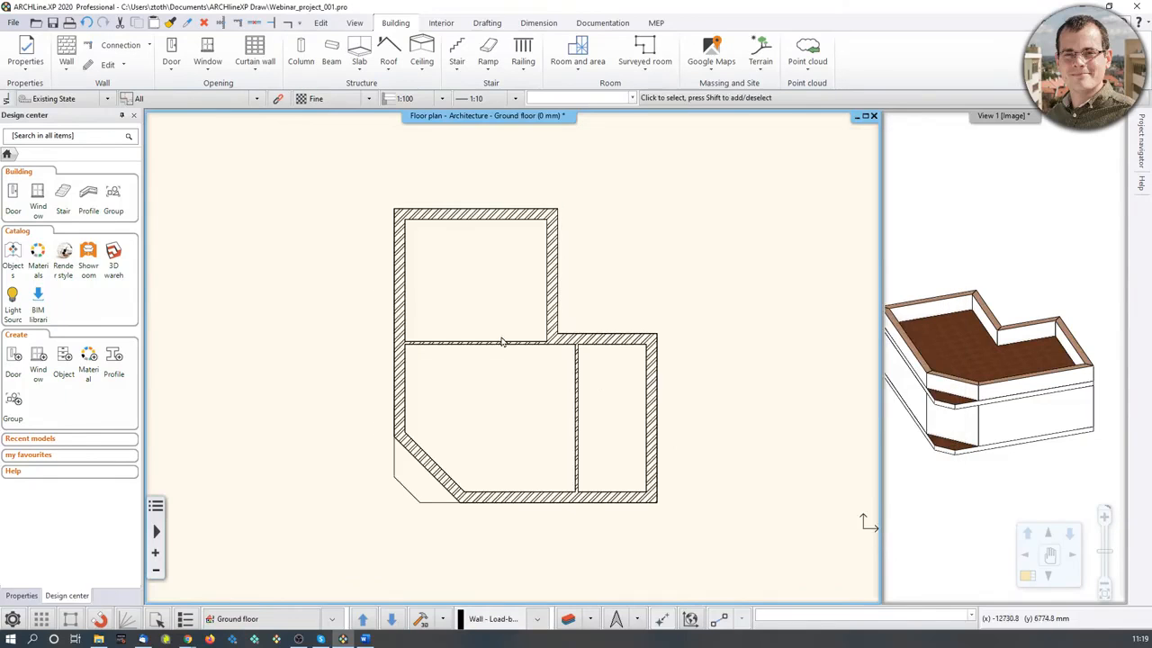
Step: Place a 900 x 2100 mm single door in the horizontal partition, 950 mm from its right end, hinged on that side and opening into the upper room
scroll(503, 342, "up", 3)
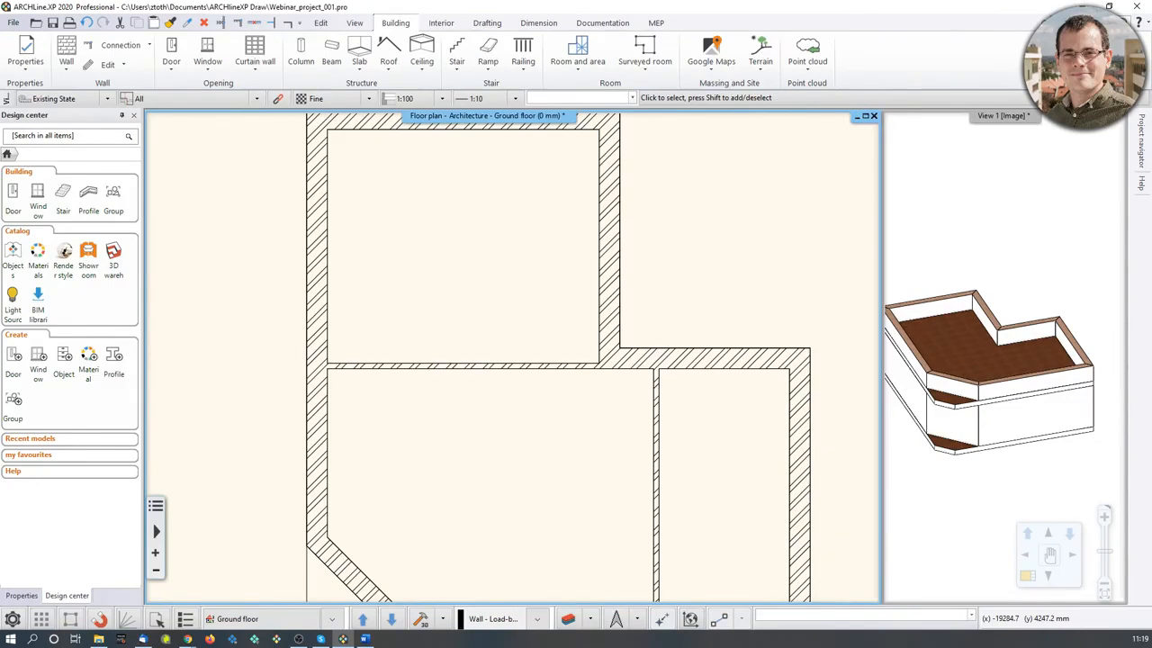
left_click(171, 54)
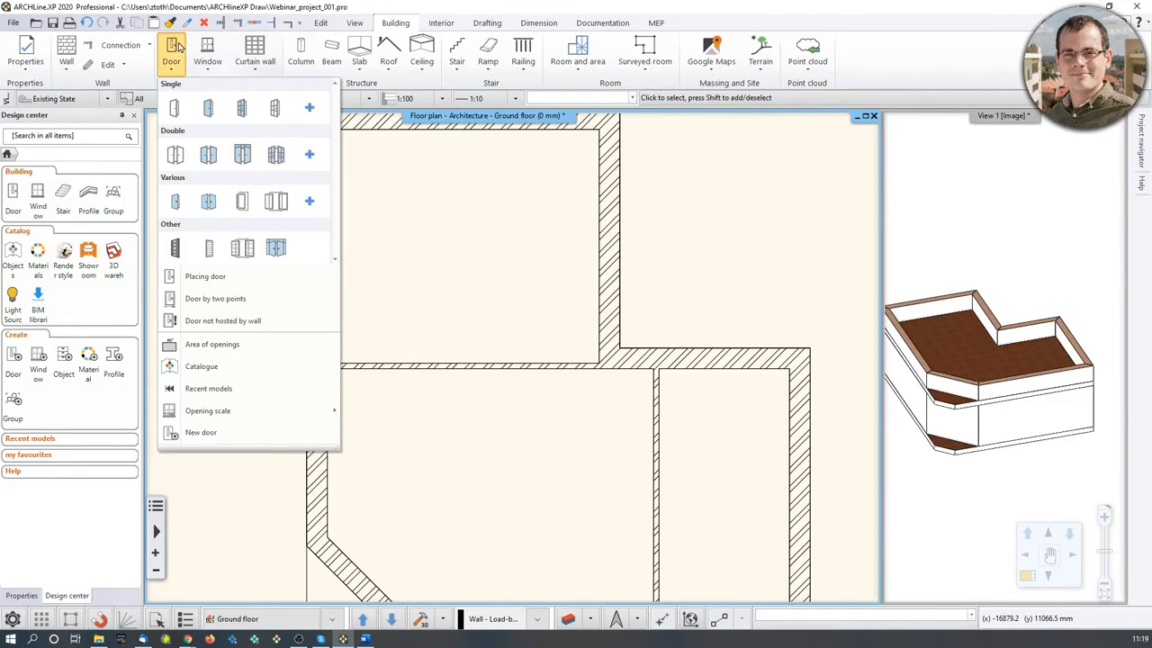
left_click(175, 108)
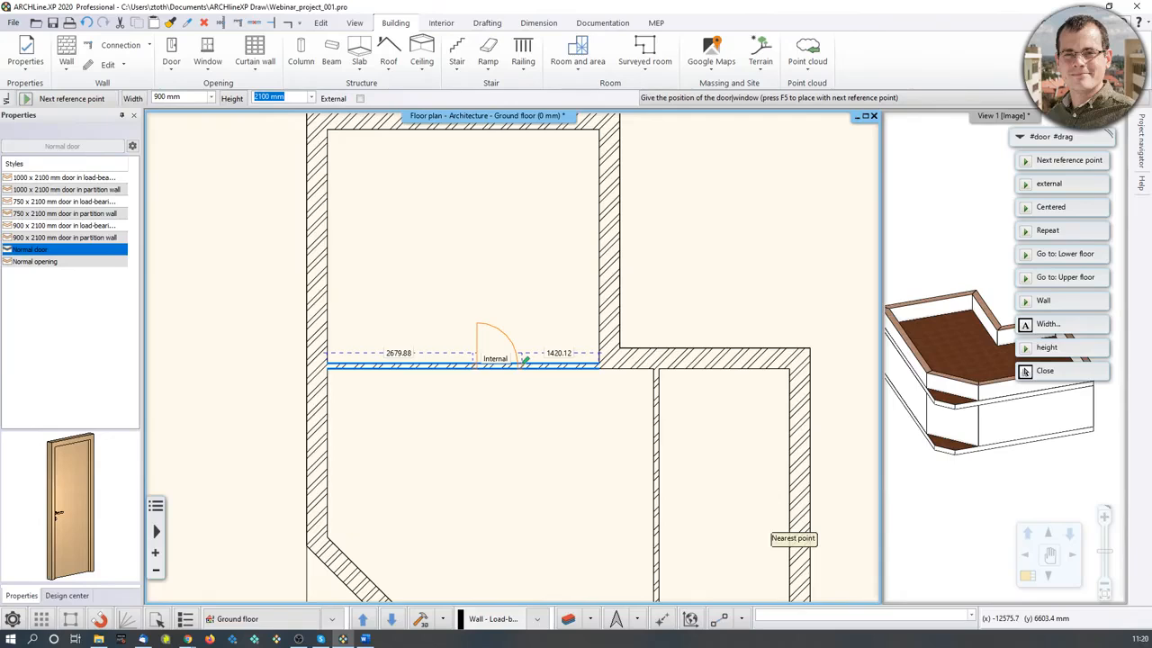
left_click(521, 356)
type("950")
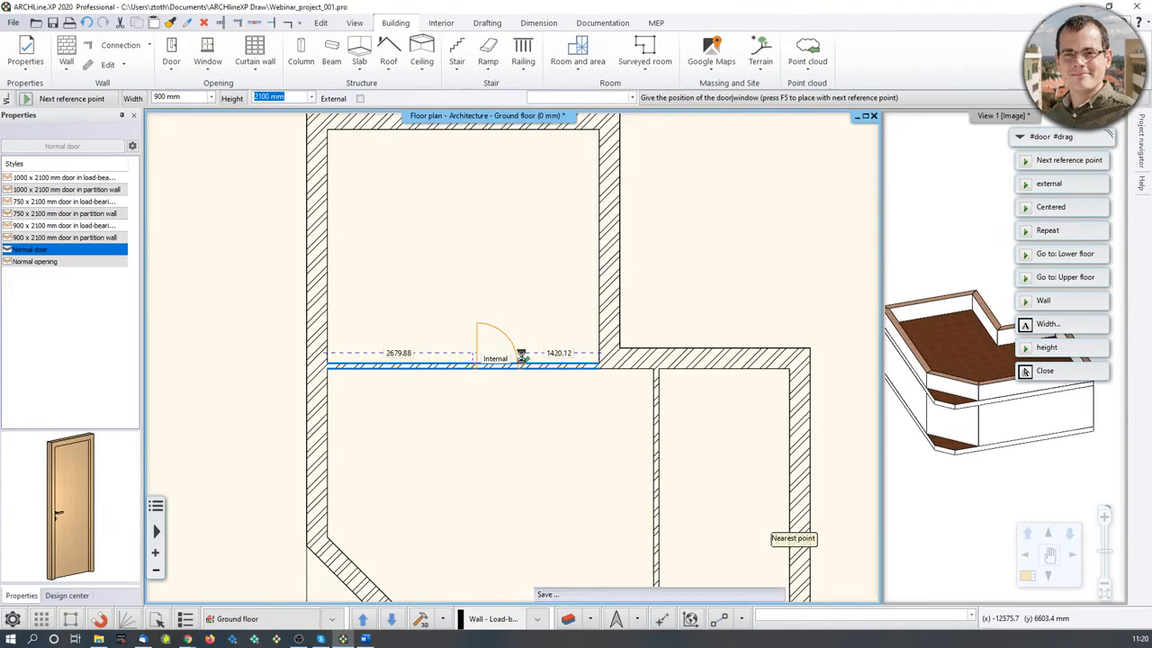
key("Return")
scroll(521, 357, "up", 2)
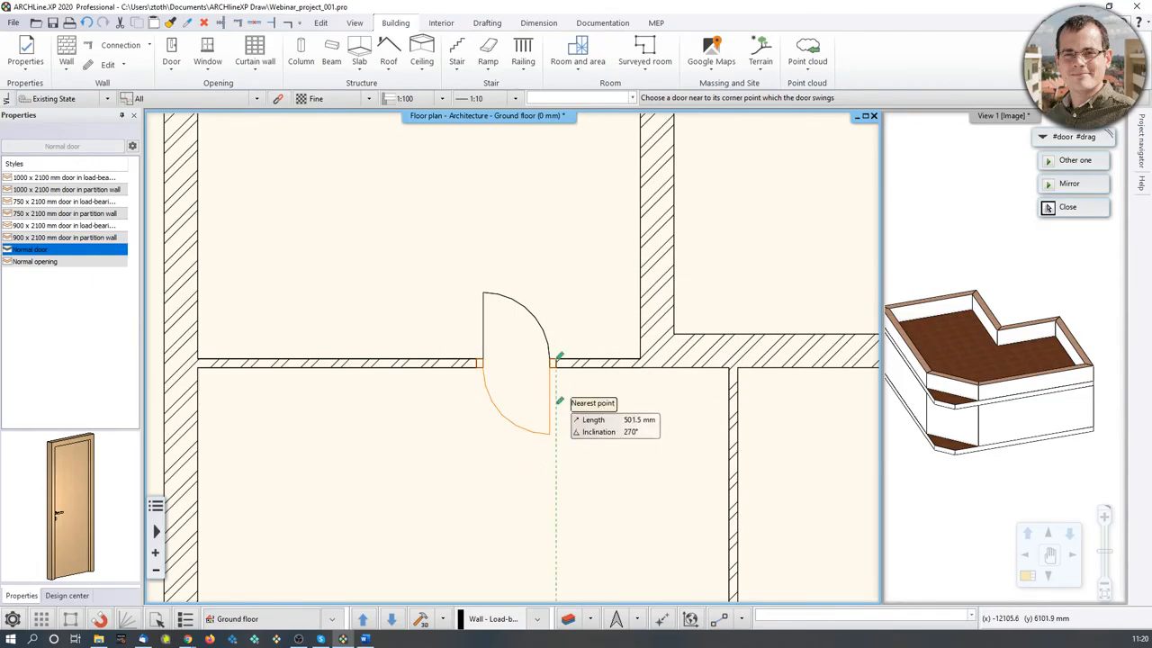
left_click(582, 325)
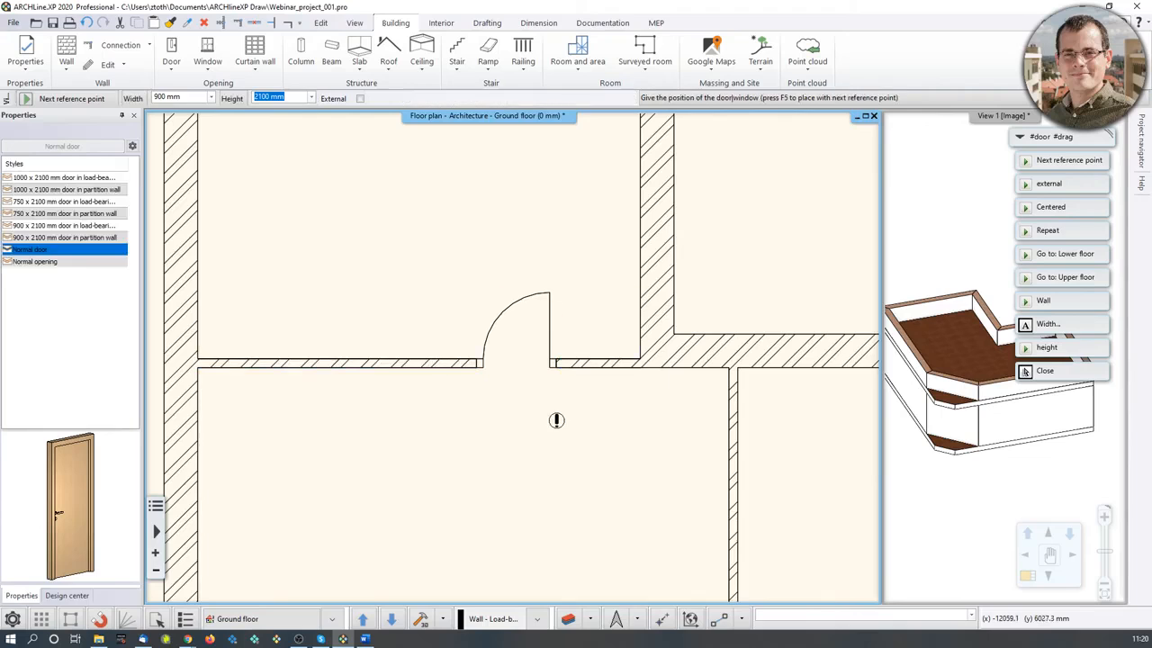
key("Escape")
Step: Place a 900 x 2100 mm single door in the vertical partition, 2400 mm from its upper end, hinged at the upper jamb and opening into the right room
middle_click_drag(528, 357, 524, 310)
scroll(522, 352, "down", 3)
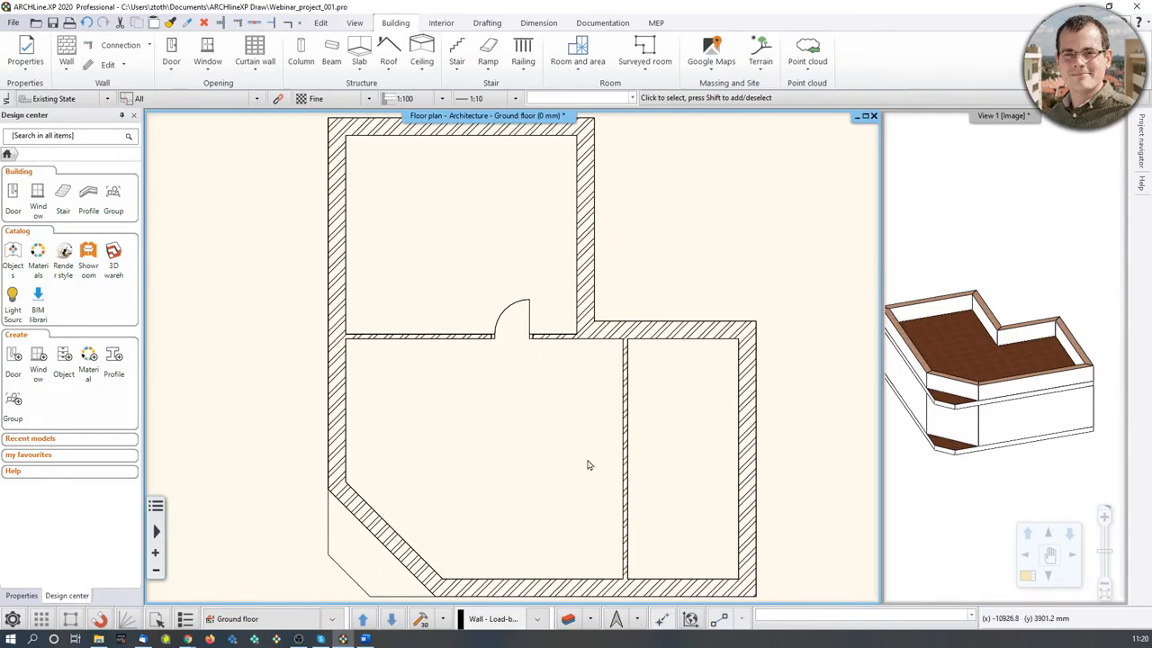
middle_click_drag(626, 470, 619, 459)
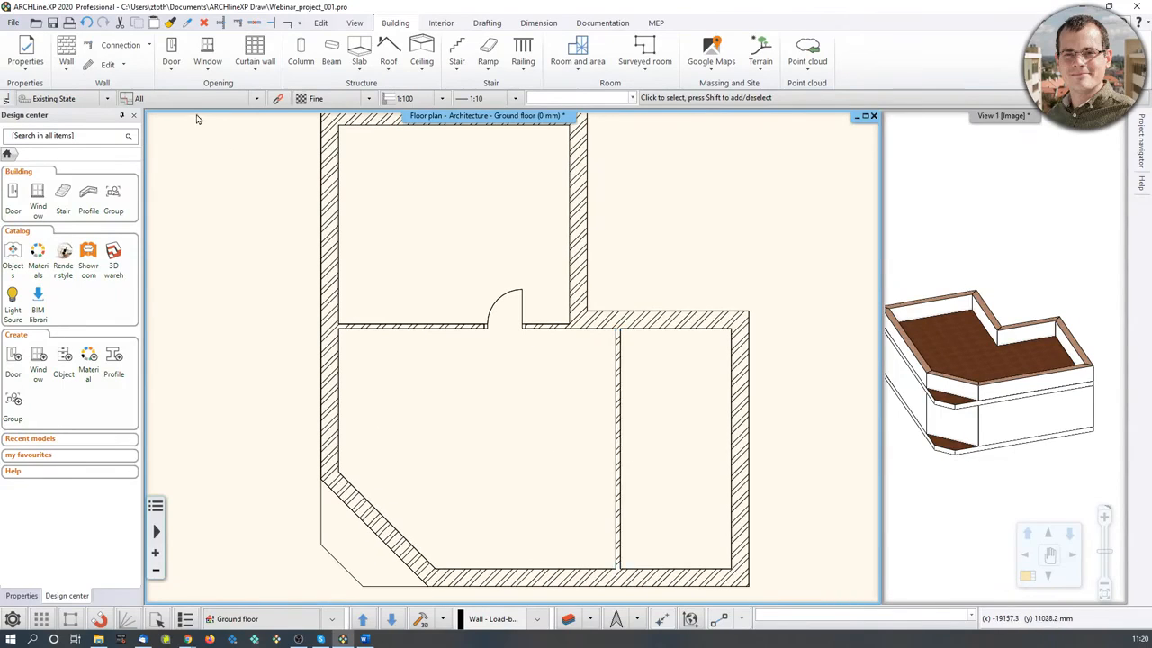
left_click(171, 50)
left_click(174, 107)
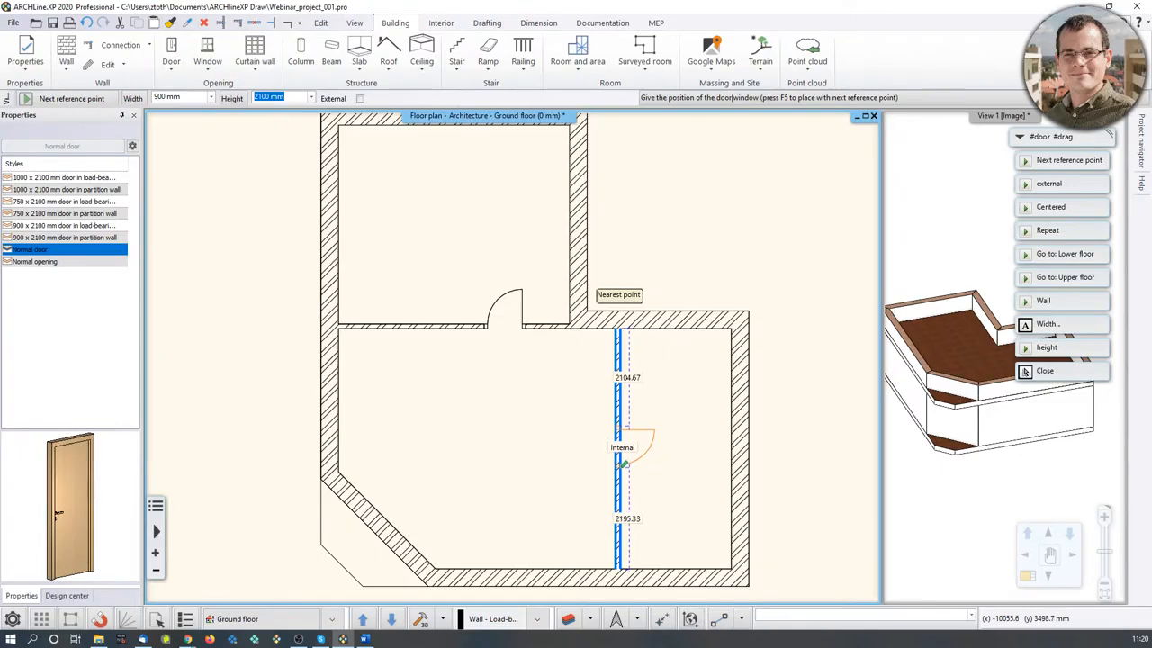
scroll(547, 401, "up", 4)
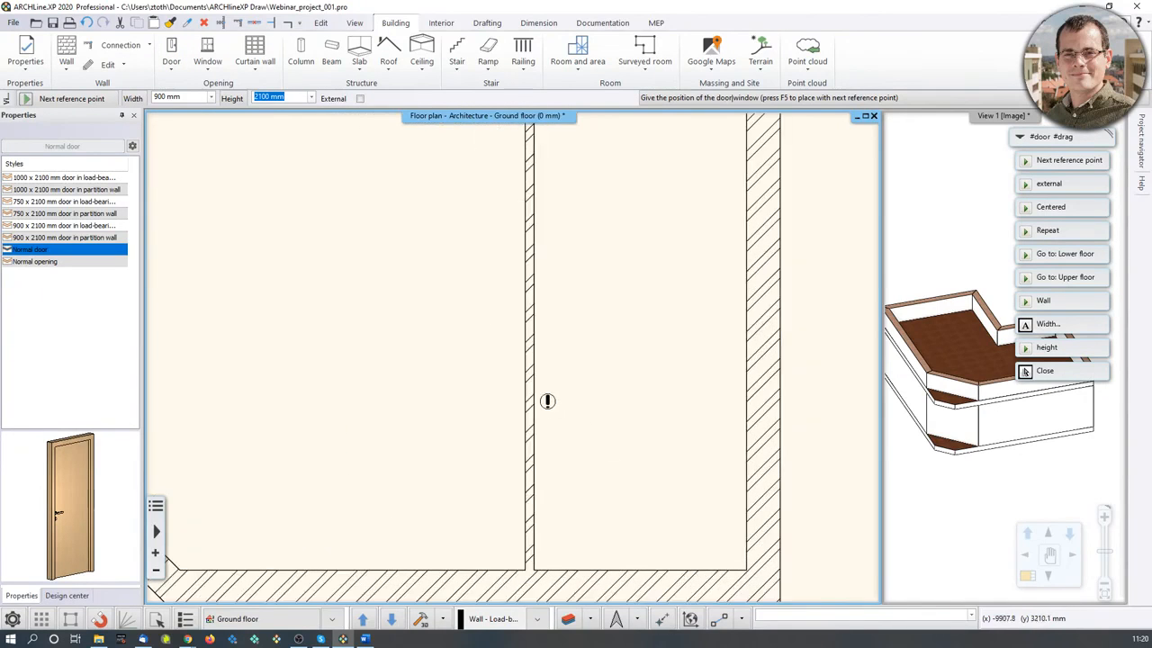
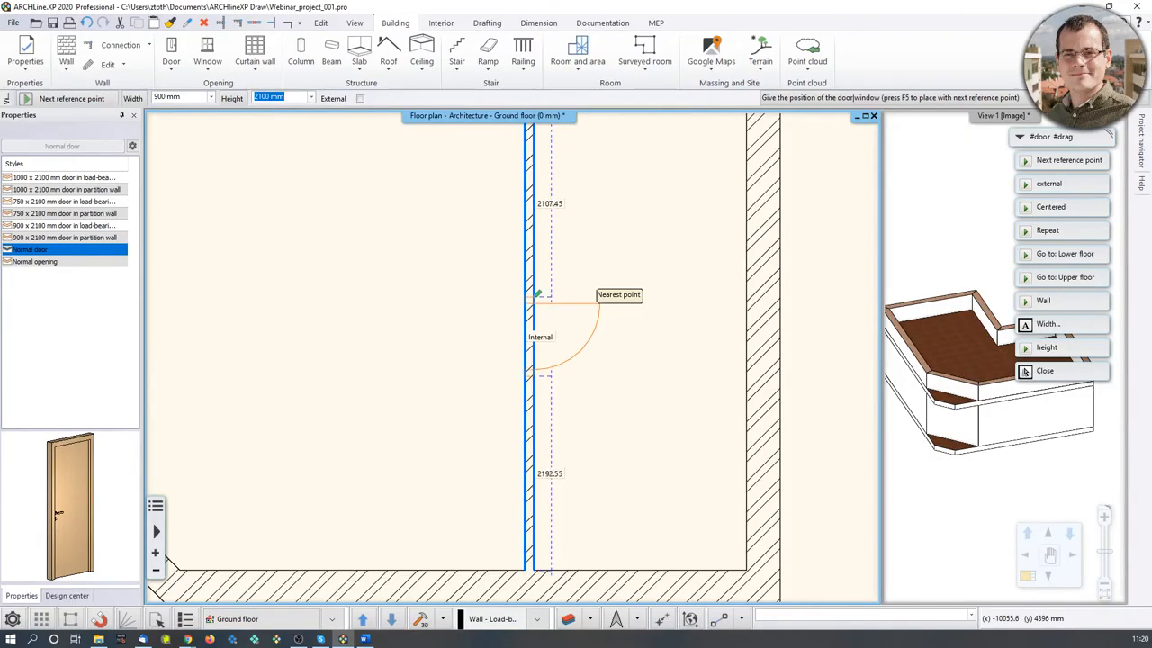
type("2400")
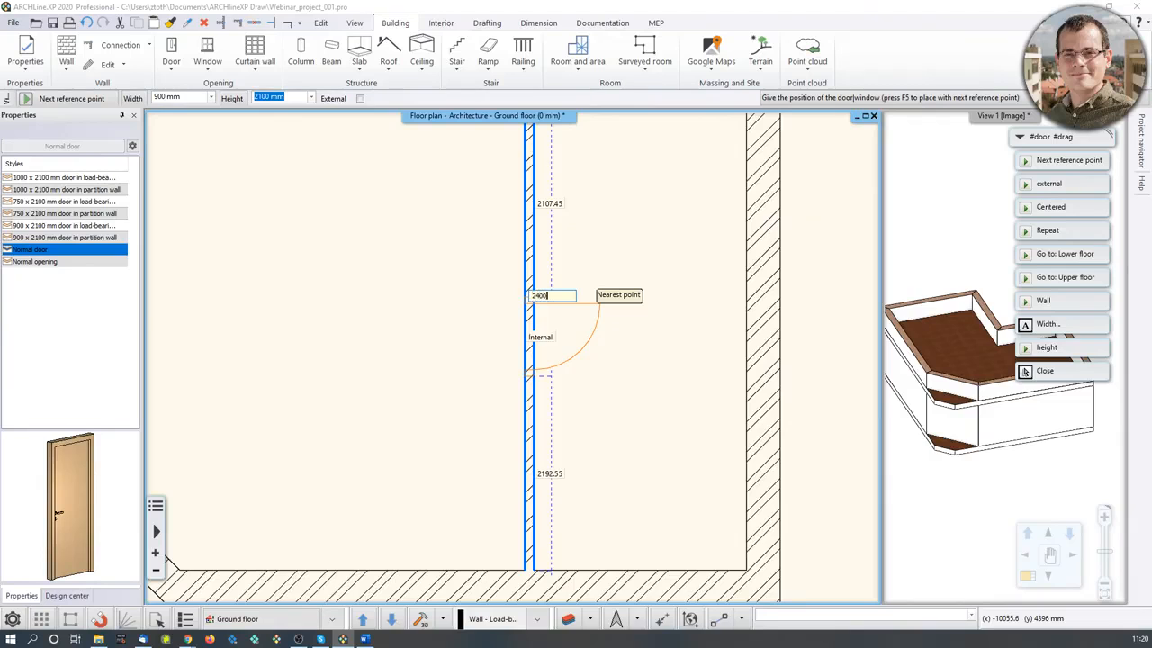
key("Return")
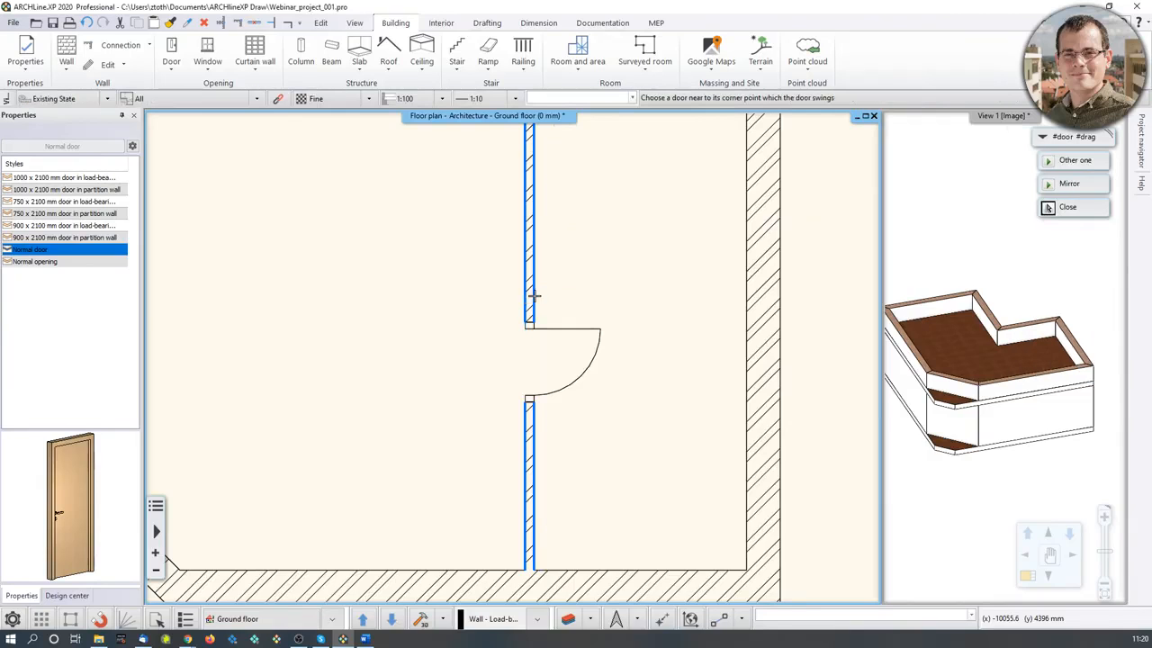
left_click(636, 321)
key("Escape")
scroll(442, 332, "down", 4)
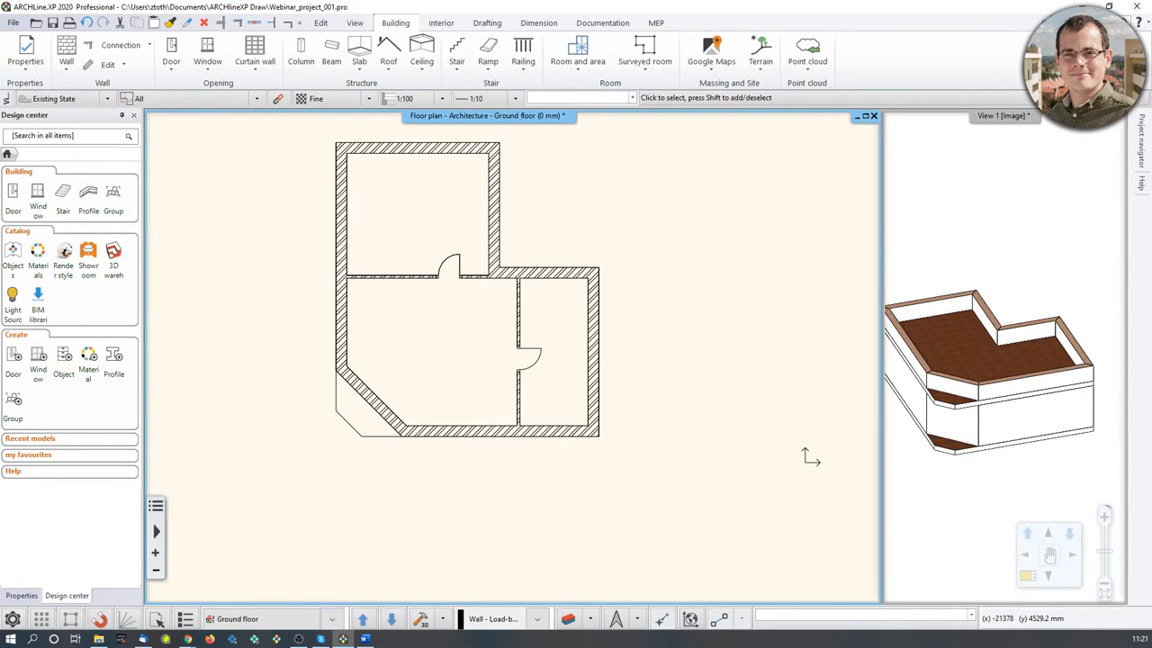
Step: Flip the vertical partition's door in-out to open into the left room, and flip it back into the right room
left_click(548, 360)
scroll(540, 373, "up", 5)
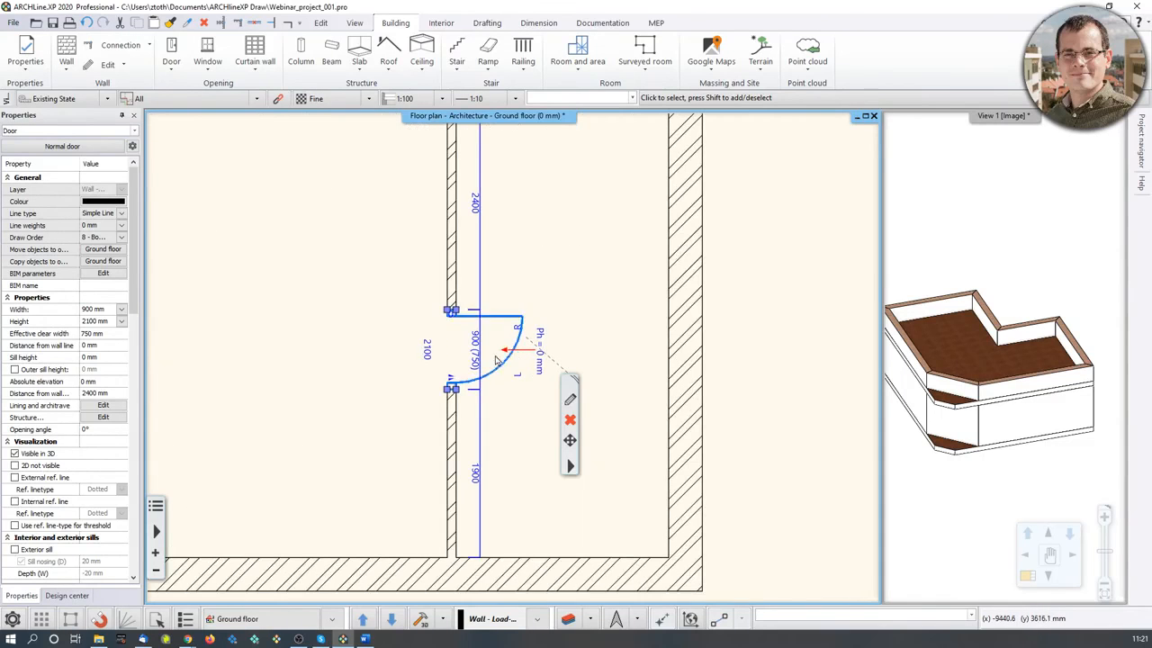
scroll(520, 348, "up", 2)
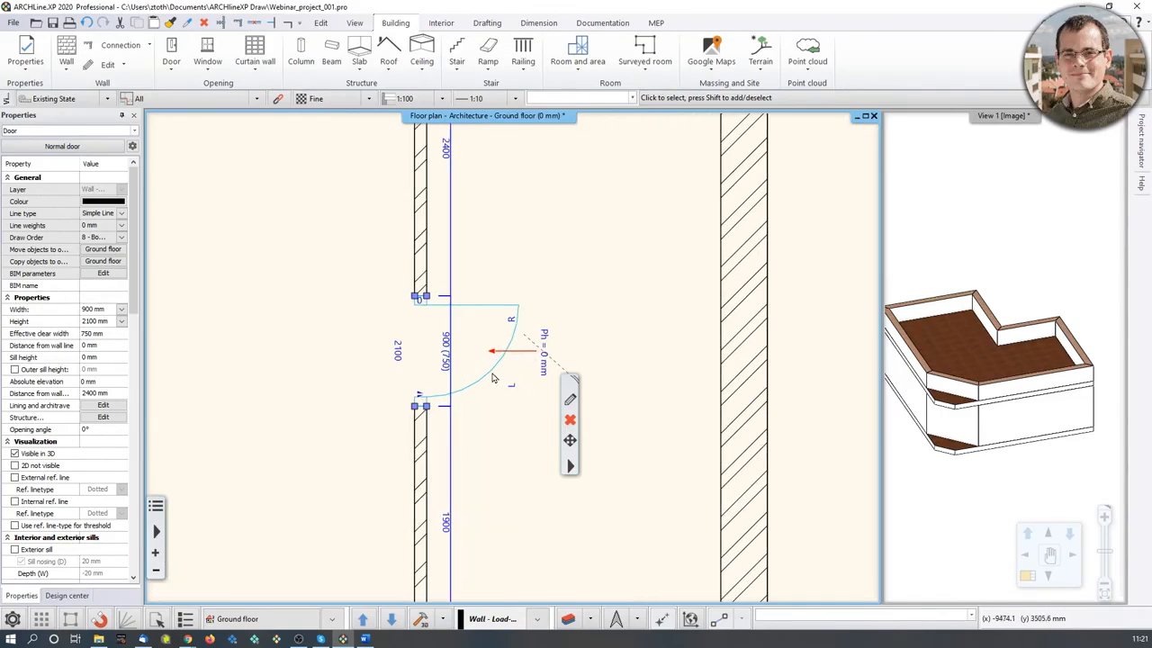
mouse_move(418, 397)
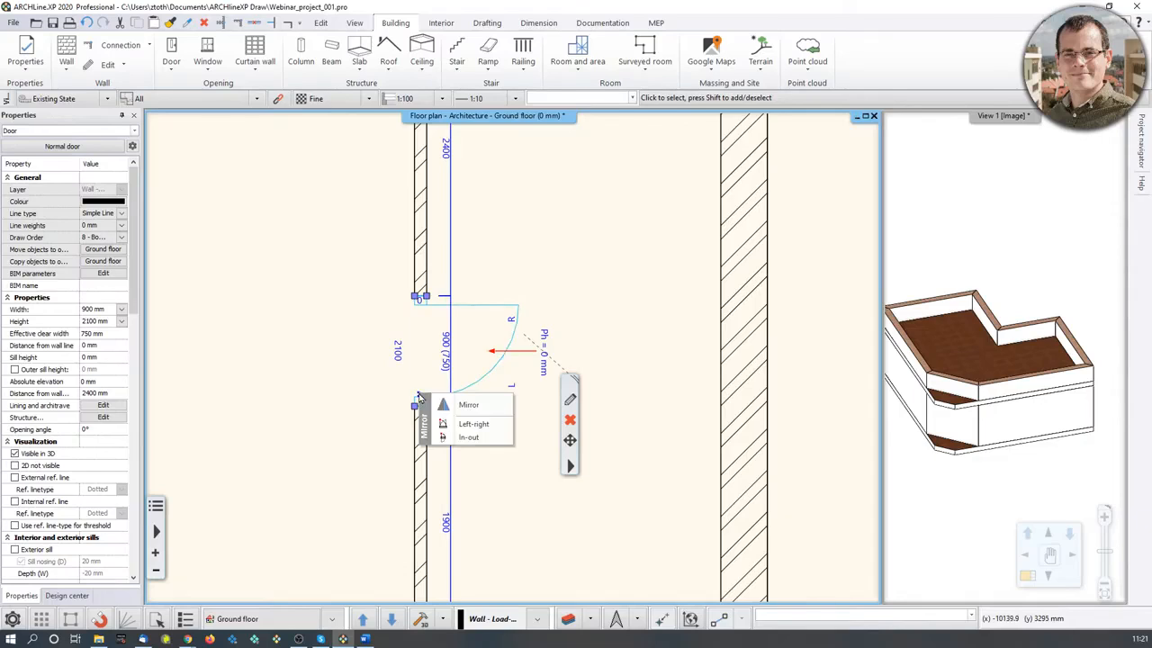
left_click(466, 421)
left_click(362, 386)
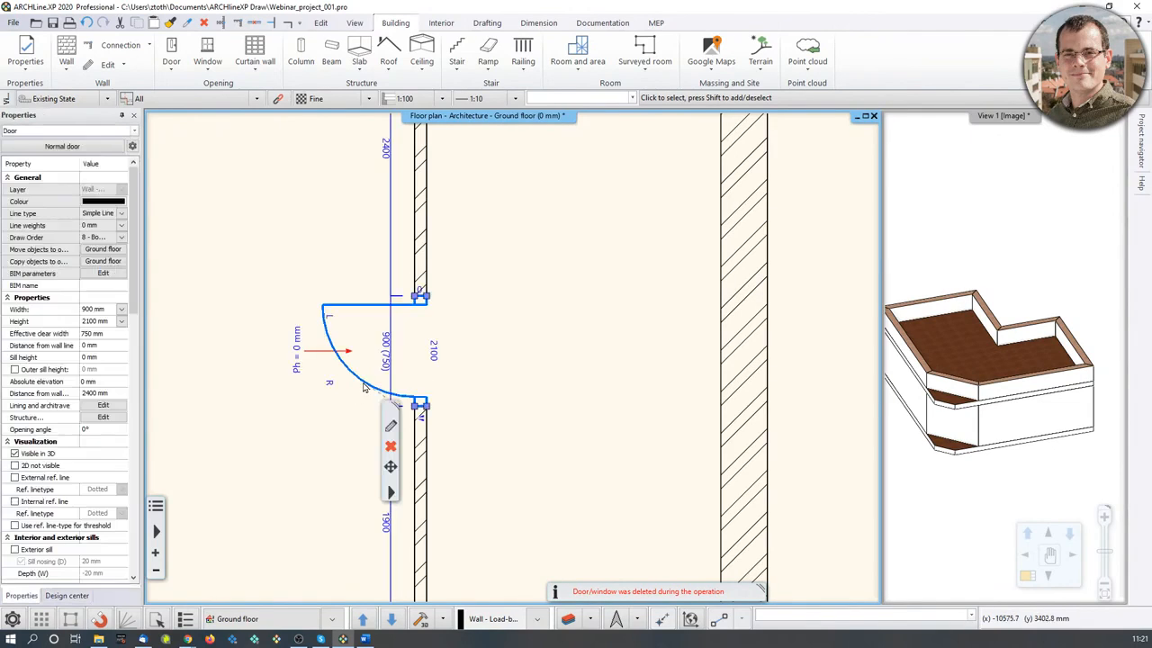
left_click(422, 418)
left_click(468, 431)
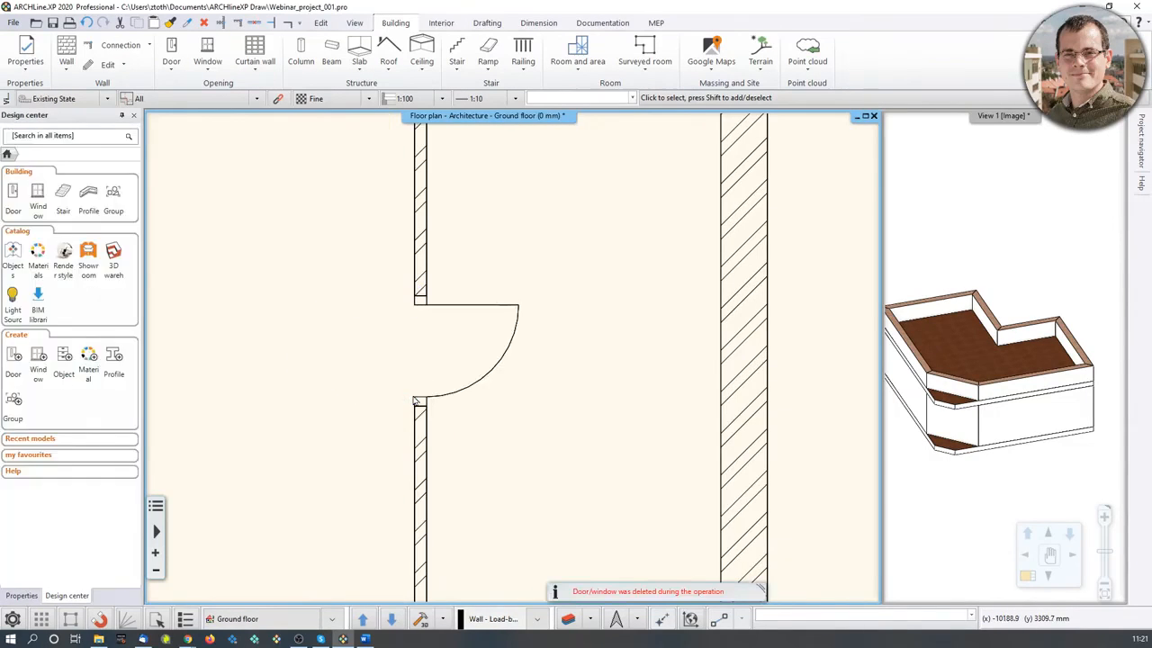
Step: Mirror the vertical partition's door left-right so that it is hinged at the lower jamb
mouse_move(419, 399)
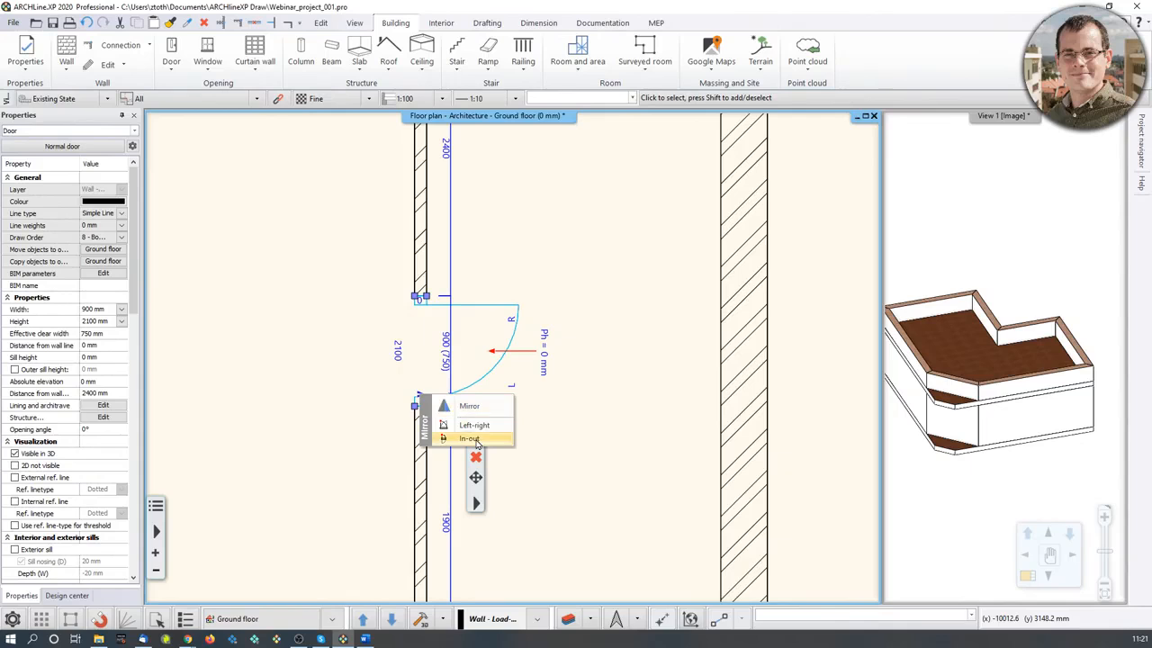
left_click(471, 424)
left_click(606, 336)
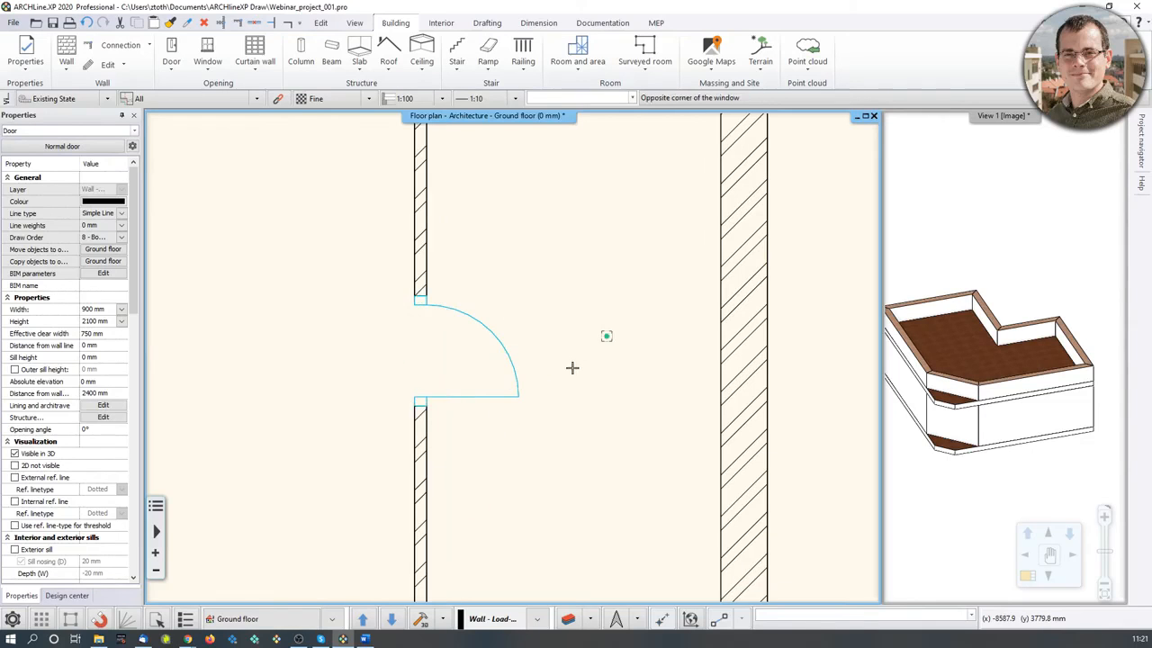
left_click(570, 366)
Step: Place a 1500 x 2100 mm double door at the midpoint of the diagonal corner wall, opening outward
scroll(514, 359, "down", 5)
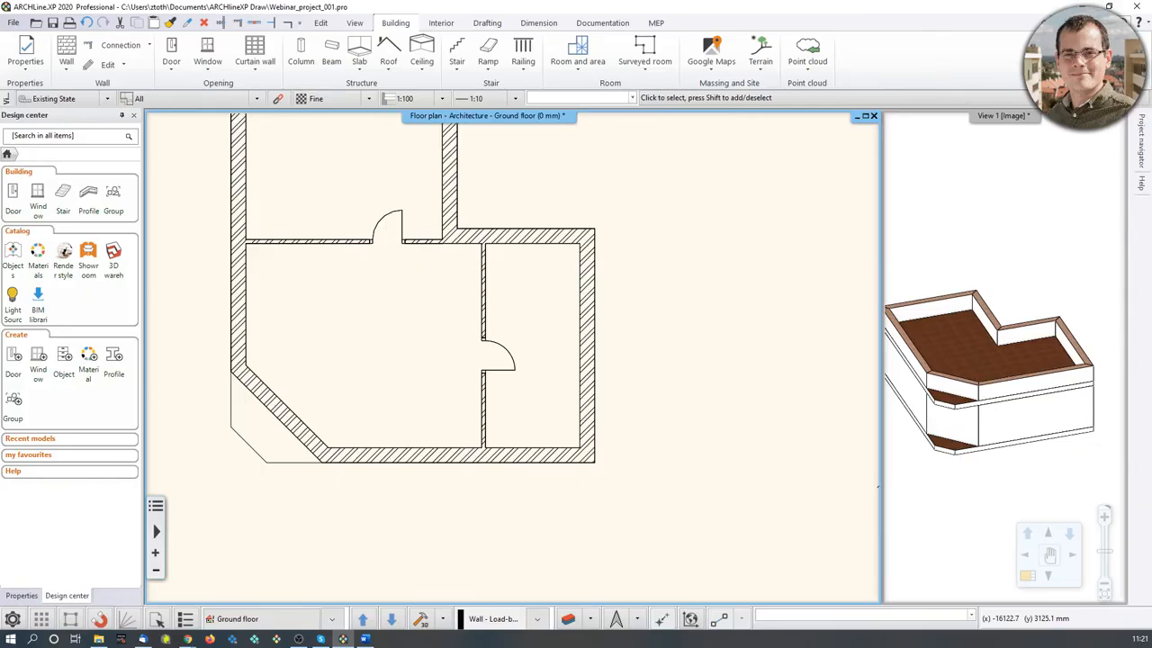
scroll(348, 399, "up", 3)
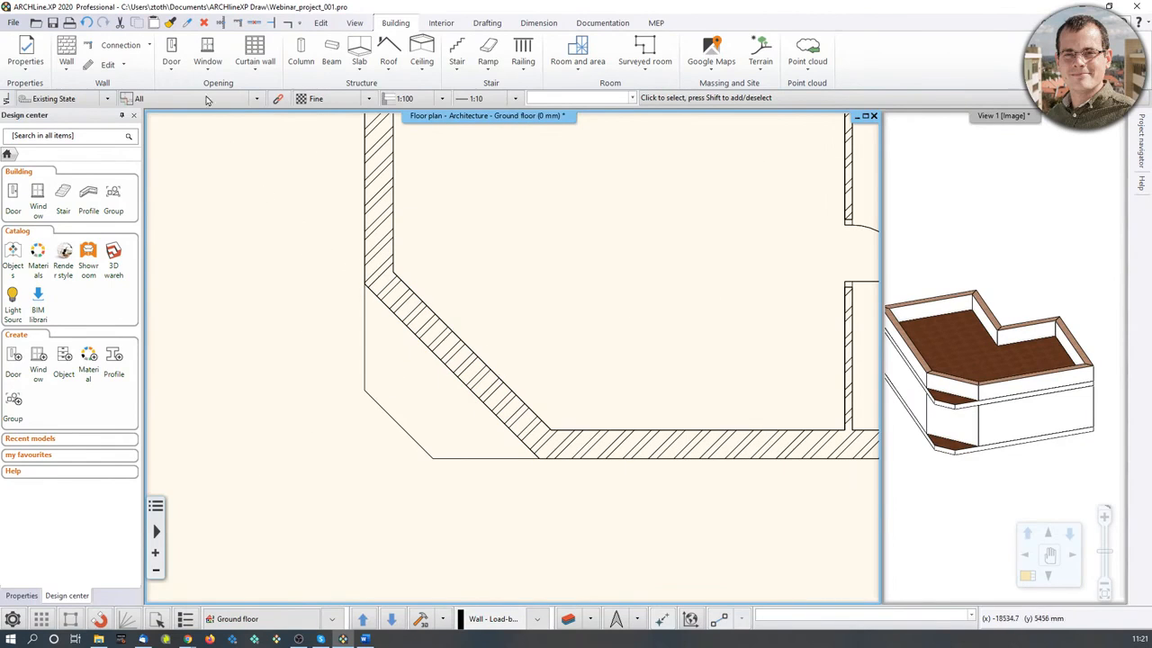
left_click(171, 54)
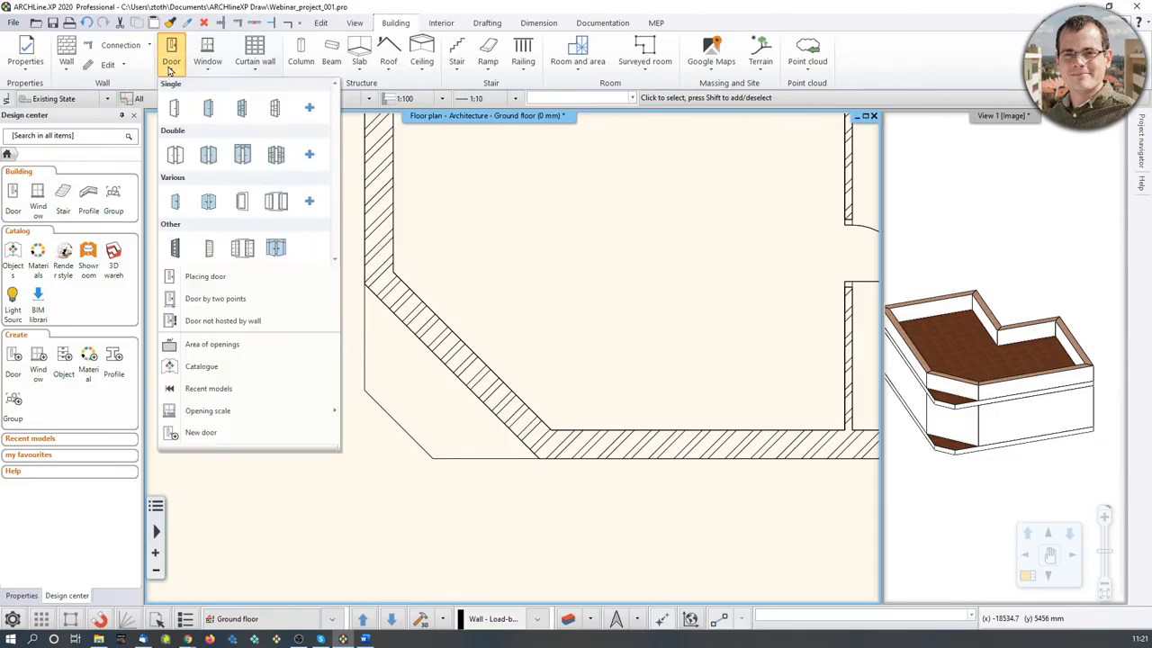
left_click(177, 154)
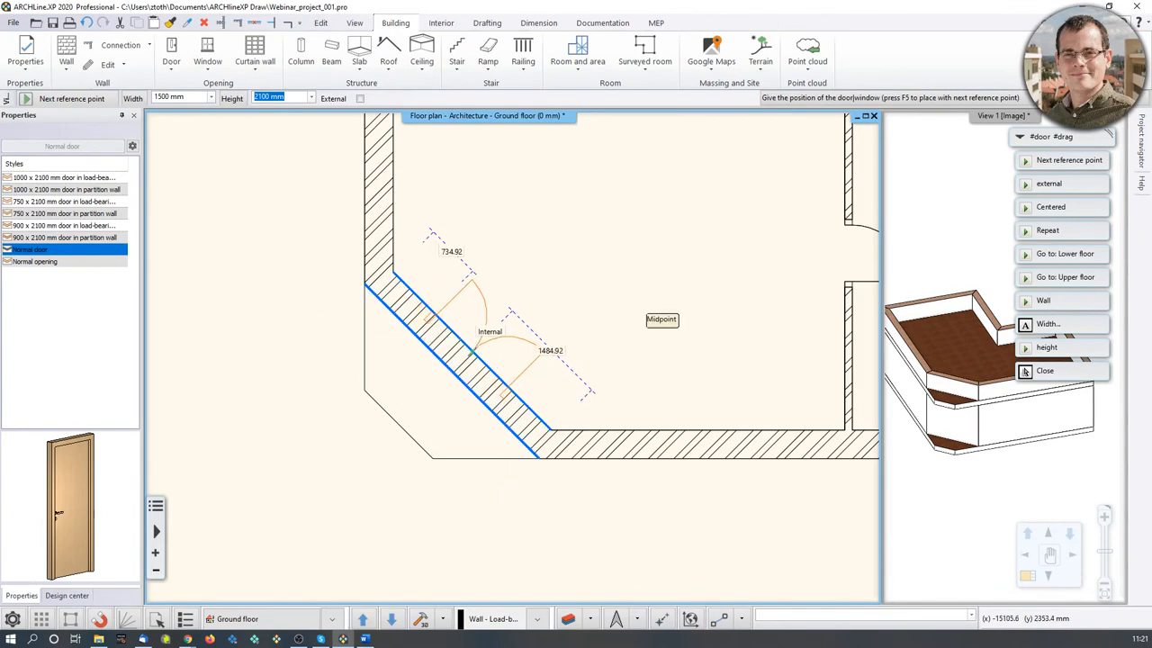
left_click(440, 376)
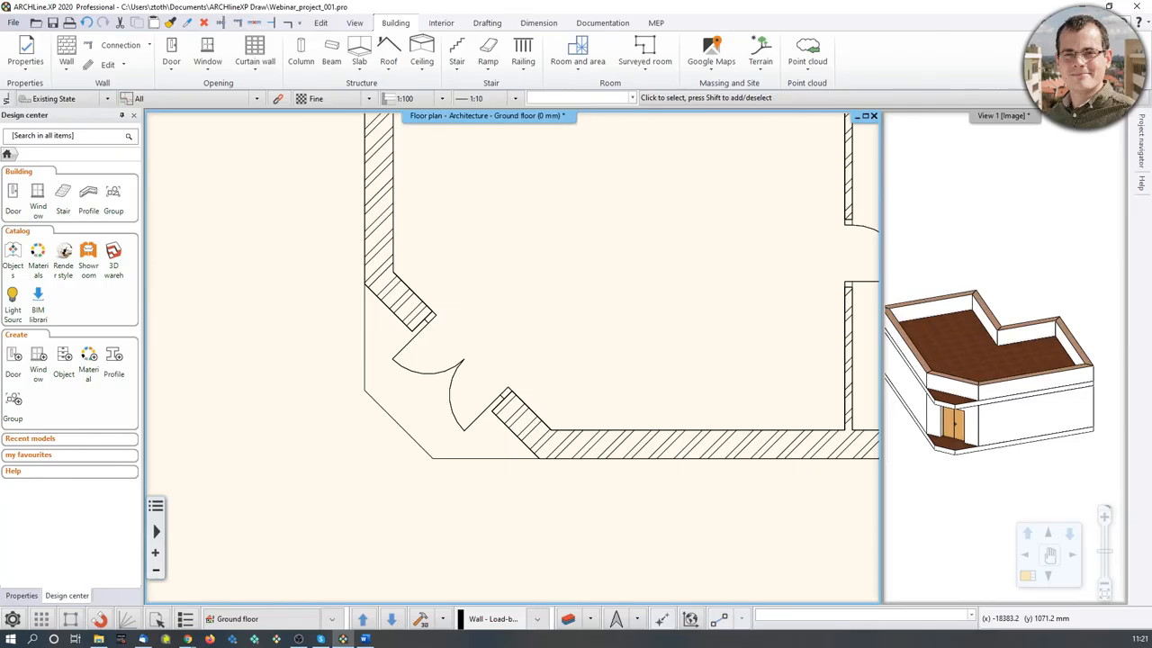
Step: Open the diagonal wall's double door for editing and search the whole door catalogue for "double ent. door with"
left_click(459, 366)
left_click(482, 407)
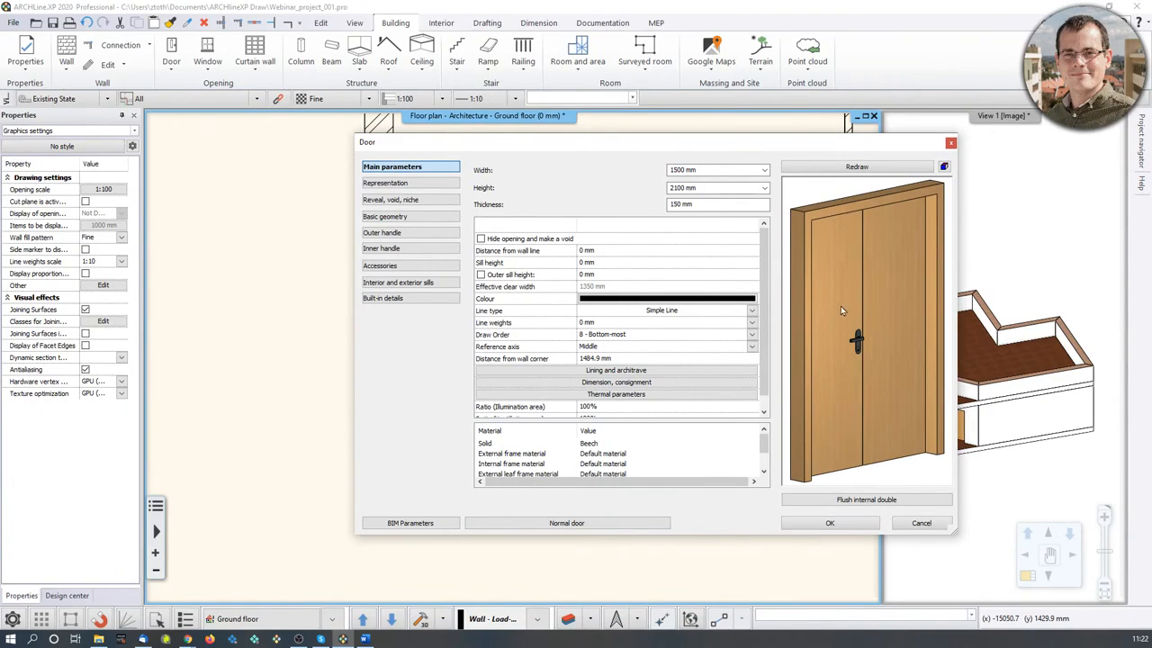
left_click(855, 503)
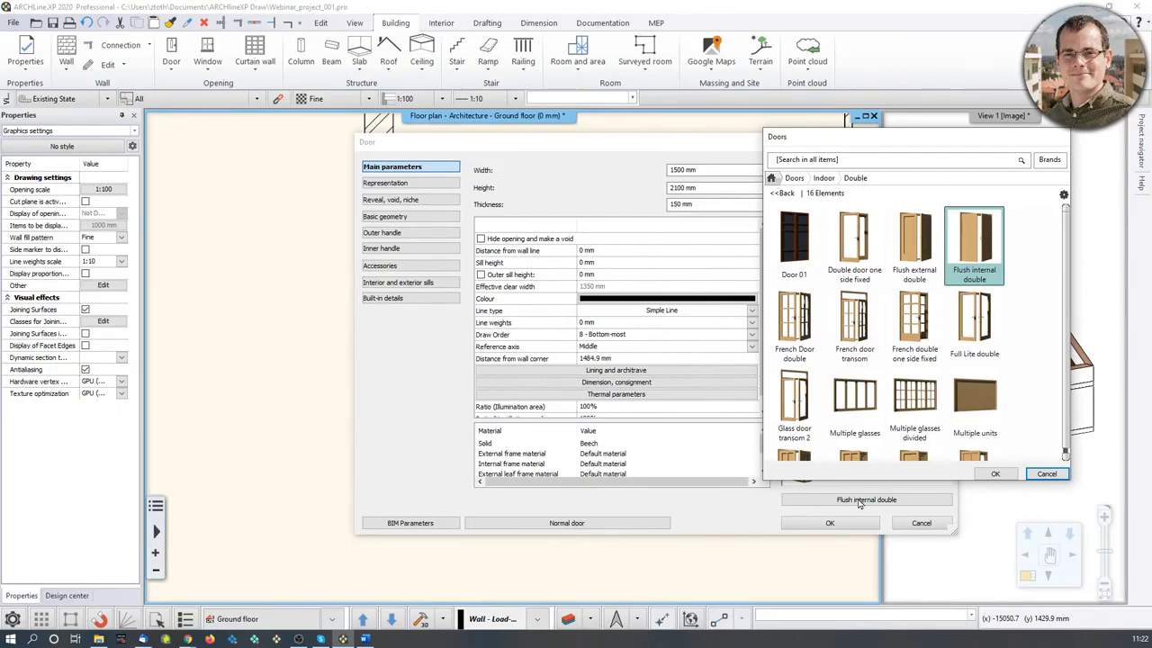
left_click(771, 178)
left_click(817, 159)
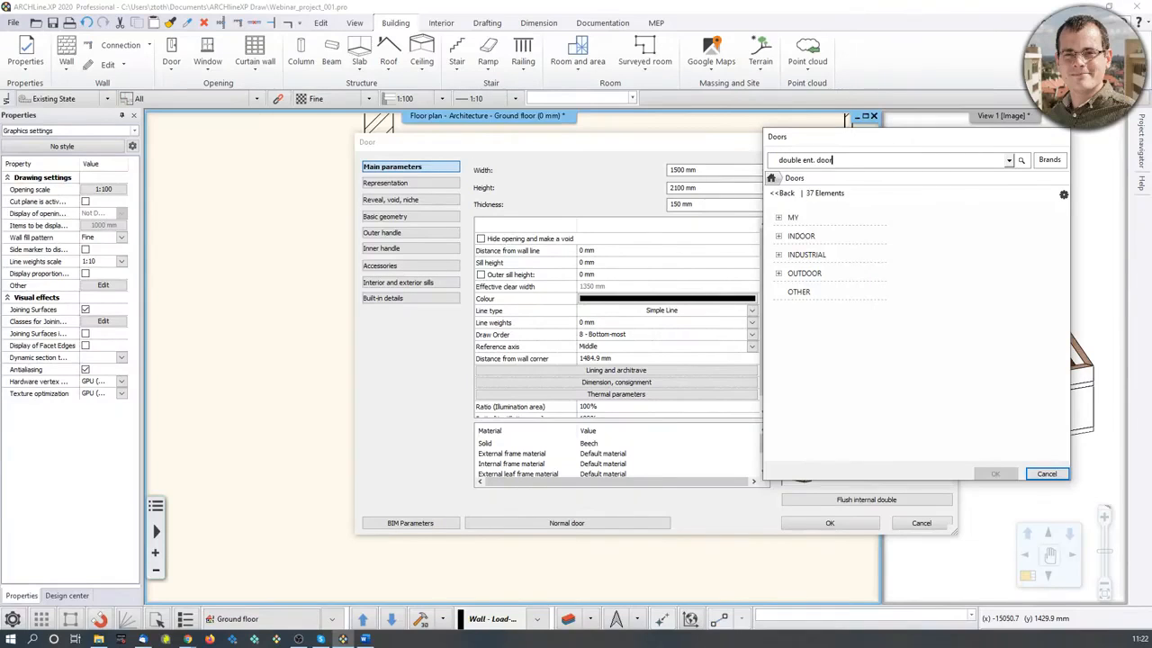
type("double ent. door with")
key("Return")
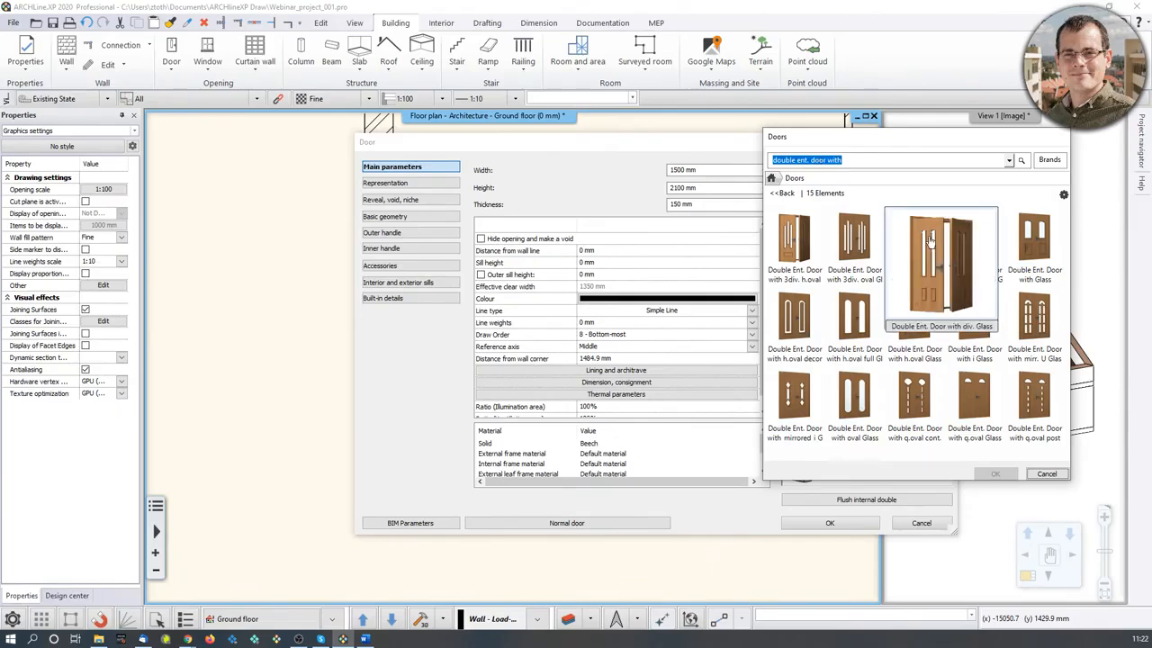
Step: Replace the door type with Double Ent. Door with mirrored i Glass, keeping the previously set dimensions
mouse_move(1030, 342)
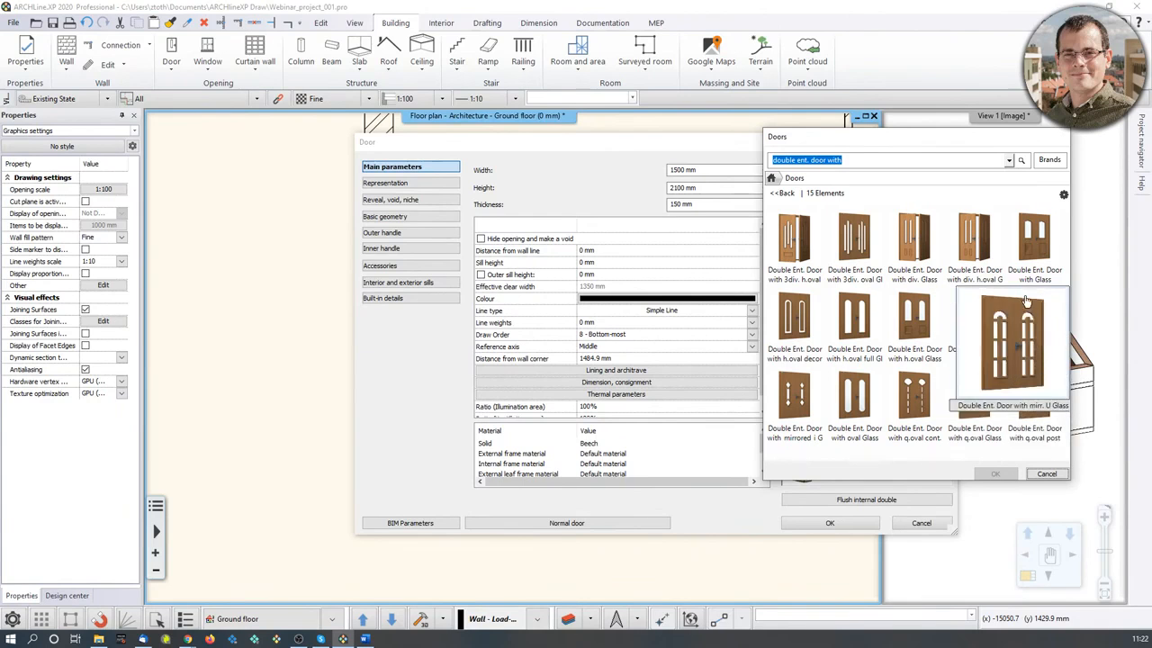
mouse_move(863, 402)
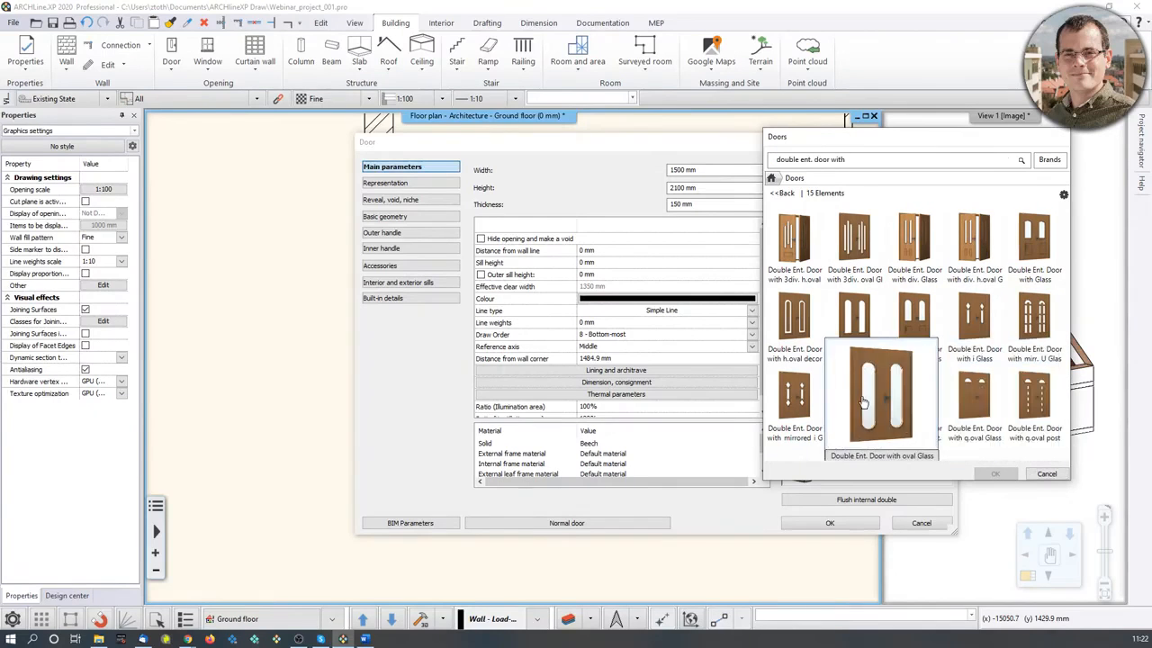
left_click(796, 396)
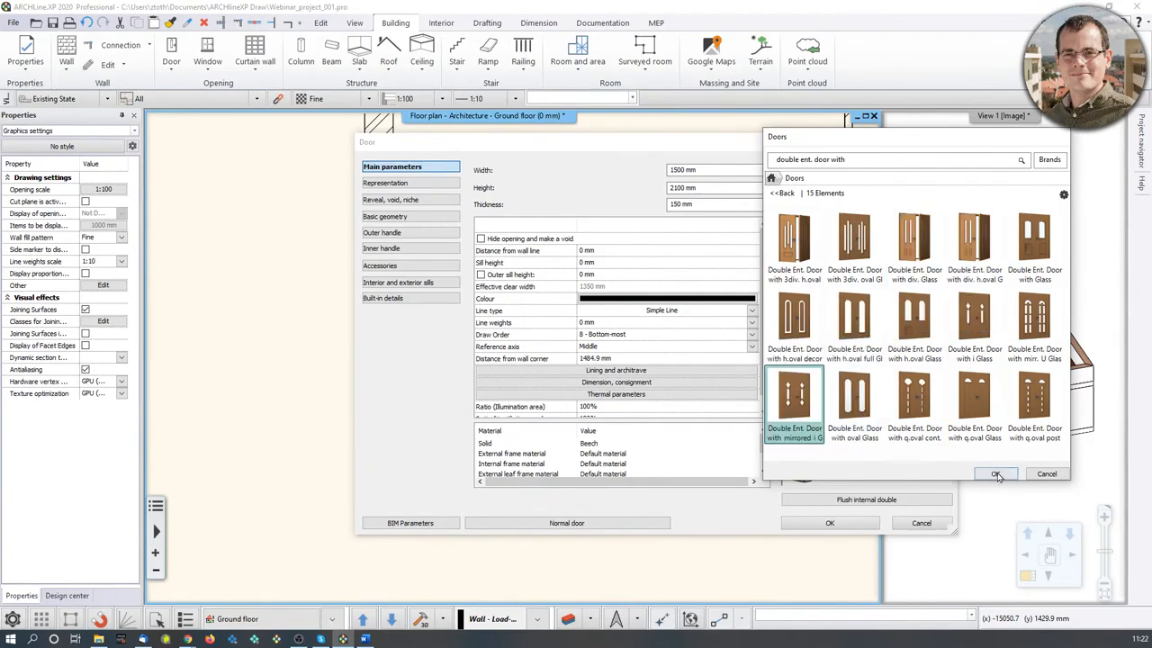
left_click(996, 475)
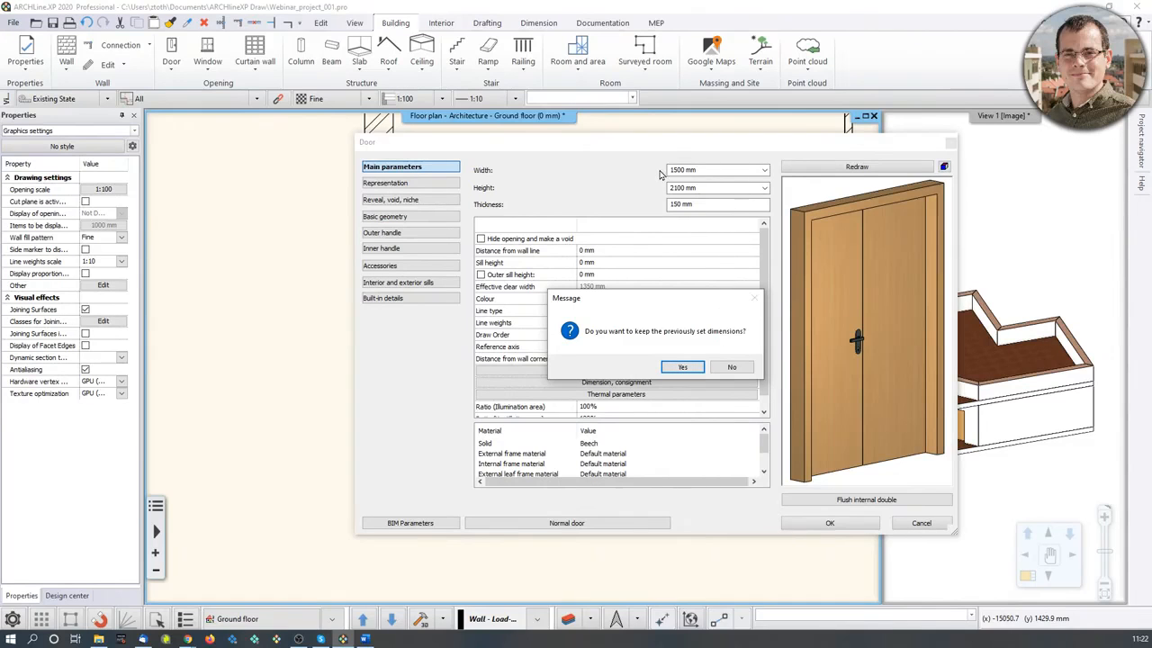
left_click(683, 367)
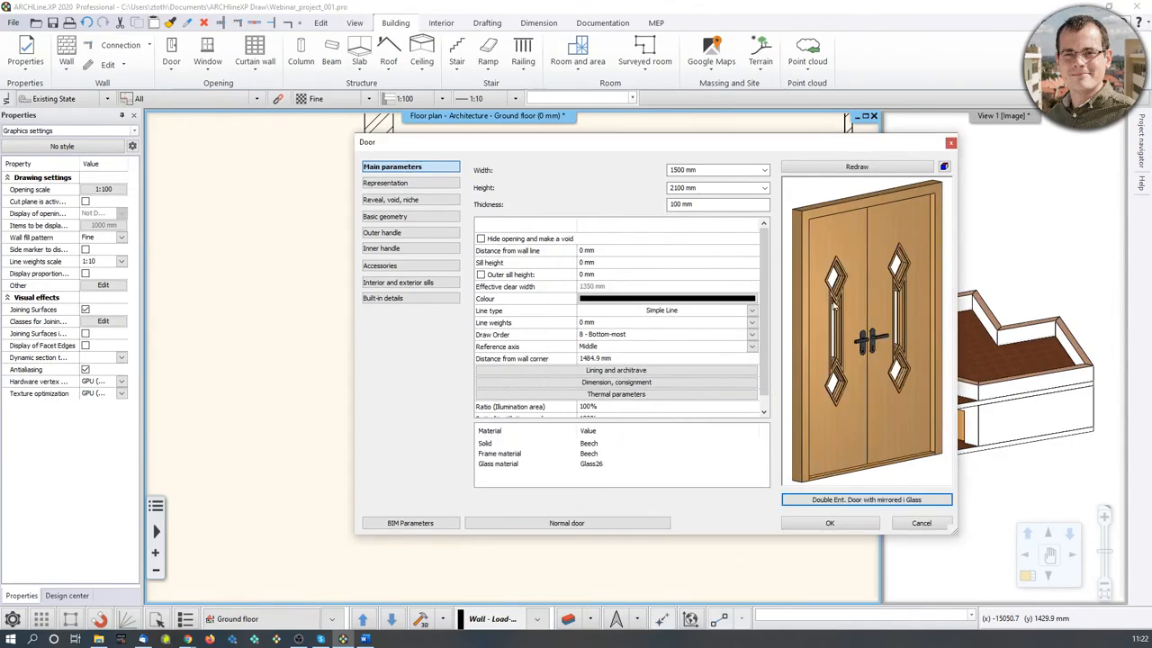
left_click(859, 524)
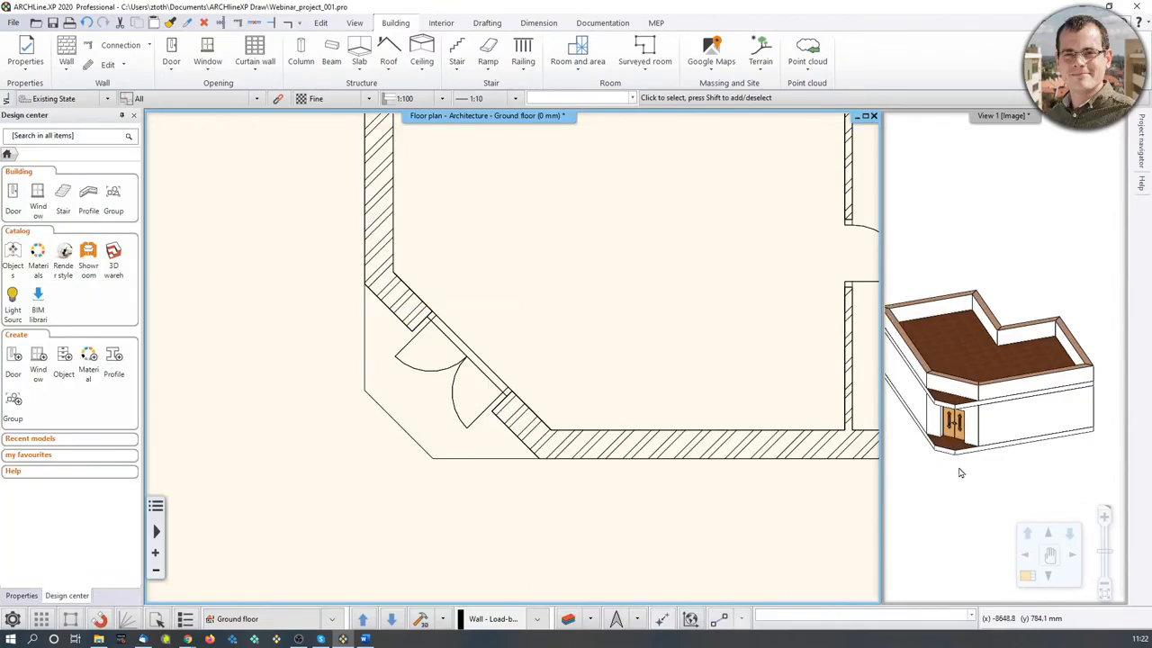
Step: Examine the new entrance door in the 3D view and the room layout in the ground floor plan
scroll(963, 461, "up", 2)
middle_click_drag(956, 446, 976, 435)
scroll(974, 432, "up", 5)
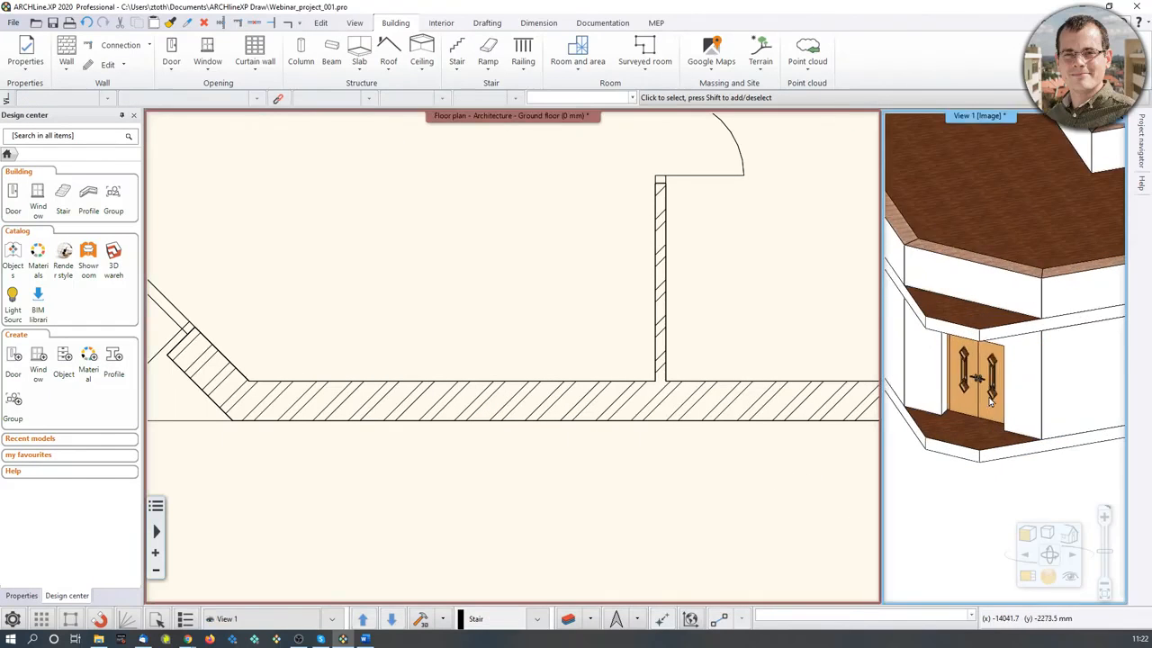
scroll(990, 367, "down", 3)
middle_click_drag(394, 426, 537, 529)
scroll(531, 522, "down", 2)
middle_click_drag(427, 426, 425, 516)
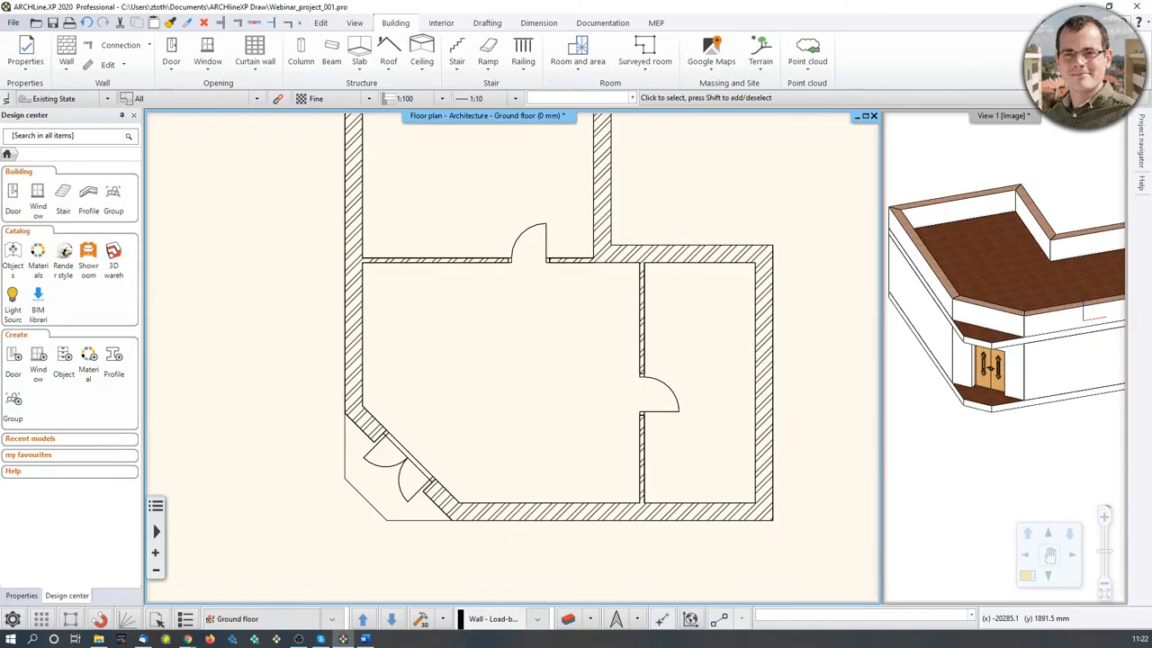
middle_click_drag(468, 340, 453, 462)
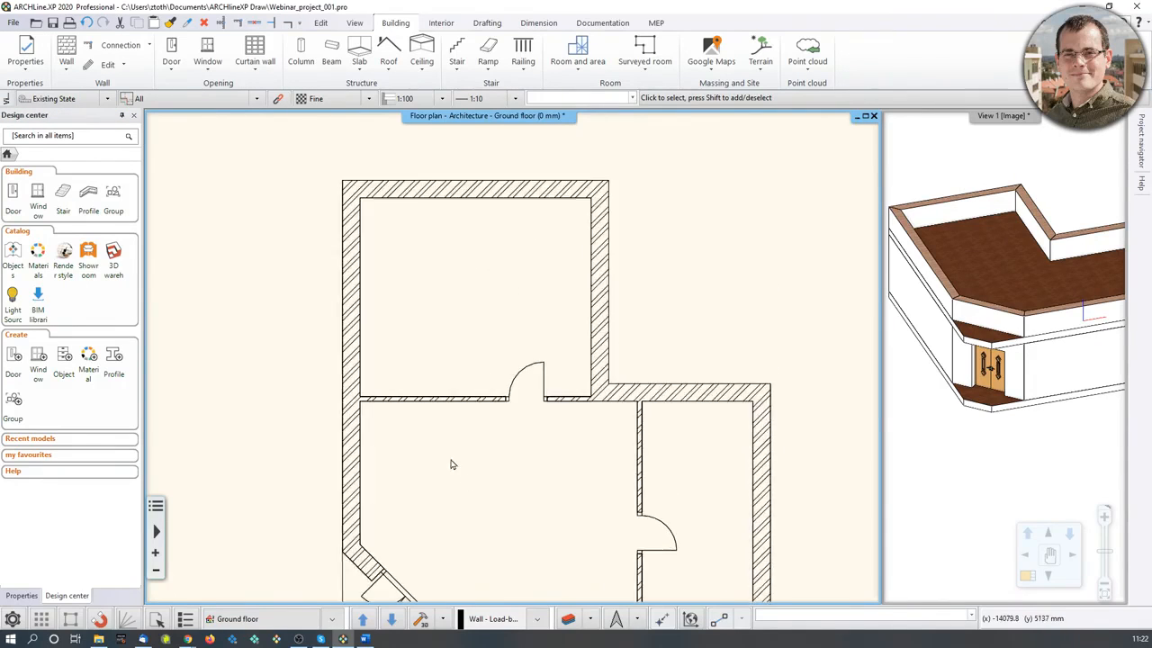
scroll(453, 462, "down", 1)
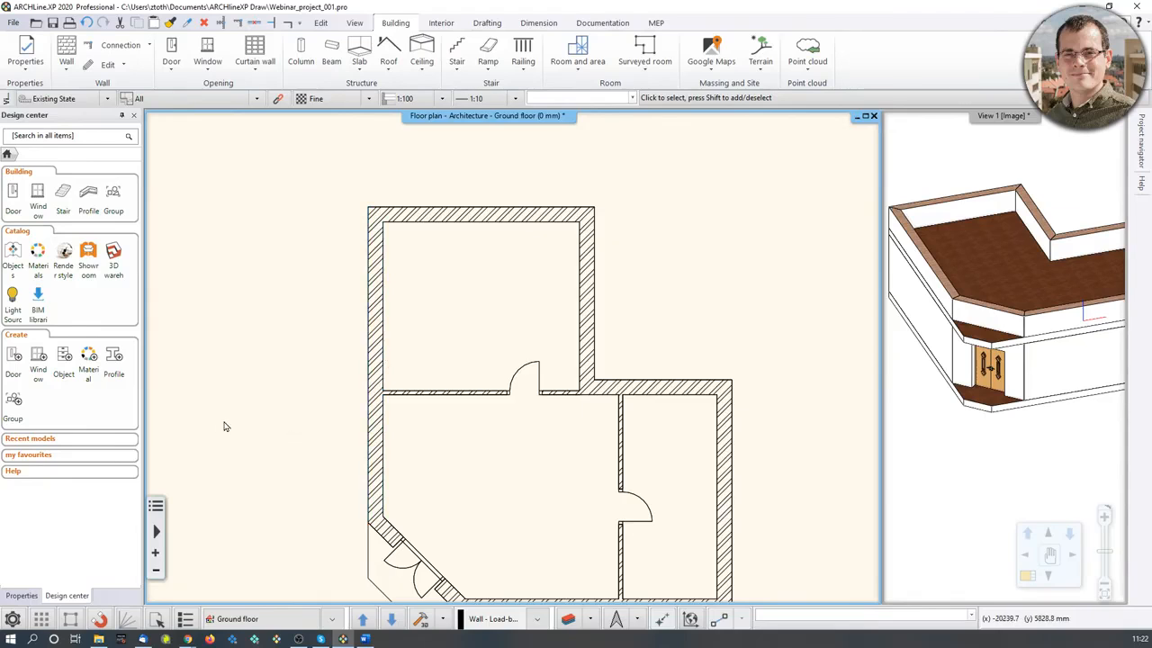
Step: Set the default window size to 1200 mm wide and 1500 mm high in the window properties
right_click(212, 53)
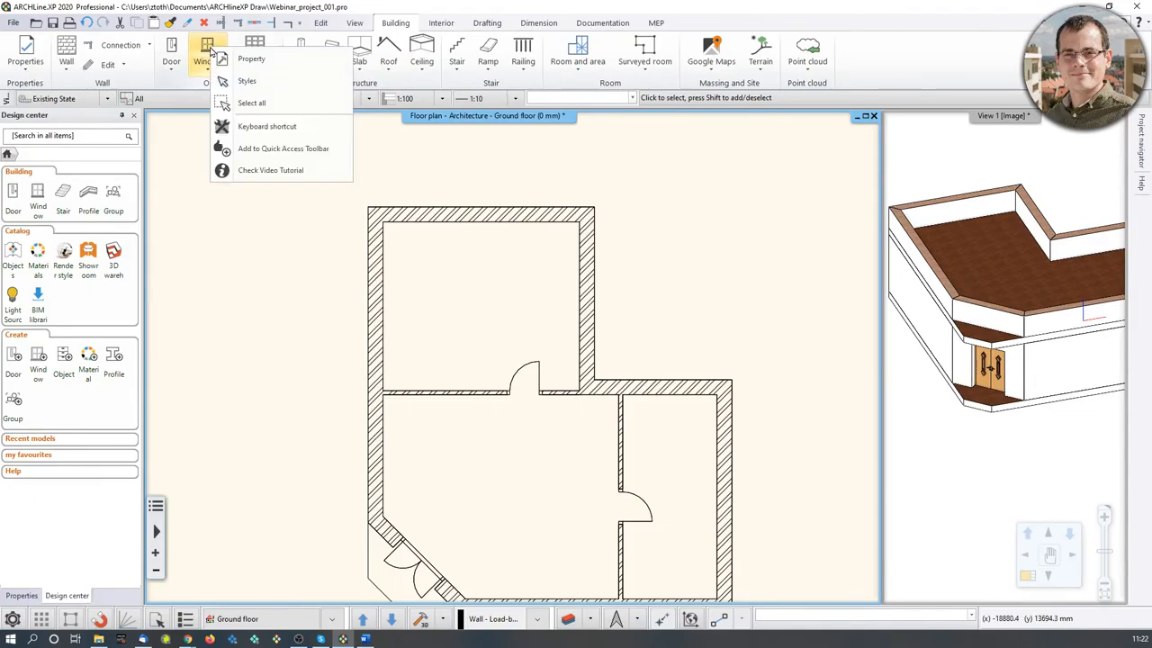
left_click(236, 57)
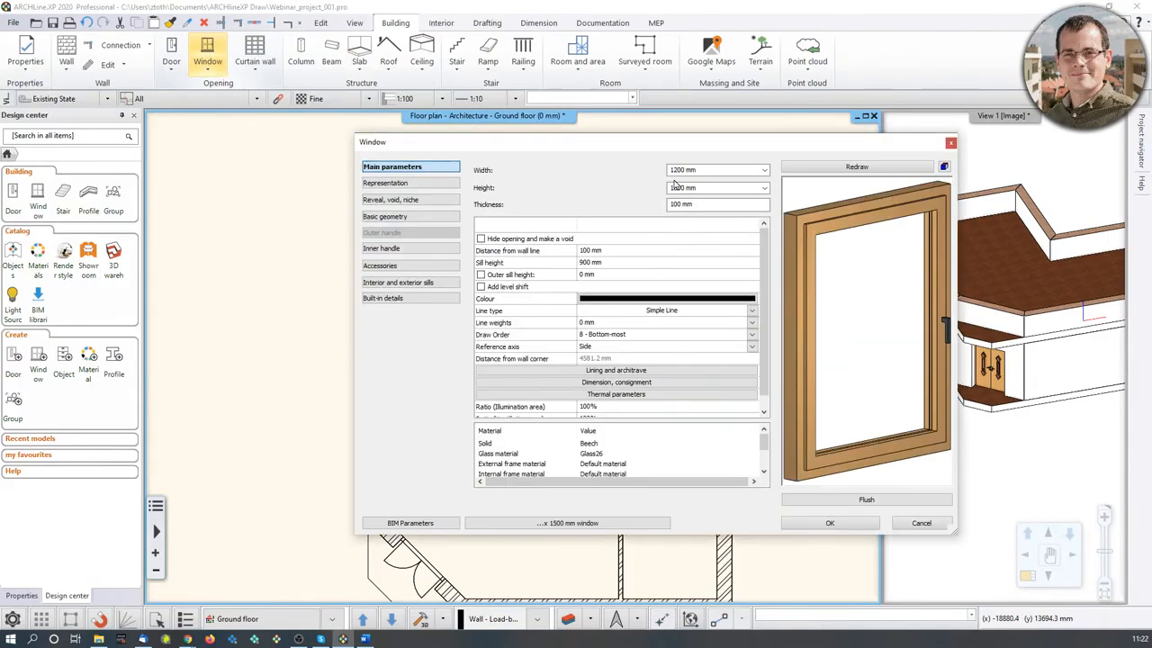
left_click(679, 169)
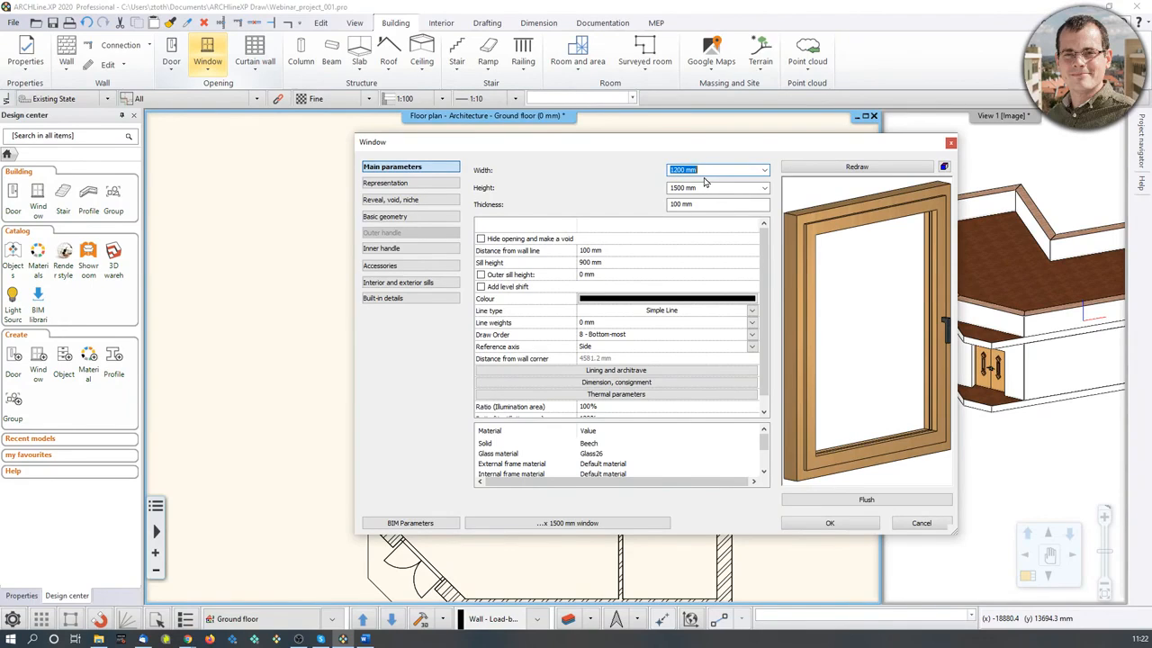
type("1500")
left_click(821, 525)
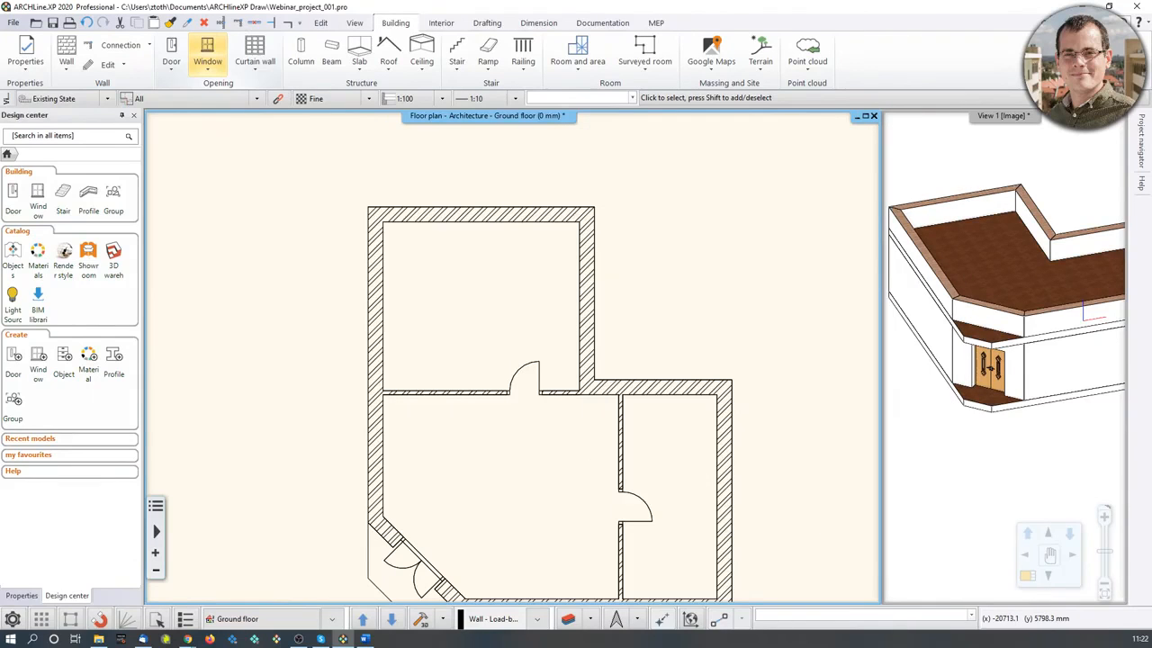
Step: Place a 1200 x 1500 mm single window in the upper room's left exterior wall at a typed distance
left_click(207, 54)
left_click(205, 107)
scroll(386, 301, "up", 4)
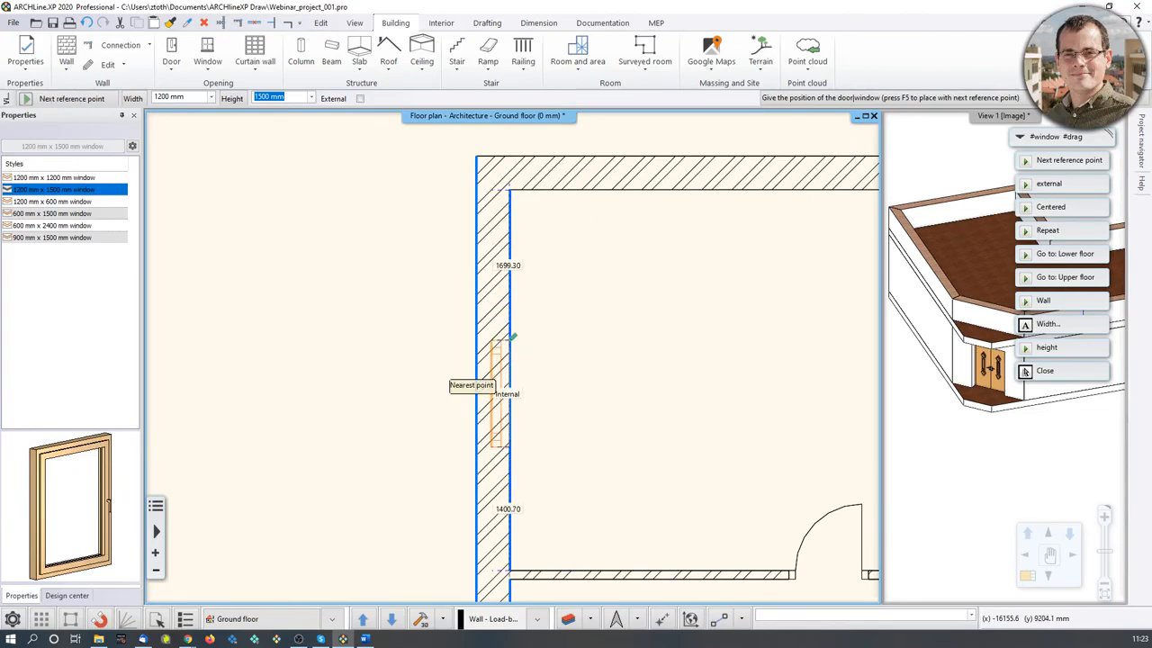
type("100")
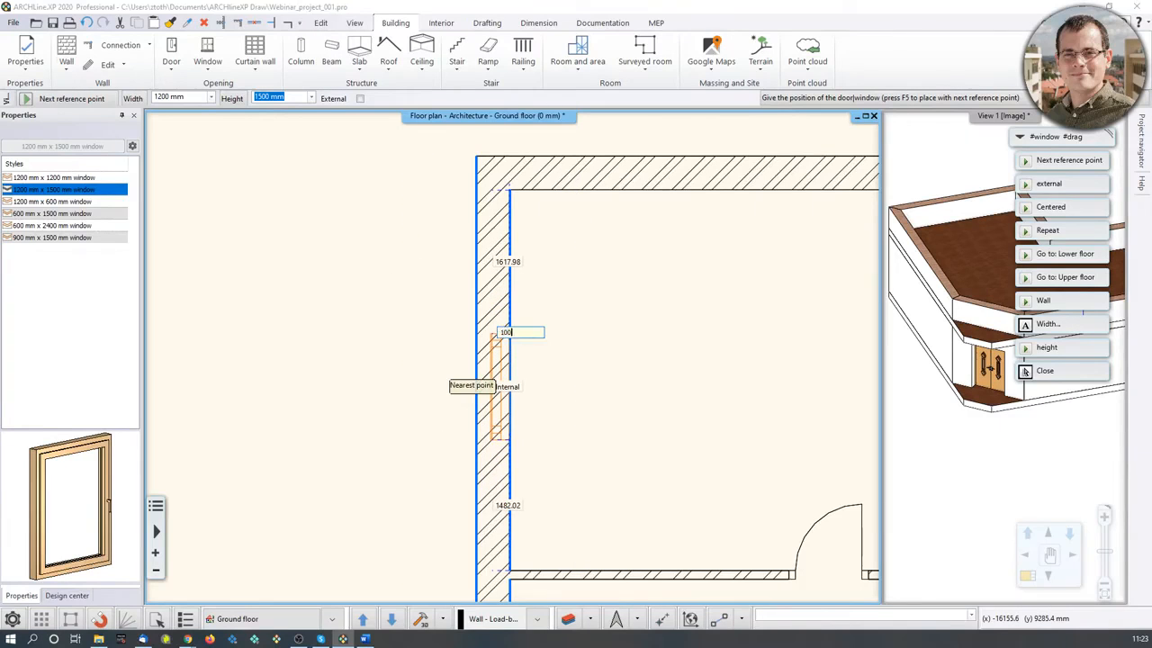
Step: Place the 1200 mm x 1500 mm window in the upper room's outer left wall, offset from the room's upper inner corner
key("Return")
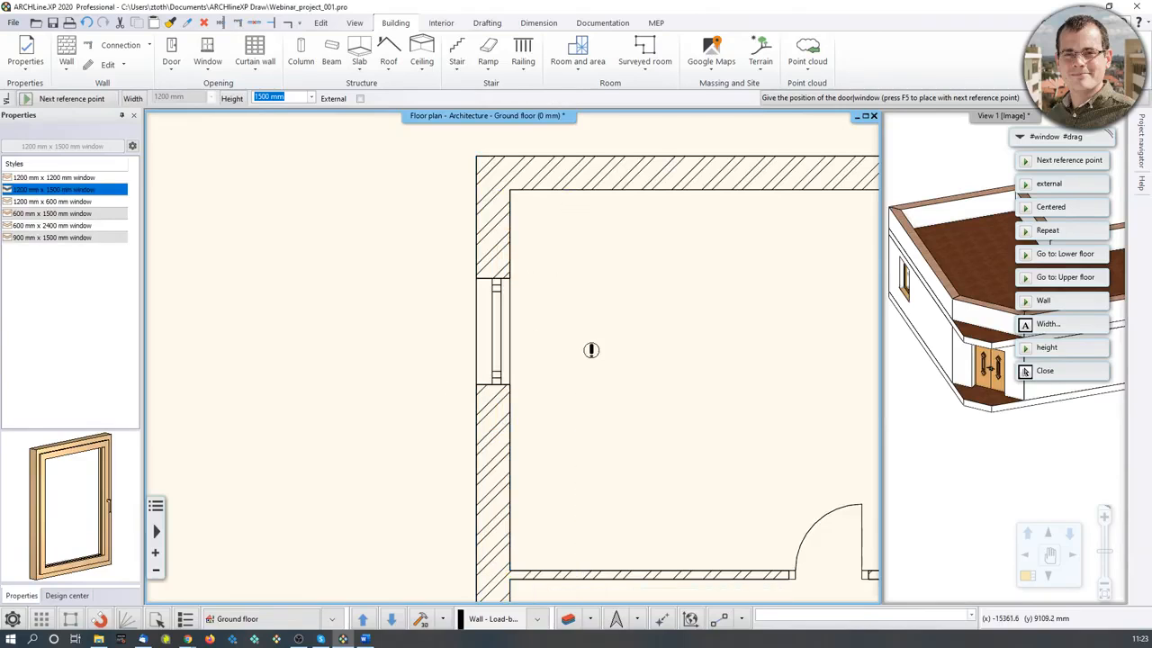
key("Escape")
middle_click_drag(914, 334, 1018, 321)
middle_click_drag(952, 290, 1050, 311)
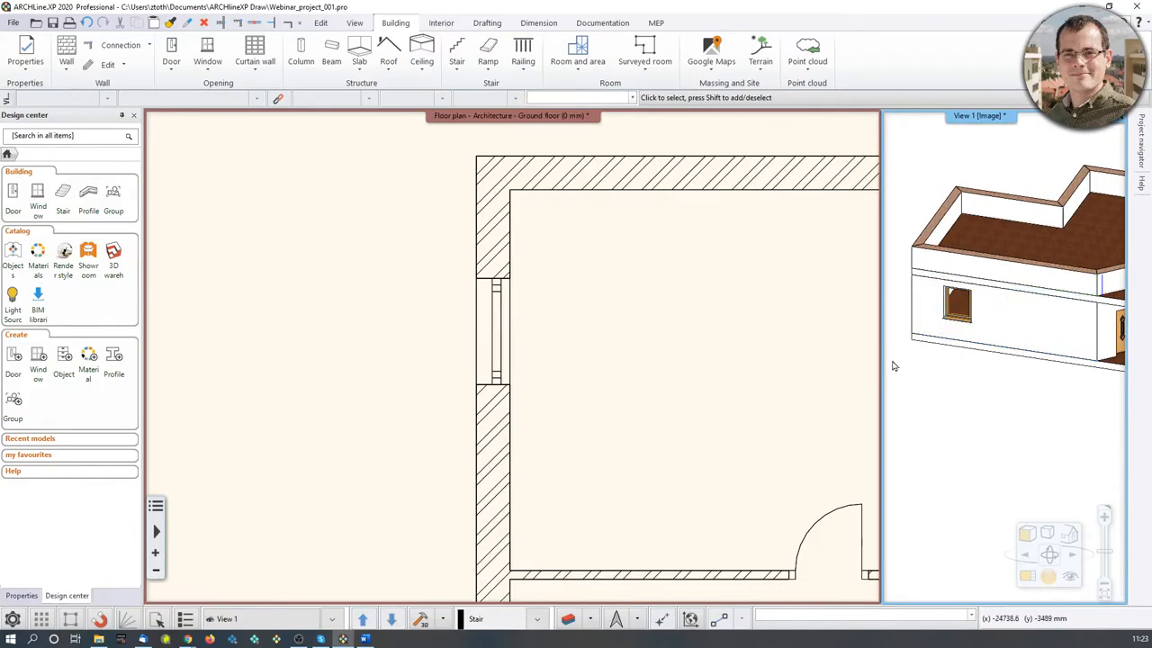
left_click(963, 302)
Step: Insert another 1200 mm x 1500 mm window in the lower room's outer left wall, offset from the partition wall
middle_click_drag(639, 540, 617, 361)
middle_click_drag(594, 500, 576, 306)
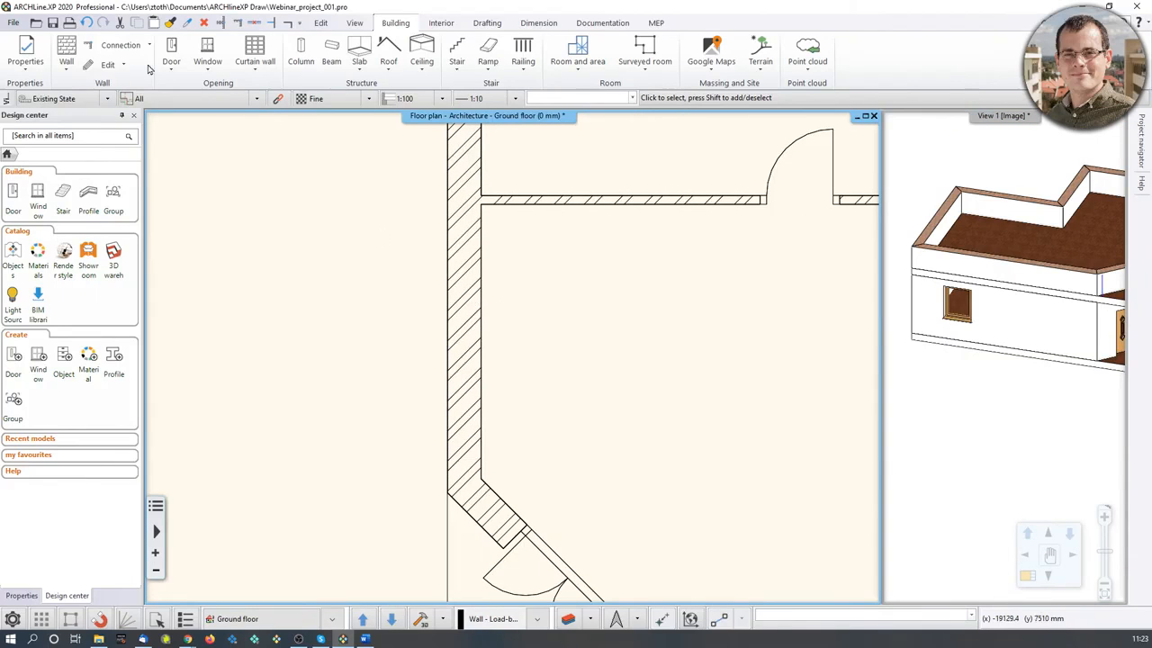
left_click(207, 61)
left_click(206, 108)
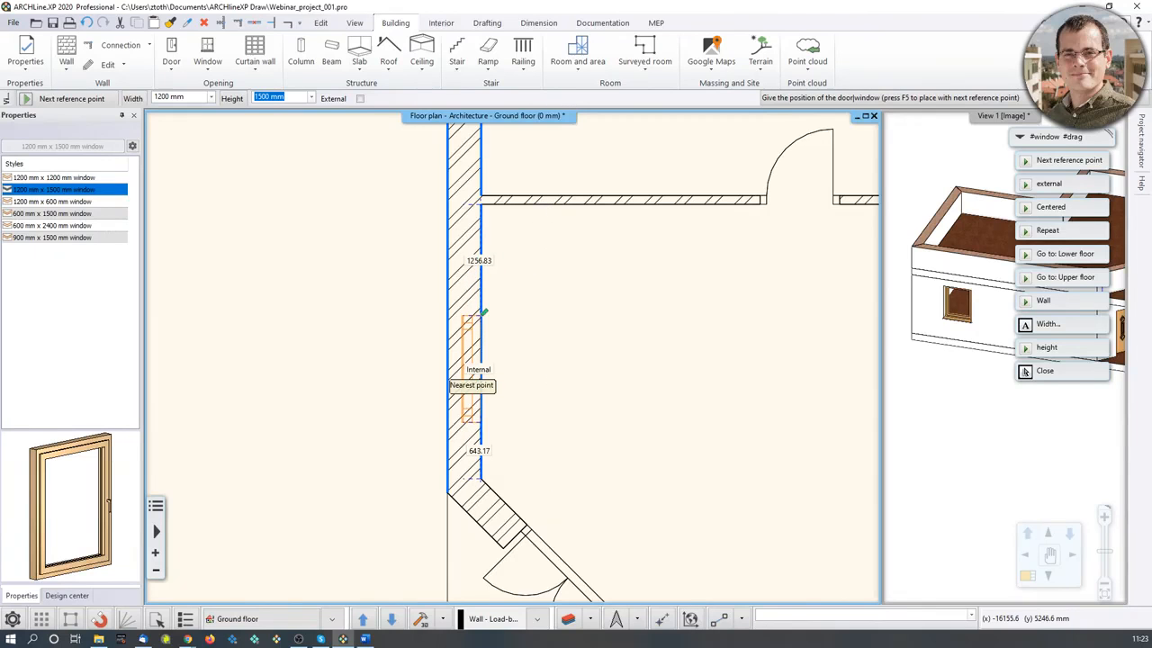
type("10")
key("Return")
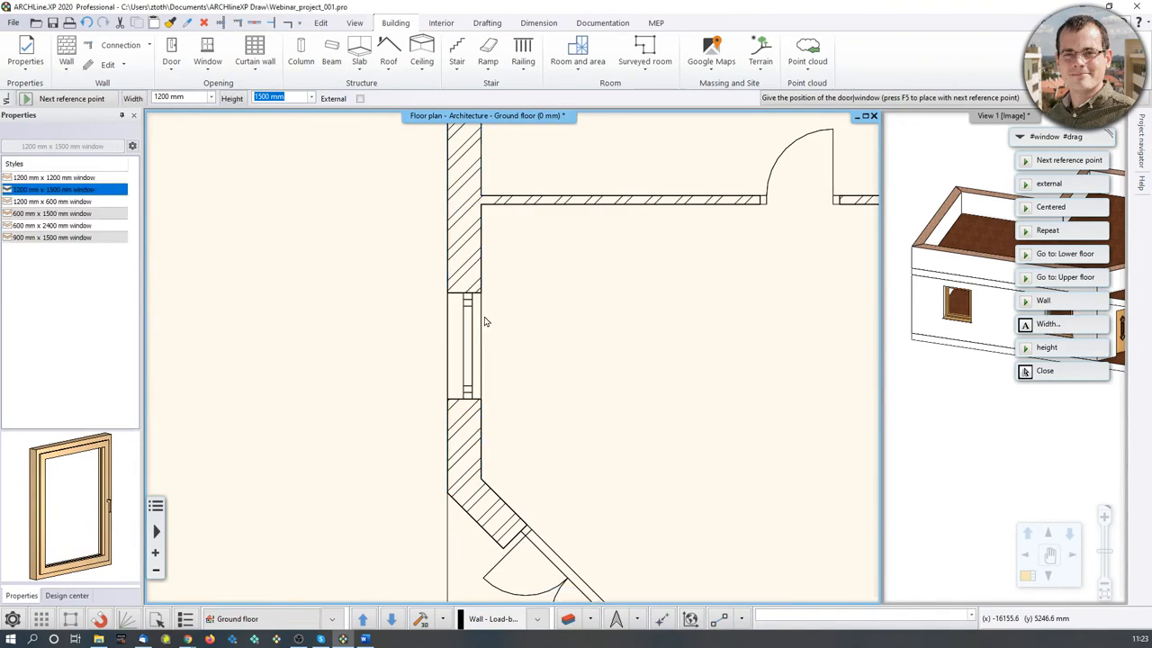
key("Escape")
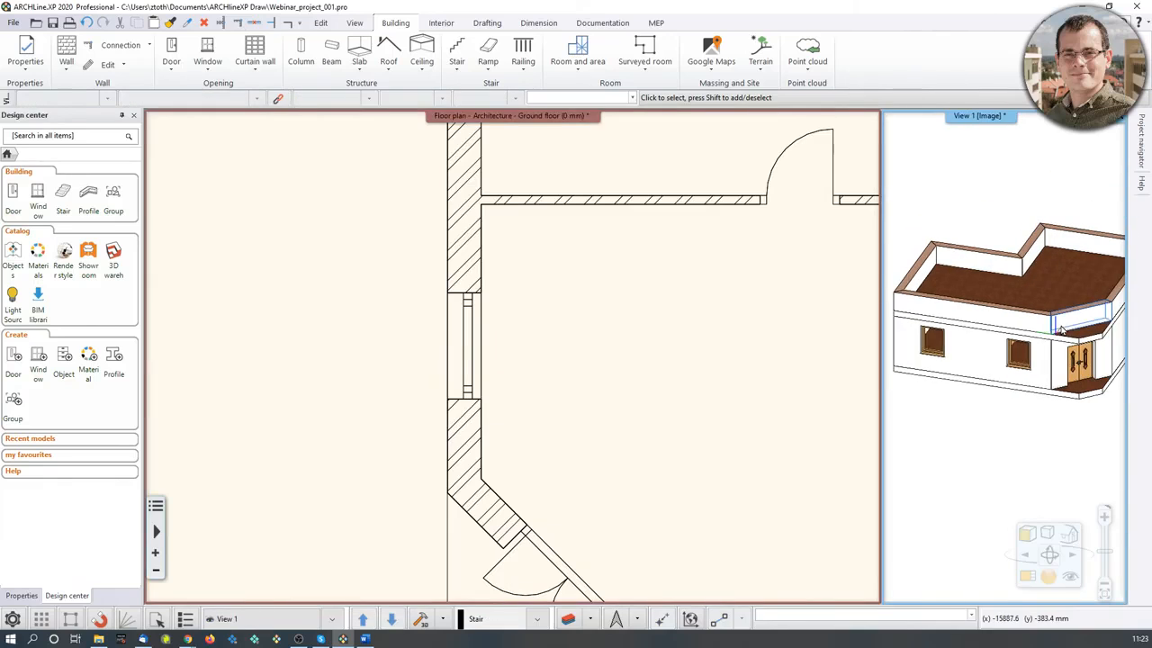
Step: Swap the two views so that the 3D model occupies the main viewport
scroll(741, 379, "down", 3)
middle_click_drag(742, 379, 566, 427)
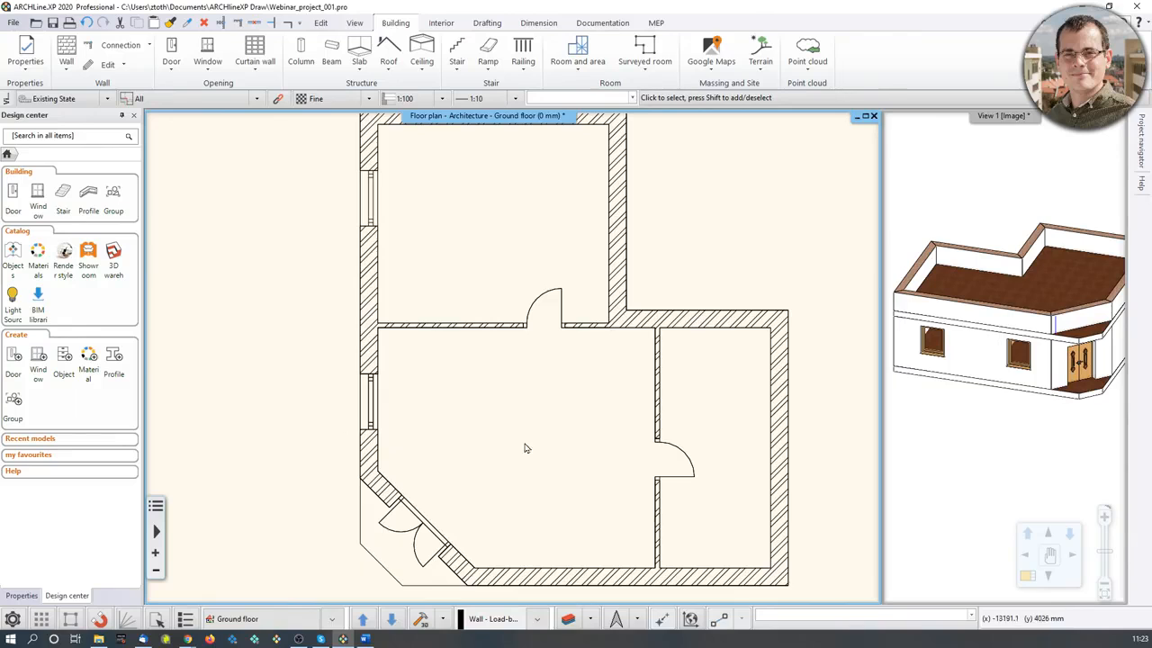
scroll(1047, 411, "down", 3)
middle_click_drag(1031, 416, 1009, 400)
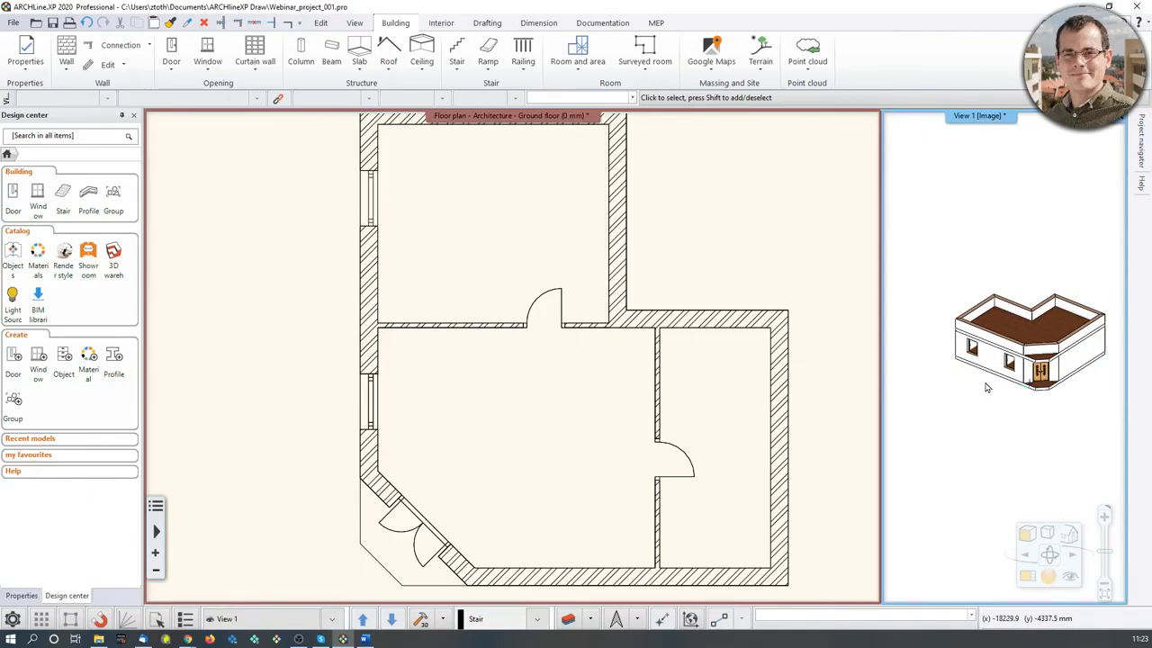
middle_click_drag(1051, 344, 1048, 342)
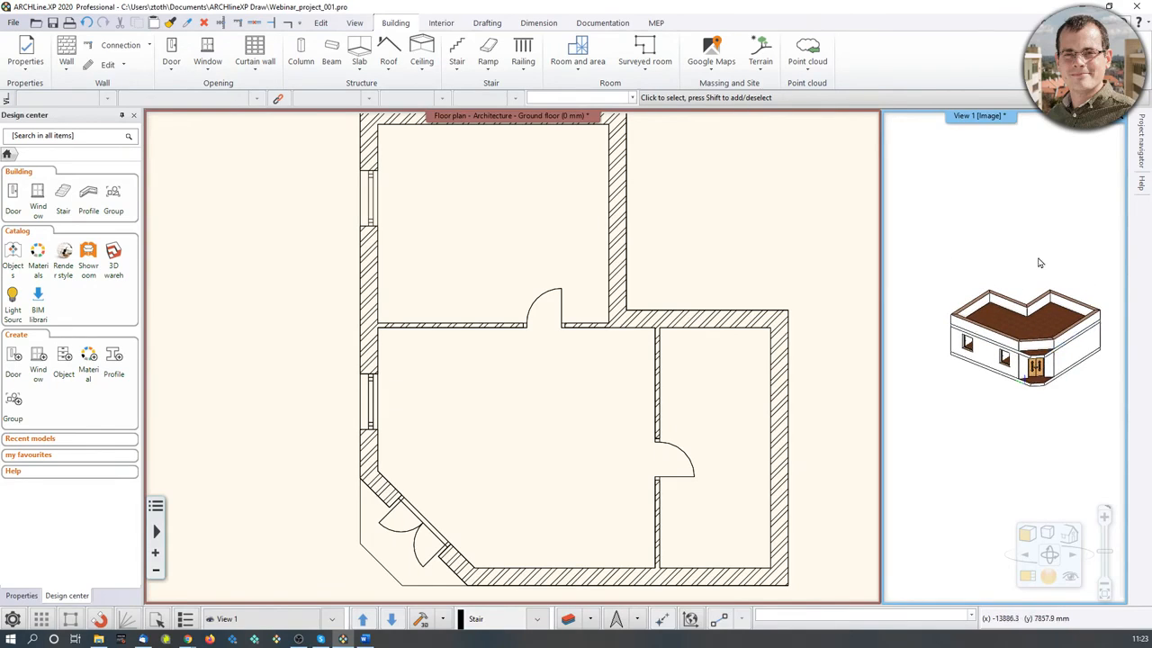
left_click(1028, 576)
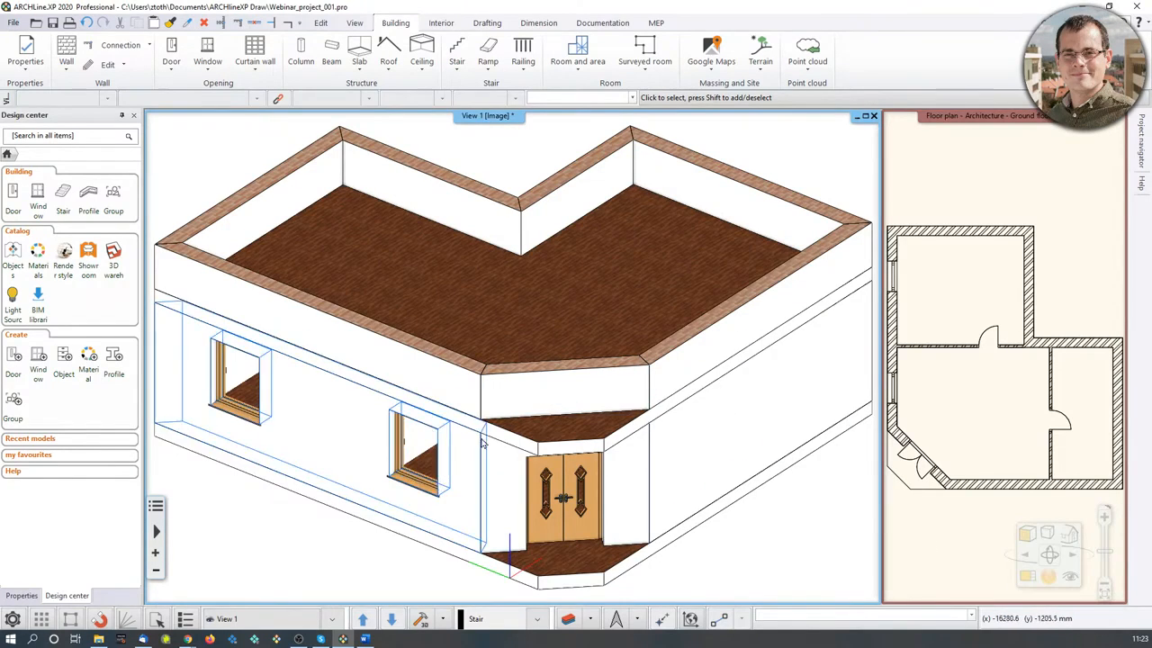
Step: Examine the parapet walls, the new windows and the double entrance door in 3D from several angles
middle_click_drag(441, 423, 461, 382)
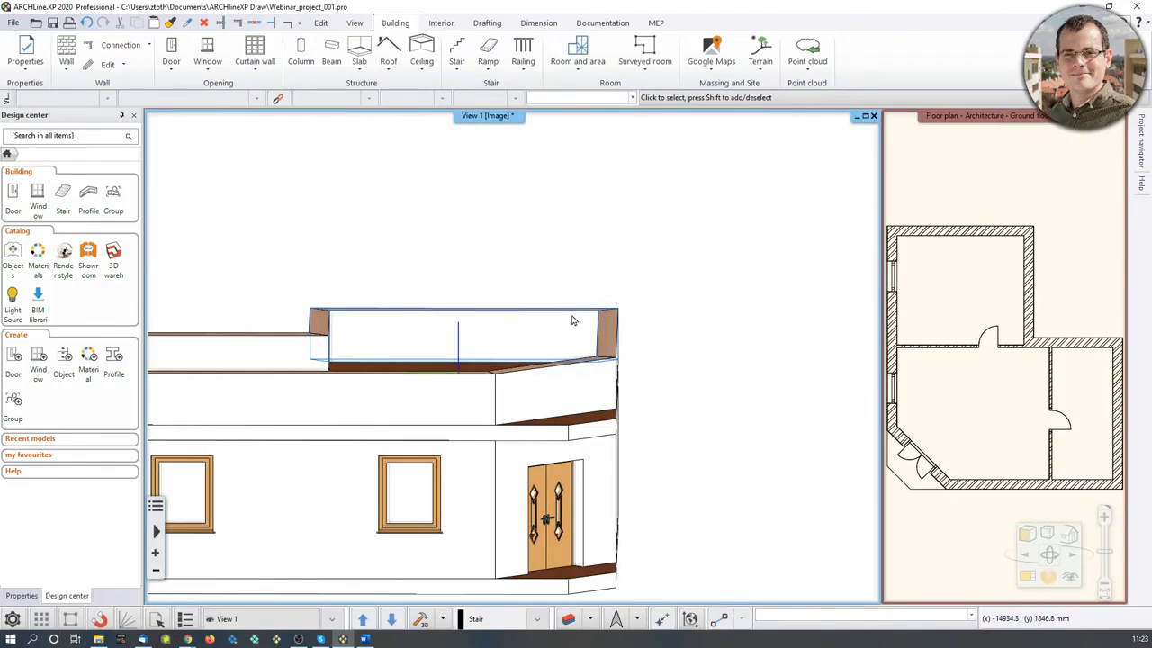
middle_click_drag(565, 318, 502, 360)
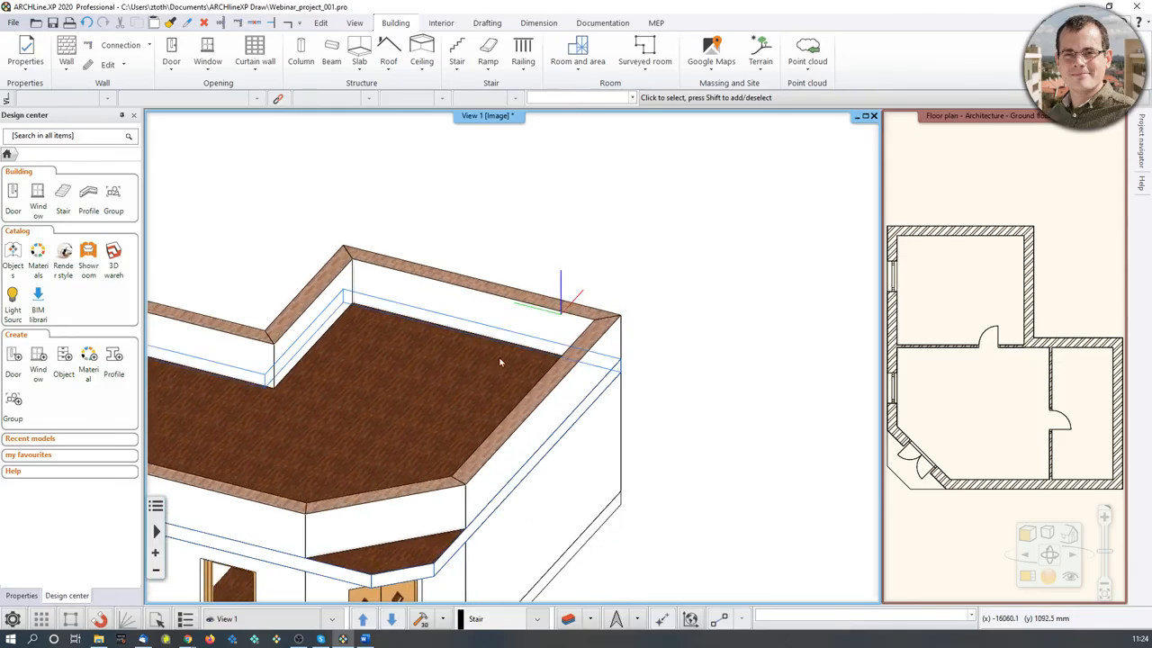
middle_click_drag(232, 463, 395, 354)
scroll(411, 482, "up", 3)
scroll(506, 372, "up", 6)
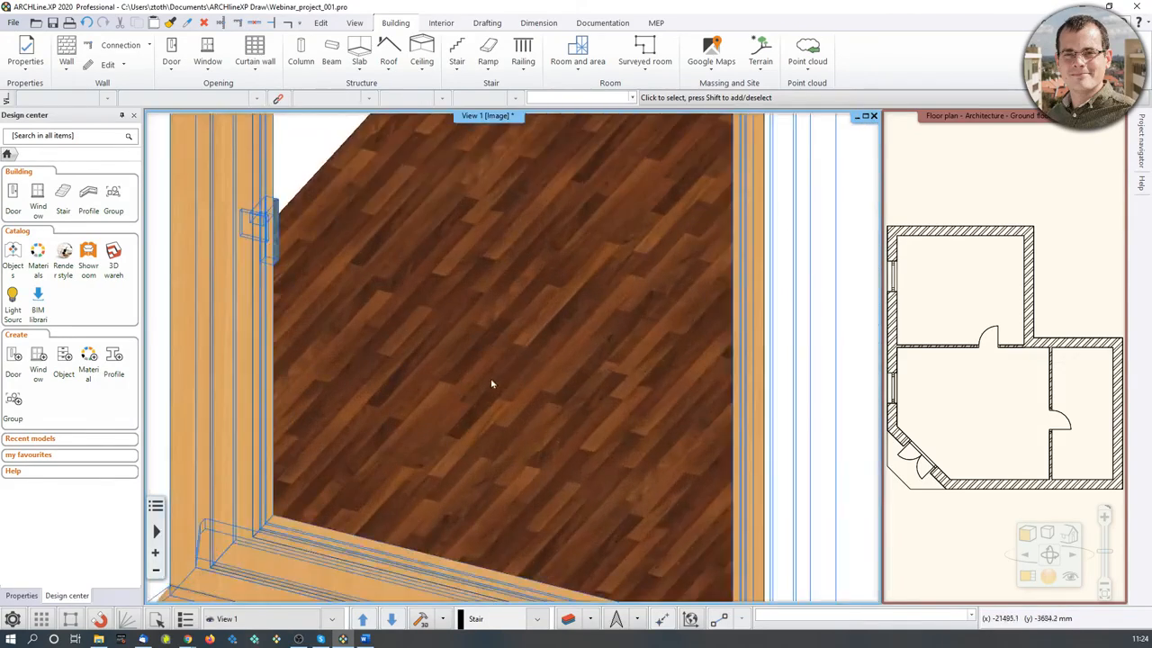
scroll(486, 383, "down", 2)
scroll(486, 383, "down", 3)
scroll(563, 404, "up", 8)
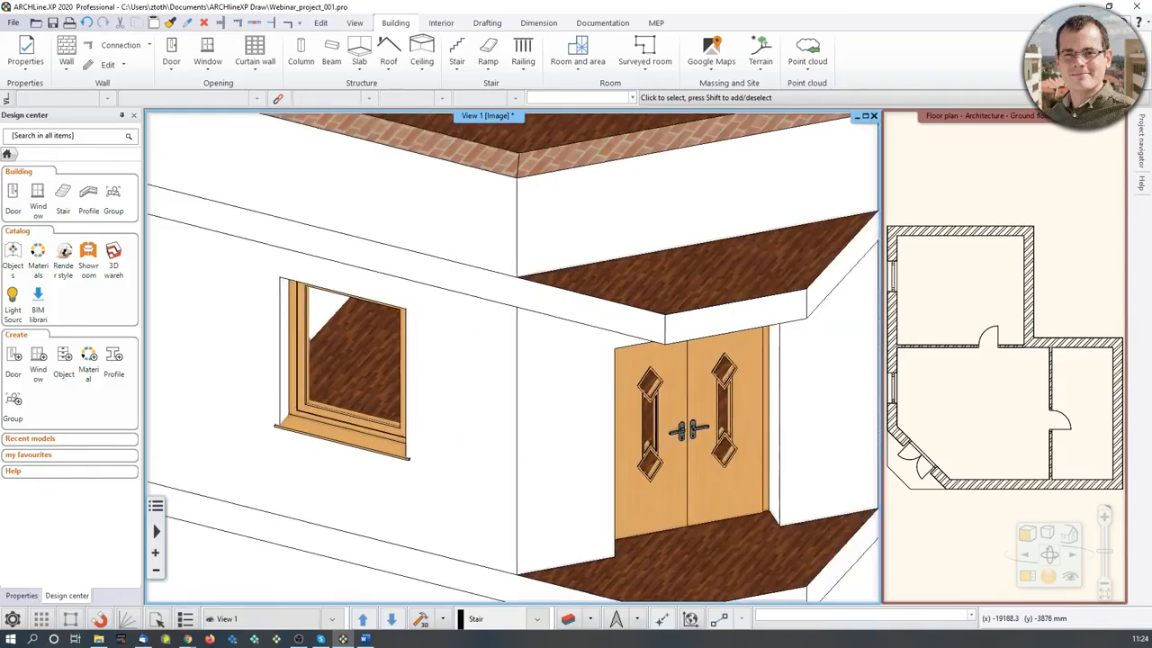
scroll(562, 405, "down", 10)
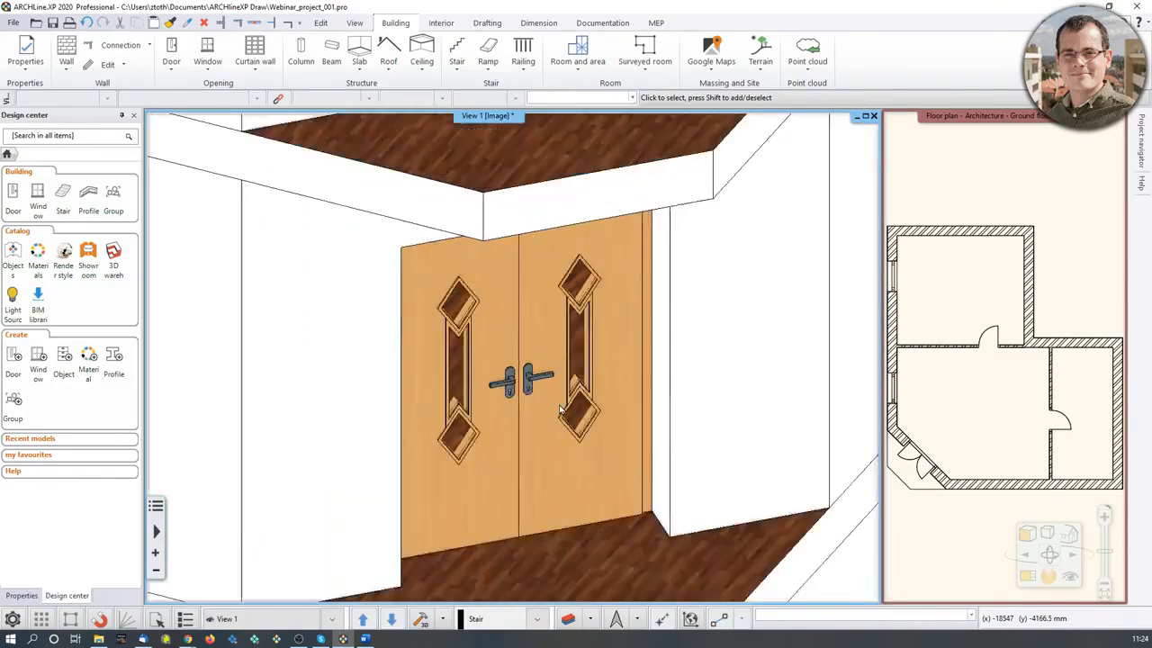
middle_click_drag(557, 352, 541, 382)
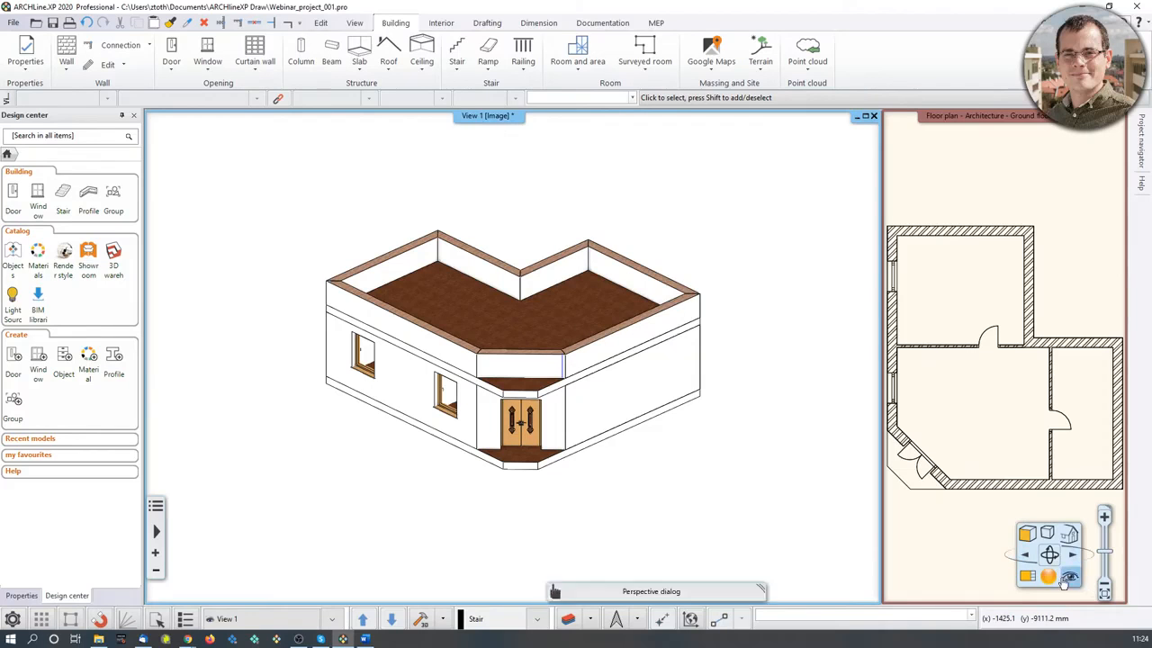
Step: Open the perspective camera settings and display the floor plan in the camera preview
left_click(1076, 579)
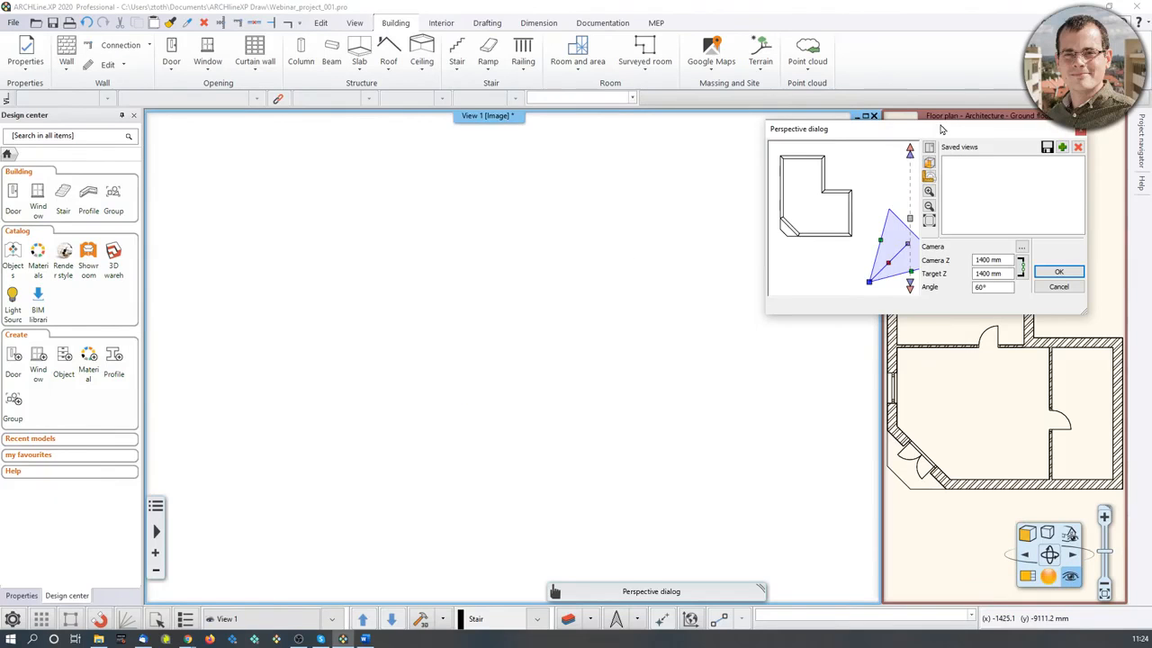
left_click_drag(942, 129, 690, 212)
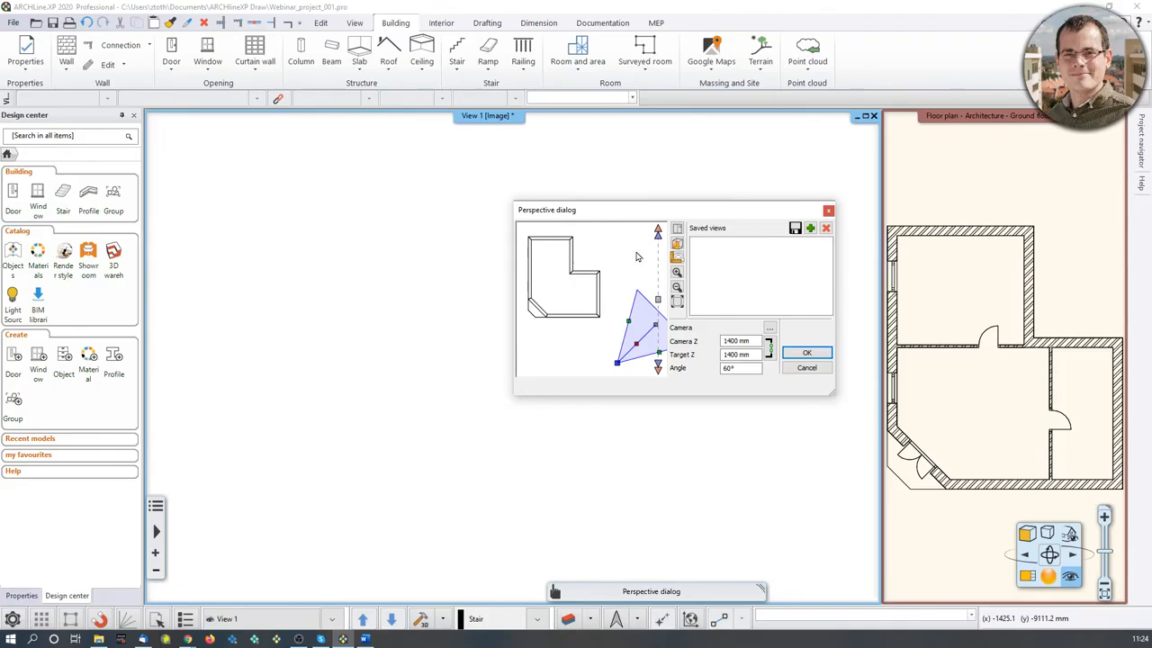
left_click(678, 258)
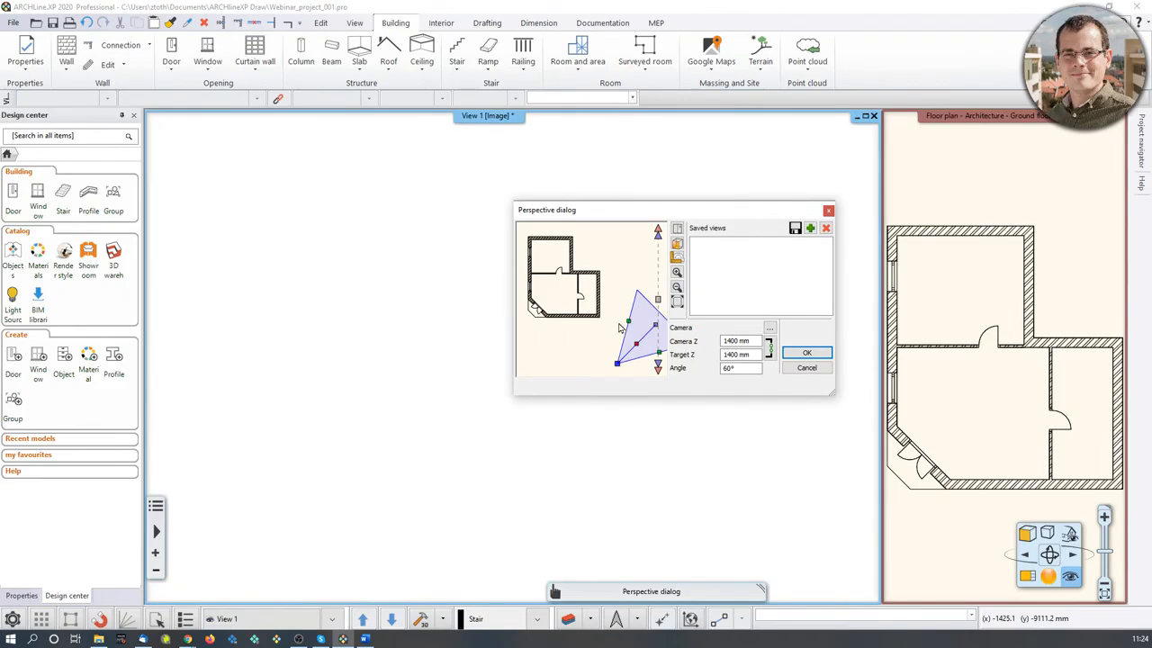
Step: Position the perspective camera inside the large lower room, aimed at the building's upper-left corner
scroll(620, 329, "down", 2)
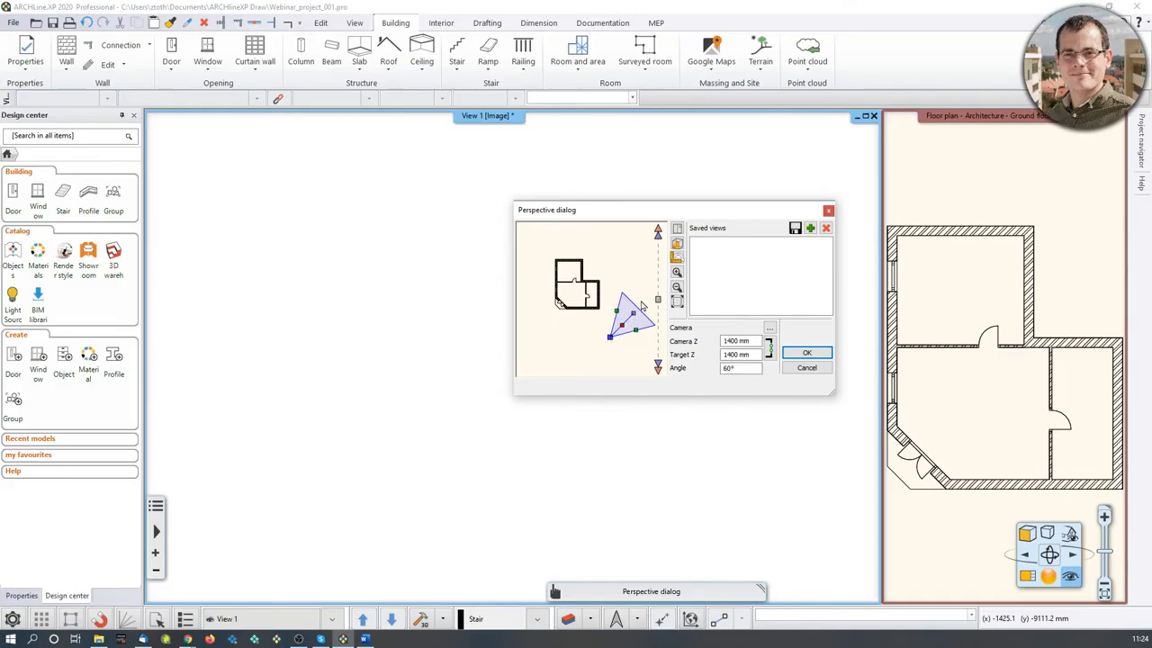
scroll(636, 315, "up", 2)
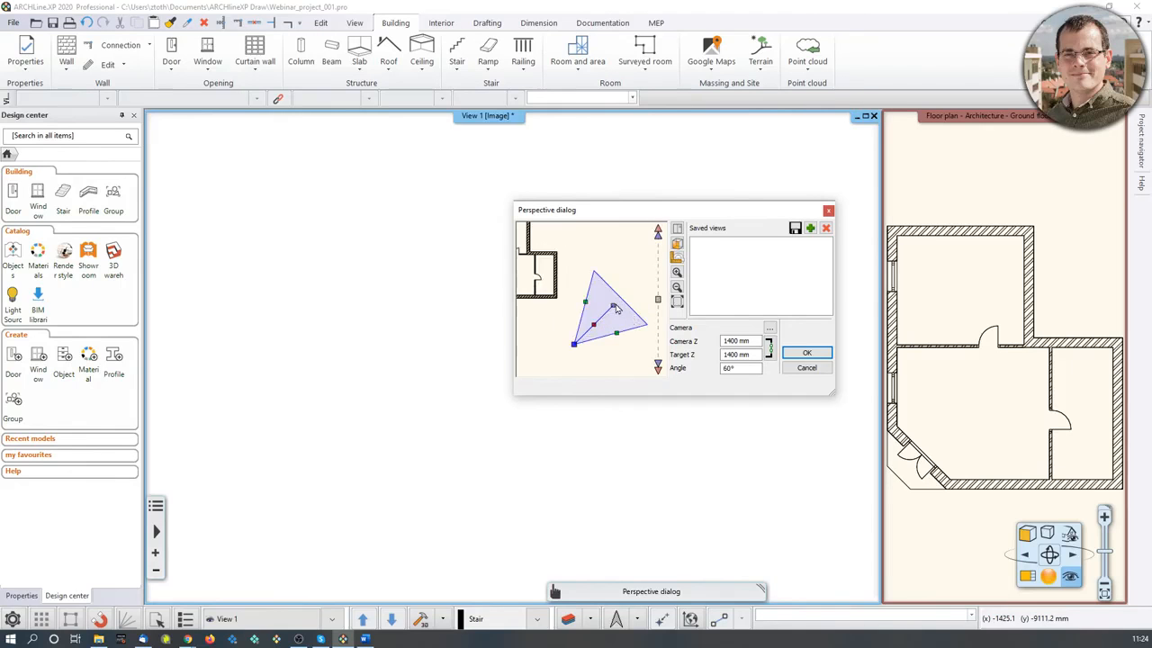
left_click_drag(615, 309, 537, 283)
middle_click_drag(552, 284, 618, 313)
scroll(618, 312, "down", 2)
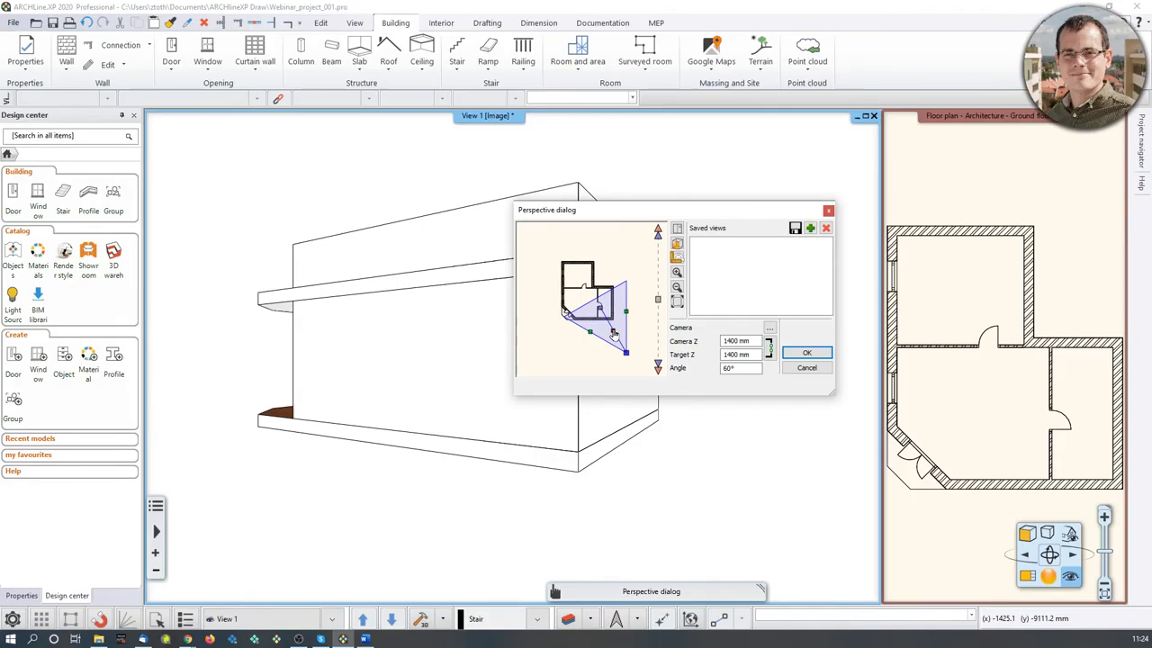
left_click_drag(614, 334, 579, 289)
left_click(678, 302)
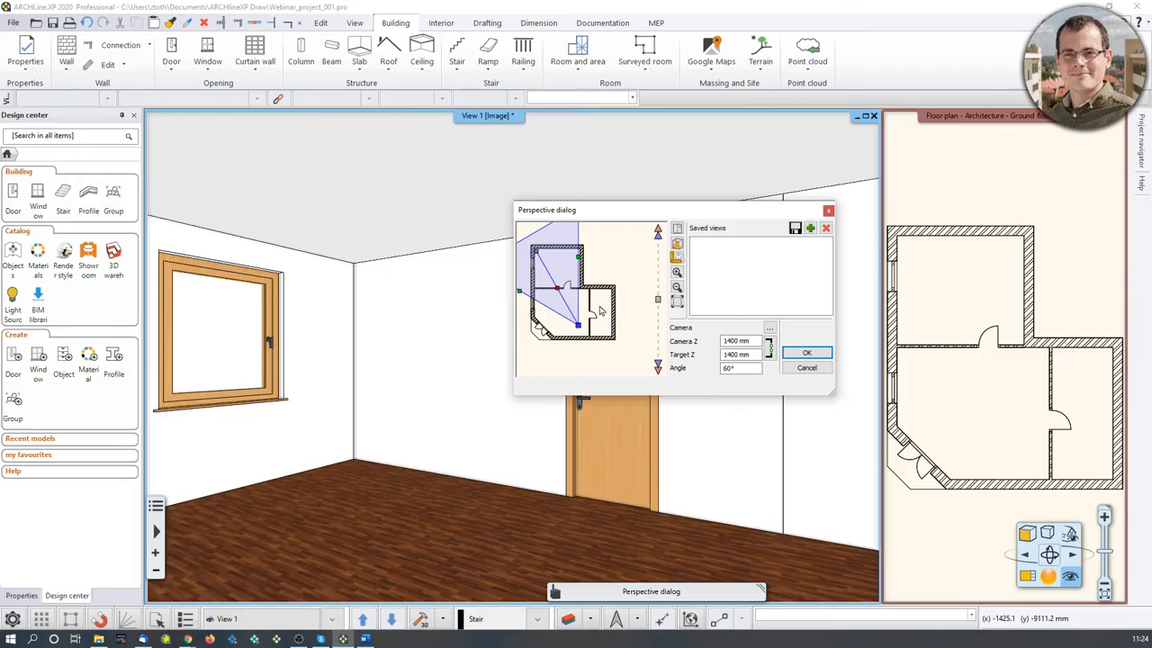
Step: Save the current camera position as a view named Vestibule_01
left_click(812, 228)
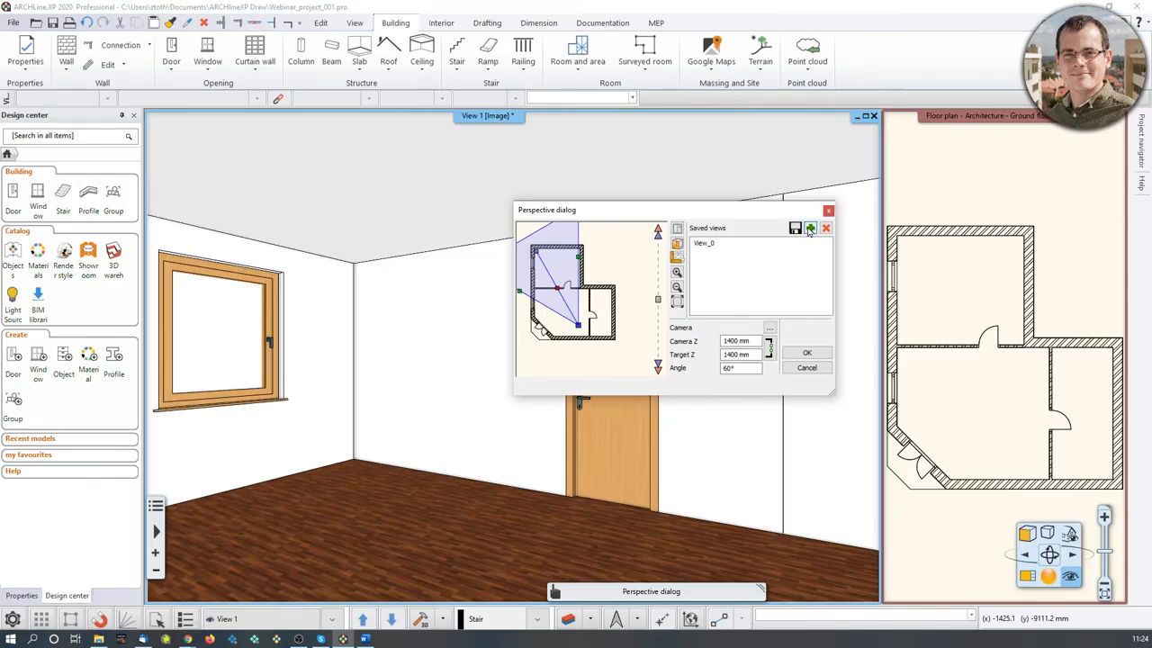
double_click(712, 245)
left_click_drag(612, 235, 882, 241)
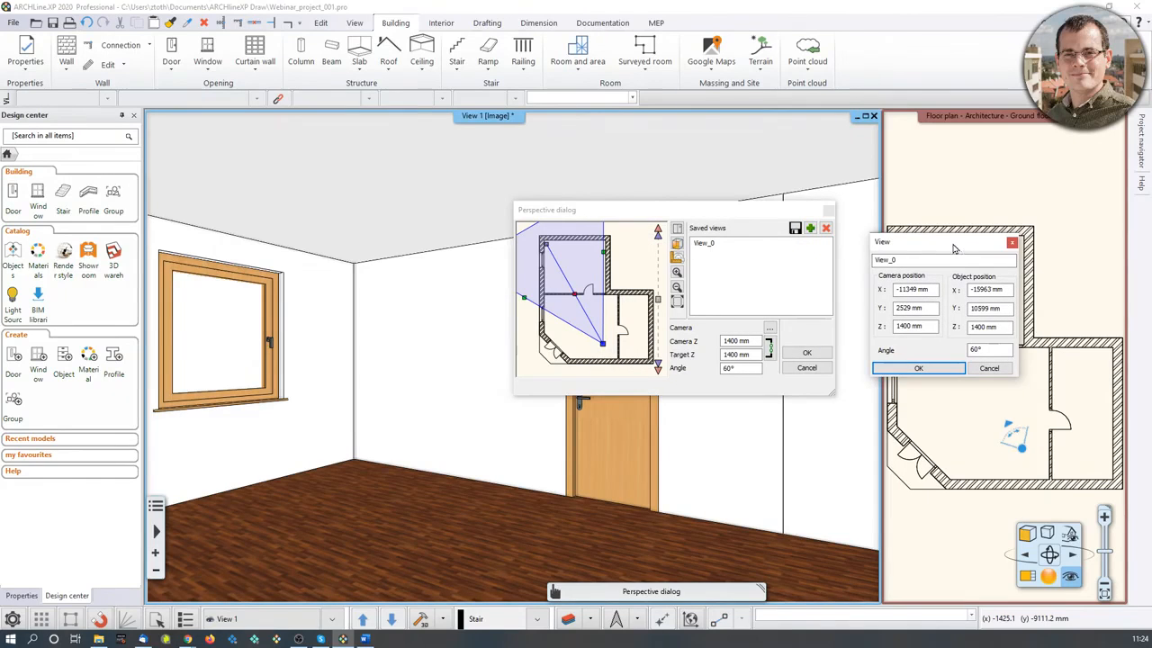
double_click(912, 259)
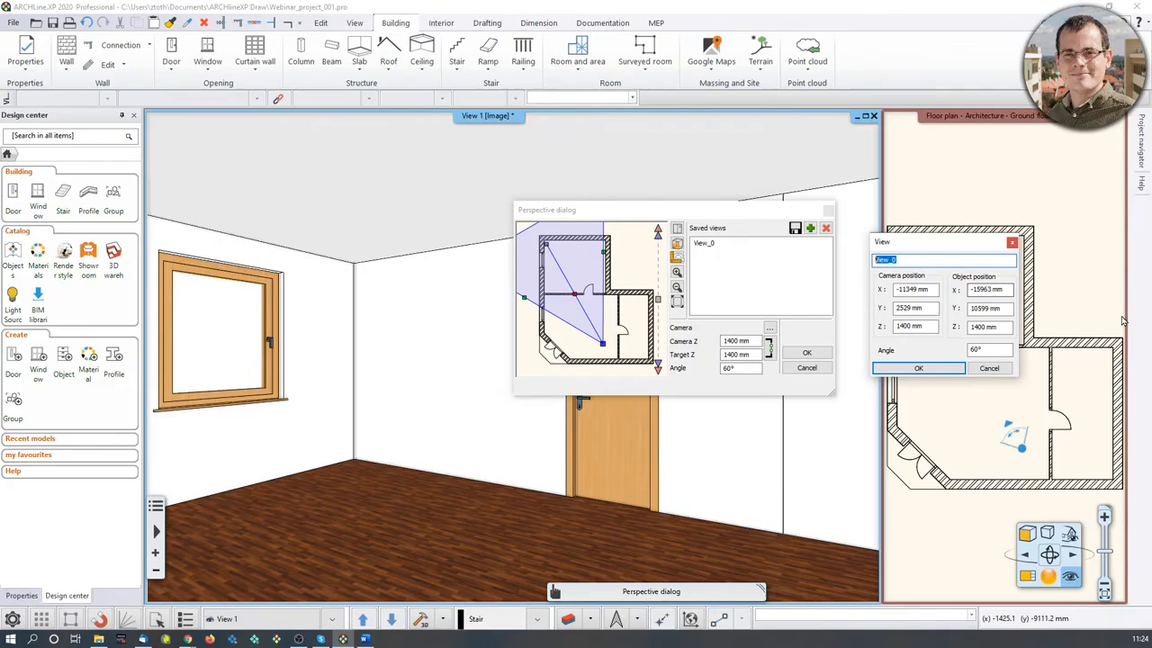
type("Vestibul")
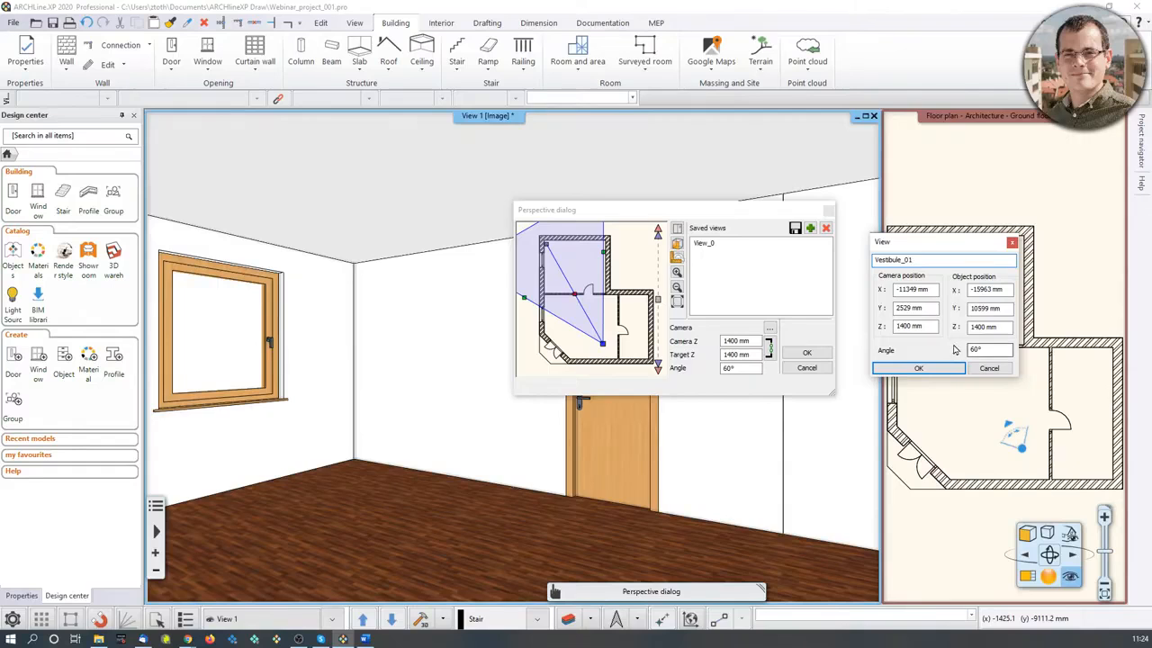
left_click(918, 368)
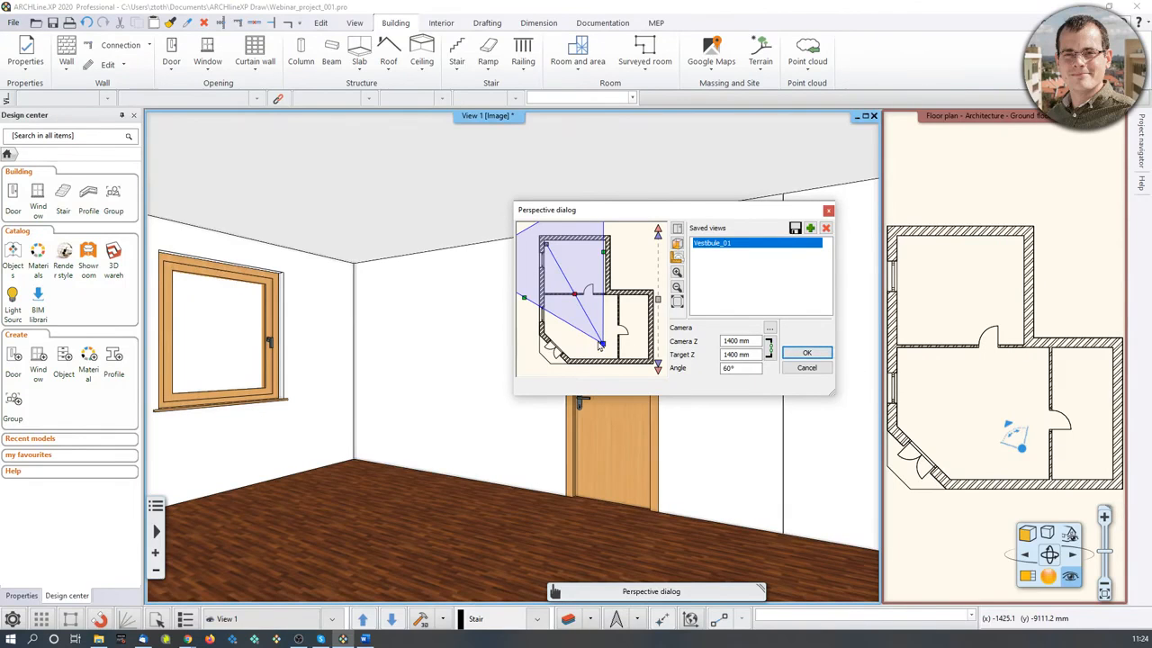
Step: Move the camera to the entrance door, aim it diagonally towards the two interior doors, and save the view as Vestibule_02
left_click_drag(602, 343, 536, 347)
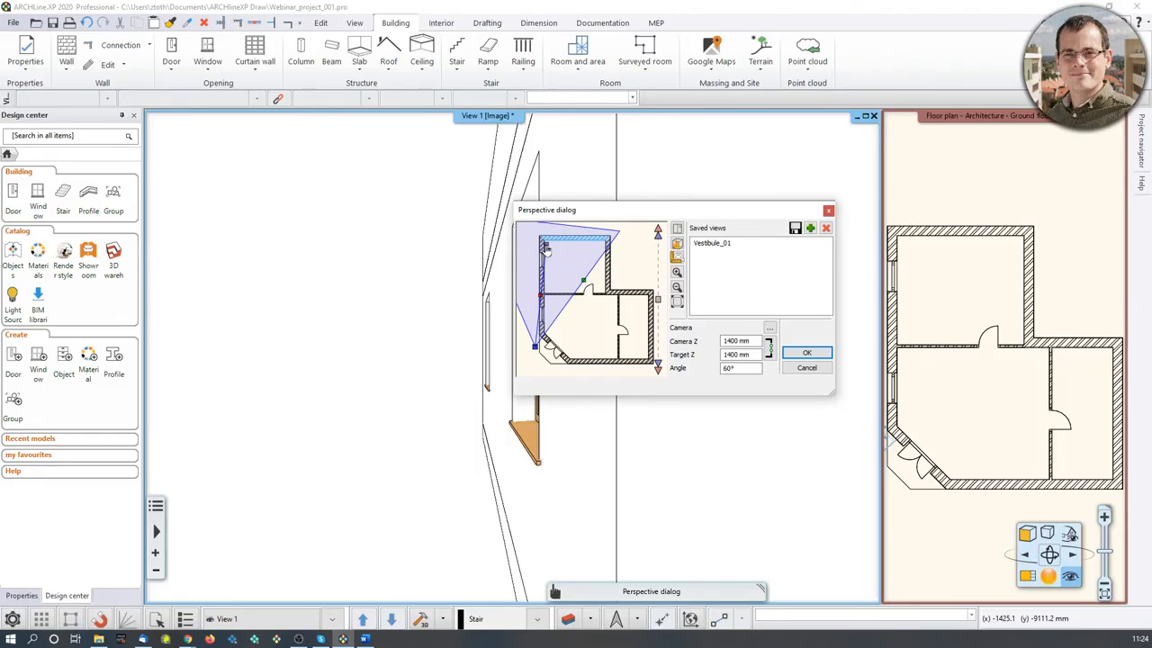
left_click_drag(546, 247, 606, 318)
left_click(810, 230)
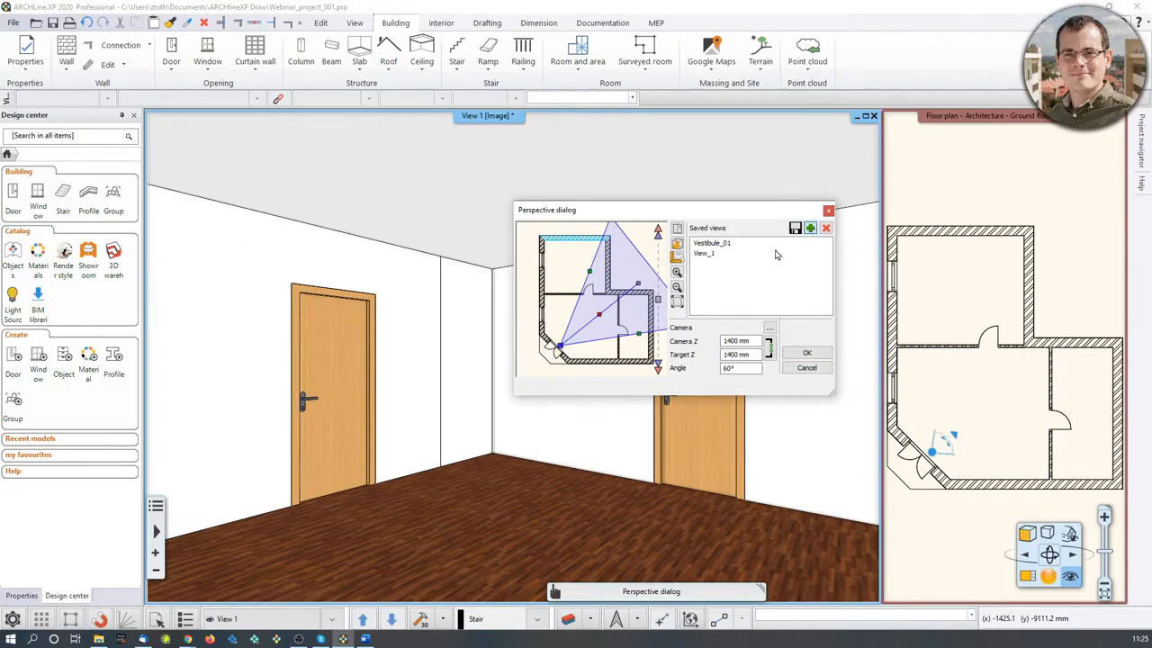
type("Vestibule_02")
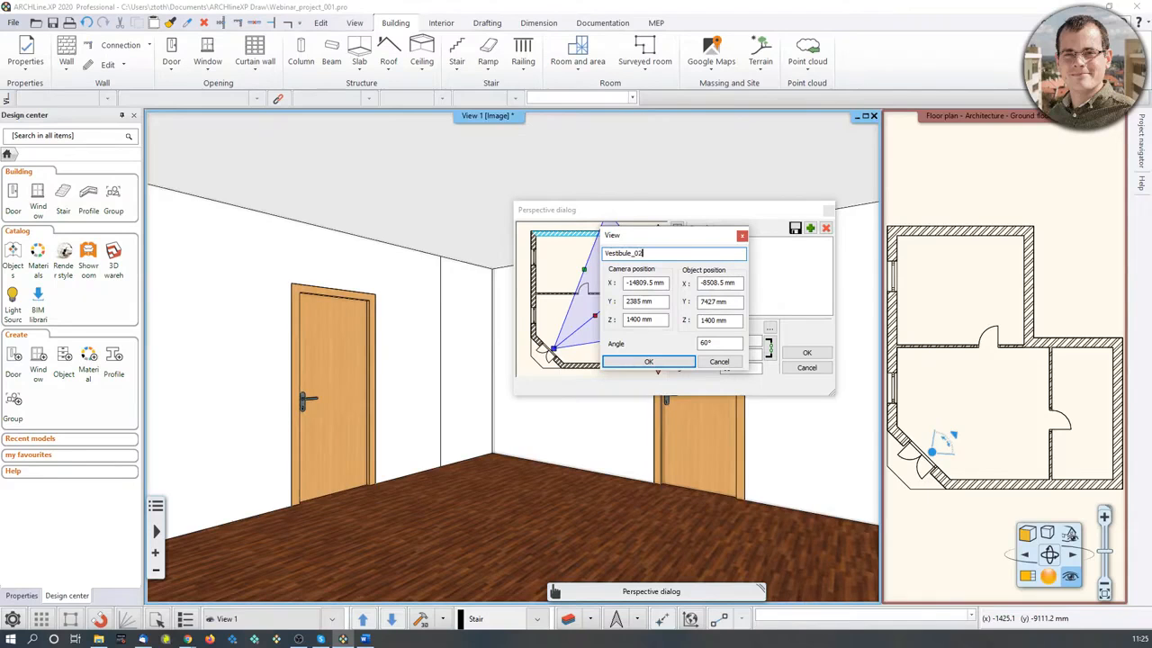
left_click(666, 362)
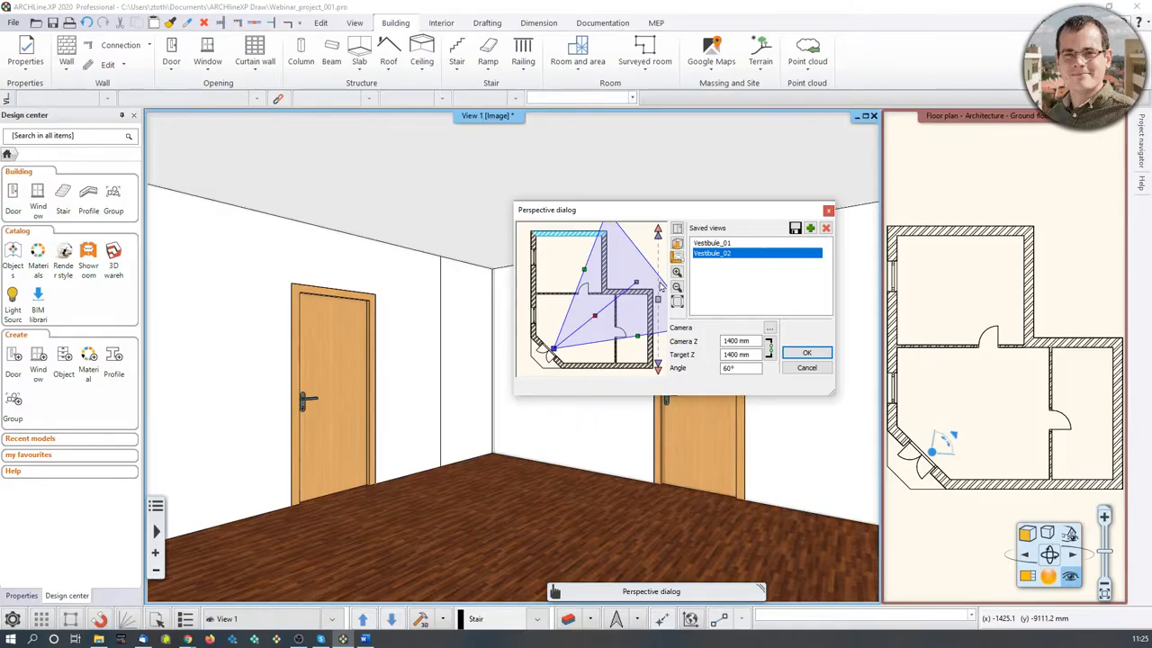
Step: Apply the Vestibule_02 perspective, slightly adjust the interior view, and make the ground floor plan the active view
left_click(806, 352)
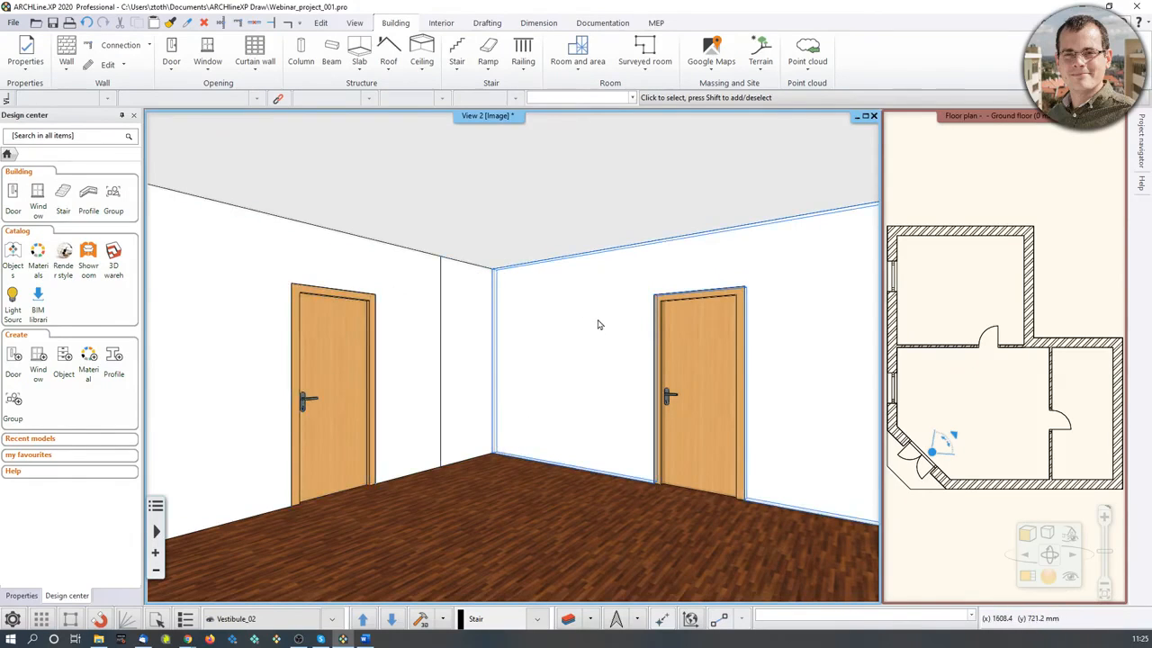
mouse_move(558, 331)
middle_mouse_down()
mouse_move(523, 325)
mouse_move(416, 359)
mouse_move(589, 320)
mouse_move(716, 359)
mouse_move(602, 330)
mouse_move(467, 350)
mouse_move(537, 340)
middle_mouse_up()
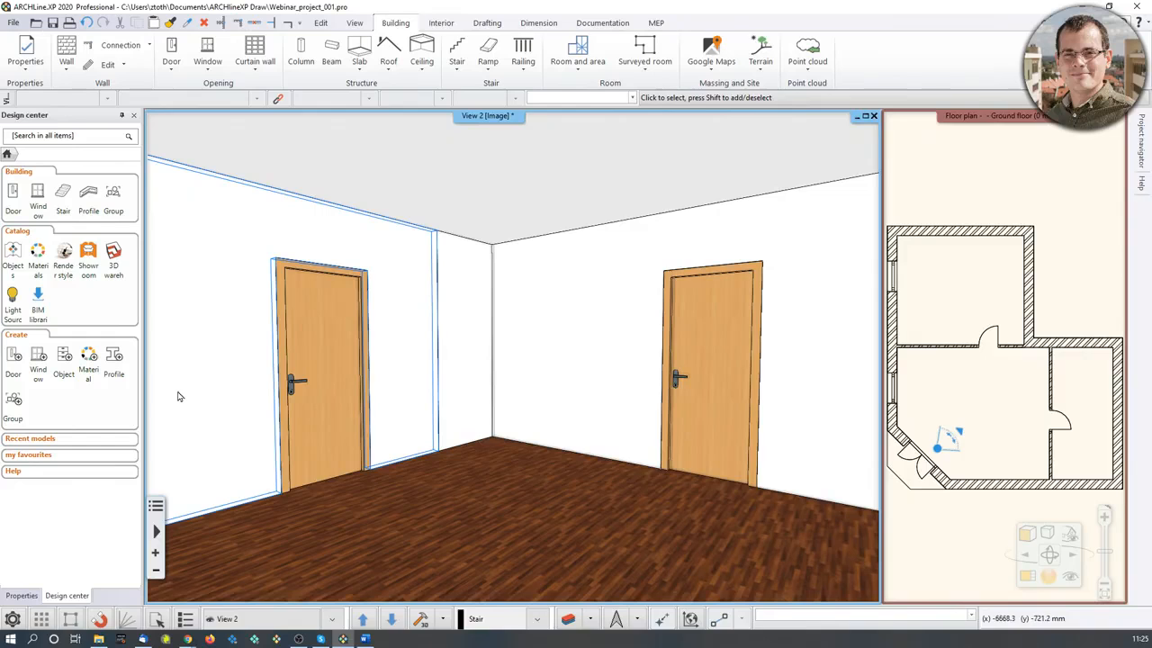
left_click(1025, 381)
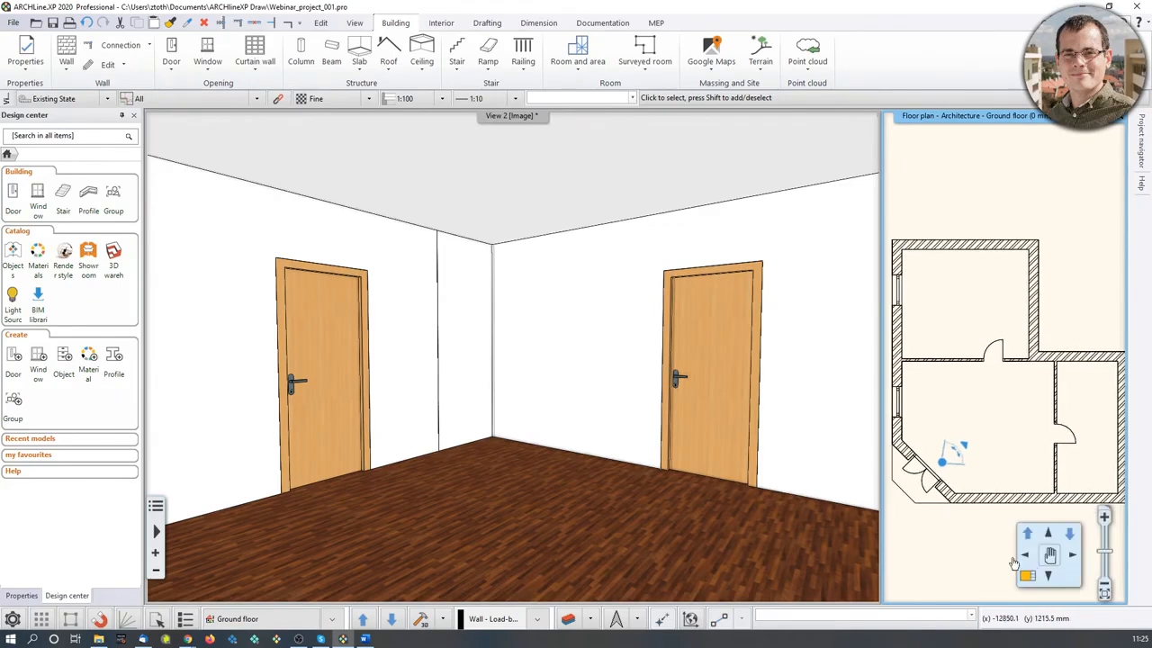
Step: Make the floor plan the main view and add a Quick dimension to the upper room's top wall, placed above the building
left_click(1049, 553)
scroll(495, 354, "down", 2)
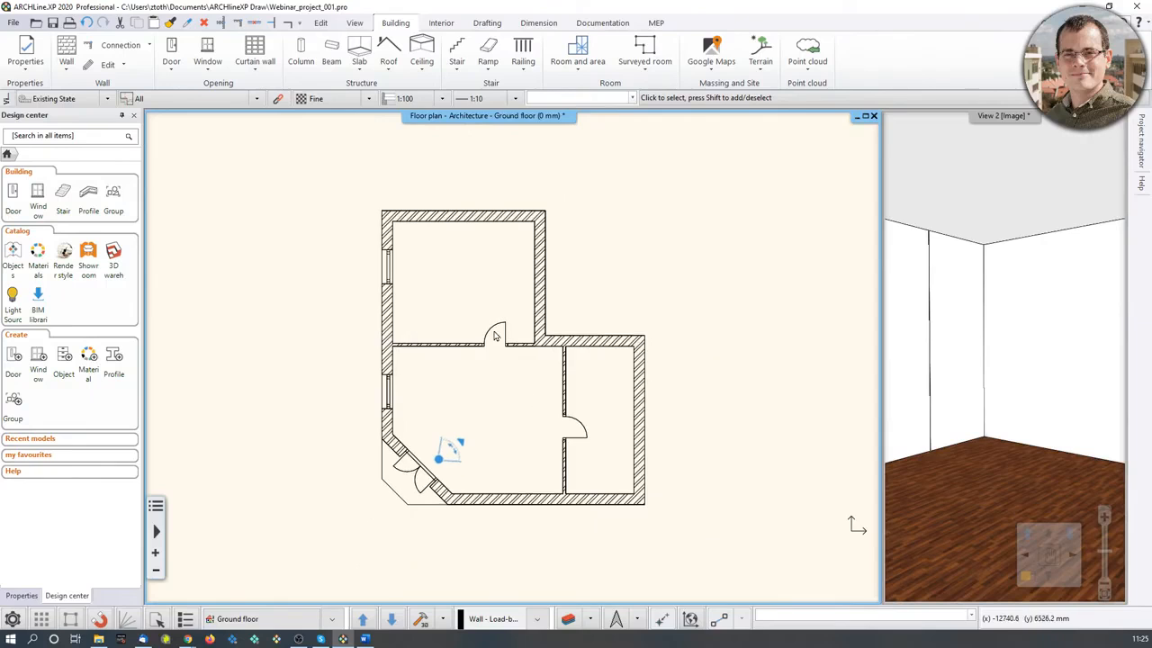
left_click(539, 22)
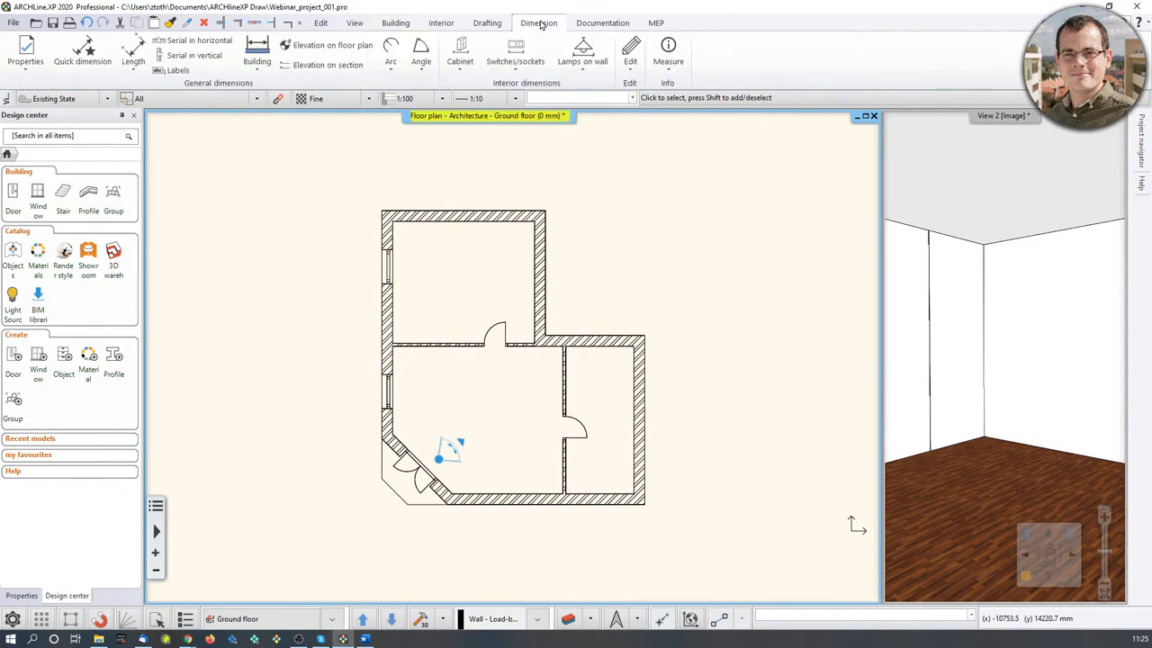
left_click(87, 47)
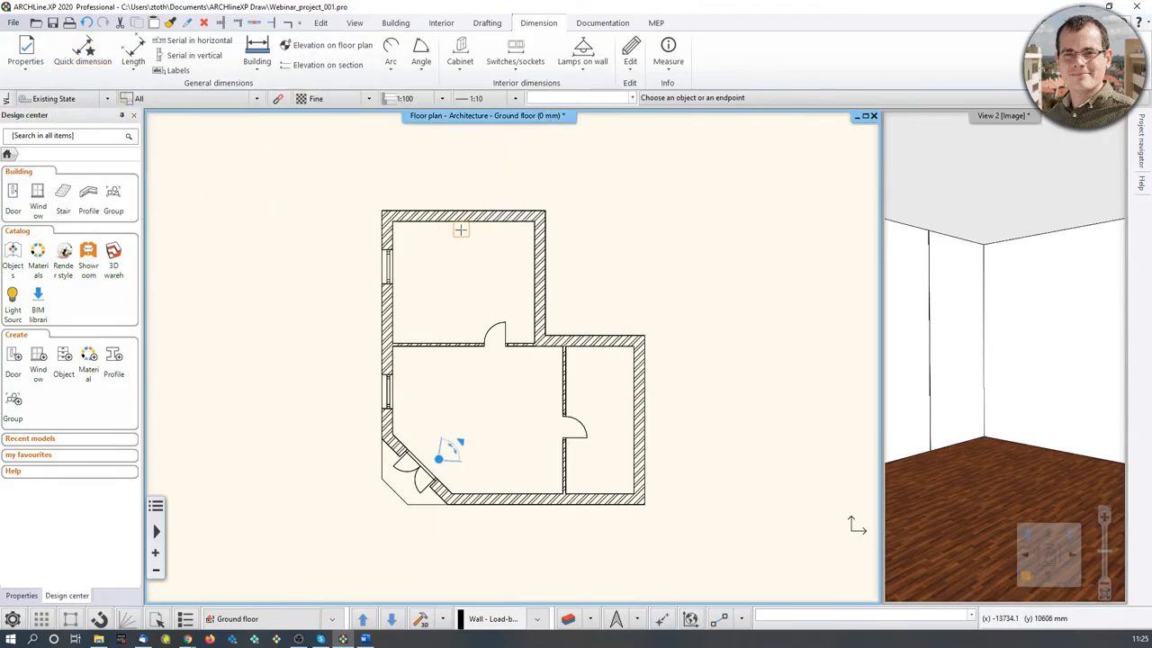
left_click(465, 217)
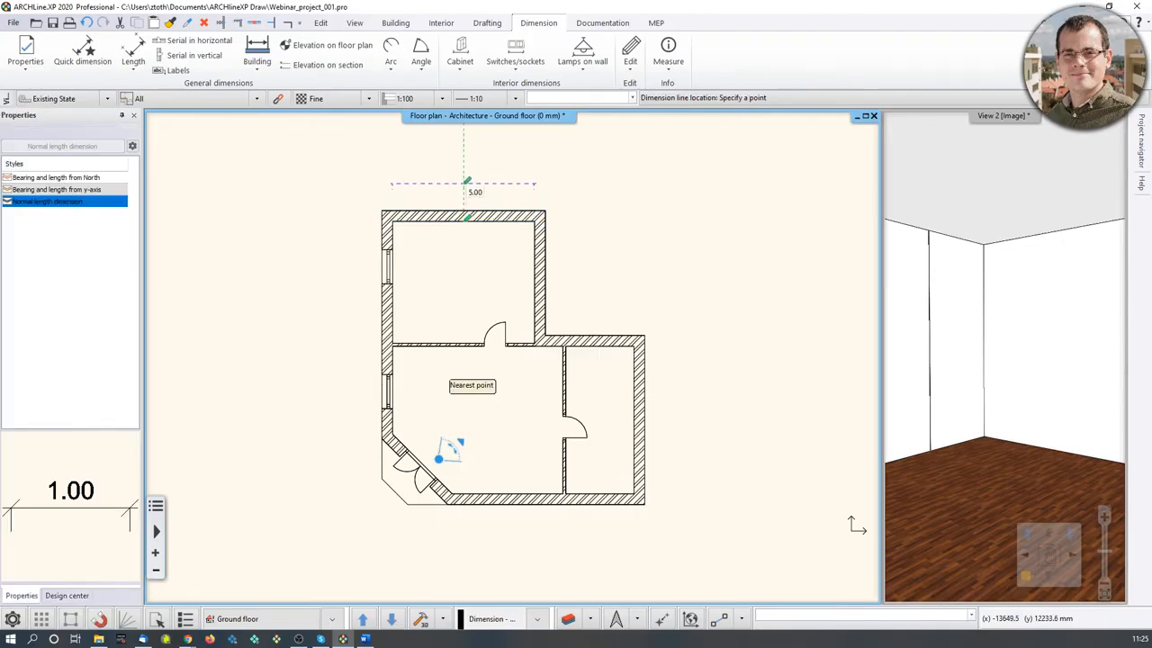
left_click(466, 166)
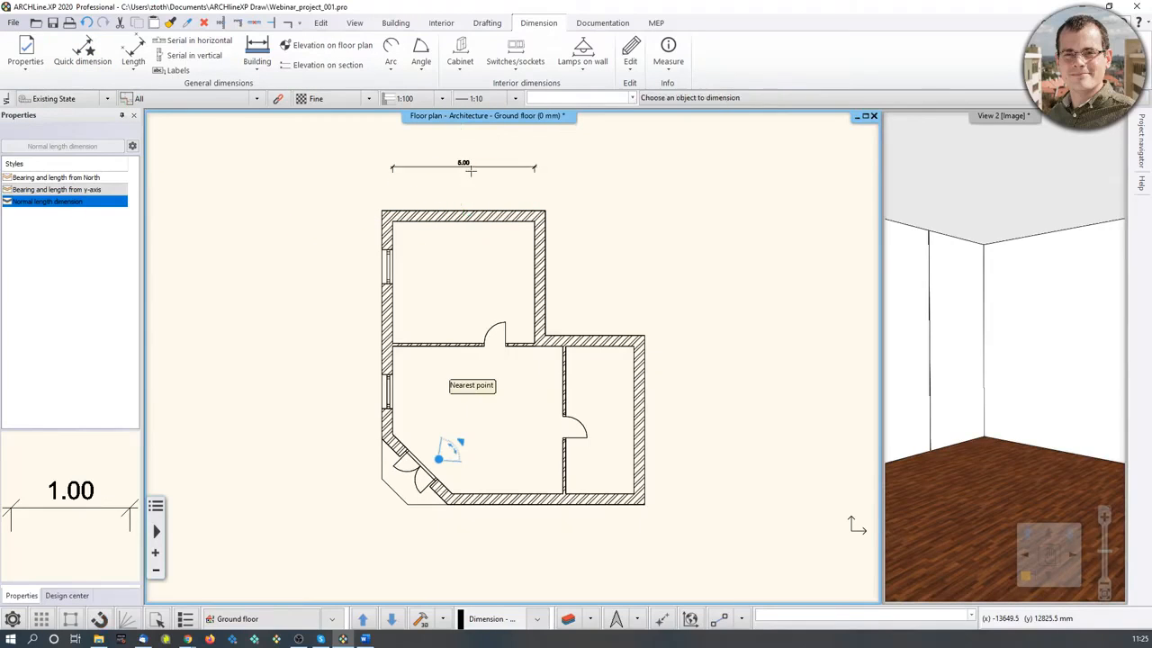
Step: Dimension the small right room's top wall and the short wall section beside it, in line with the existing dimension above the plan
left_click(601, 346)
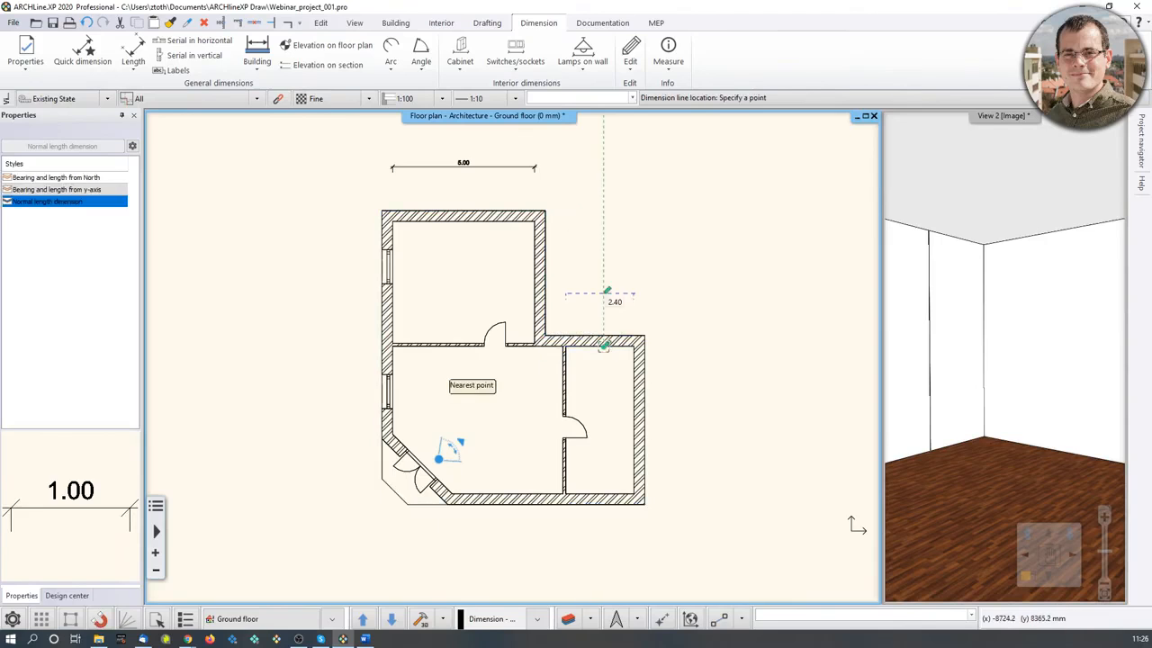
left_click(540, 167)
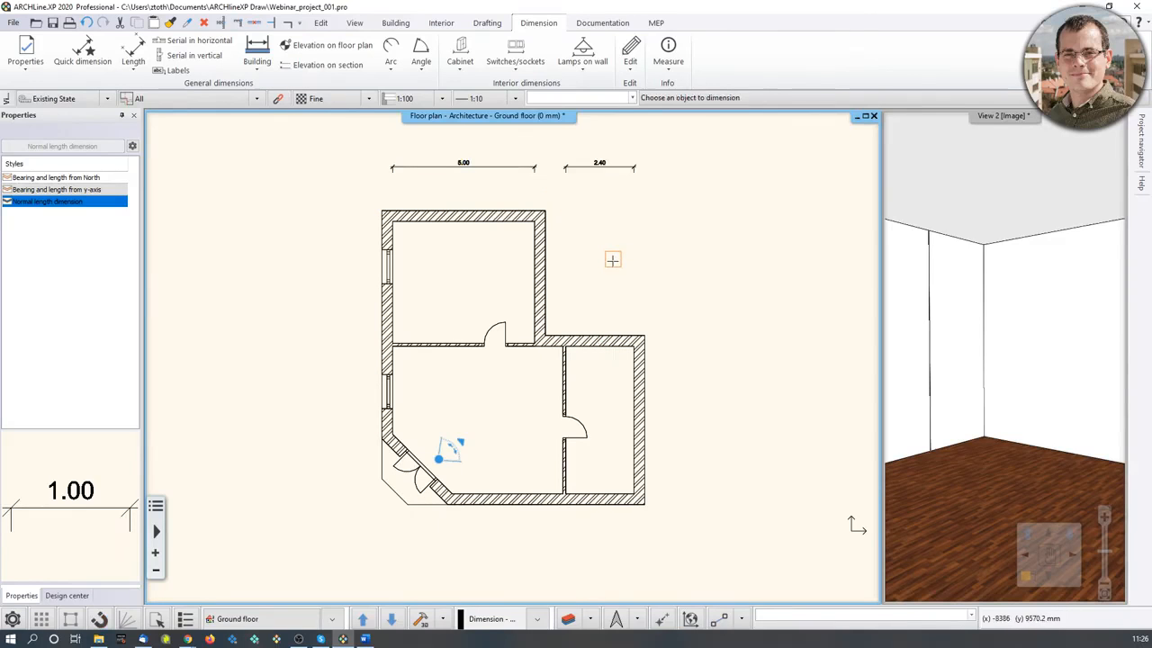
left_click(549, 347)
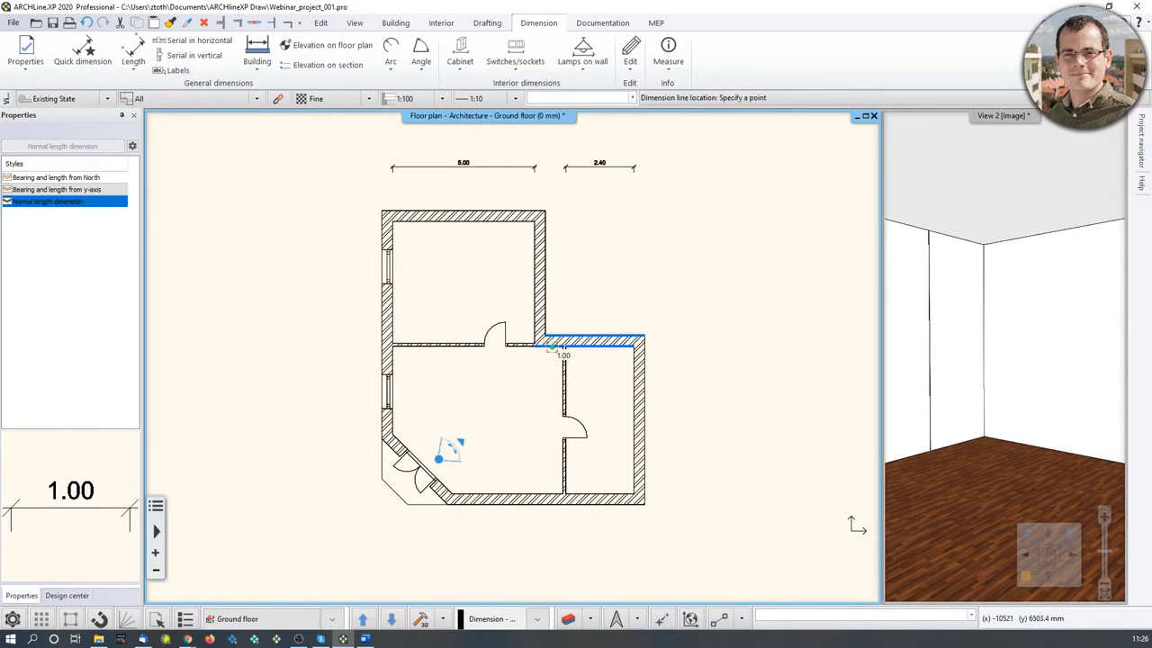
left_click(562, 167)
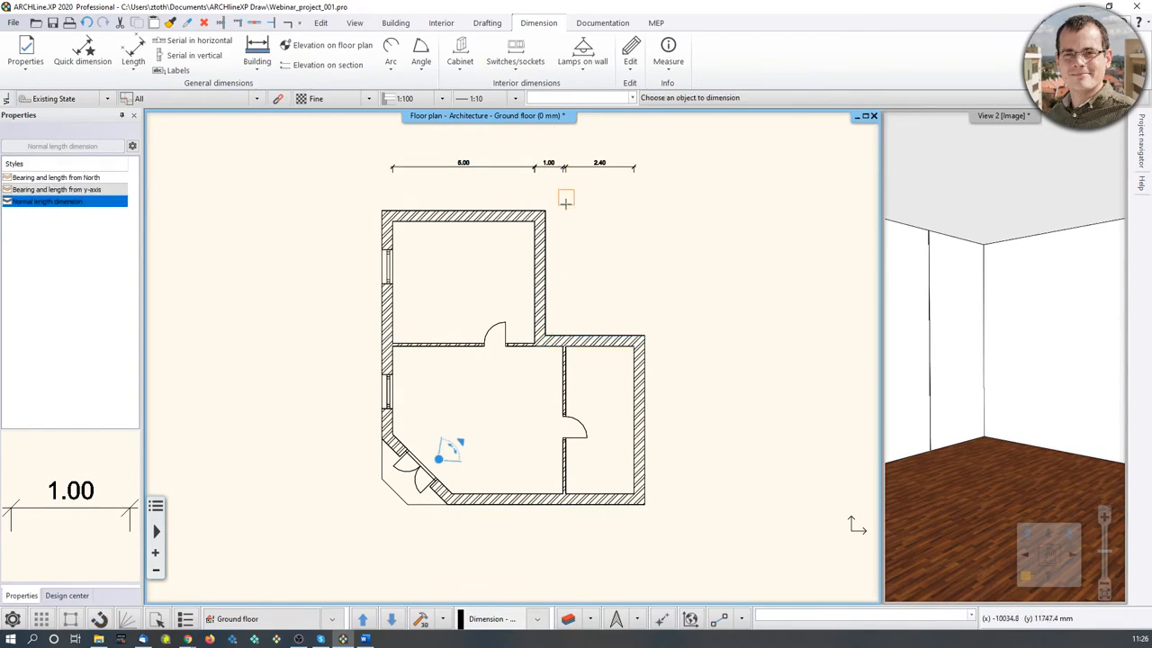
Step: Dimension the right-hand walls of the upper room and the small lower room in one line to the right of the building
left_click(535, 277)
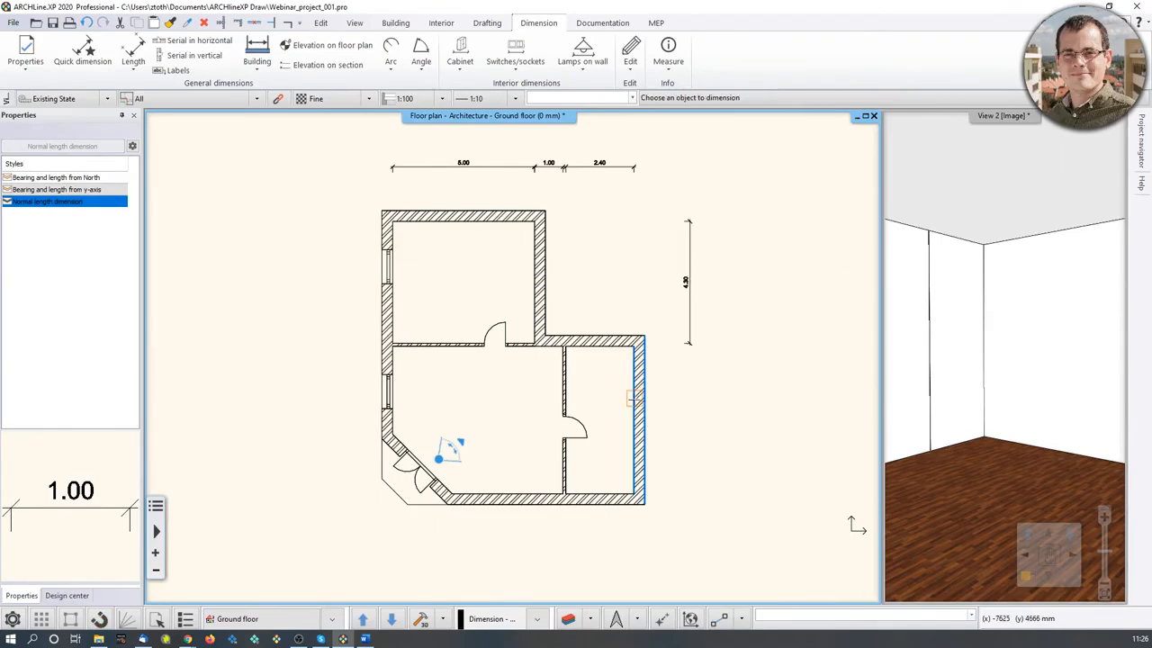
left_click(635, 398)
left_click(690, 344)
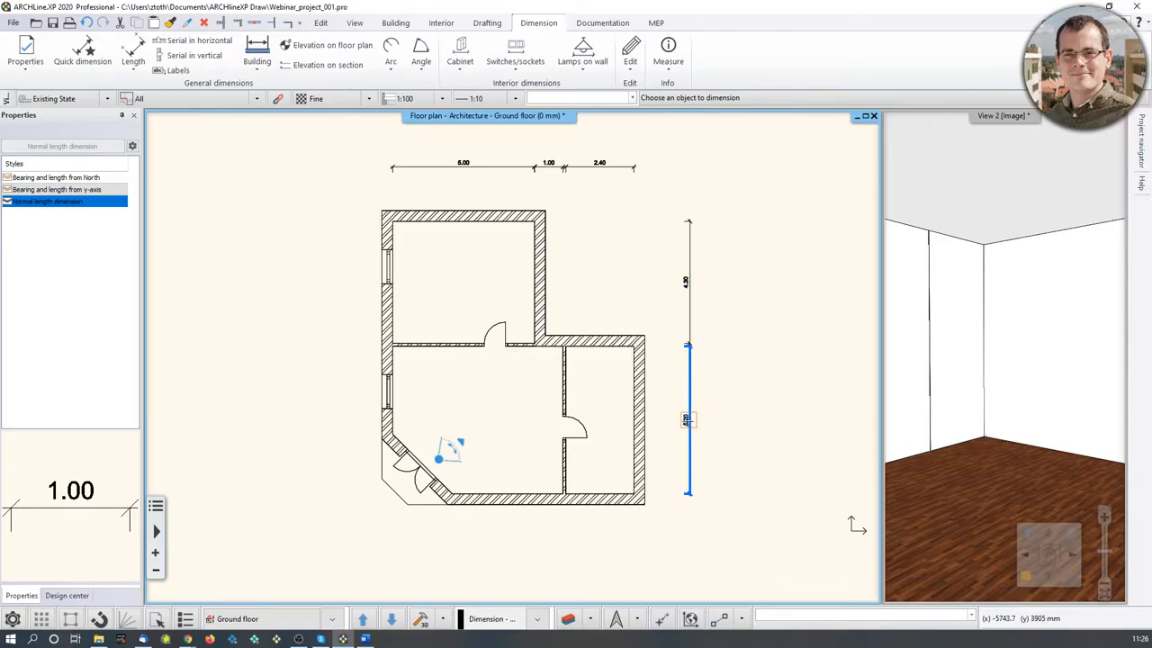
scroll(690, 375, "up", 3)
scroll(543, 479, "down", 3)
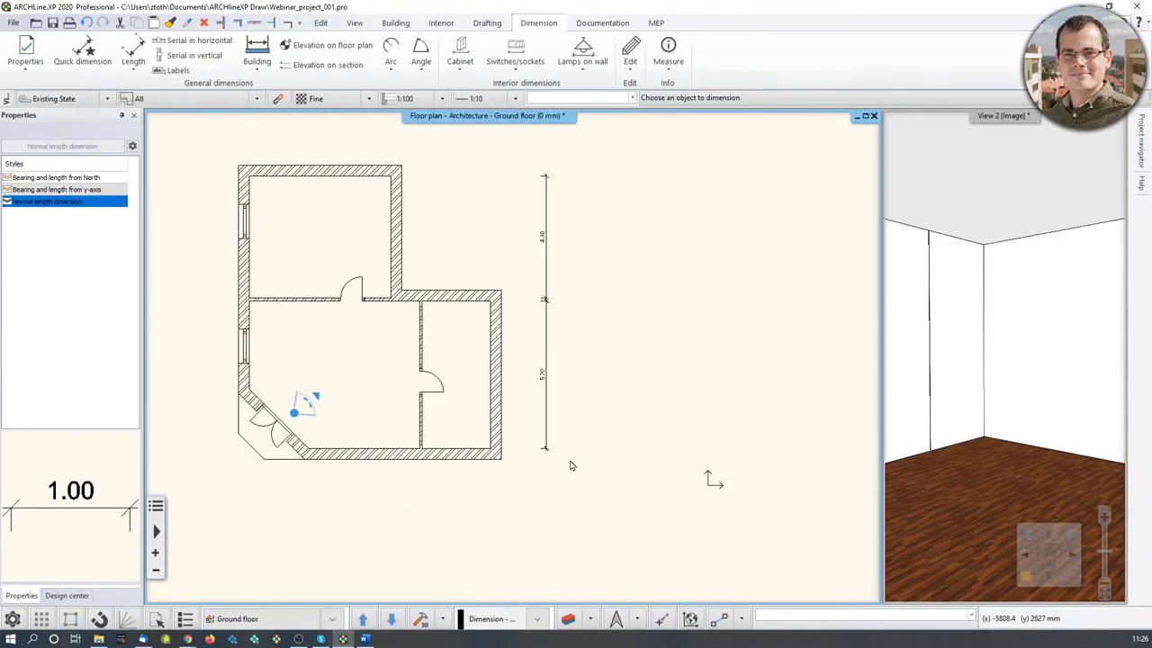
Step: Dimension the two inner sections of the building's bottom wall, aligned in one line below the plan
left_click(445, 448)
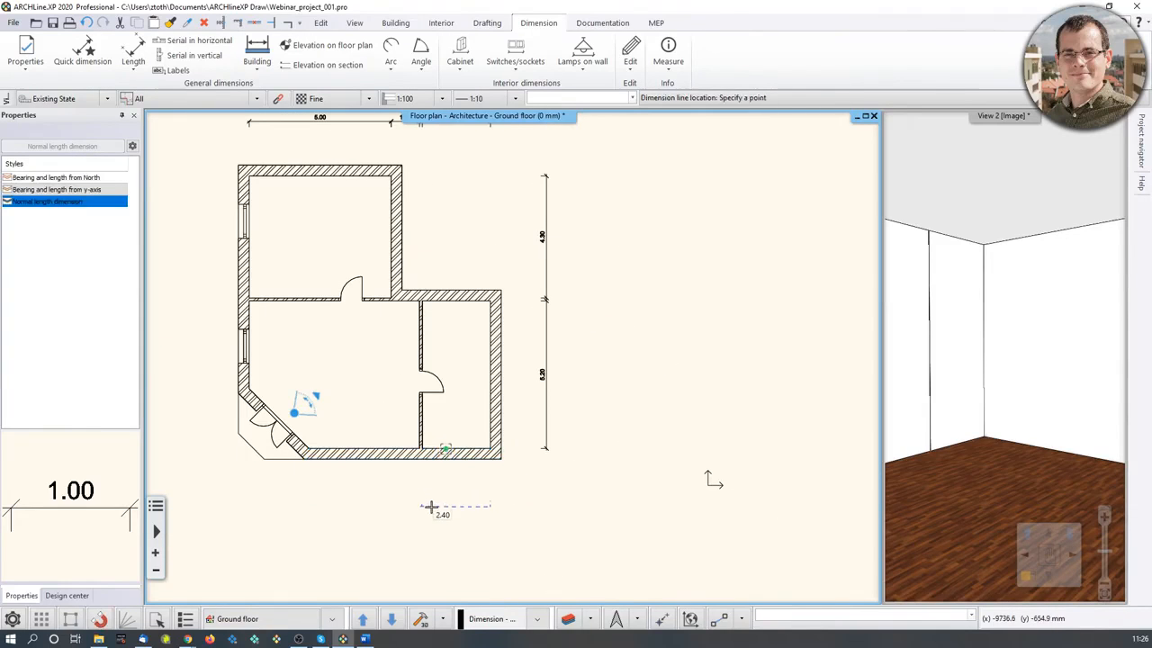
left_click(432, 502)
left_click(389, 447)
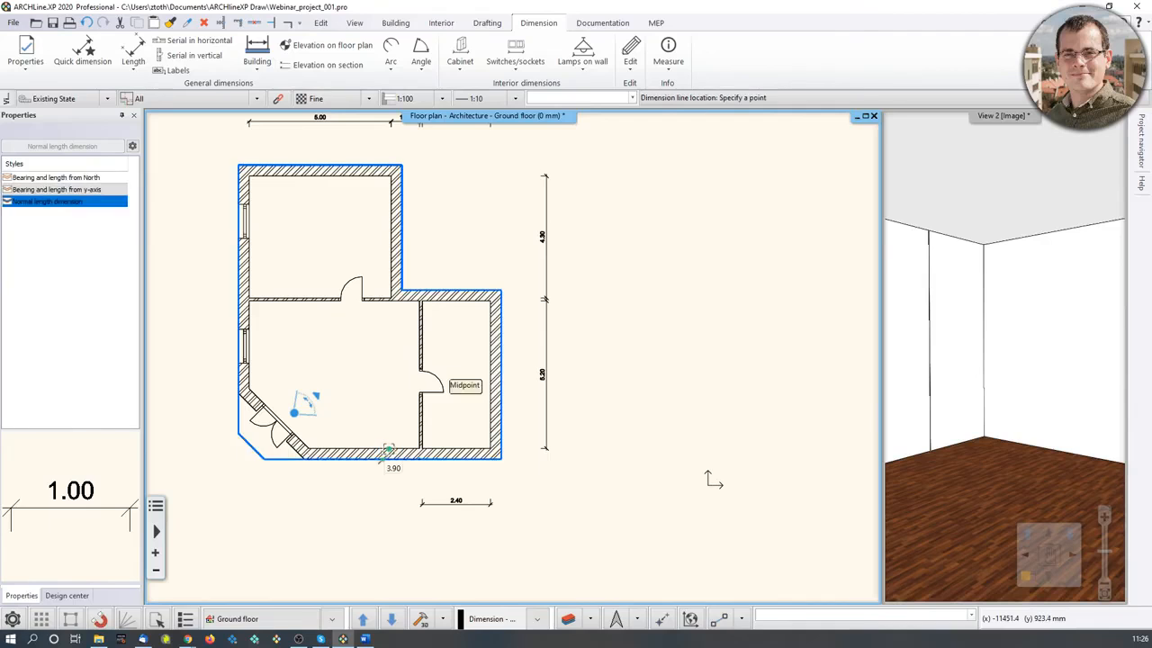
left_click(427, 502)
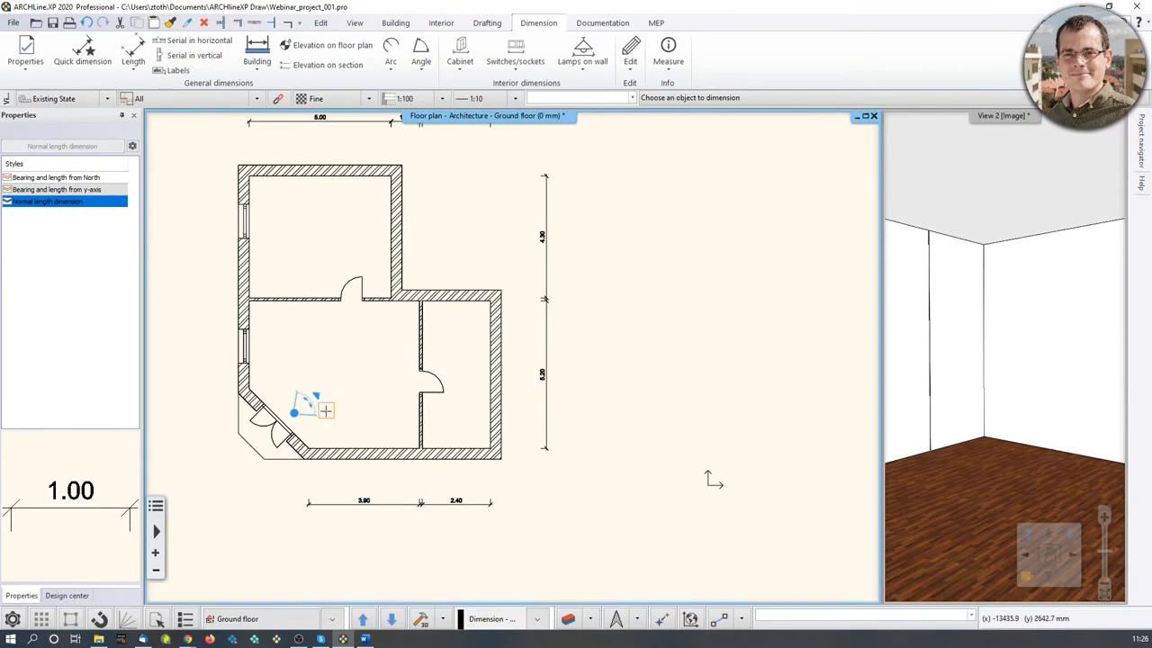
Step: Dimension the left wall's inner face in the upper room and the vestibule, aligned to the left of the building, and finish dimensioning
middle_click_drag(326, 410, 415, 455)
left_click(338, 300)
left_click(289, 301)
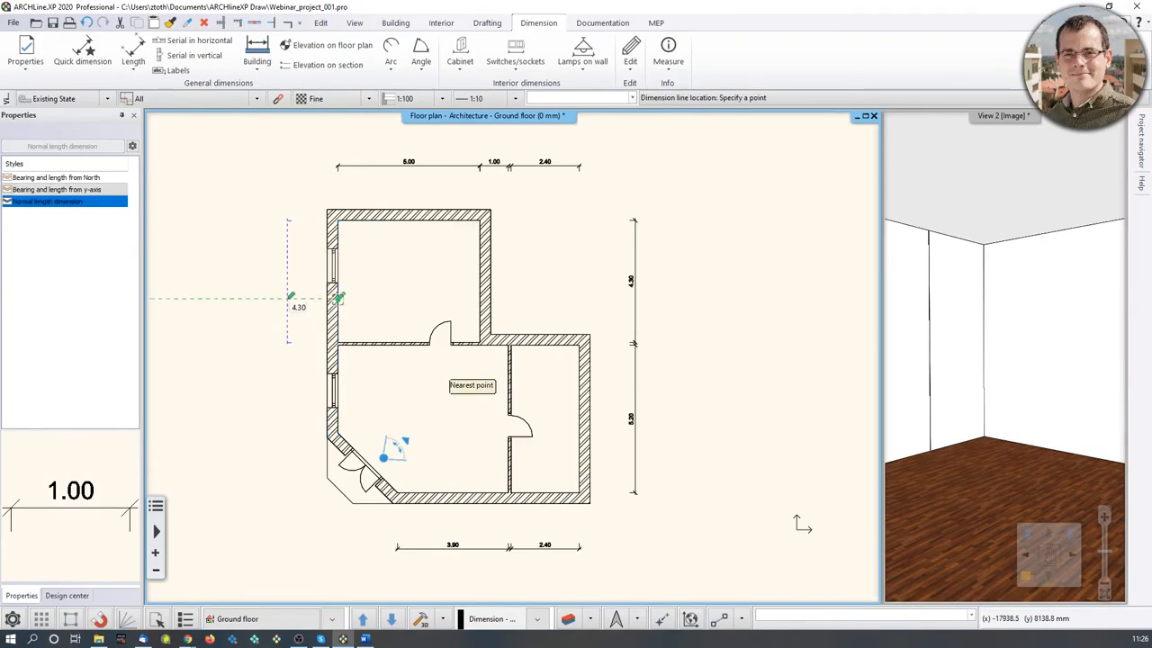
left_click(338, 361)
left_click(293, 364)
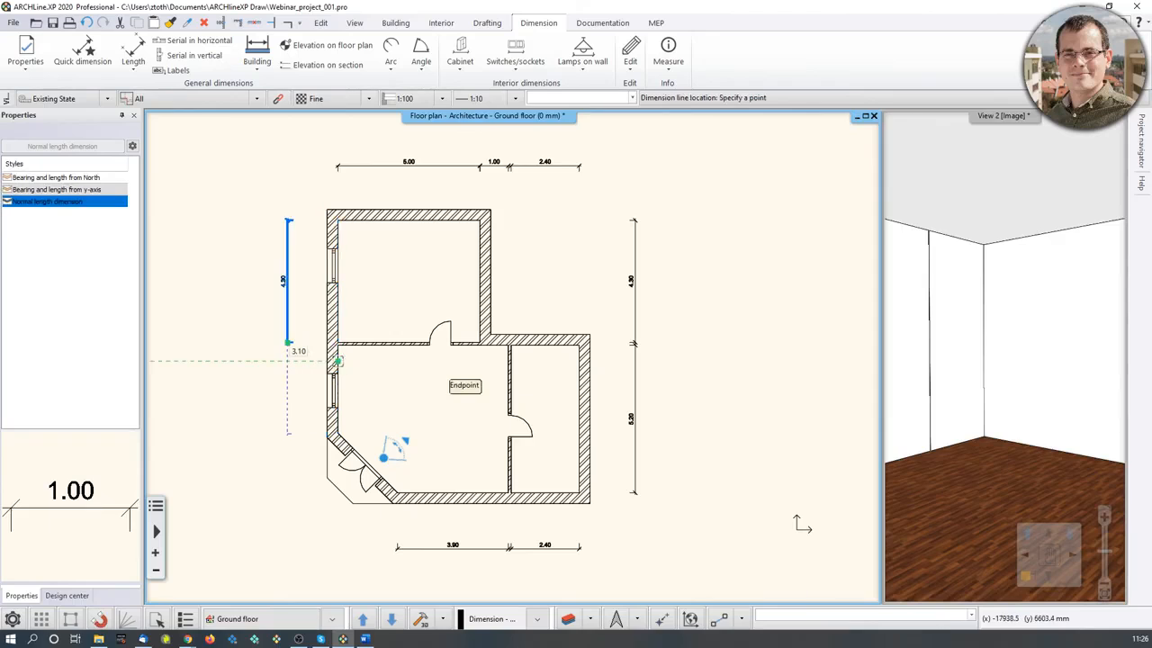
key("Escape")
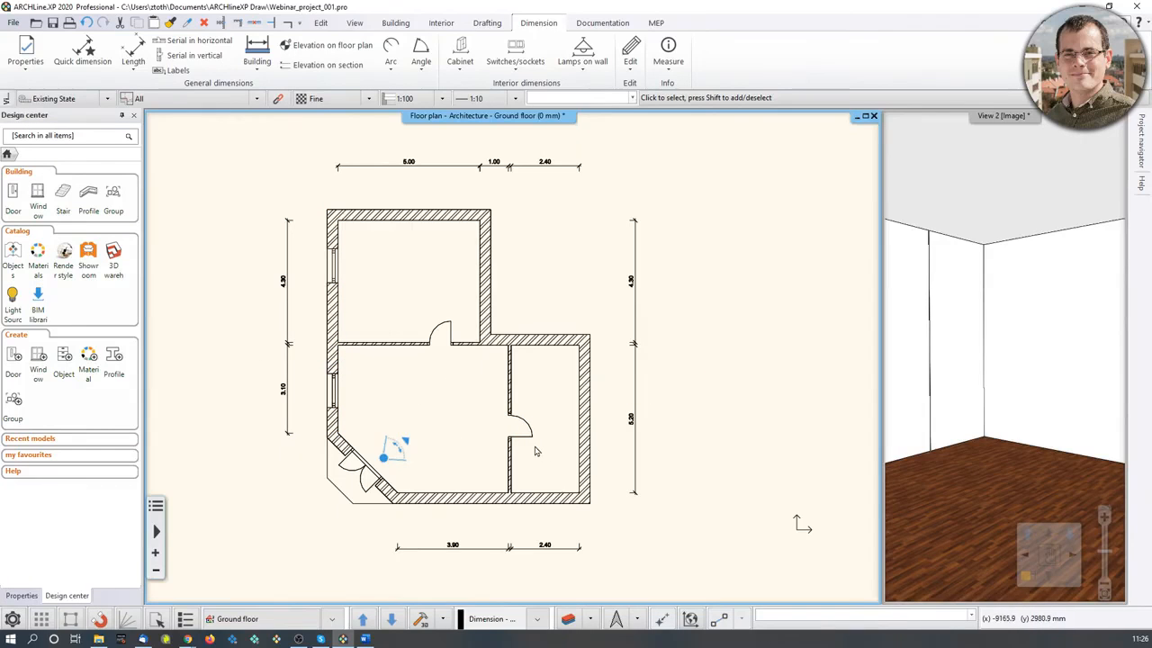
Step: Make the 3D view the main view, look around the vestibule by moving the camera sideways, and return to the Vestibule_02 perspective
left_click(1039, 439)
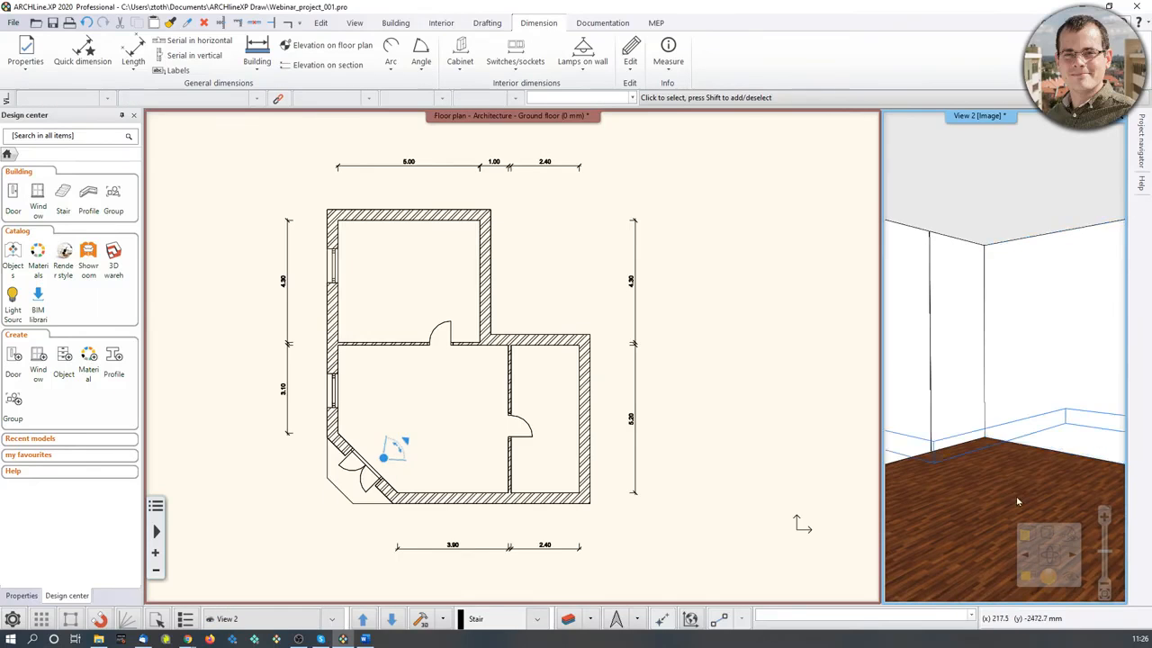
left_click(1024, 576)
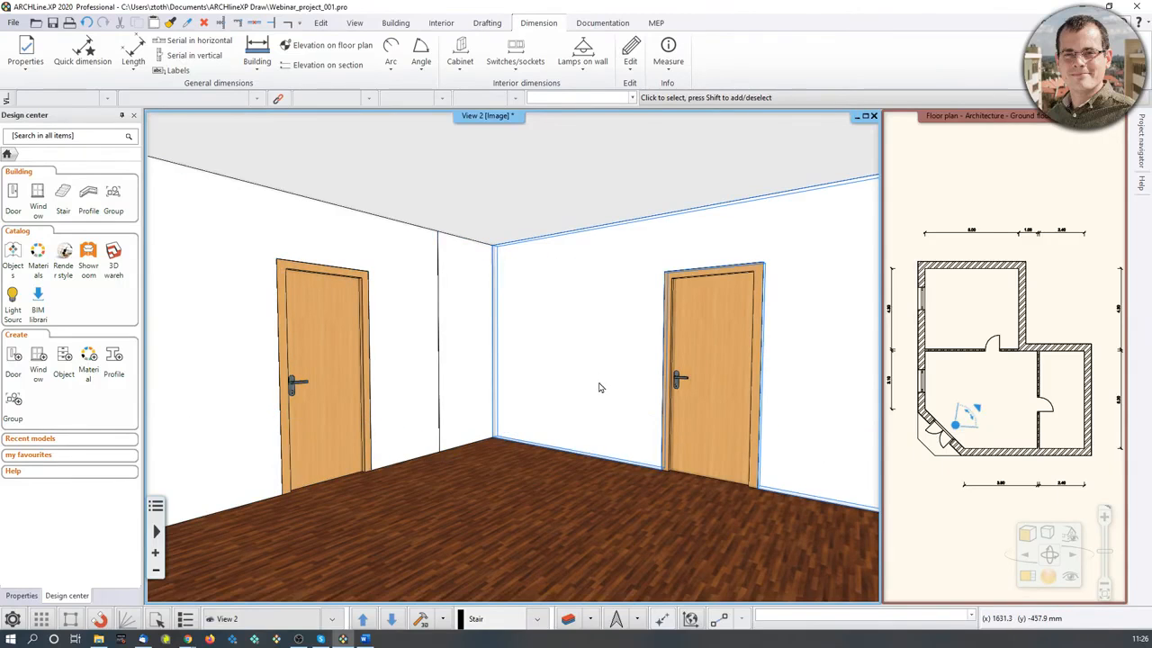
key("Left")
key("Left")
key("Left")
key("Left")
key("Left")
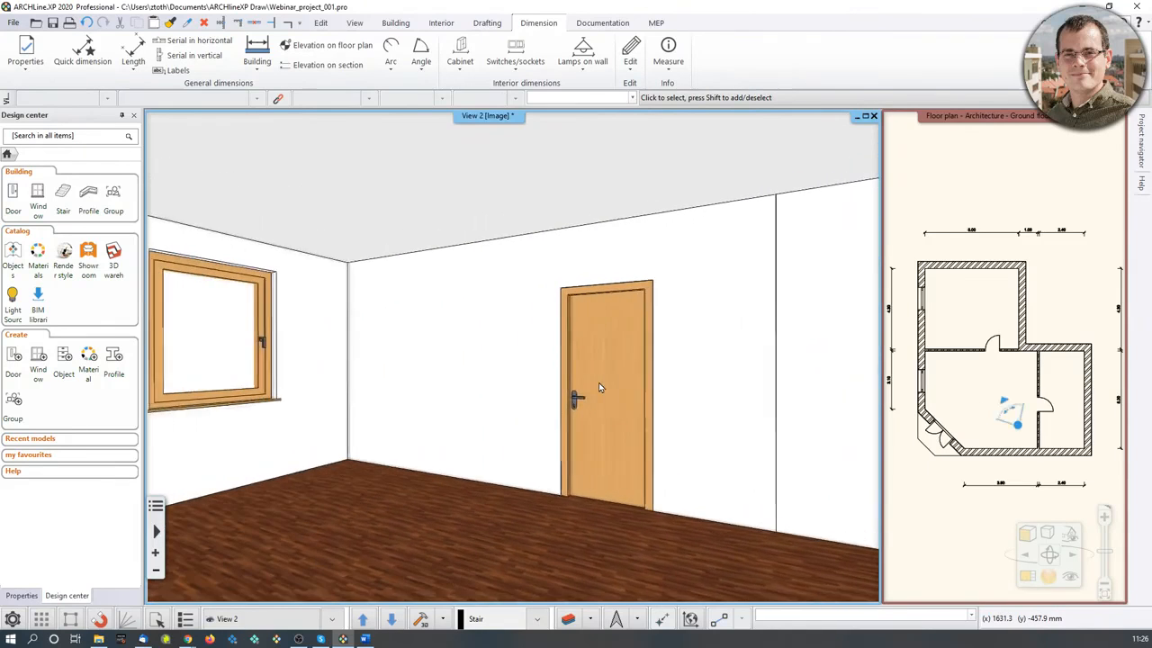
key("Right")
key("Right")
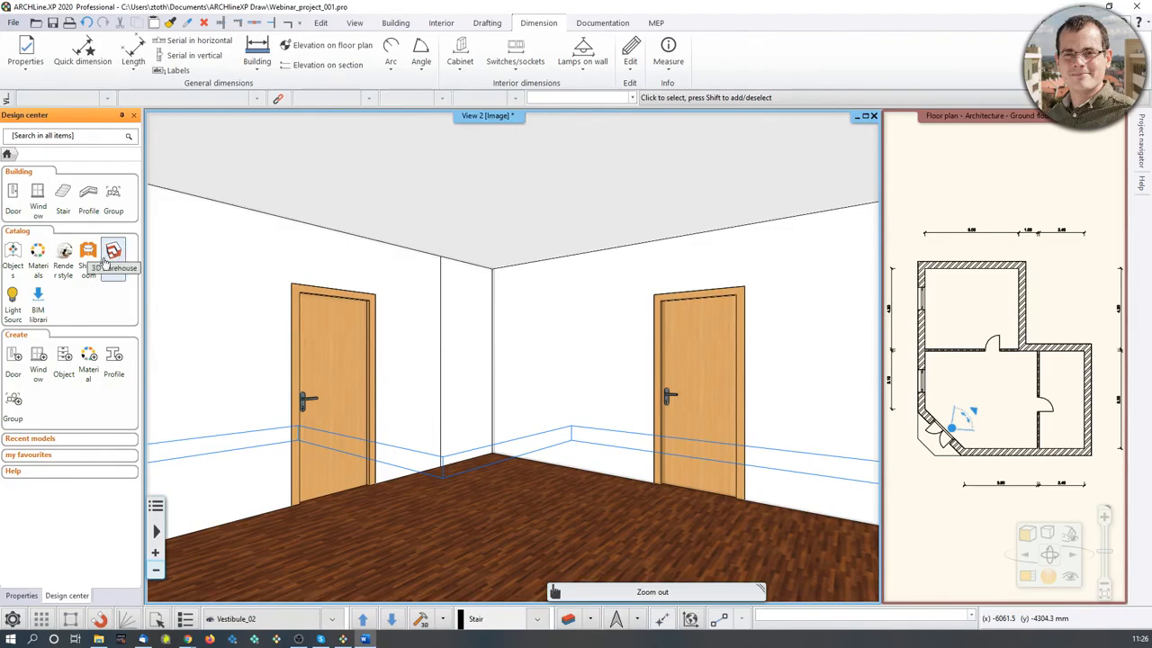
Step: Turn the interior view towards the window corner and search the object catalog for "armchair"
left_click(14, 252)
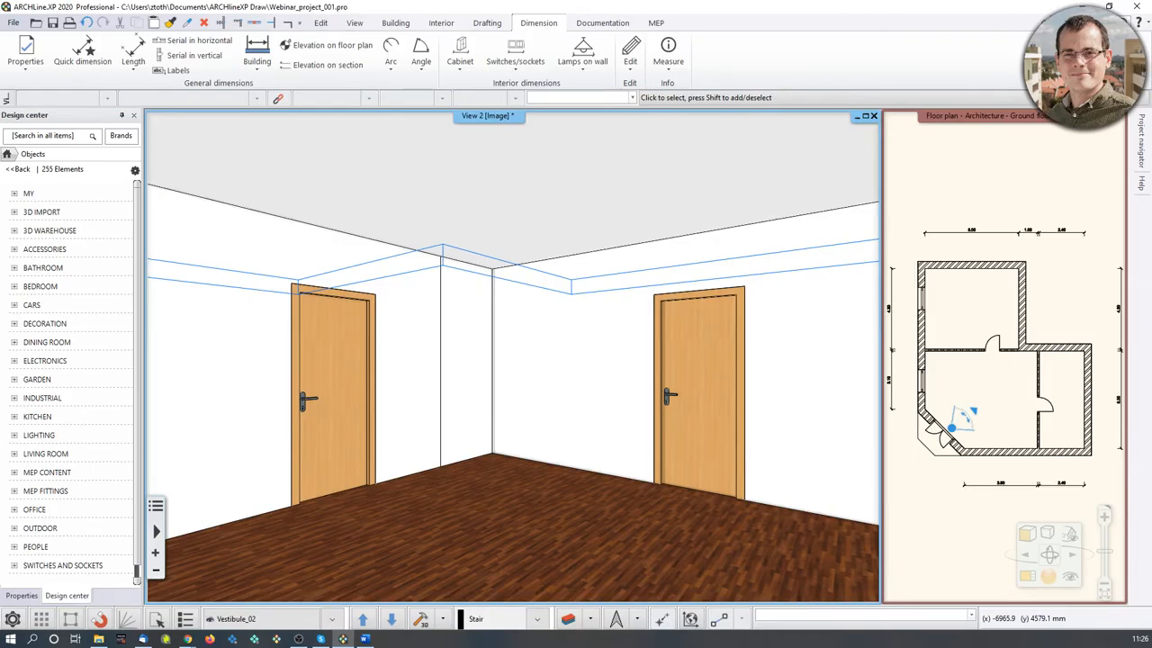
middle_click_drag(621, 461, 413, 510)
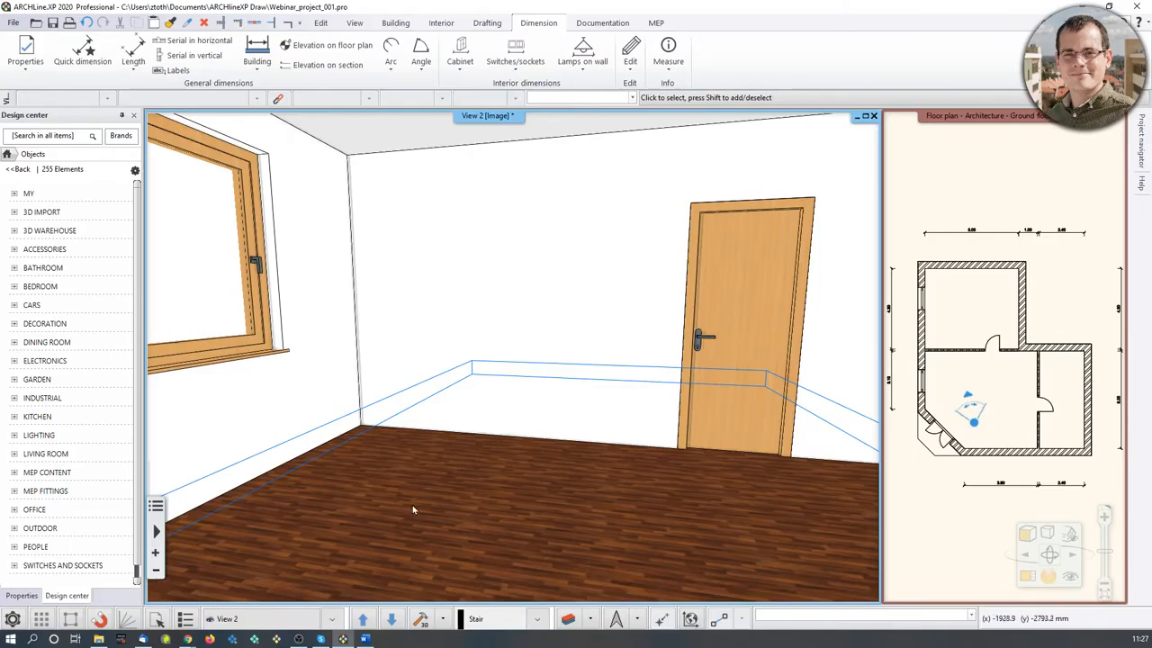
left_click(54, 136)
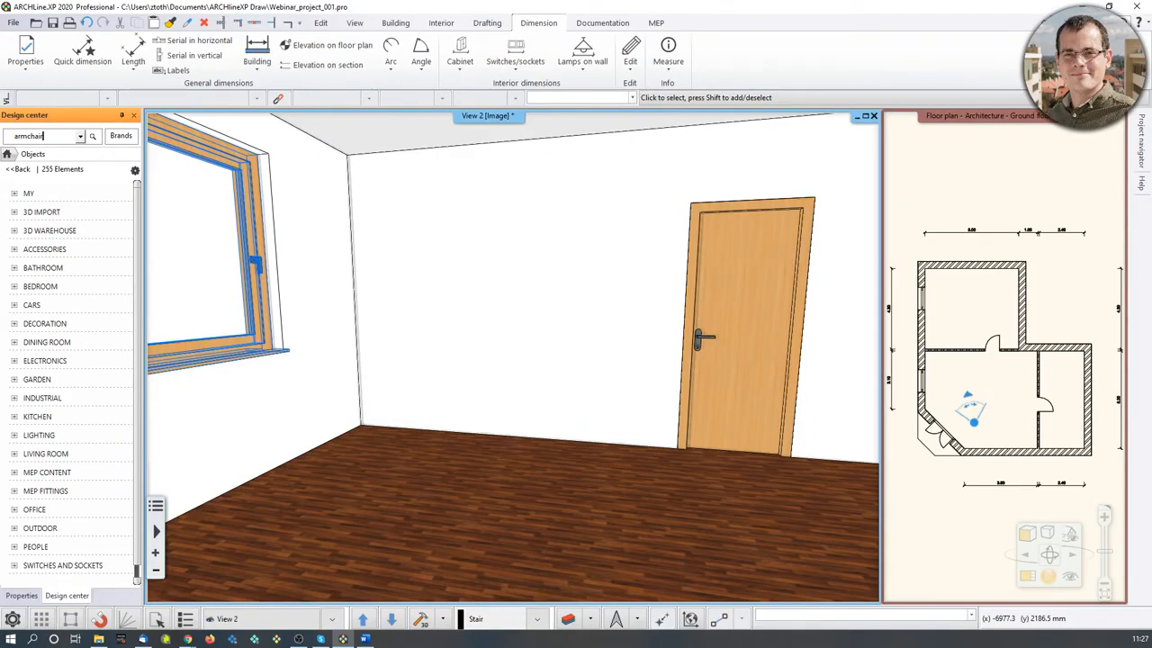
type("armchair")
key("Return")
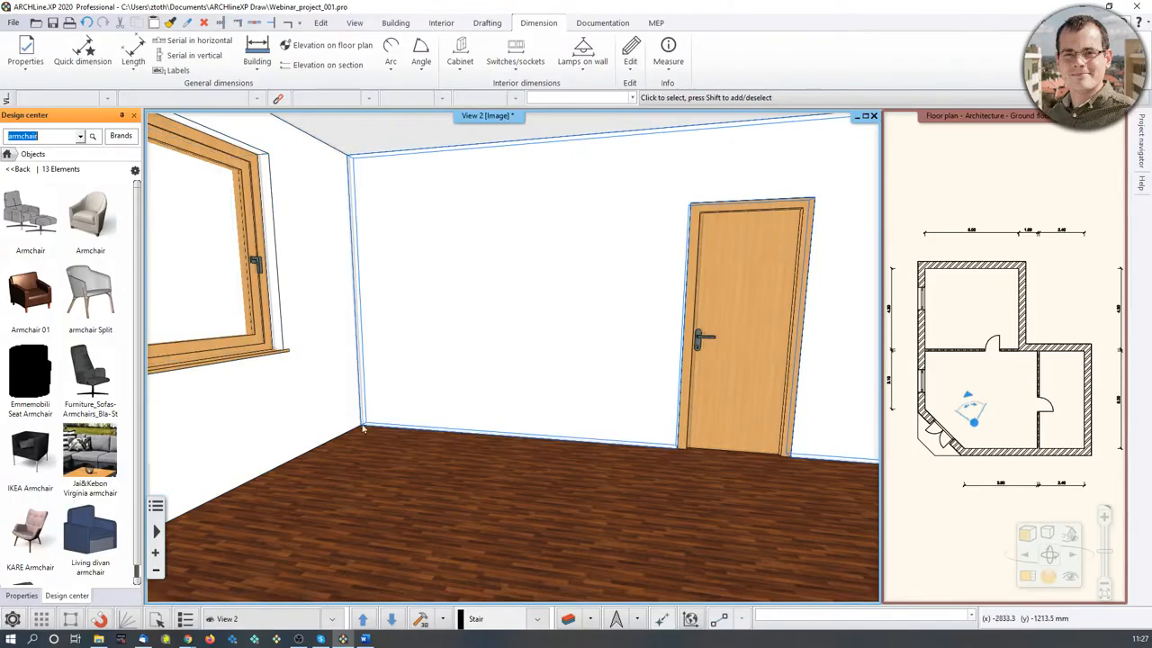
Step: Place the KARE Armchair on the vestibule floor in front of the window
left_click(52, 549)
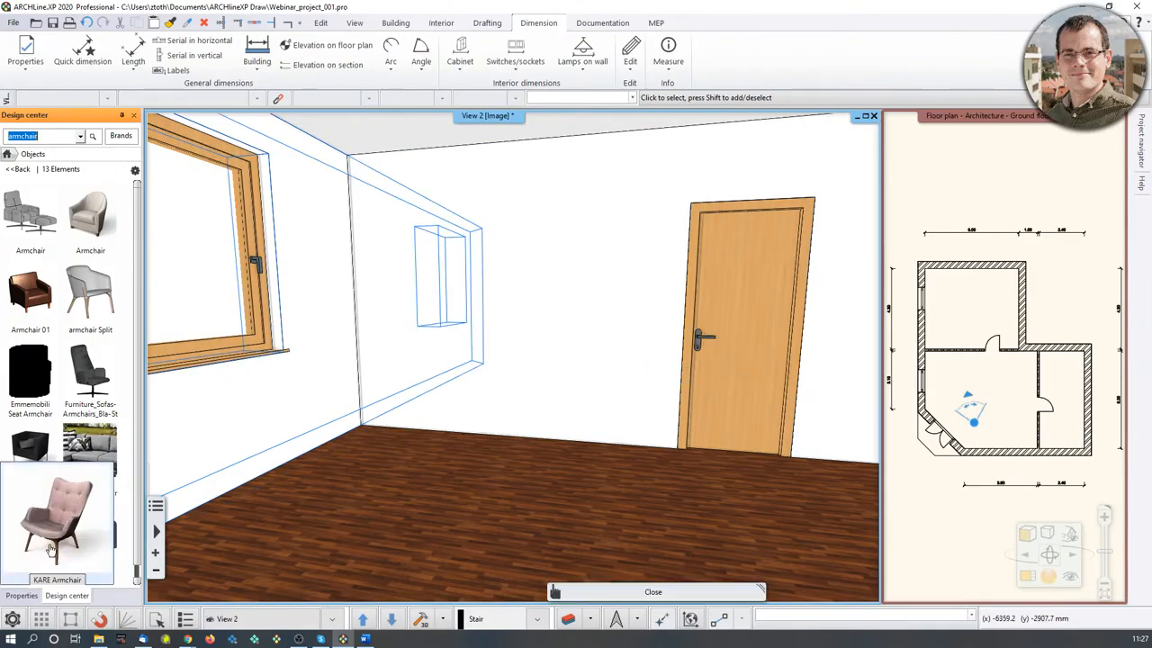
left_click_drag(40, 543, 427, 469)
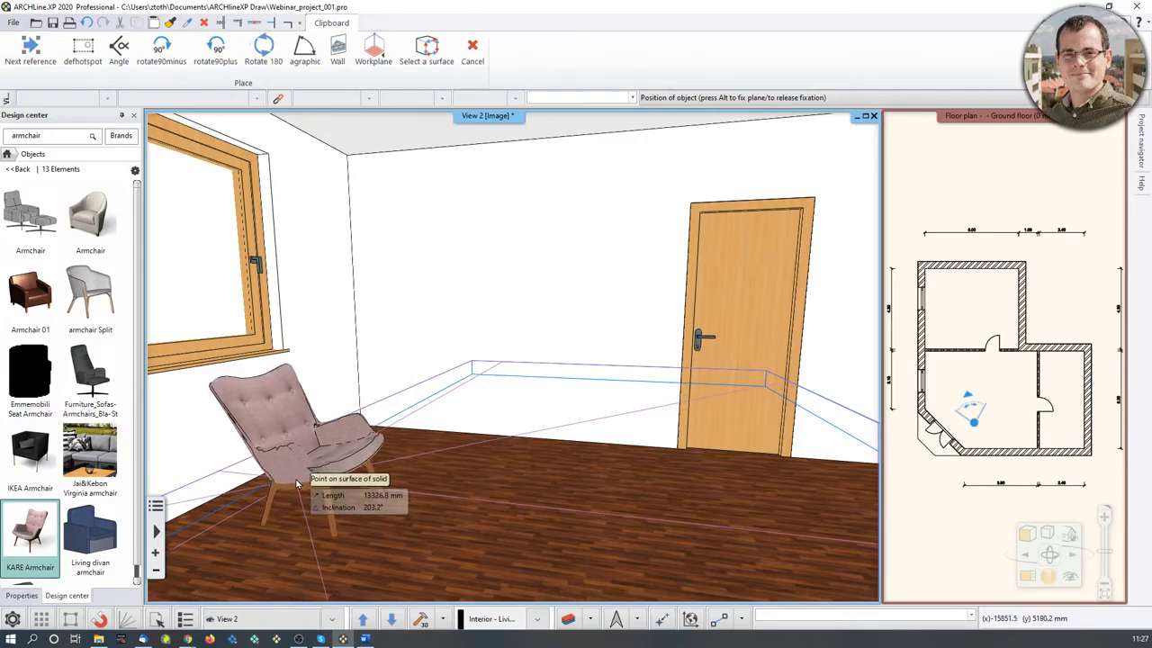
left_click(301, 481)
key("Escape")
middle_click_drag(536, 454, 481, 477)
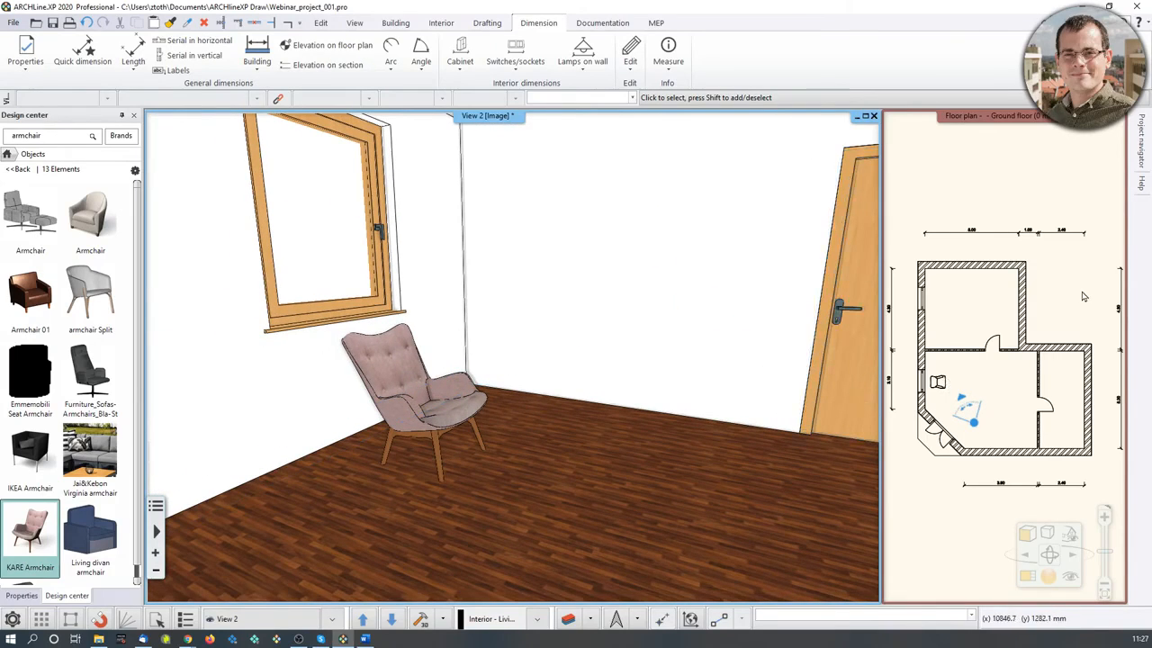
Step: Make the ground floor plan the main view and move the armchair closer to the vestibule window
left_click(1037, 490)
left_click(1028, 580)
middle_click_drag(315, 492, 344, 501)
scroll(344, 501, "up", 3)
scroll(490, 338, "up", 2)
left_click(482, 335)
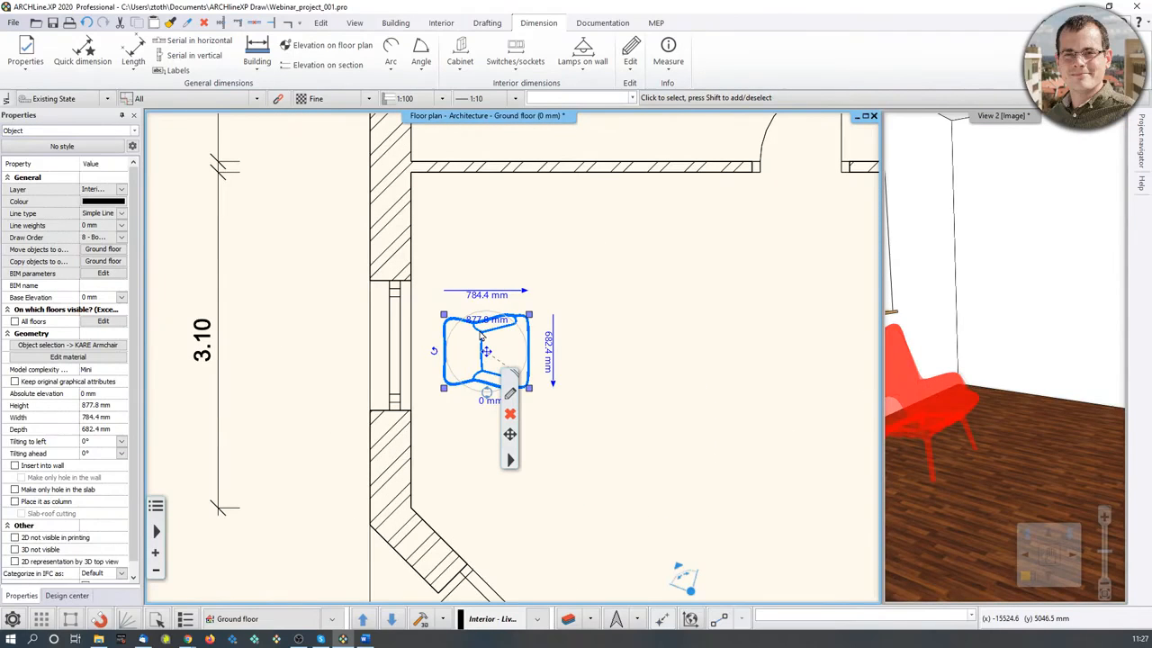
left_click(486, 351)
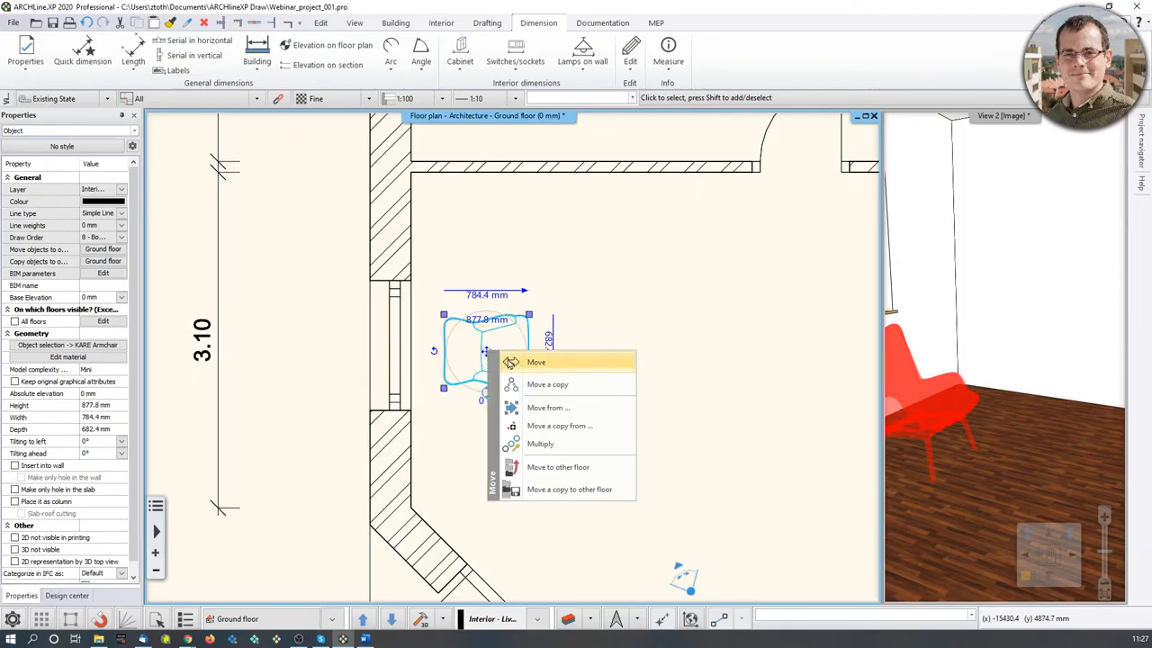
left_click(531, 362)
left_click(469, 350)
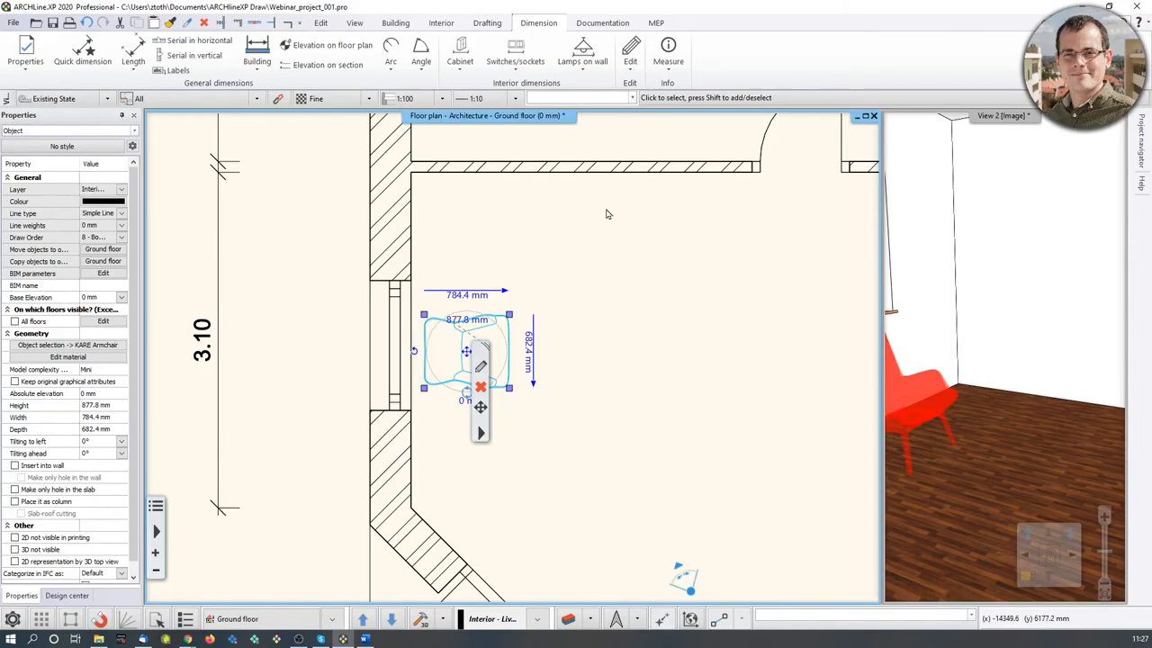
Step: Place a copy of the KARE Armchair about 1460 mm from the original at 45°, towards the upper vestibule wall
left_click(66, 595)
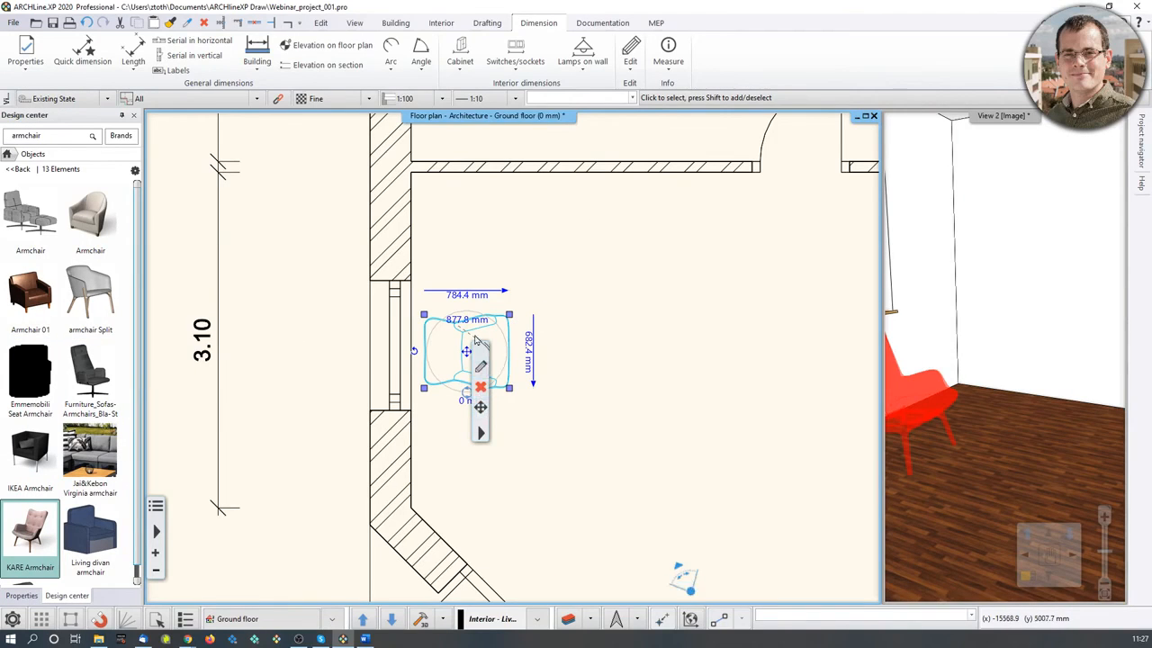
left_click(543, 287)
left_click(474, 388)
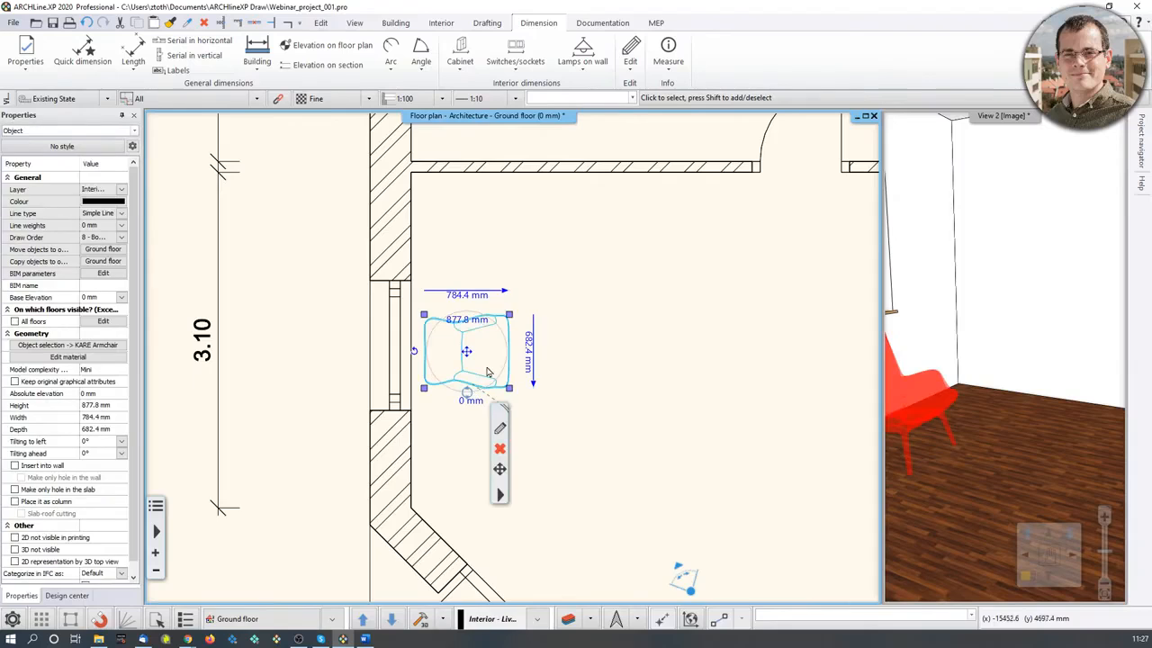
left_click(499, 468)
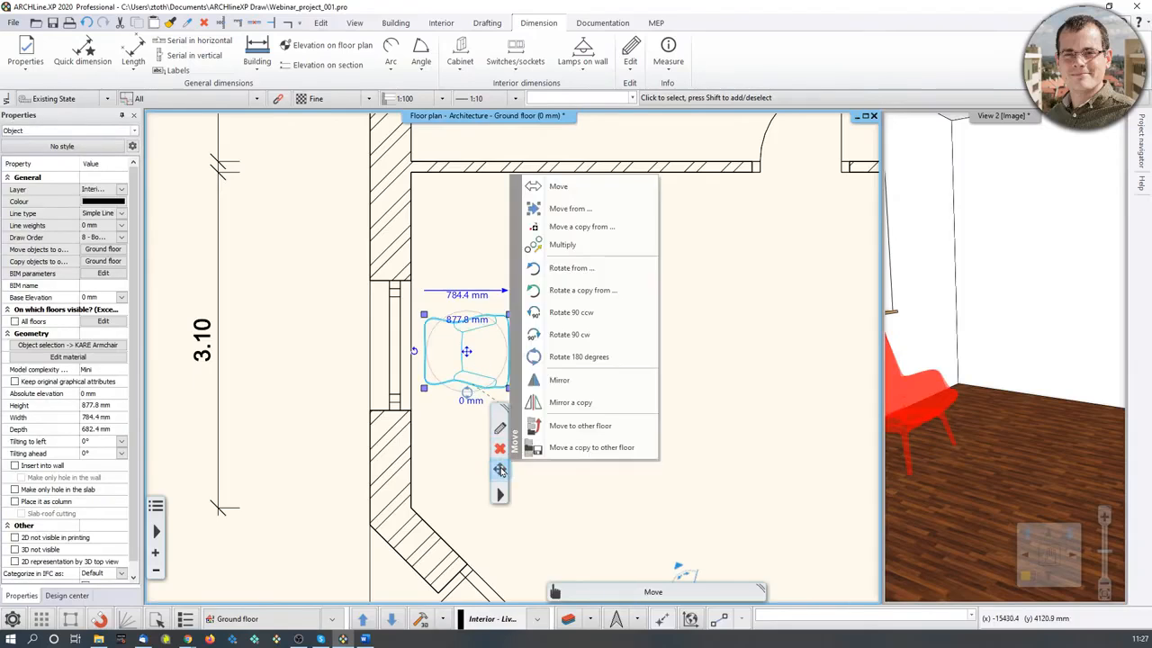
left_click(572, 228)
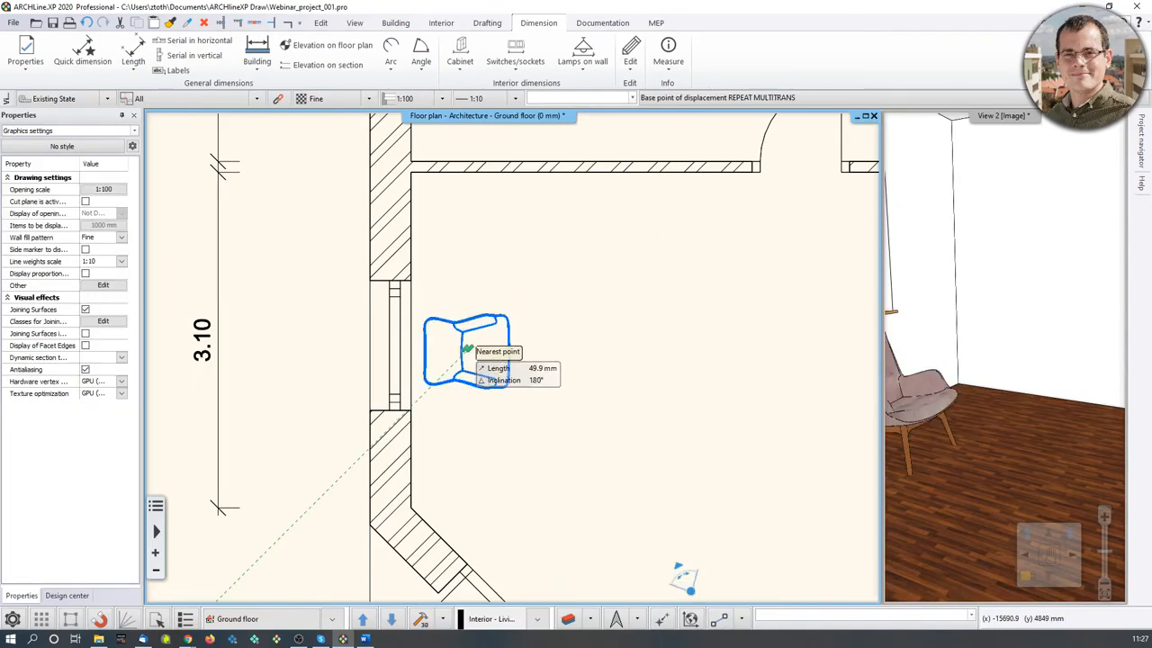
left_click(460, 352)
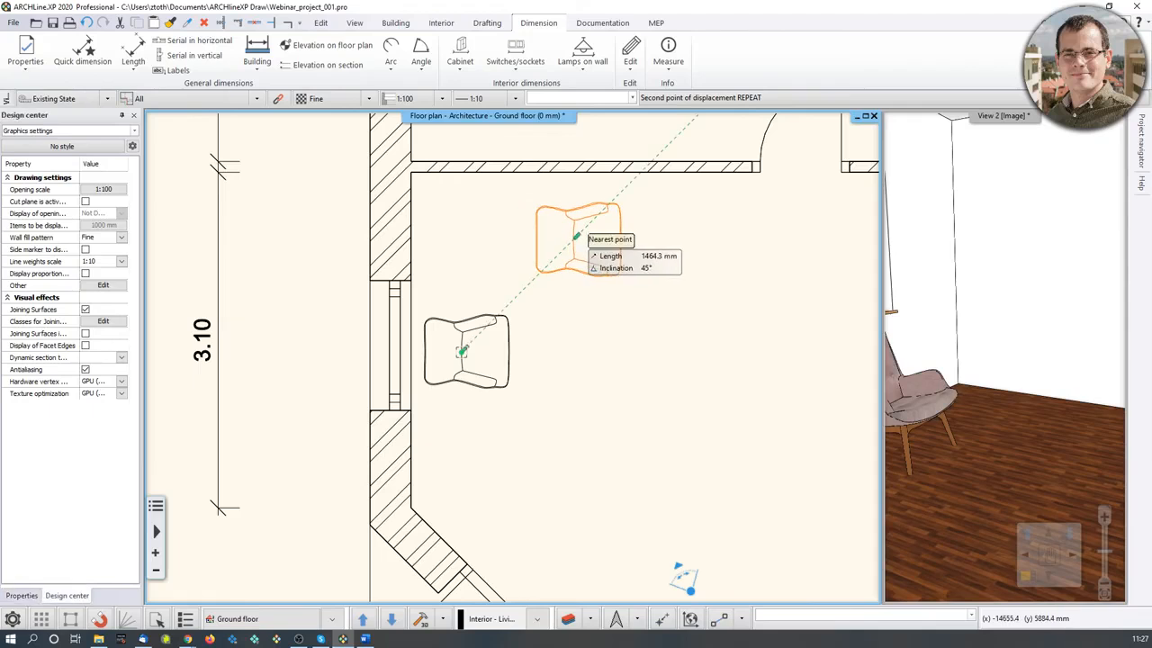
left_click(574, 237)
Step: Rotate the copied armchair 90° clockwise so its back faces the upper vestibule wall, and deselect it
scroll(573, 304, "up", 2)
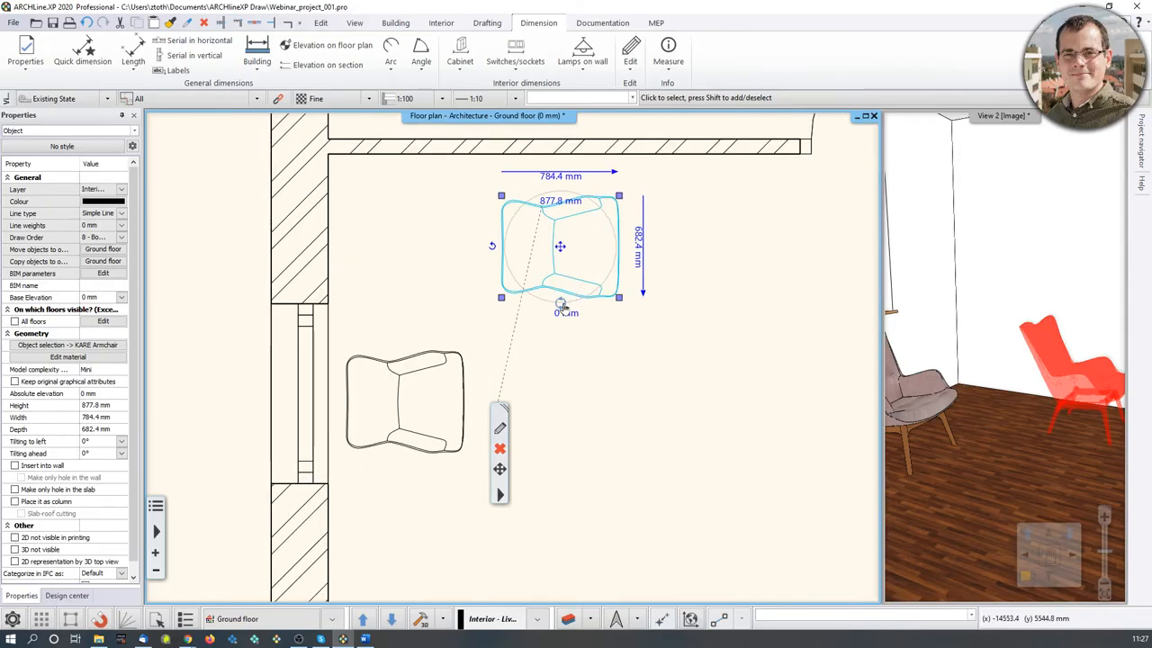
left_click(563, 304)
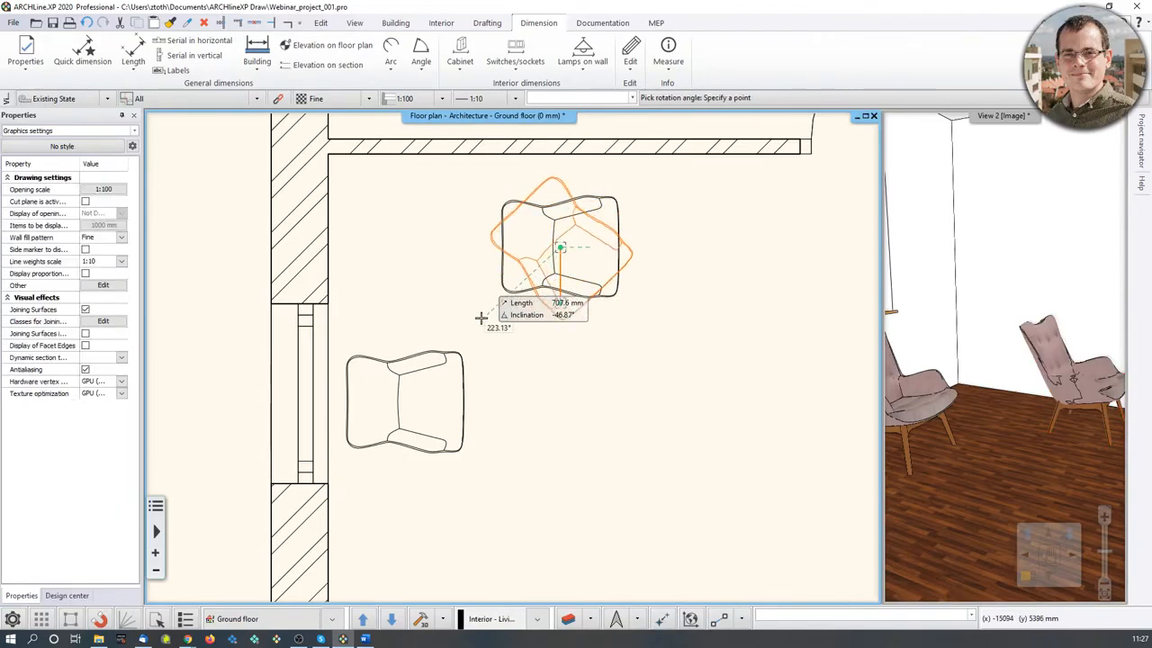
left_click(442, 261)
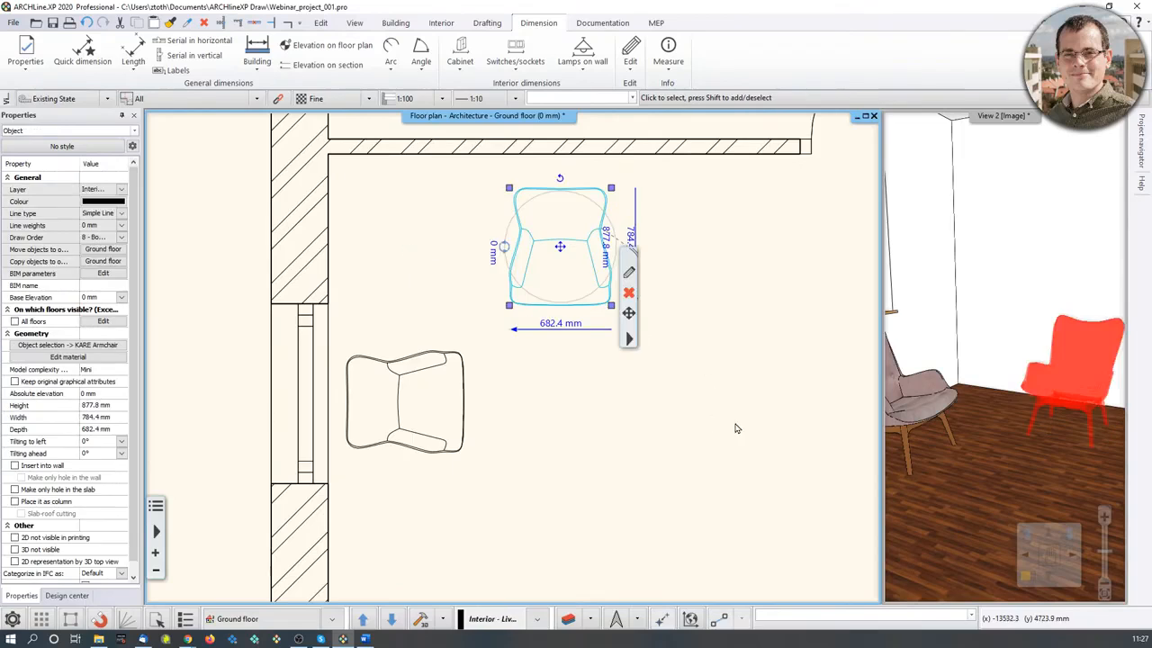
left_click(657, 449)
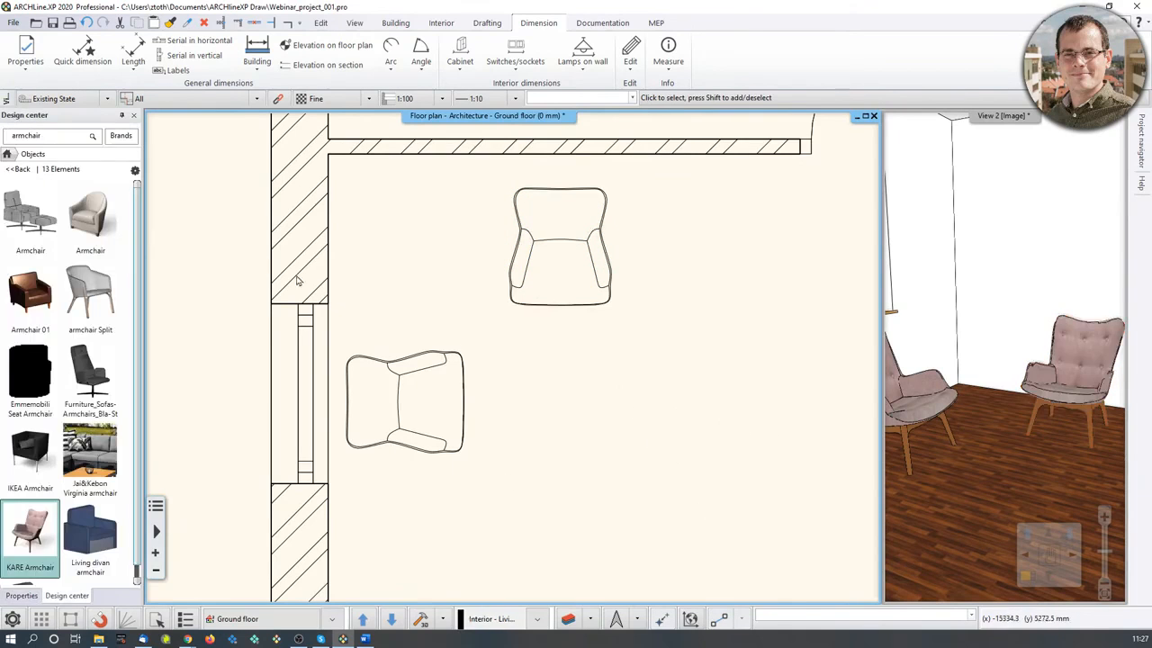
Step: Search the object catalog for "coffee table" and place one 74352 Coffee Table Flint Stone in front of the two armchairs
double_click(48, 136)
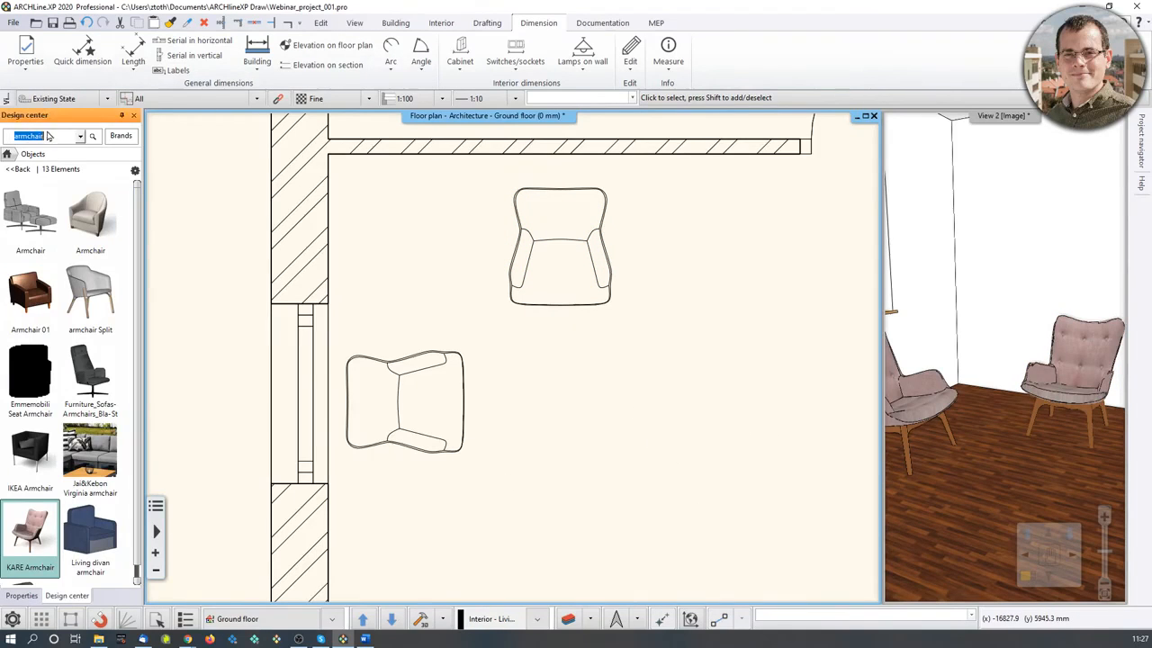
type("coffee table")
key("Return")
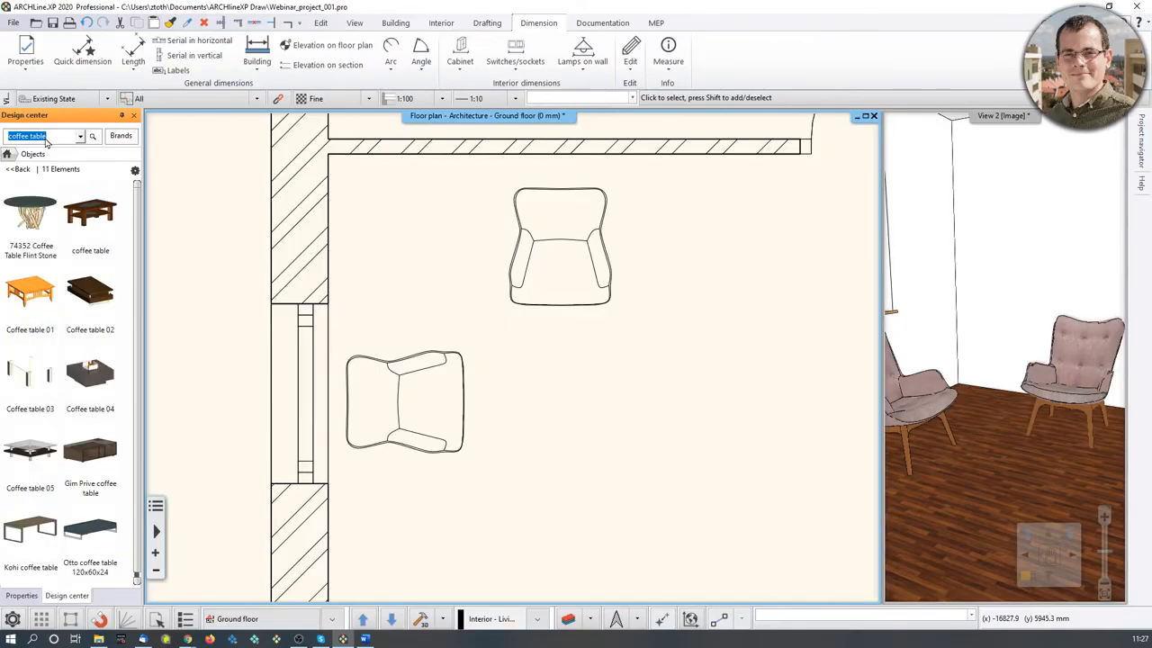
left_click(34, 241)
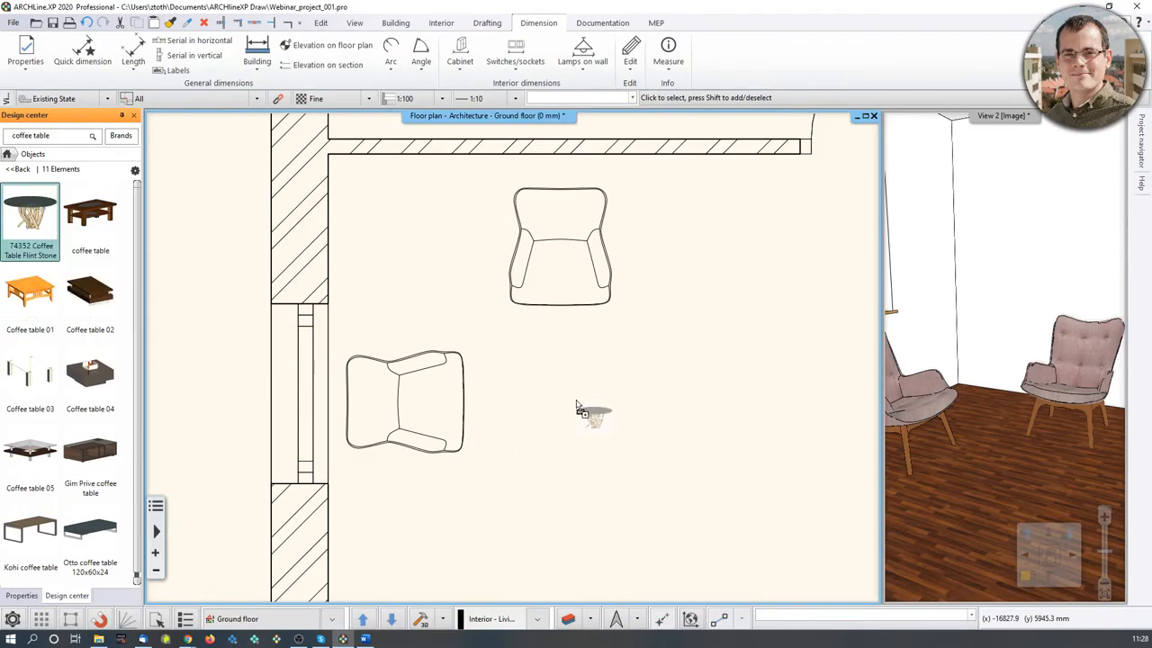
left_click(499, 340)
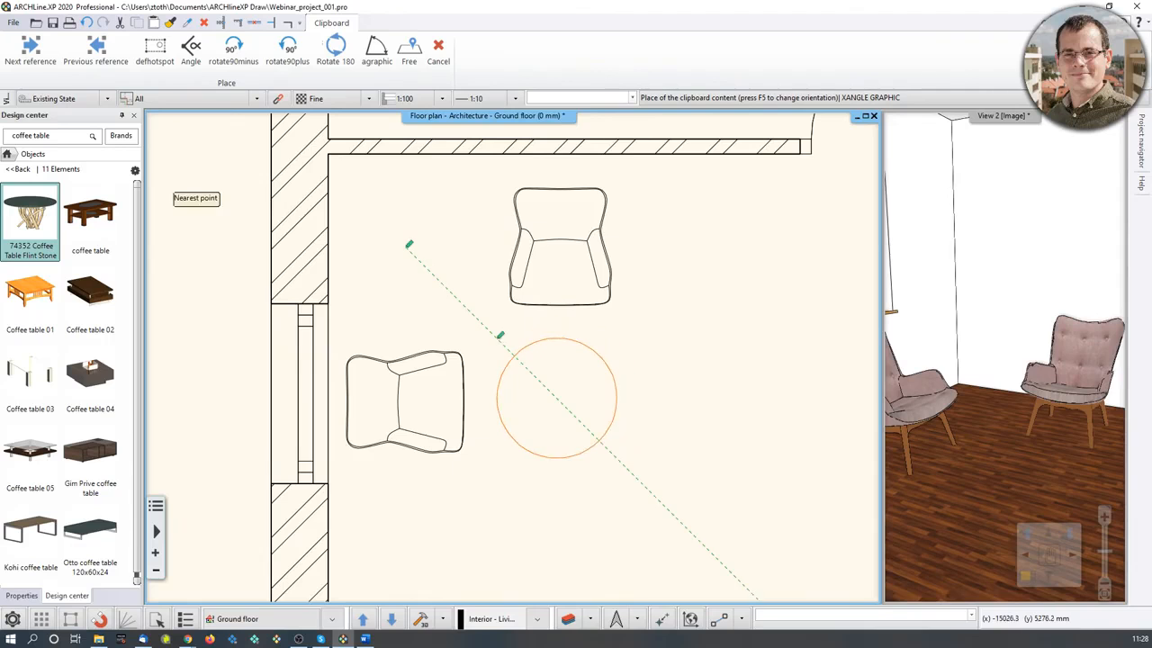
left_click(702, 473)
key("Escape")
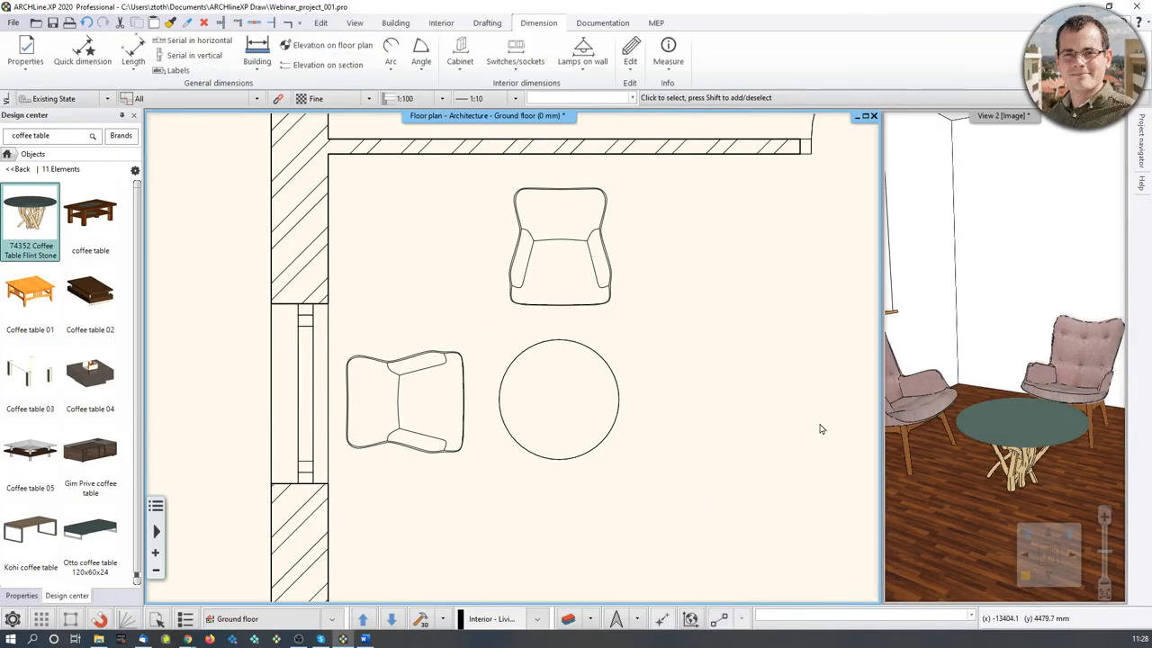
Step: Make the 3D view the main view and look at the seating group together with the window and door
left_click(1007, 365)
left_click_drag(1049, 555, 1062, 534)
left_click(1029, 577)
mouse_move(591, 396)
middle_mouse_down()
mouse_move(642, 432)
mouse_move(506, 438)
middle_mouse_up()
scroll(662, 431, "down", 2)
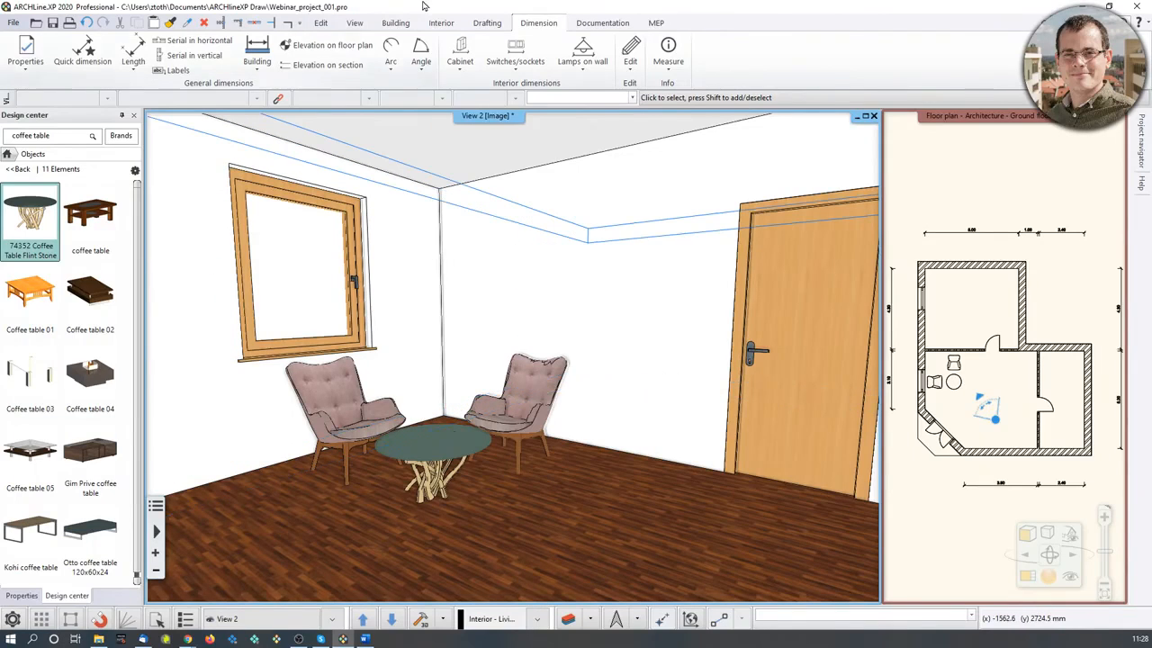
Step: Show the list of available online BIM libraries and close it without choosing one
left_click(441, 22)
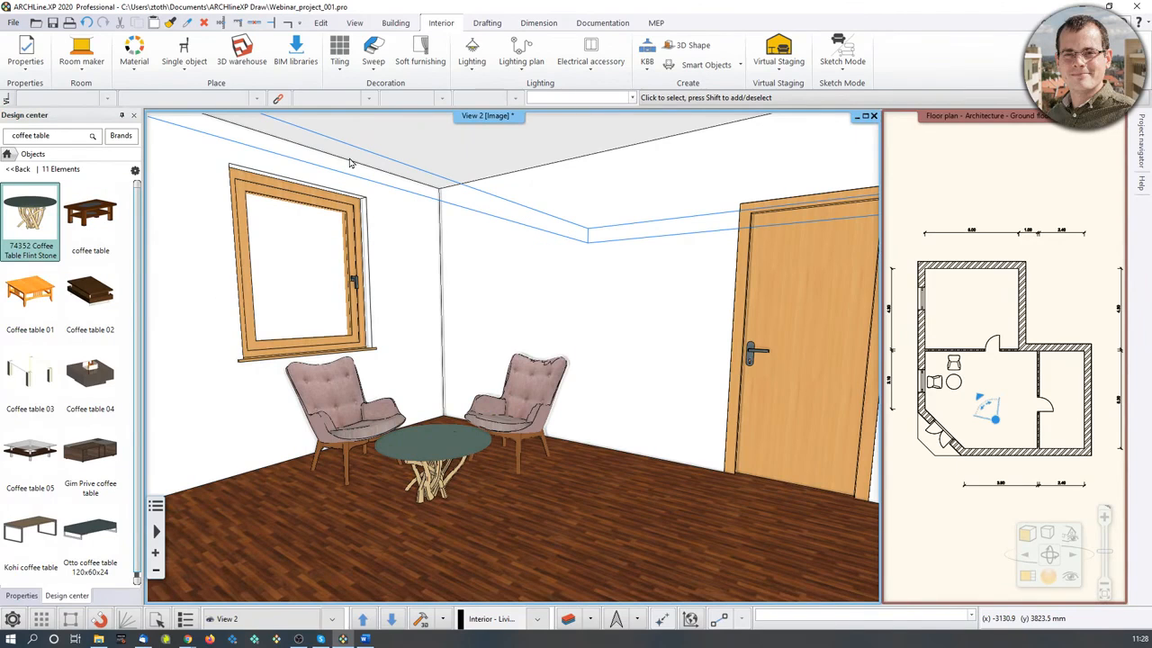
left_click(295, 52)
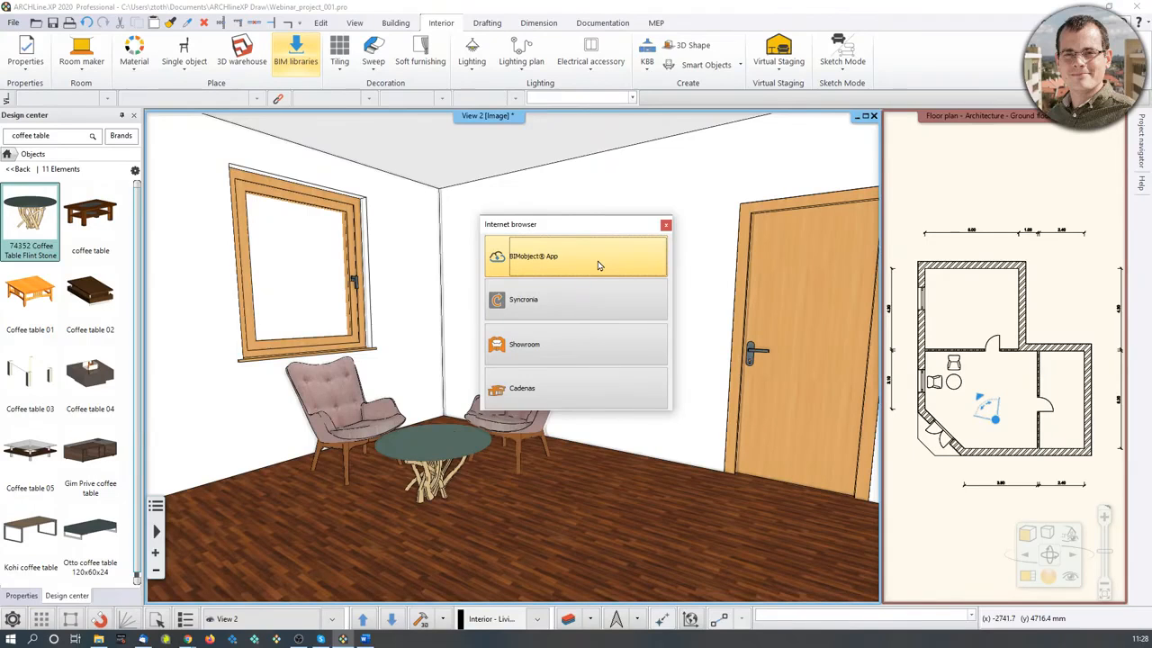
left_click(666, 225)
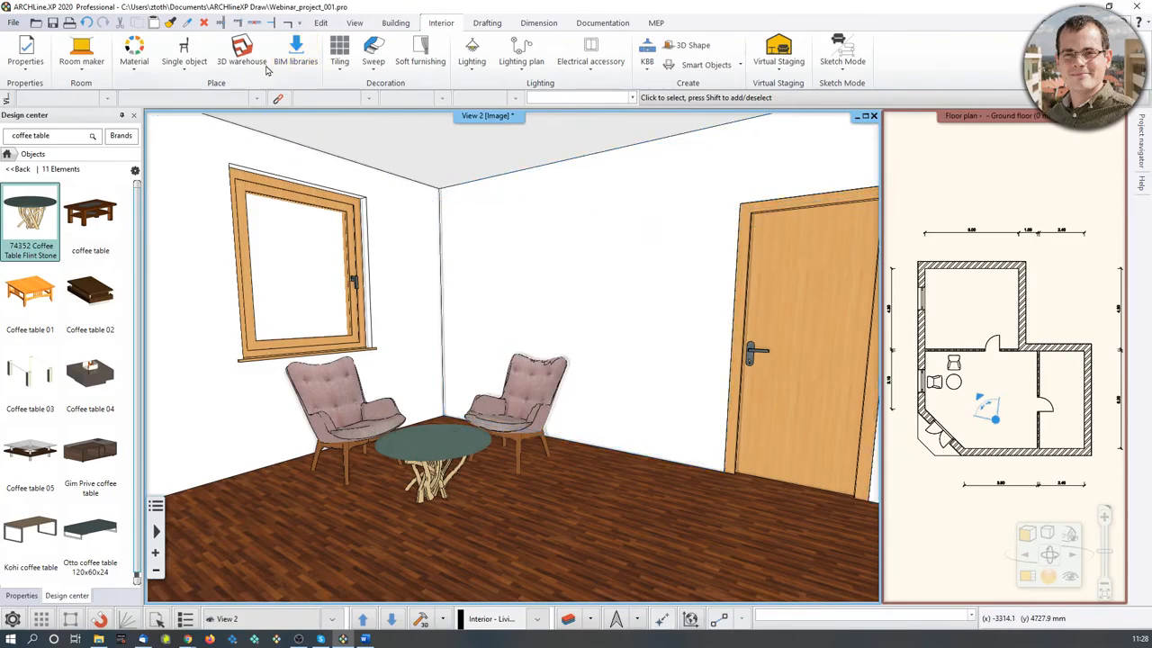
Step: Open 3D Warehouse, search it for "armchair" and browse the listed models
left_click(242, 51)
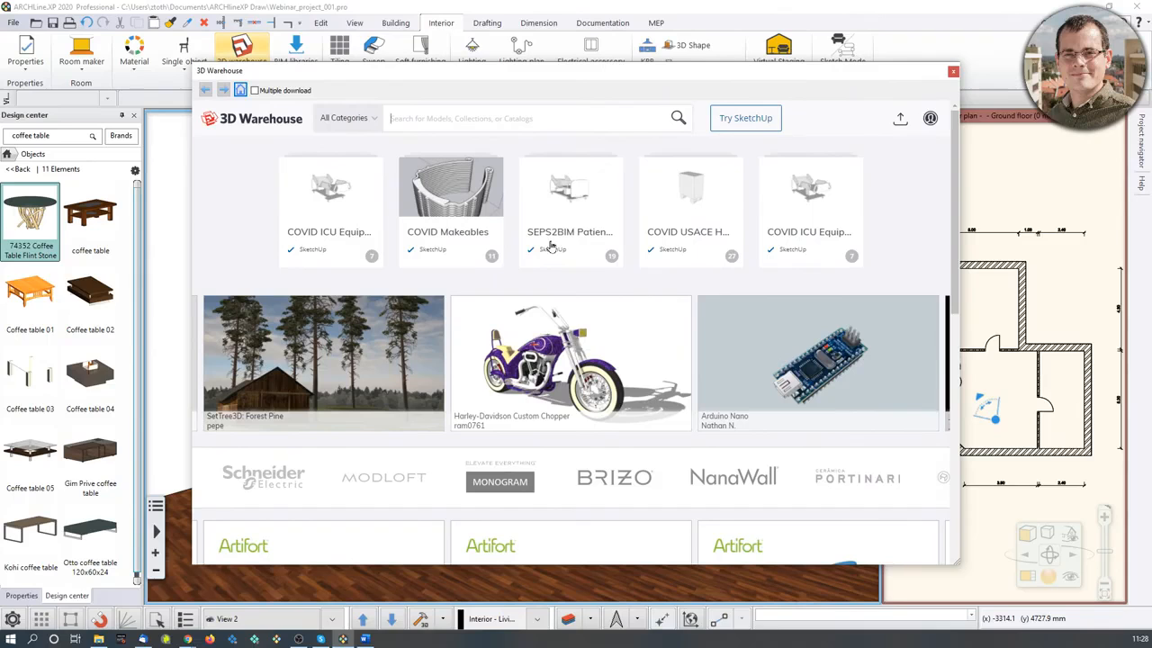
type("armchair")
key("Return")
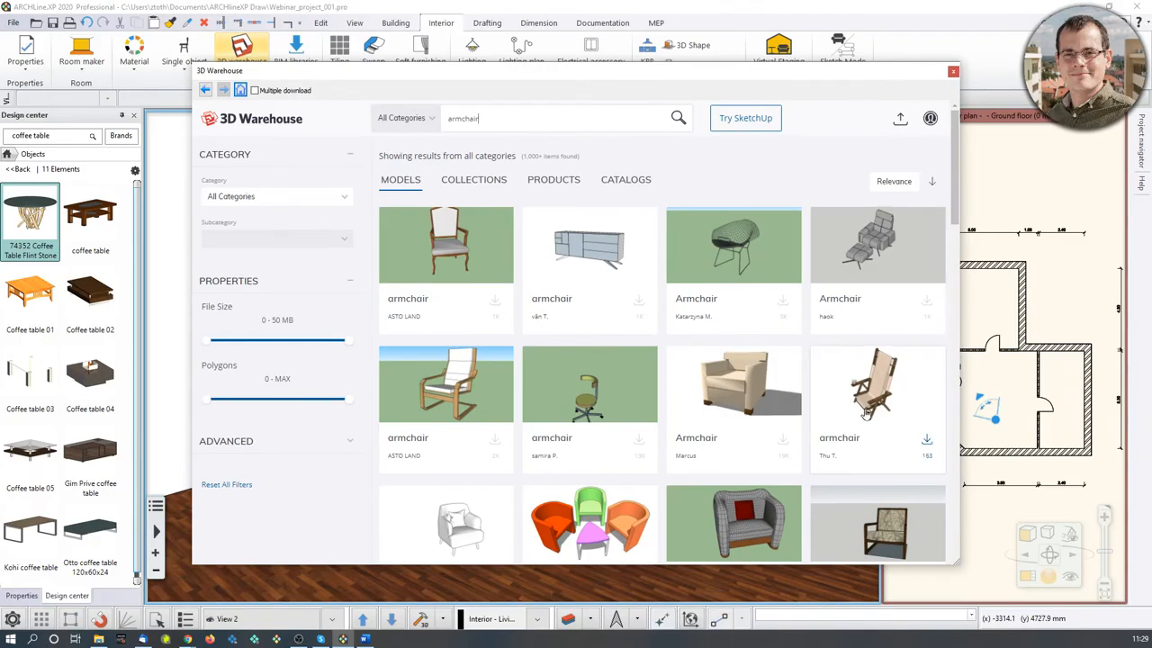
scroll(684, 468, "down", 1)
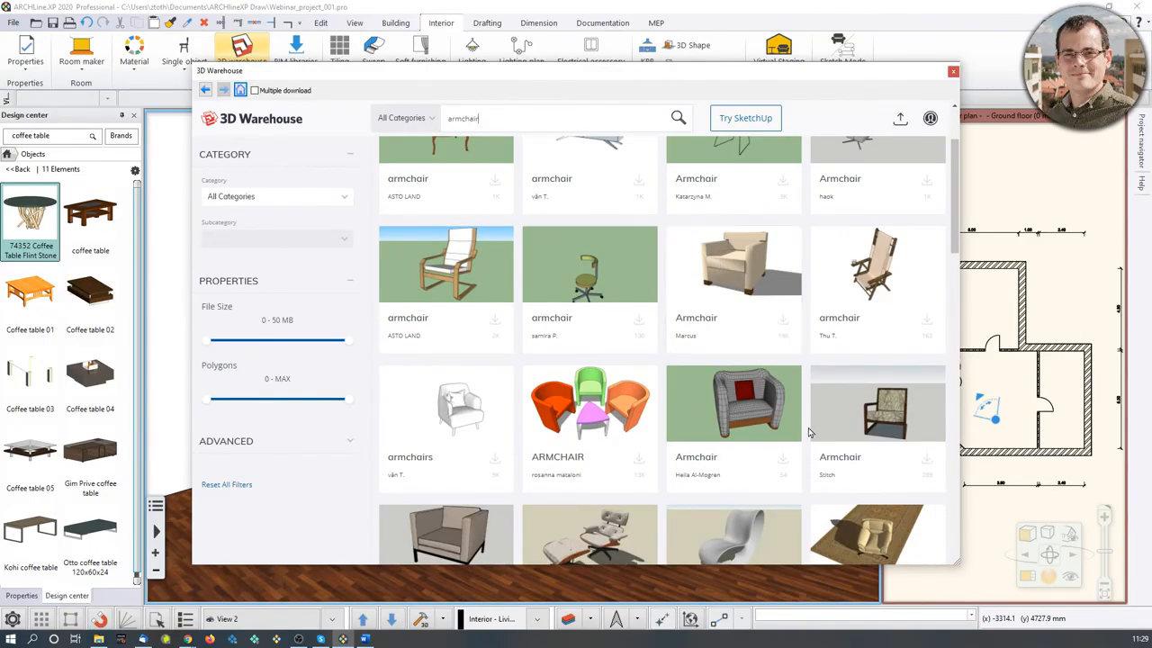
scroll(808, 433, "down", 1)
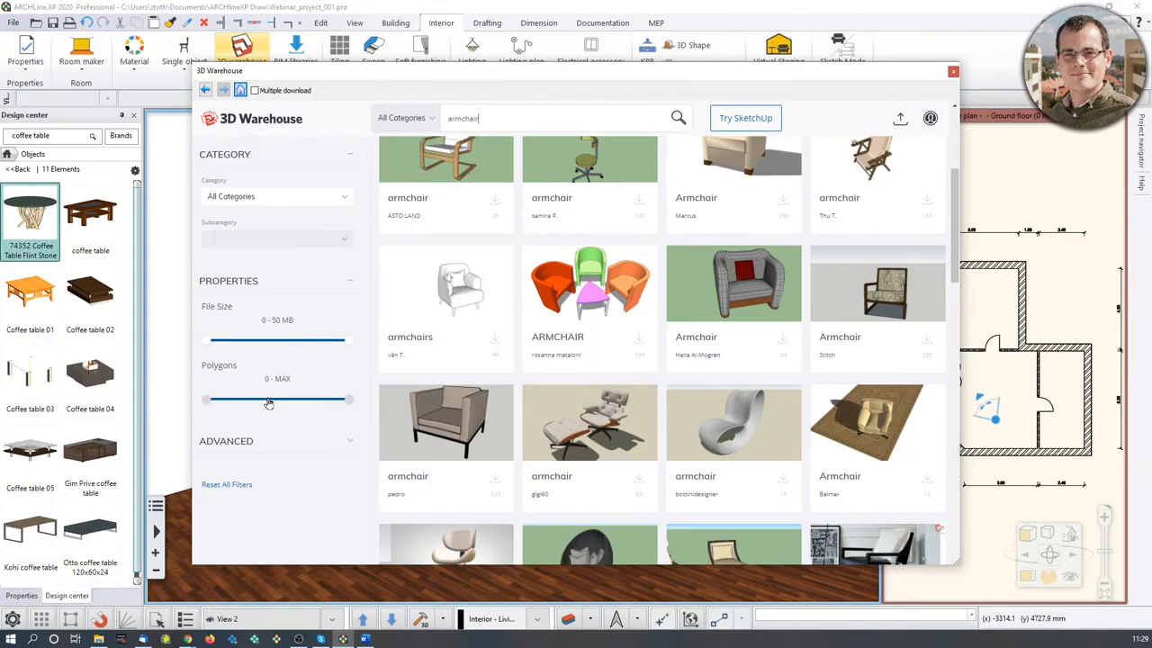
Step: Examine the details of the armchair with footstool and the armchair on a rug, and return to the model list
left_click(601, 420)
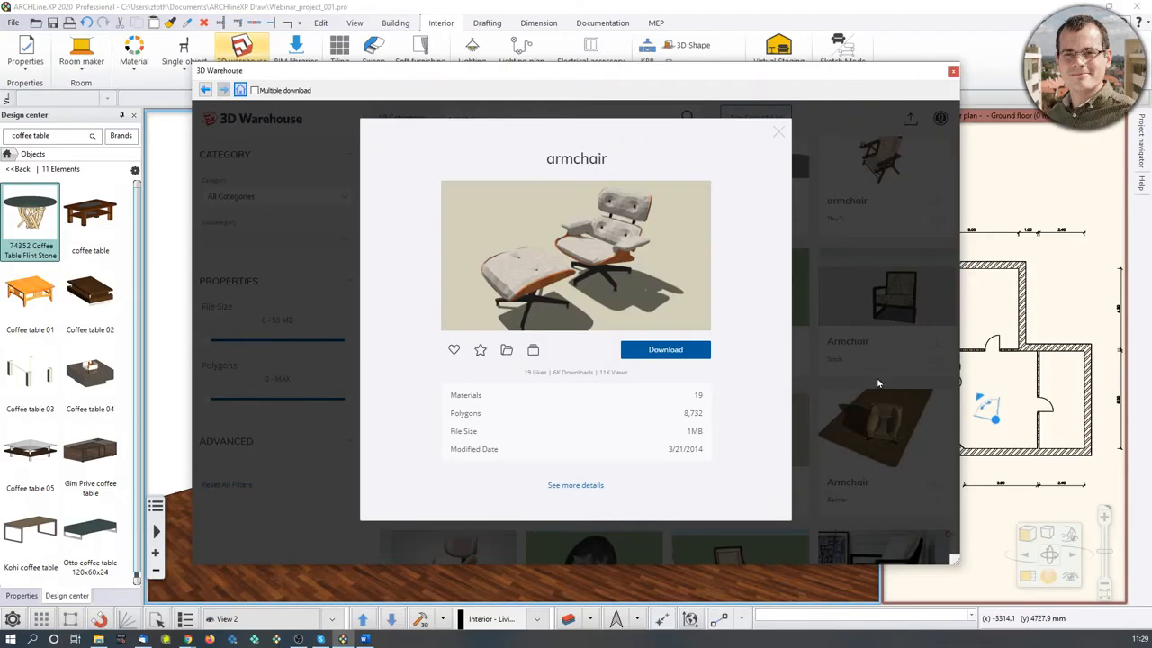
left_click(779, 132)
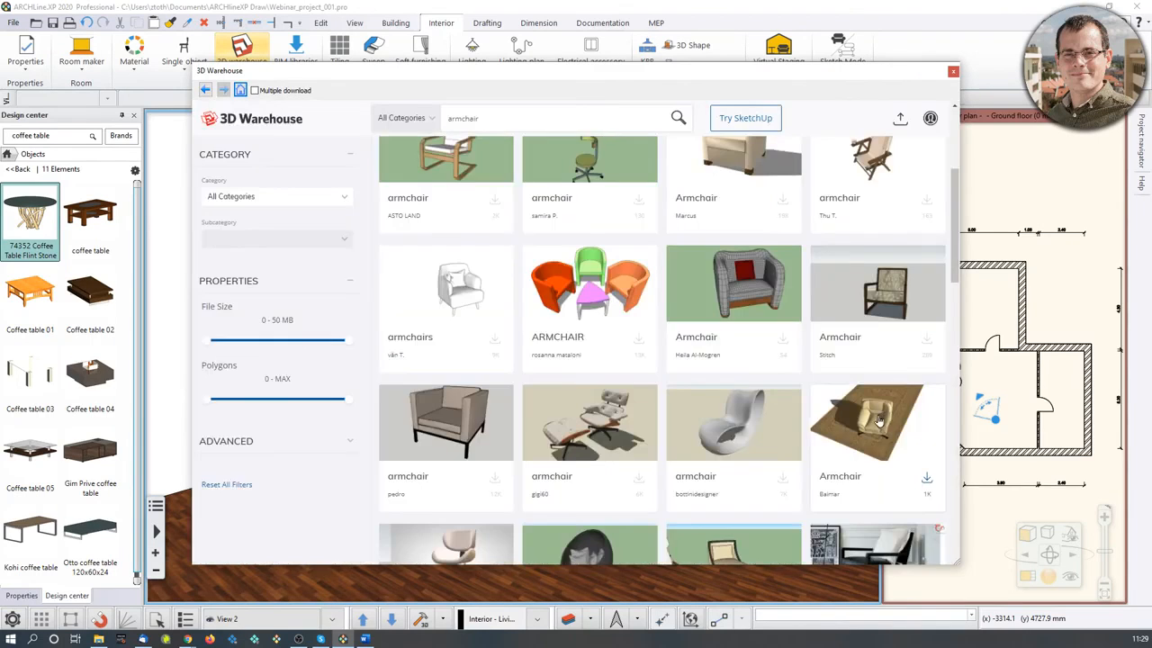
left_click(885, 419)
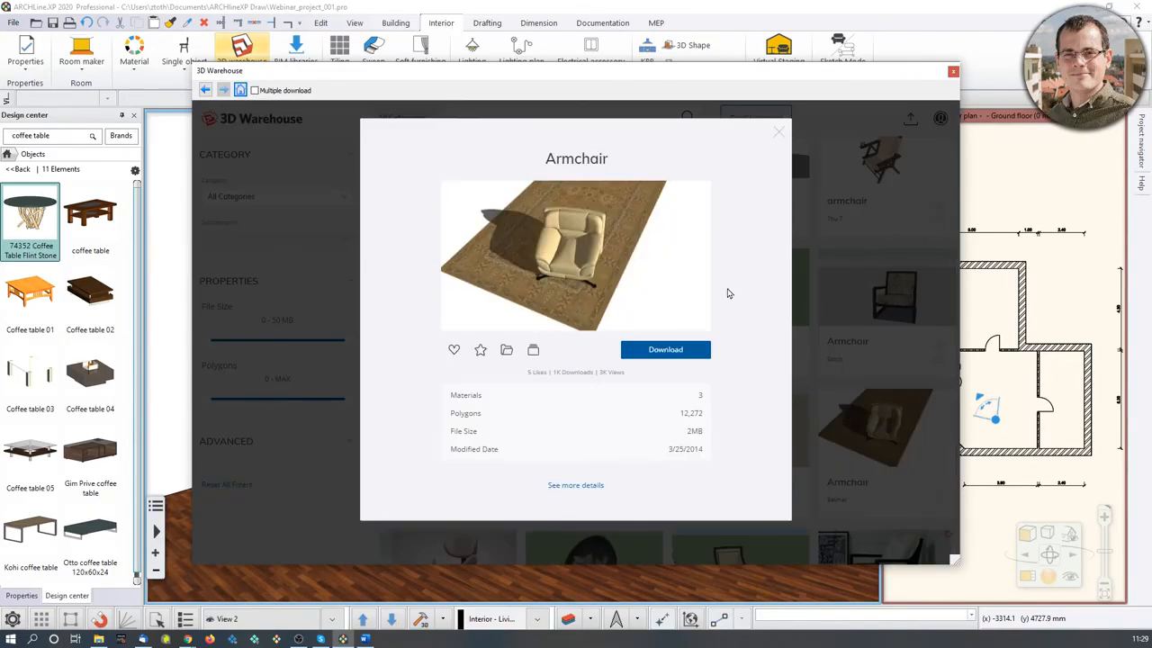
left_click(780, 133)
scroll(743, 321, "down", 1)
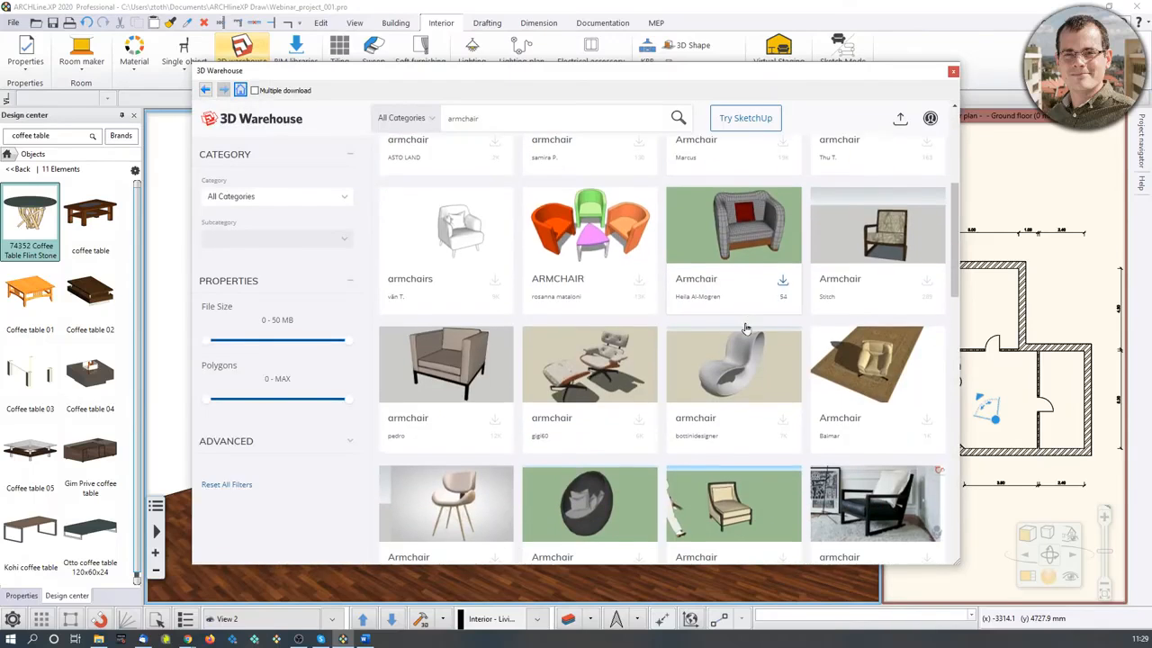
scroll(748, 321, "up", 1)
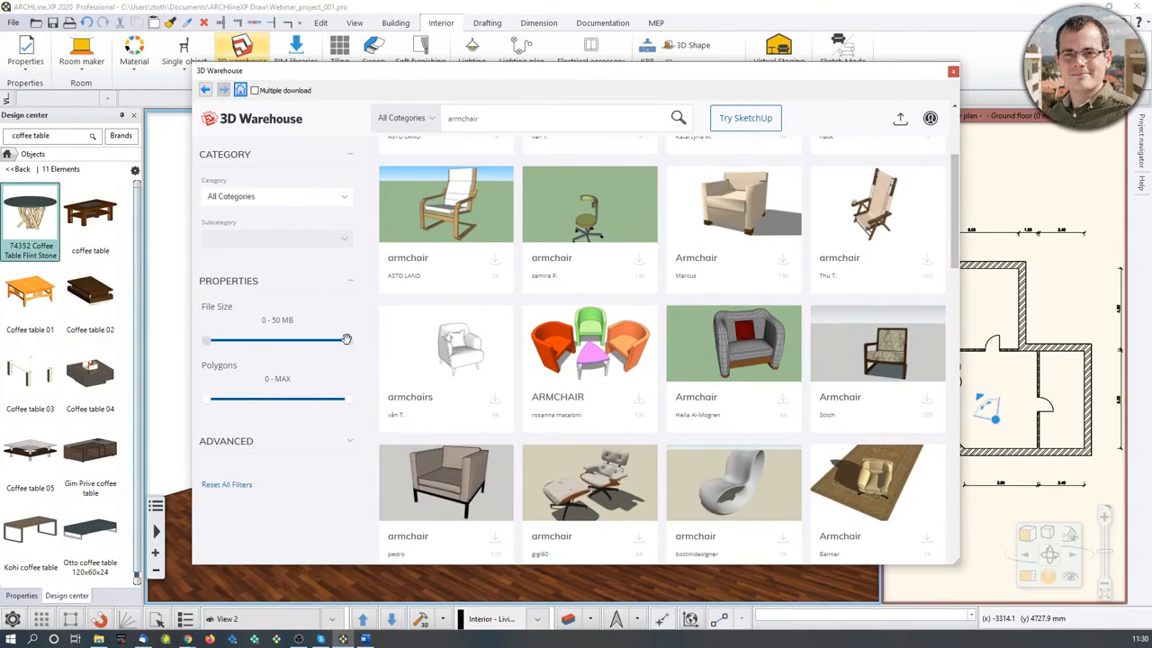
Step: Filter the armchair models to a file size of 0 - 11 MB and a polygon count of 0 - 50 K
left_click_drag(344, 342, 239, 355)
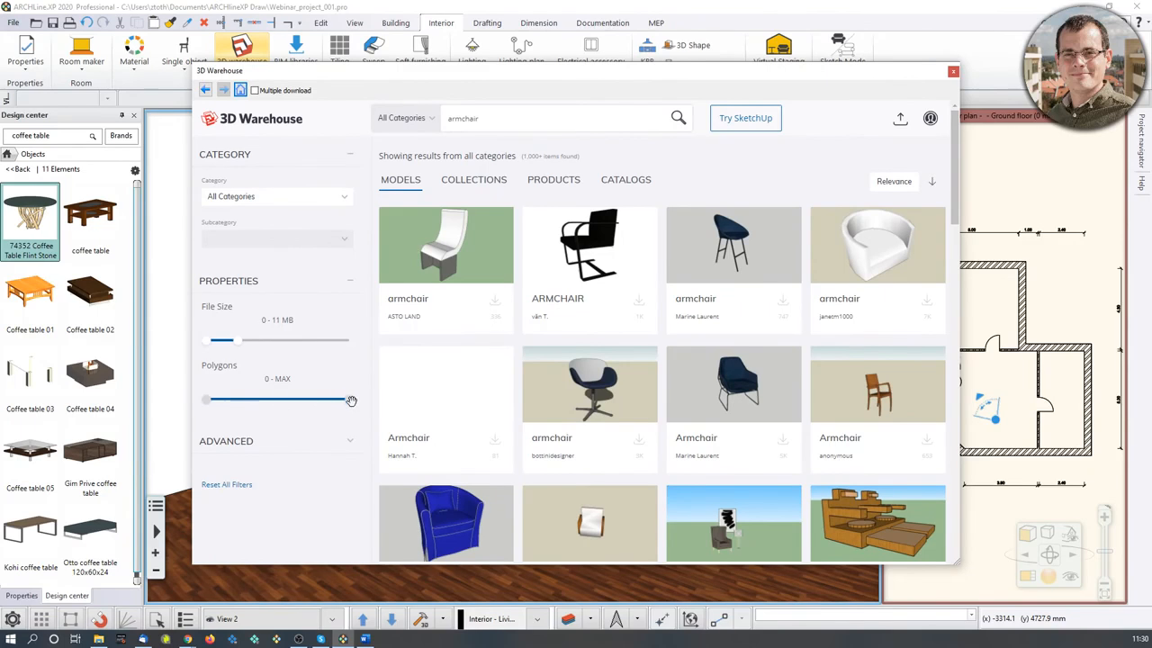
left_click_drag(351, 401, 298, 412)
scroll(799, 413, "down", 2)
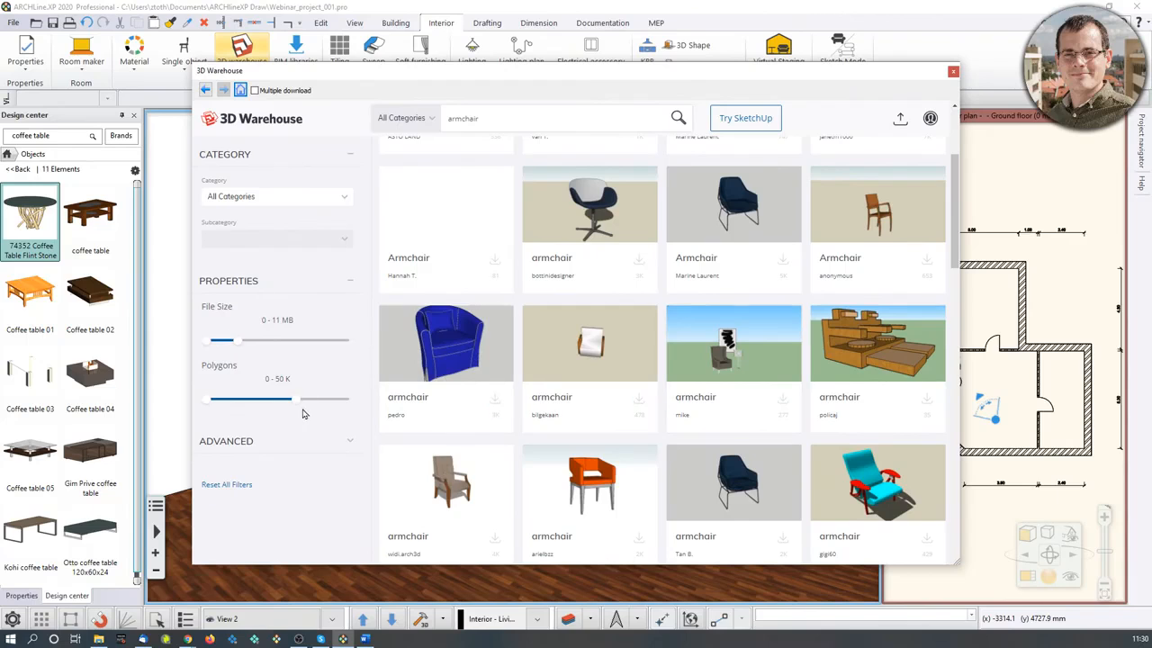
Step: Download the beige wooden-framed armchair with the tufted back as a SketchUp 2020 Model
left_click(452, 487)
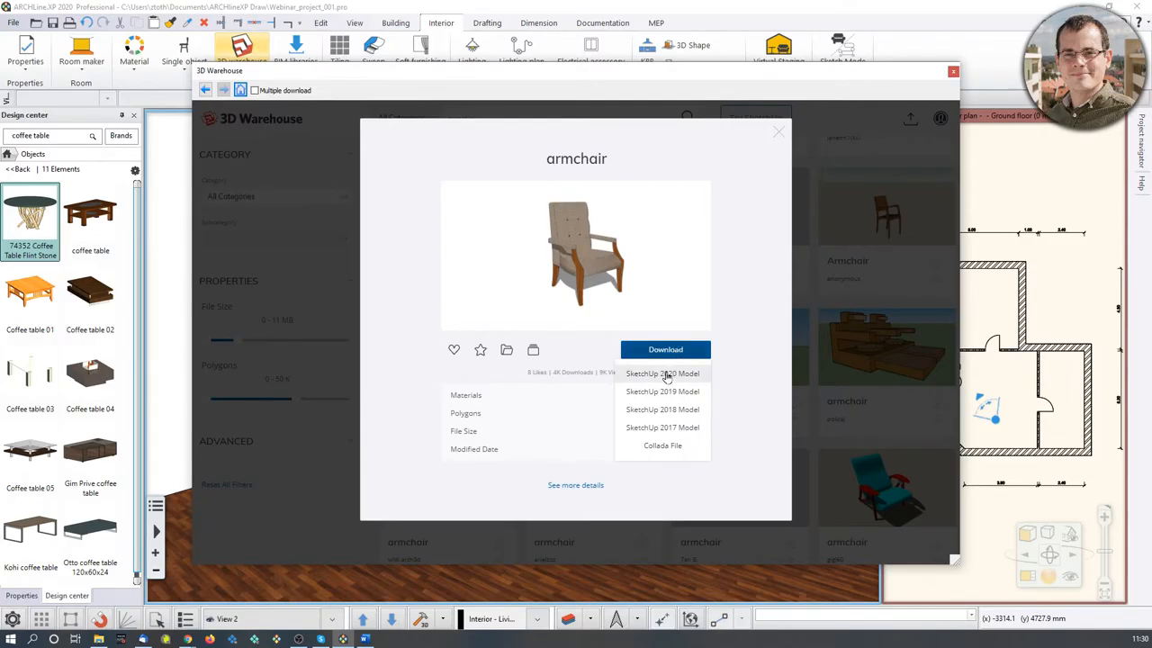
left_click(666, 376)
left_click(666, 350)
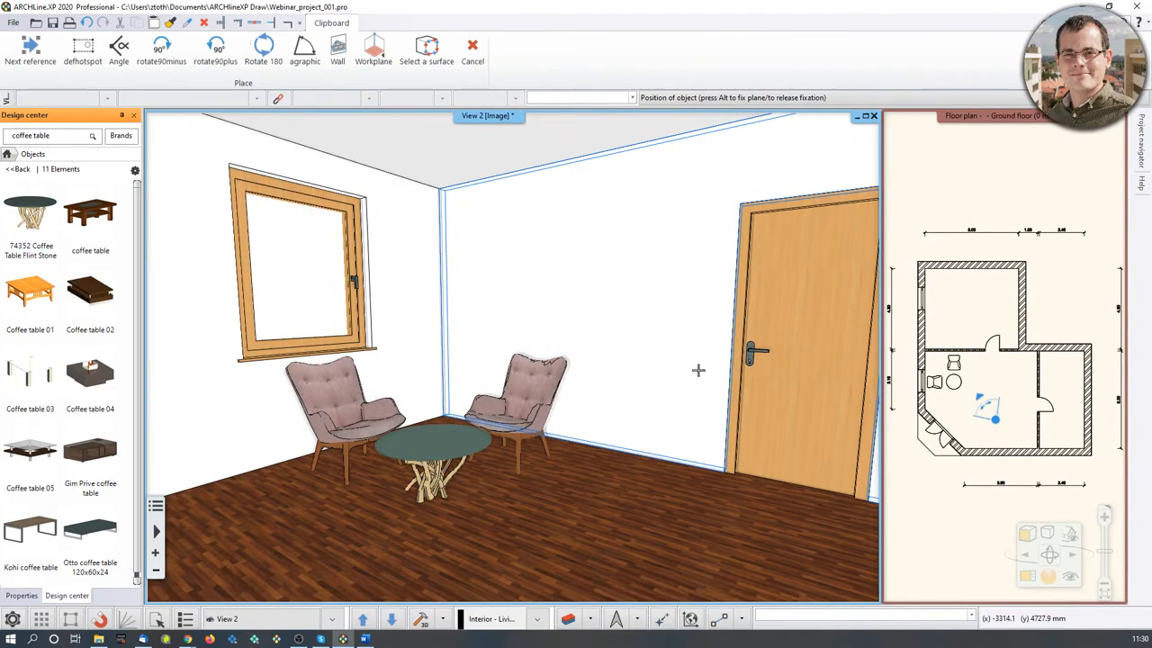
Step: Place two of the downloaded armchairs on the vestibule floor along the wall opposite the window
scroll(585, 535, "down", 2)
middle_click_drag(691, 509, 803, 510)
left_click(725, 491)
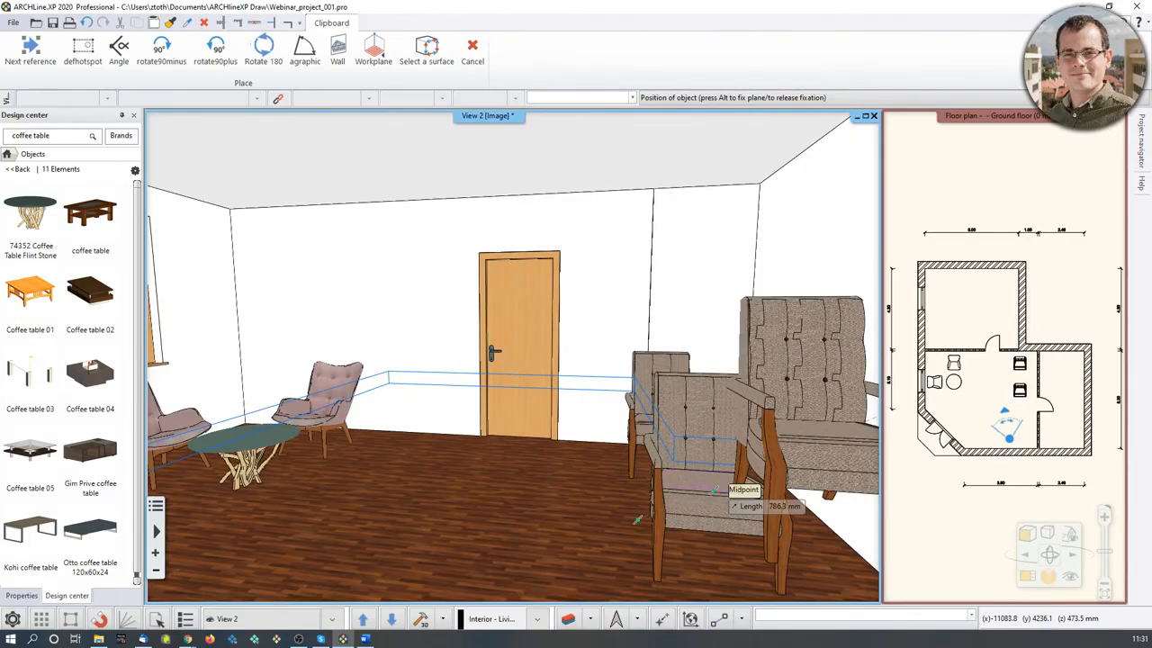
key("Escape")
scroll(1068, 368, "down", 1)
Step: Make the ground floor plan the main view and rotate the lower downloaded armchair to roughly face the upper one
left_click(1025, 576)
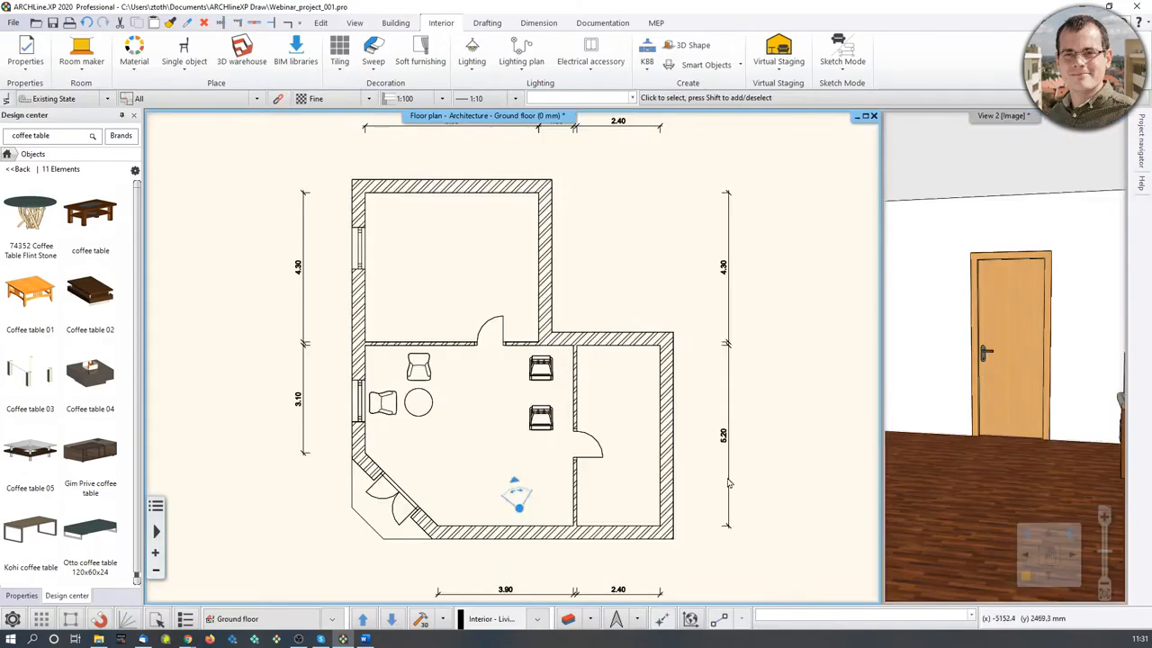
scroll(527, 425, "up", 3)
left_click(489, 403)
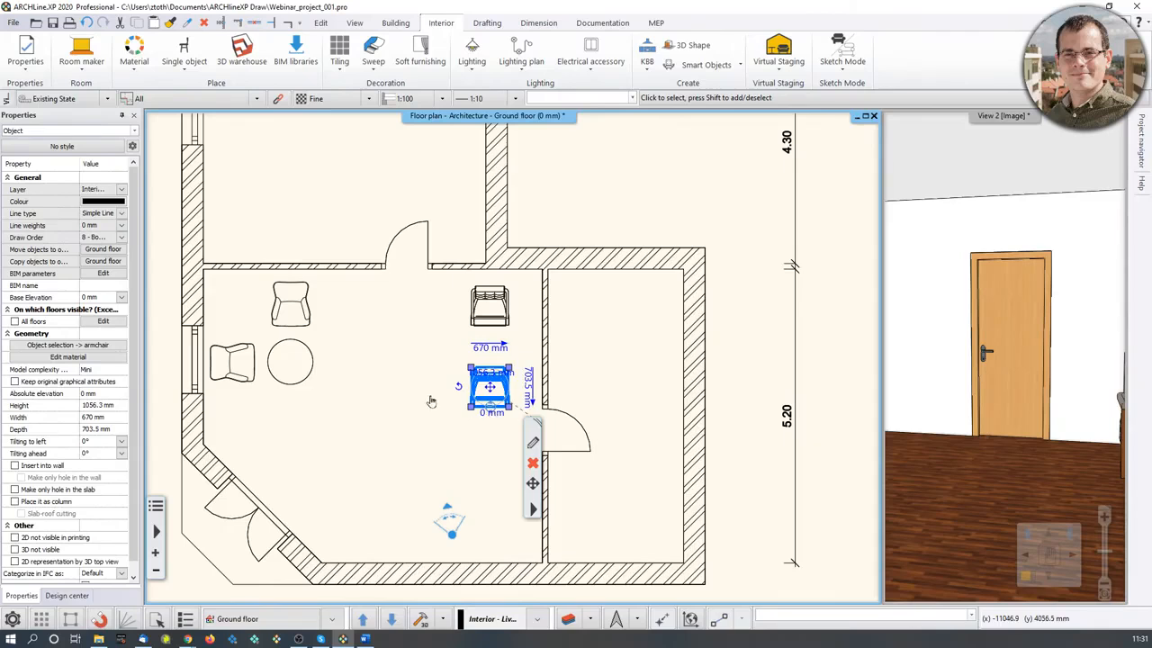
left_click(458, 387)
left_click(480, 334)
scroll(484, 436, "up", 4)
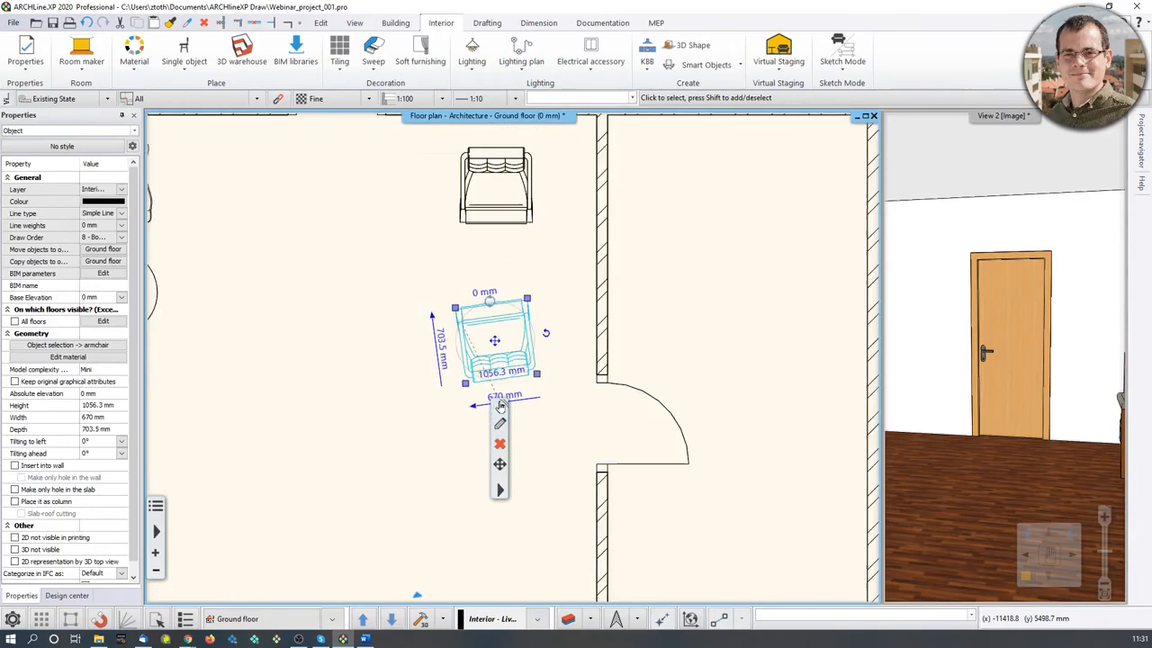
Step: Move the lower downloaded armchair closer to the partition wall
left_click(496, 324)
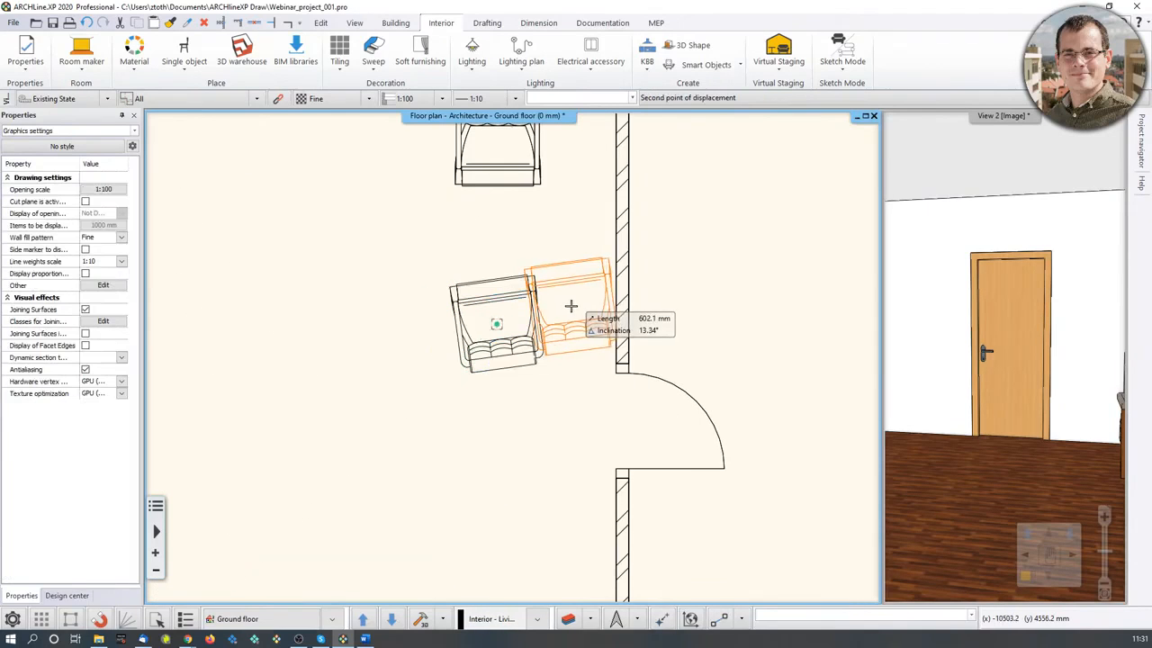
left_click(555, 304)
middle_click_drag(553, 304, 570, 436)
Step: Move the upper downloaded armchair about 579 mm into the room corner beside the partition wall and deselect it
left_click(543, 263)
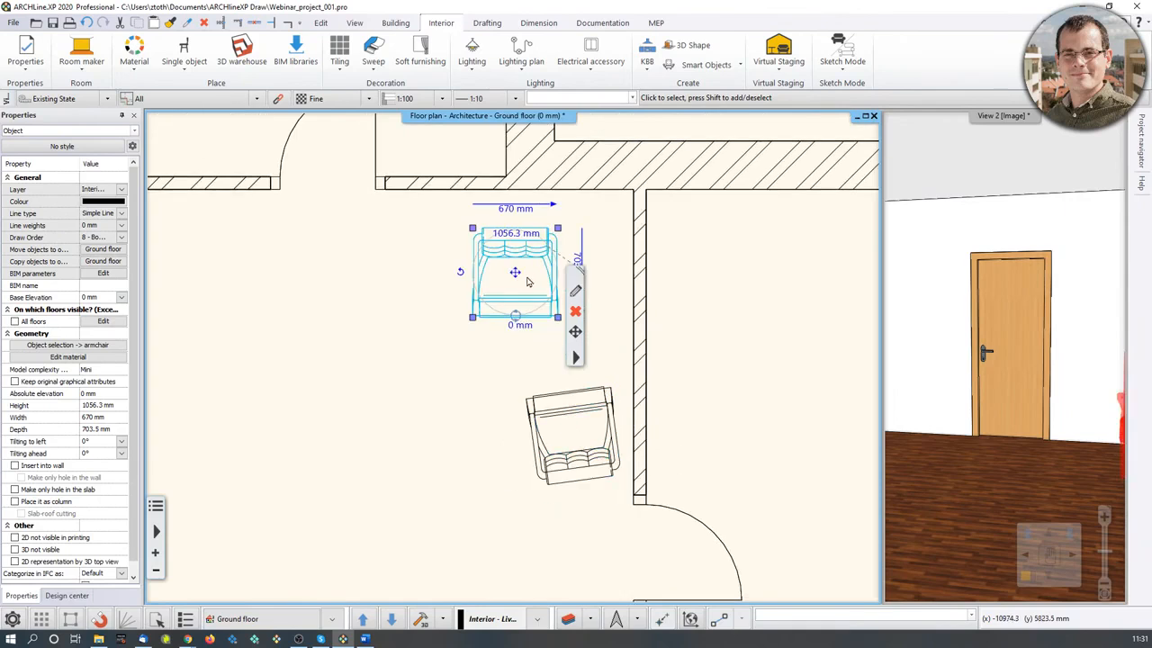
left_click(515, 273)
left_click(583, 245)
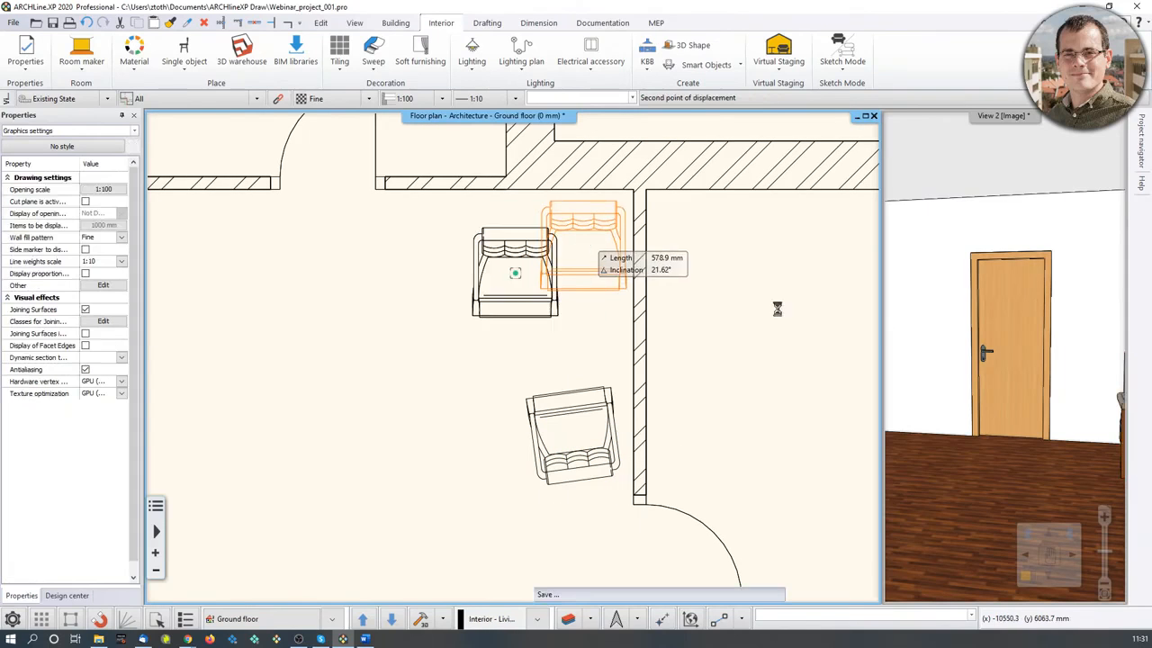
middle_click_drag(1051, 364, 959, 342)
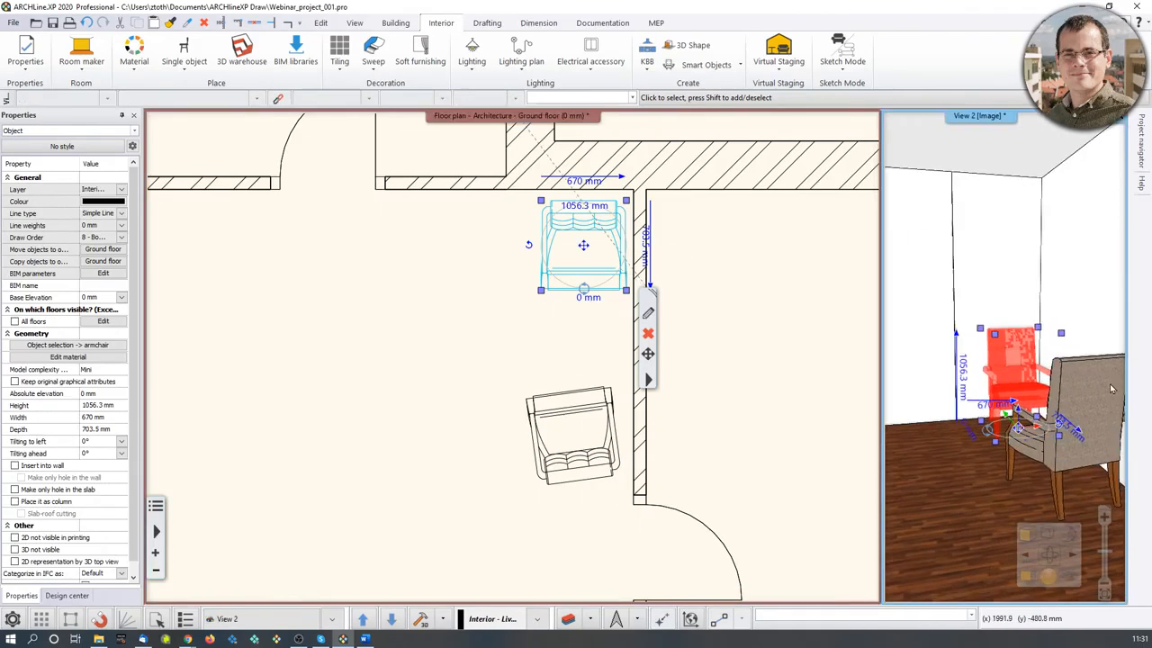
left_click(406, 382)
left_click(352, 345)
left_click(363, 350)
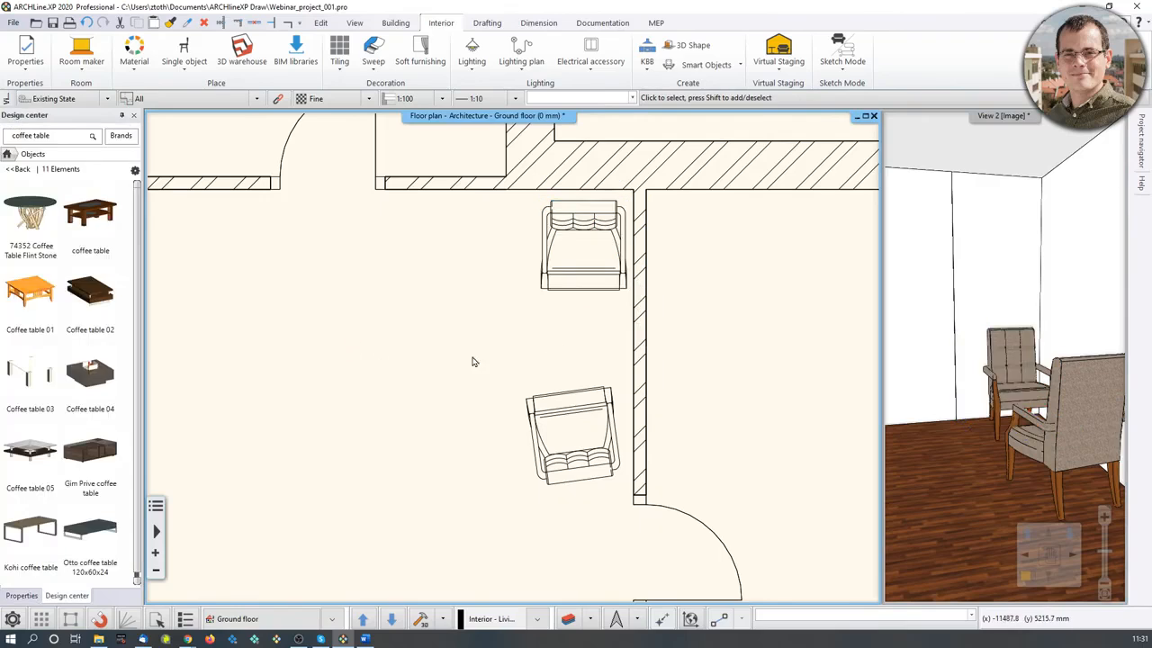
mouse_move(72, 417)
right_click(704, 339)
middle_click_drag(675, 340, 702, 336)
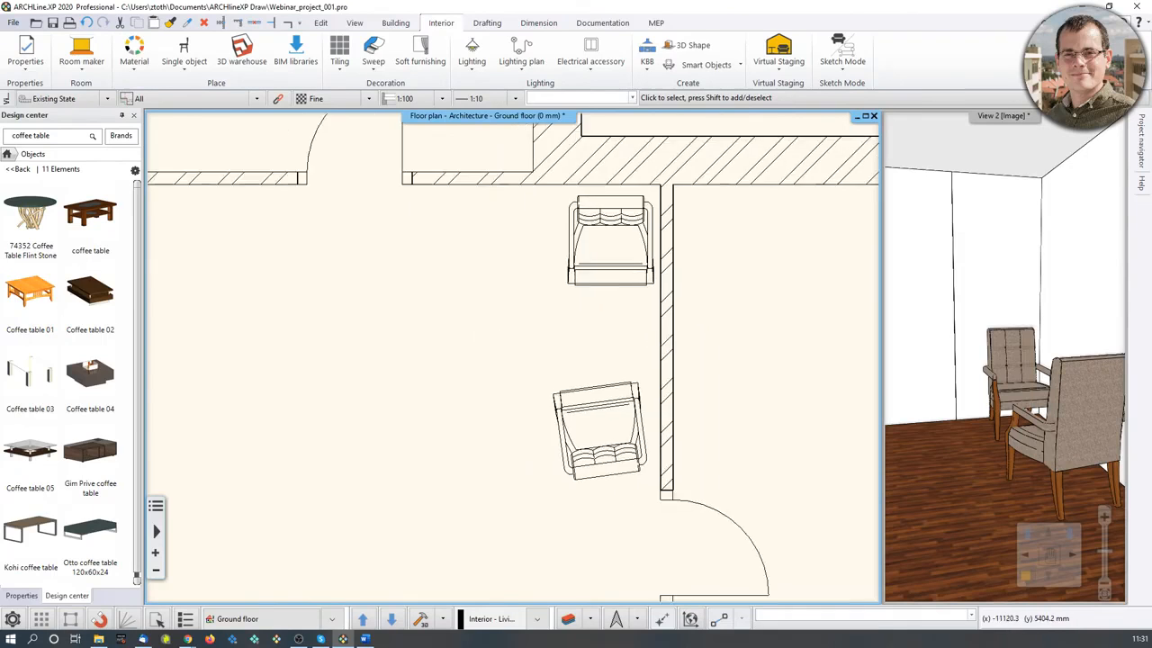
scroll(513, 347, "down", 4)
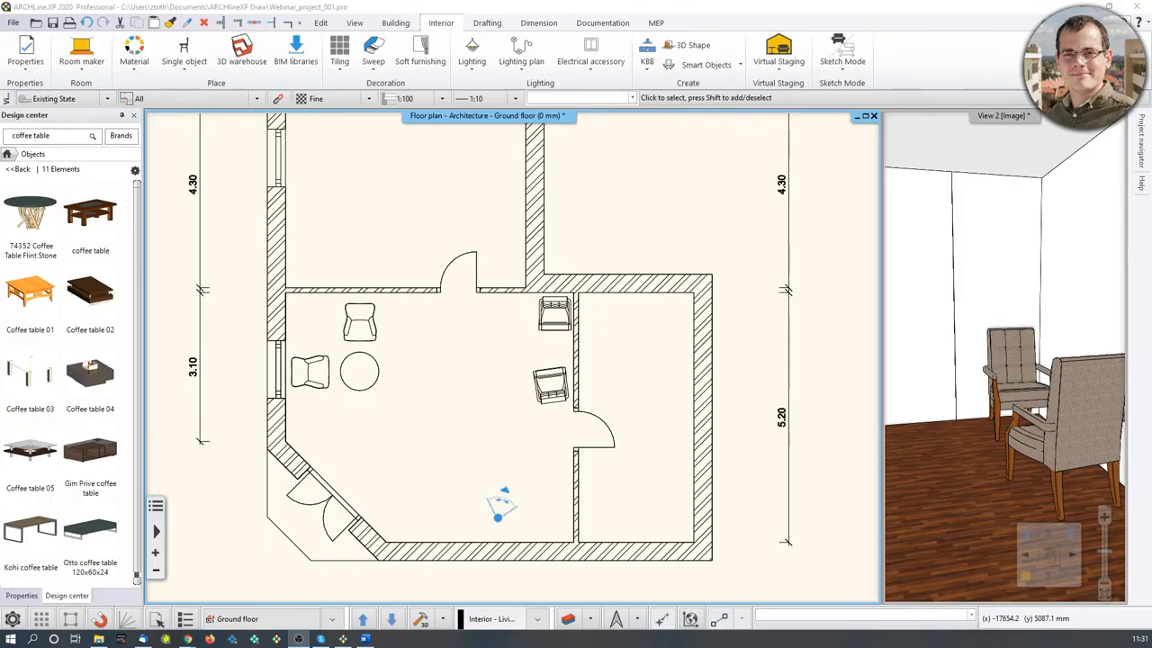
scroll(469, 444, "down", 3)
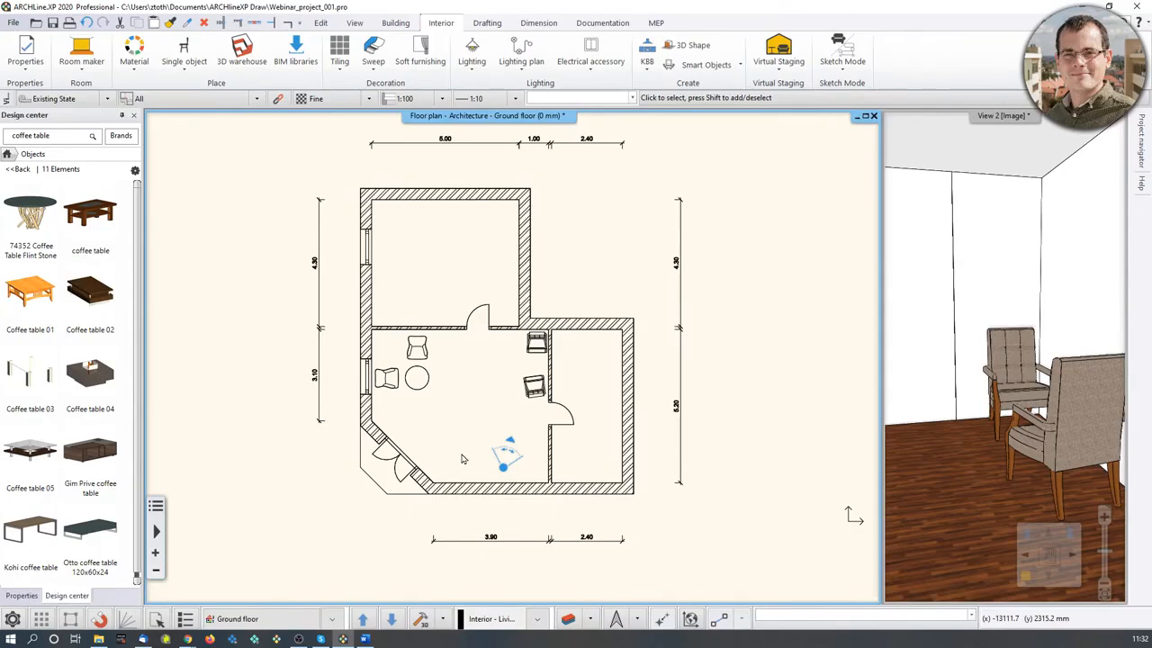
Step: Examine the project's layers in Layer Properties Management, limiting the list to used layers, and close it without changes
left_click(568, 619)
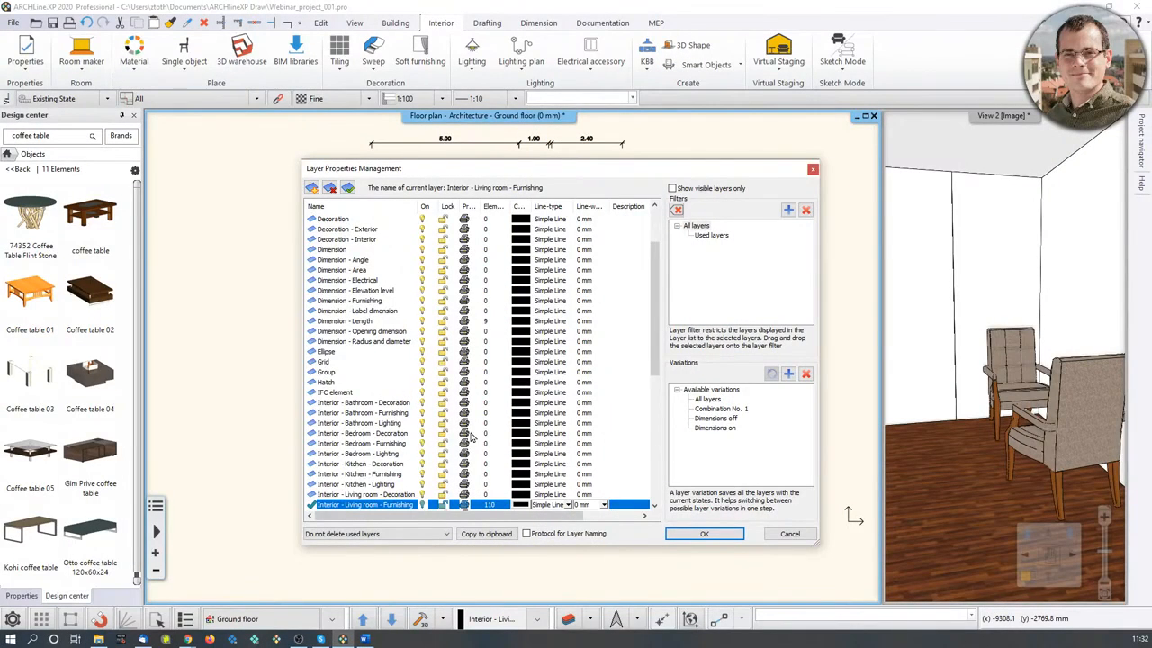
scroll(464, 440, "down", 1)
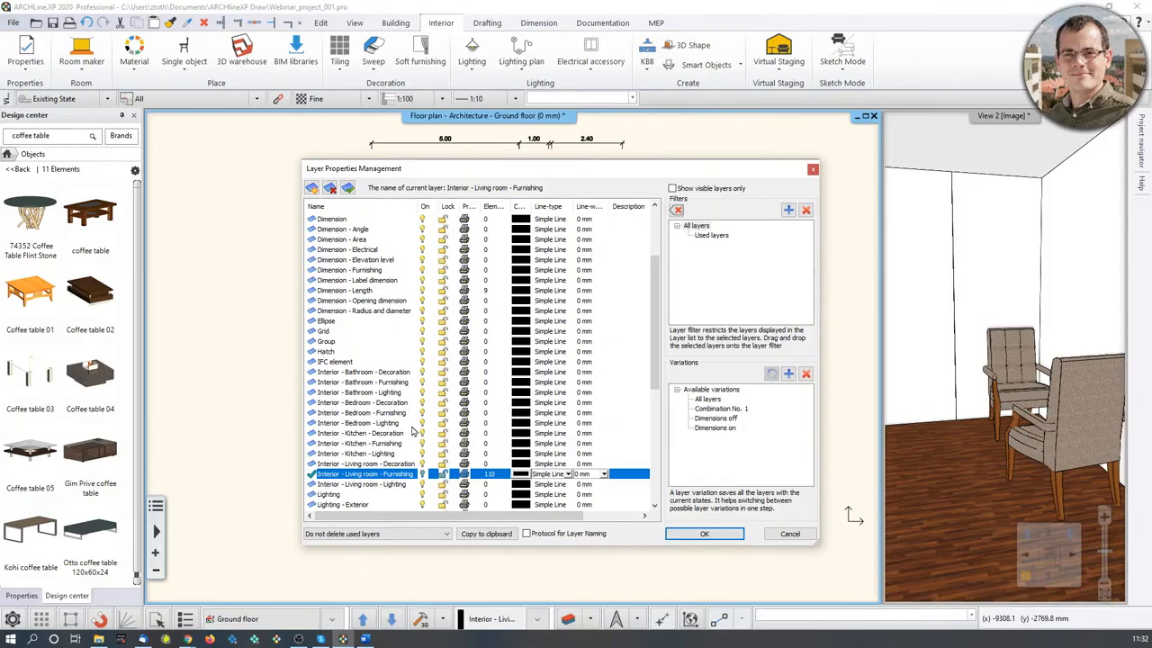
scroll(410, 436, "up", 3)
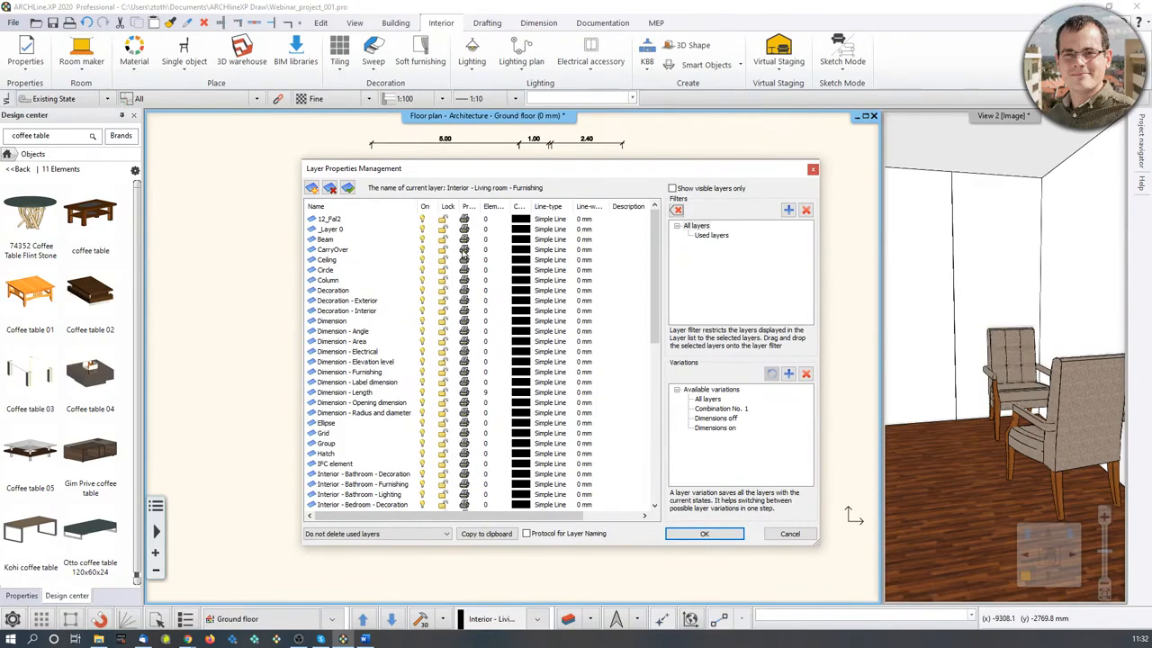
left_click(711, 236)
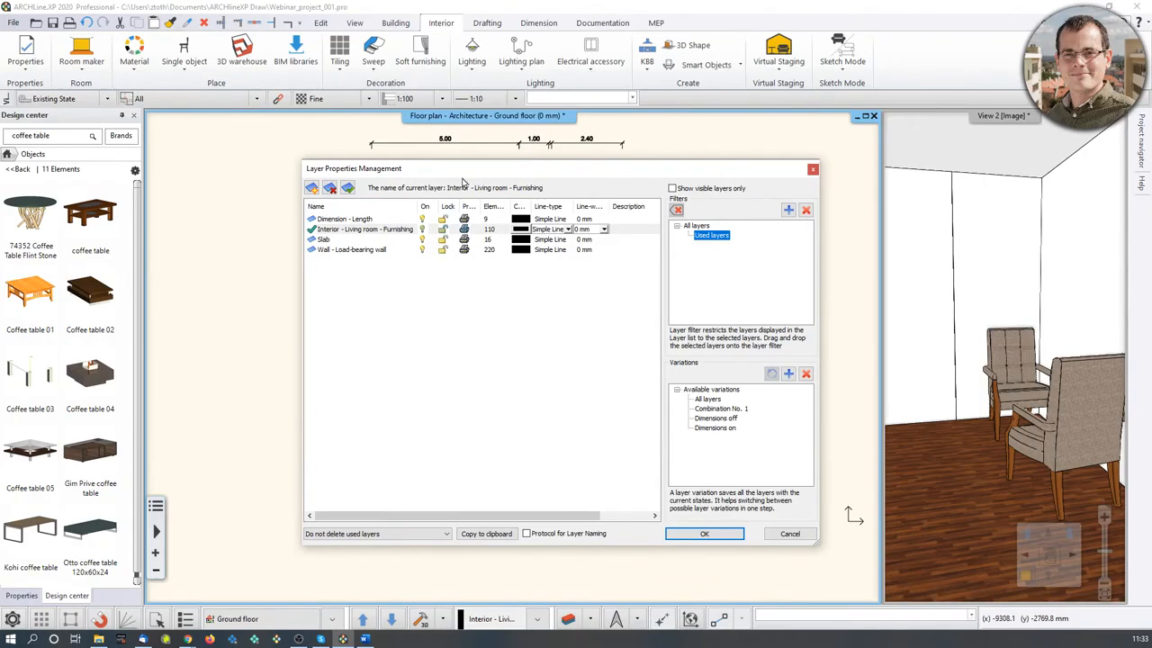
left_click_drag(469, 172, 873, 162)
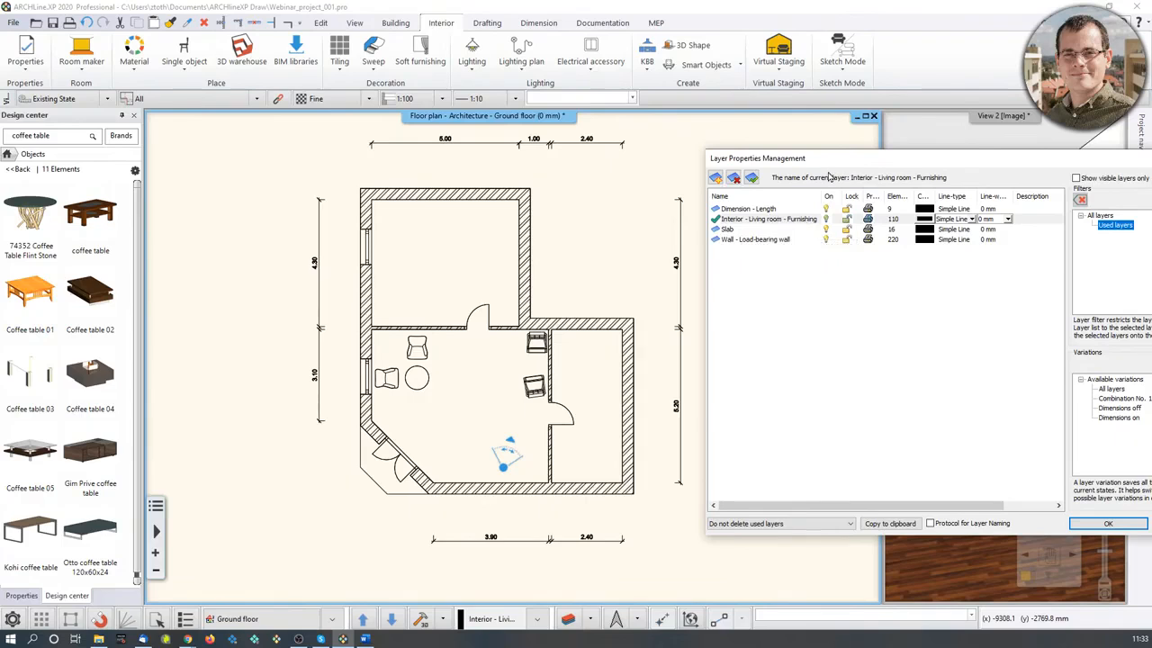
left_click_drag(843, 158, 538, 164)
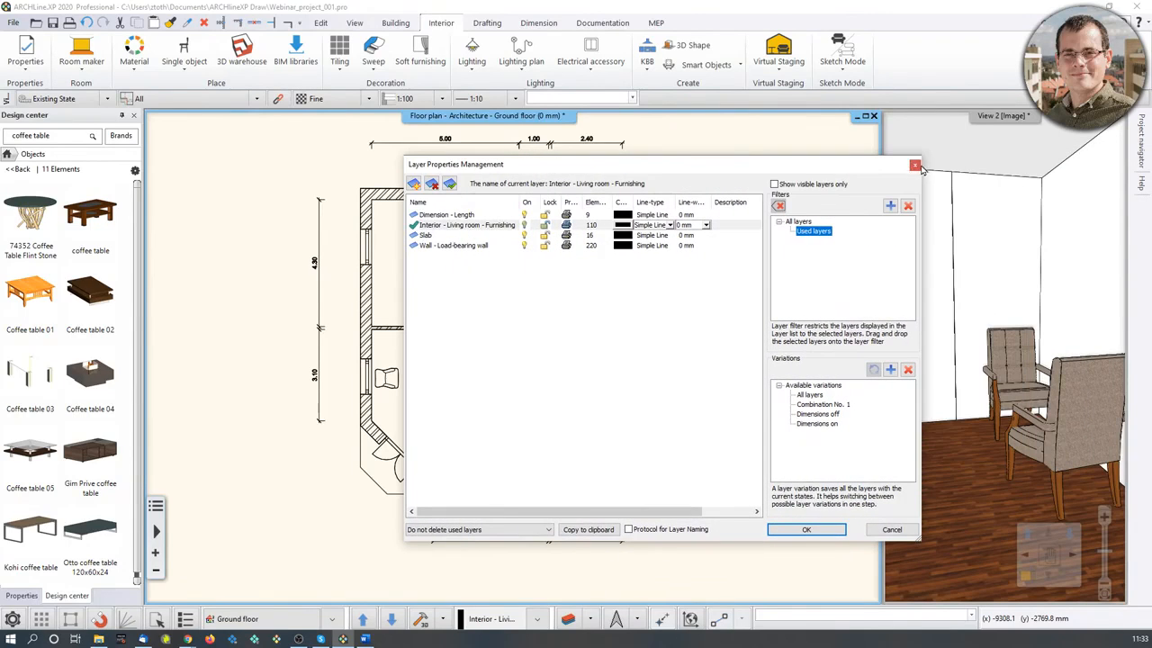
left_click(914, 166)
Step: Place one Rectangular column 30 x 30 near the middle of the upper room on the ground floor plan
middle_click_drag(687, 247, 648, 262)
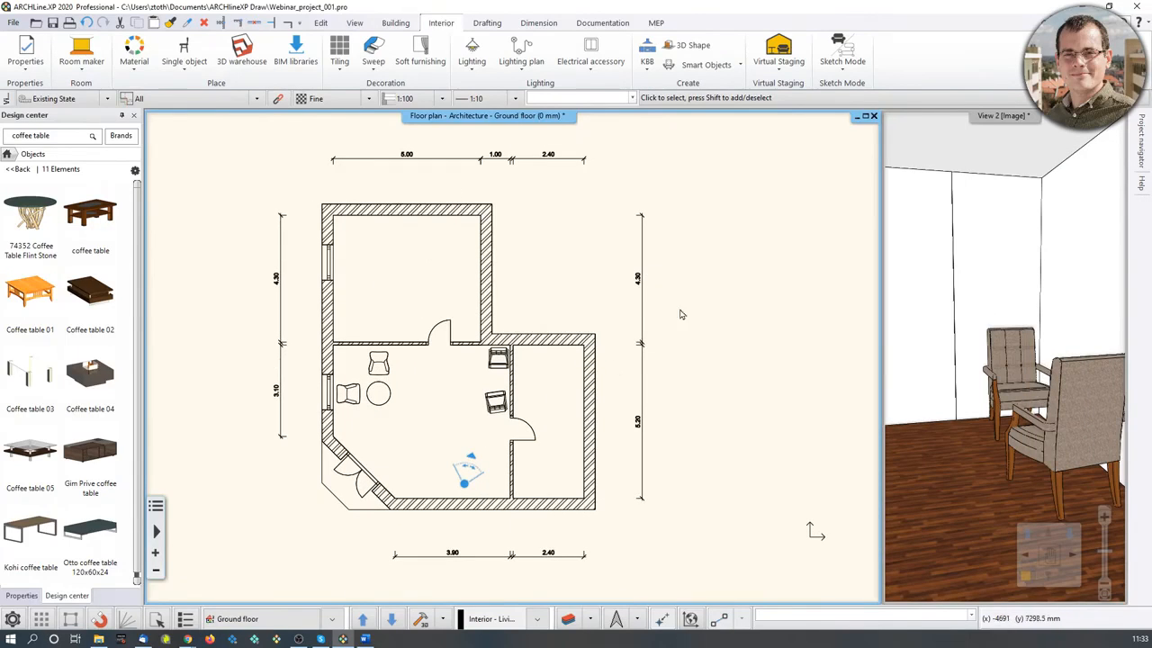
left_click(396, 22)
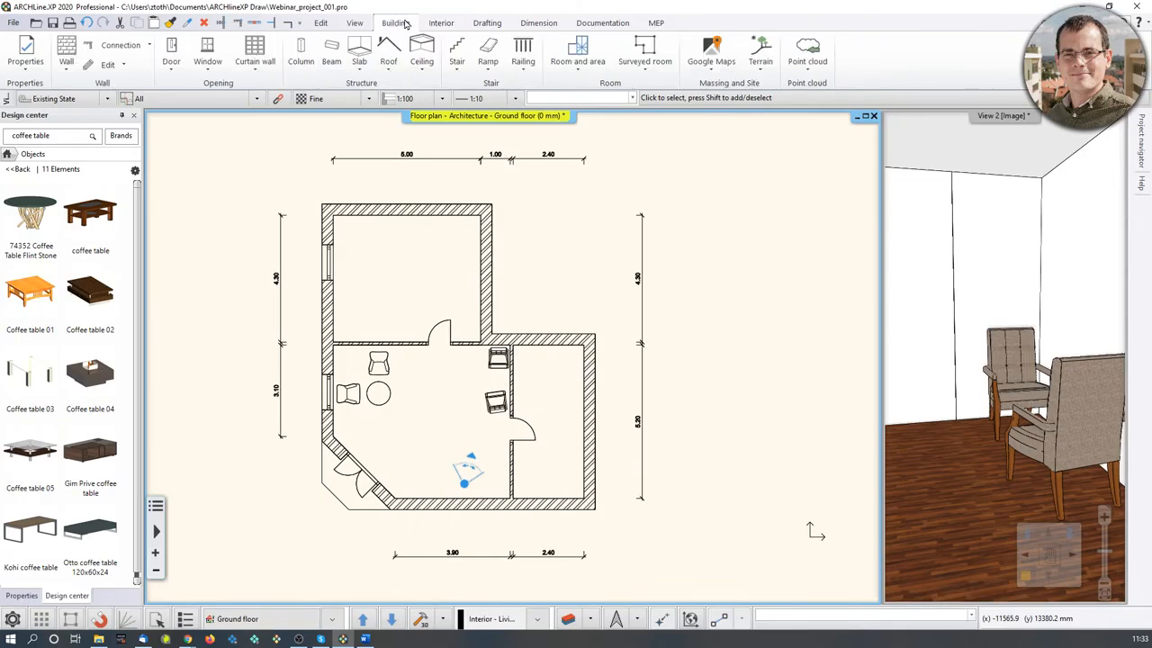
left_click(302, 52)
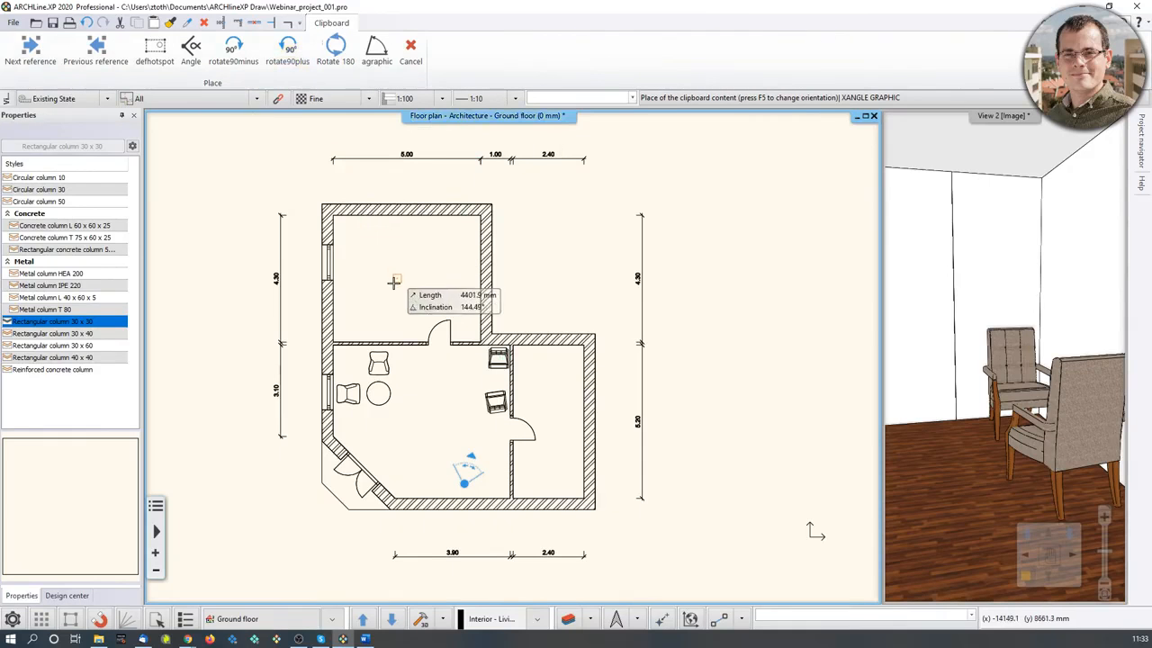
key("Escape")
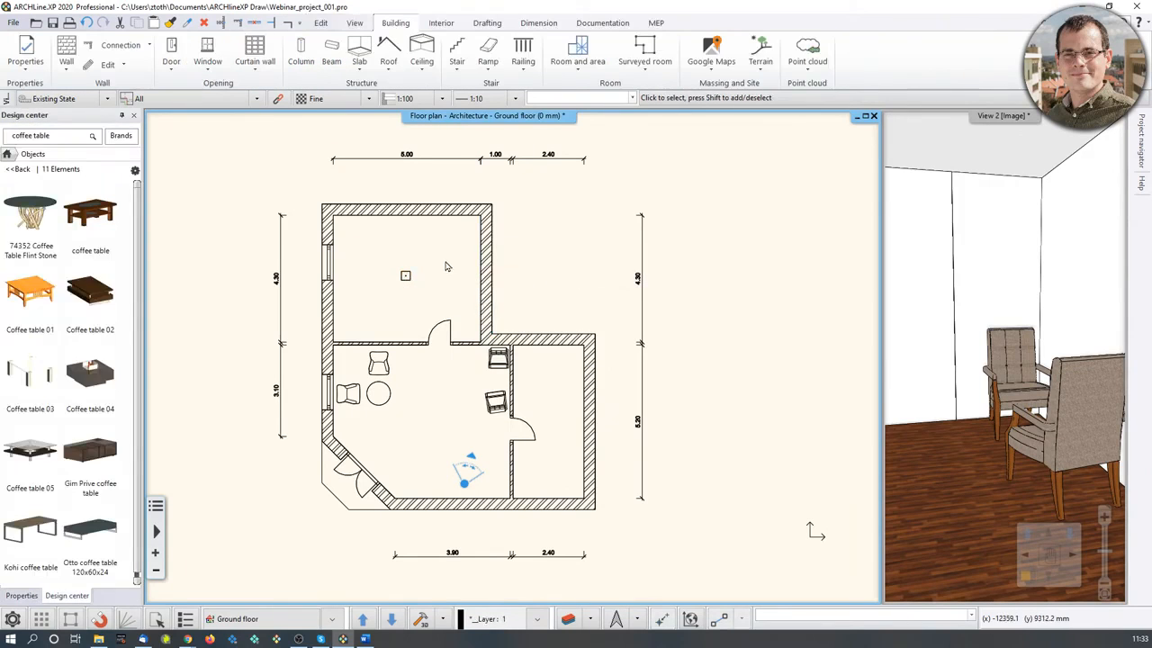
Step: Review the used layers in Layer Properties Management and the layer assigned to the new column, keeping it on *__Layer : 1
left_click(562, 620)
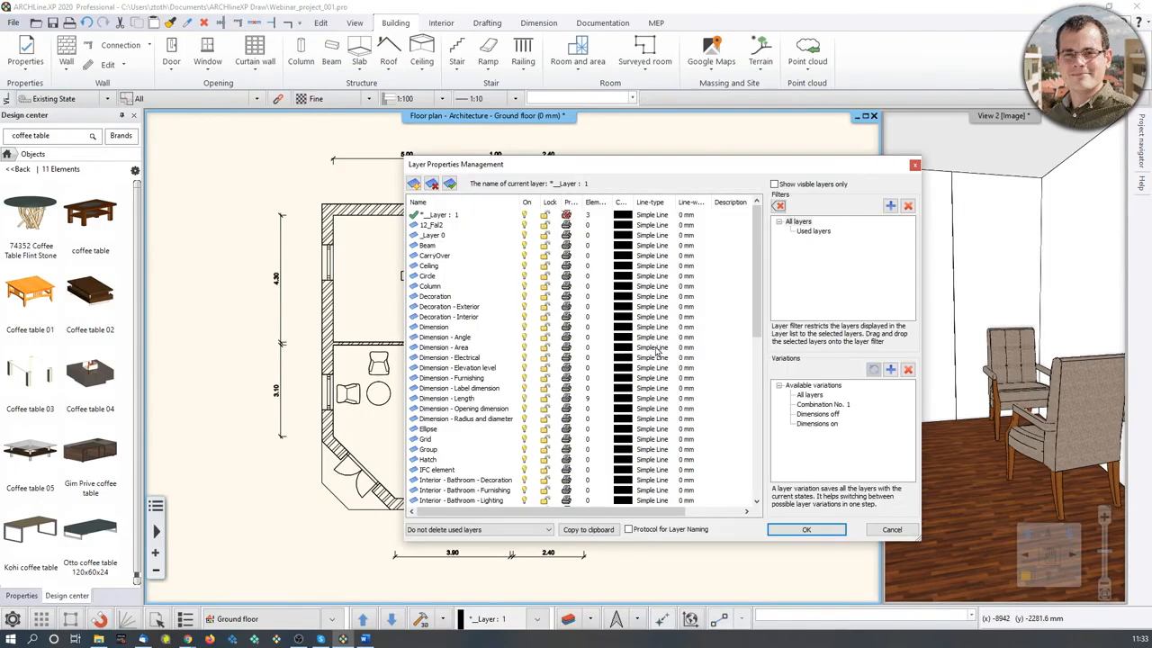
left_click(810, 231)
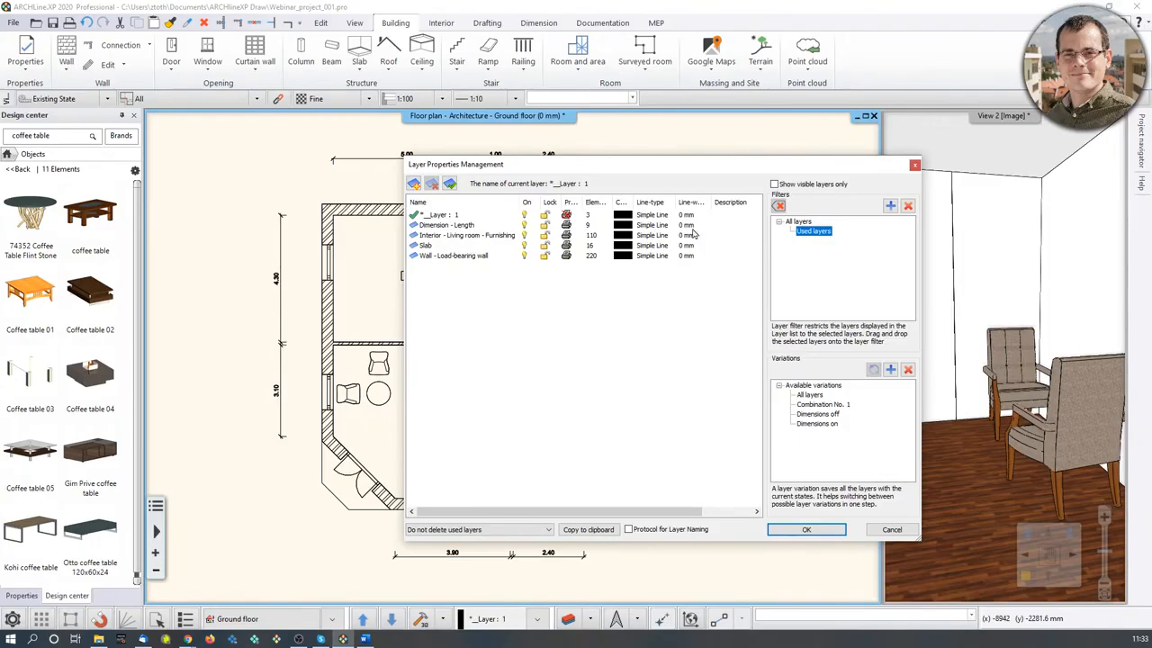
left_click(914, 165)
left_click(405, 276)
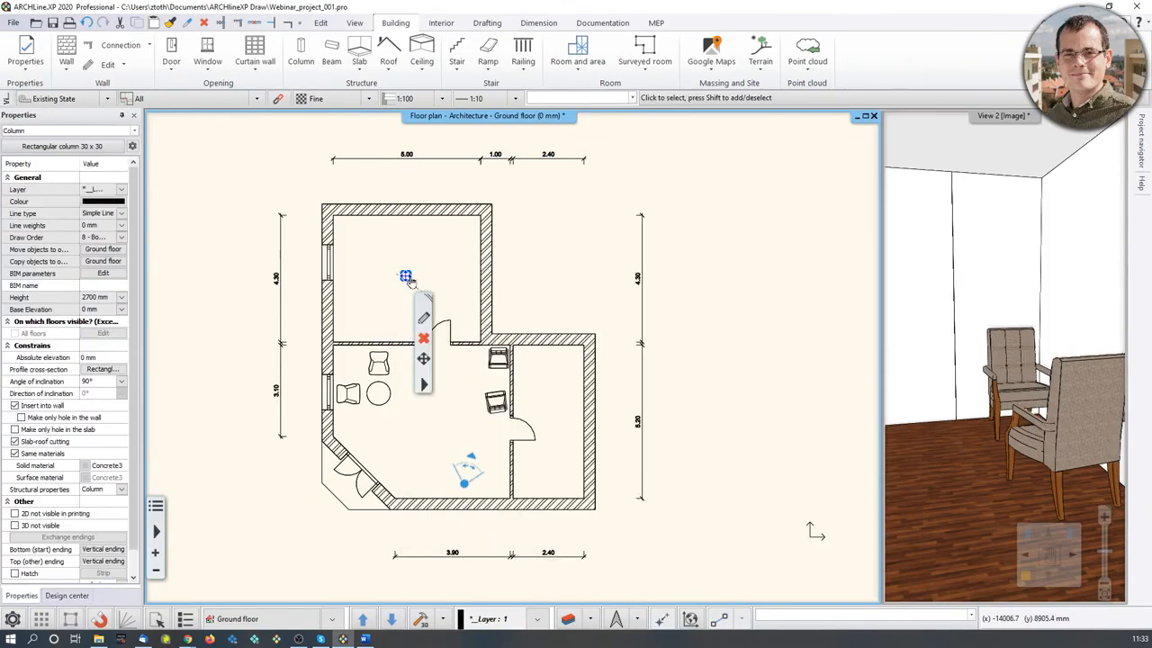
left_click(121, 189)
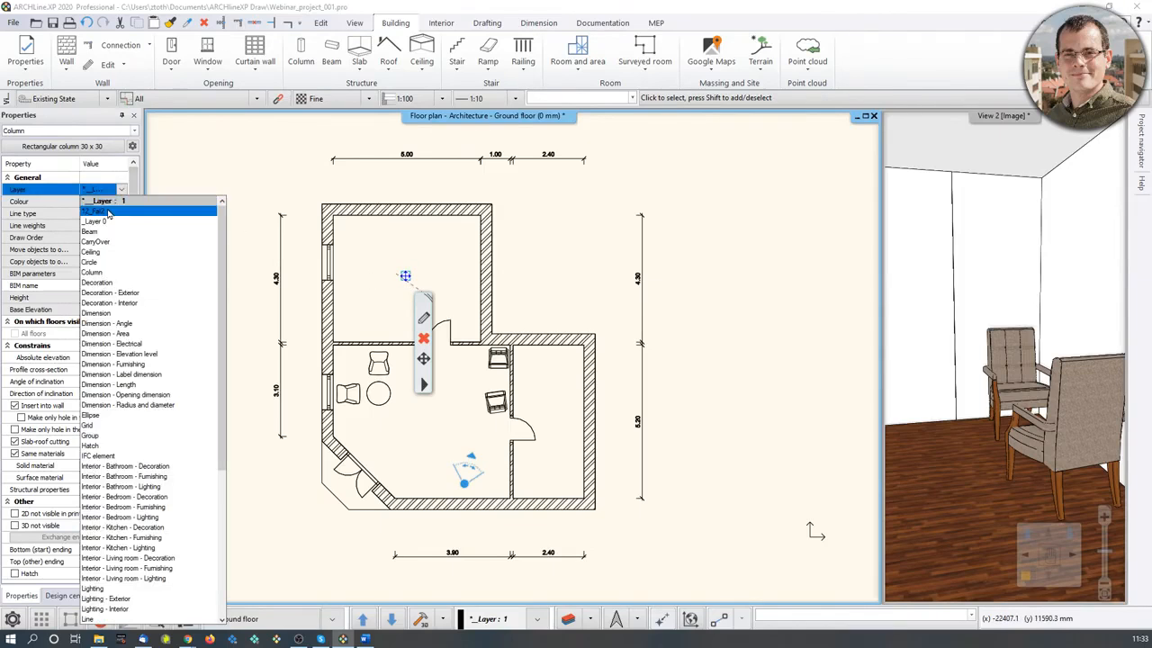
left_click(142, 205)
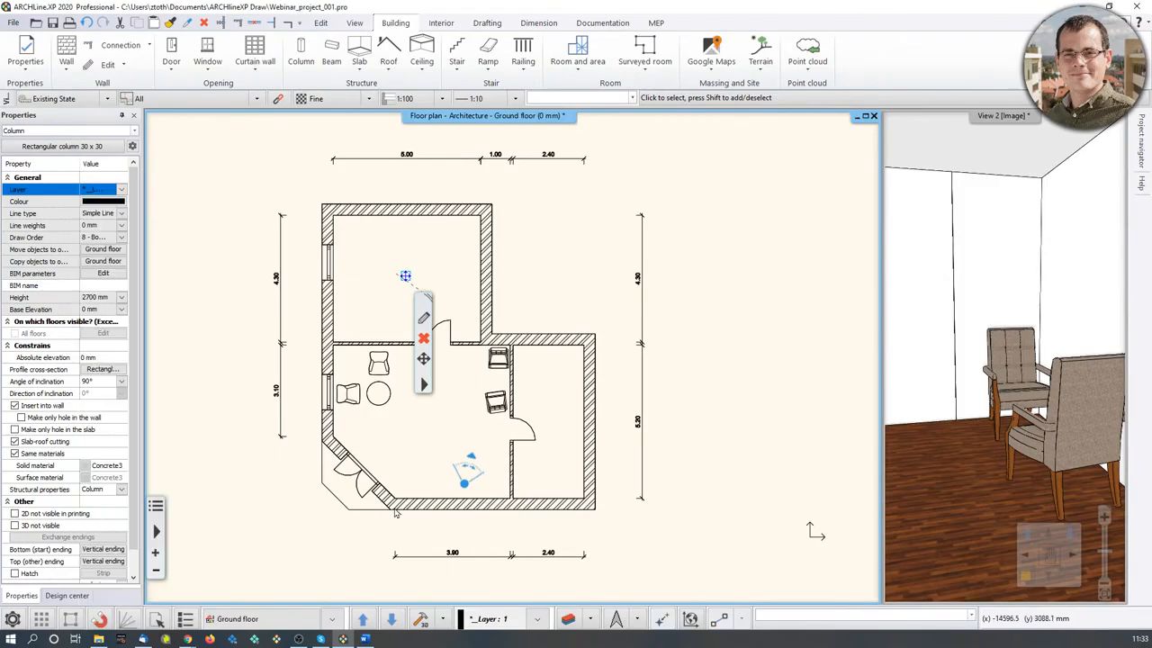
Step: Filter the layer list to used layers and switch off the Interior - Living room - Furnishing layer in the floor plan
left_click(569, 621)
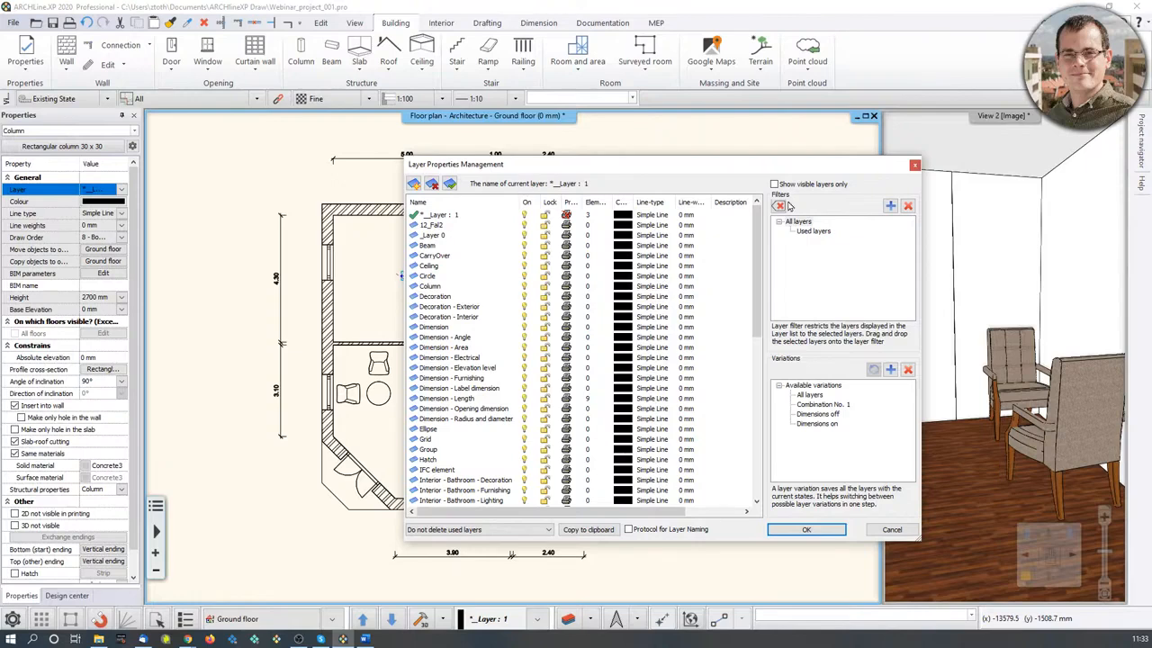
left_click(811, 231)
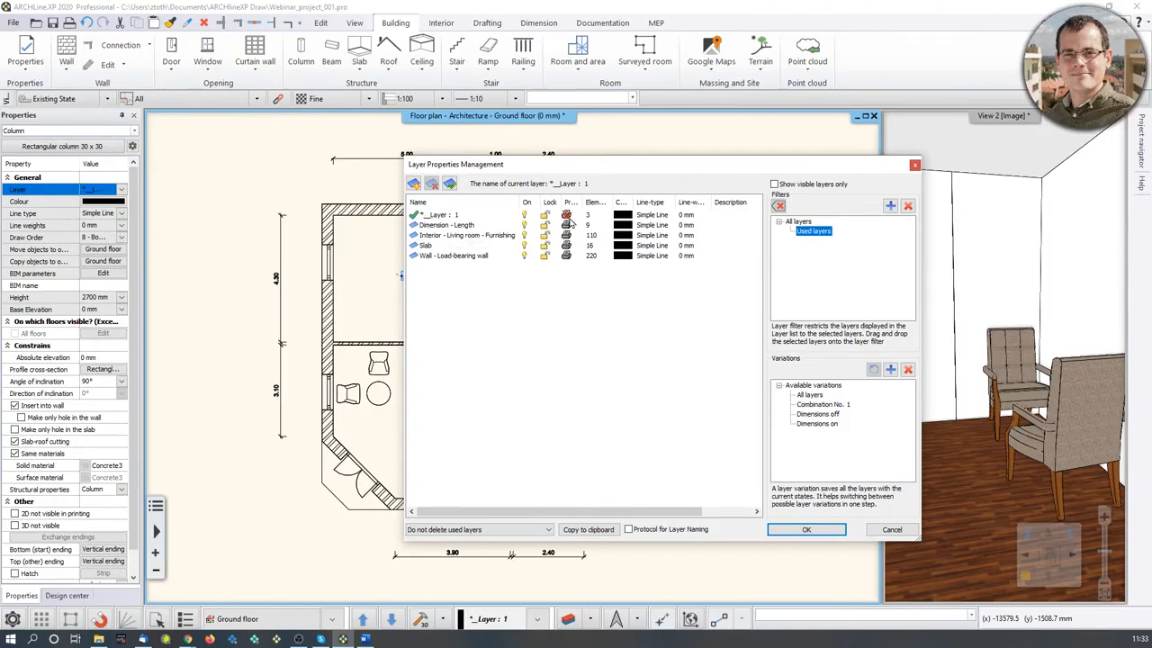
left_click_drag(567, 167, 768, 164)
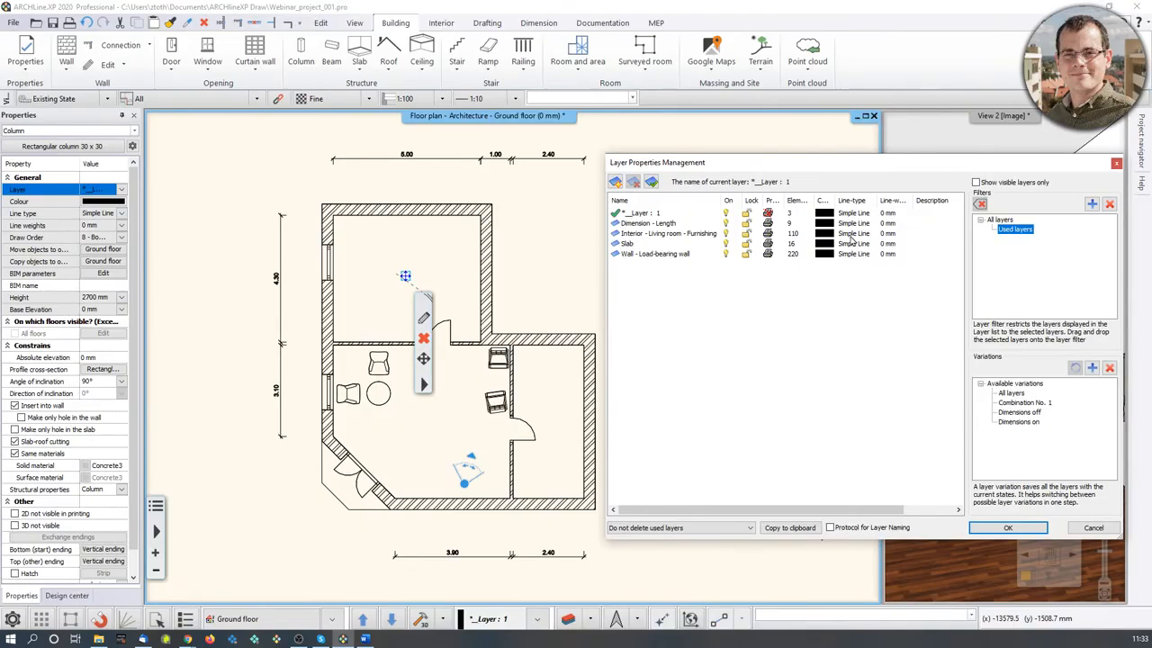
left_click(729, 236)
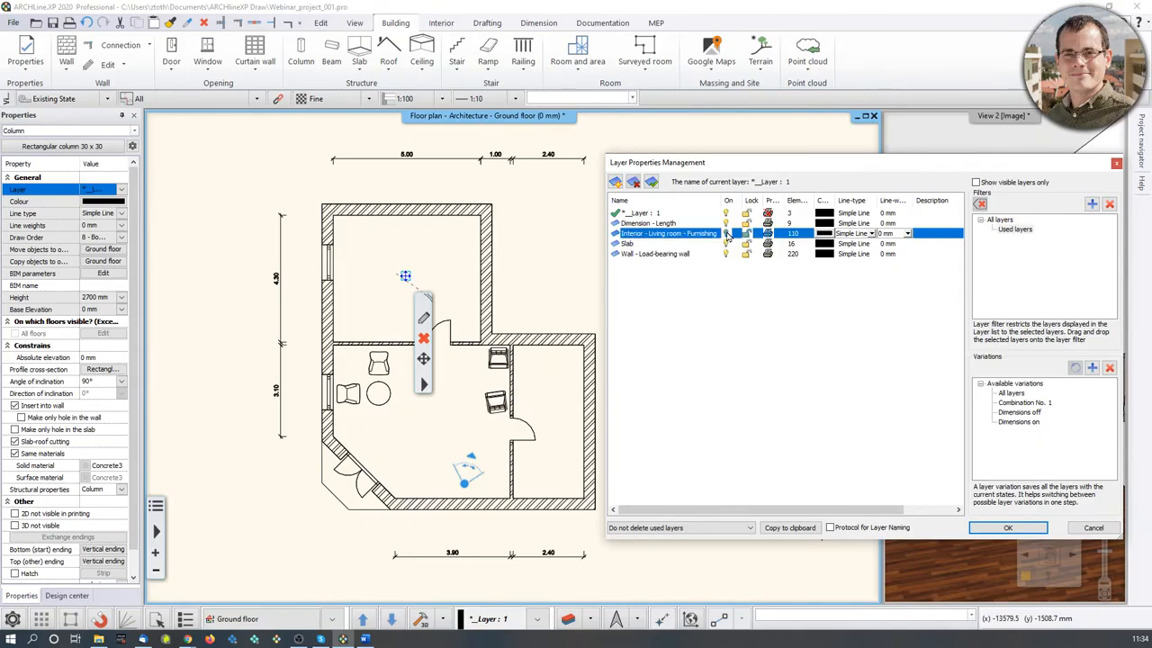
left_click(1008, 528)
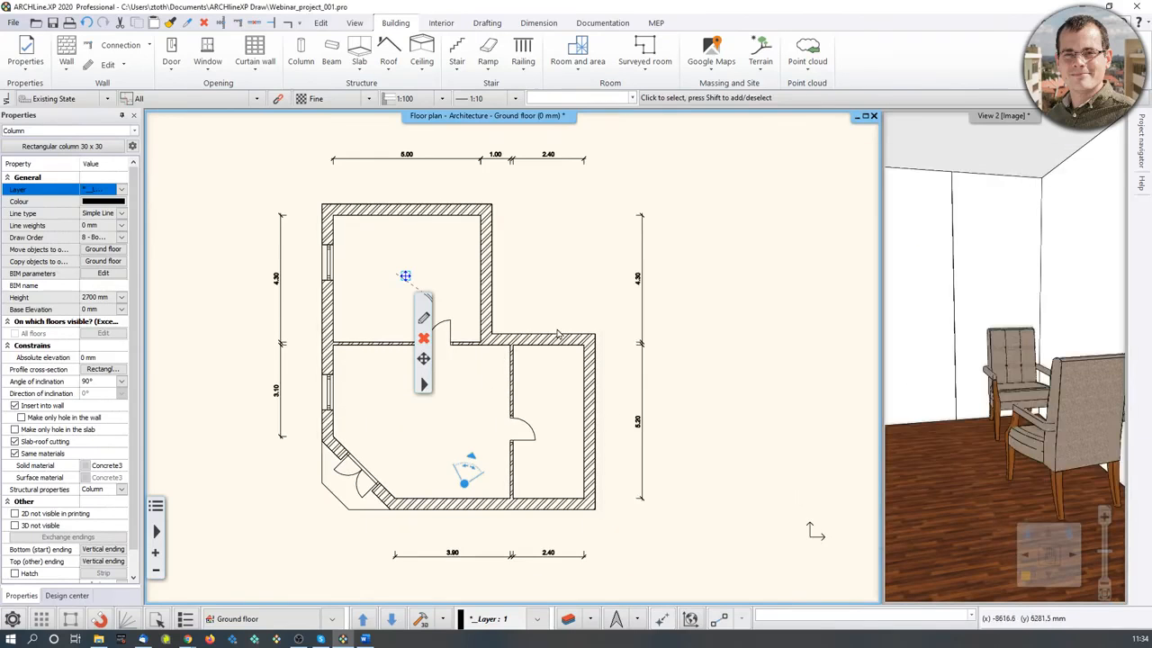
Step: Make the 3D view the main view and rebuild the 3D model from the ground floor plan
left_click(1027, 360)
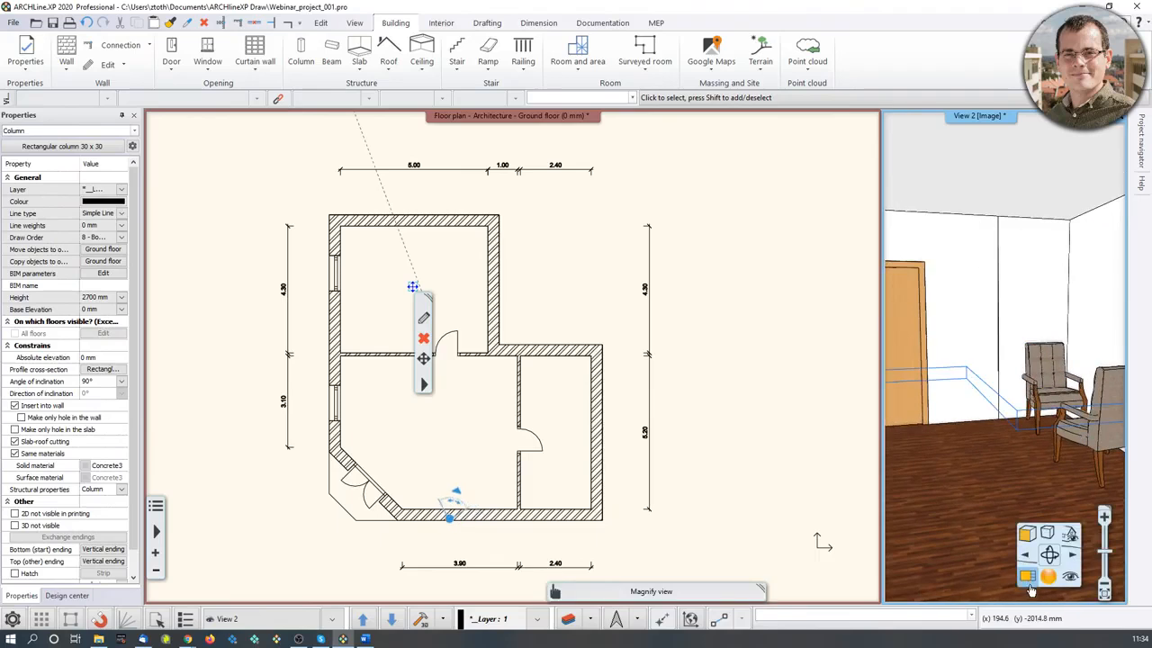
left_click(1026, 579)
middle_click_drag(601, 417, 558, 438)
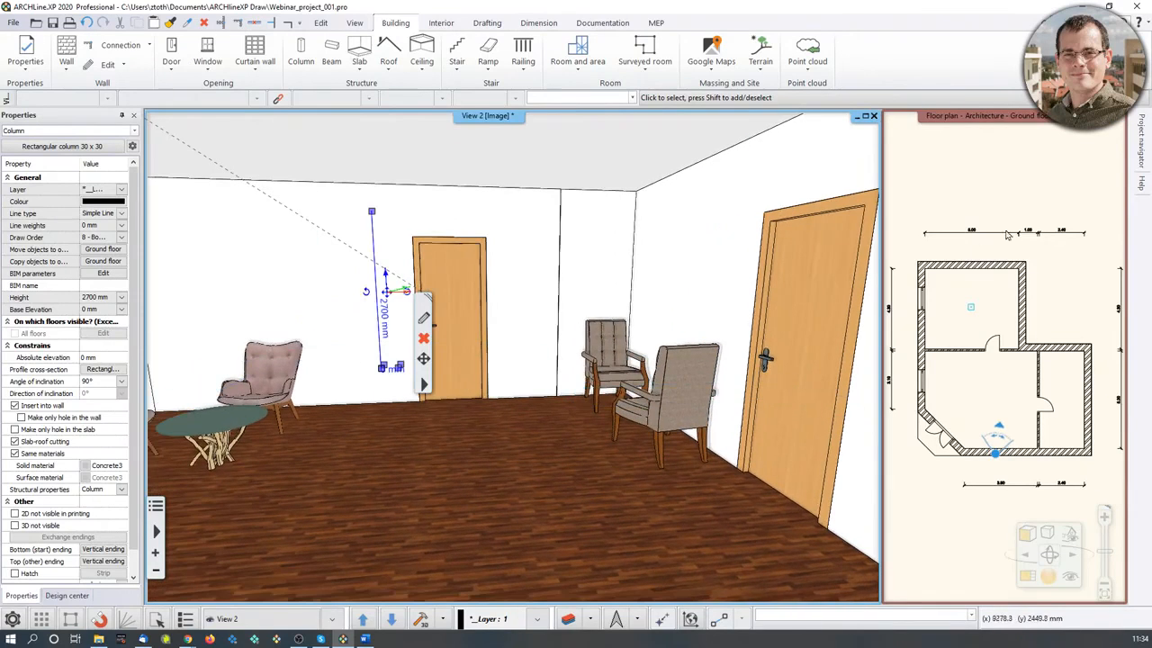
left_click(1074, 193)
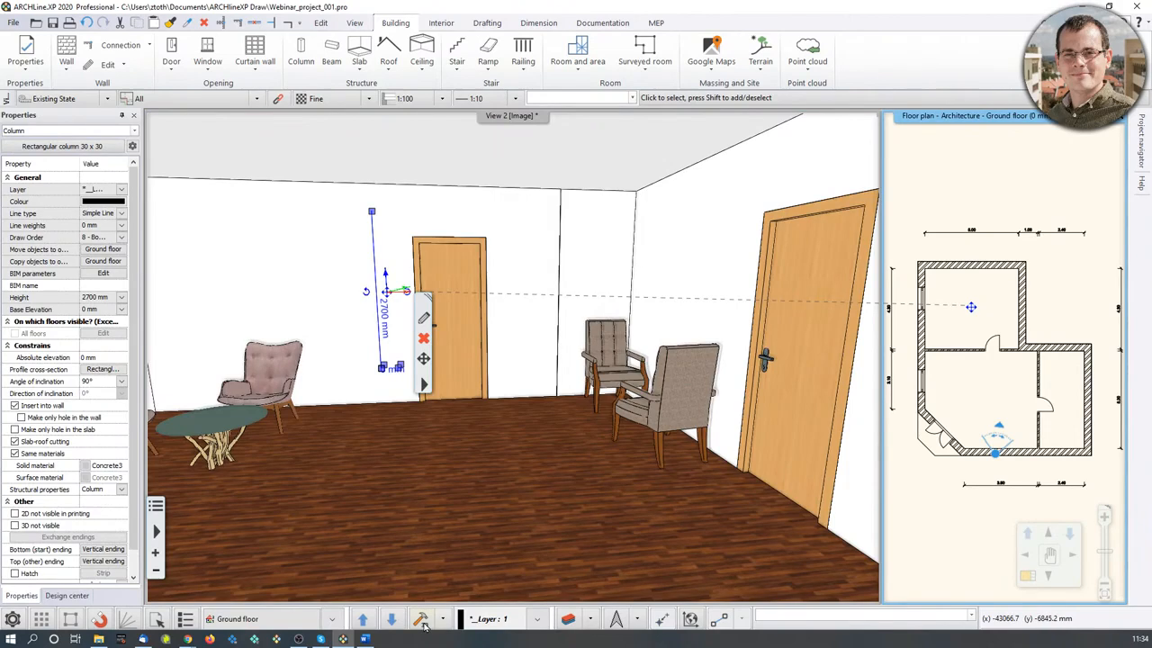
left_click(422, 621)
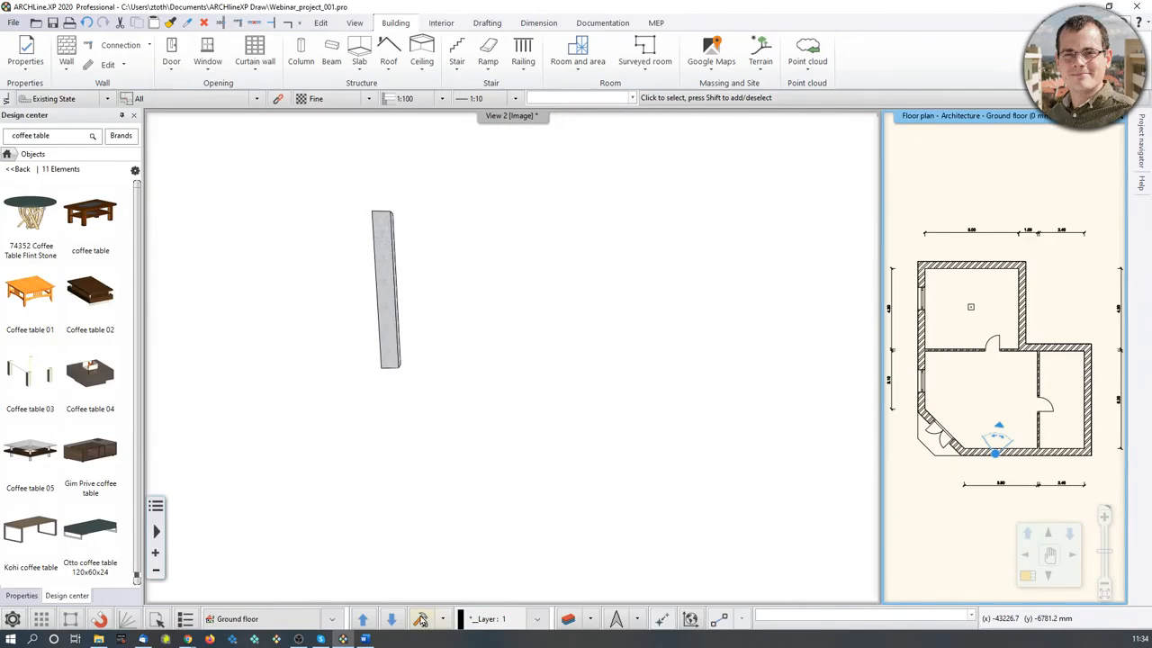
left_click(421, 620)
middle_click_drag(636, 392, 585, 392)
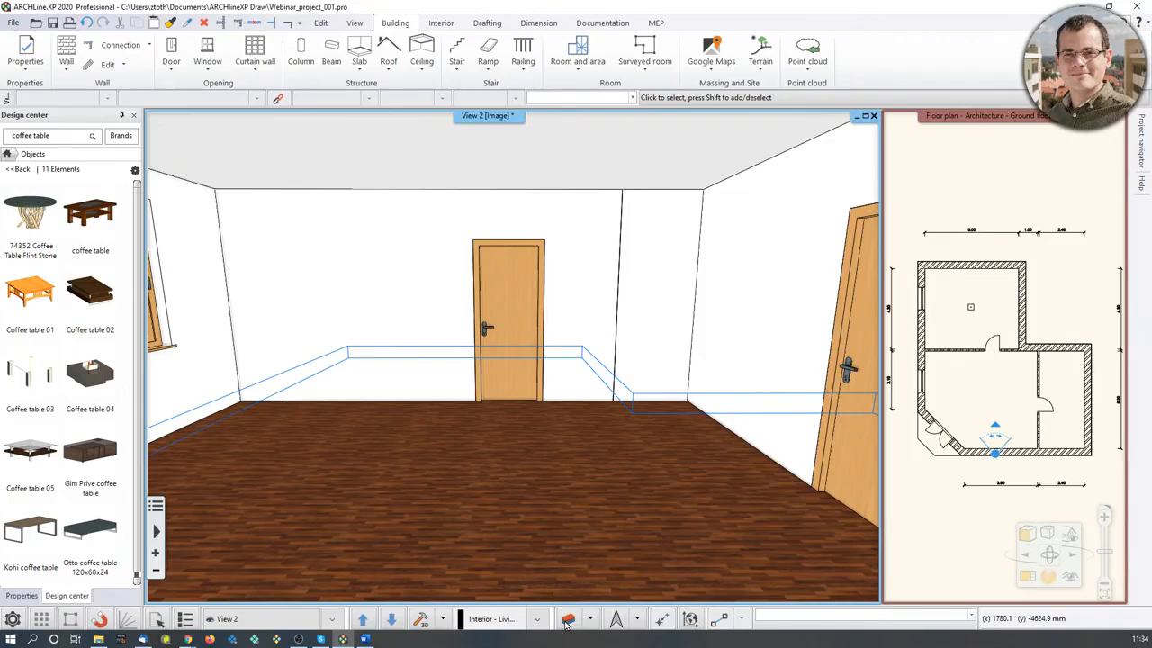
Step: Filter the layer list to used layers and toggle the visibility of the Interior - Living room - Furnishing layer in the 3D view
left_click(568, 620)
left_click(1019, 231)
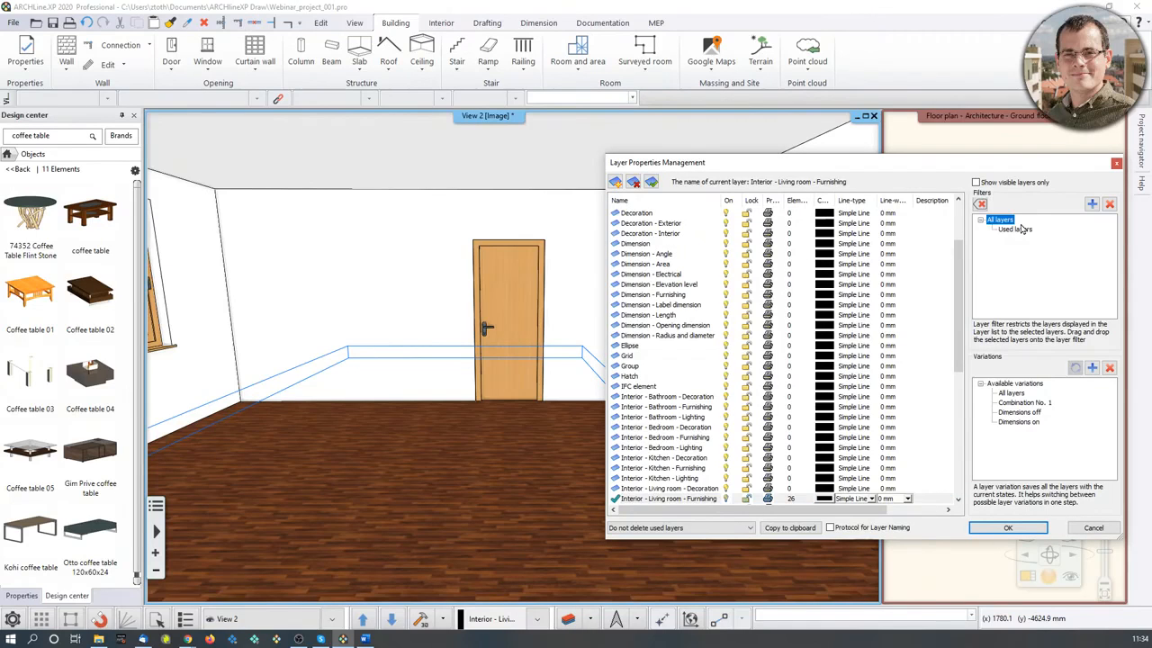
left_click(1014, 230)
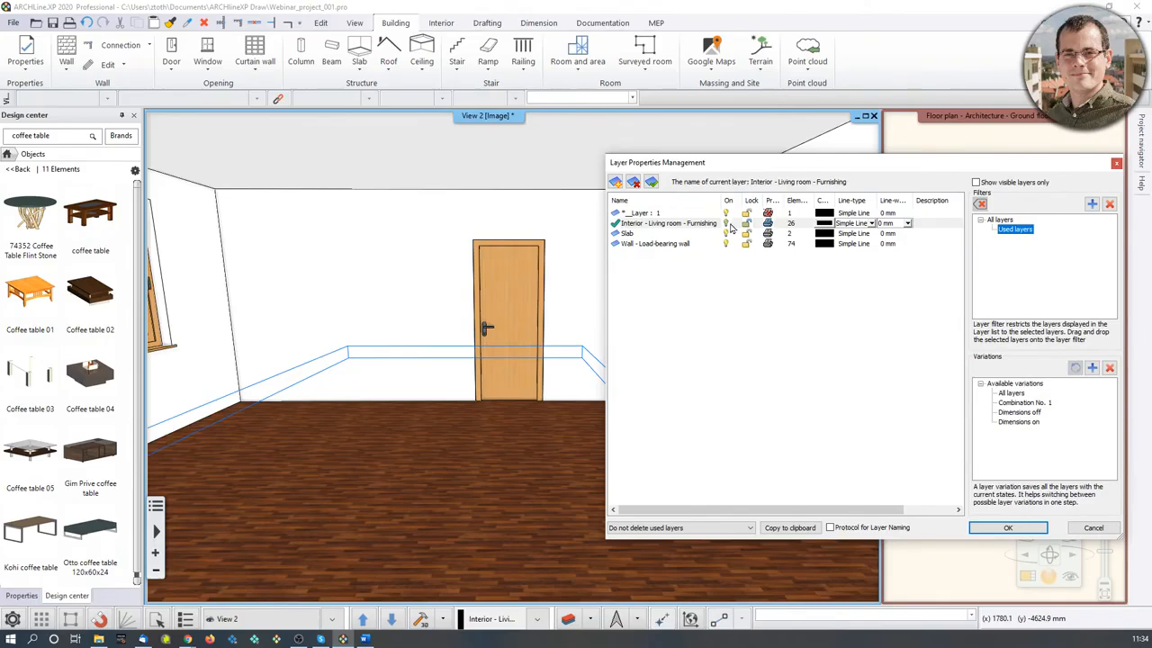
left_click(727, 226)
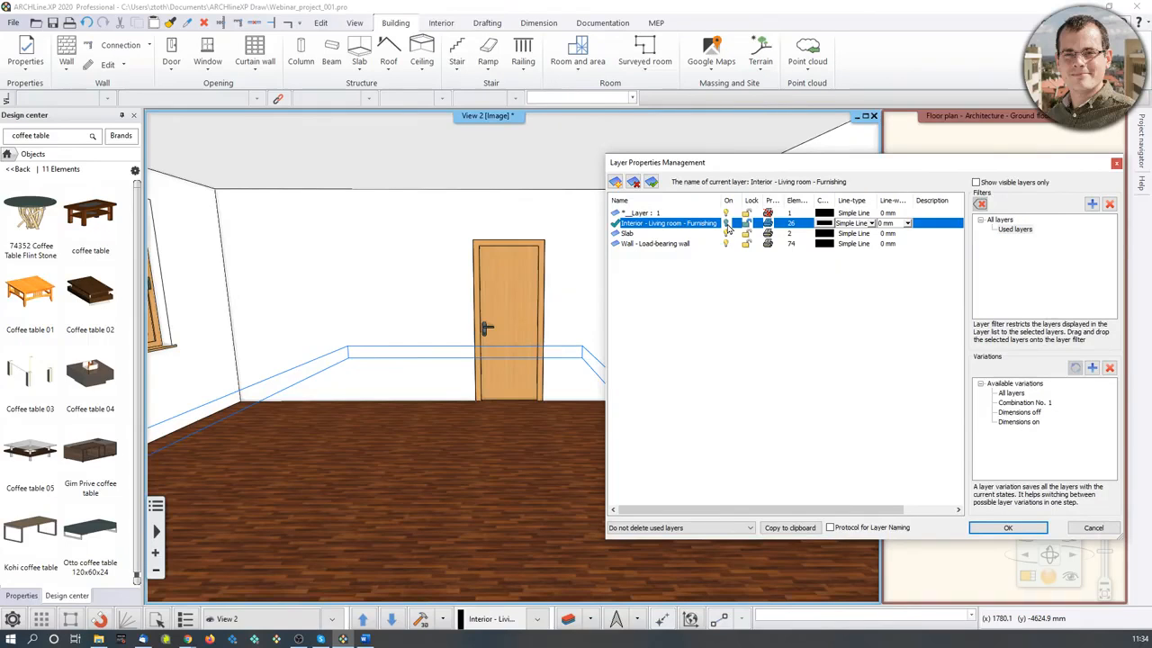
left_click(1012, 527)
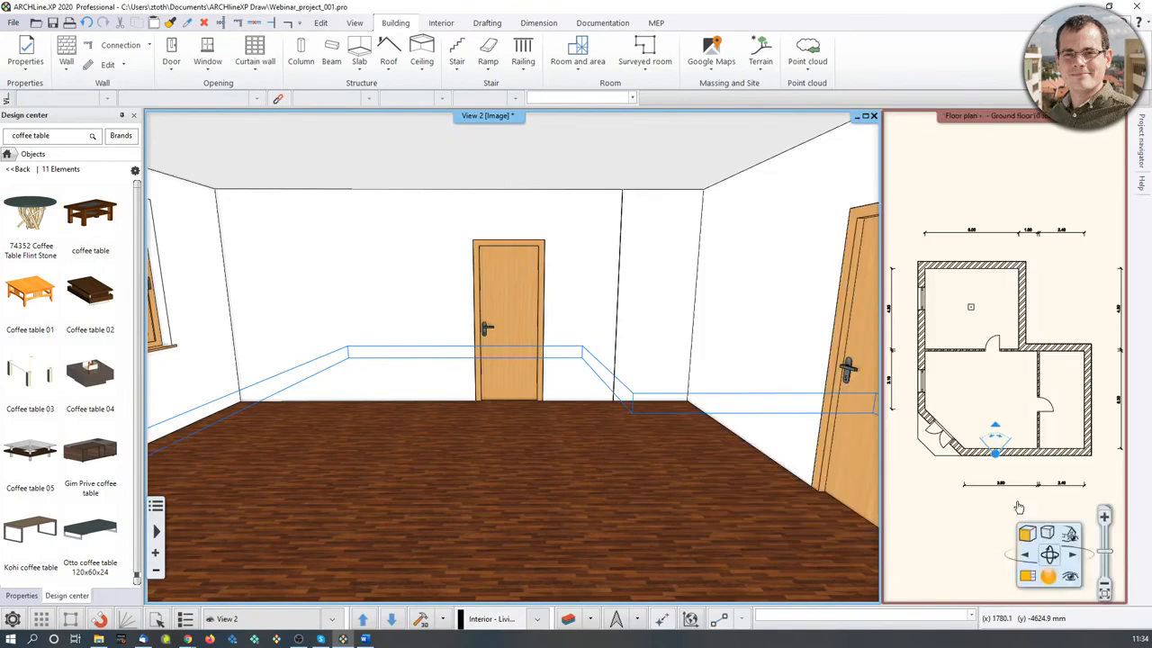
Step: Review the 3D view's used layers in Layer Walk and close it without changes
left_click(593, 621)
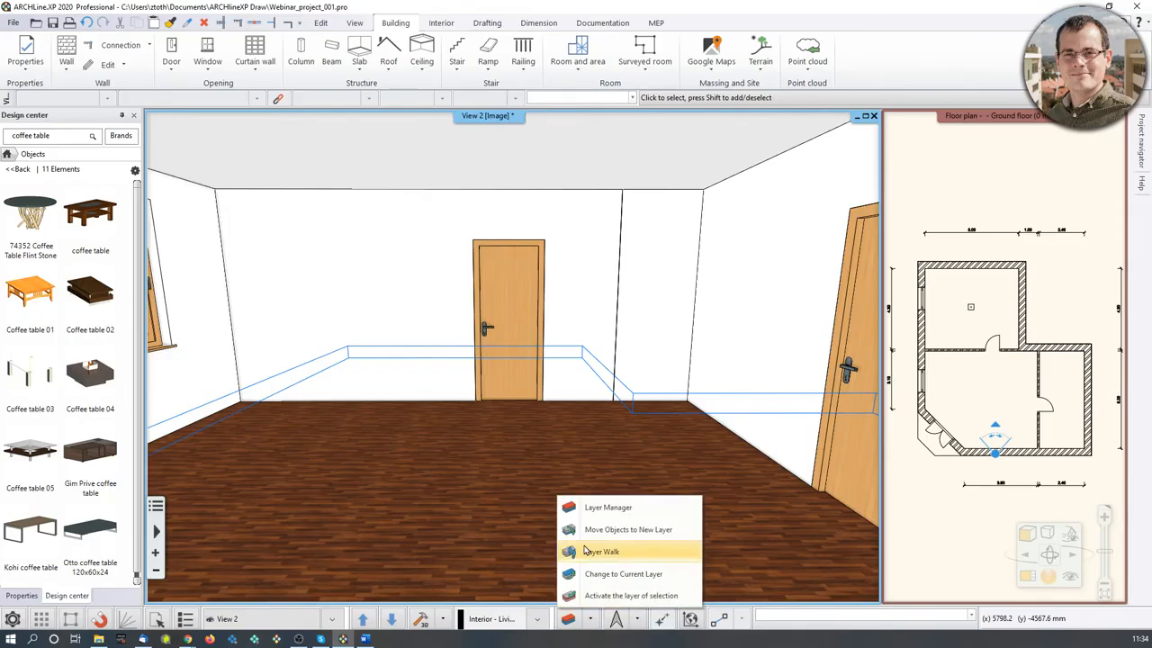
left_click(594, 550)
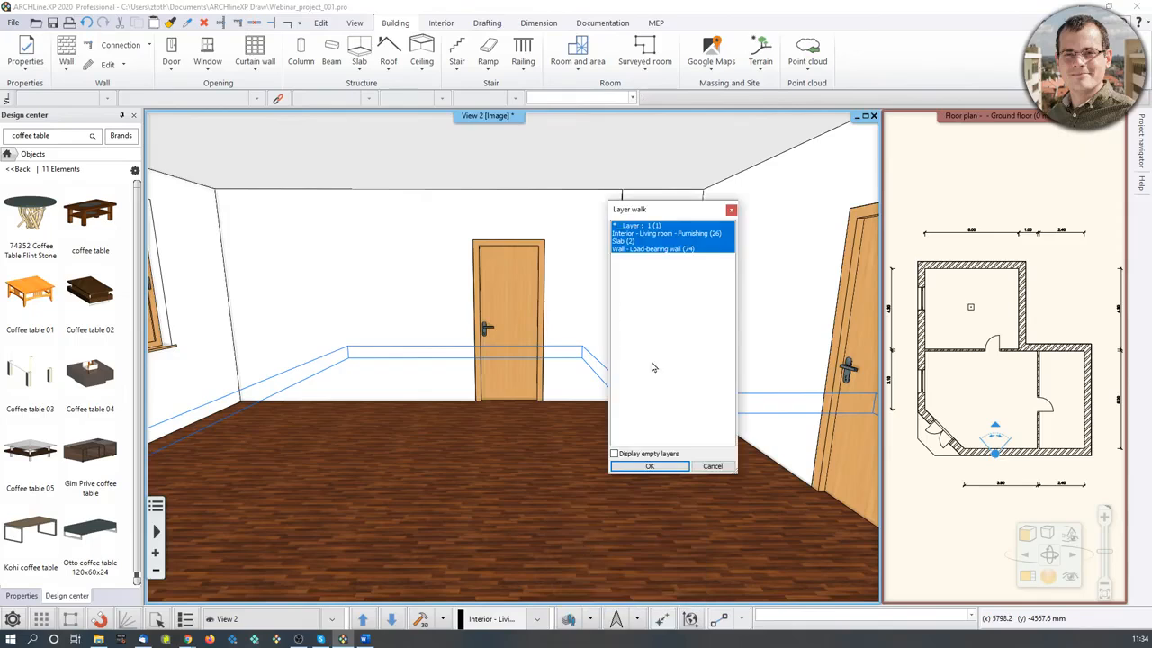
left_click(730, 211)
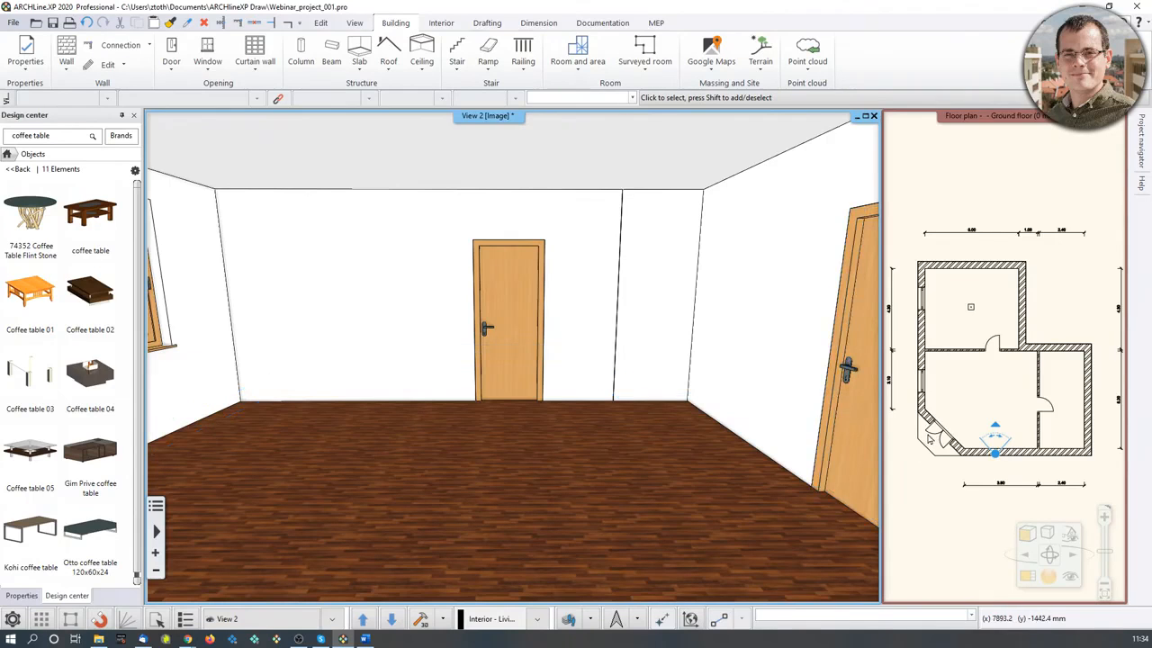
Step: Make the ground floor plan the main view and switch on its Interior - Living room - Furnishing layer
left_click(936, 561)
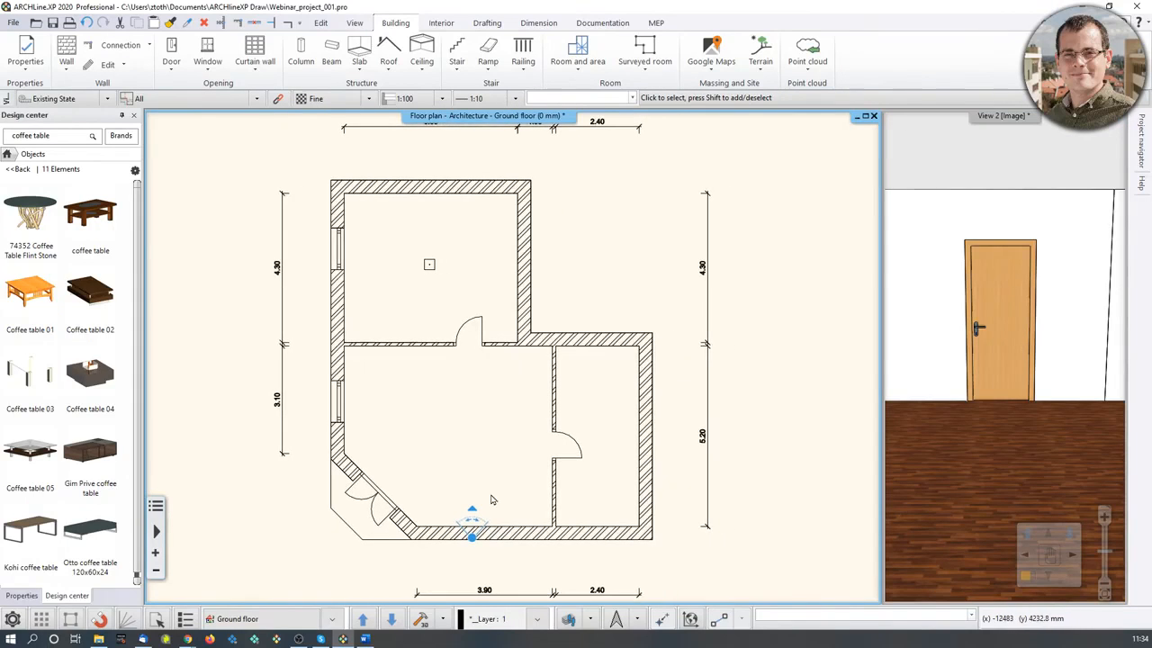
left_click(590, 619)
left_click(605, 508)
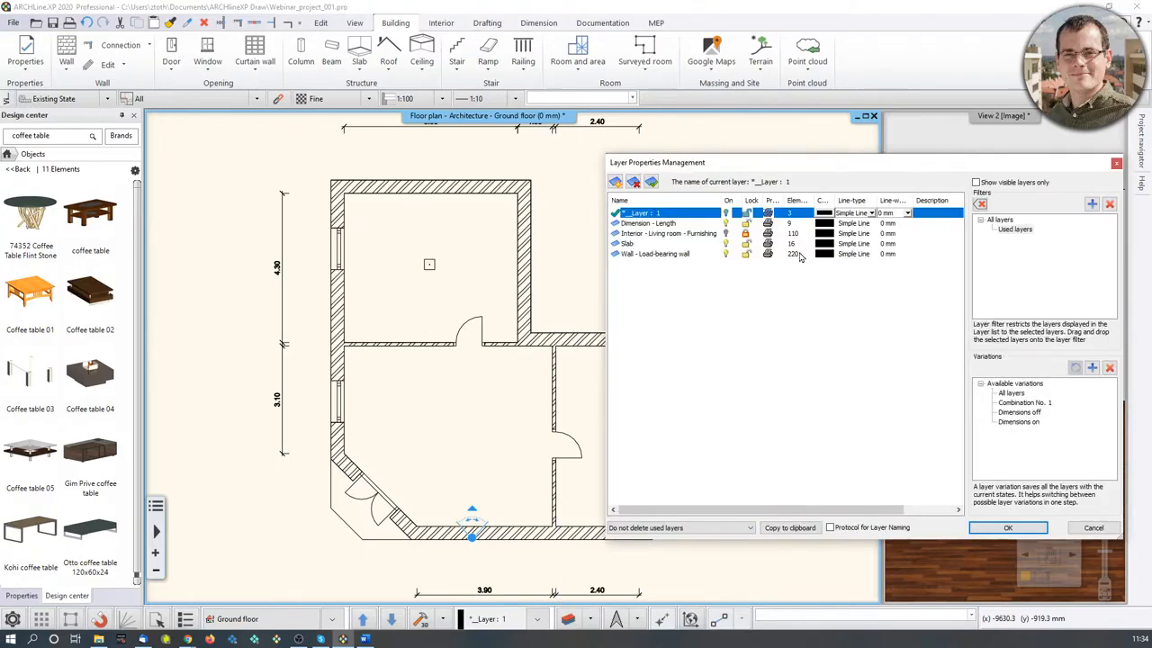
left_click(726, 234)
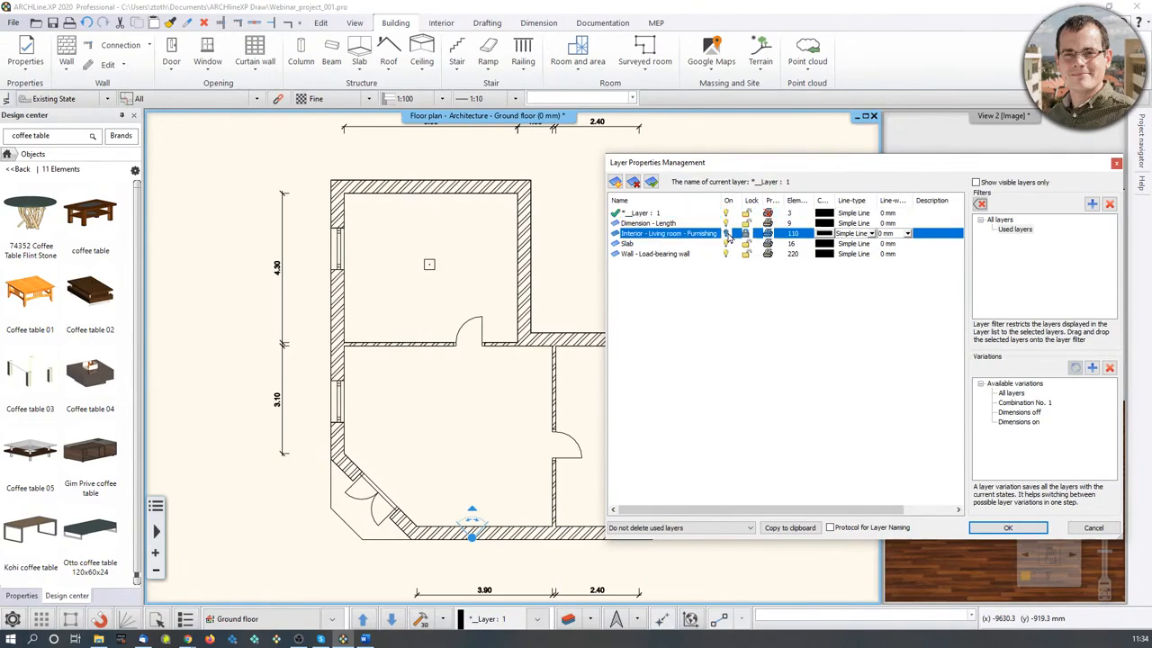
left_click(1016, 528)
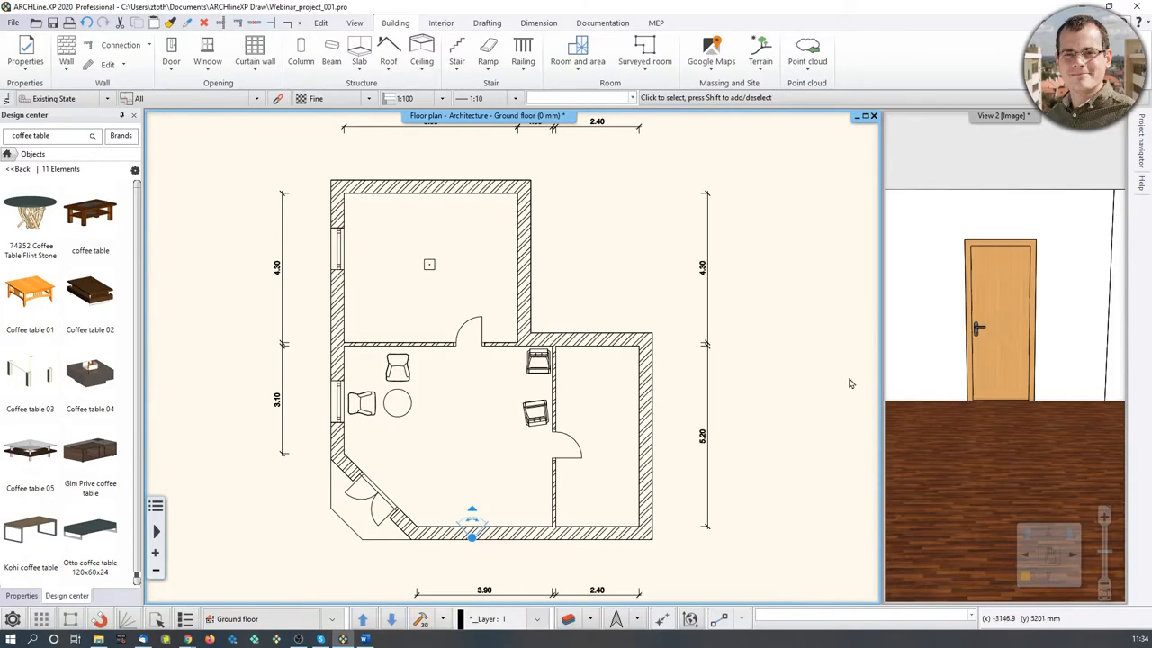
Step: Look around the living room in the 3D view to check whether the furnishings are displayed
left_click(1075, 381)
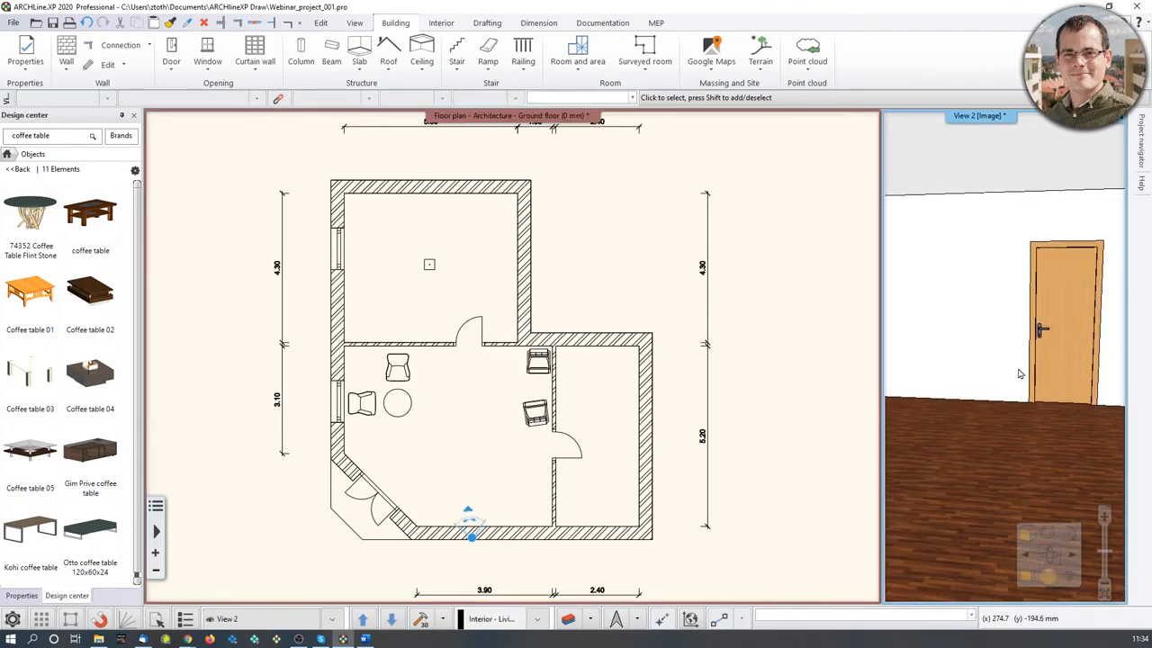
left_click(546, 486)
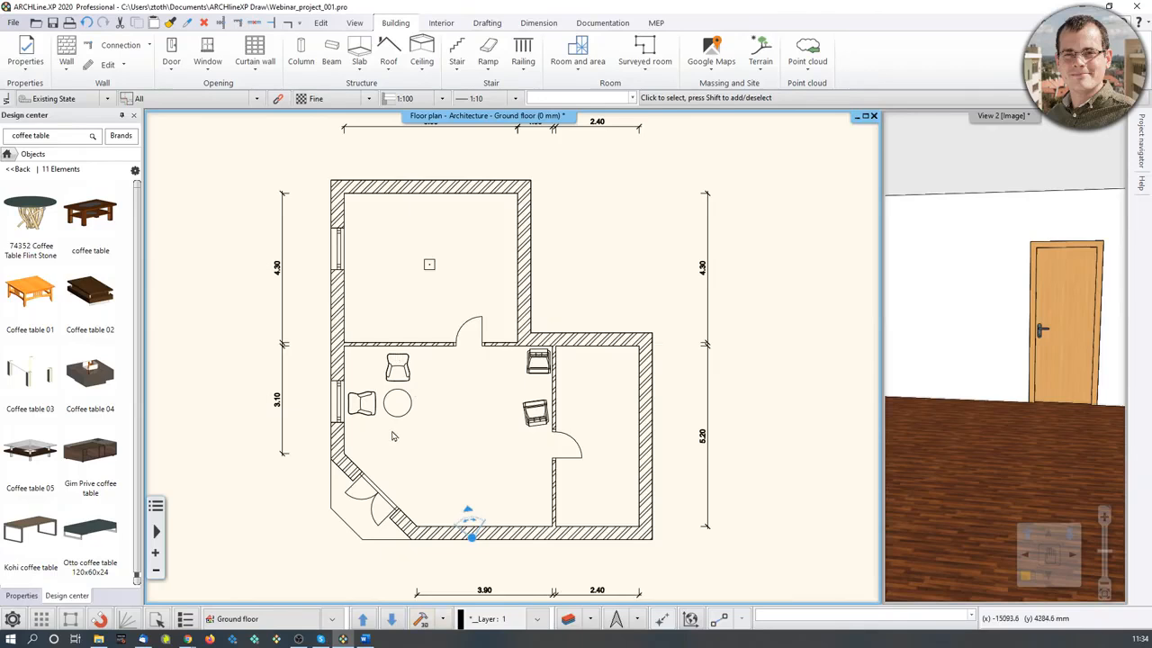
left_click_drag(1045, 344, 900, 334)
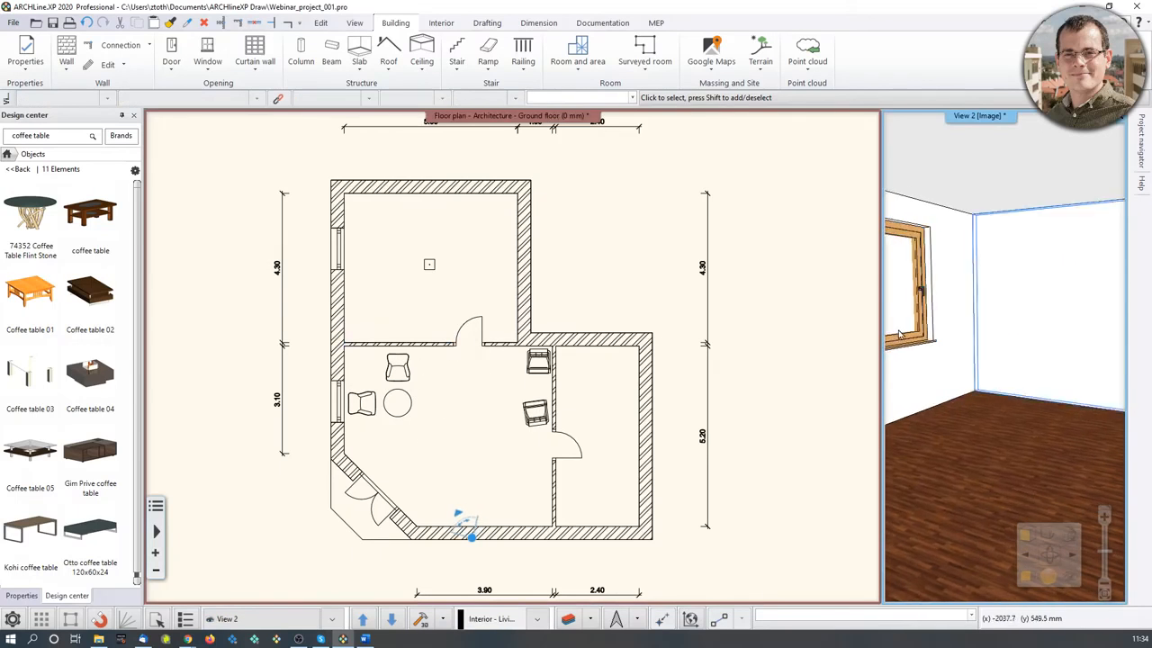
left_click(490, 467)
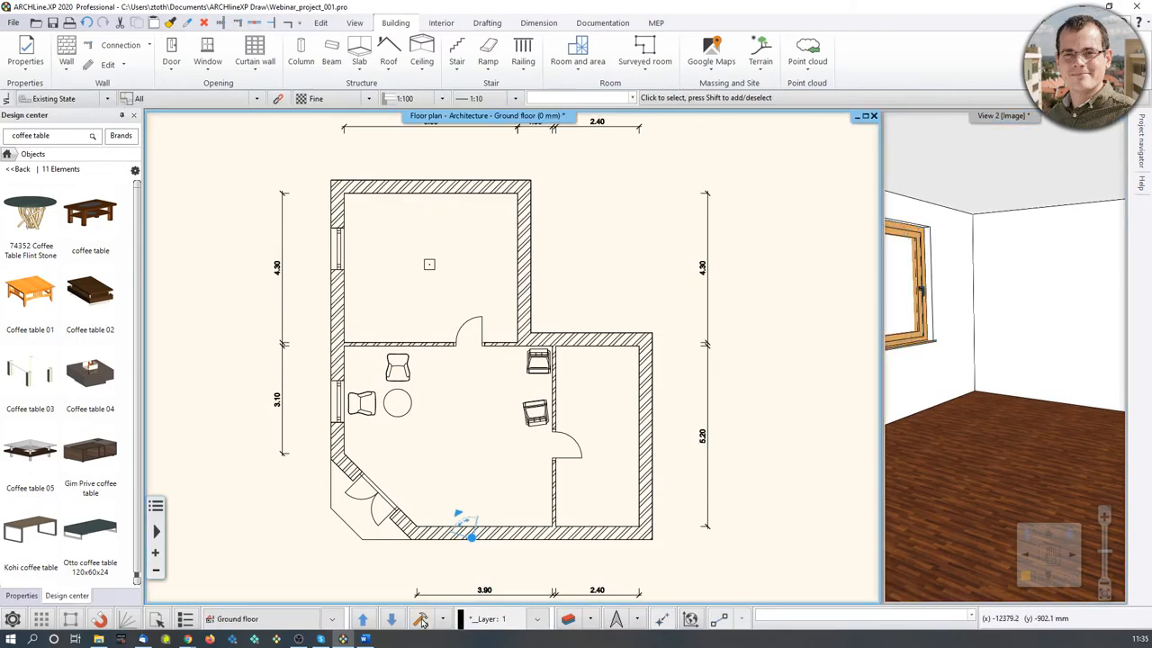
left_click(1055, 425)
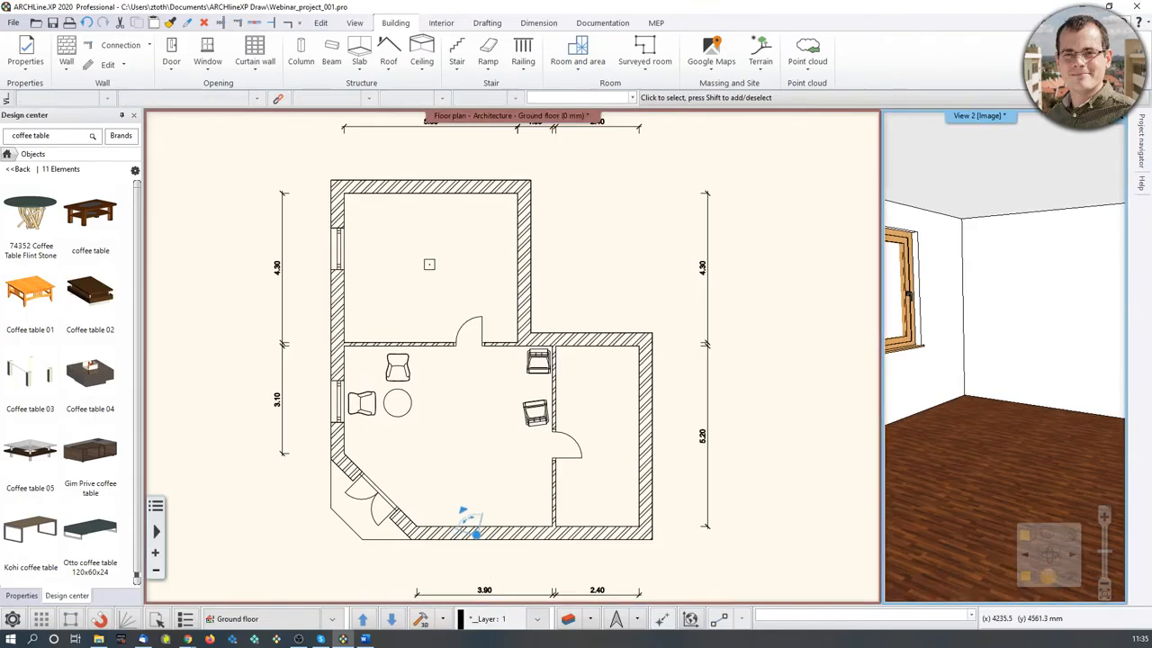
scroll(1031, 432, "down", 1)
scroll(1031, 432, "up", 1)
middle_click_drag(1016, 426, 1151, 421)
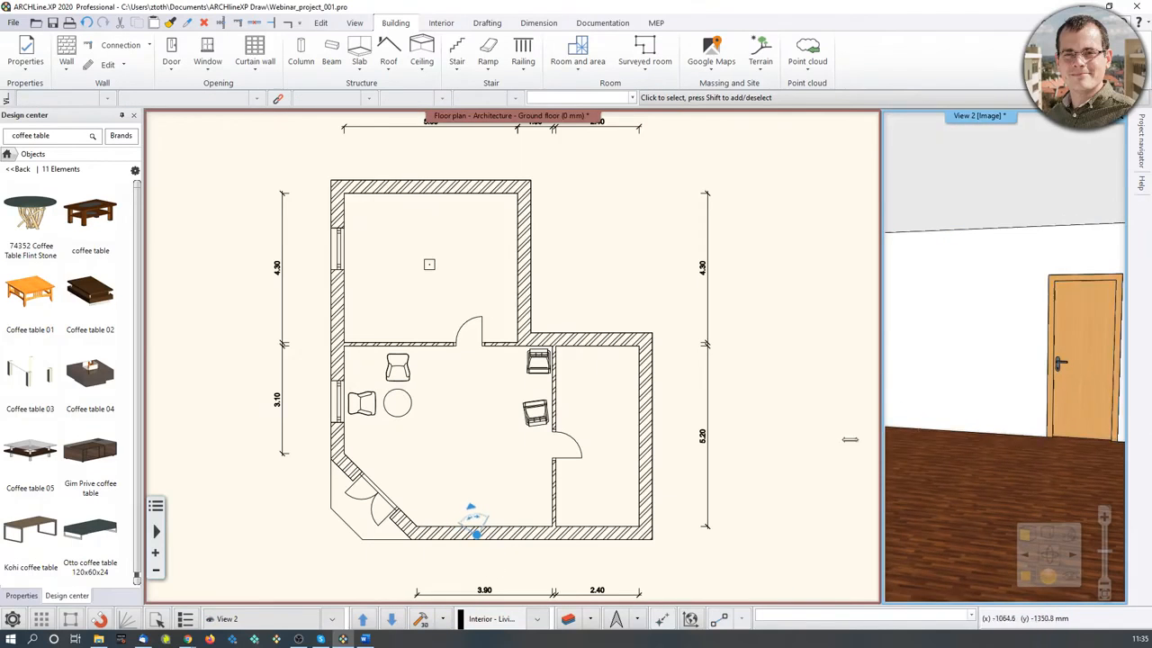
Step: Try to select the living room armchairs and round coffee table on the ground floor plan
left_click(515, 444)
scroll(440, 413, "up", 2)
left_click(377, 340)
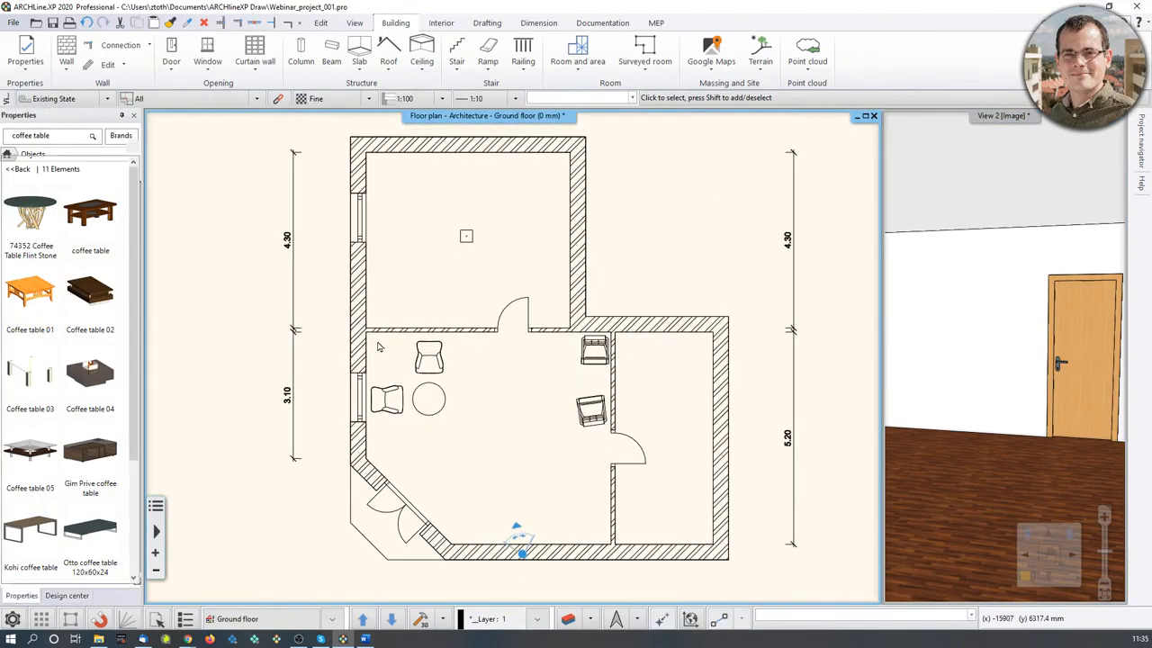
middle_click_drag(445, 468, 426, 476)
key("Escape")
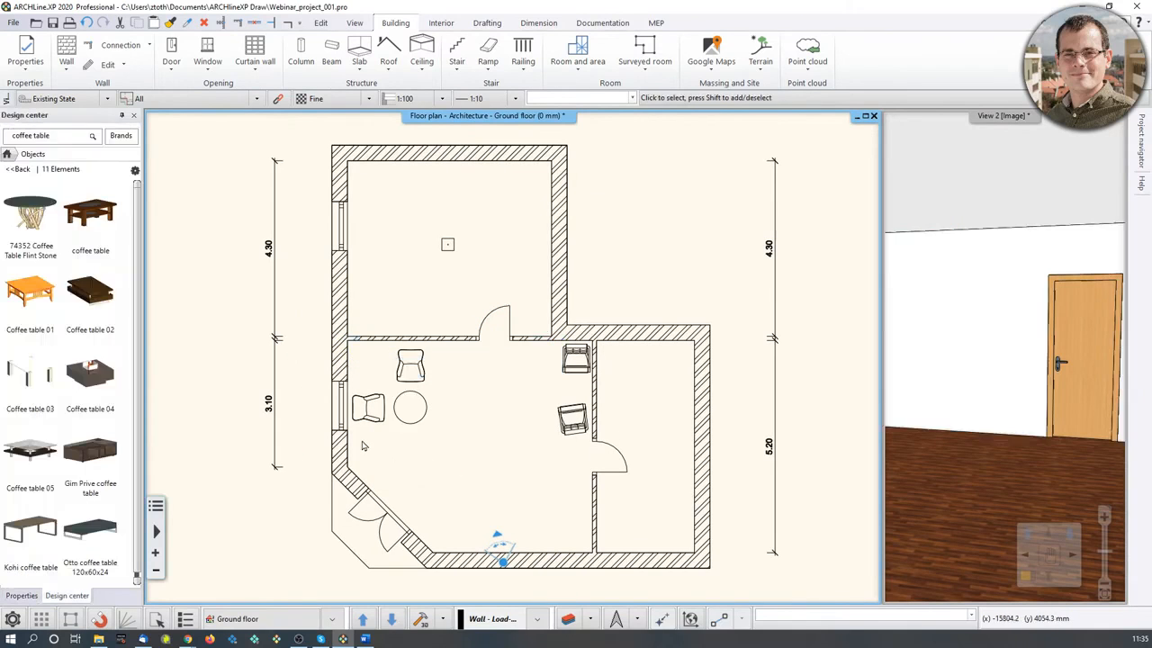
left_click(369, 445)
left_click(576, 358)
left_click(367, 350)
left_click(368, 368)
scroll(387, 378, "up", 5)
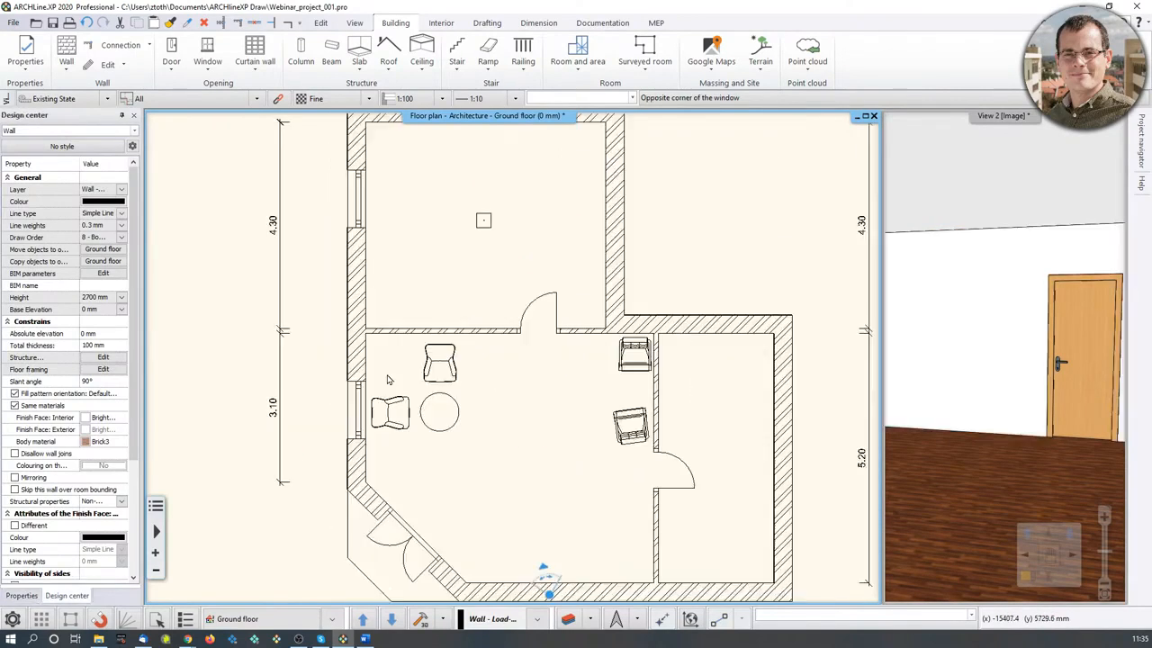
left_click(429, 331)
scroll(513, 360, "down", 5)
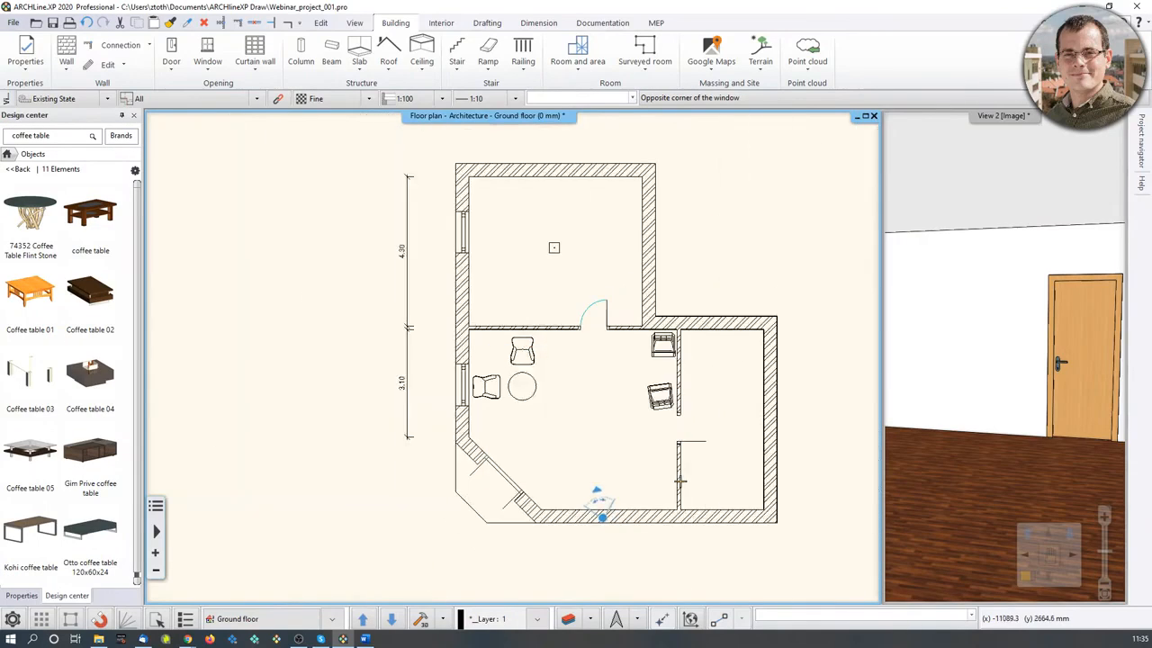
left_click(673, 435)
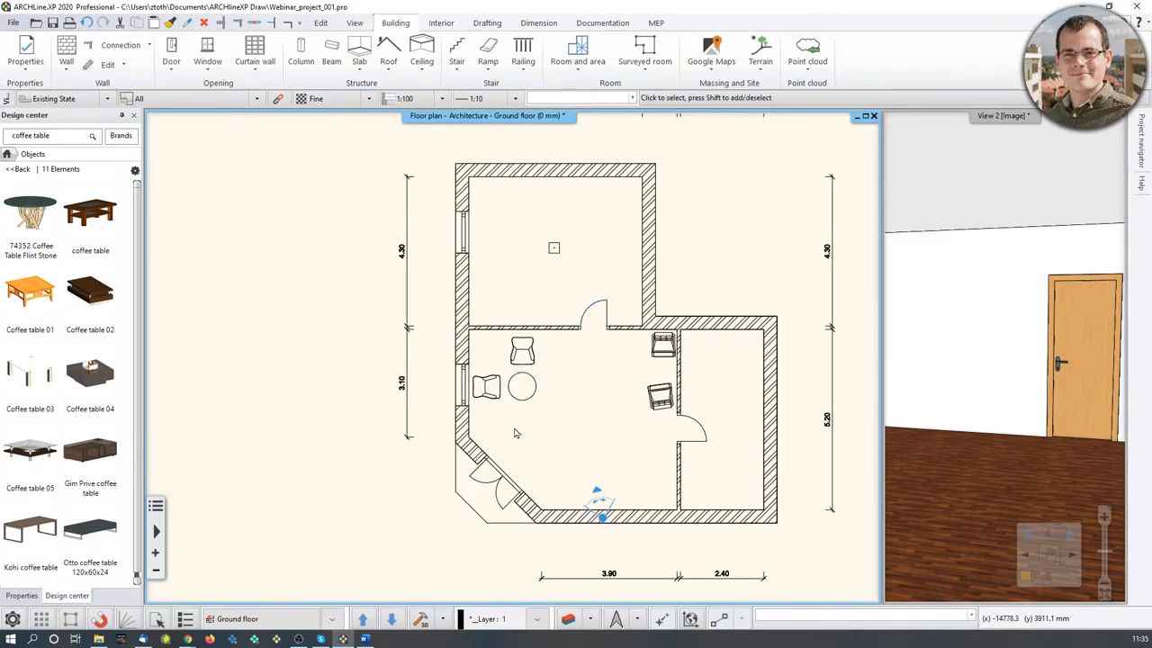
Step: Check the lock of the Interior - Living room - Furnishing layer and try selecting the furniture around the coffee table
left_click(567, 619)
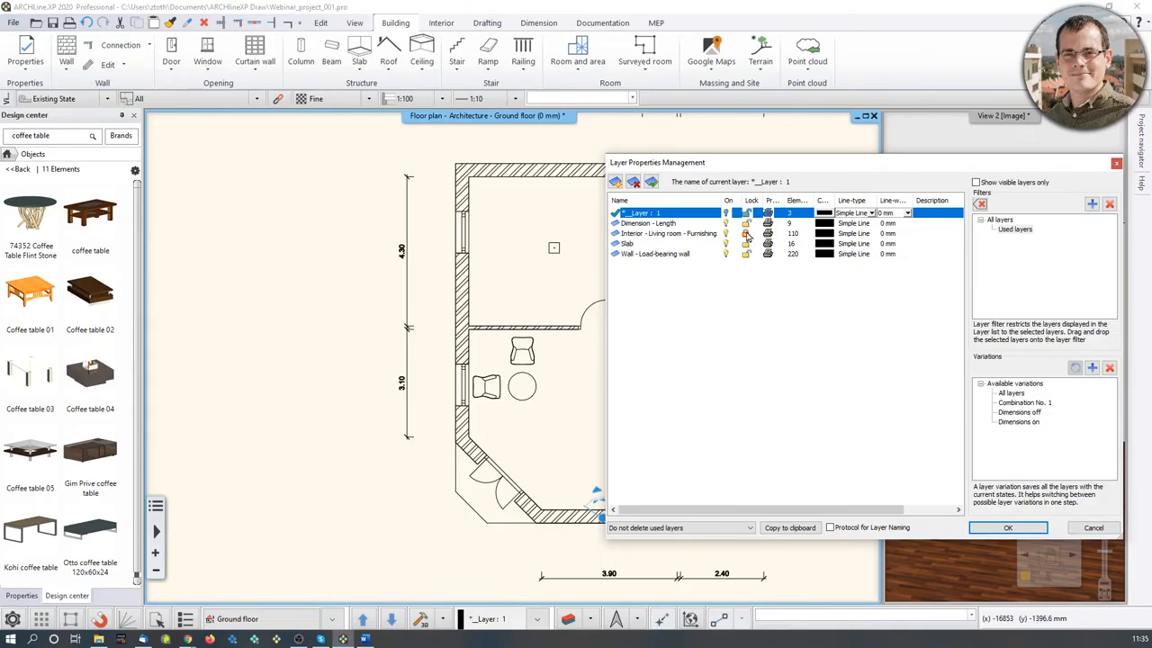
left_click(746, 234)
left_click(1116, 162)
scroll(531, 383, "up", 5)
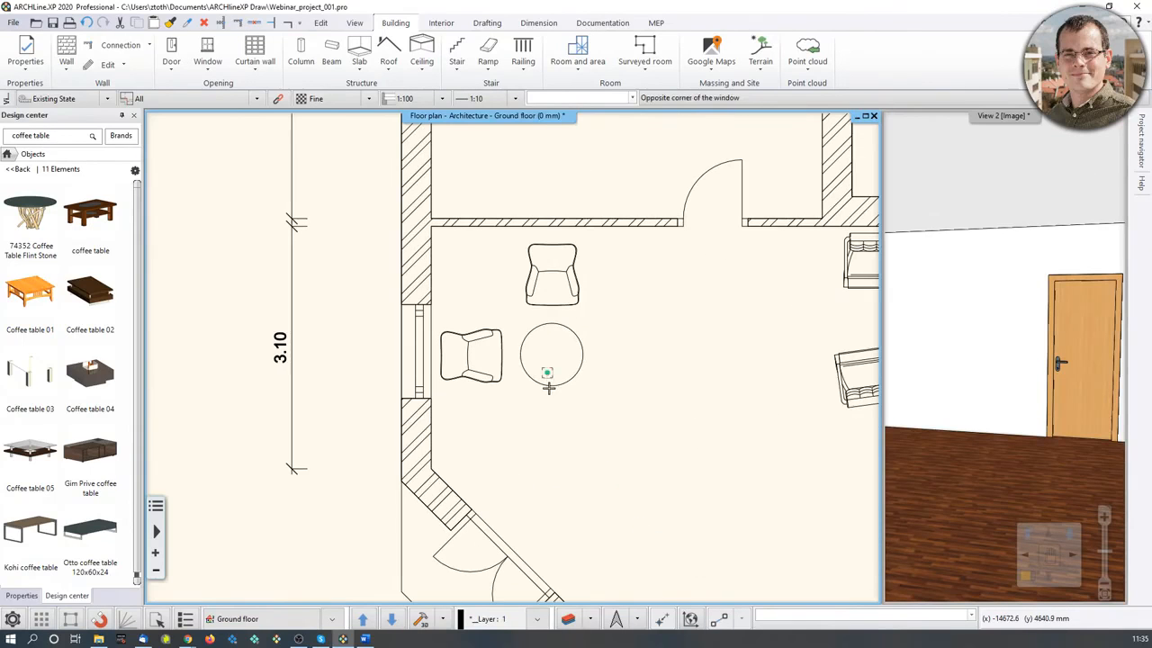
left_click(567, 294)
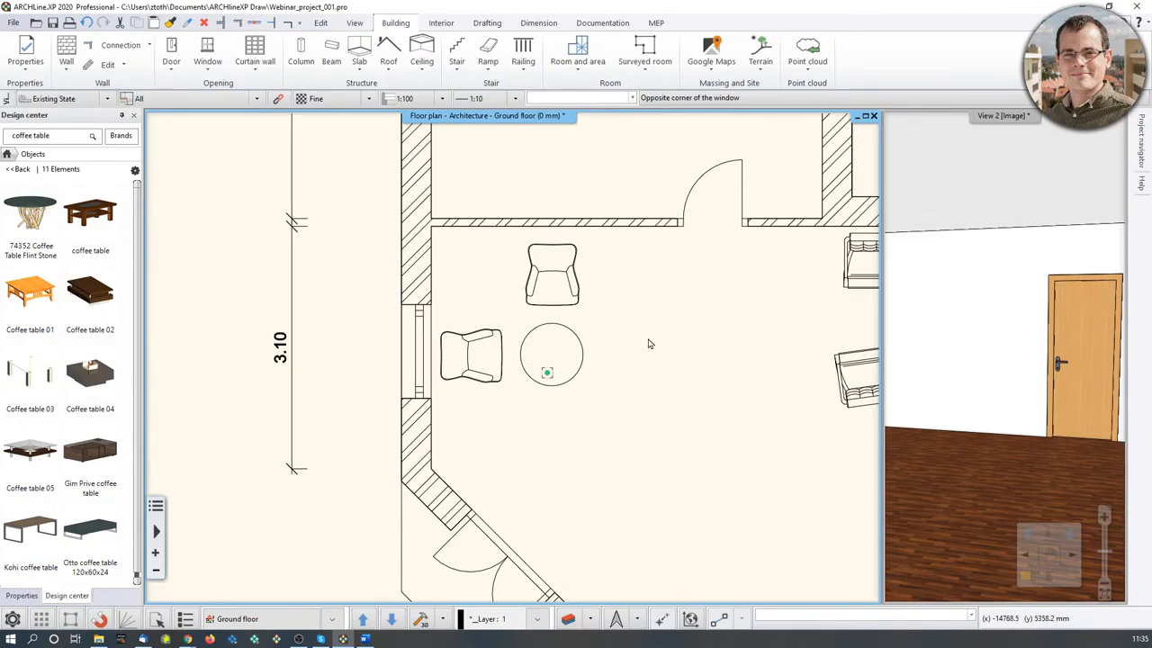
Step: Unlock the Interior - Living room - Furnishing layer in the ground floor plan
left_click(568, 619)
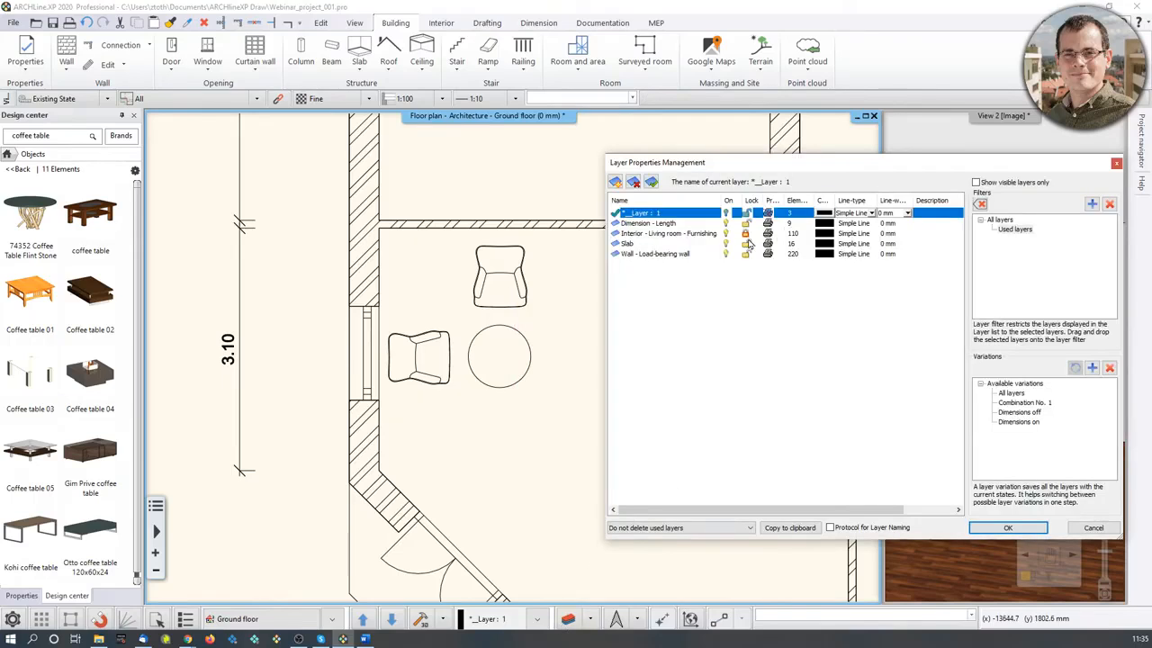
left_click(746, 234)
left_click(1008, 527)
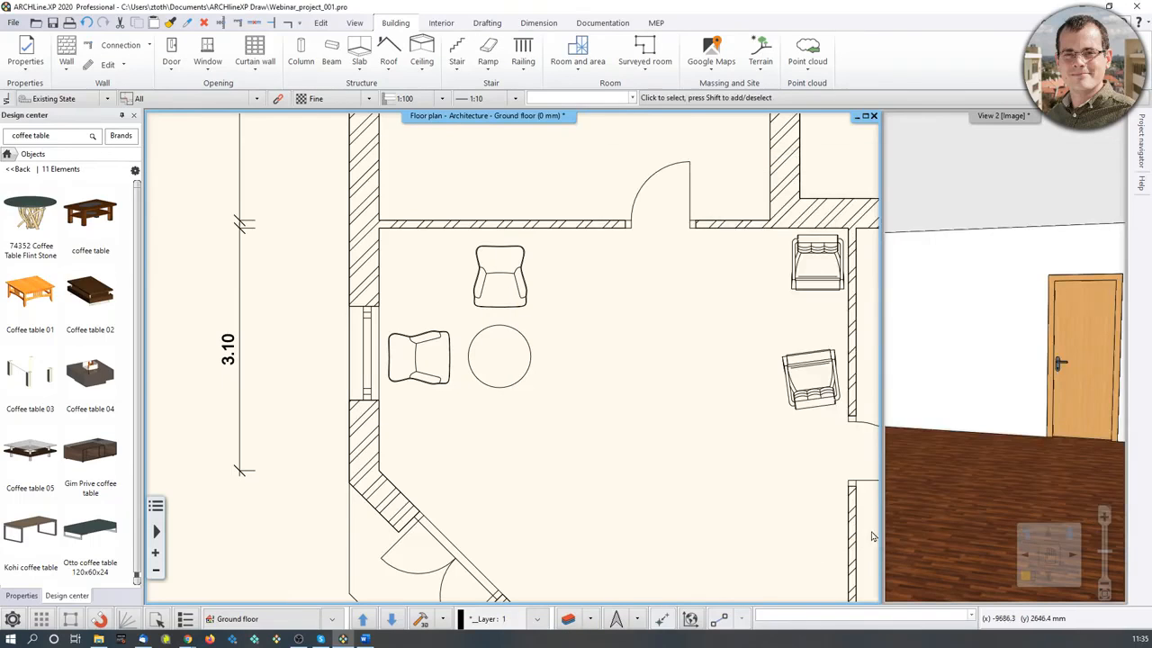
Step: Rebuild the 3D model from the ground floor plan and inspect the living room armchairs in the 3D view
left_click(426, 623)
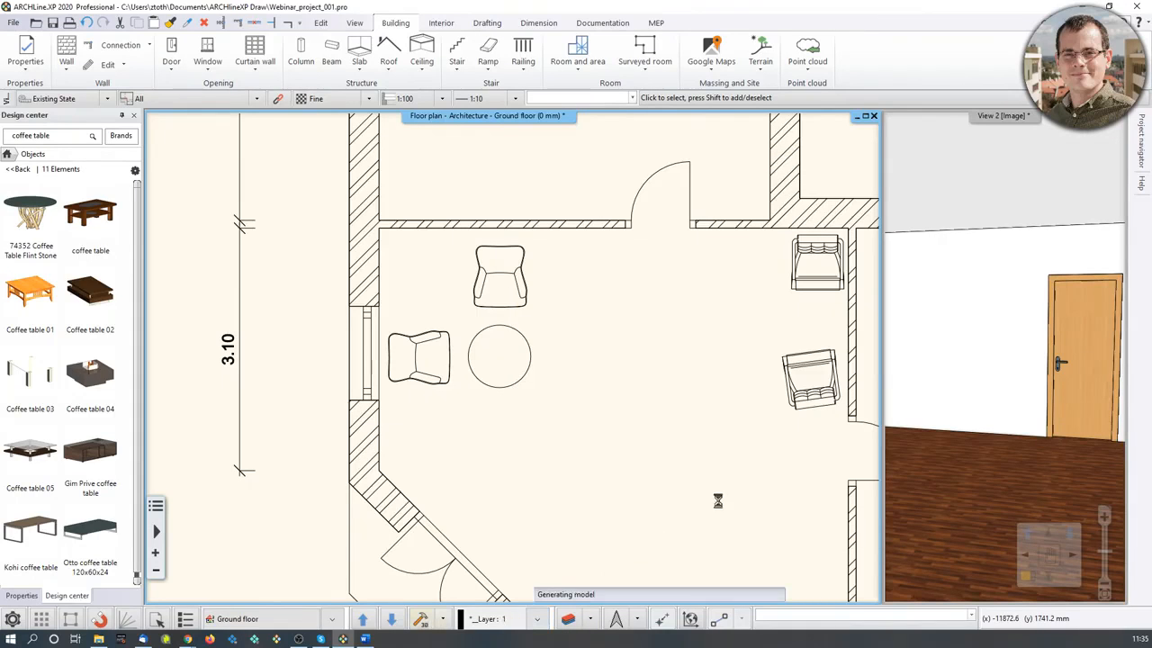
left_click_drag(988, 364, 1056, 342)
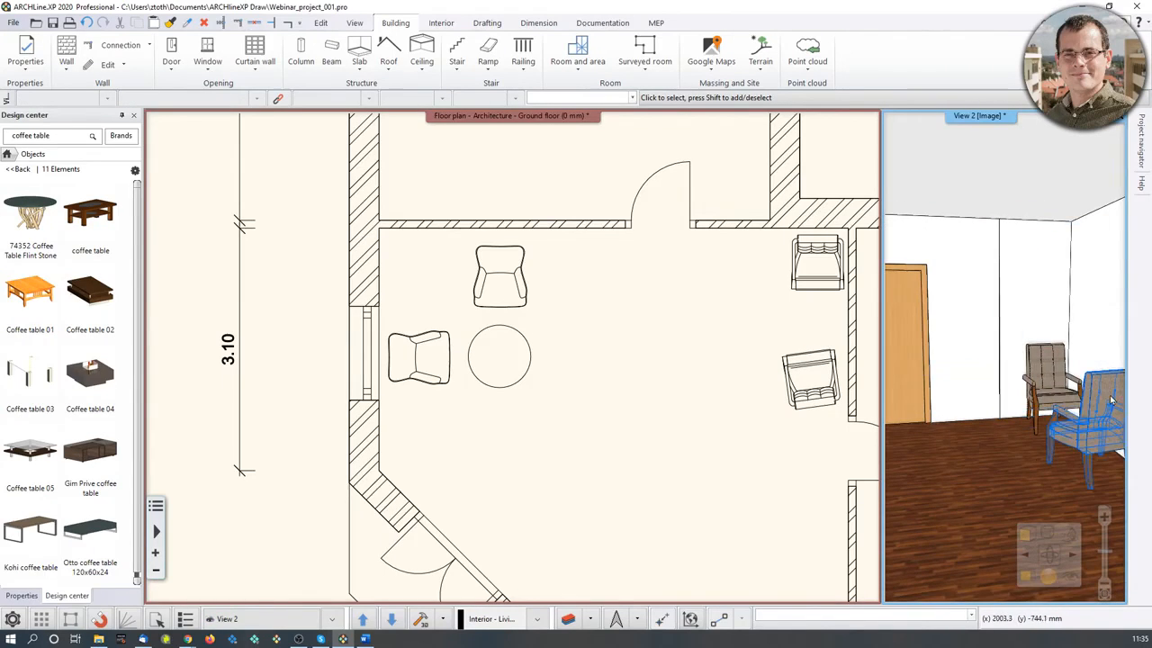
left_click_drag(1109, 397, 957, 393)
left_click(578, 367)
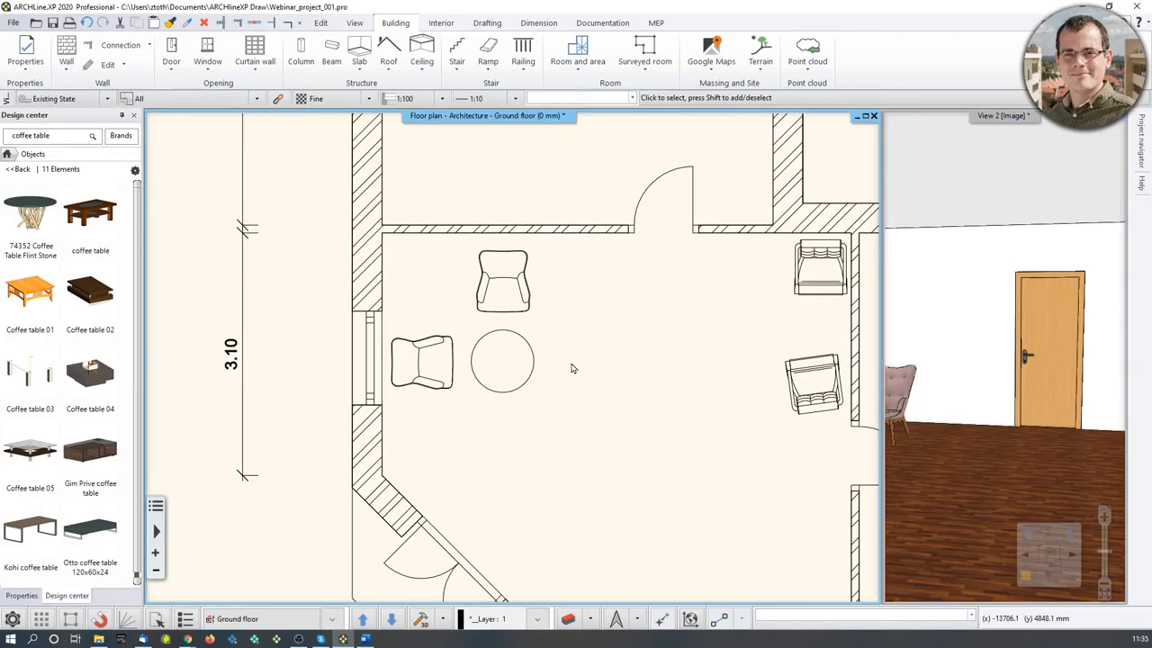
Step: List all layers in the layer manager and create a new layer named Vestibule_version_1
left_click(567, 619)
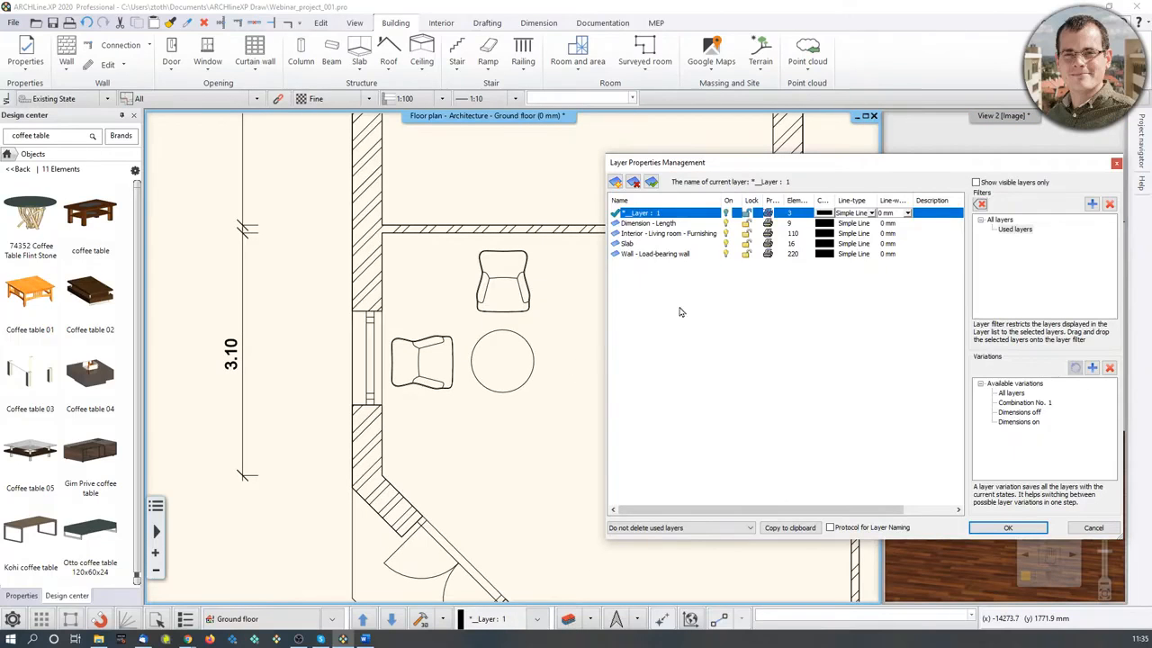
left_click(990, 221)
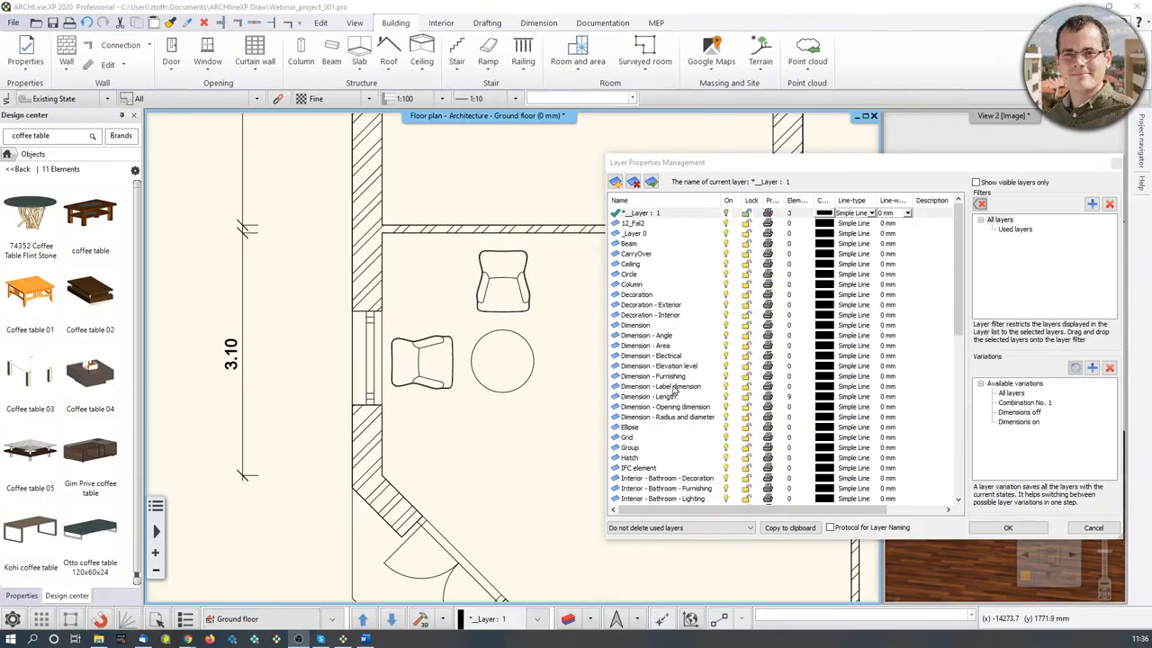
scroll(673, 389, "down", 4)
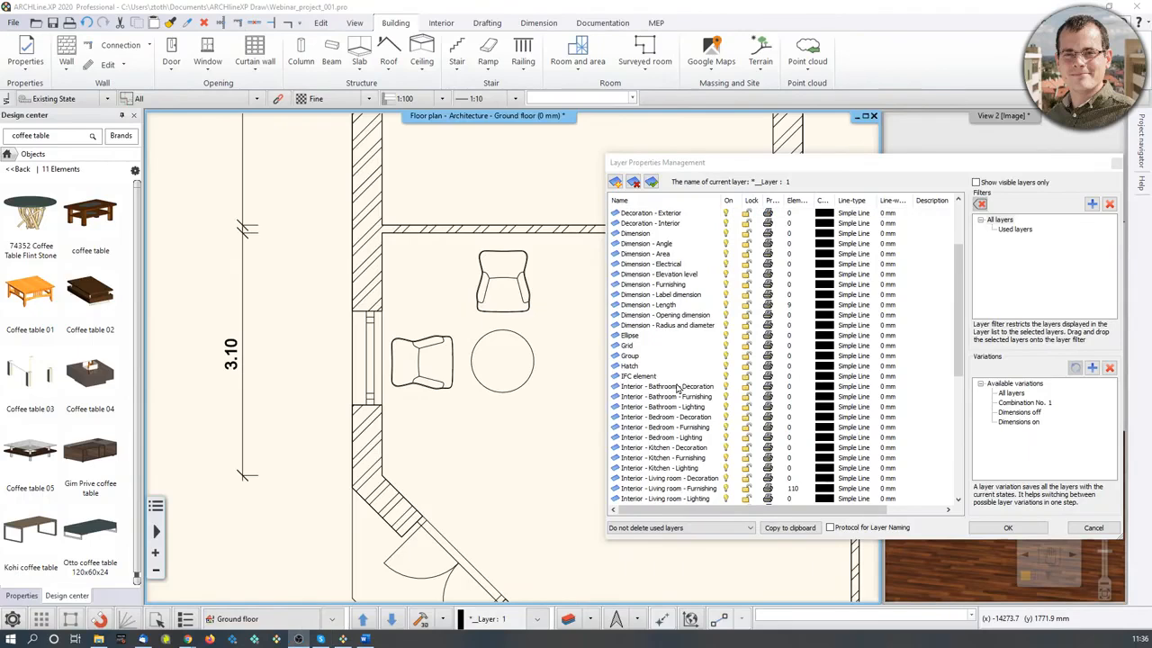
left_click(615, 183)
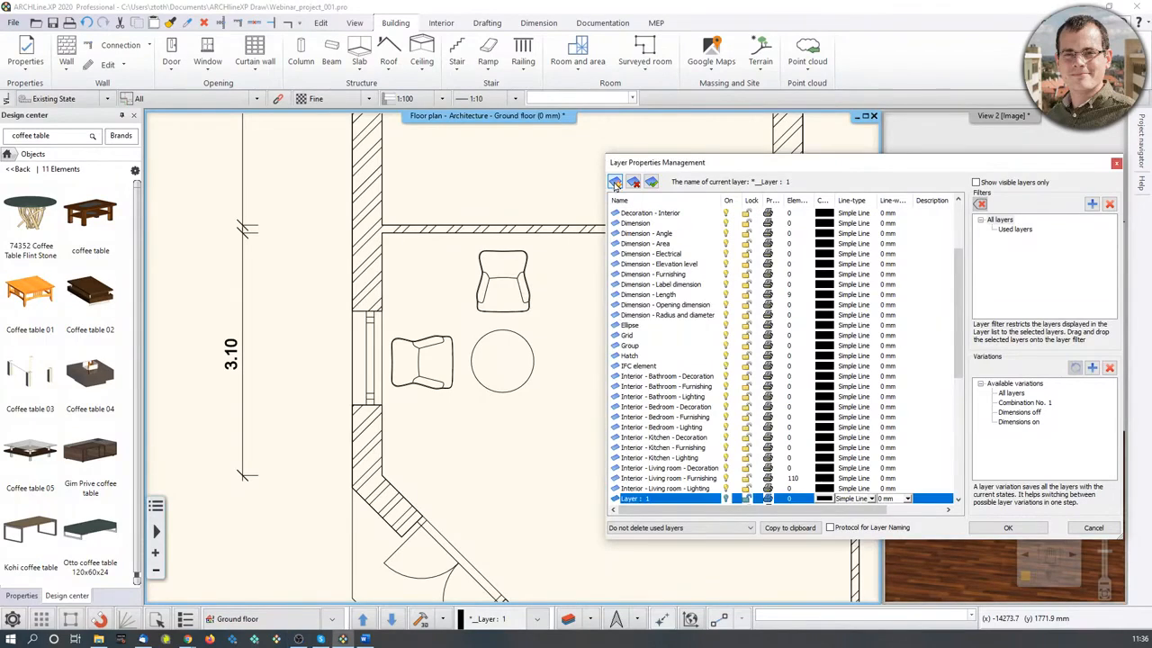
left_click(644, 498)
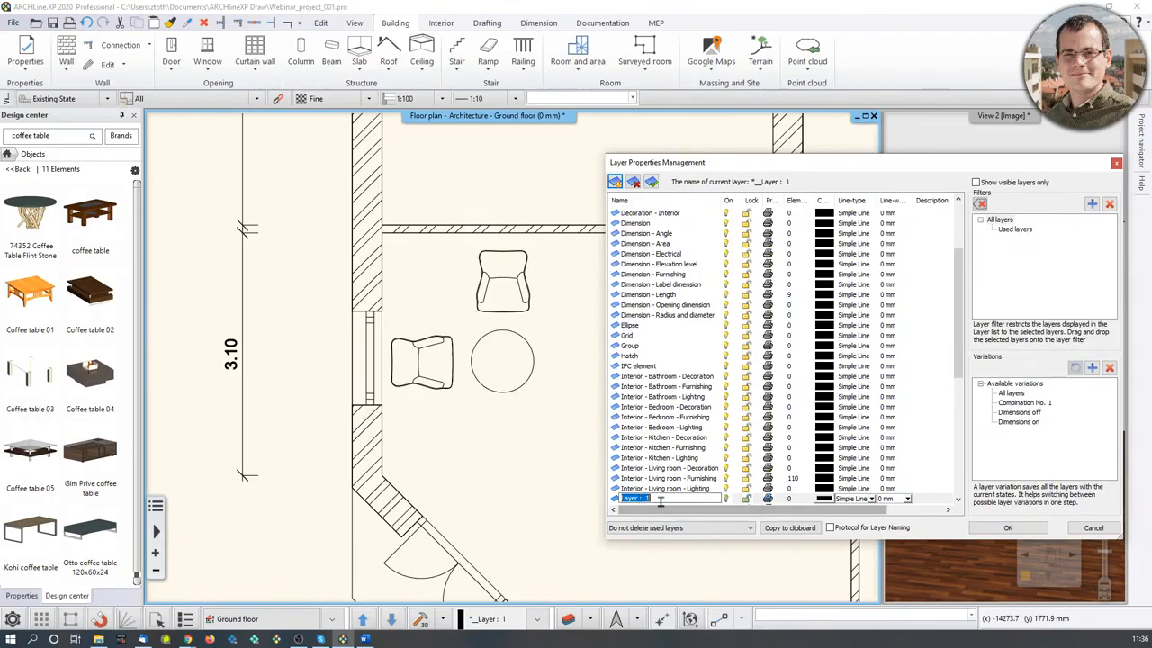
type("Ve")
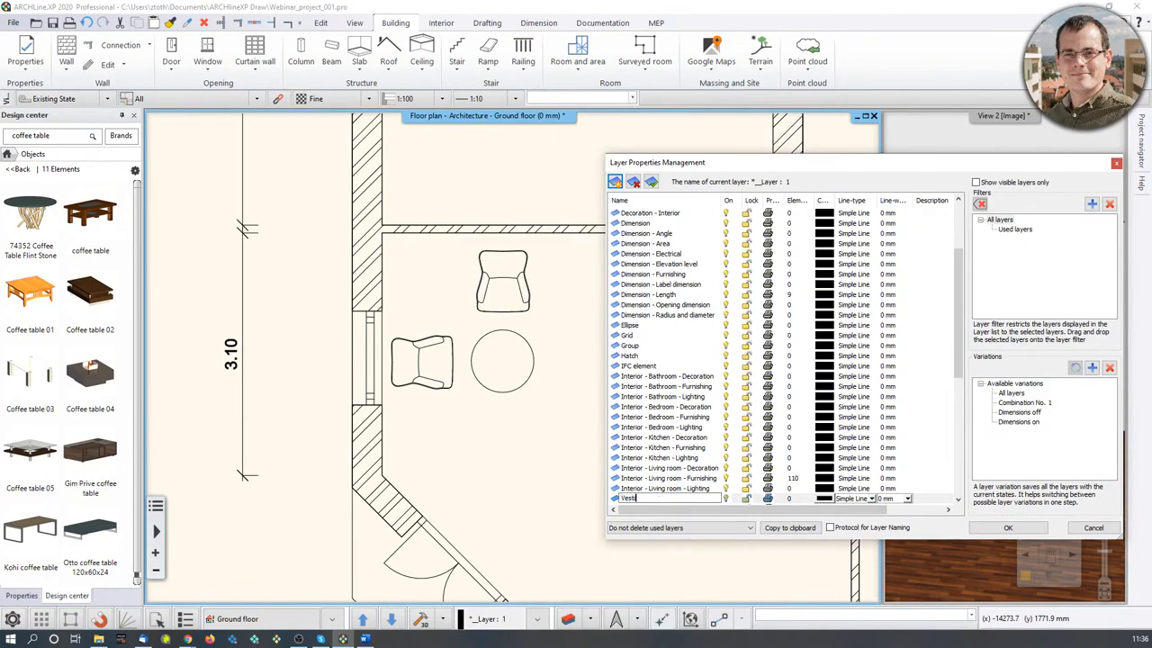
type("stibule_version_1")
key("Return")
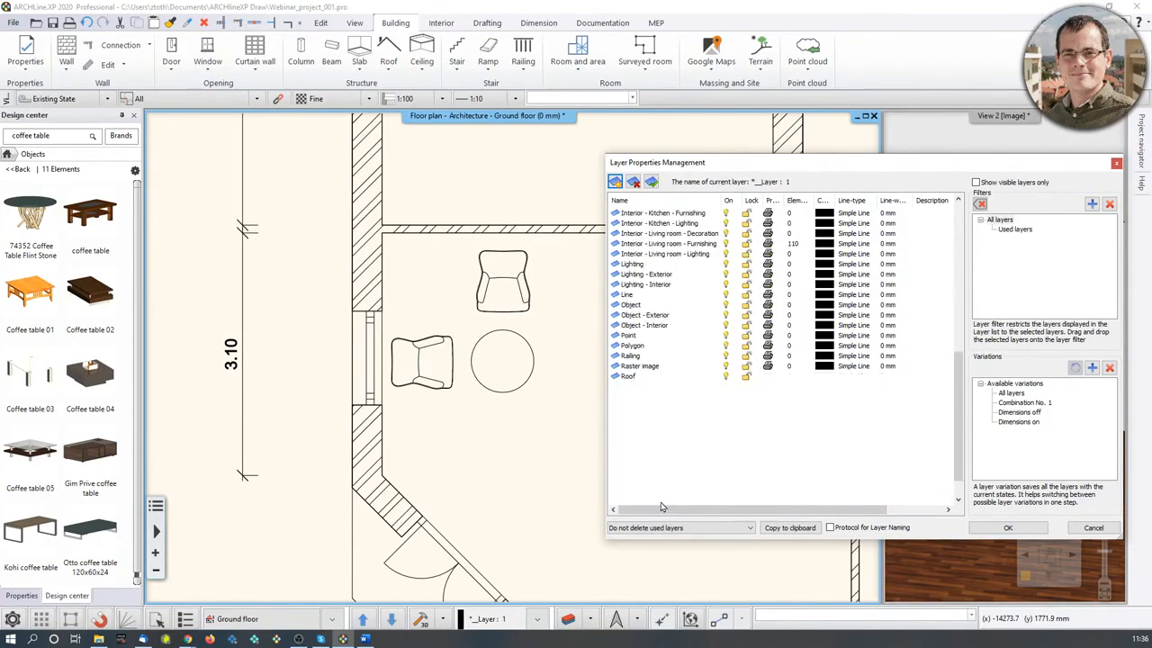
Step: Create a second new layer named Vestibule_version_2 and apply the layer changes
left_click(617, 185)
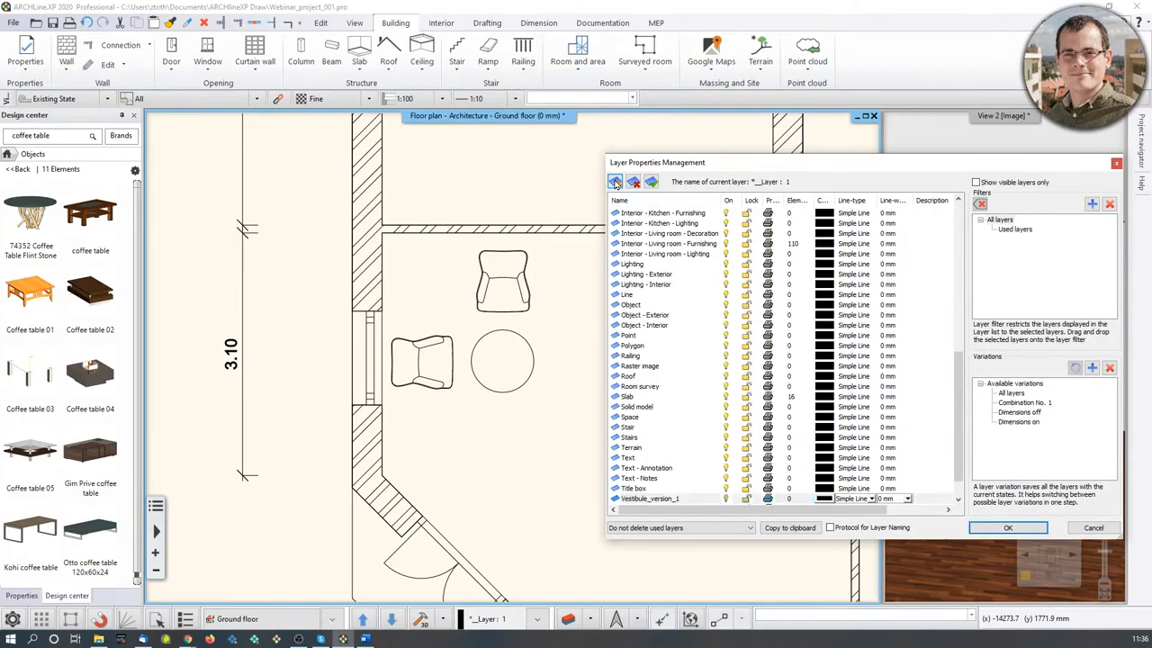
left_click(659, 500)
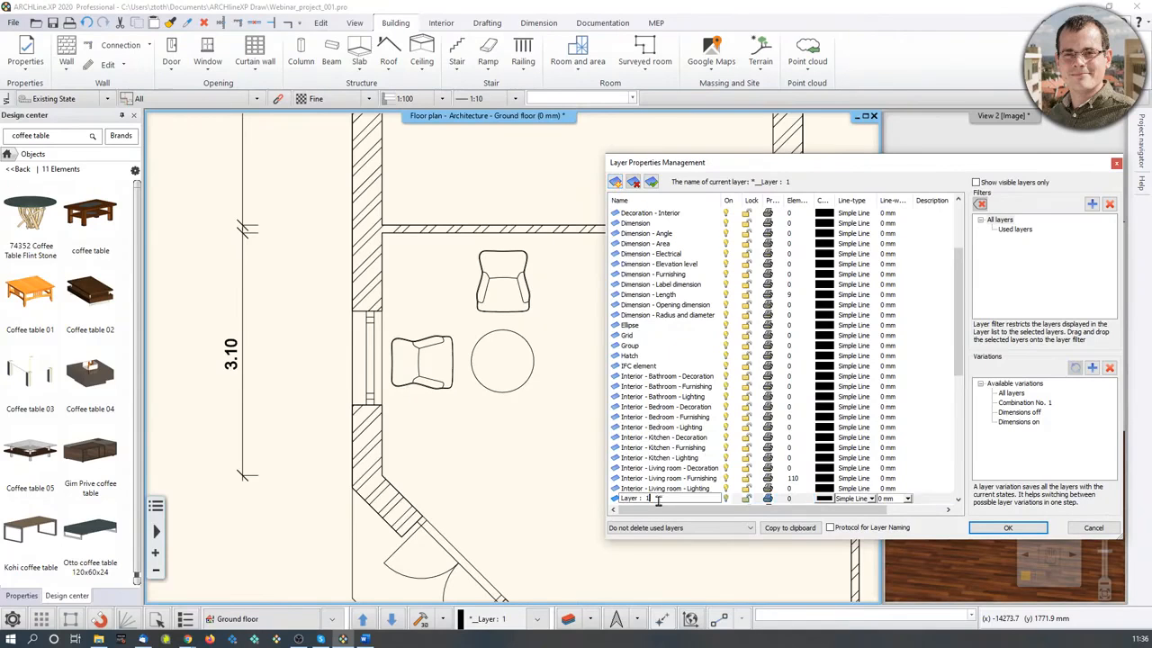
type("Vestibule_version_2")
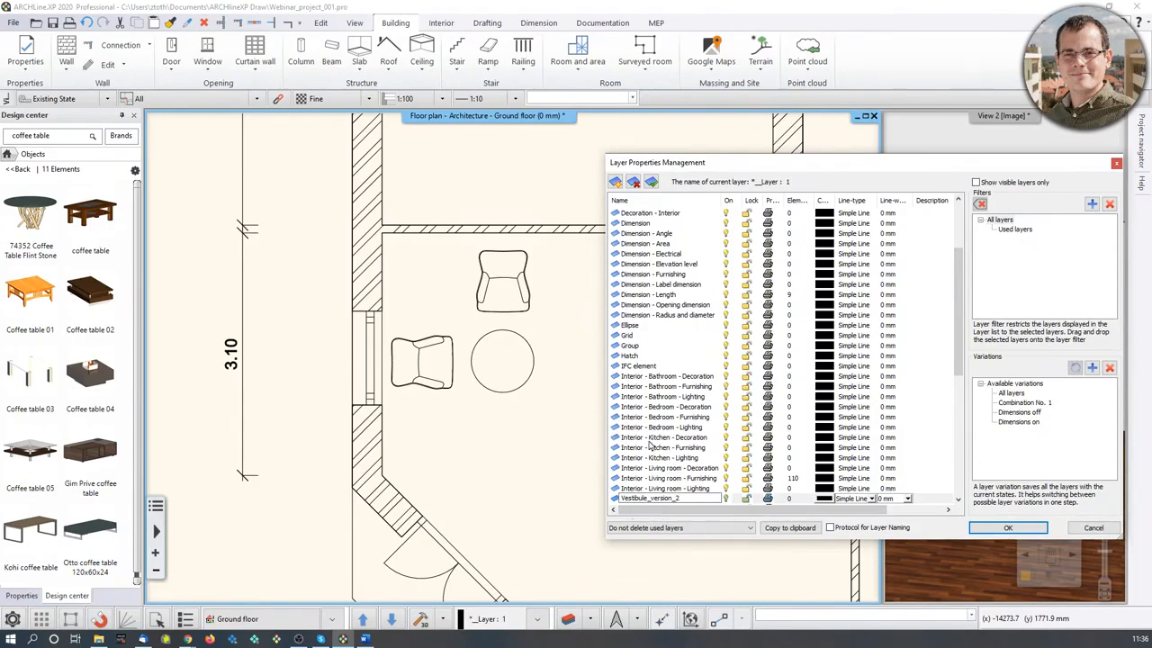
key("Return")
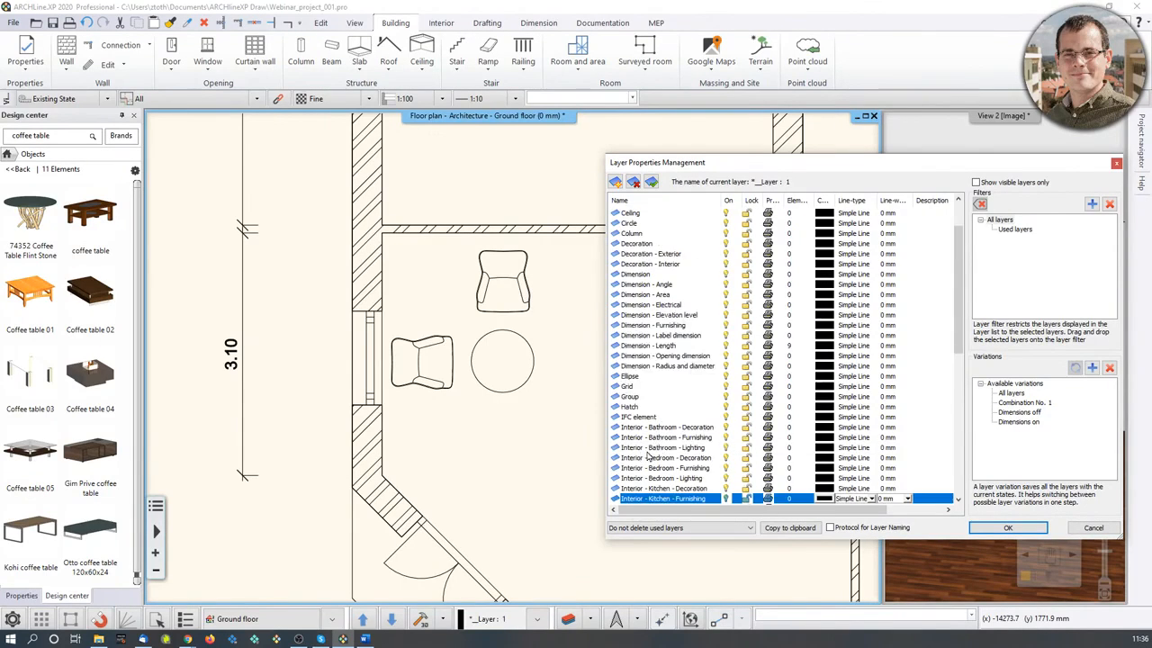
scroll(675, 437, "down", 10)
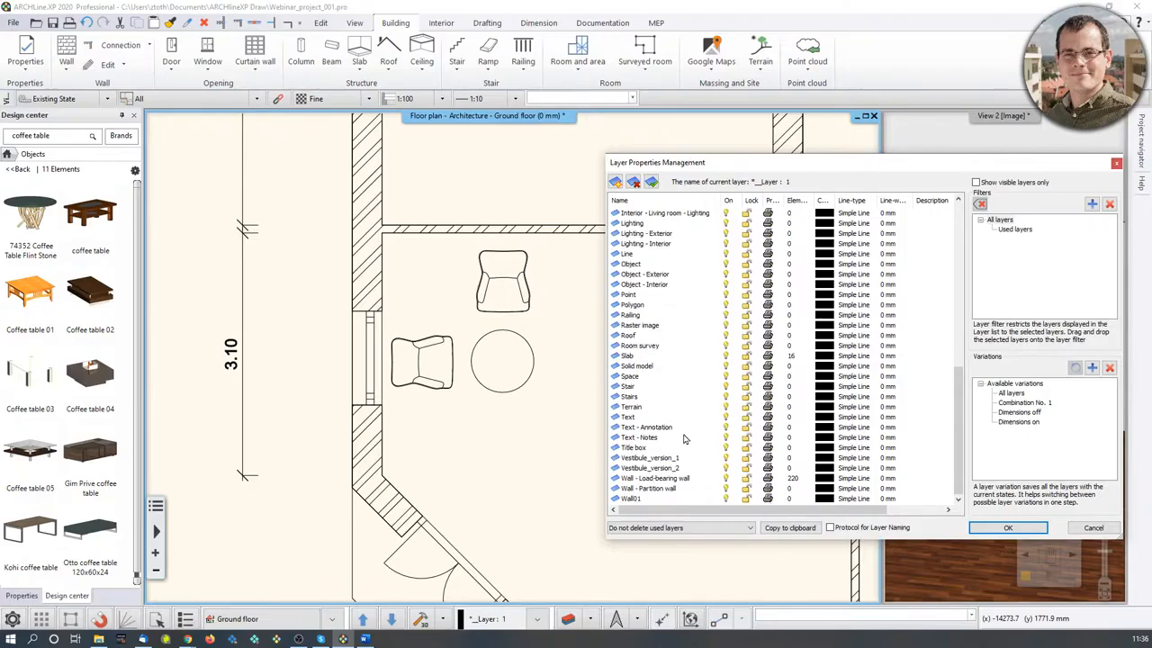
left_click(1001, 528)
Step: Assign the round coffee table and the two armchairs beside it to the Vestibule_version_1 layer
left_click(406, 260)
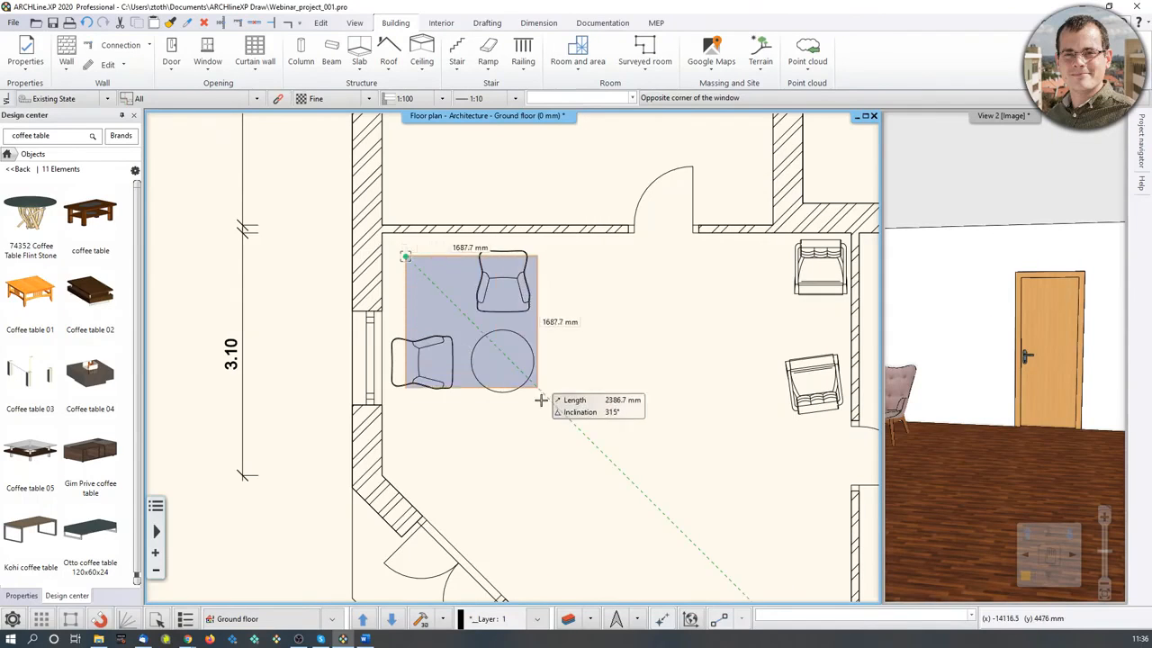
left_click(559, 421)
left_click(417, 379, "shift")
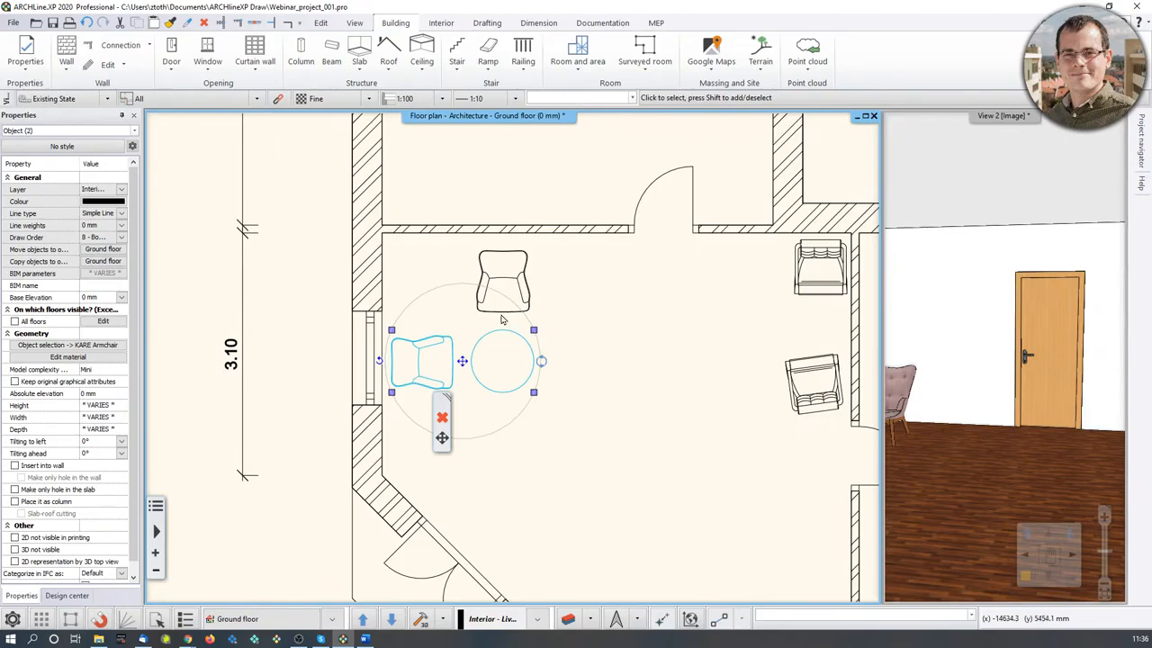
left_click(509, 275, "shift")
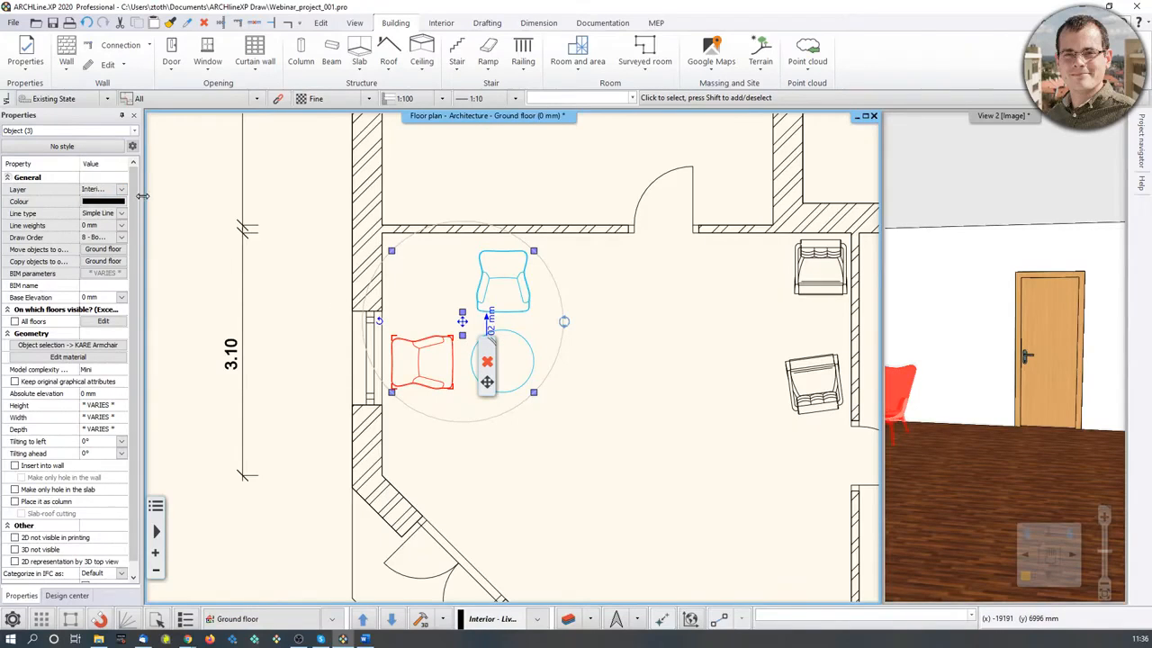
left_click_drag(142, 196, 223, 195)
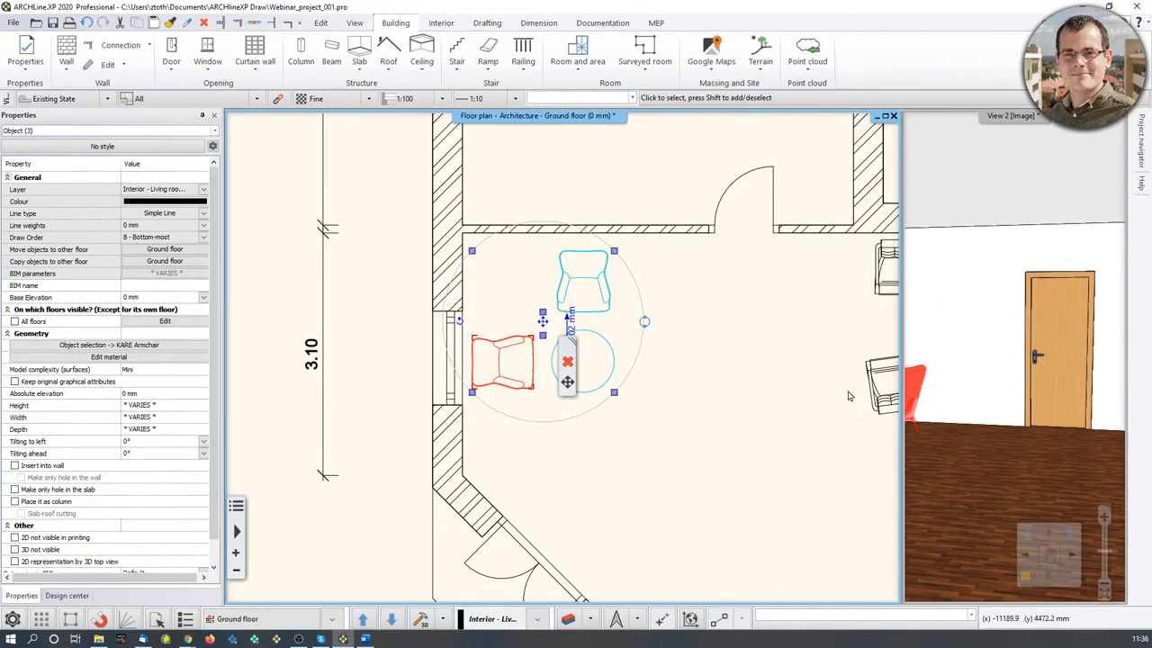
left_click(184, 190)
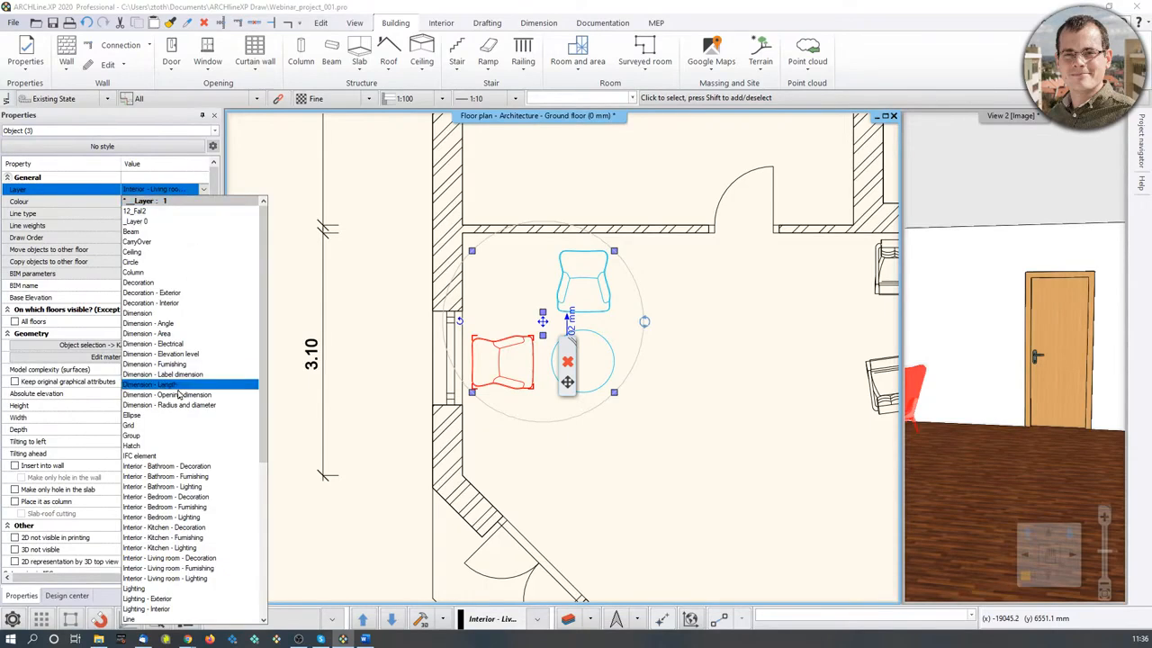
scroll(185, 405, "down", 4)
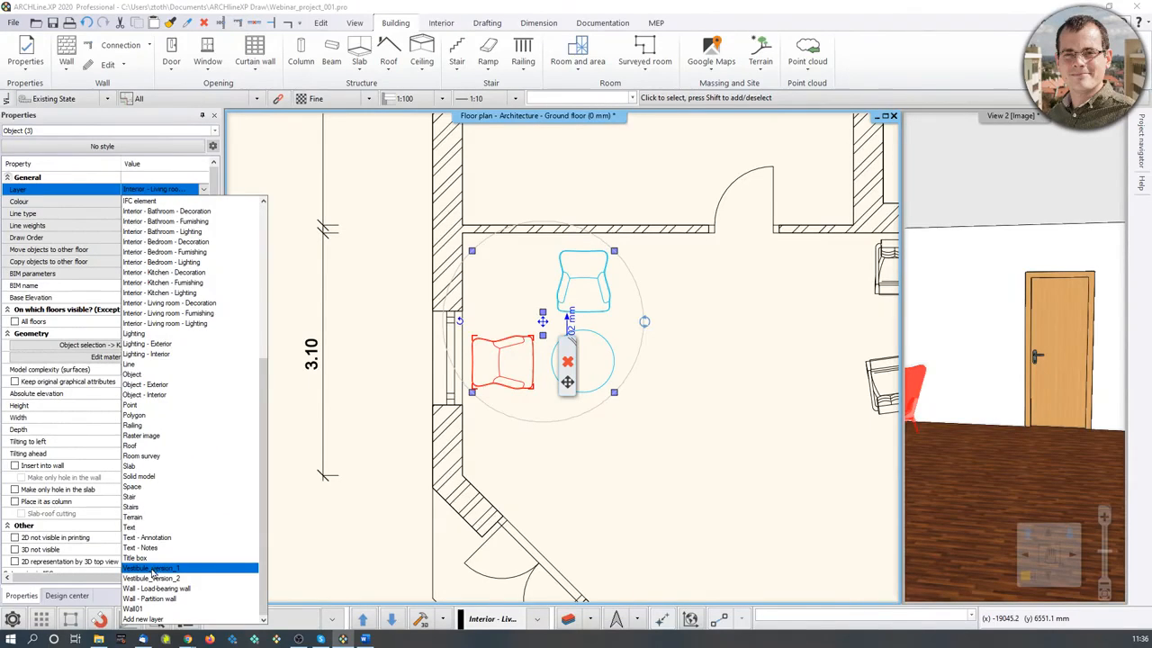
left_click(153, 570)
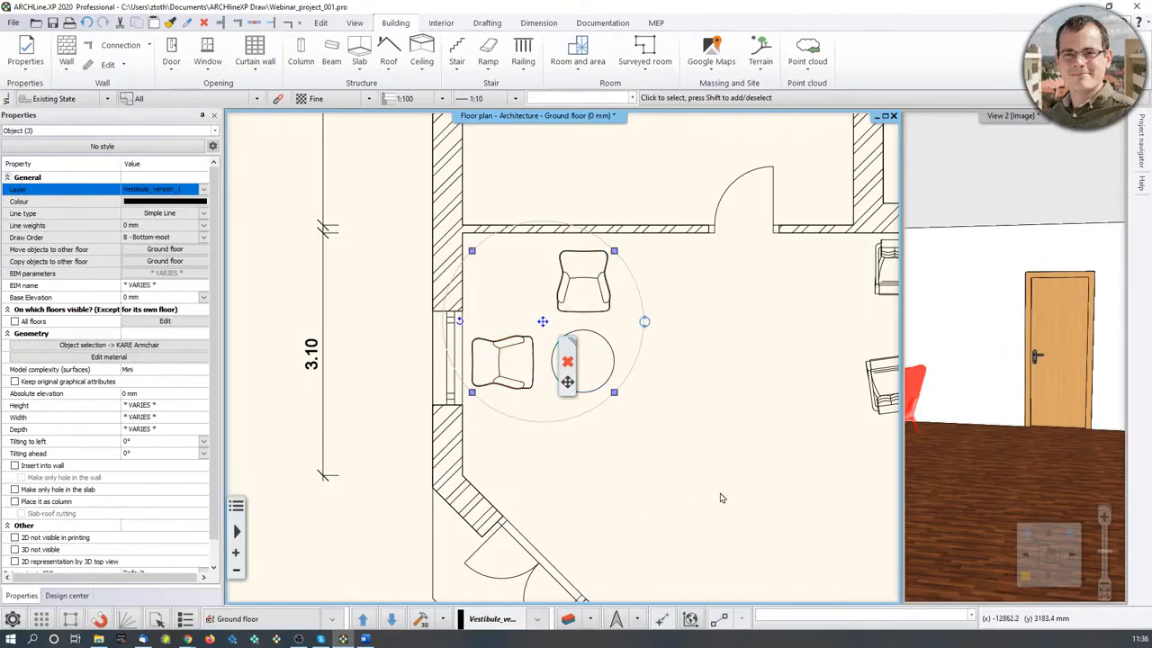
Step: Assign the two armchairs along the partition wall opposite the coffee table to the Vestibule_version_2 layer
middle_click_drag(695, 396, 580, 405)
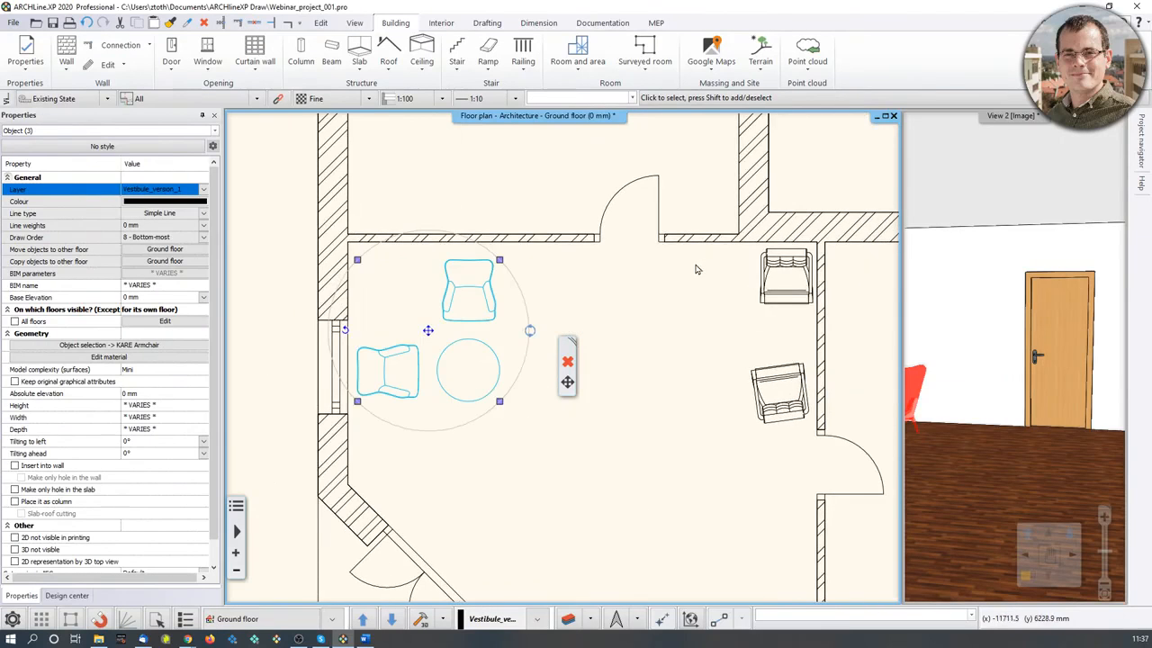
left_click_drag(699, 267, 809, 454)
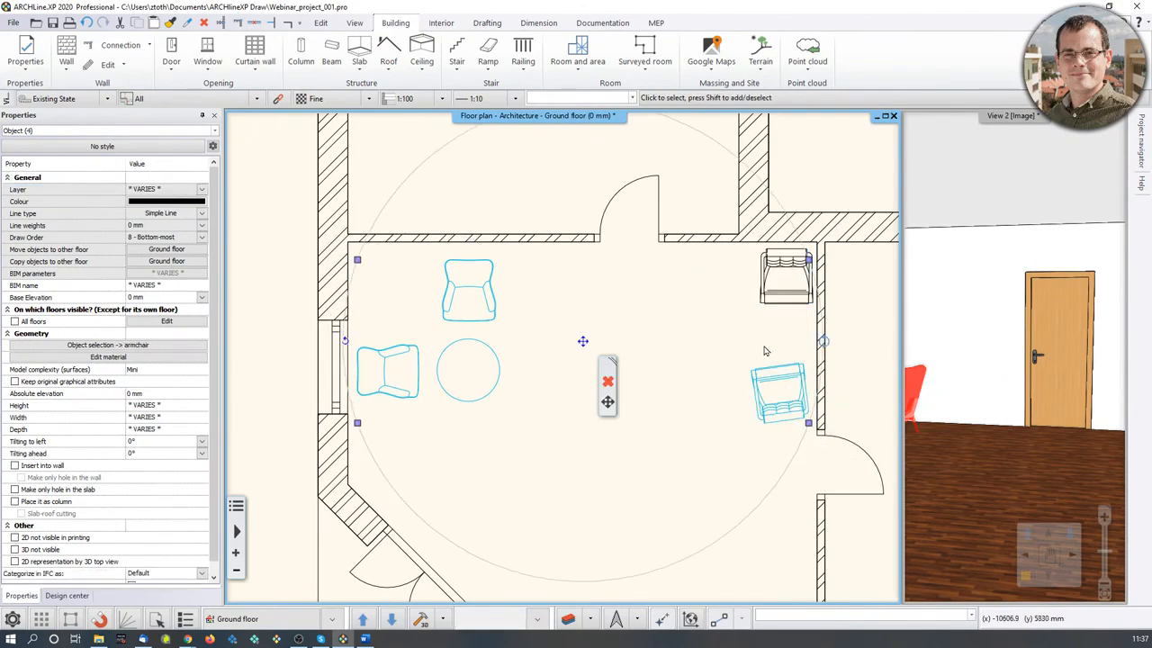
left_click_drag(715, 402, 720, 448)
left_click(787, 275)
left_click(779, 392, "shift")
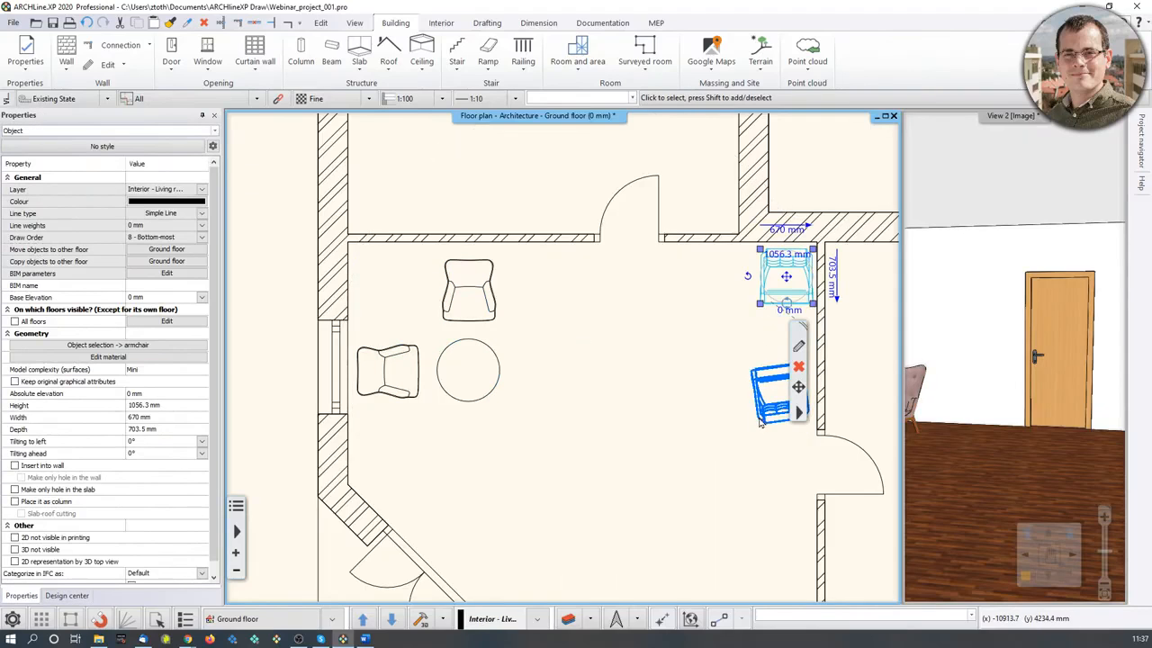
left_click(202, 189)
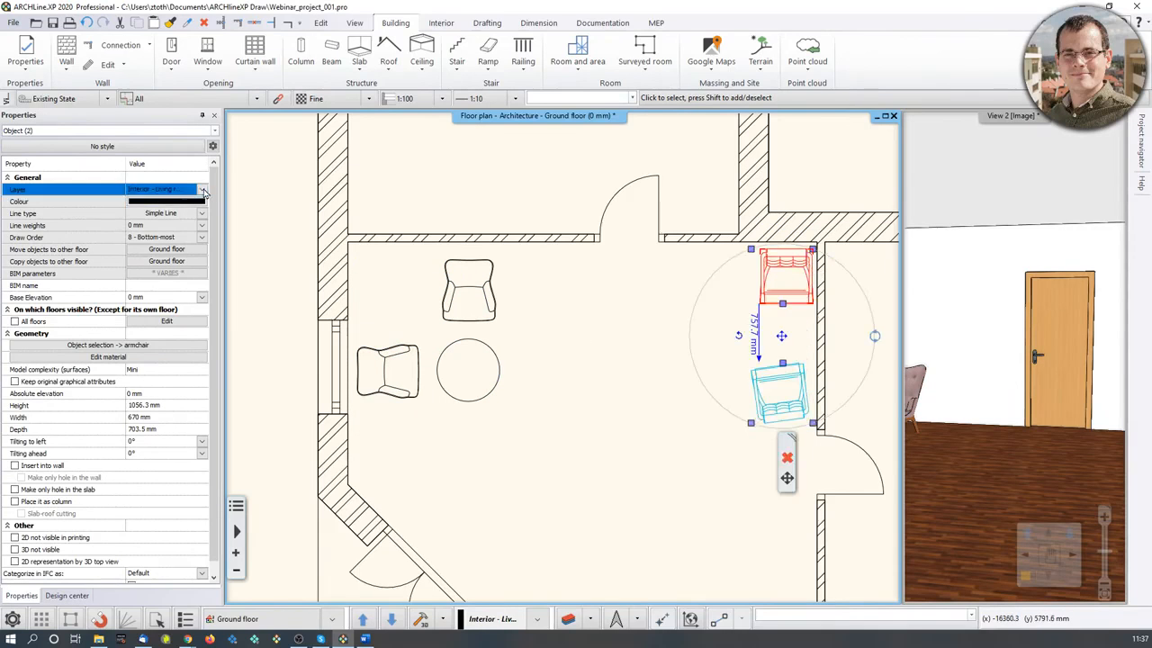
scroll(205, 496, "down", 1)
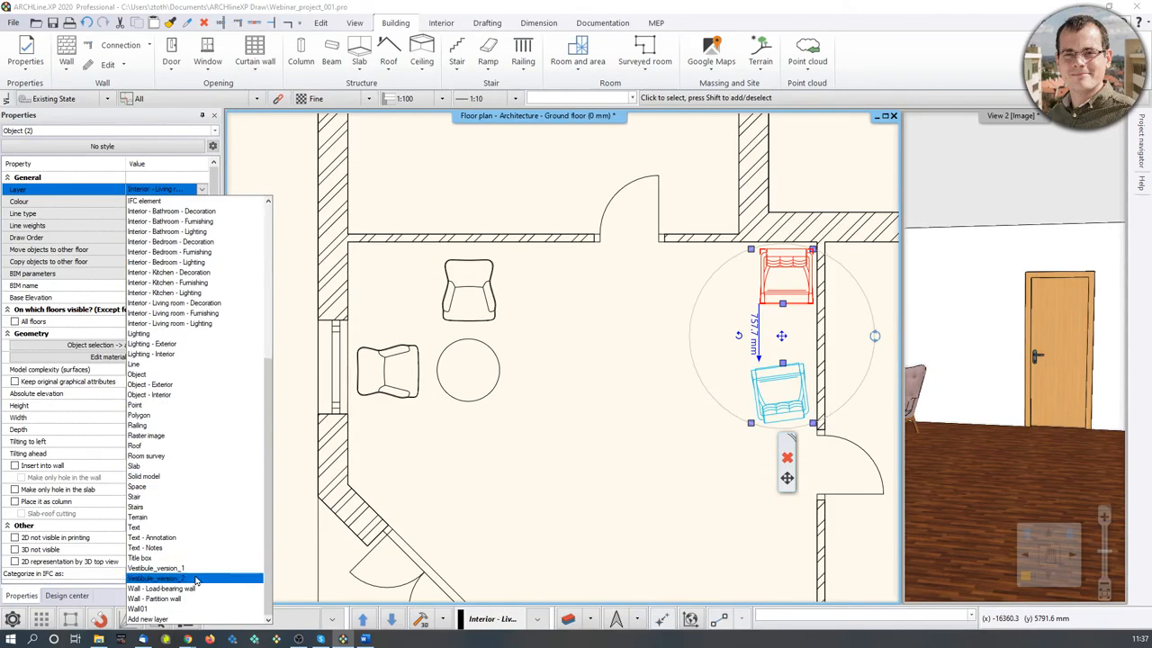
left_click(198, 577)
left_click(478, 441)
left_click(497, 425)
Step: Use Layer Walk on the floor plan to switch off only the Vestibule_version_2 layer, keeping Vestibule_version_1 shown
middle_click_drag(531, 336, 471, 350)
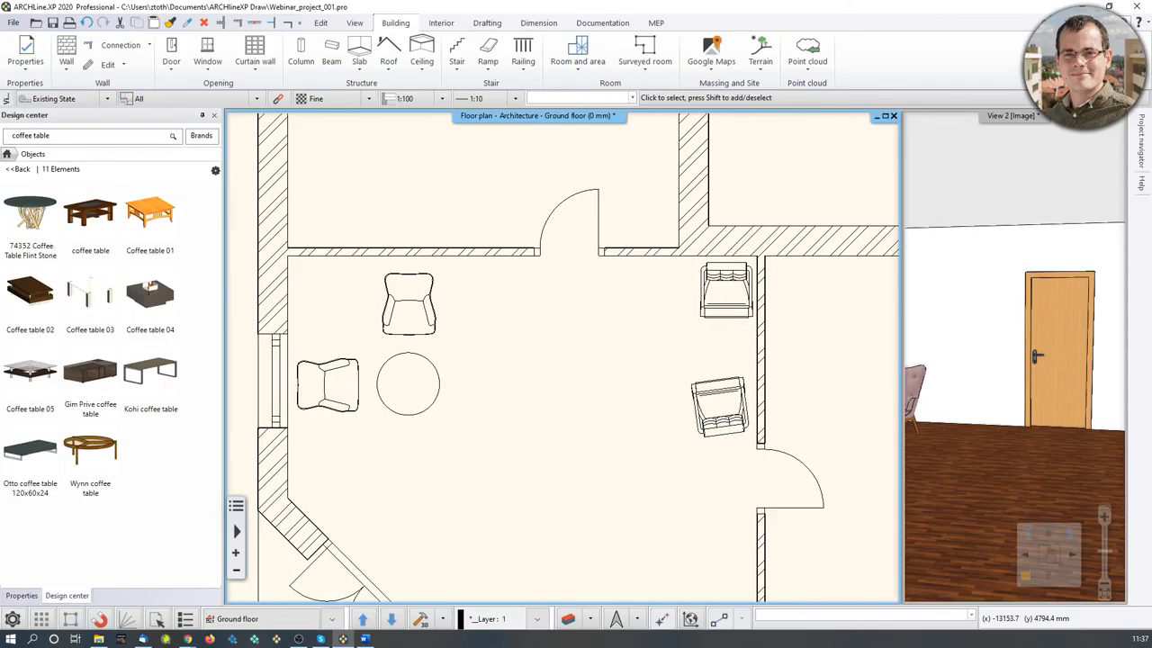
scroll(471, 350, "down", 2)
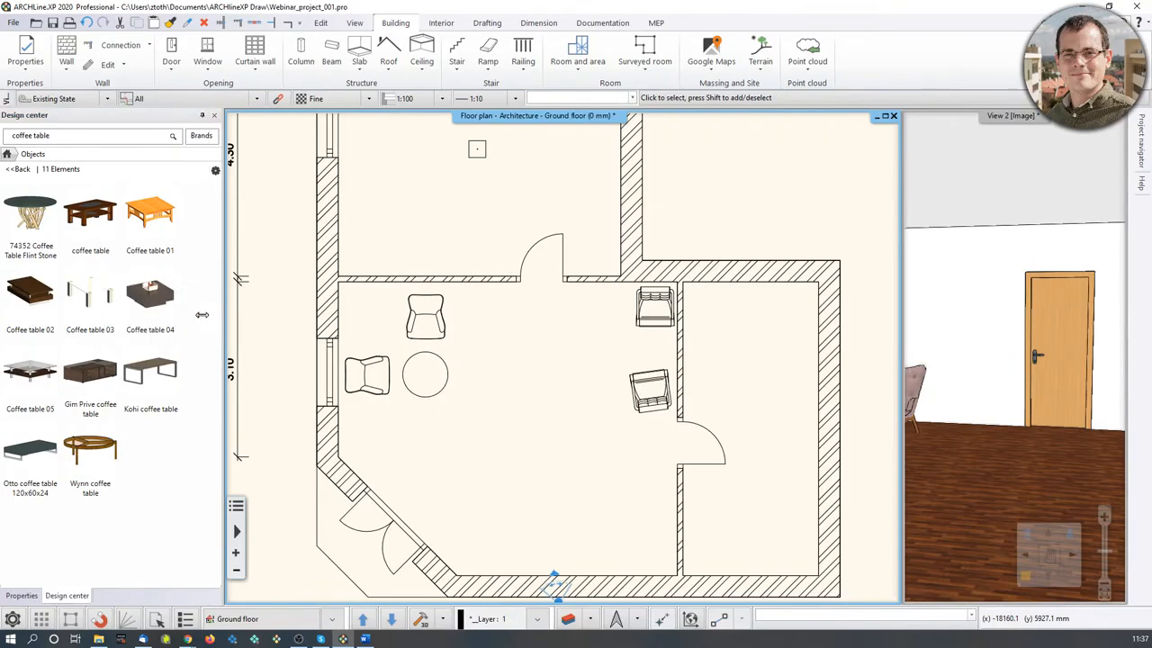
left_click_drag(202, 314, 162, 329)
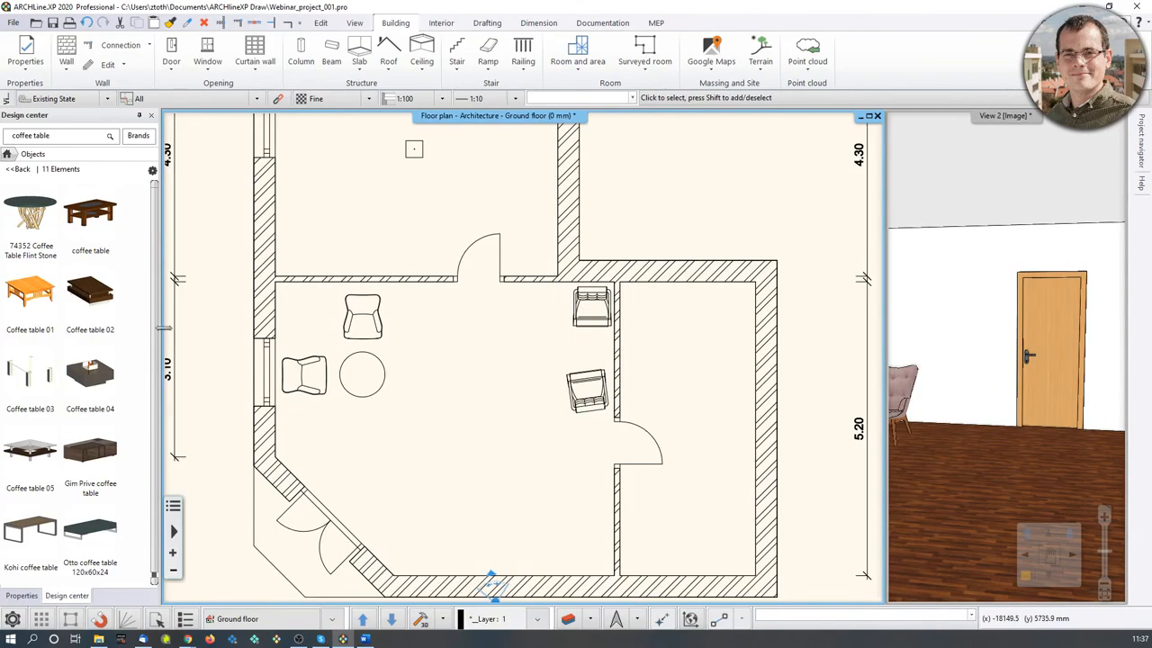
middle_click_drag(529, 333, 551, 349)
scroll(540, 349, "down", 2)
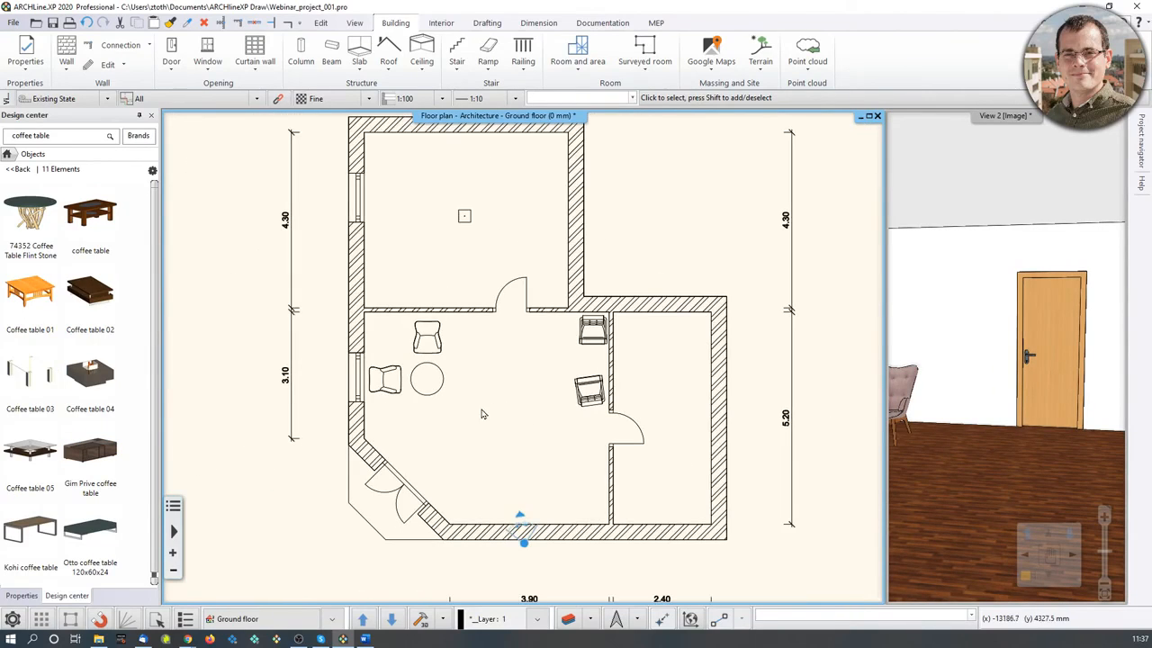
left_click(593, 619)
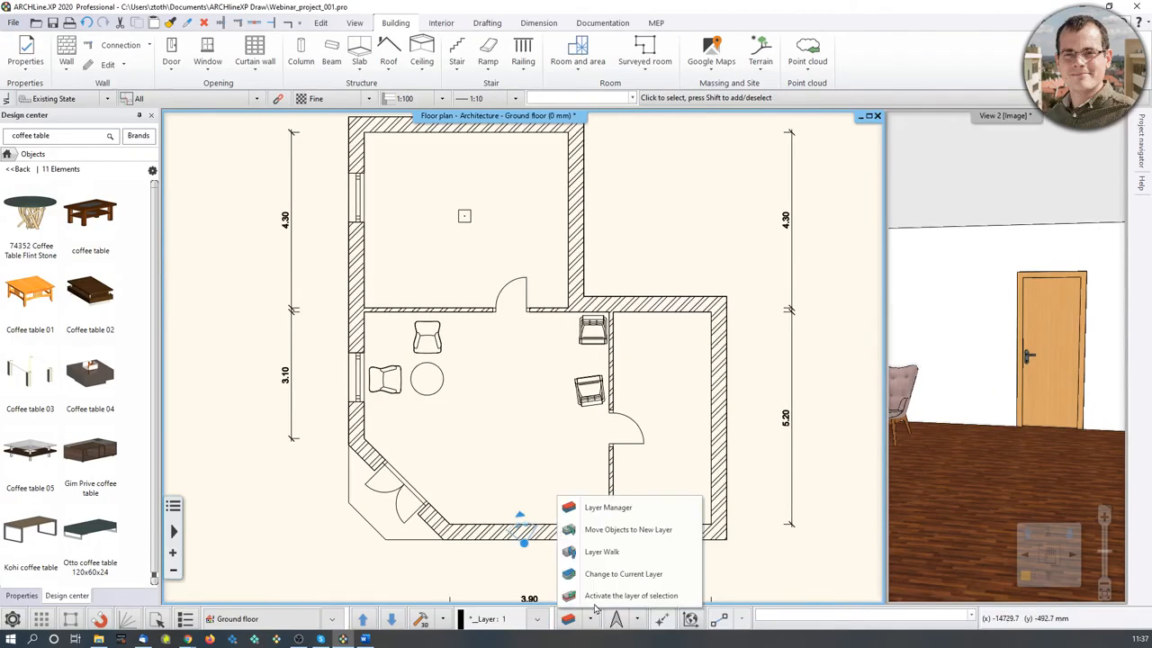
left_click(624, 551)
left_click_drag(665, 214, 796, 172)
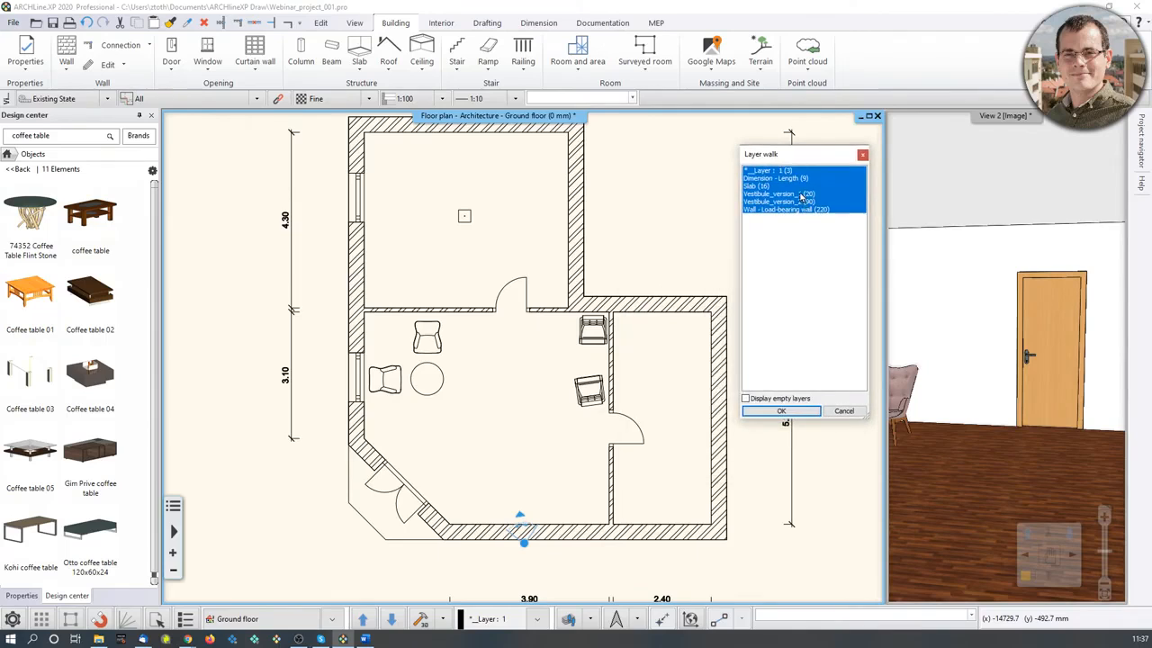
left_click(801, 194, "ctrl")
left_click(799, 201, "ctrl")
left_click(803, 195, "ctrl")
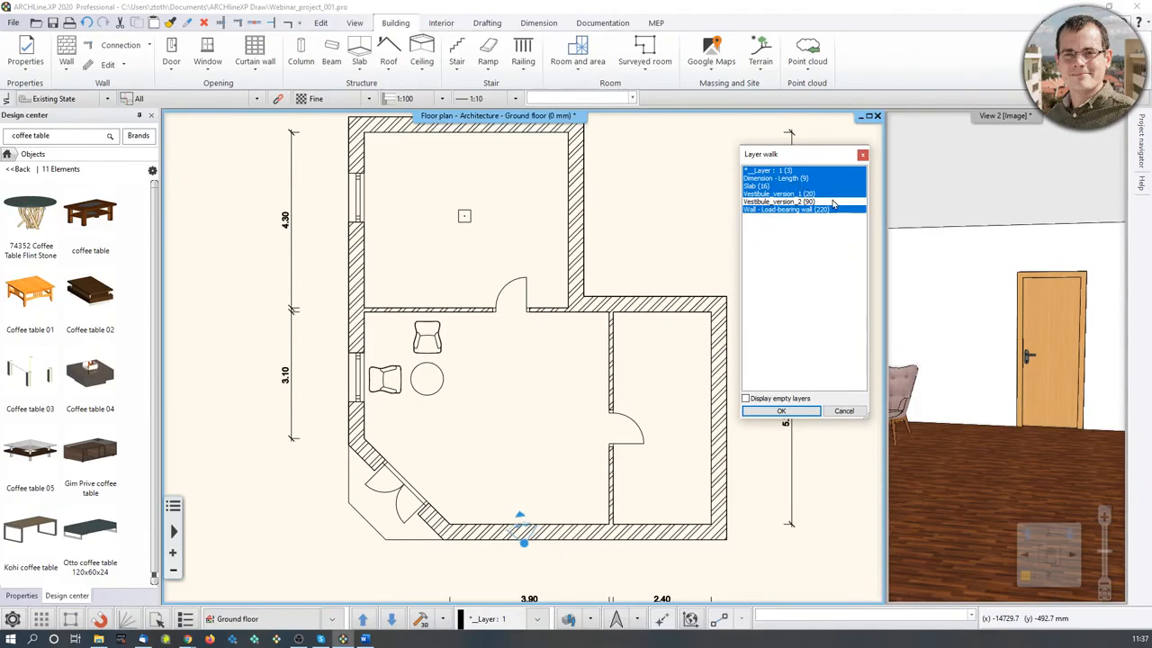
left_click(781, 410)
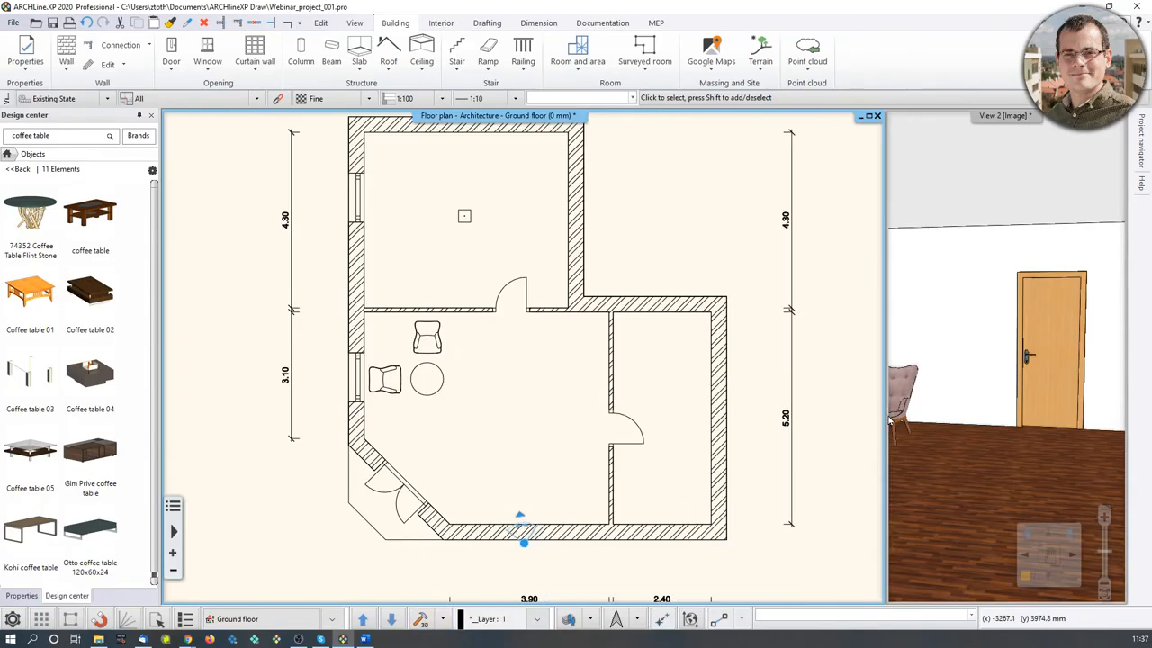
Step: Enlarge the 3D view to inspect the living room furniture, and make the ground floor plan active again
left_click(995, 393)
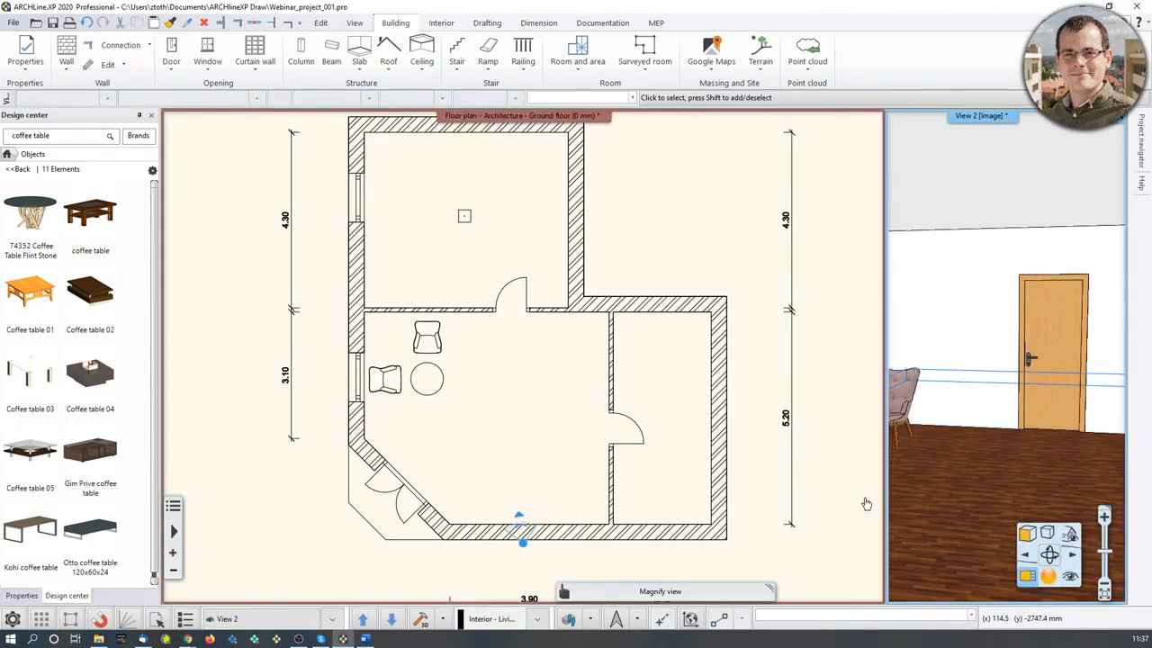
left_click(1028, 577)
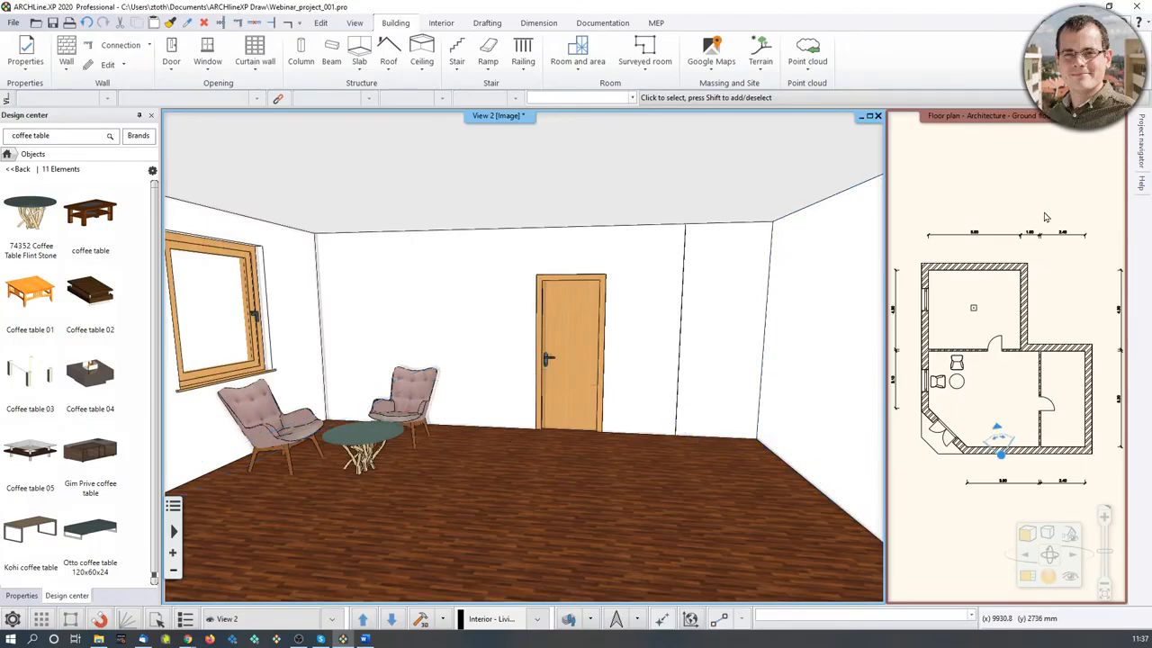
left_click(960, 358)
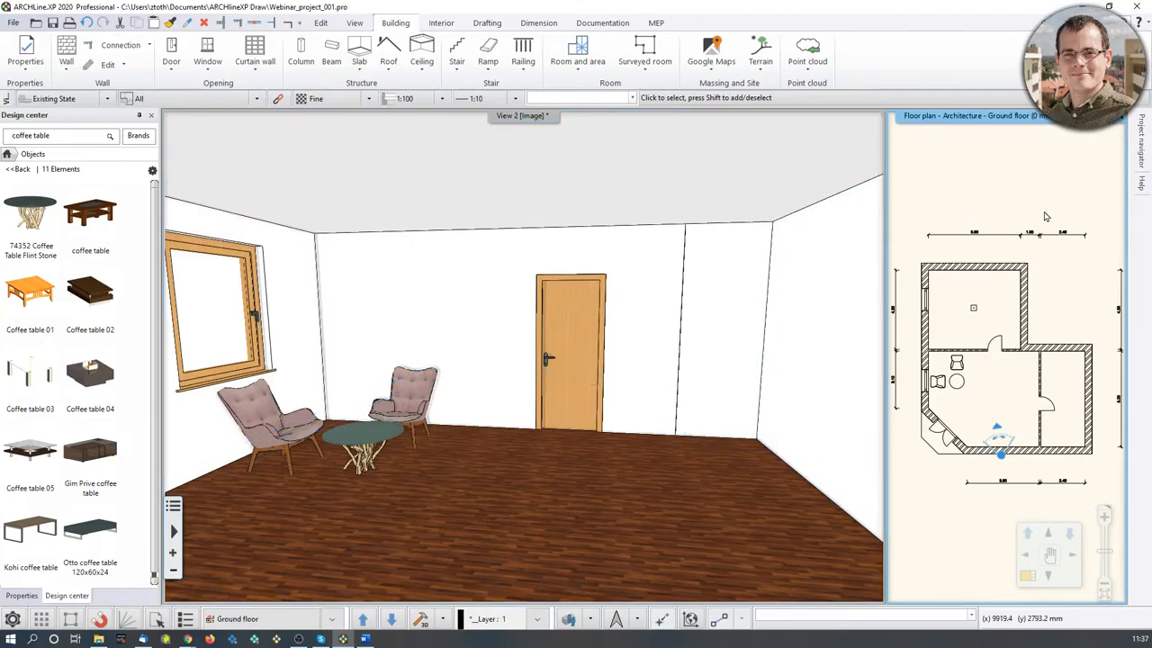
Step: Use Layer Walk on the floor plan to switch off only the Vestibule_version_1 layer, keeping Vestibule_version_2 shown
left_click(573, 619)
left_click(793, 203)
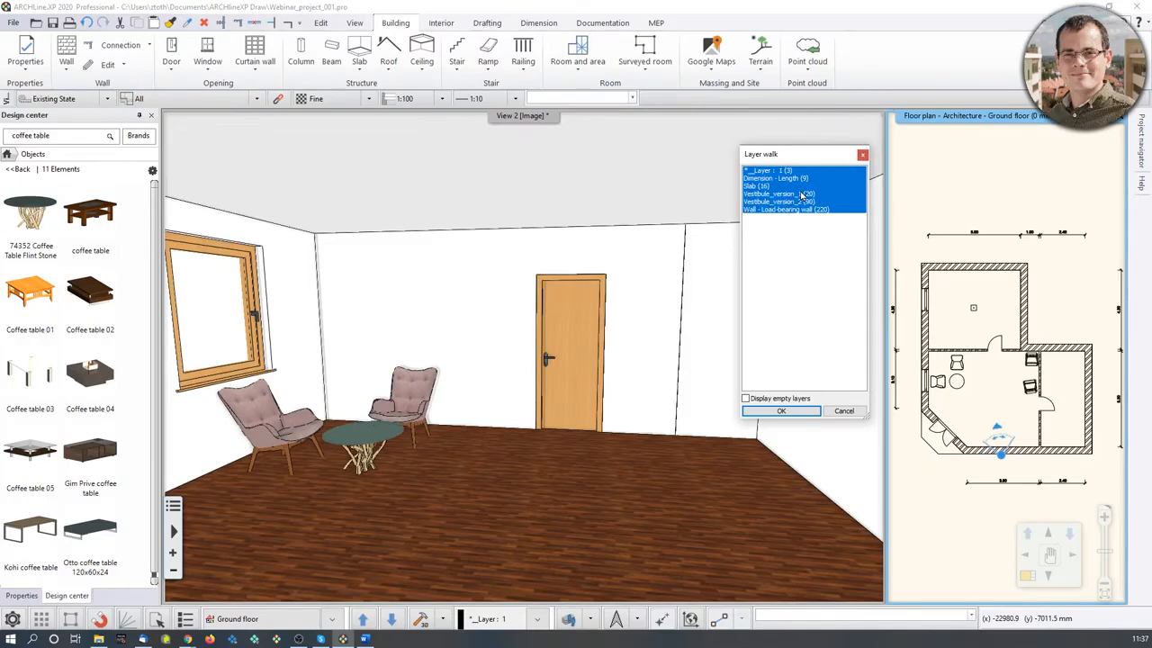
left_click(800, 195)
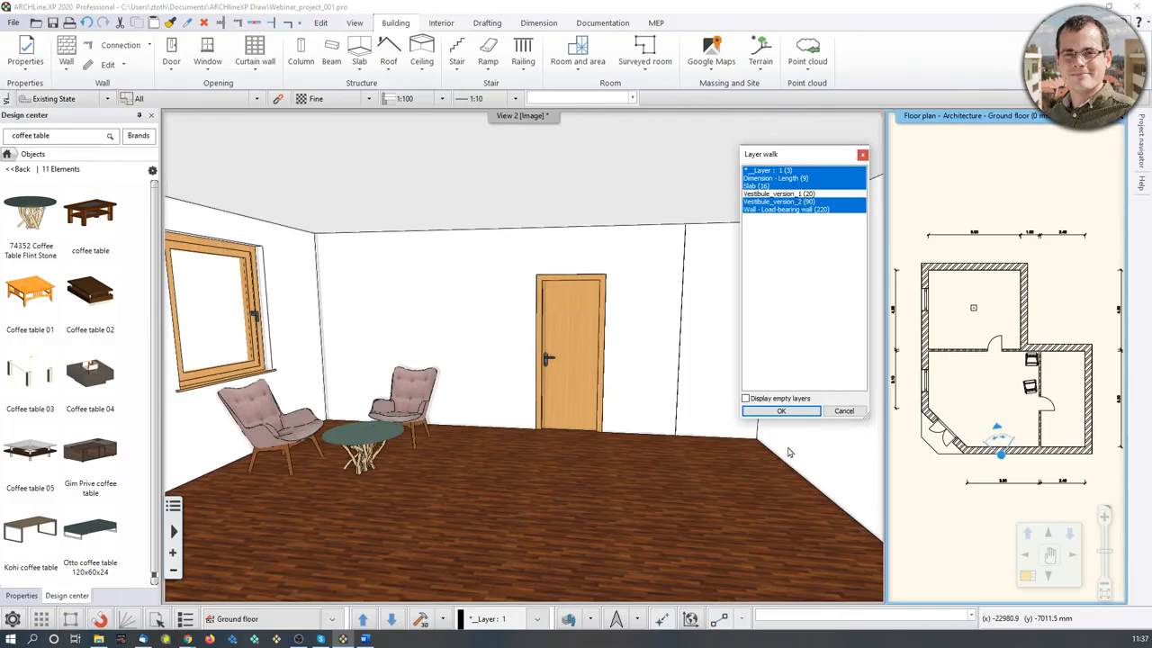
left_click(800, 411)
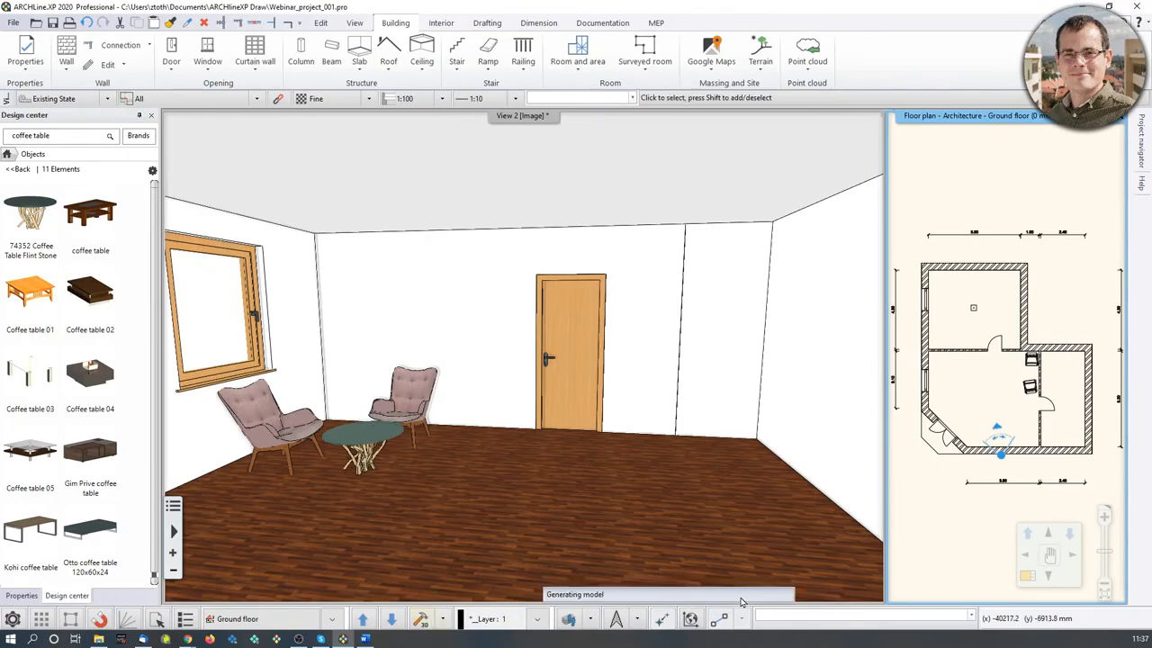
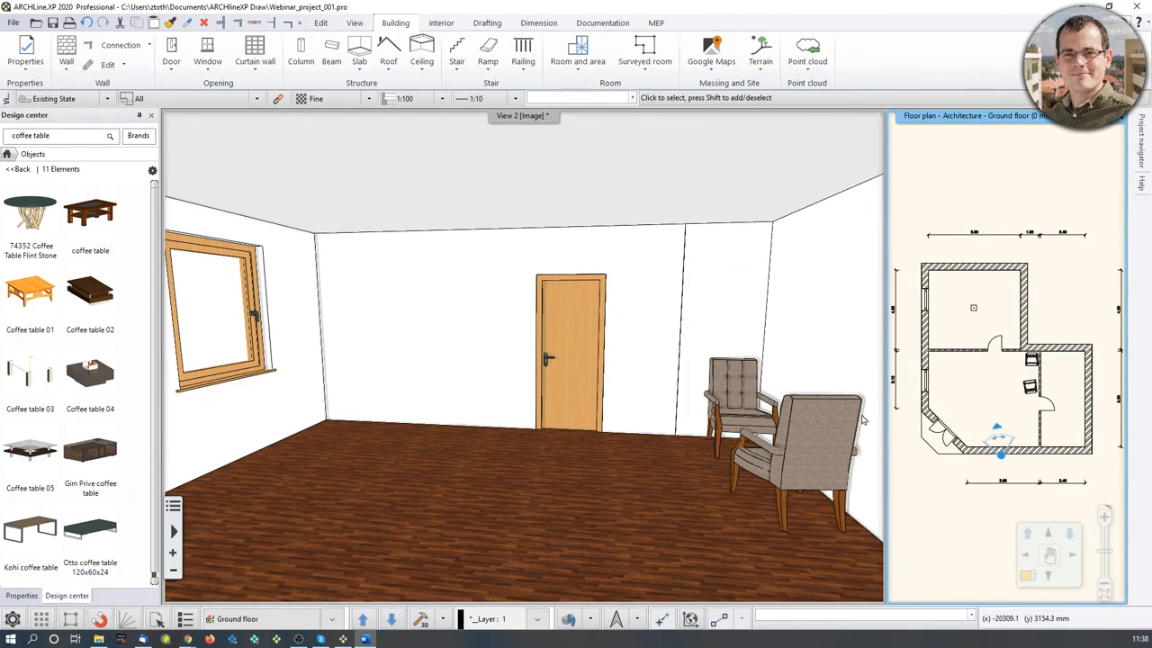
Step: Move the armchair nearest the partition wall's door across the vestibule to the corner beside the window
scroll(957, 333, "up", 4)
left_click(938, 323)
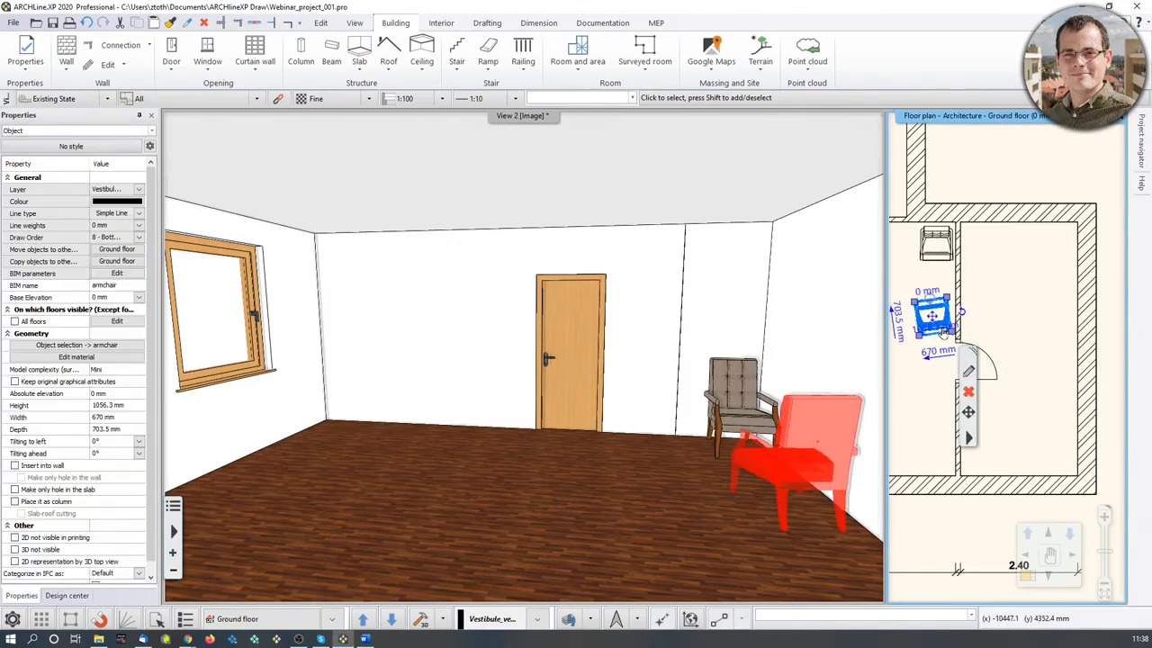
middle_click_drag(939, 323, 1027, 331)
left_click(1023, 323)
left_click(923, 334)
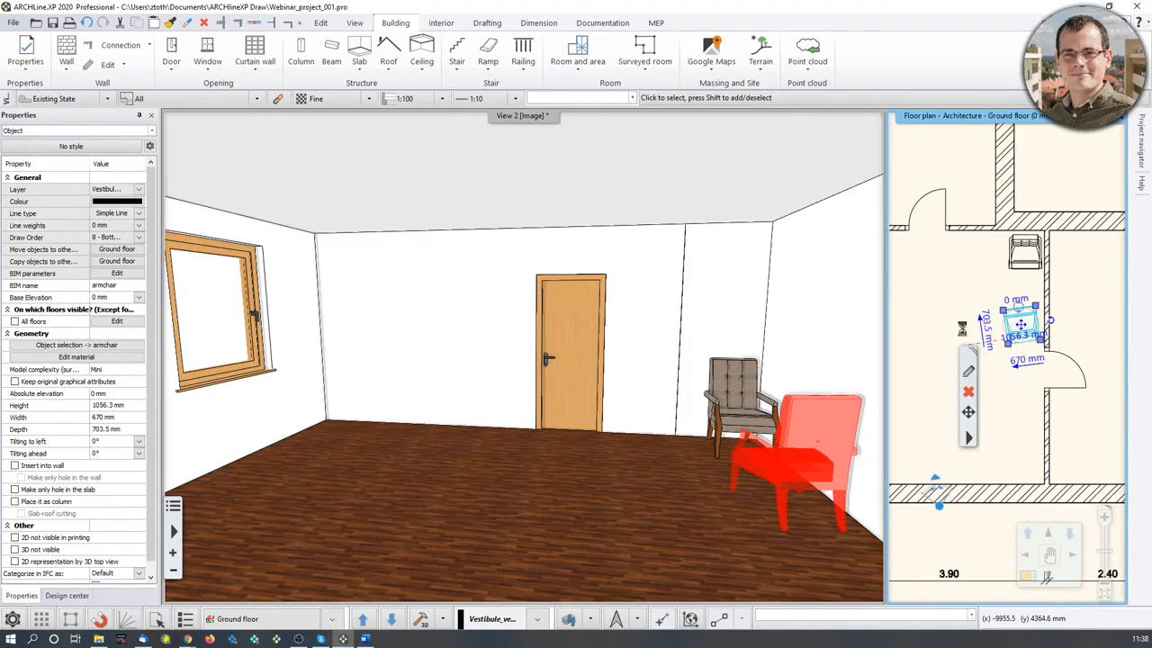
left_click(342, 501)
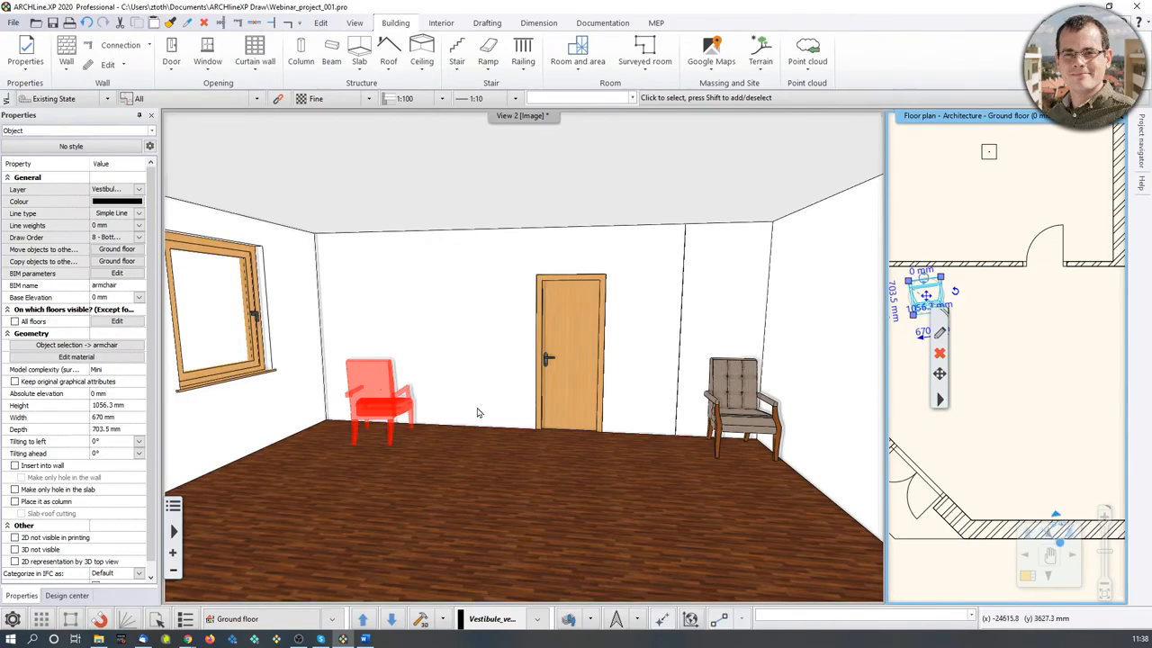
Step: Rotate the moved armchair in the 3D view so that it stands square to the walls, facing into the room
scroll(480, 416, "up", 4)
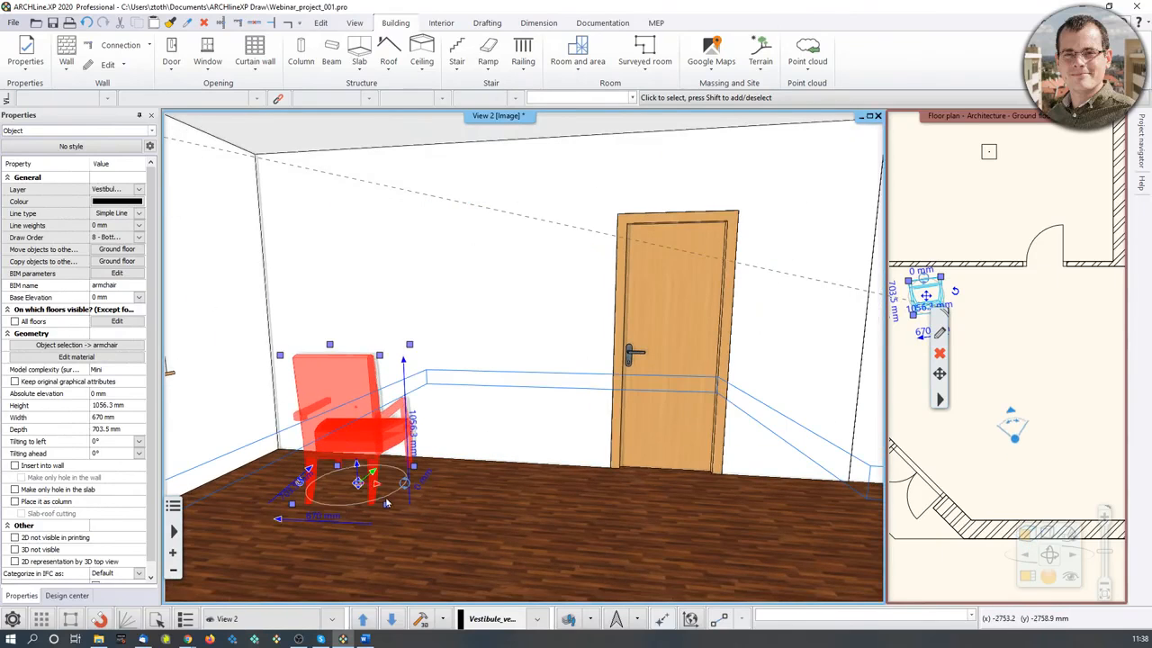
left_click(404, 483)
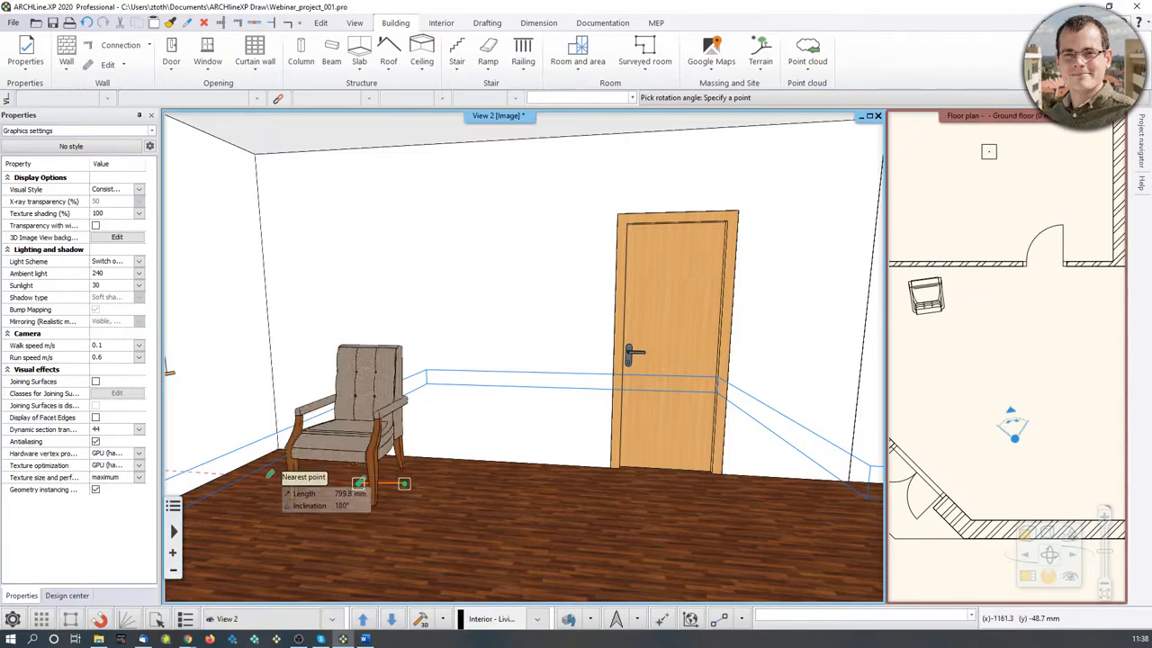
left_click(270, 474)
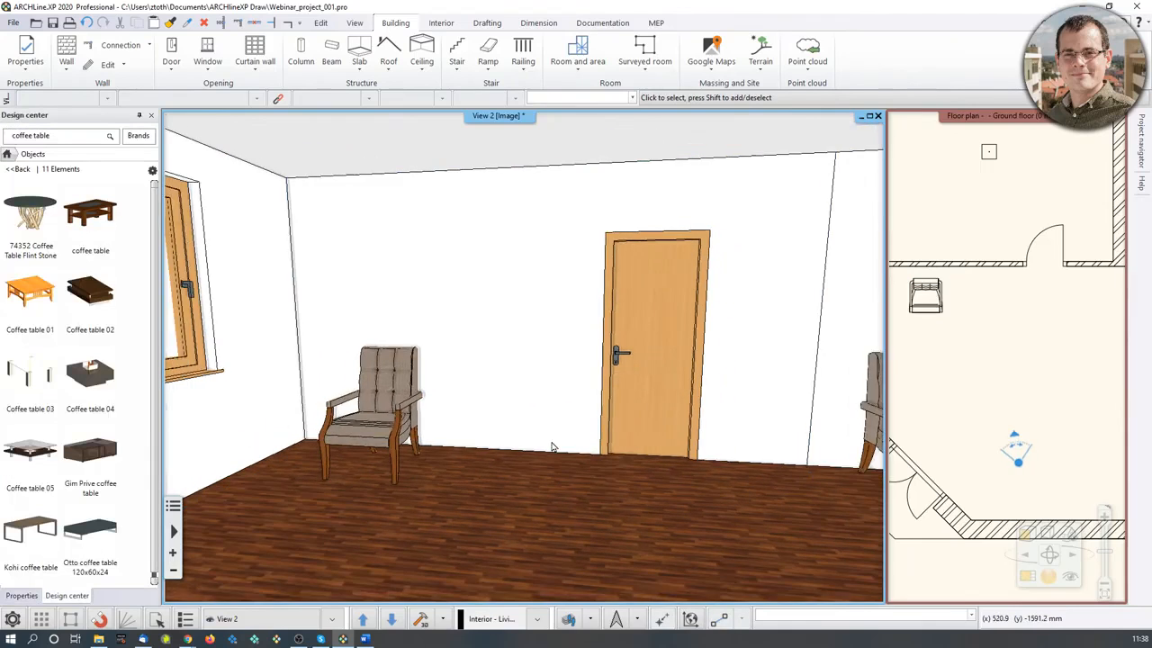
scroll(591, 437, "down", 2)
middle_click_drag(701, 426, 588, 432)
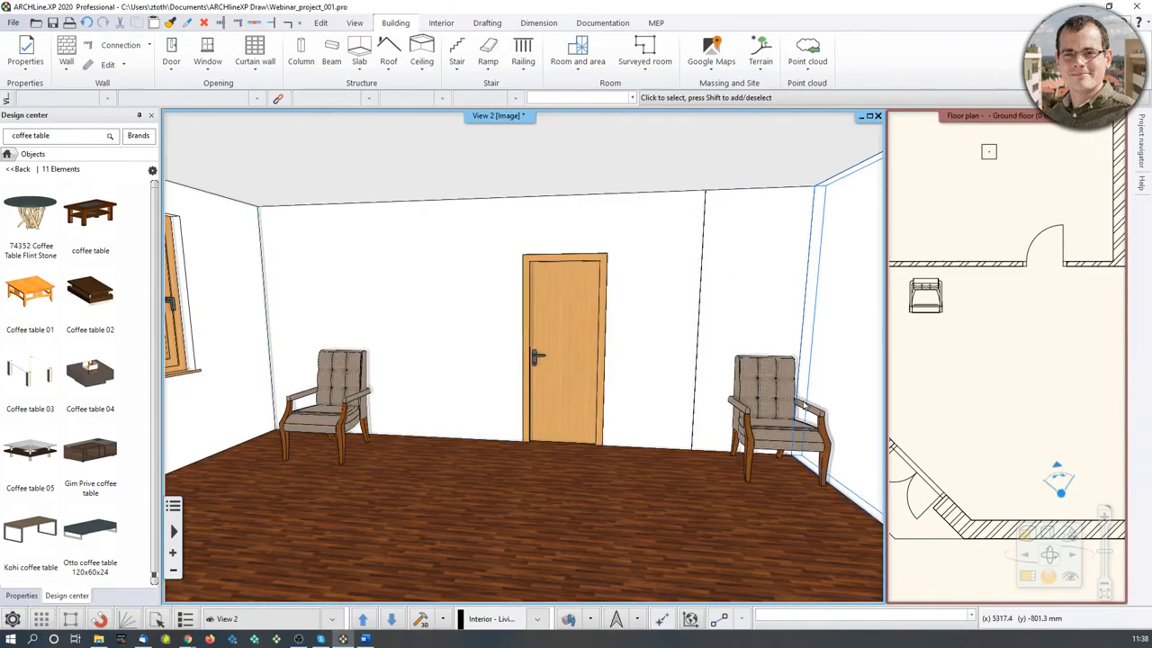
Step: Use Layer Walk on the floor plan to show all layers again except Vestibule_version_2, bringing back the Vestibule_version_1 furniture
middle_click_drag(883, 394, 878, 392)
middle_click_drag(951, 383, 964, 394)
scroll(964, 378, "down", 3)
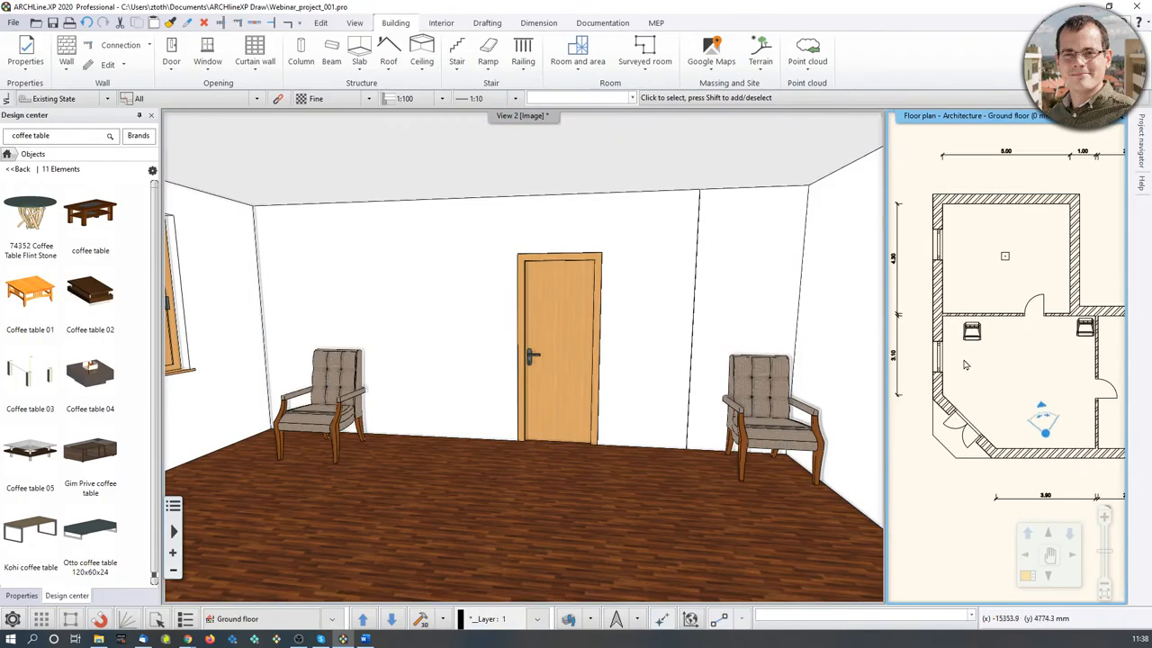
left_click(592, 621)
left_click(602, 549)
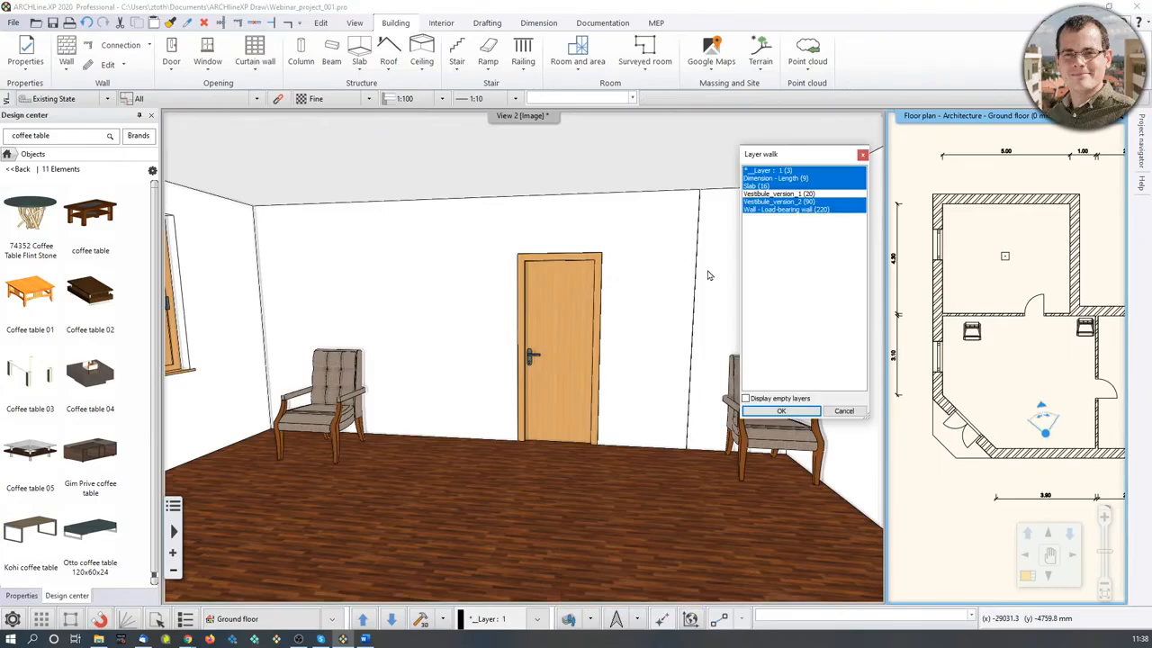
left_click(784, 196)
left_click(787, 206, "ctrl")
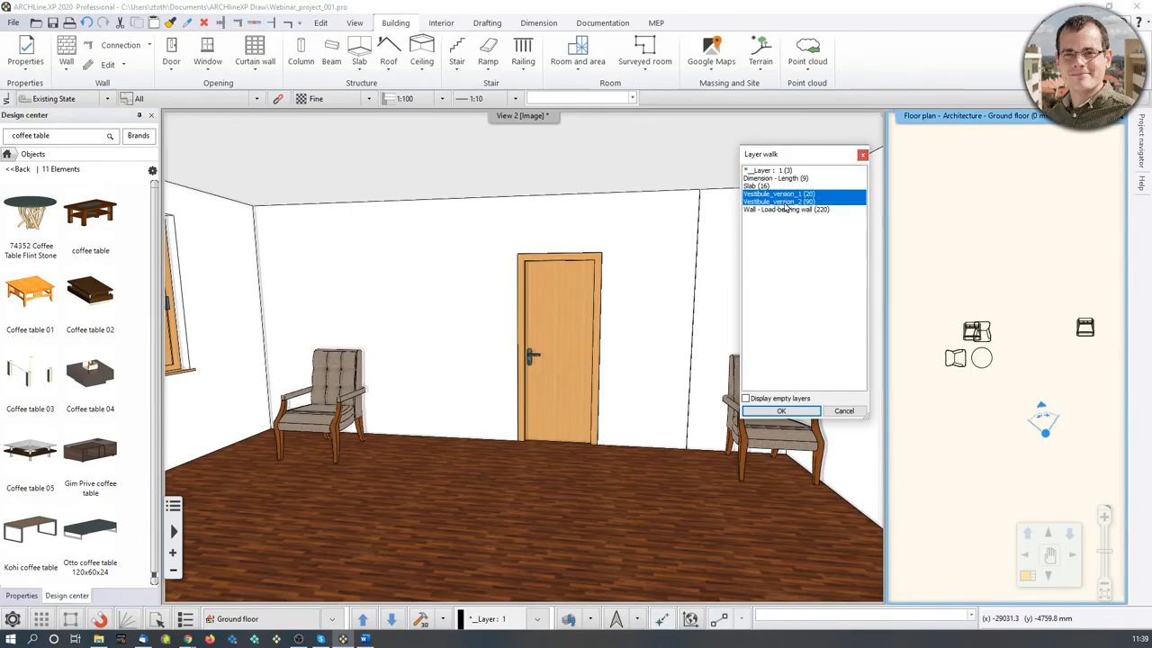
left_click_drag(789, 173, 789, 216)
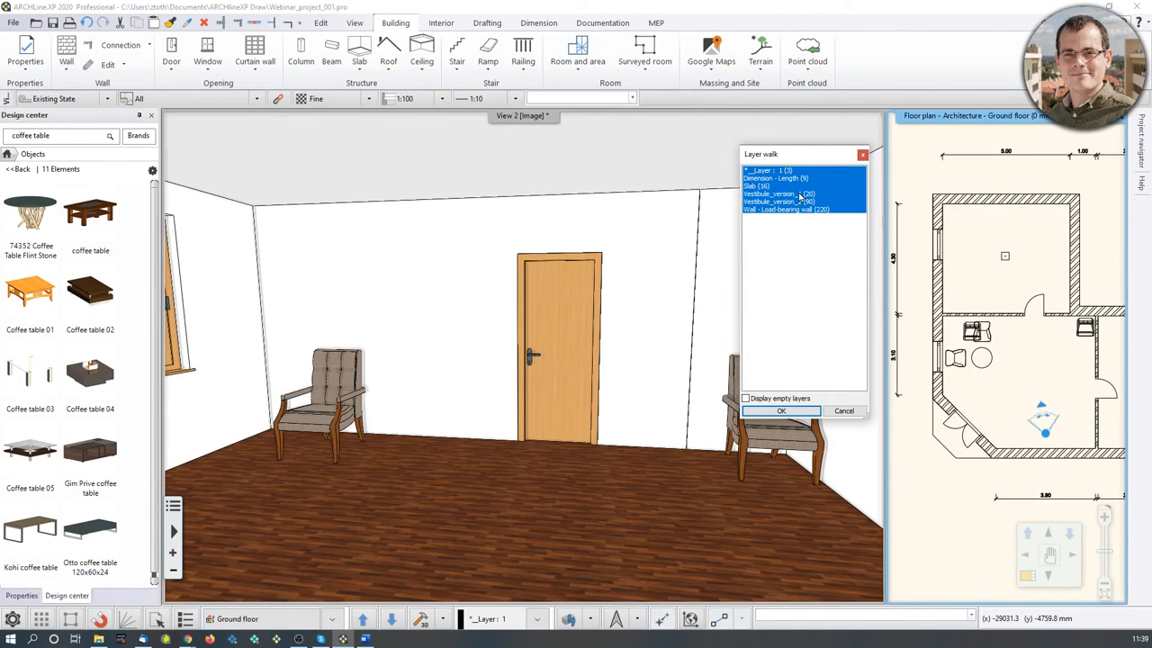
left_click(800, 202)
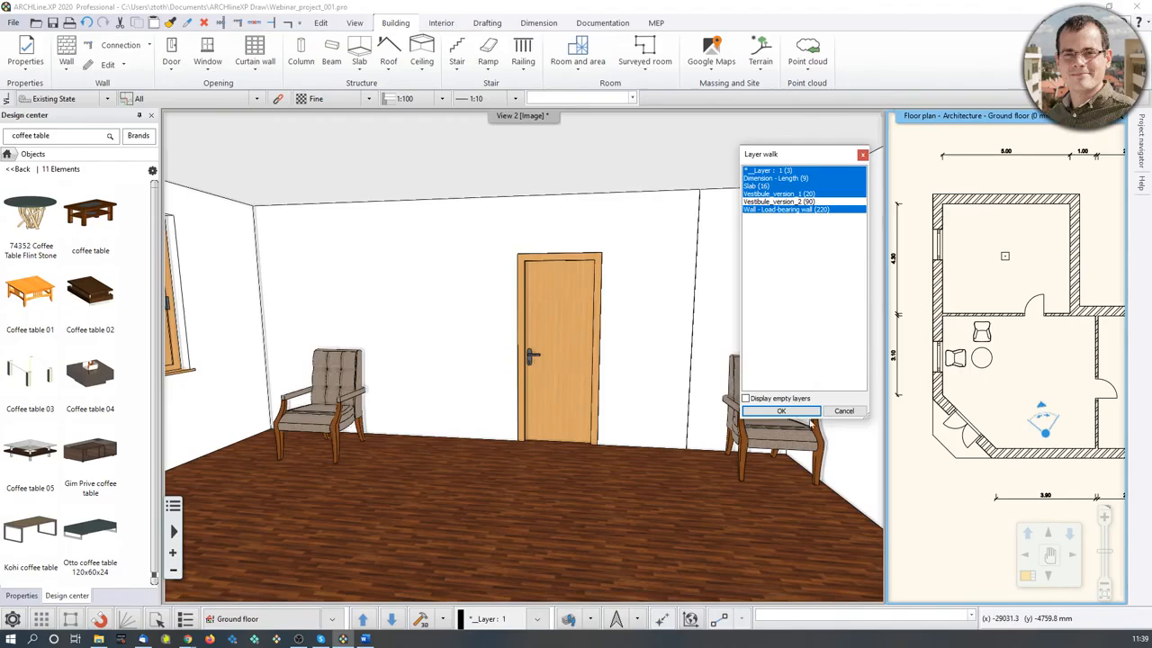
left_click(806, 411)
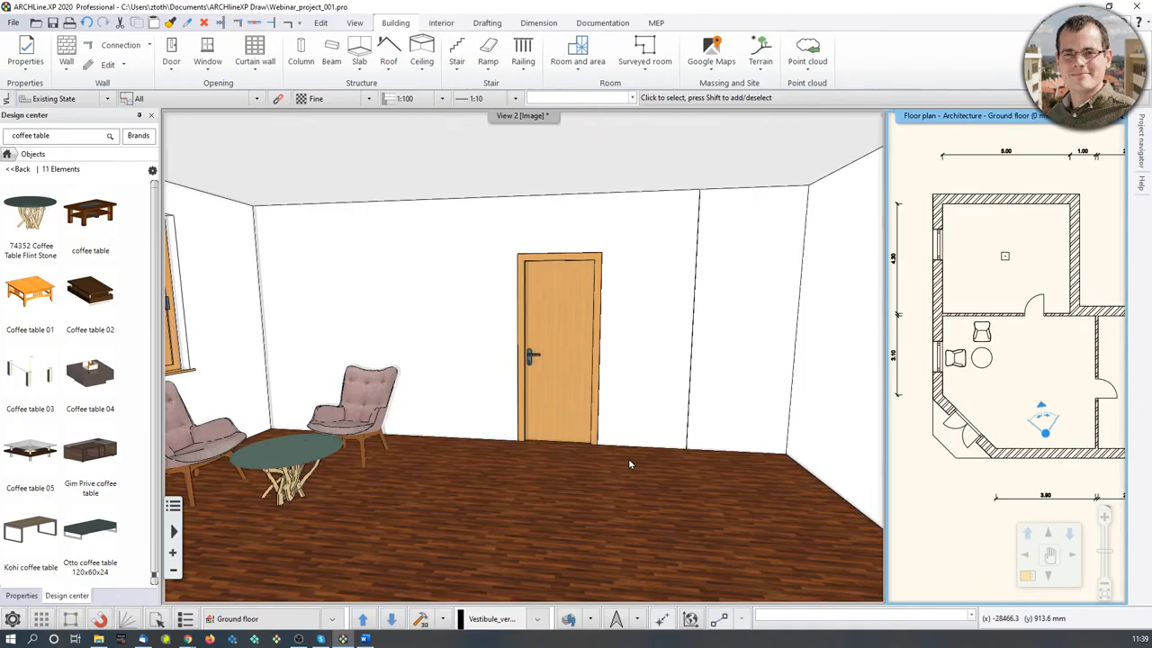
Step: Generate a 3D model of only the armchair between the coffee table and the interior wall, and inspect it
left_click_drag(754, 419, 725, 429)
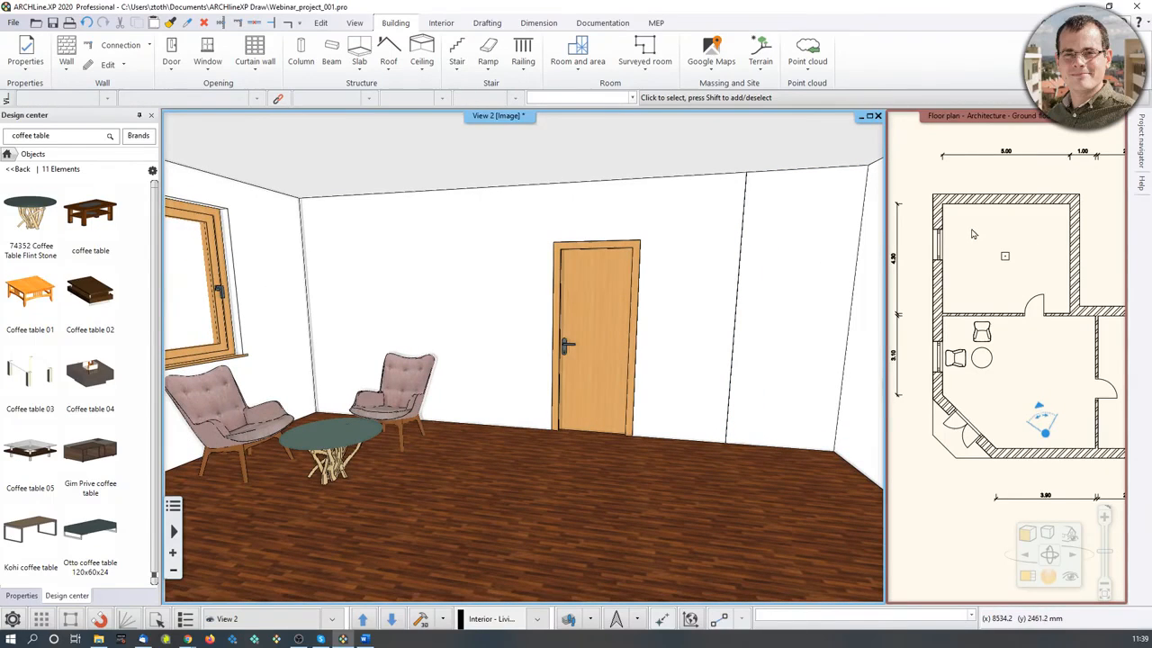
left_click(977, 333)
scroll(978, 333, "up", 5)
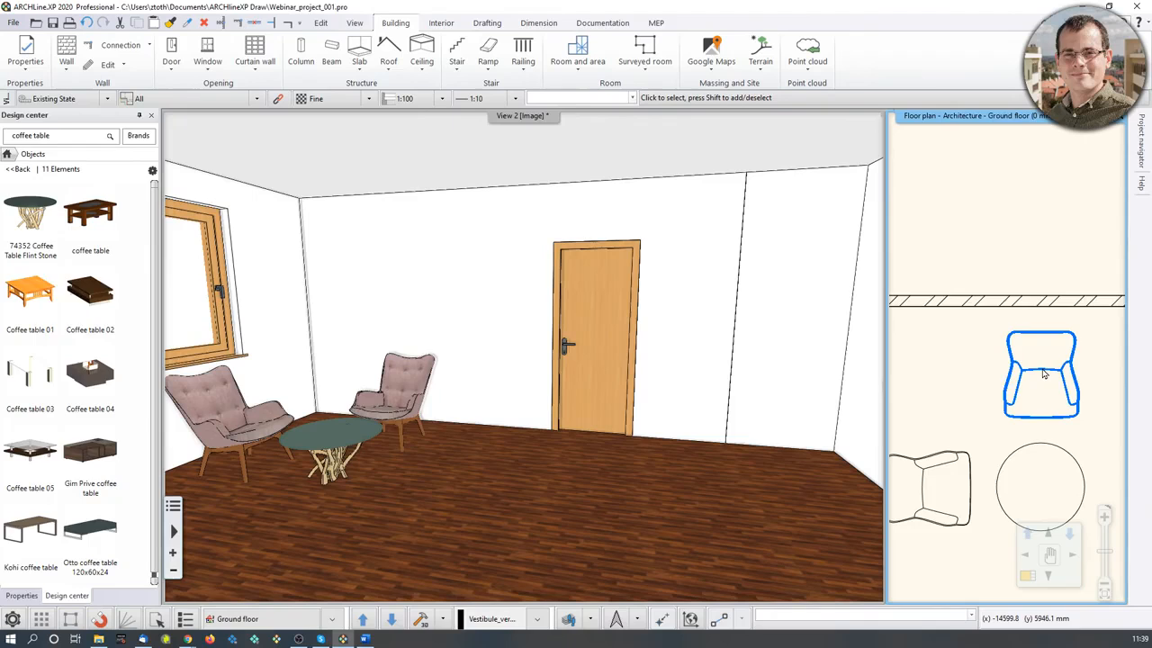
left_click(1020, 366)
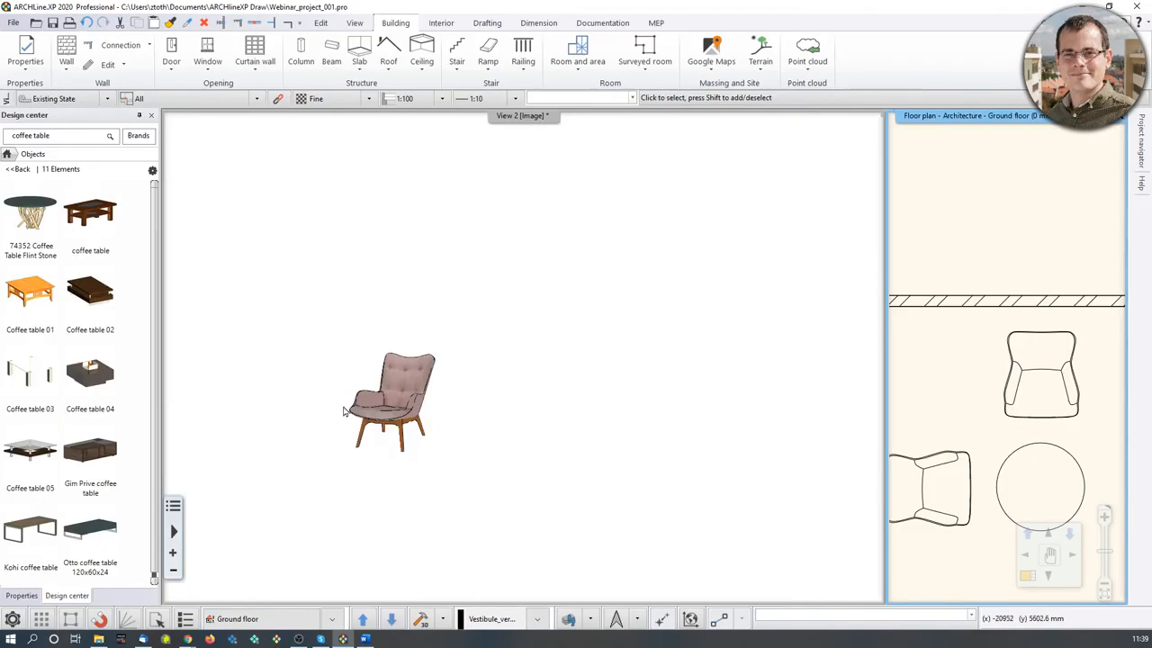
scroll(408, 389, "up", 5)
middle_click_drag(409, 389, 522, 336)
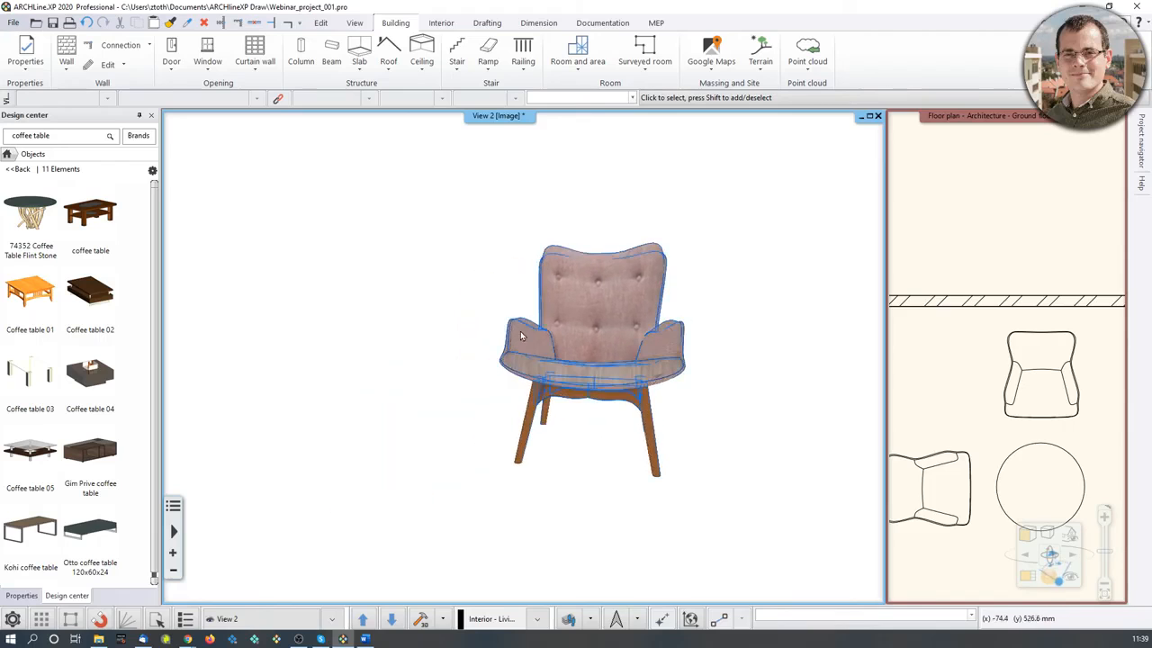
scroll(466, 333, "down", 5)
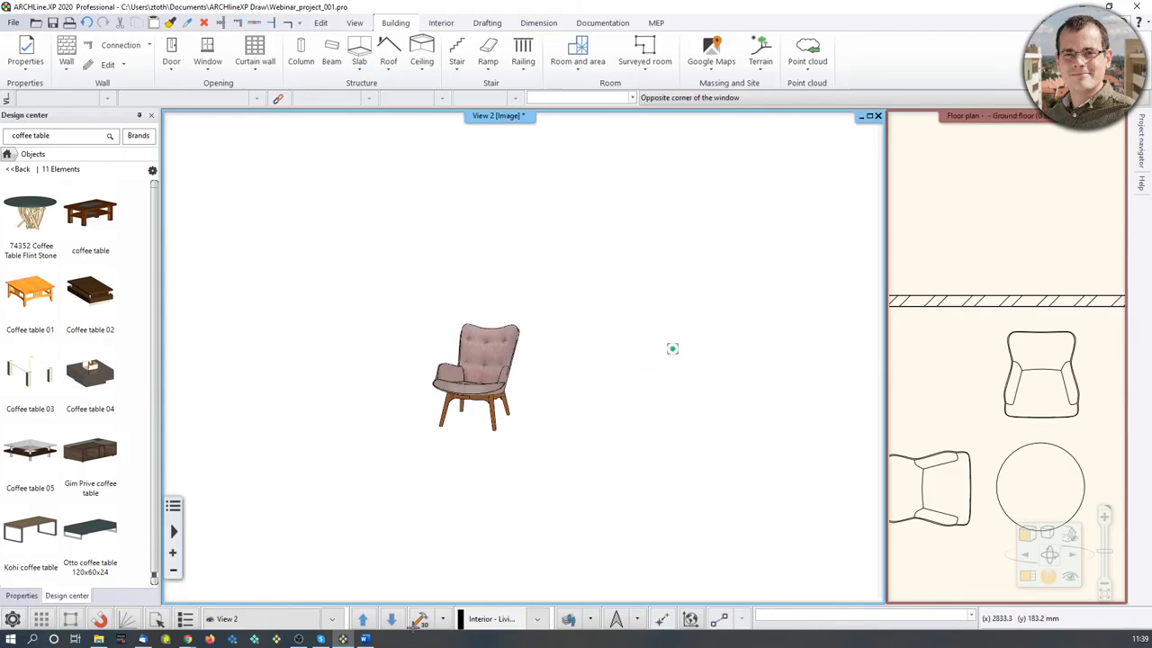
Step: Rebuild the full 3D model and show the whole building from outside in the axonometric view
left_click(422, 621)
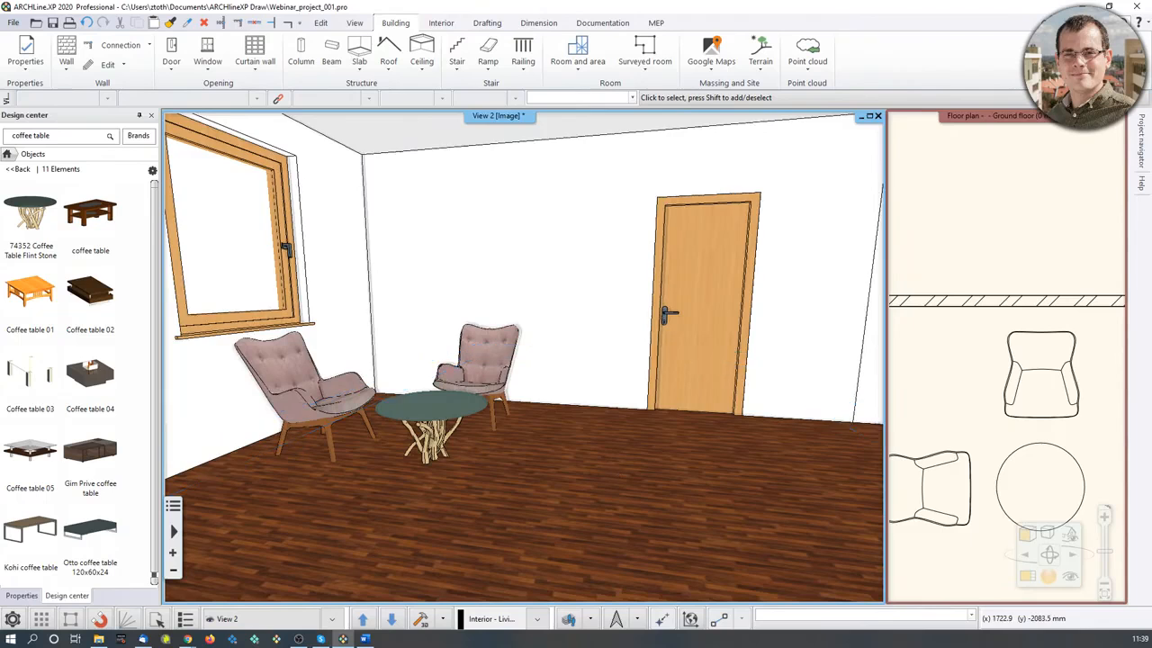
scroll(576, 484, "down", 5)
scroll(673, 396, "down", 4)
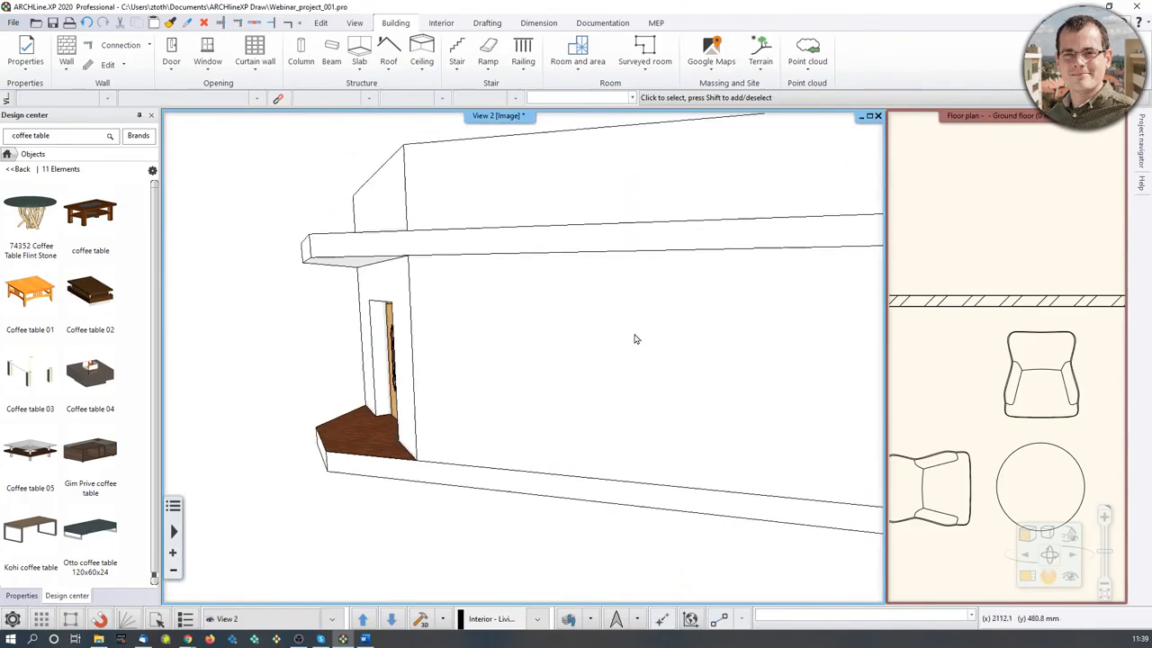
middle_click_drag(533, 325, 509, 422)
scroll(509, 422, "down", 2)
scroll(528, 351, "down", 1)
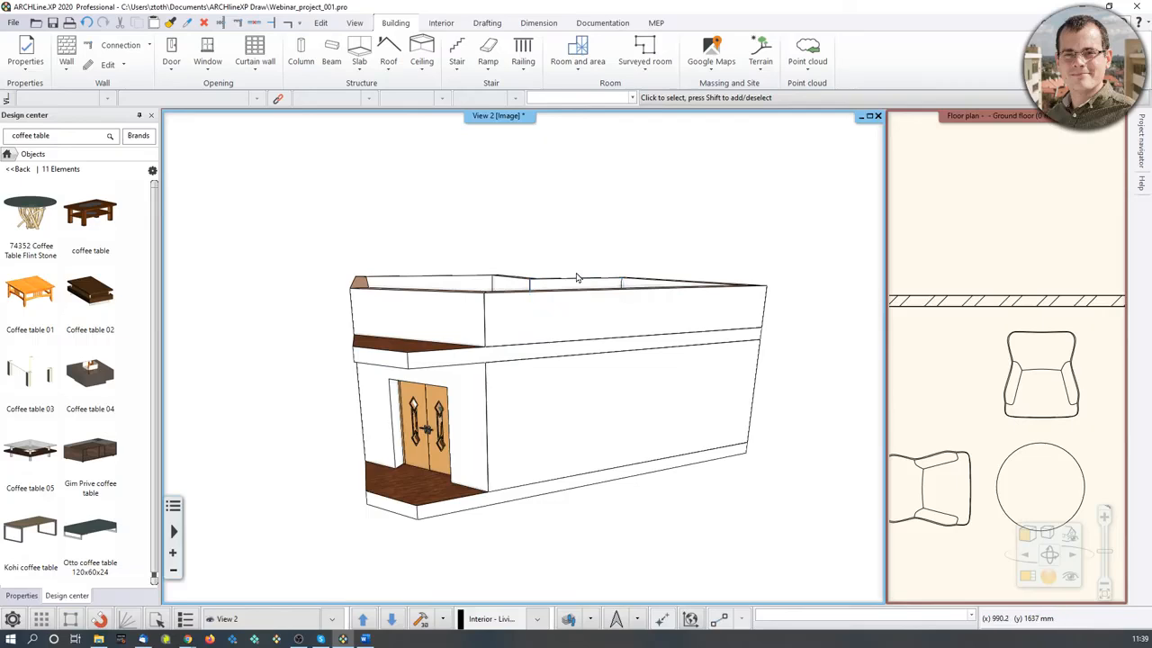
left_click(1070, 537)
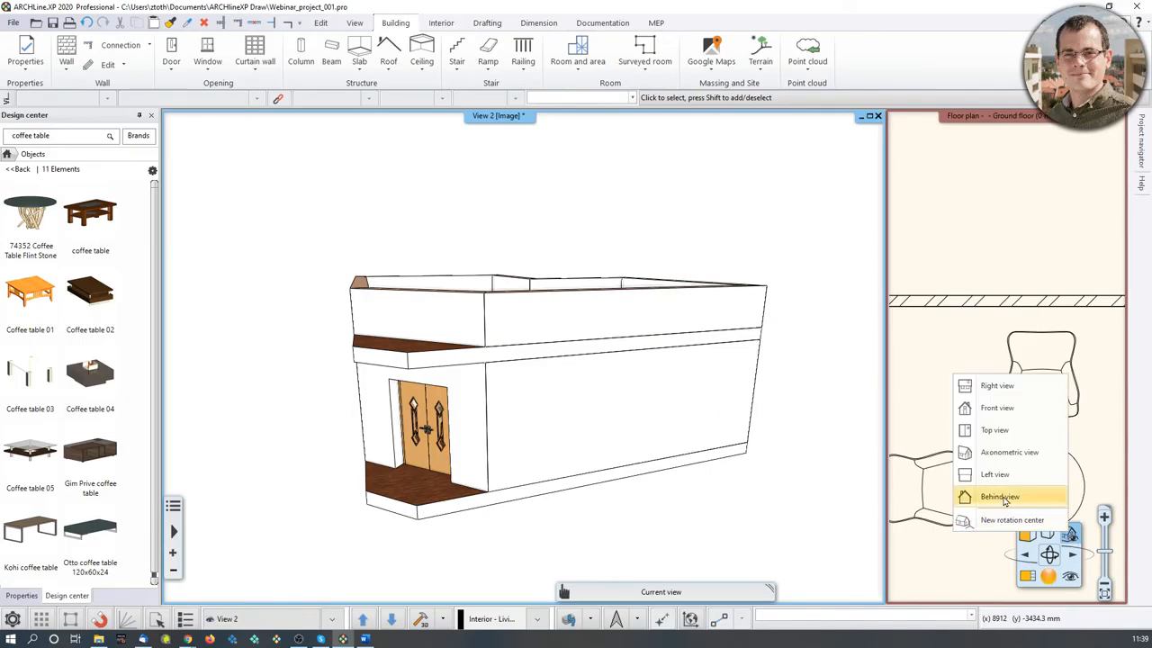
left_click(973, 451)
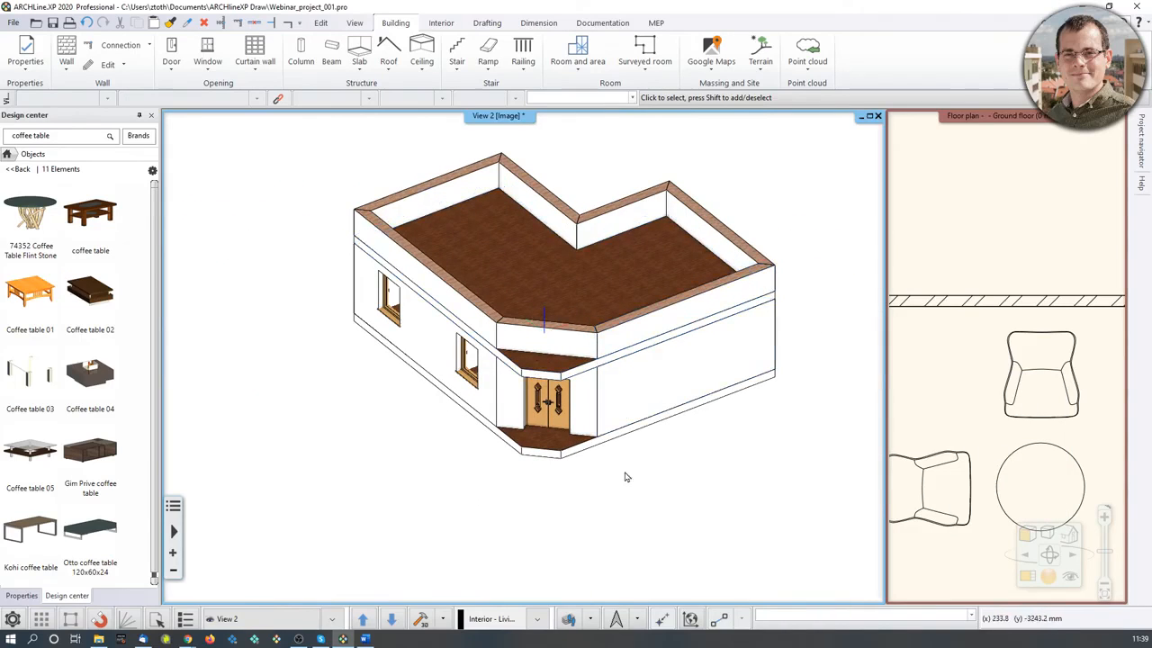
Step: Enlarge the floor plan and create a cut-away 3D view with a rectangle enclosing the window side of the building
scroll(1014, 396, "down", 4)
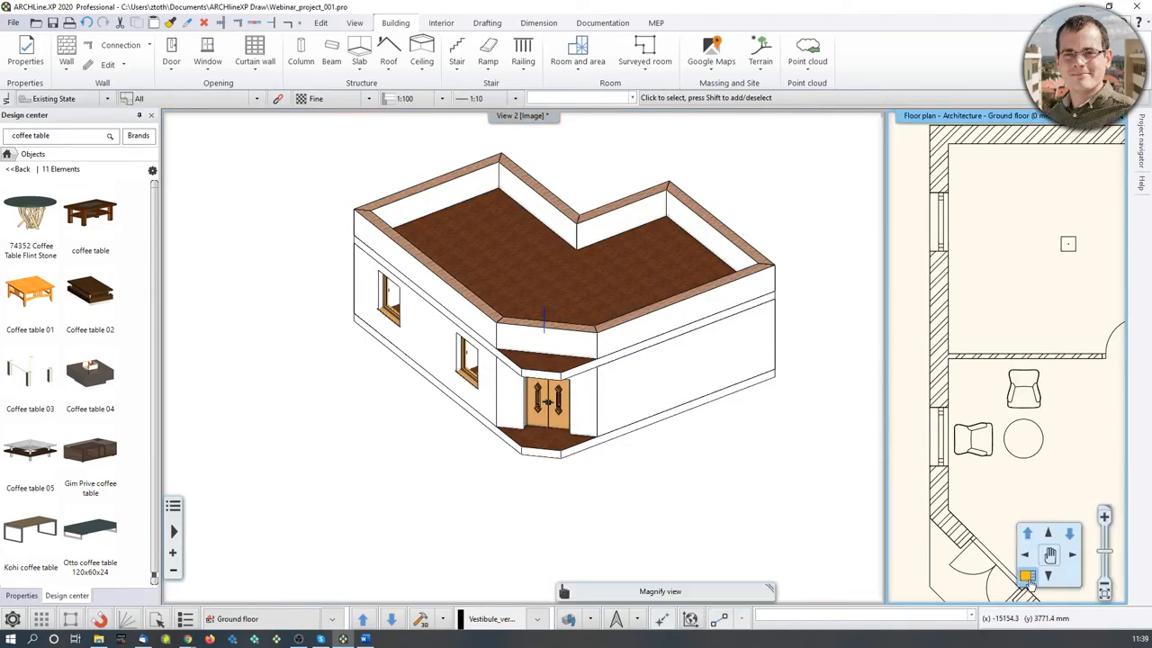
left_click(1027, 577)
left_click(443, 619)
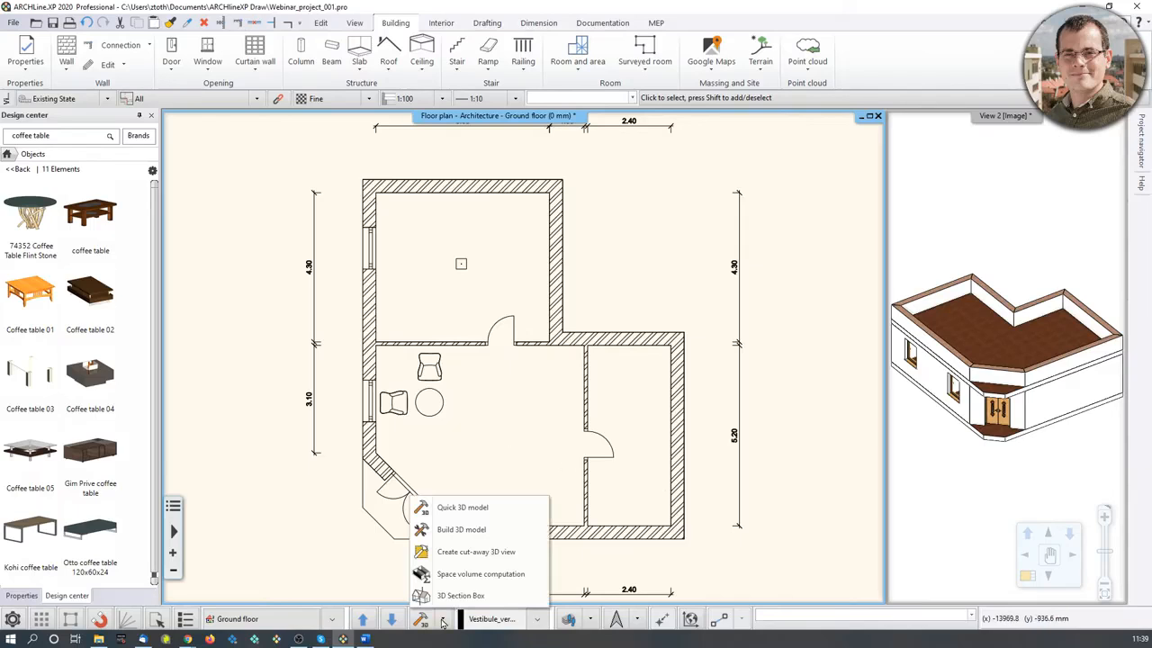
left_click(454, 552)
scroll(387, 270, "down", 4)
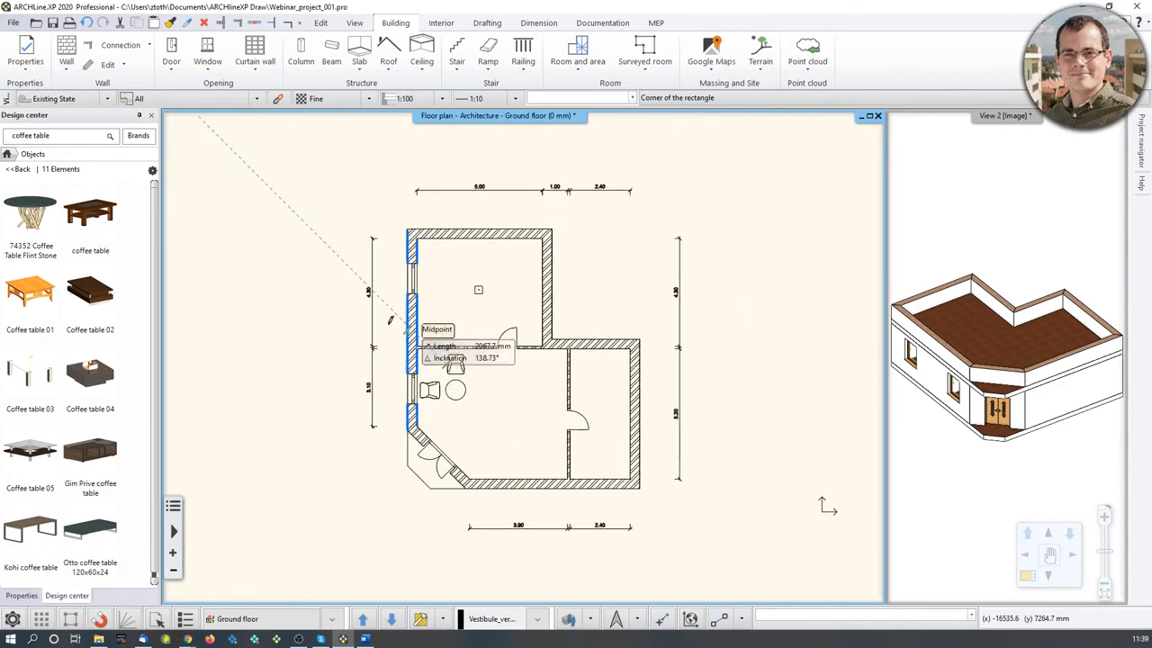
left_click(377, 203)
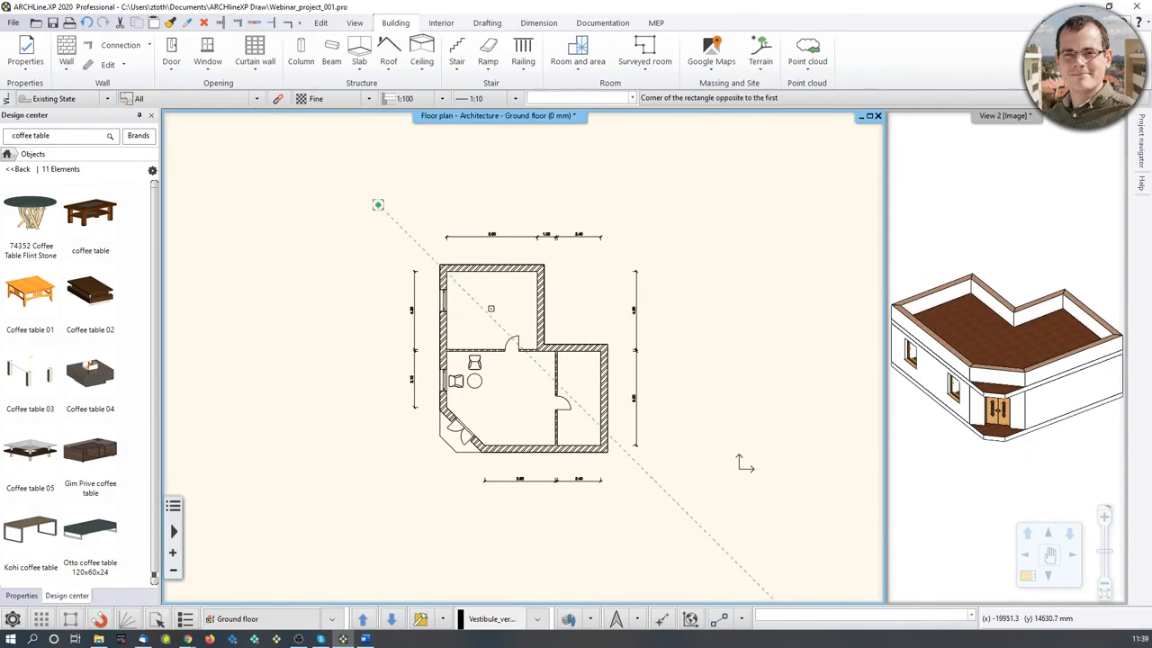
left_click(508, 504)
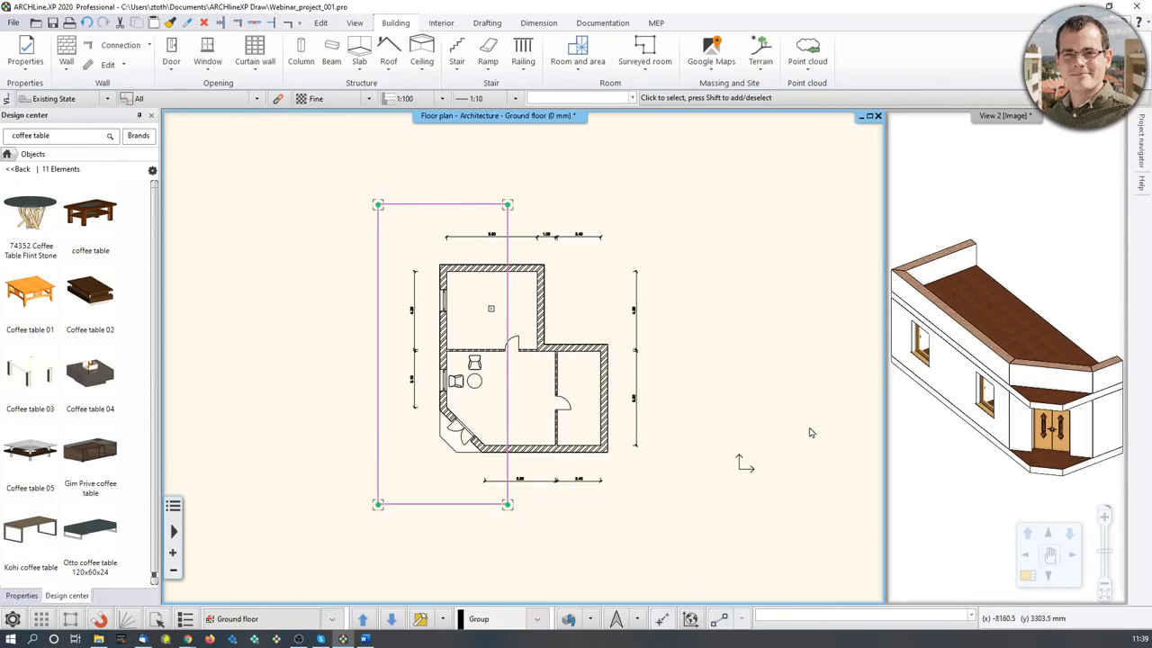
Step: Turn the cut-away 3D model to examine its cut side, with the furnished vestibule and the neighbouring room
left_click(1026, 417)
scroll(1026, 417, "down", 3)
right_click_drag(1049, 402, 929, 373)
middle_click_drag(1093, 412, 986, 405)
right_click_drag(988, 407, 985, 452)
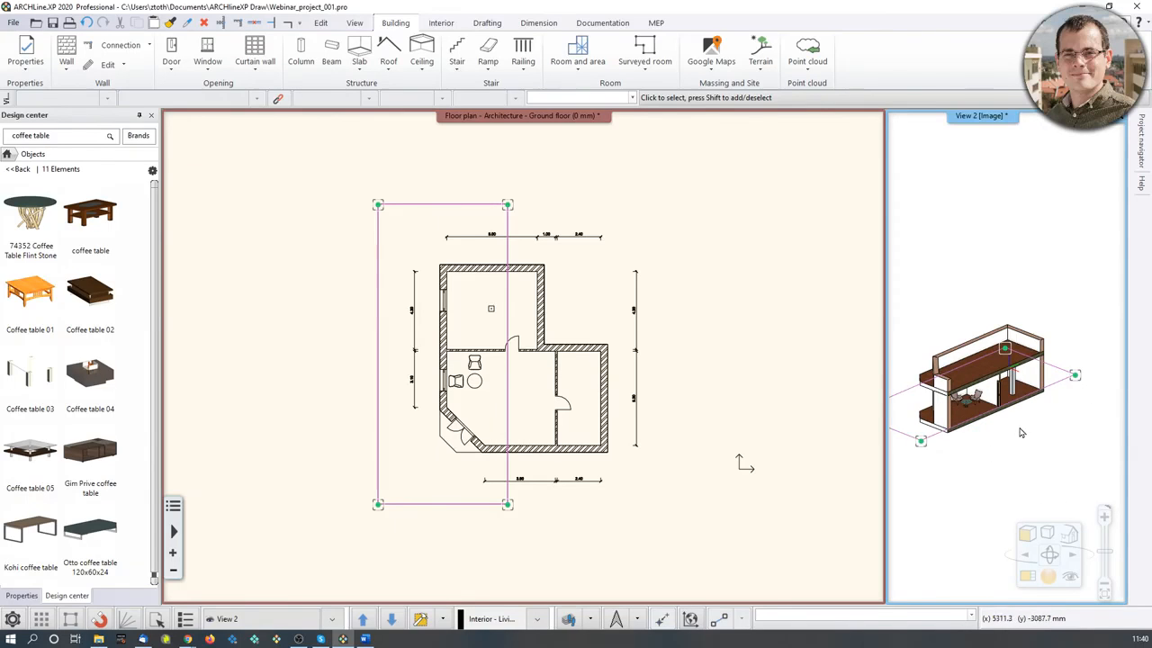
scroll(1020, 432, "up", 2)
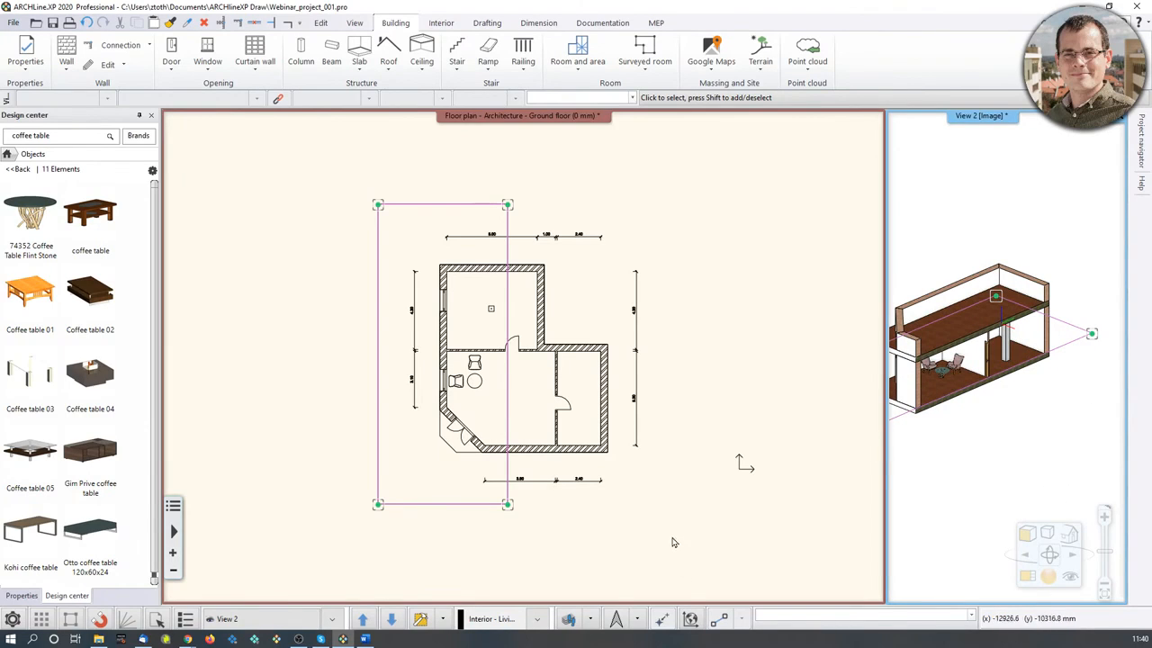
Step: Rebuild the full 3D model, and restore the cut-away 3D view from the existing rectangle on the floor plan to view its cut side
left_click(443, 619)
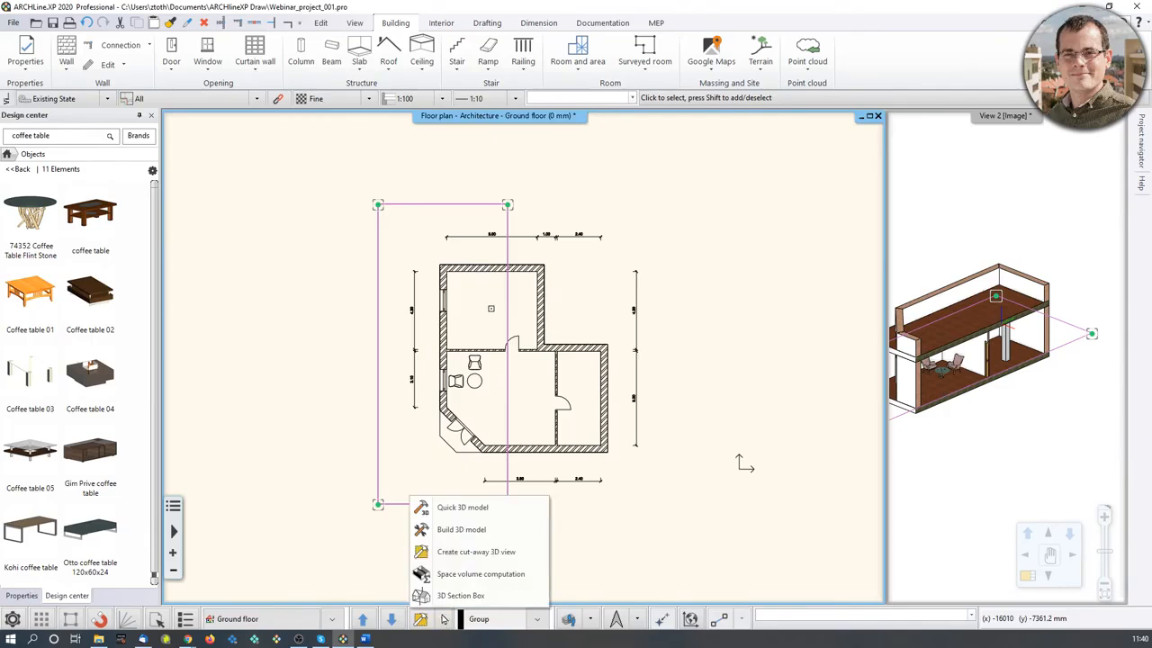
left_click(460, 513)
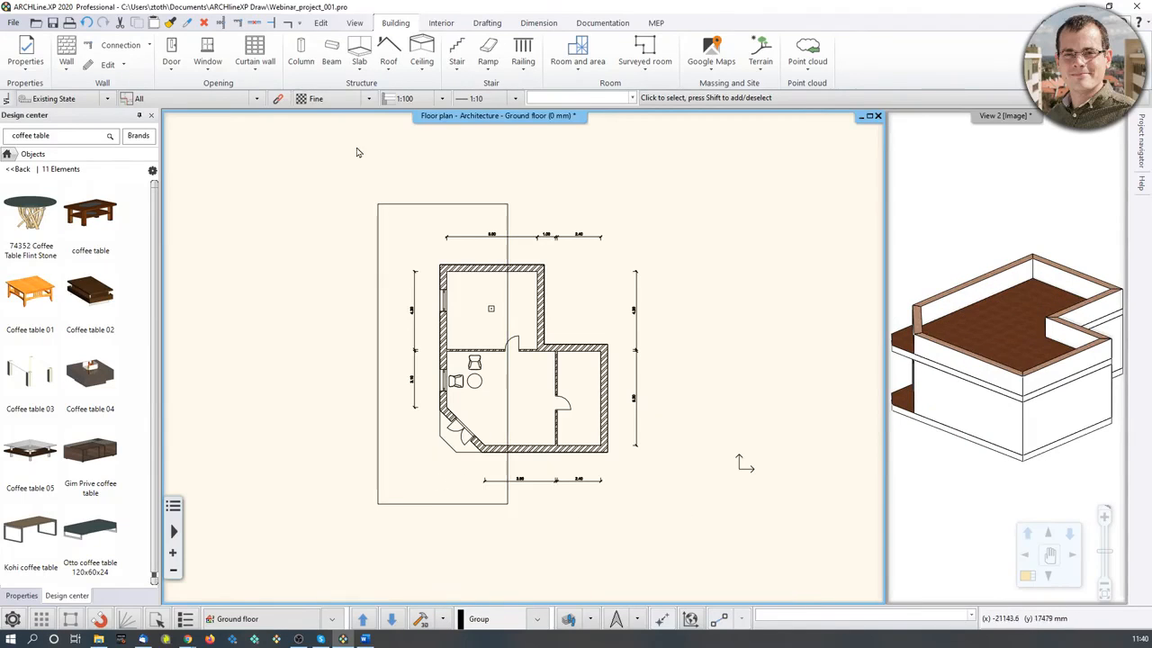
left_click(466, 212)
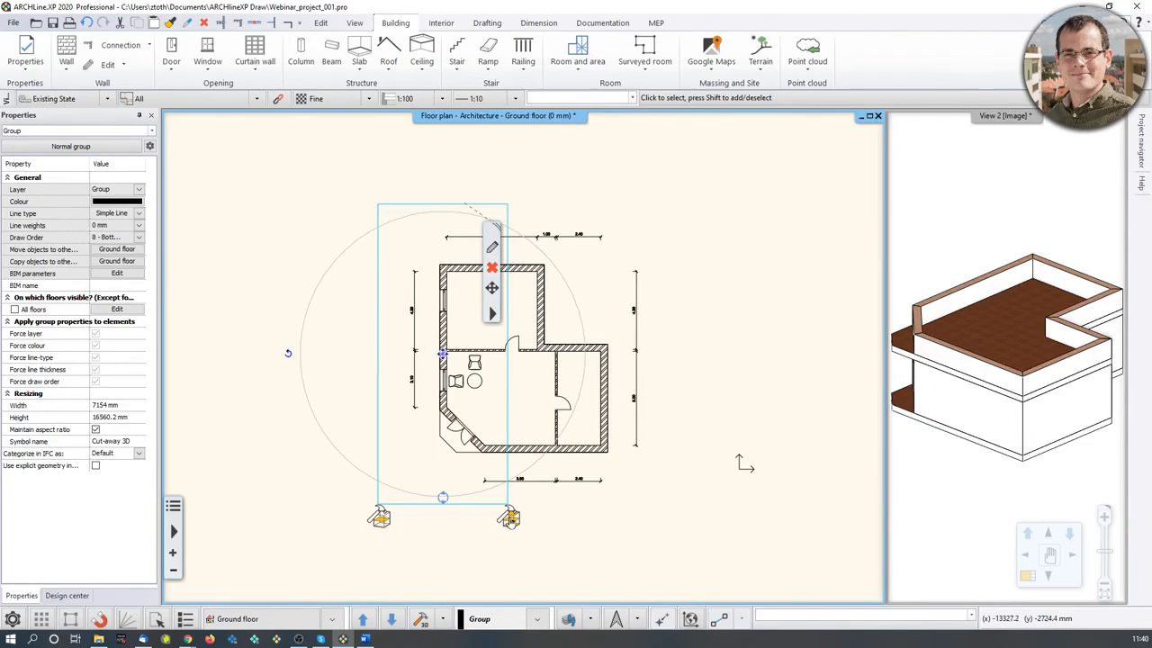
left_click(510, 517)
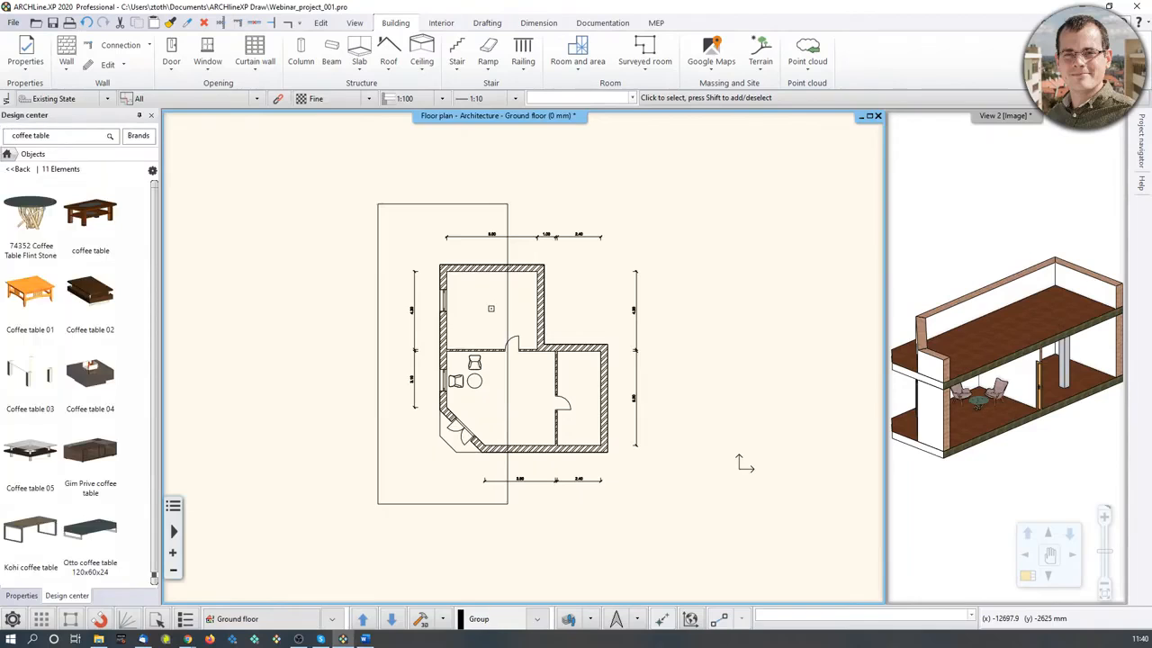
left_click_drag(1014, 380, 976, 357)
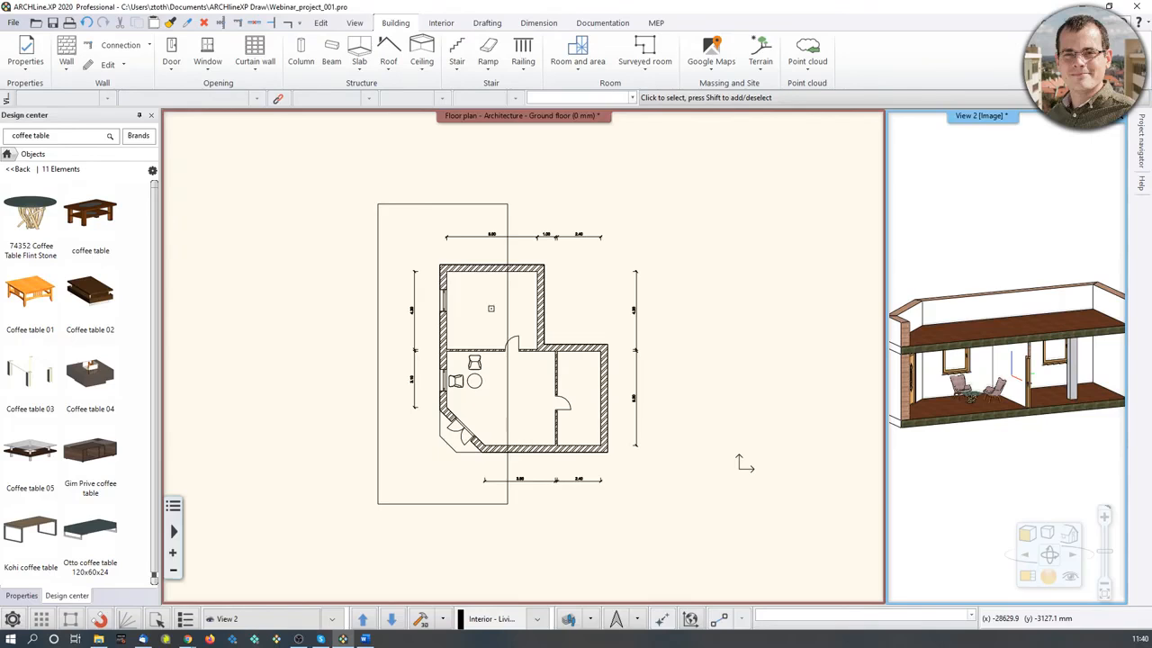
left_click(509, 435)
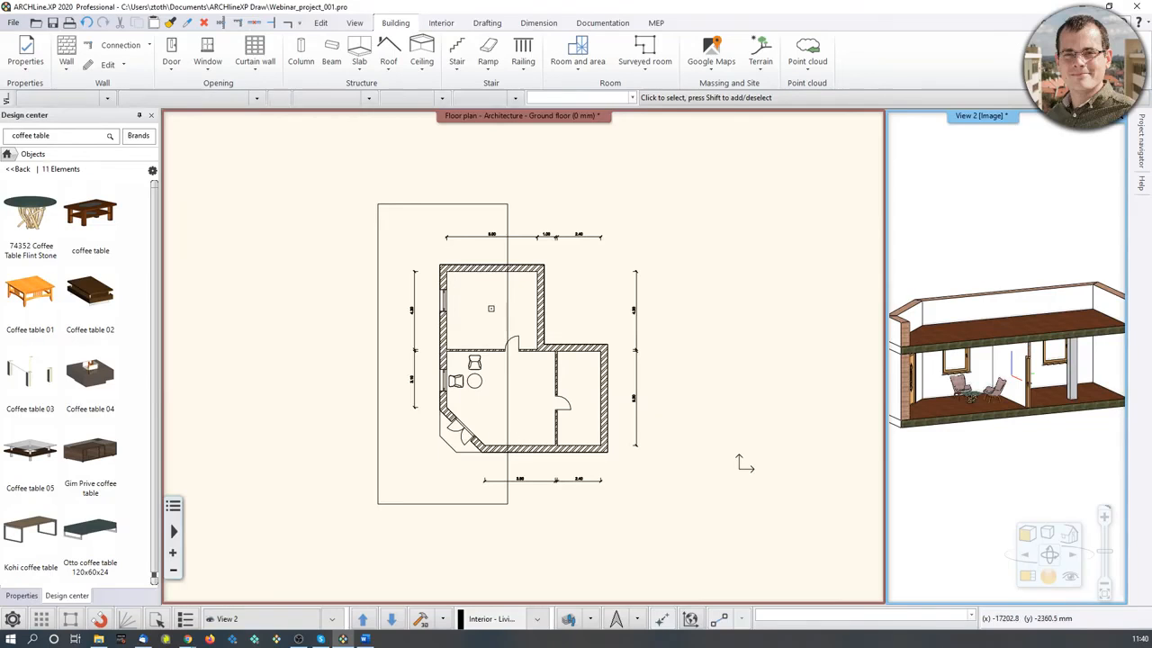
Step: Build the 3D model of the current floor only, with all element types, and turn it to show the entrance and open rooms
left_click(443, 620)
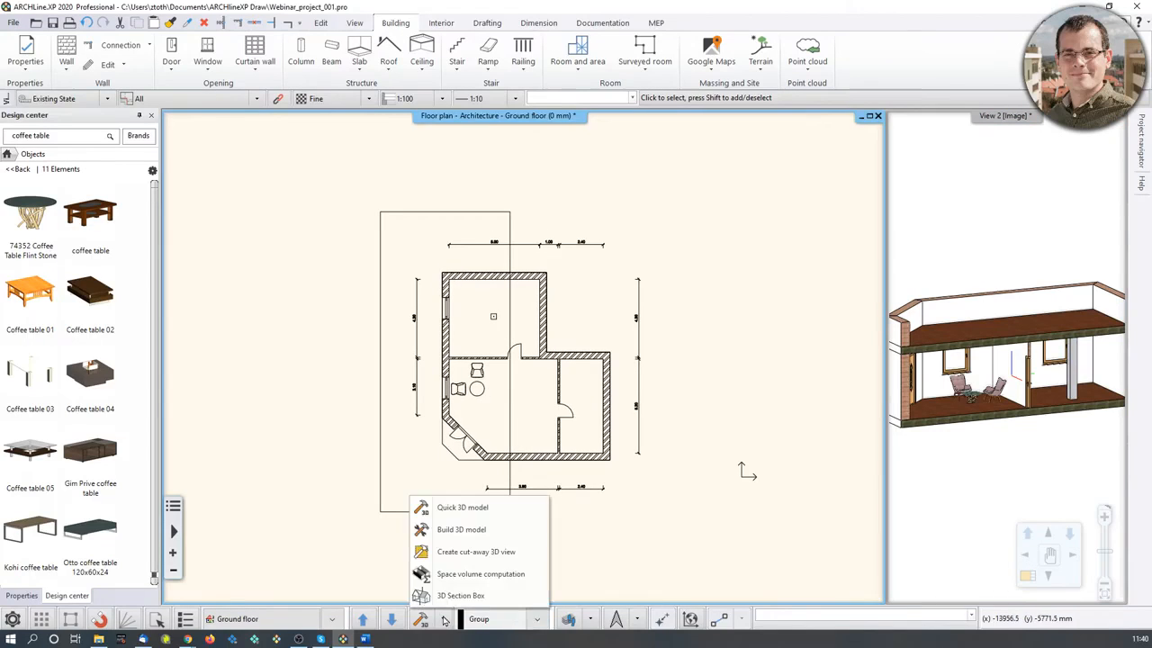
left_click(466, 531)
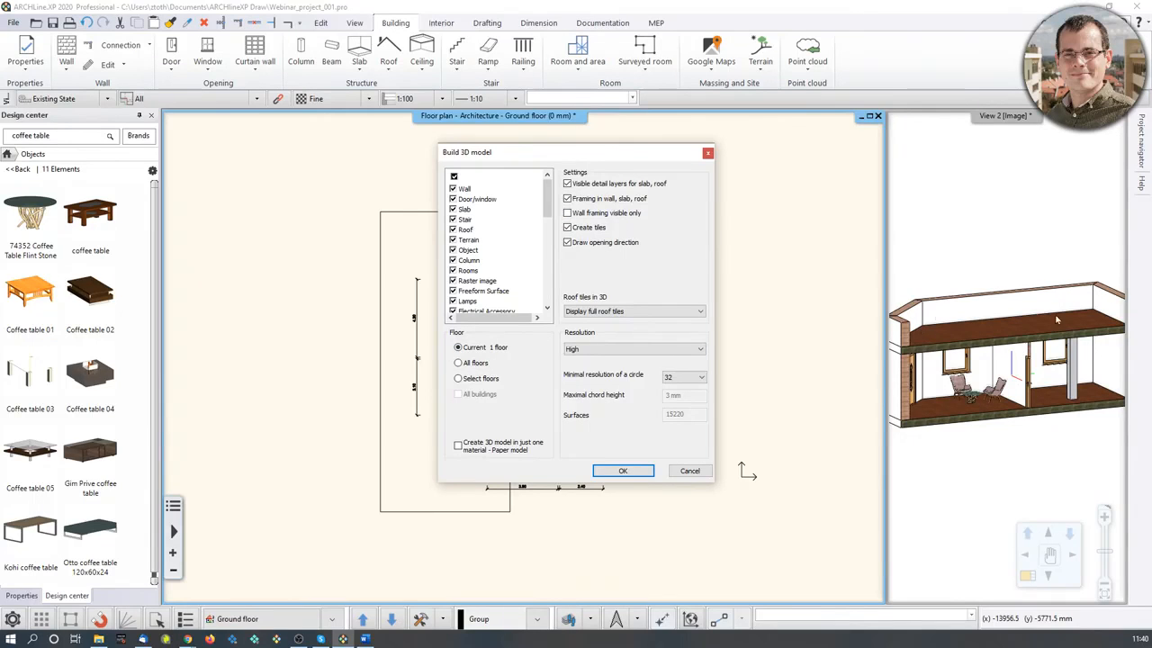
left_click(622, 470)
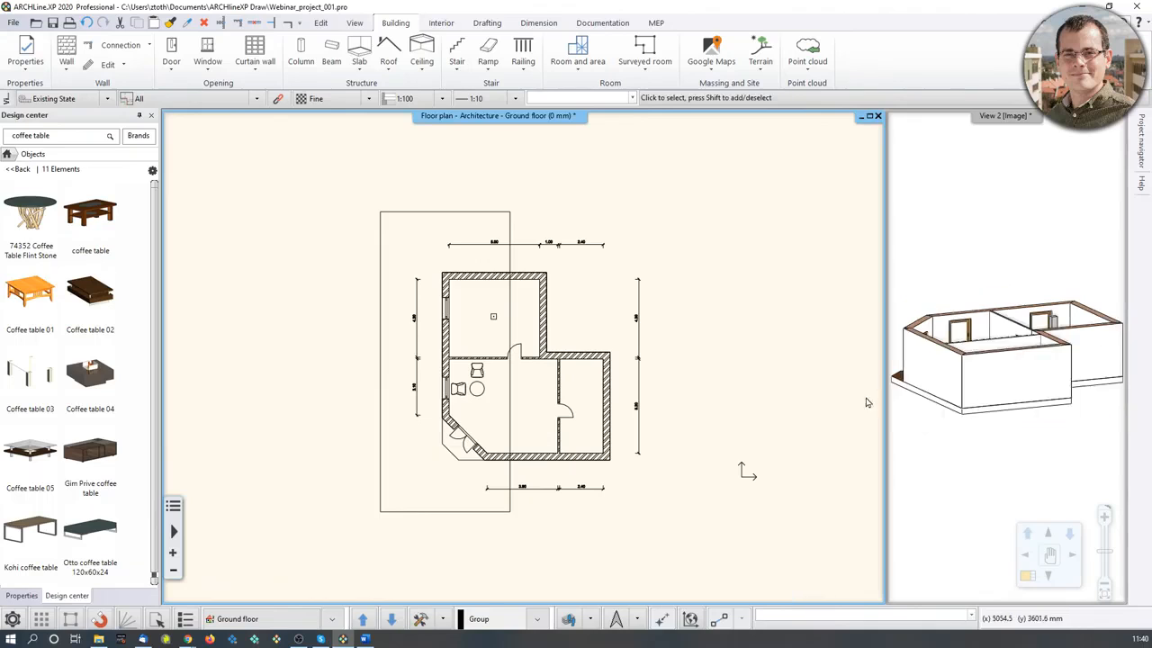
left_click(1007, 356)
mouse_move(981, 387)
middle_mouse_down()
mouse_move(1046, 417)
mouse_move(1054, 409)
middle_mouse_up()
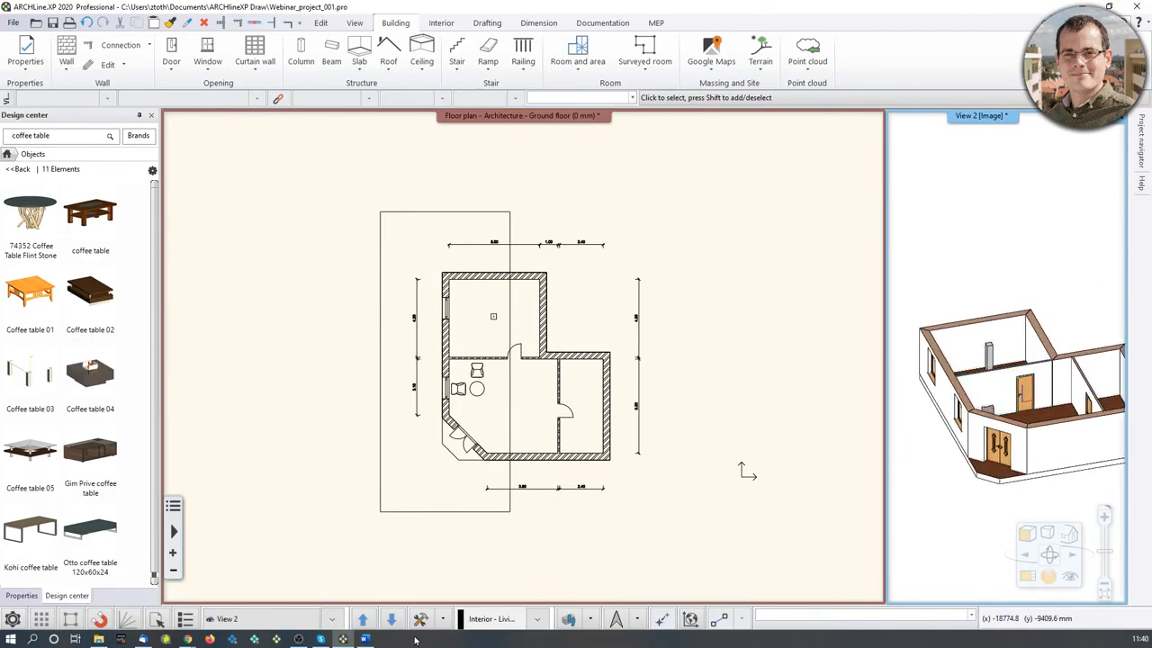
left_click(443, 619)
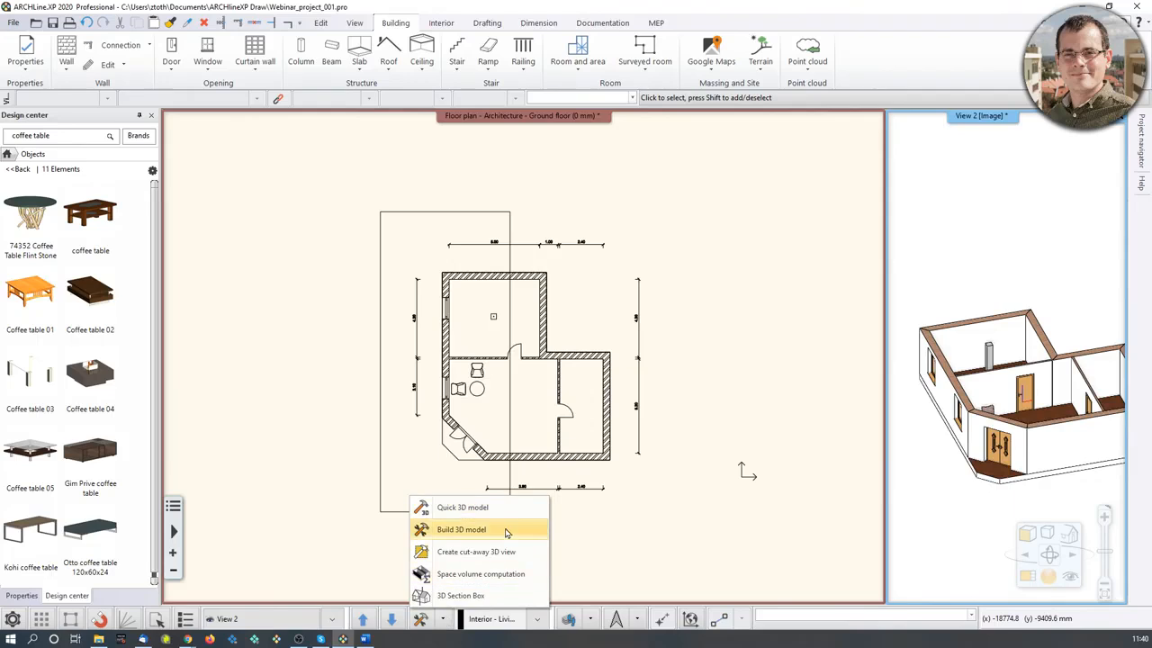
key("alt+Tab")
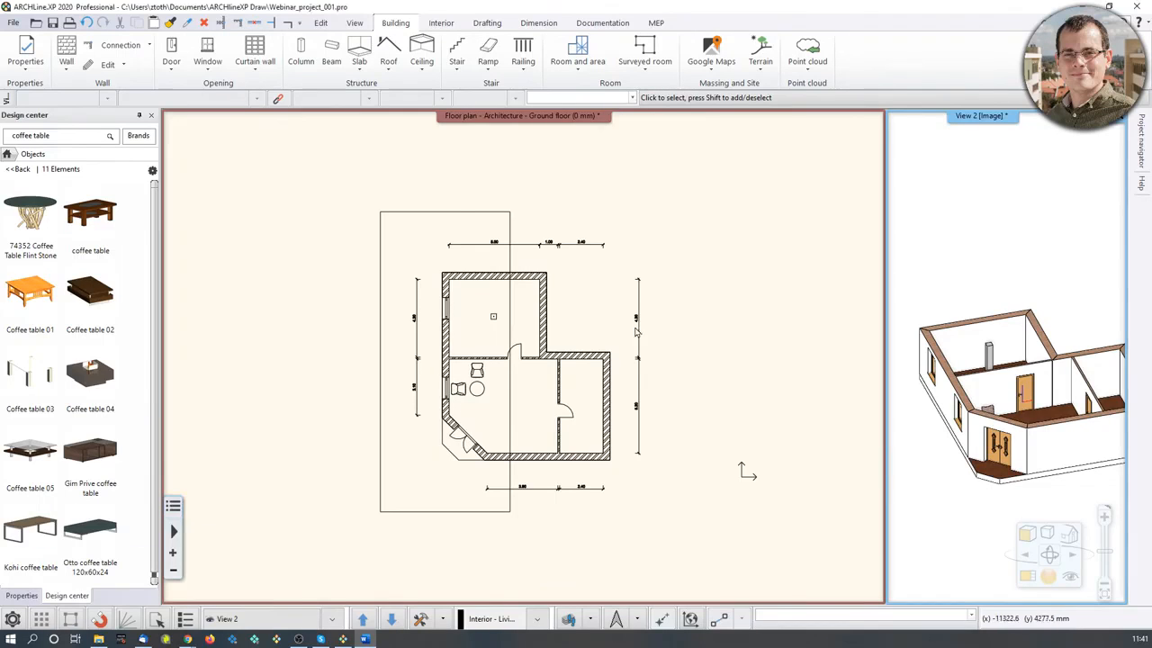
middle_click_drag(1006, 342, 982, 331)
scroll(1053, 378, "down", 1)
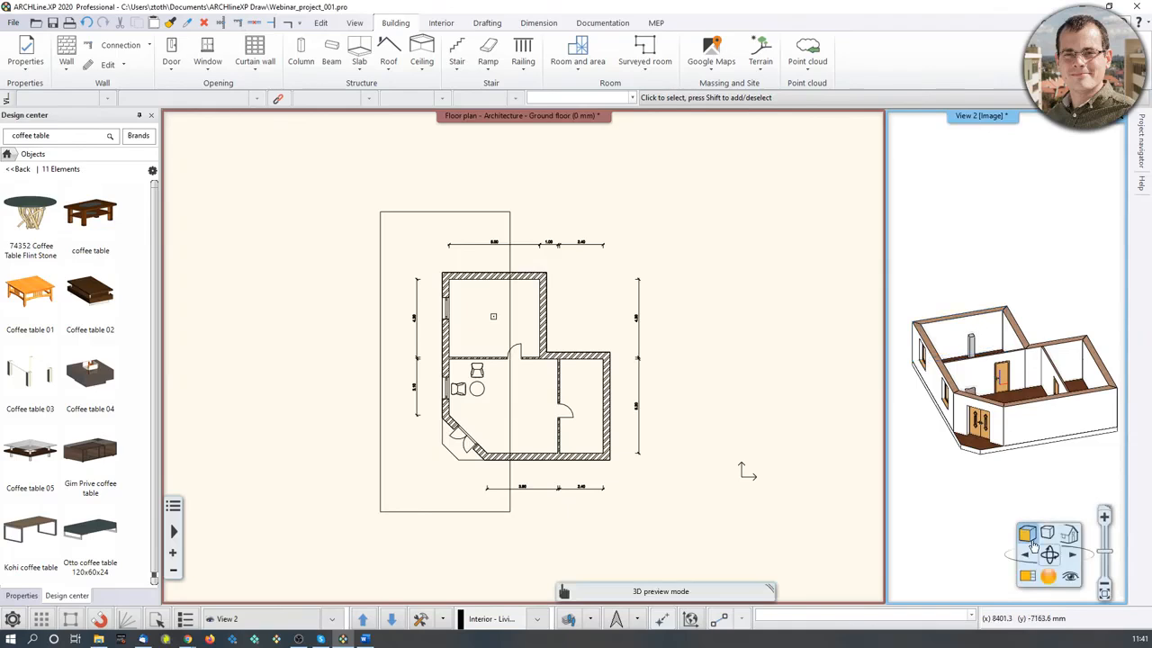
Step: Compare the Consistent colour and Realistic display modes in the 3D view, examining the windows and the entrance door up close
left_click(1027, 534)
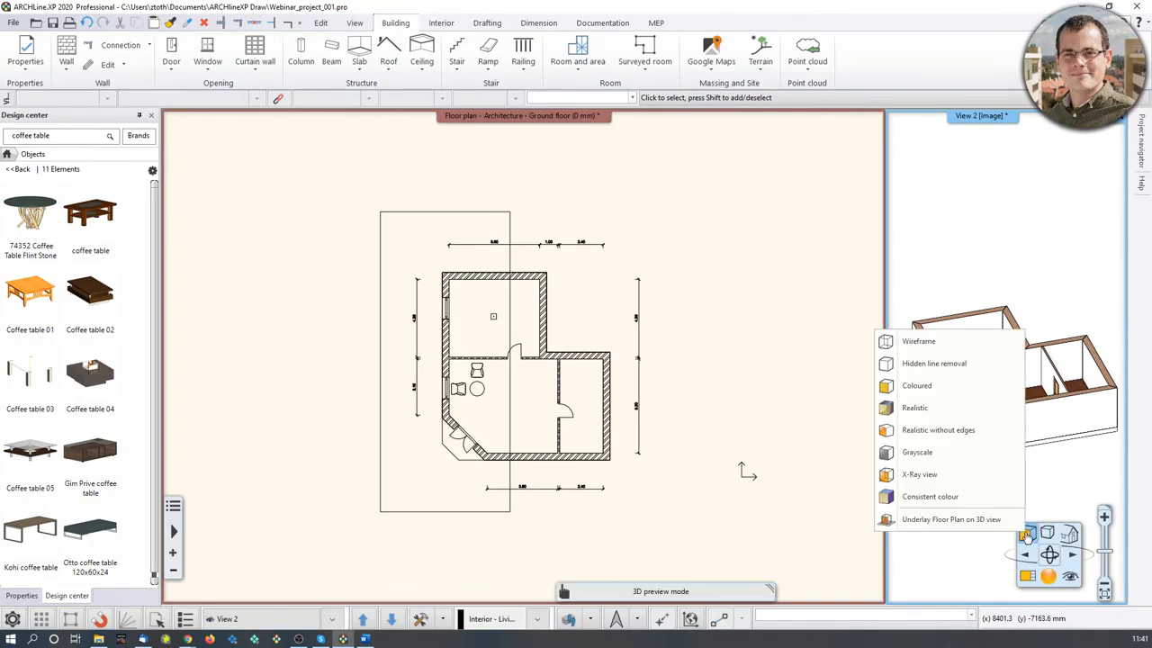
left_click(945, 499)
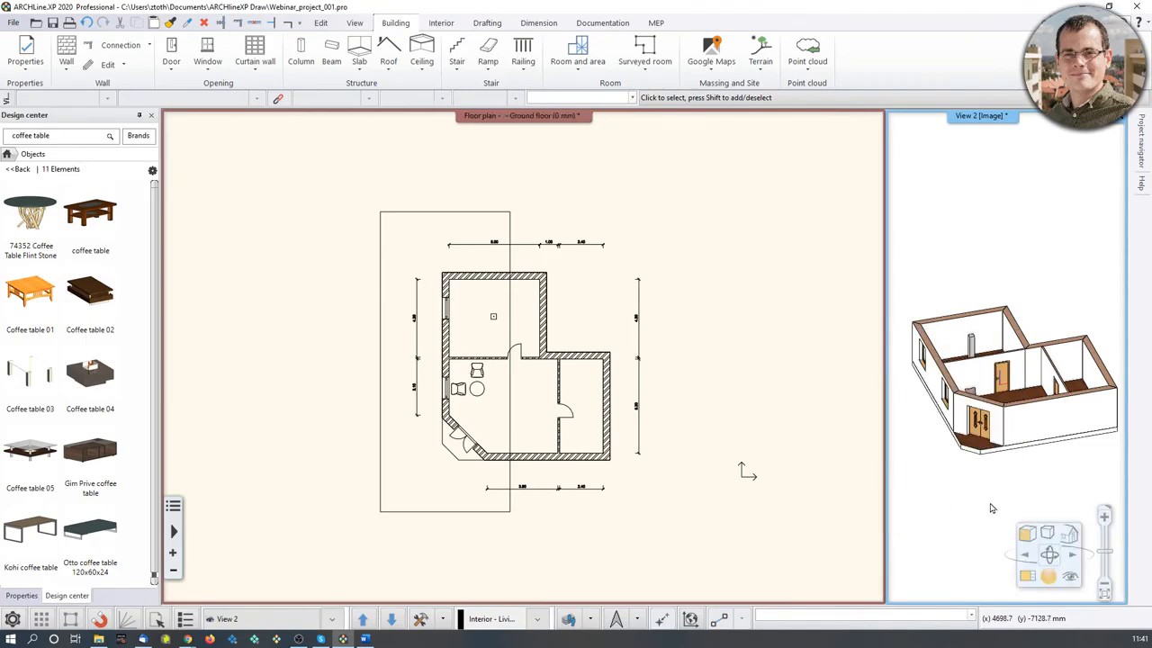
left_click(1027, 534)
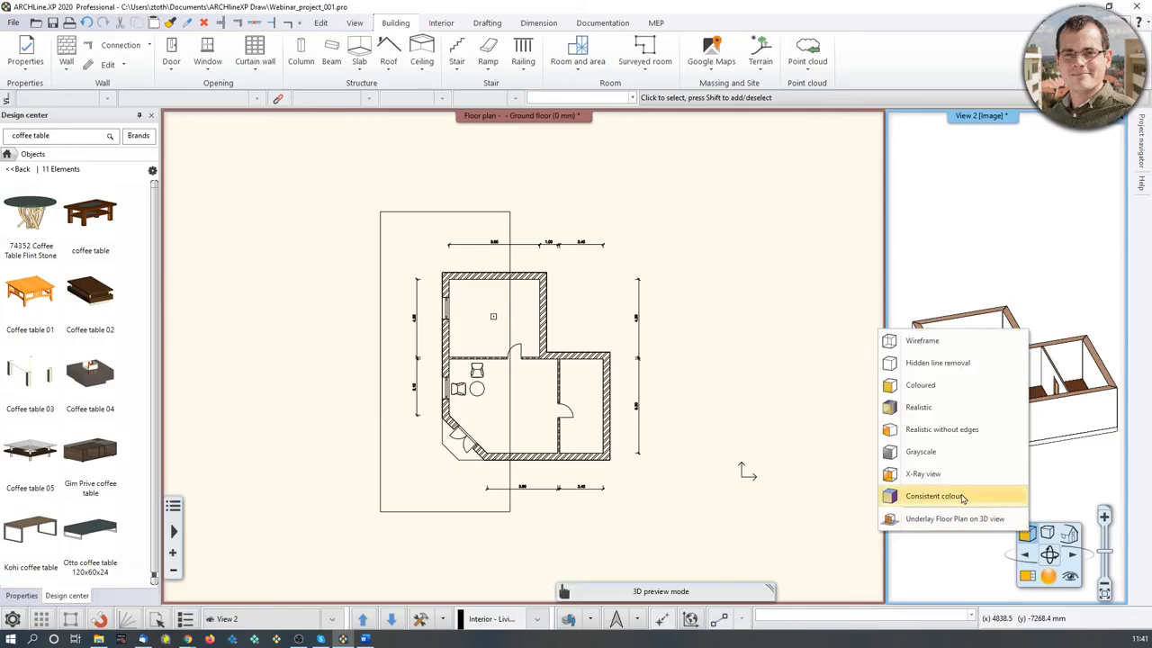
left_click(927, 407)
scroll(1023, 411, "up", 5)
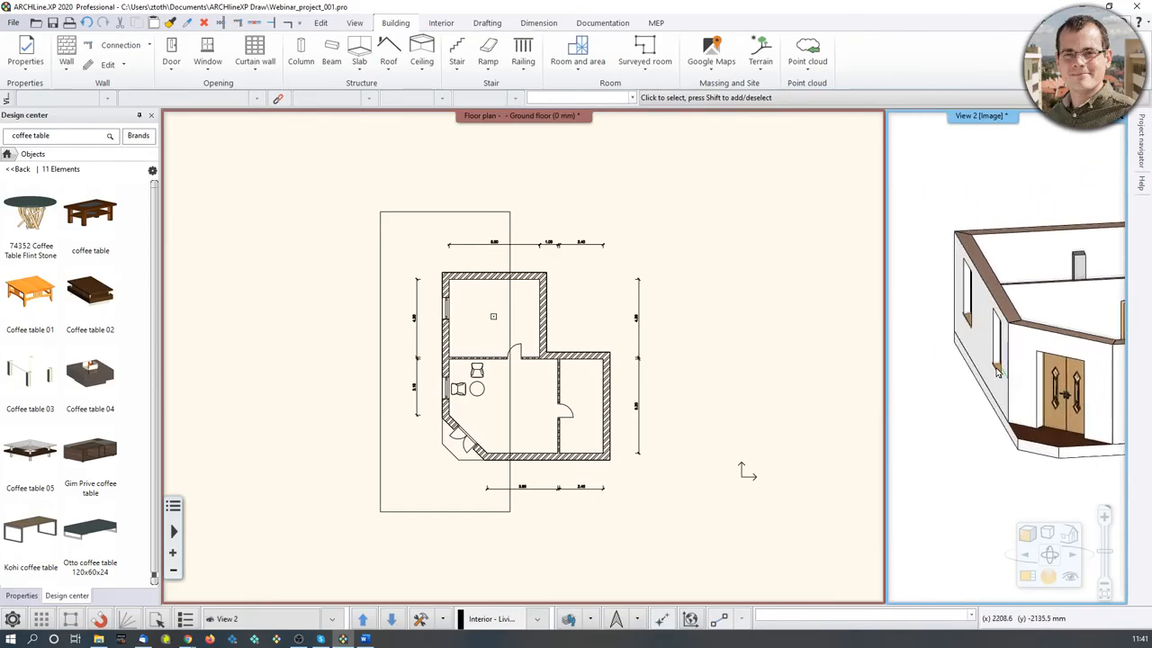
scroll(997, 374, "up", 3)
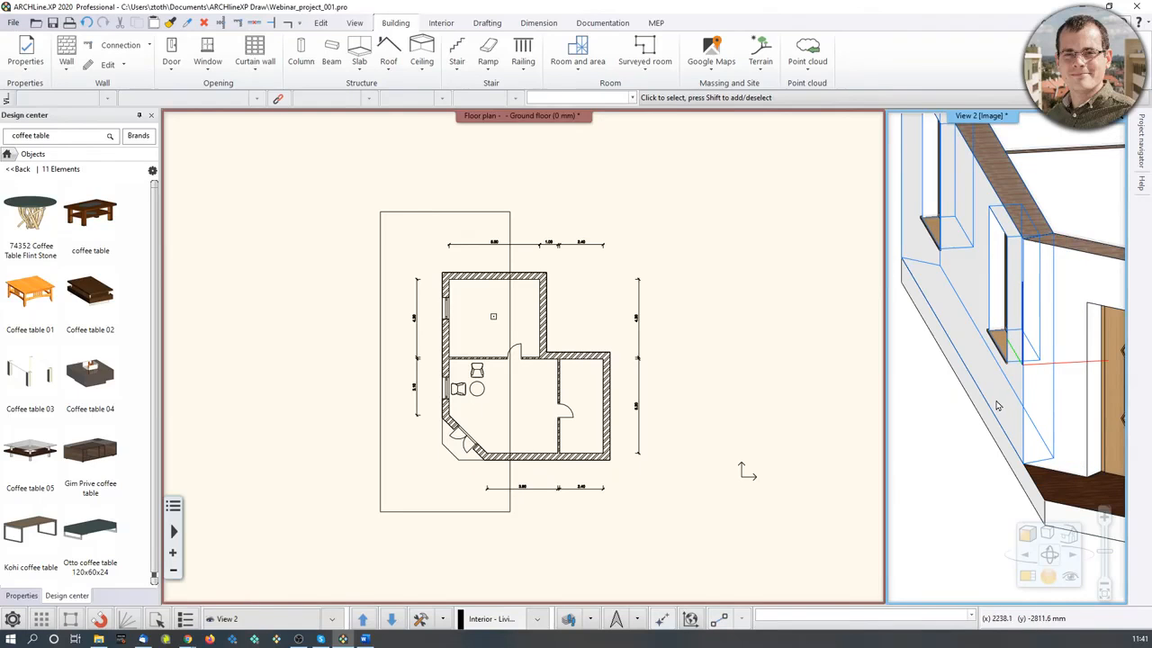
scroll(999, 405, "down", 3)
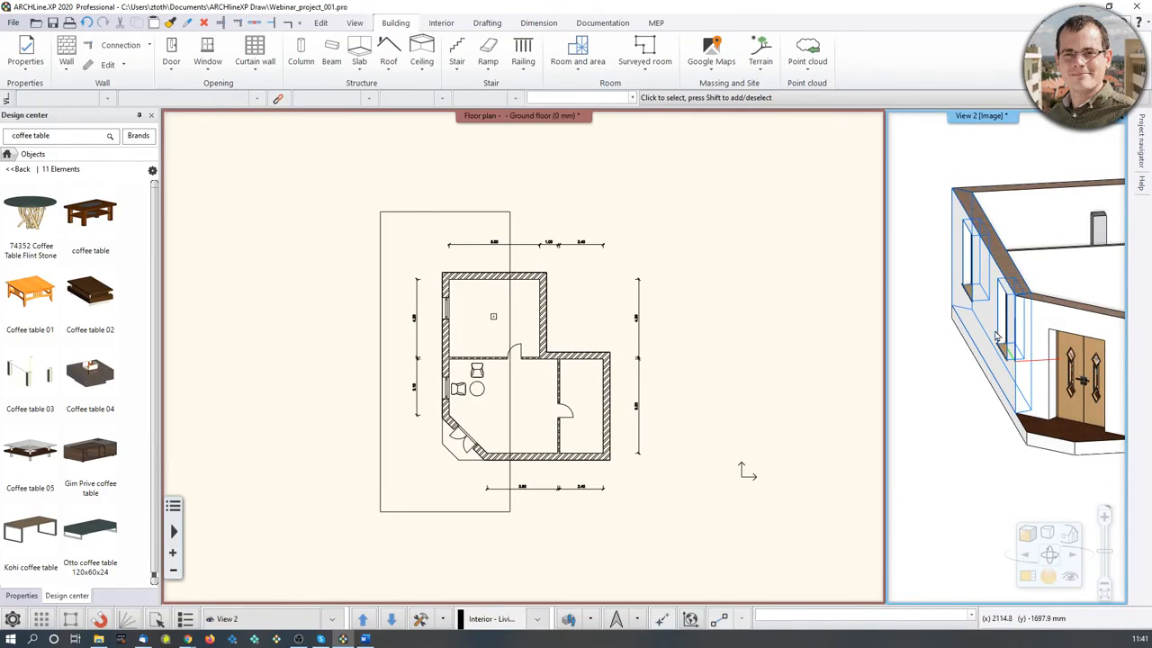
scroll(1039, 337, "down", 3)
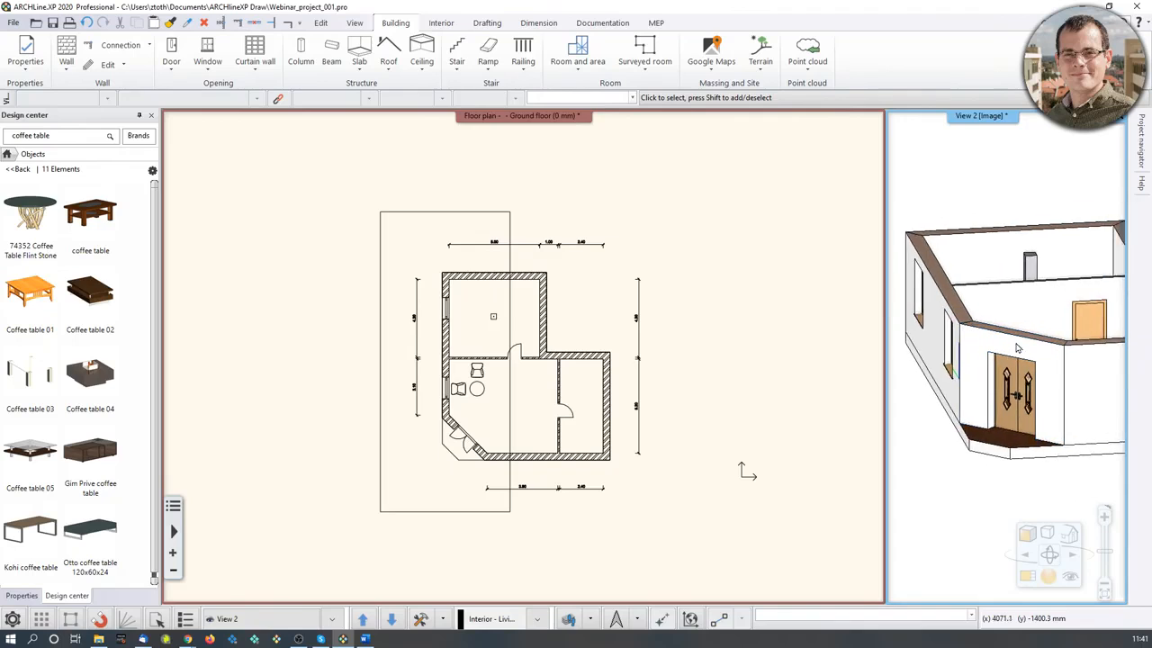
scroll(1035, 344, "up", 3)
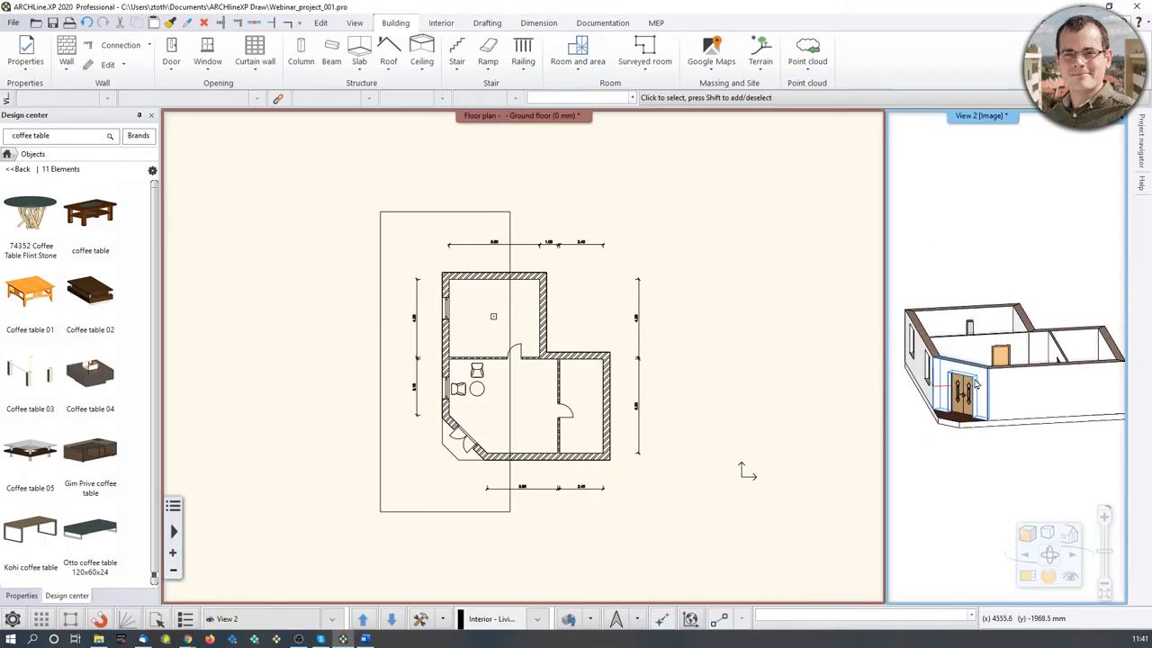
scroll(971, 407, "down", 2)
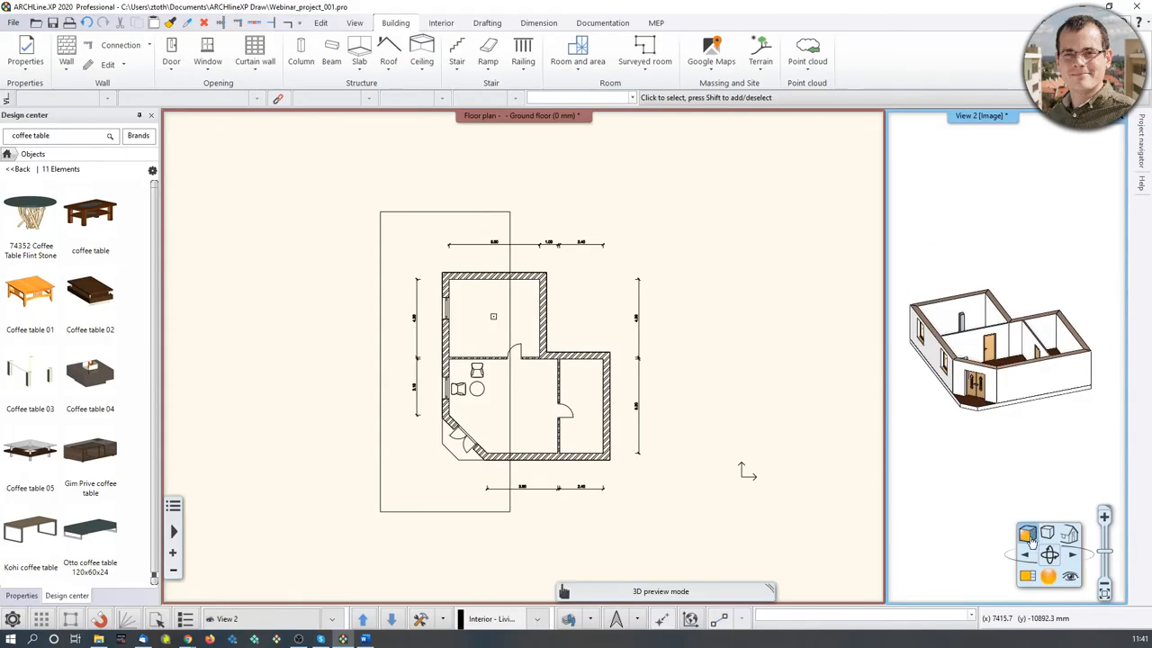
Step: Show the 3D model in Hidden line removal and Wireframe display modes, and return it to Consistent colour
left_click(1027, 533)
left_click(979, 506)
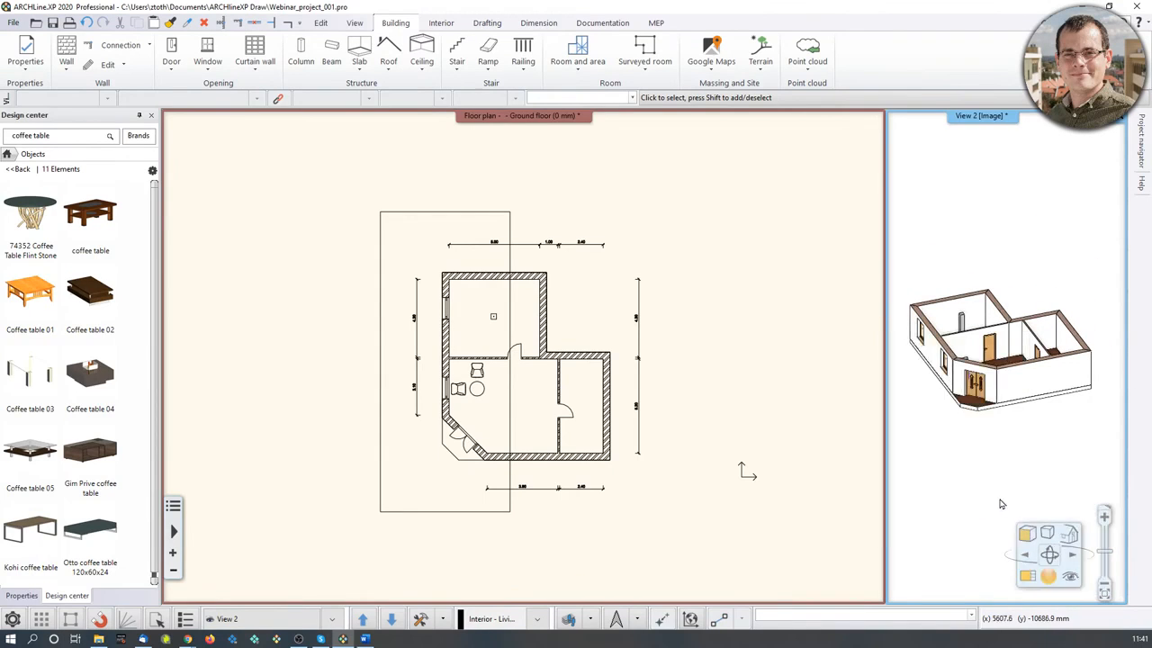
left_click(1026, 533)
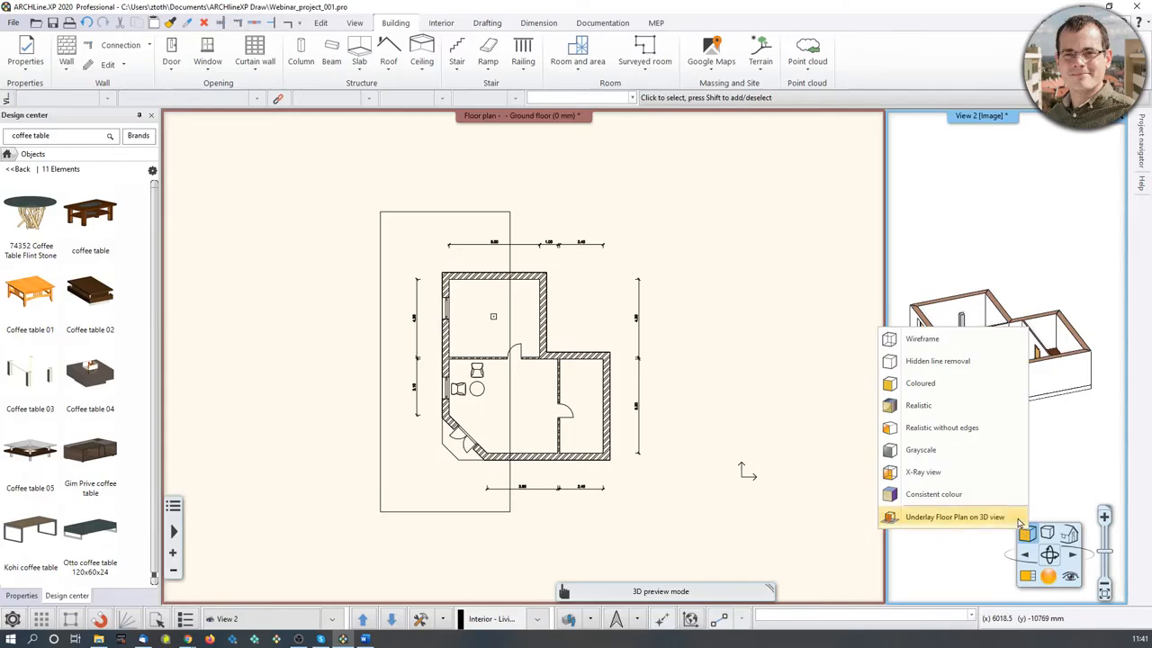
left_click(958, 362)
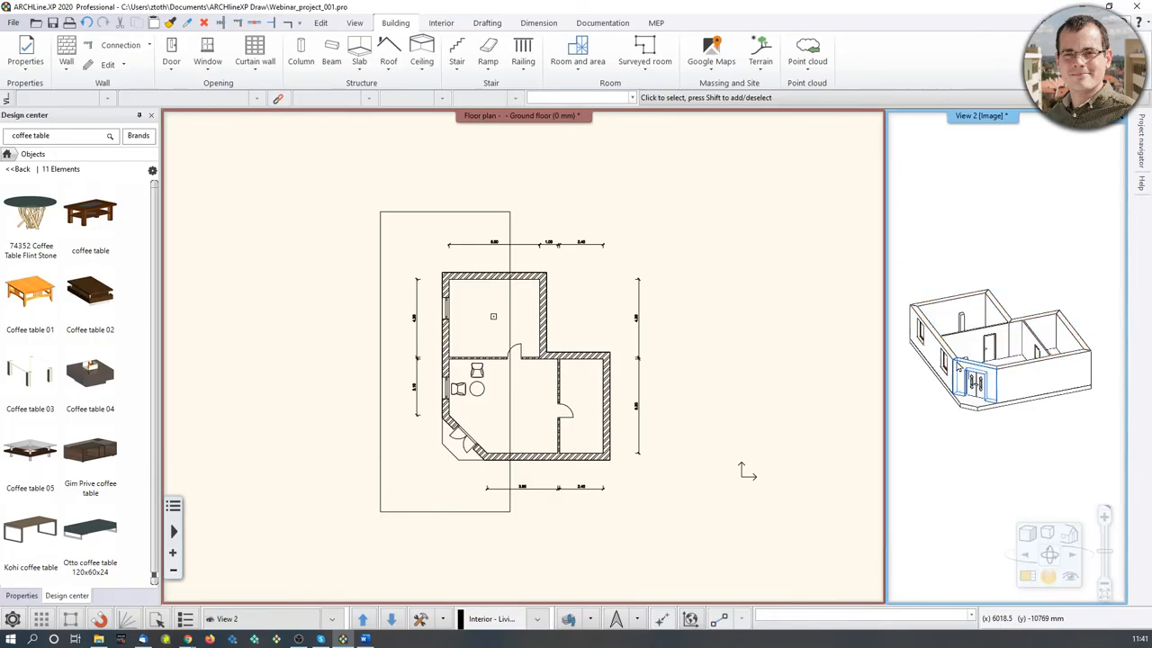
left_click(1027, 533)
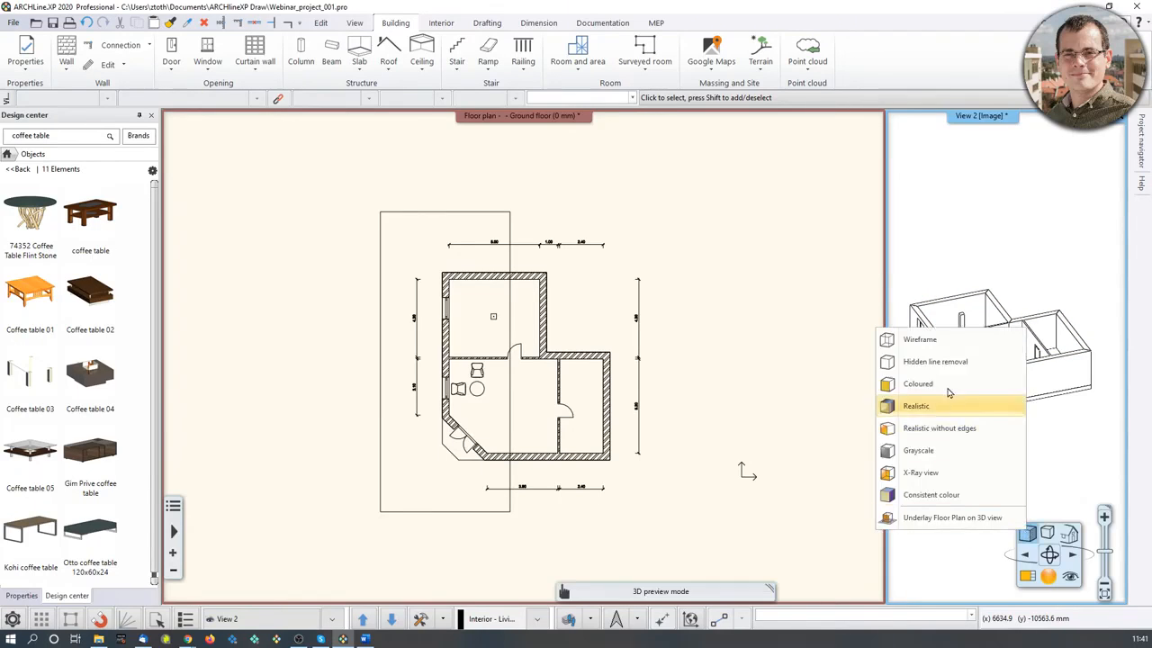
left_click(927, 340)
left_click(1027, 533)
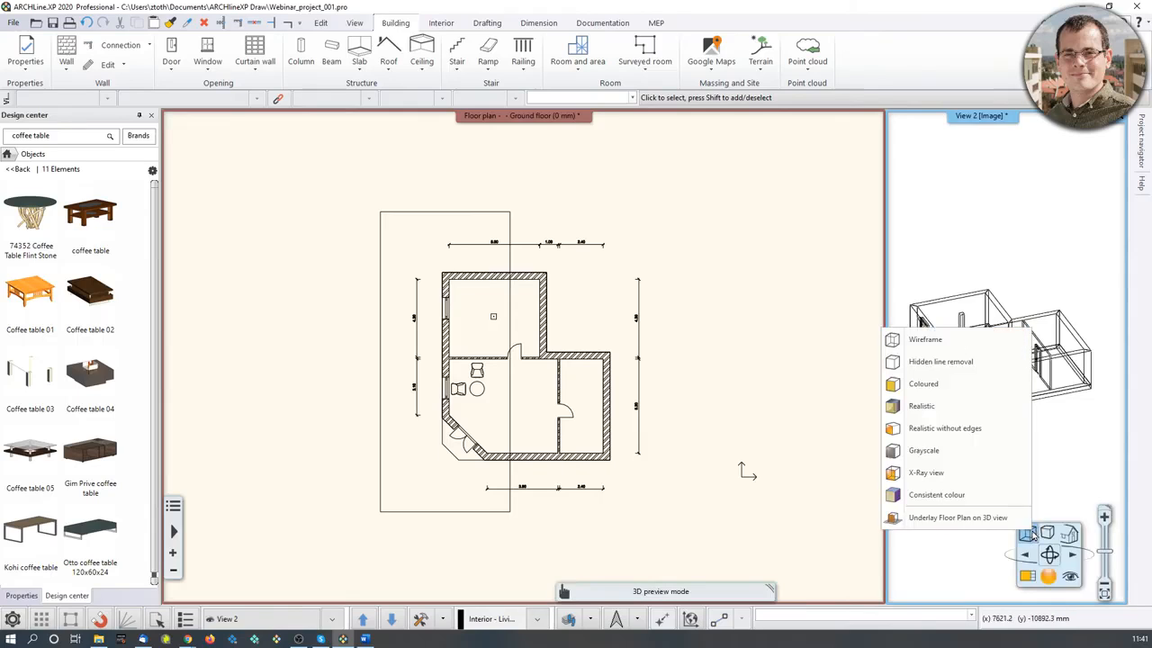
left_click(974, 495)
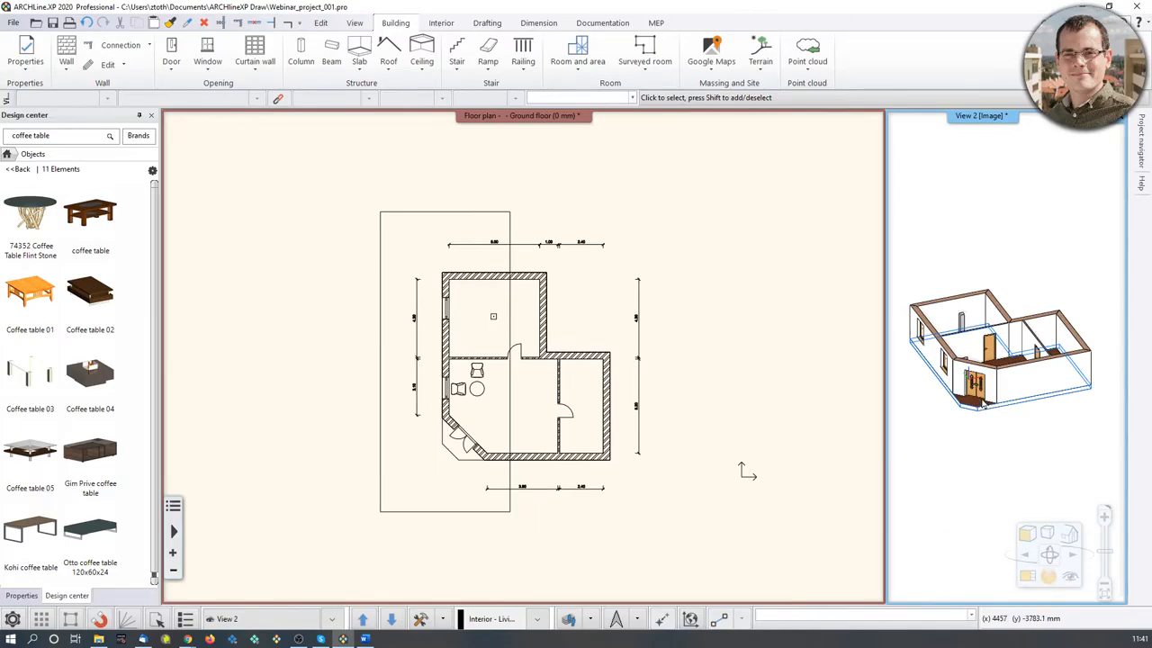
Step: Underlay the floor plan on the 3D view of the ground floor model
middle_click_drag(982, 402, 967, 425)
left_click(1034, 537)
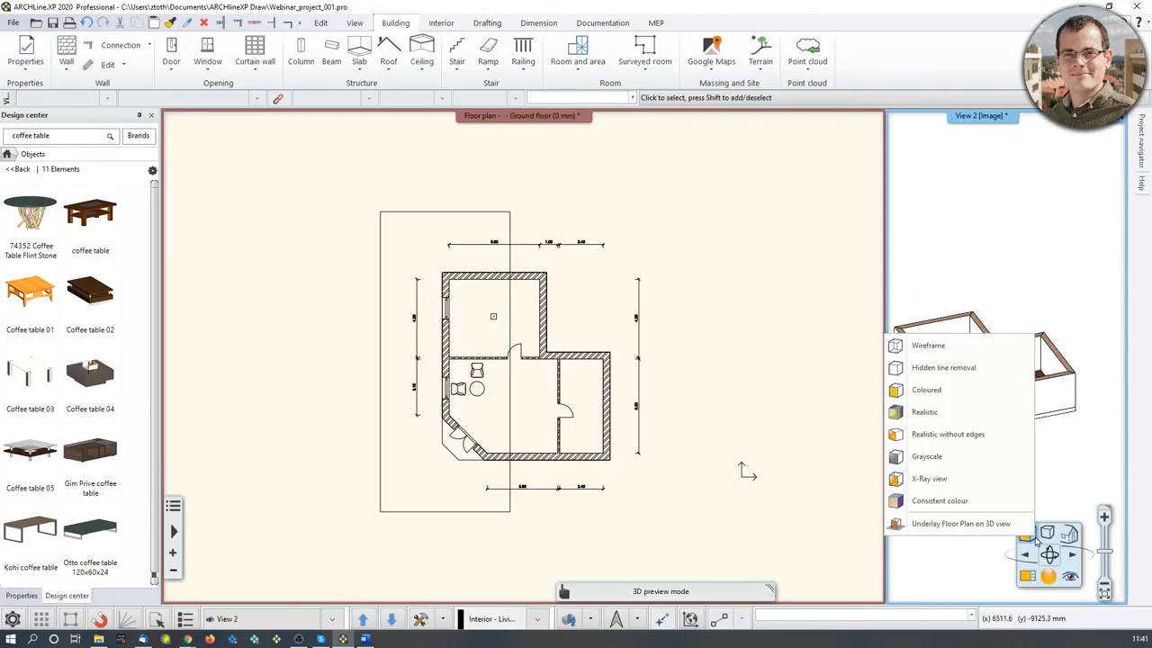
left_click(989, 529)
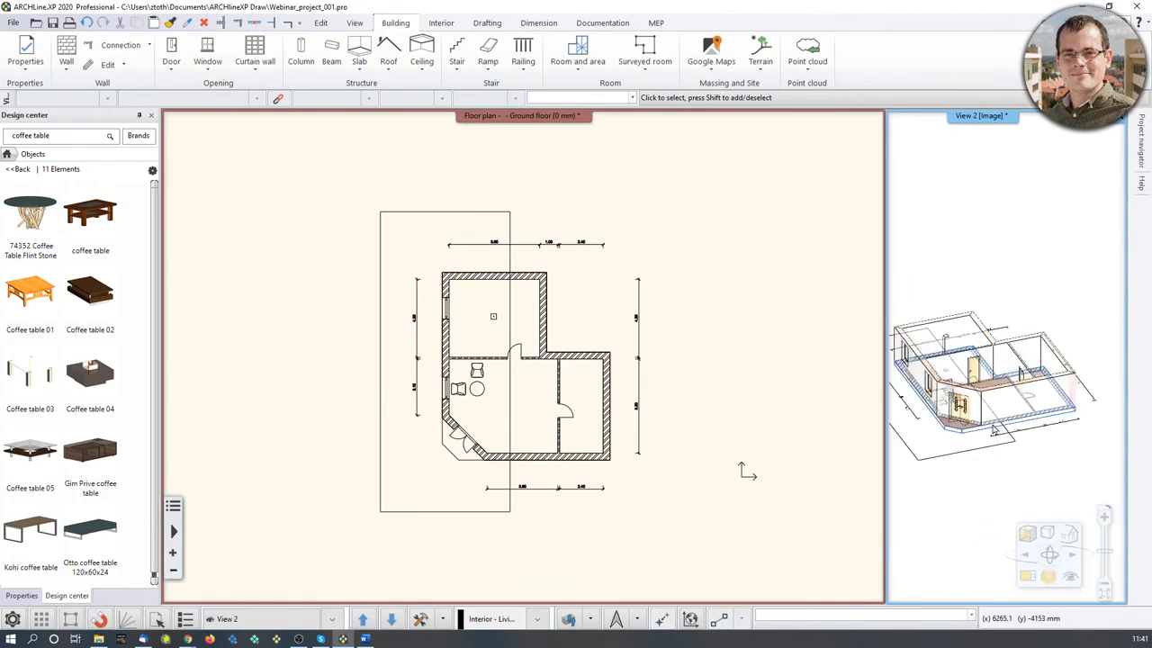
Step: Move the underlaid floor plan along its X axis in the 3D view so it lies beside the building on the window side
left_click(977, 443)
scroll(1006, 357, "down", 2)
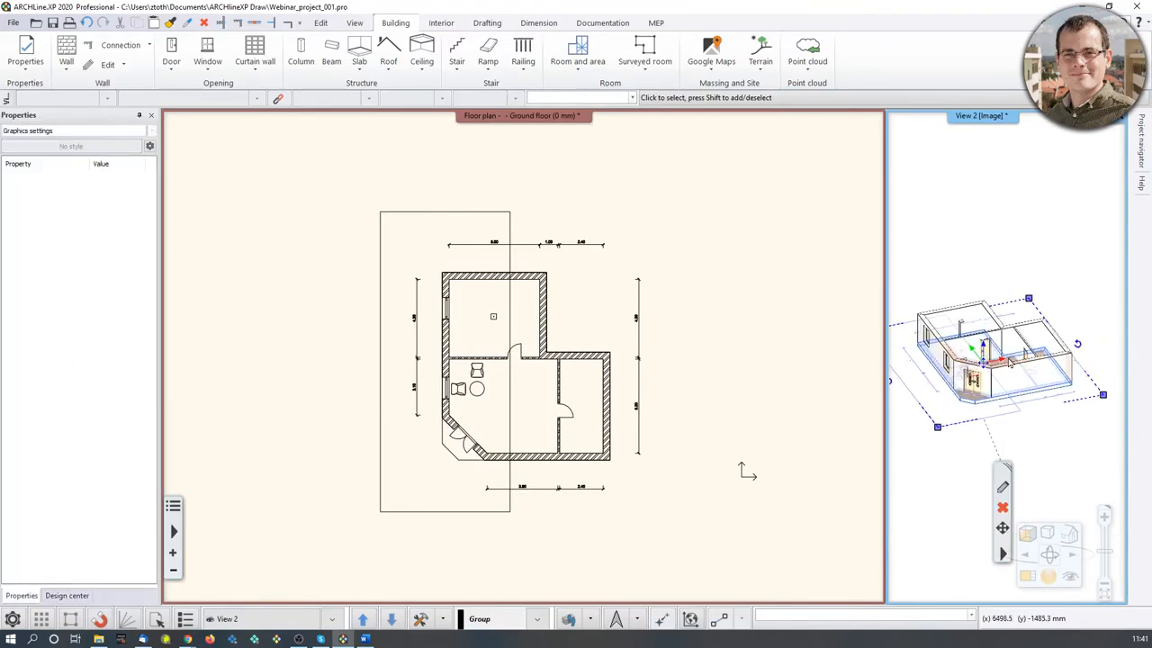
left_click(1004, 361)
left_click(909, 371)
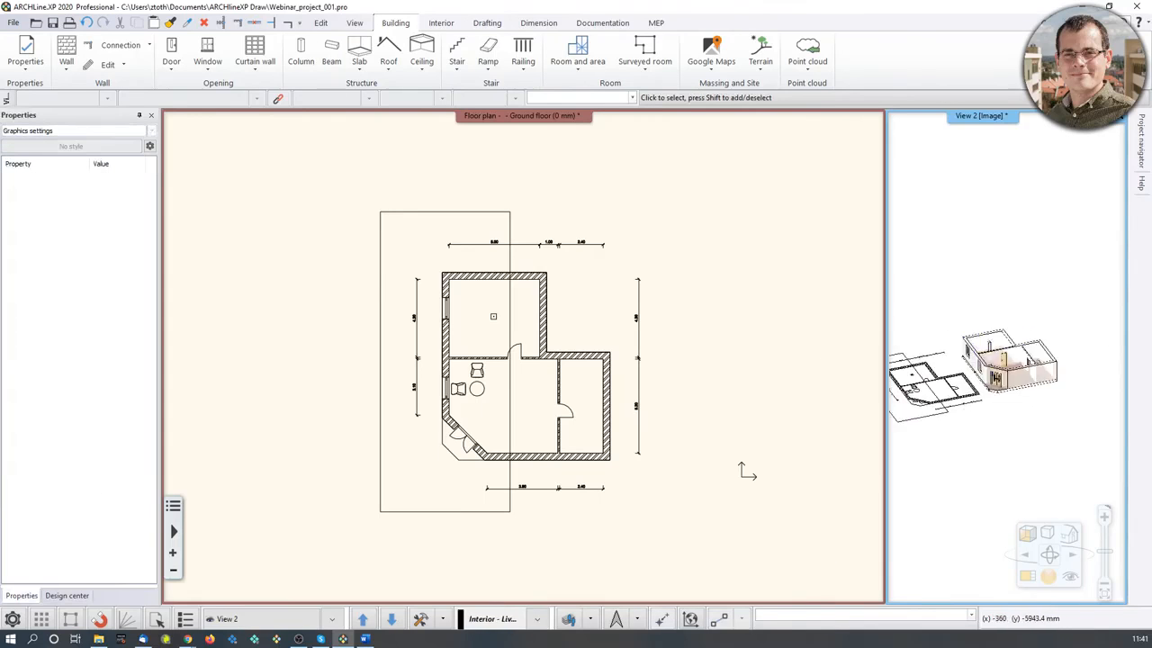
scroll(964, 394, "up", 3)
middle_click_drag(911, 413, 939, 428)
Step: Show the 3D view in the large window to inspect the model beside its plan, and bring the floor plan back there
left_click(1028, 576)
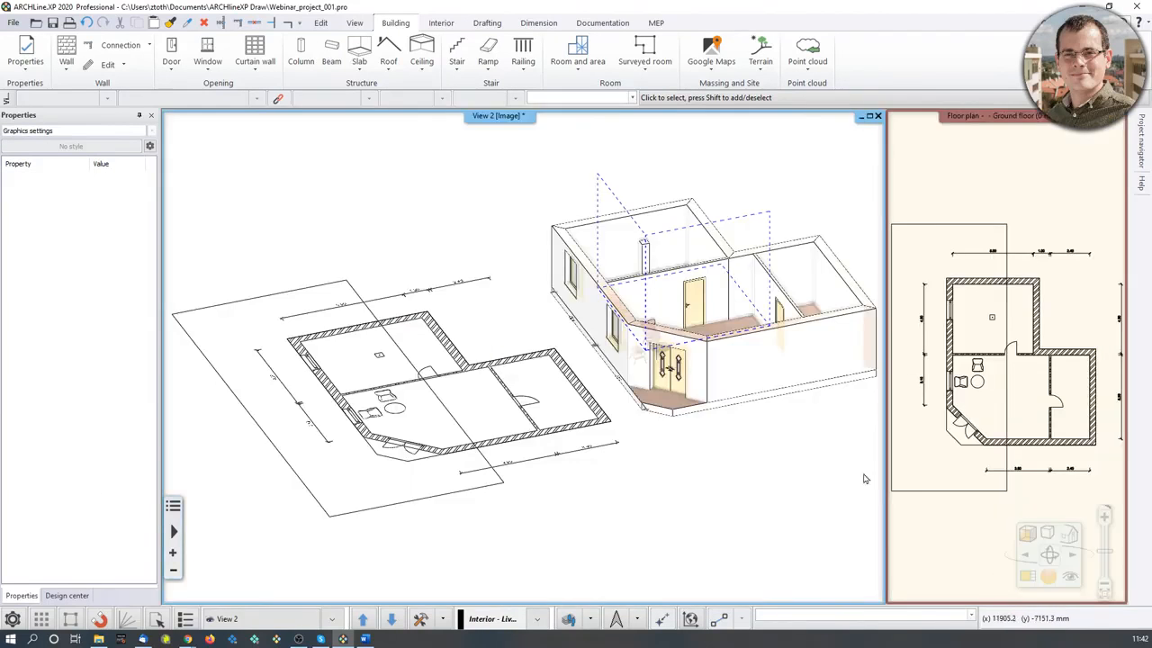
left_click(523, 163)
left_click(67, 595)
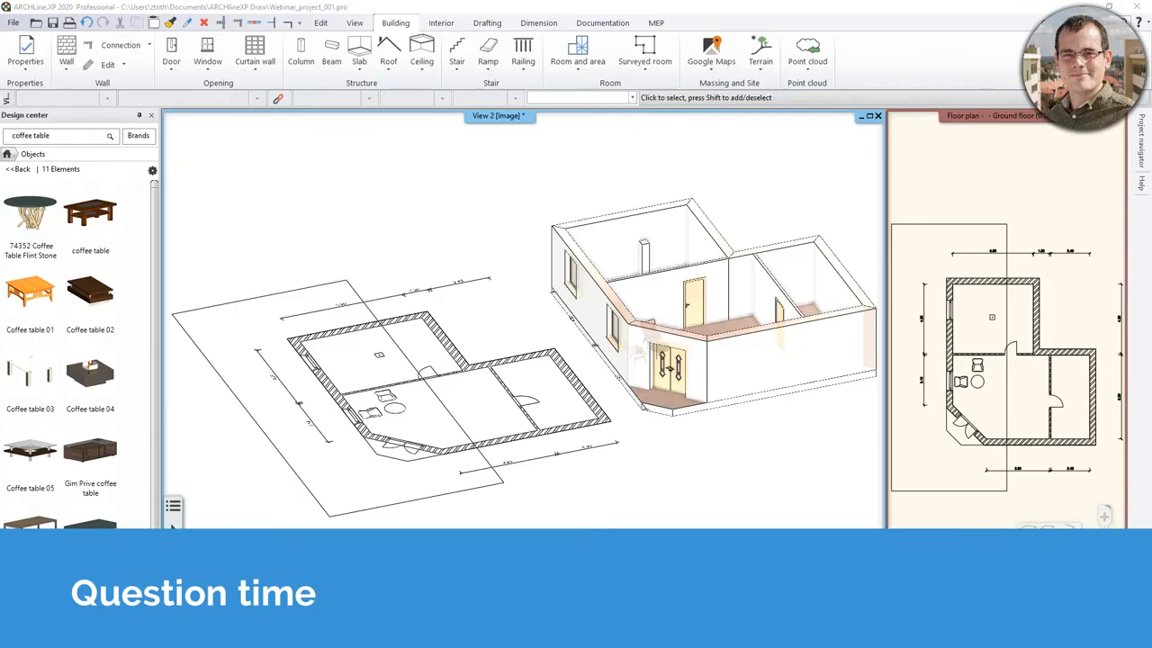
left_click(1029, 376)
scroll(570, 387, "down", 3)
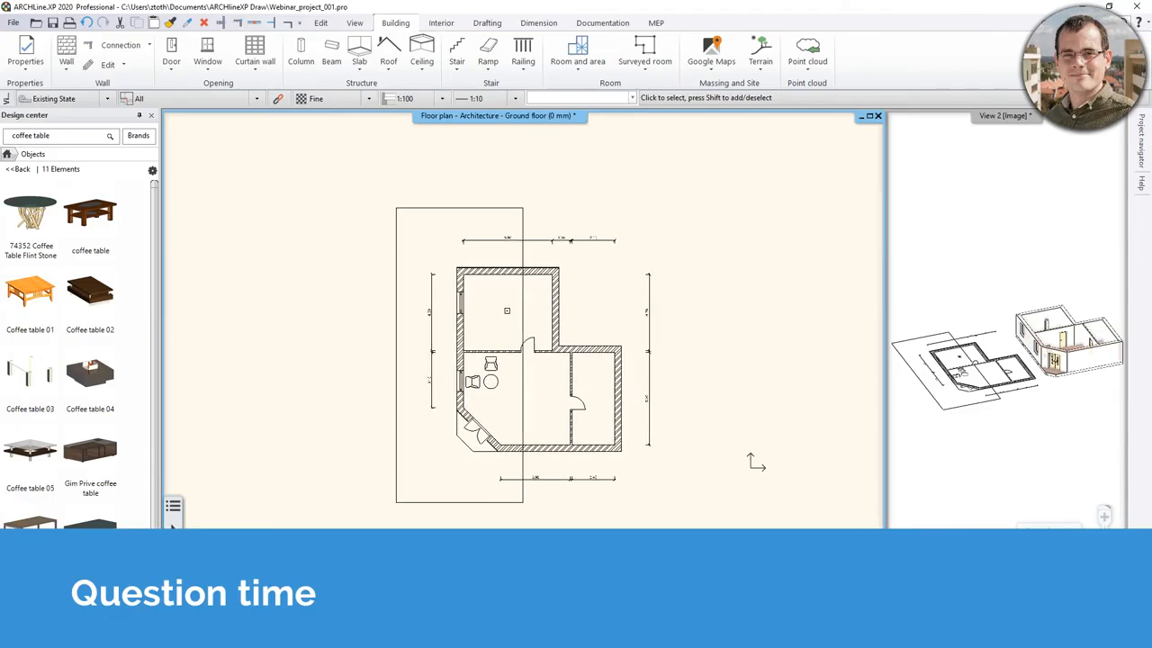
Step: Check where the project origin lies on the floor plan by starting a line at coordinates 0,0 and leaving it undrawn
middle_click_drag(656, 340, 562, 321)
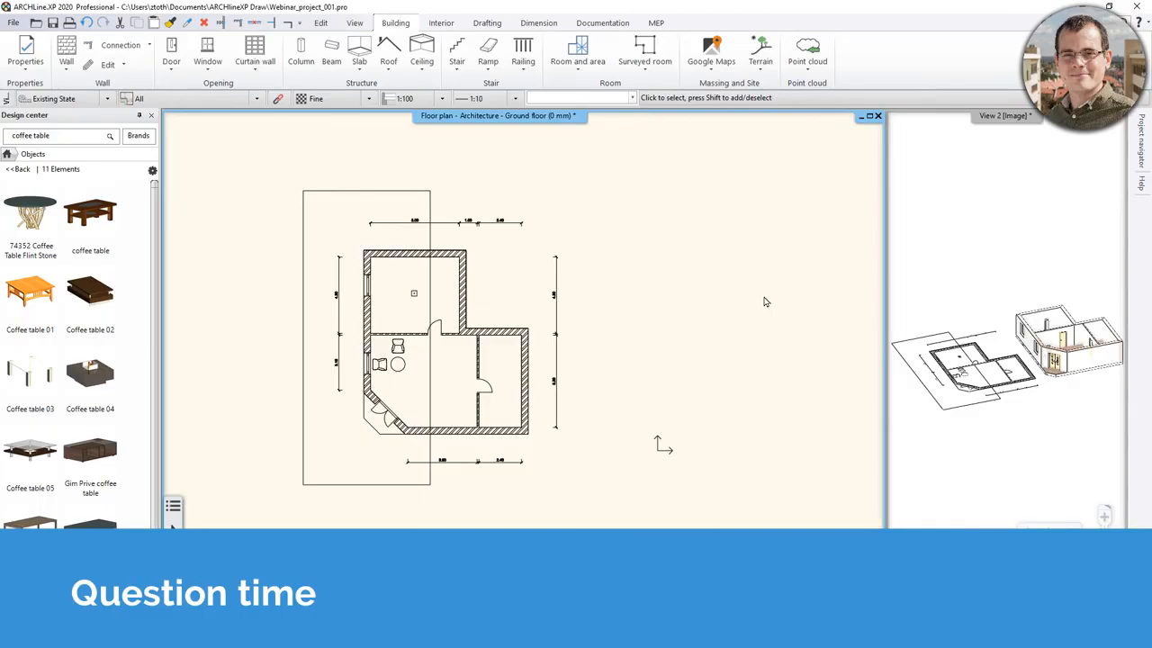
middle_click_drag(734, 342, 693, 348)
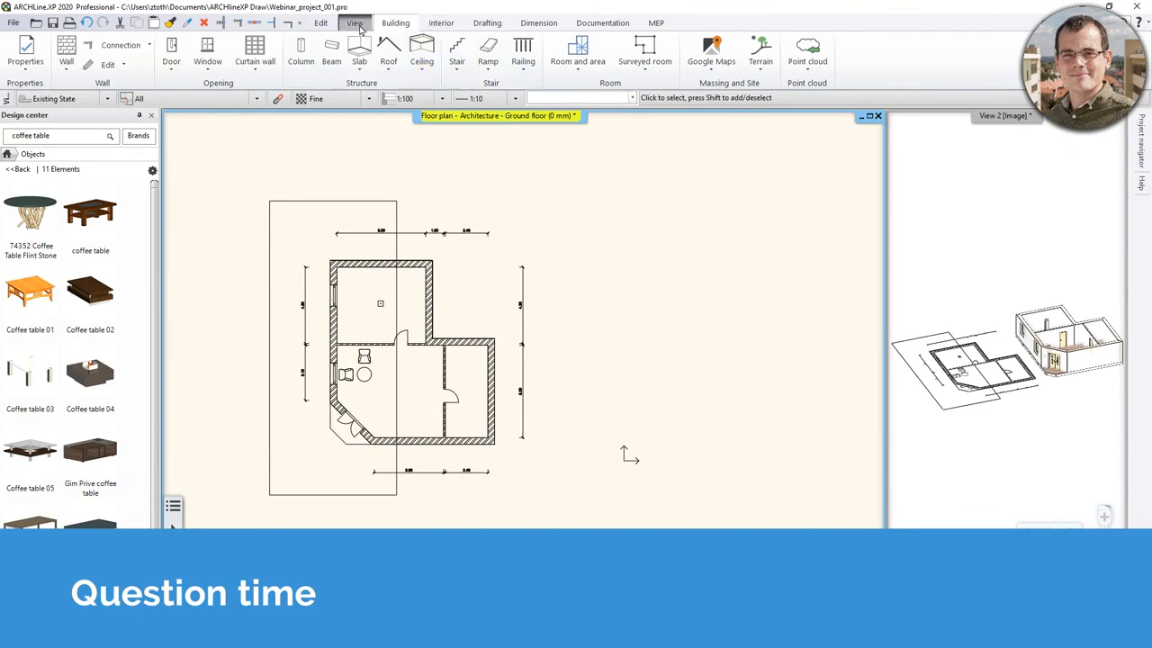
left_click(487, 23)
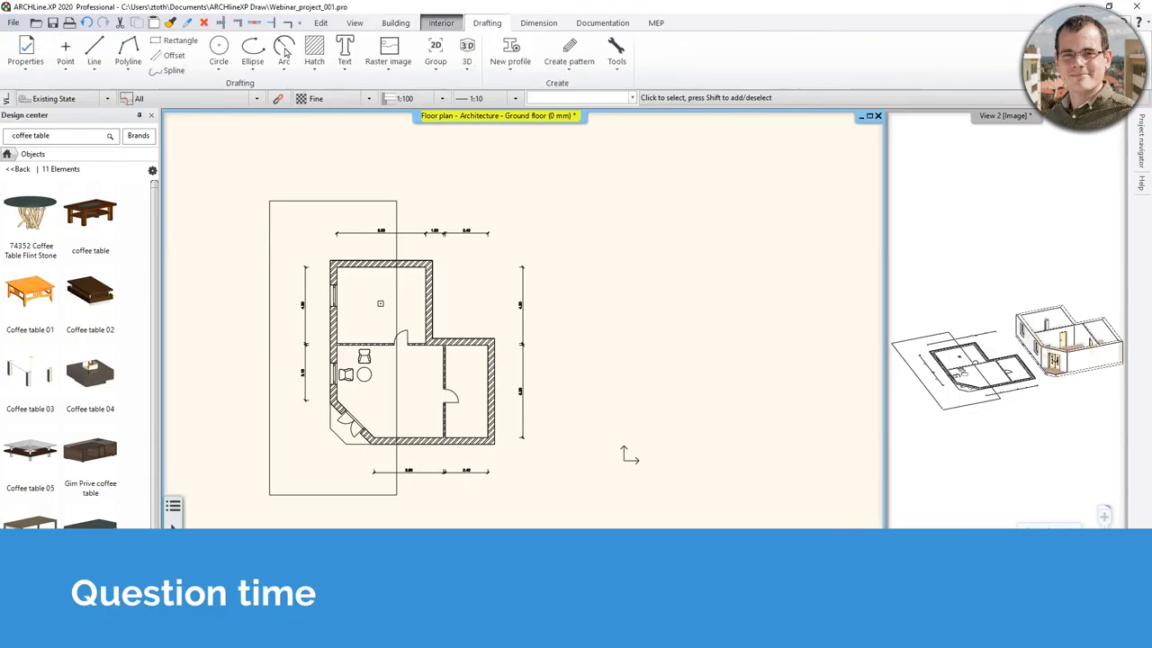
left_click(94, 52)
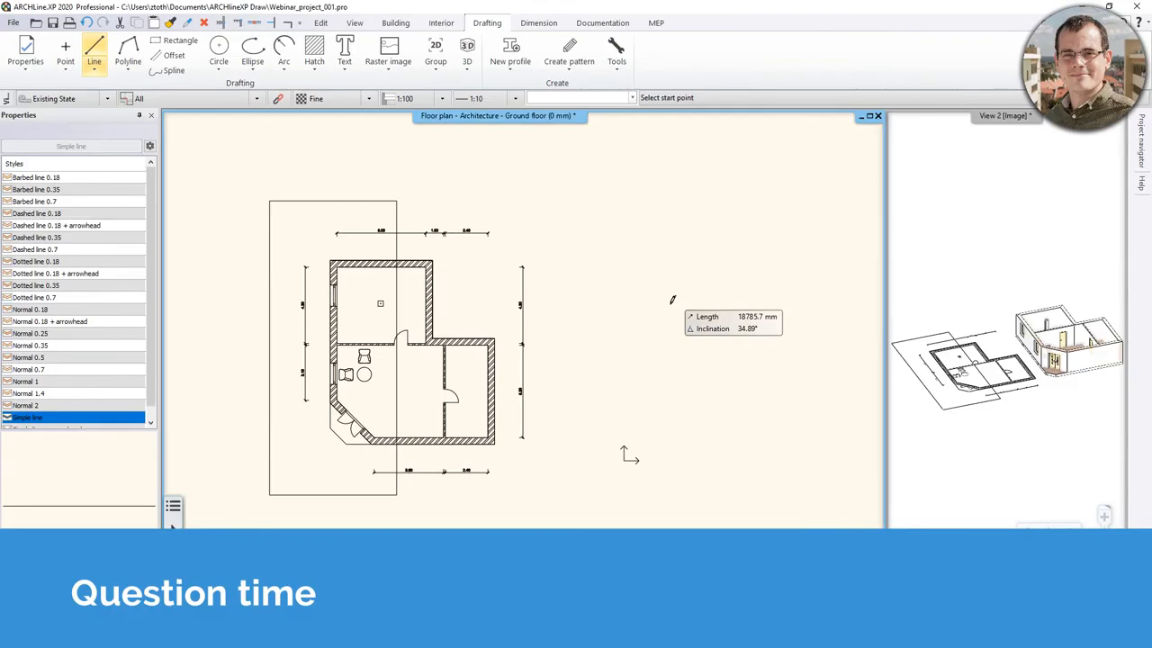
type("0")
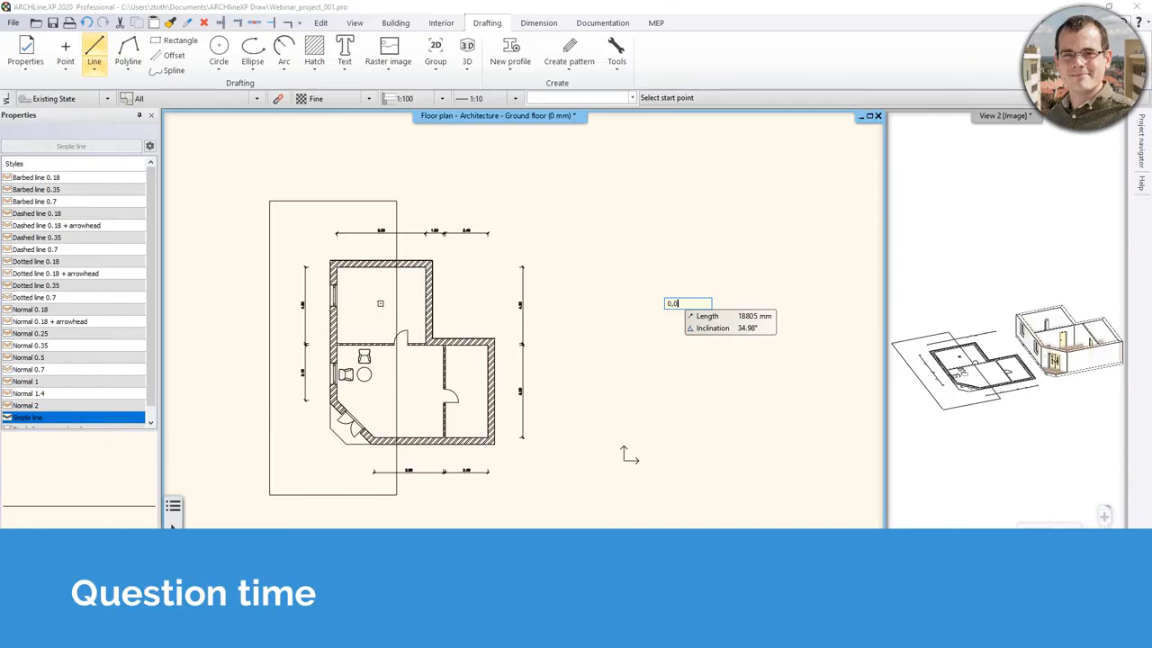
type(",0")
key("Return")
scroll(625, 402, "up", 3)
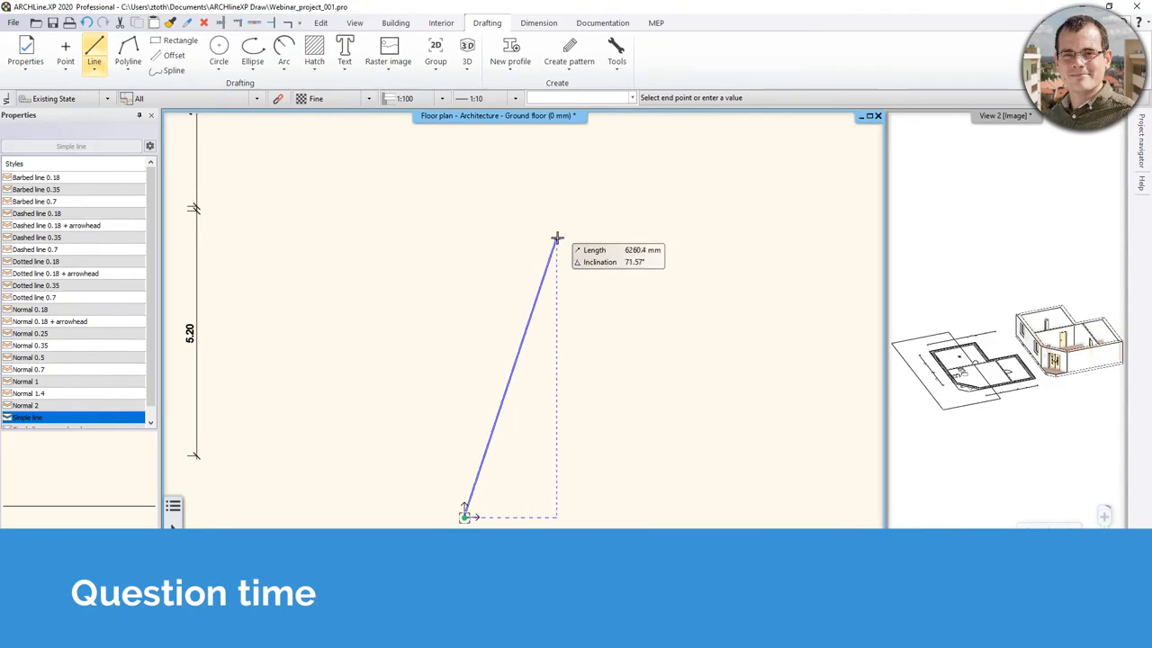
key("Escape")
key("Escape")
middle_click_drag(540, 401, 682, 418)
scroll(527, 358, "down", 3)
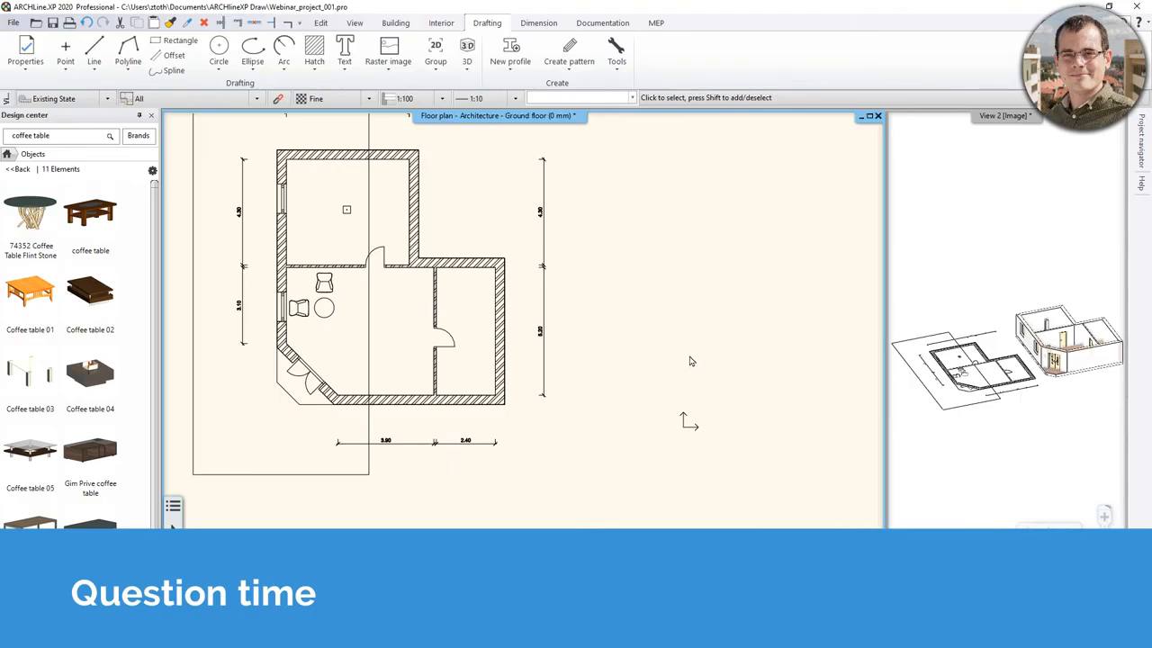
Step: Relocate the project origin to the building's lower-right outer wall corner on the floor plan and accept the change
middle_click_drag(690, 361, 692, 350)
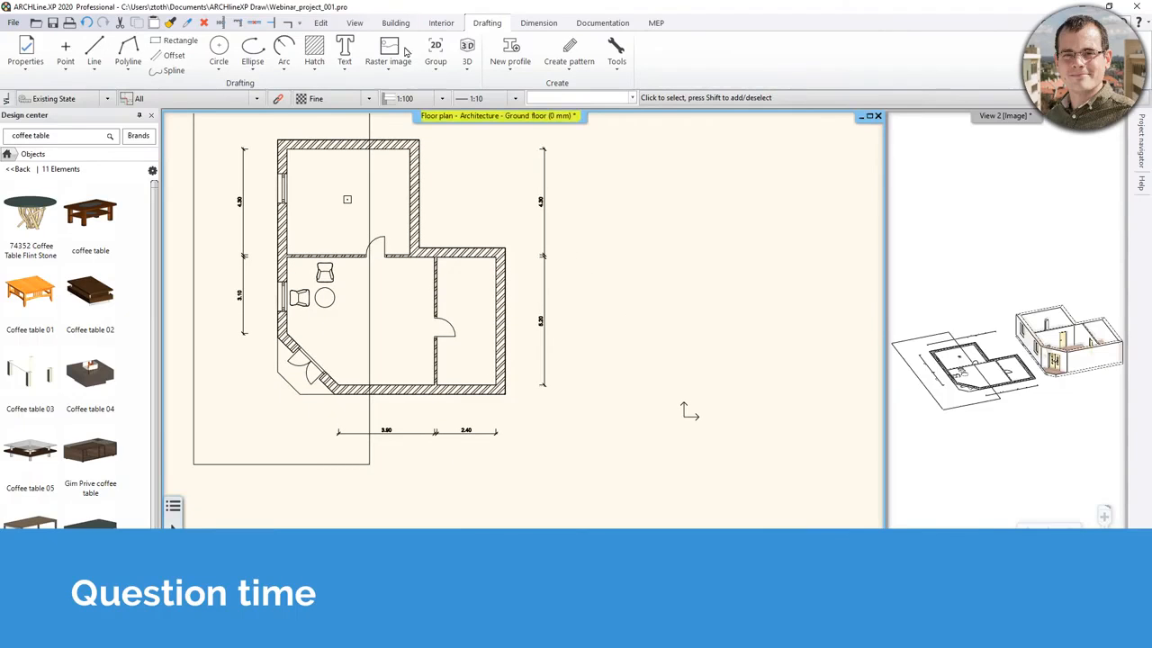
left_click(321, 23)
left_click(227, 71)
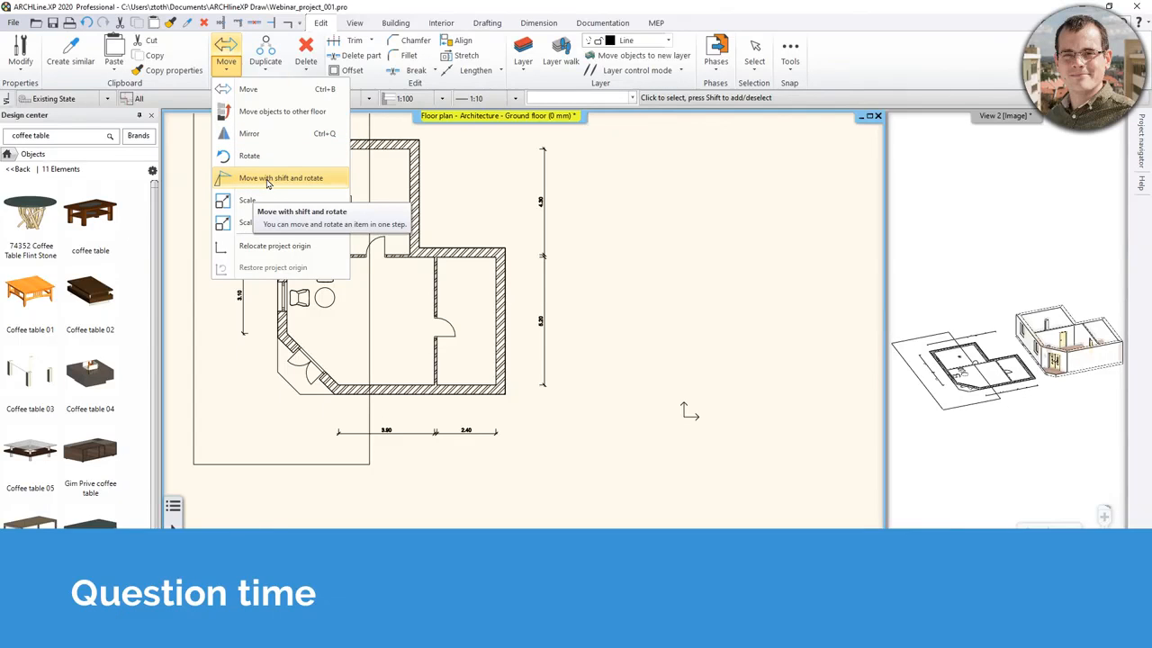
left_click(287, 250)
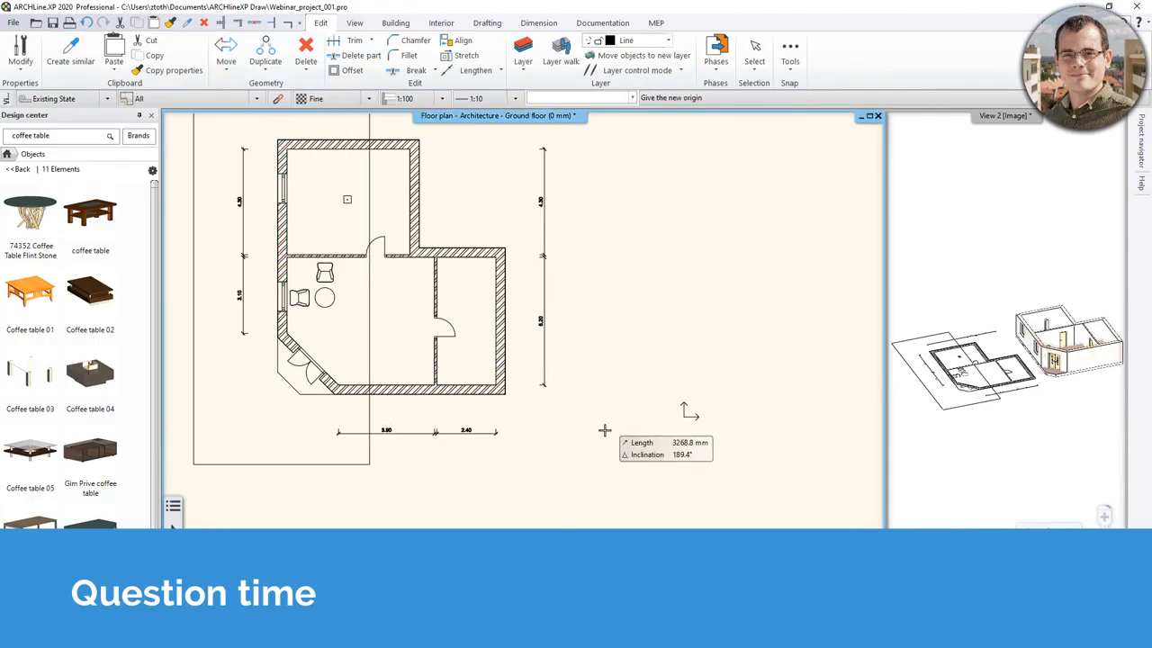
scroll(420, 408, "up", 1)
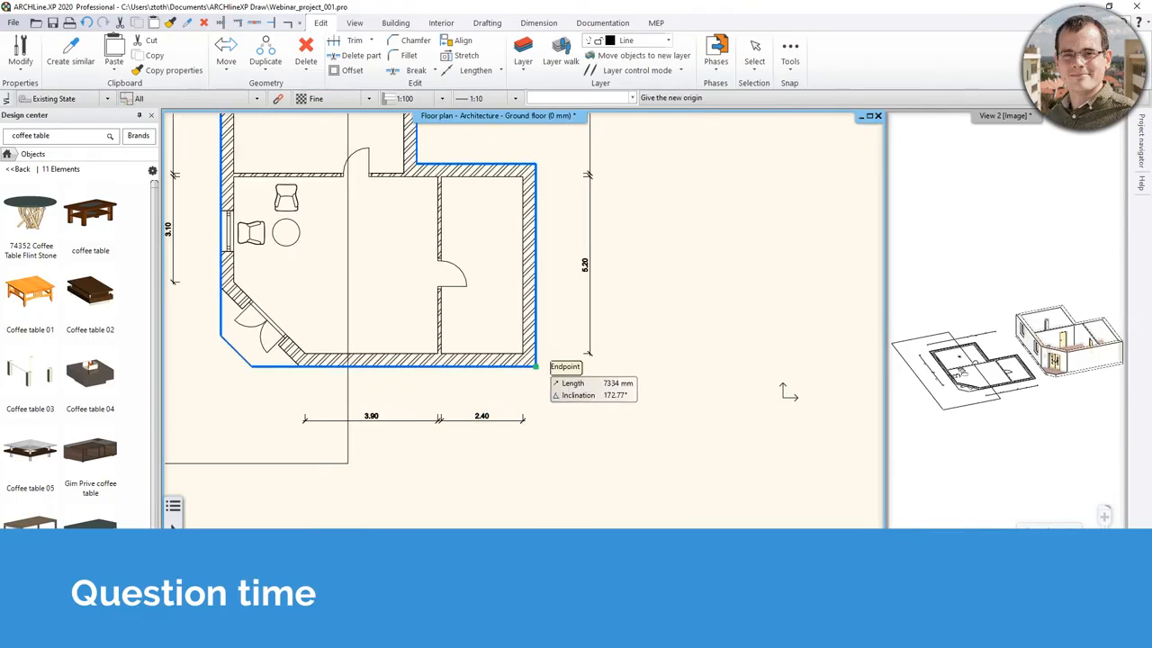
left_click(535, 365)
left_click(616, 347)
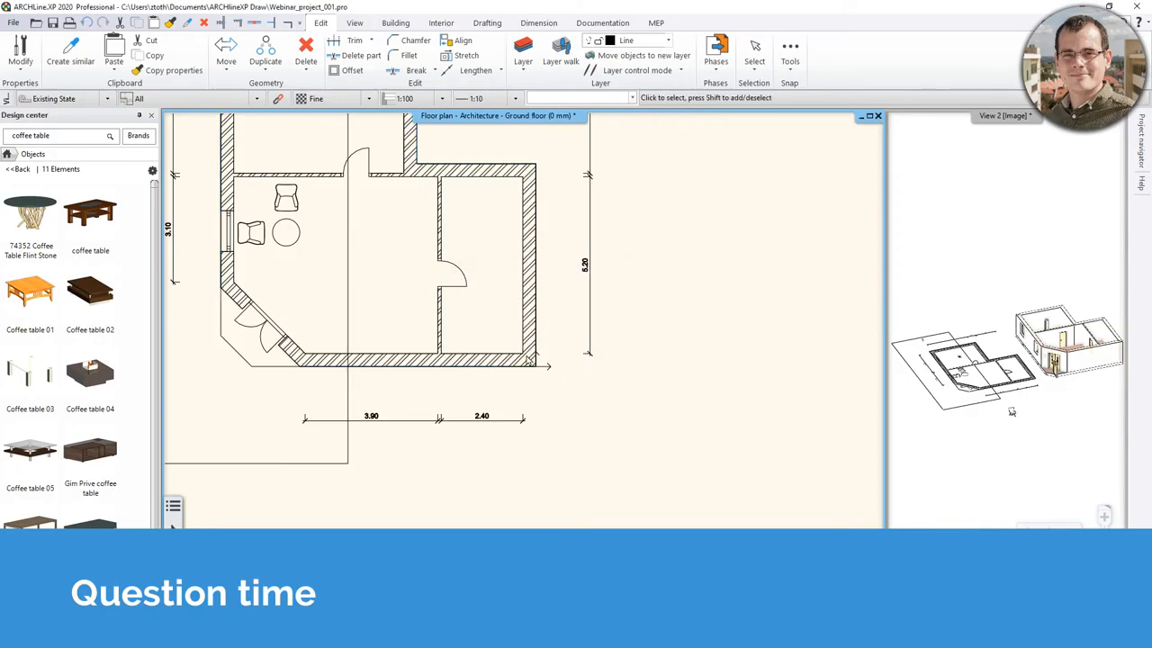
Step: Check the relocated project origin by starting another line at coordinates 0,0, without completing it
middle_click_drag(551, 328, 484, 400)
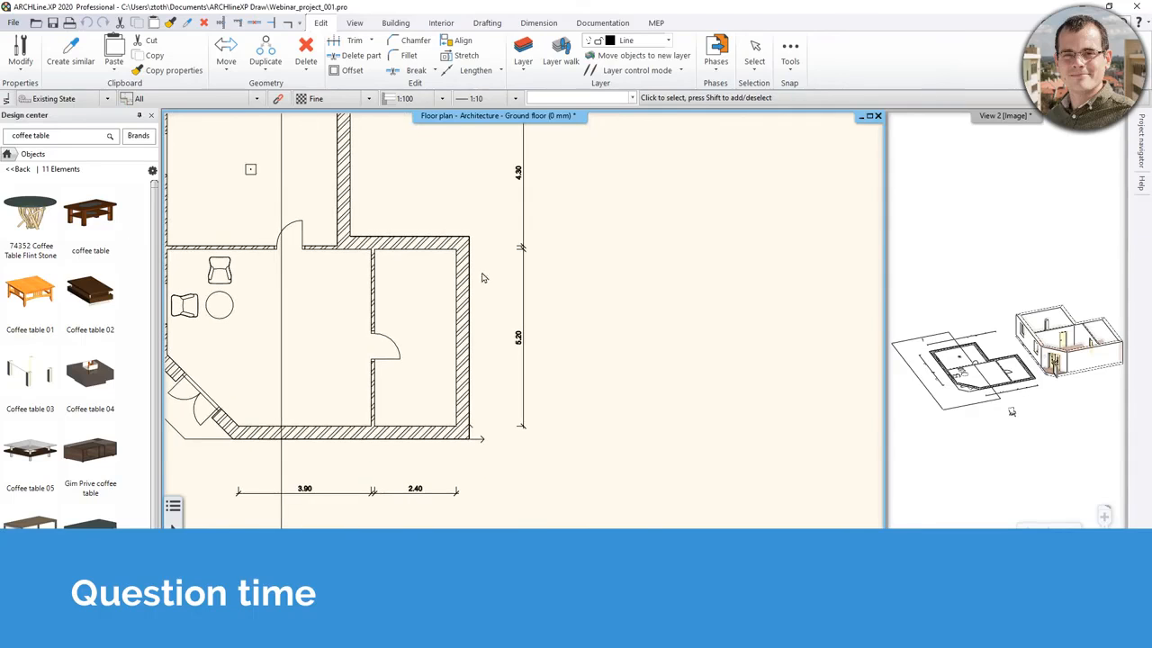
left_click(487, 23)
left_click(95, 54)
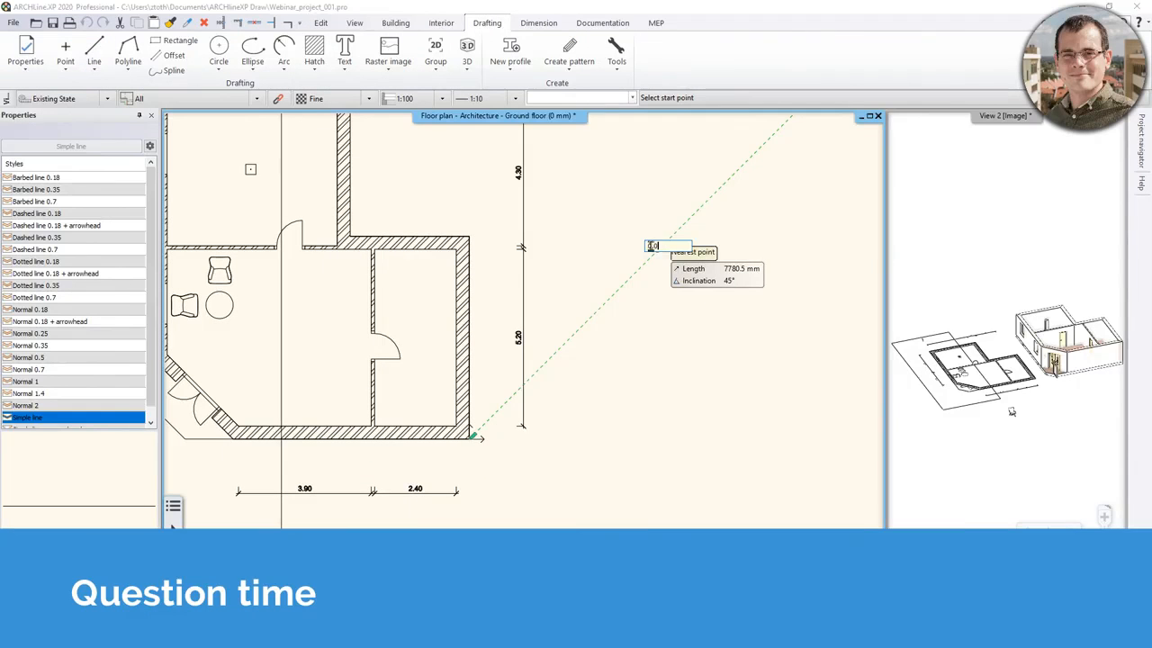
left_click(650, 246)
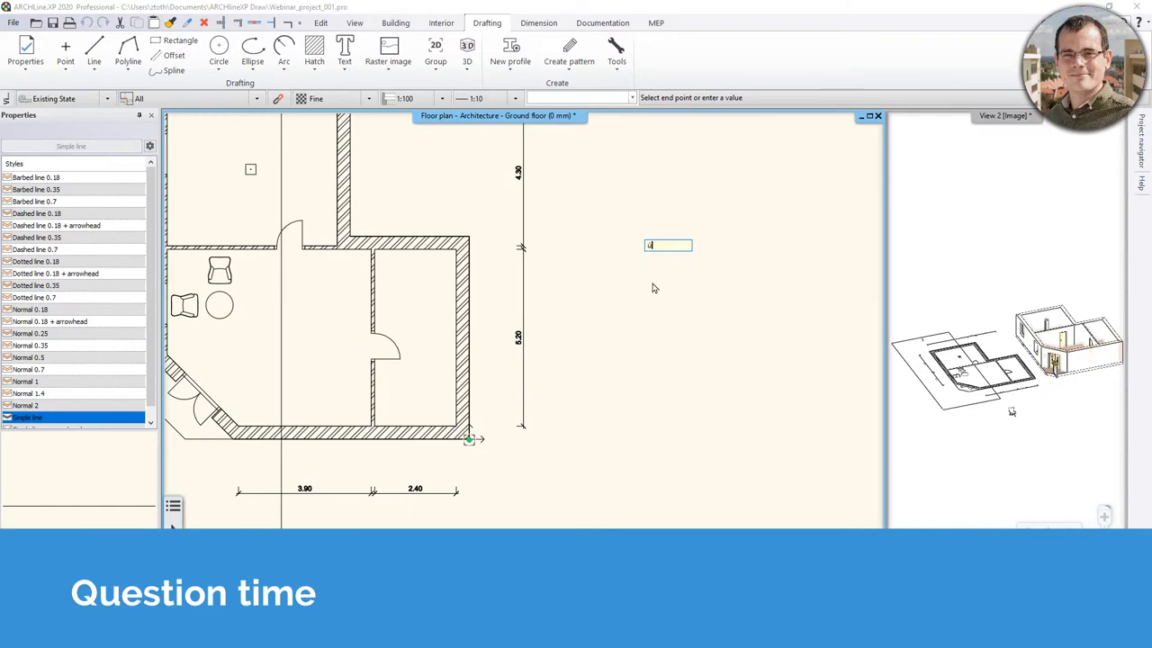
key("BackSpace")
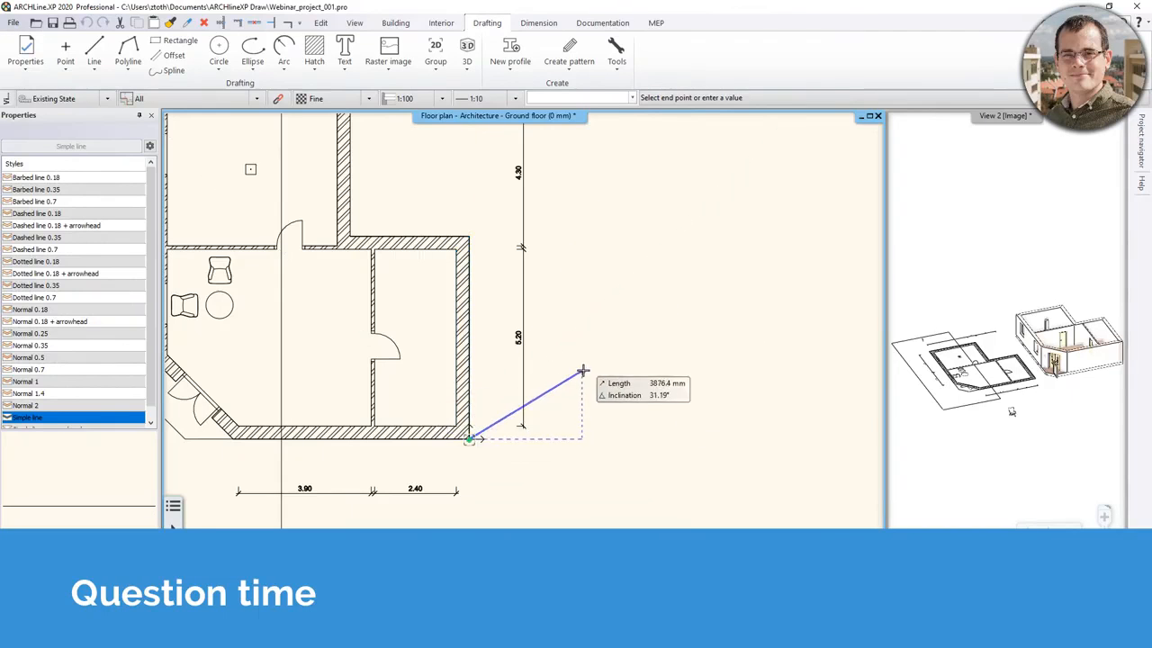
key("Escape")
scroll(527, 355, "down", 1)
key("Escape")
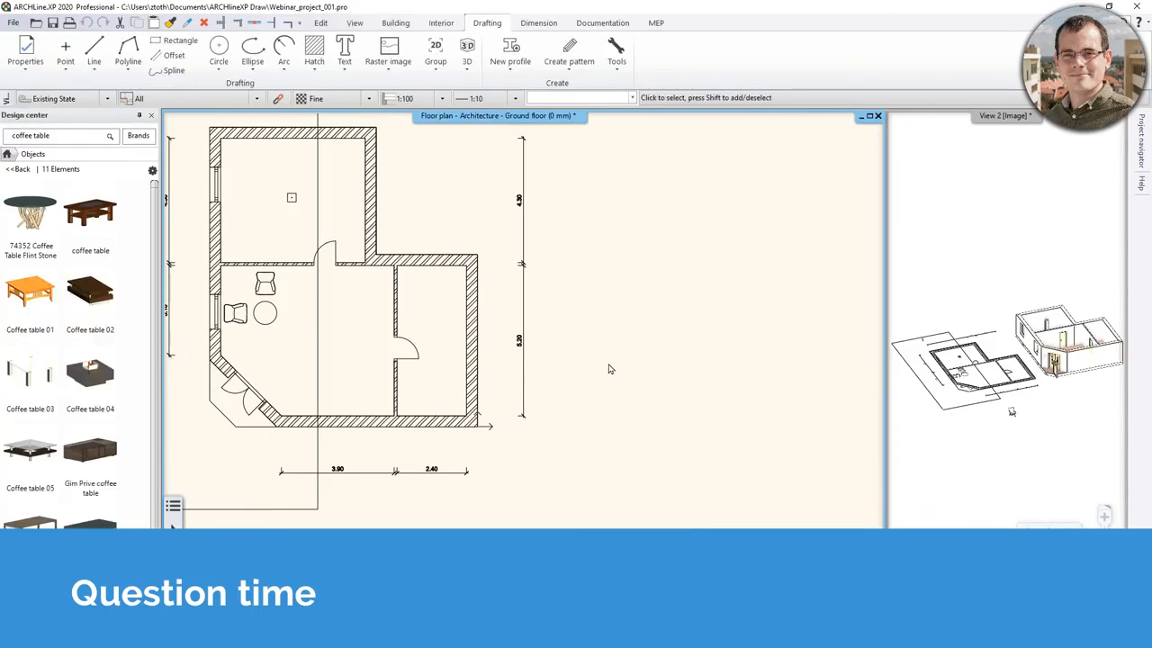
Step: Restore the project origin to its original place and accept the change
left_click(320, 24)
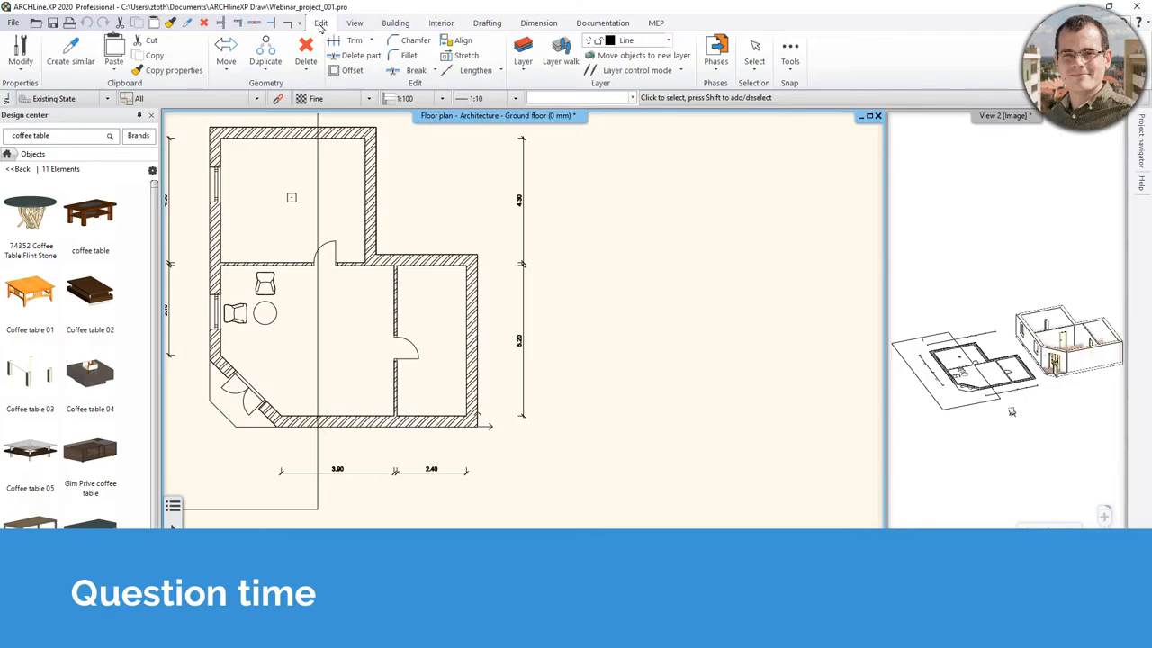
left_click(236, 72)
left_click(270, 262)
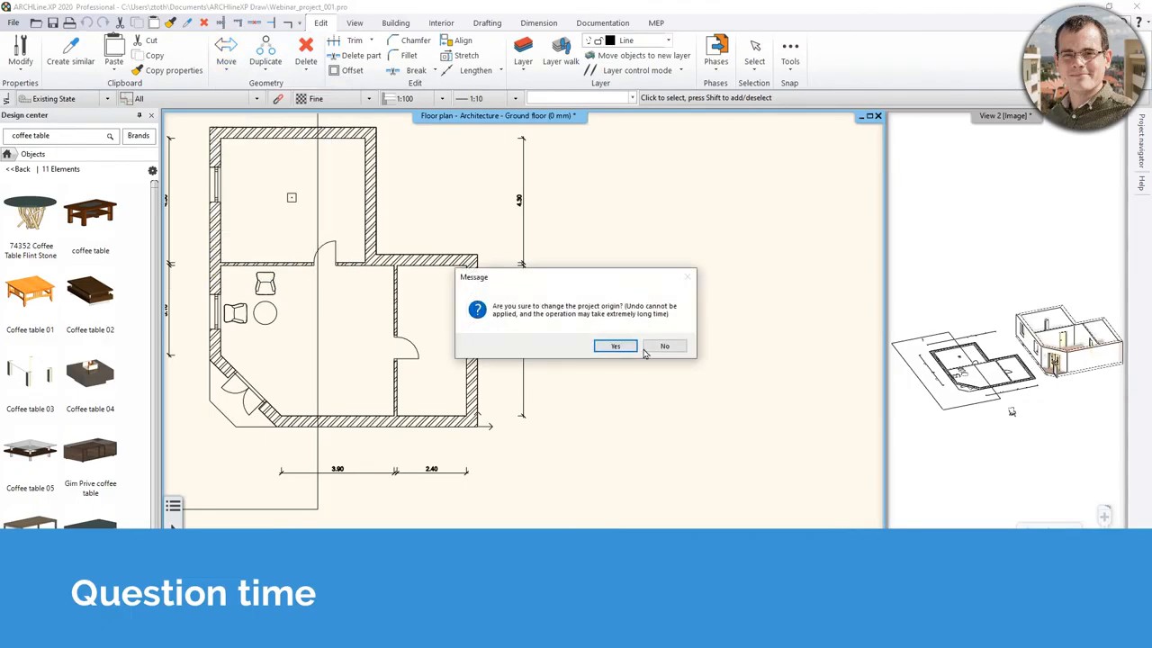
left_click(628, 347)
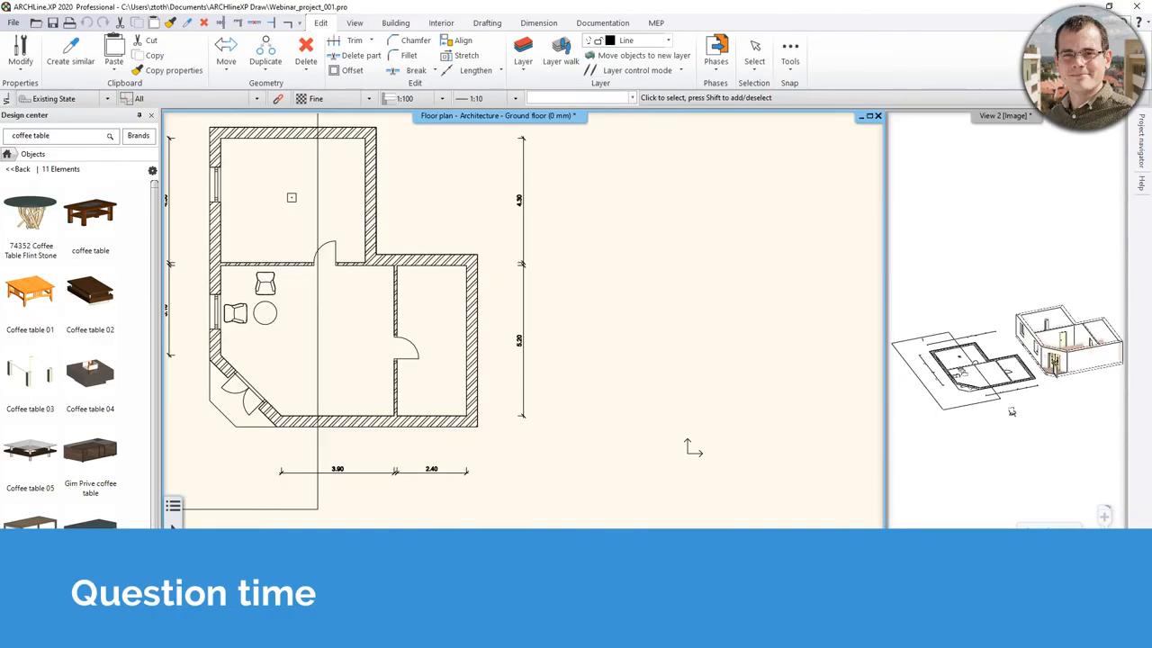
scroll(584, 296, "down", 2)
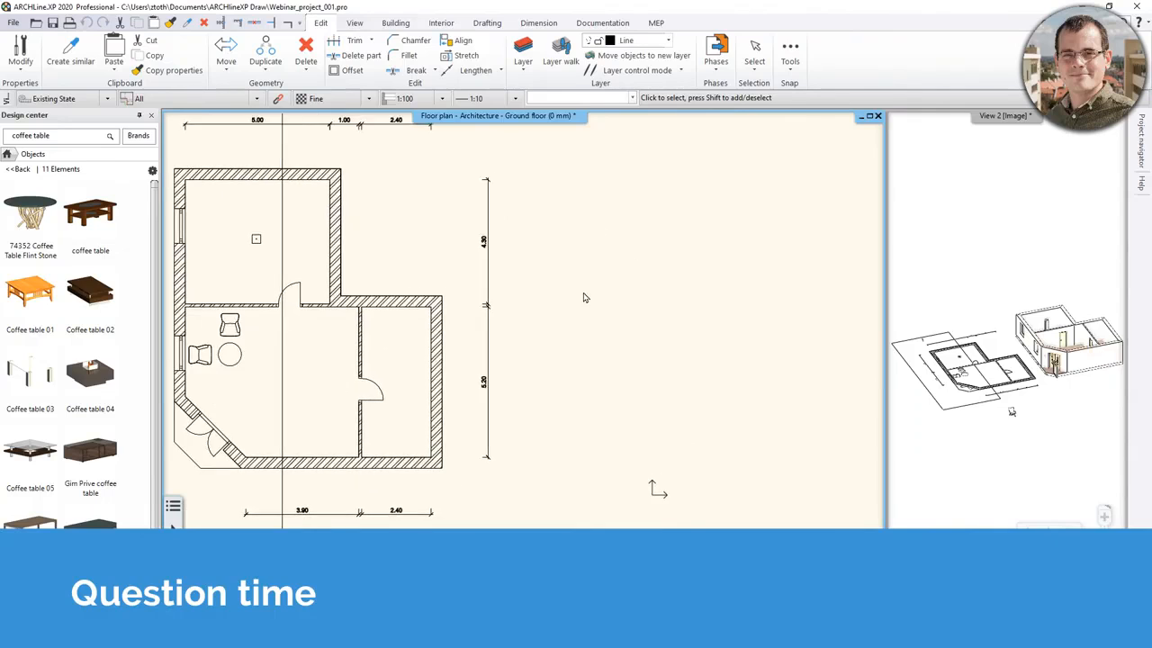
Step: Draw a horizontal wall about 1858 mm long beside the building, switching its reference line between right and left side and ending on left
left_click(394, 23)
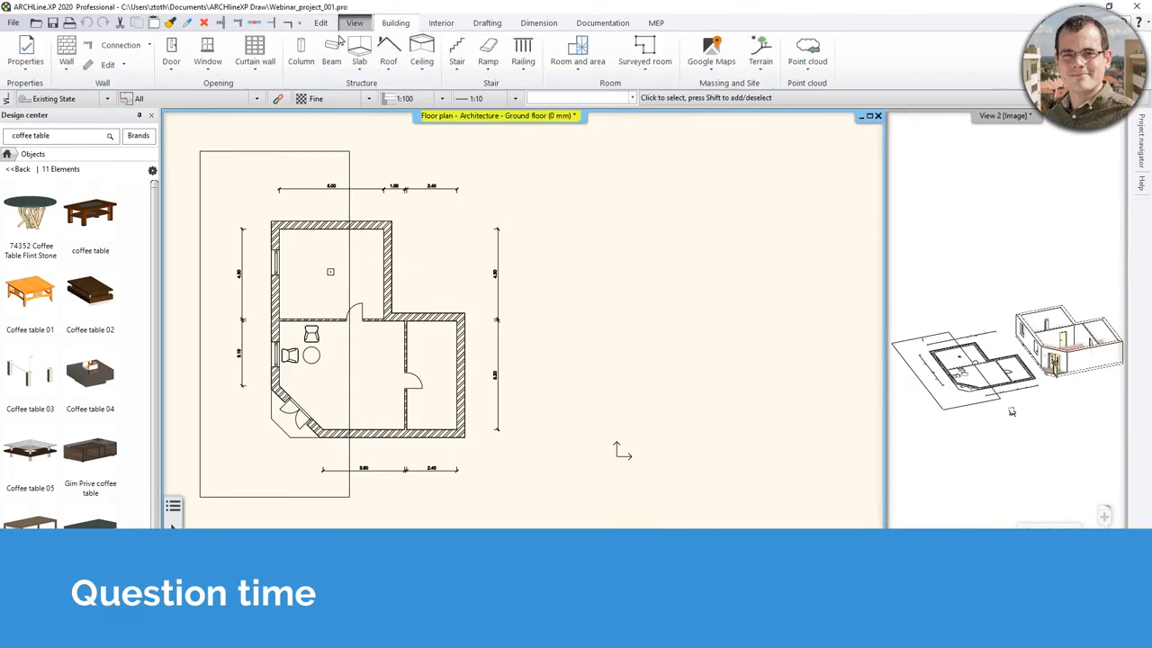
left_click(66, 50)
scroll(630, 342, "up", 3)
left_click(346, 354)
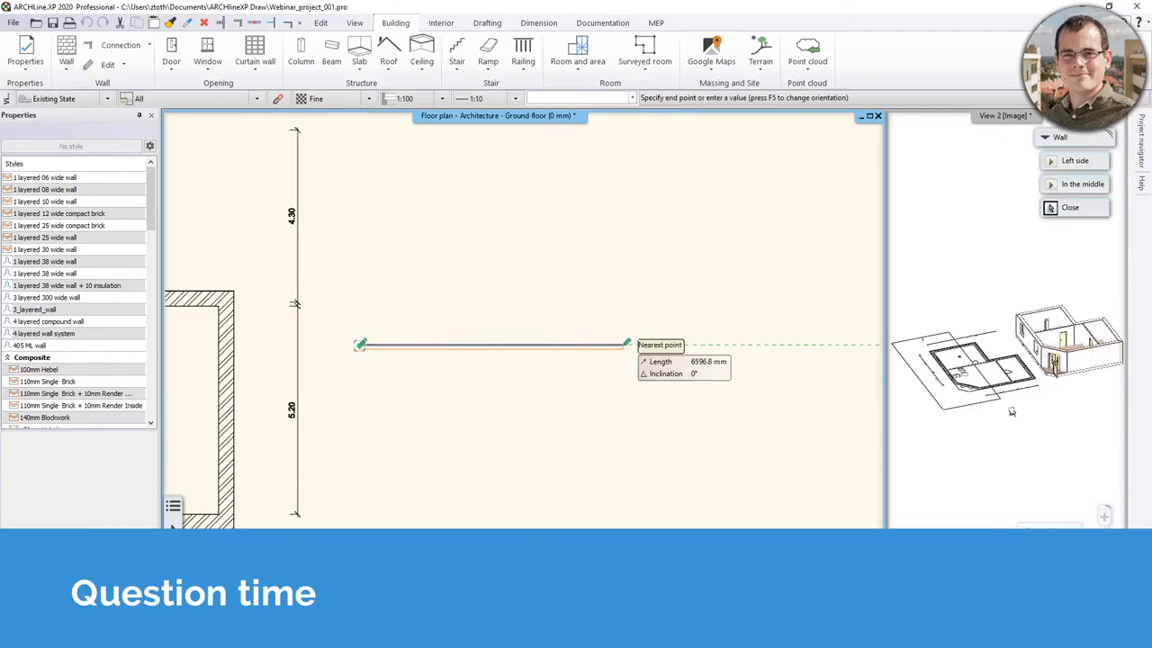
scroll(576, 354, "up", 2)
scroll(612, 354, "up", 3)
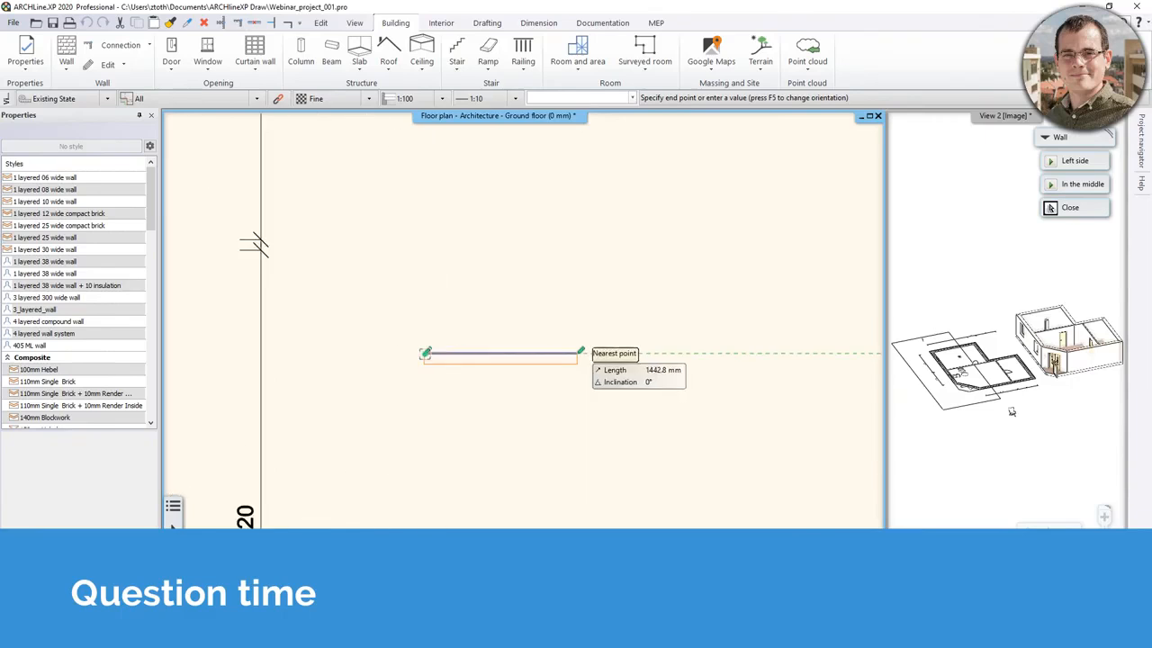
key("F5")
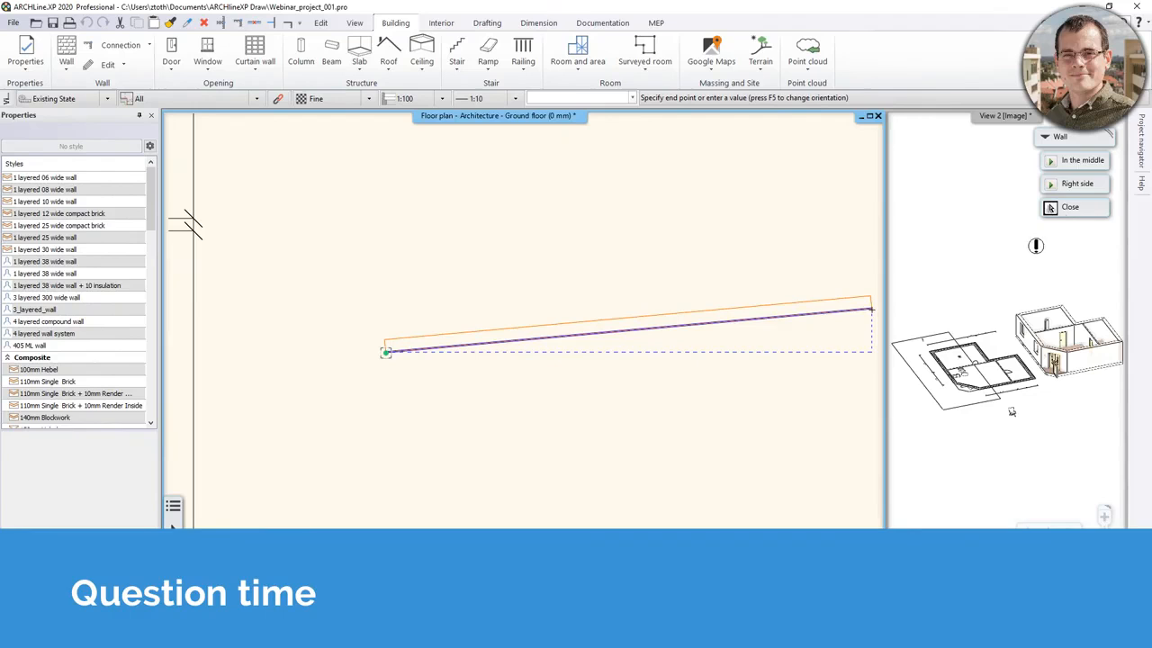
left_click(1091, 186)
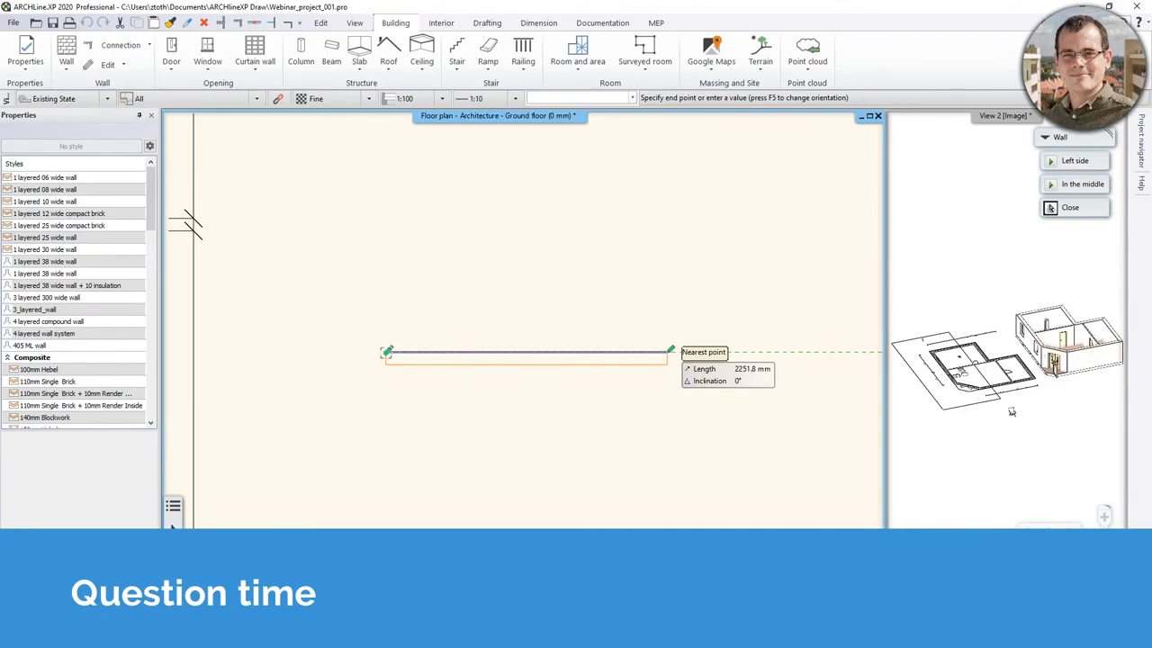
key("F5")
left_click(618, 352)
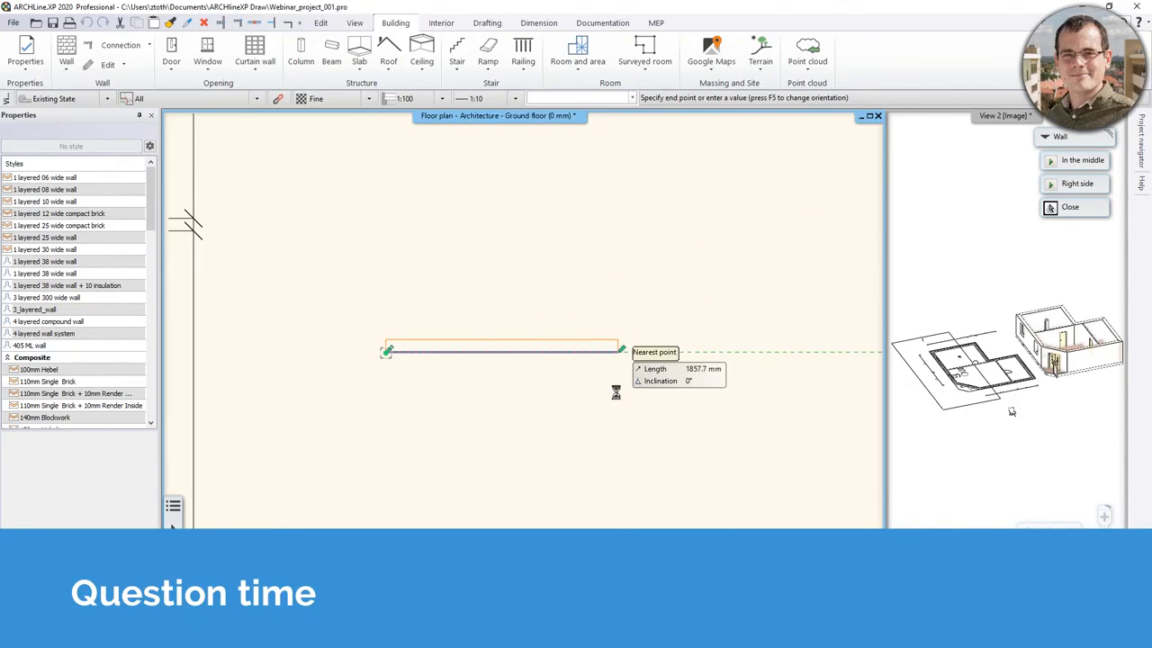
key("Escape")
Step: Delete the short trial wall beside the building
scroll(604, 398, "down", 4)
key("Escape")
left_click_drag(444, 264, 610, 427)
key("Delete")
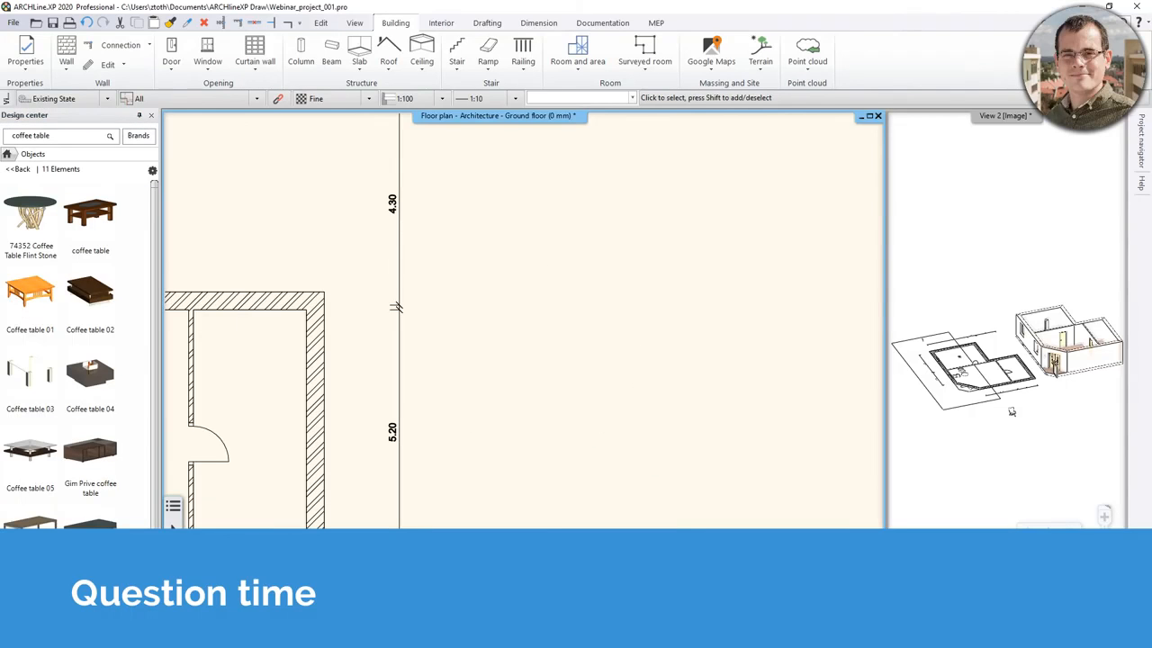